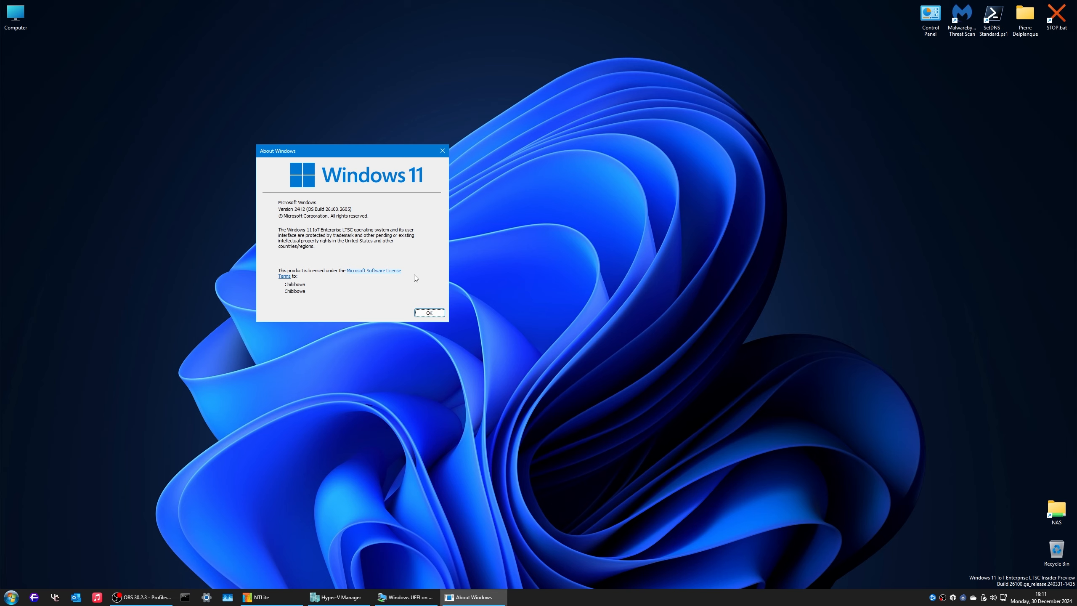
# Step: Dismiss About Windows and browse File Explorer to OneDrive\Documents\MSDN ISO\11
pyautogui.click(429, 313)
pyautogui.doubleClick(15, 15)
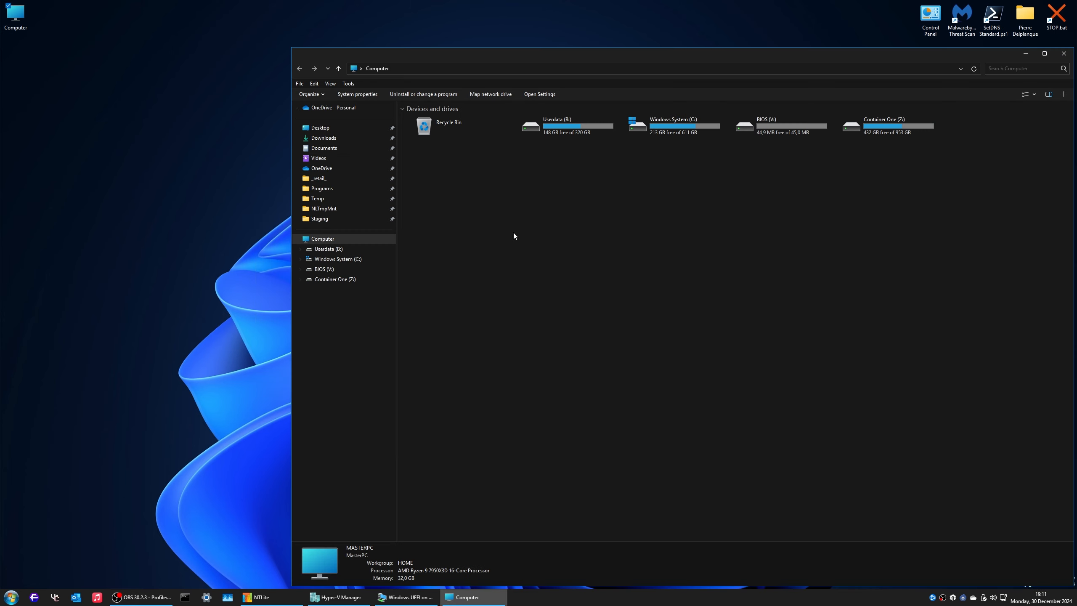
pyautogui.click(336, 169)
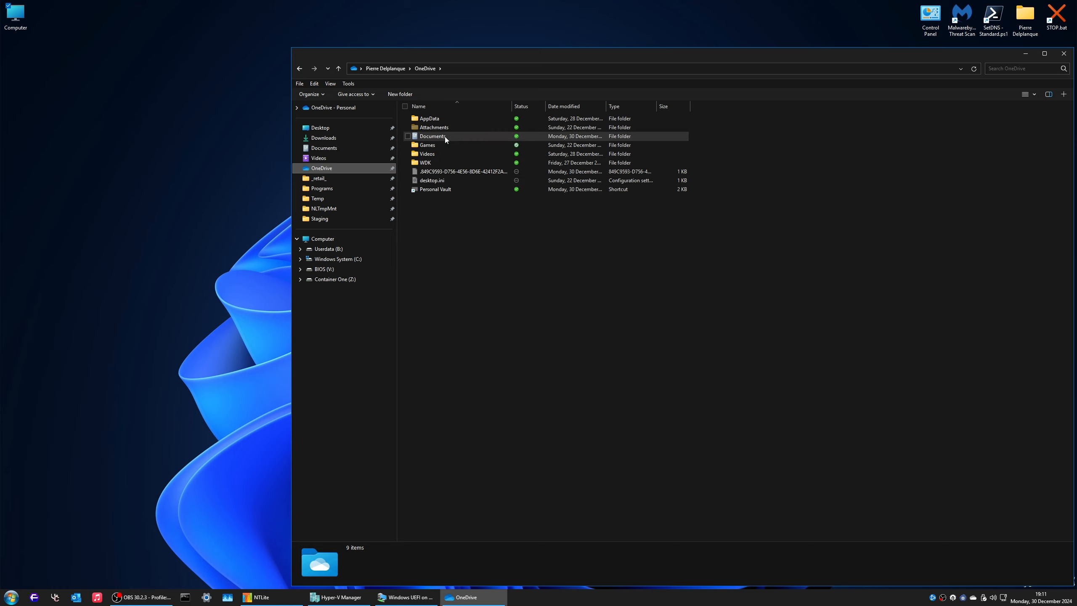
pyautogui.doubleClick(434, 137)
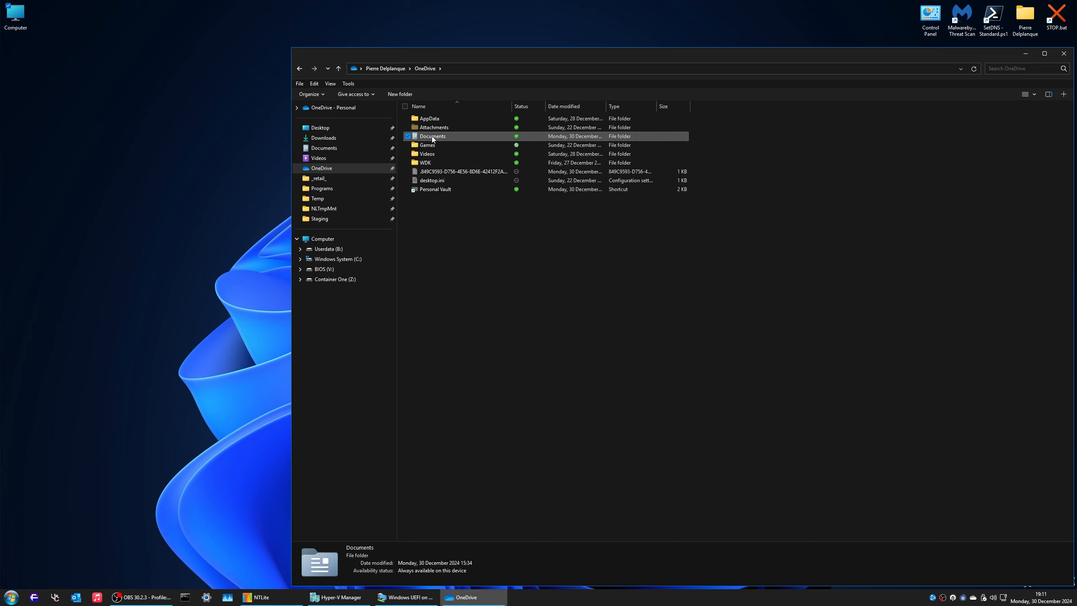
pyautogui.doubleClick(434, 146)
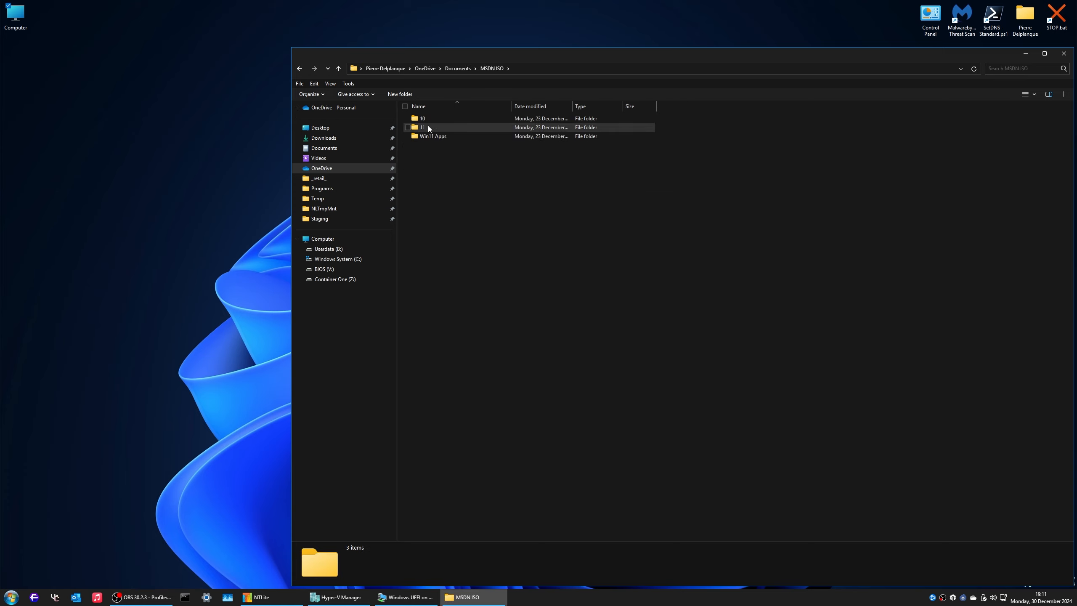
pyautogui.doubleClick(439, 128)
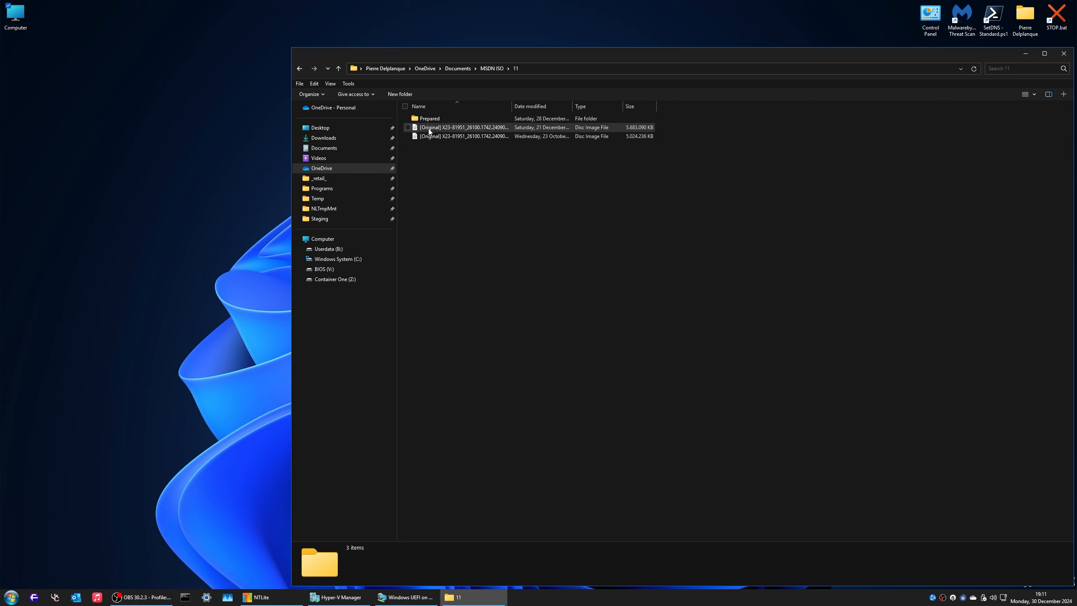
pyautogui.doubleClick(512, 106)
# Step: Paste the Enterprise ISO onto the Desktop, then close File Explorer
pyautogui.click(599, 137)
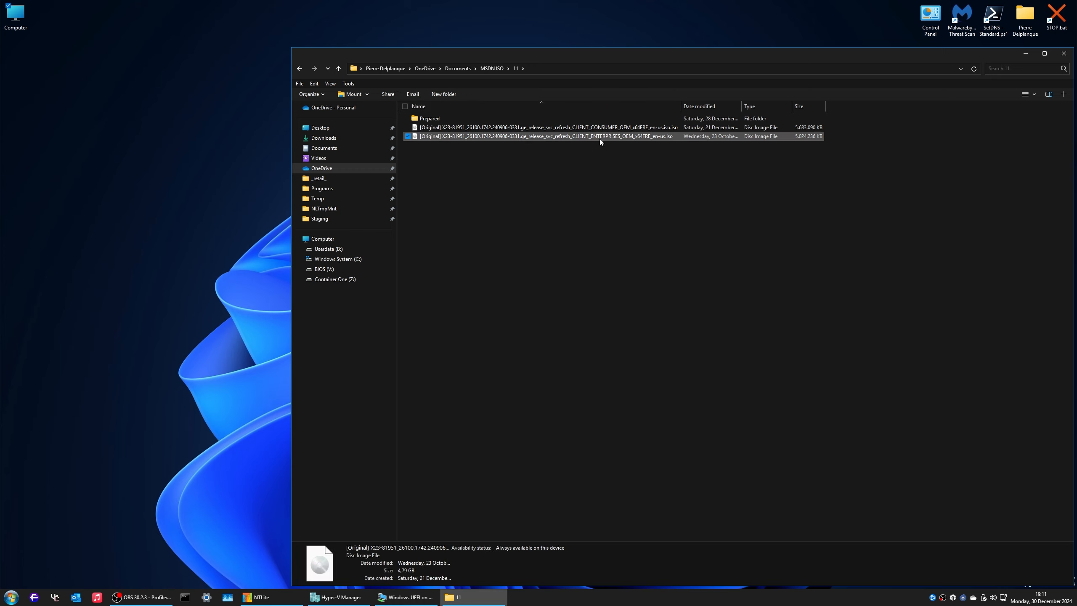
pyautogui.click(343, 126)
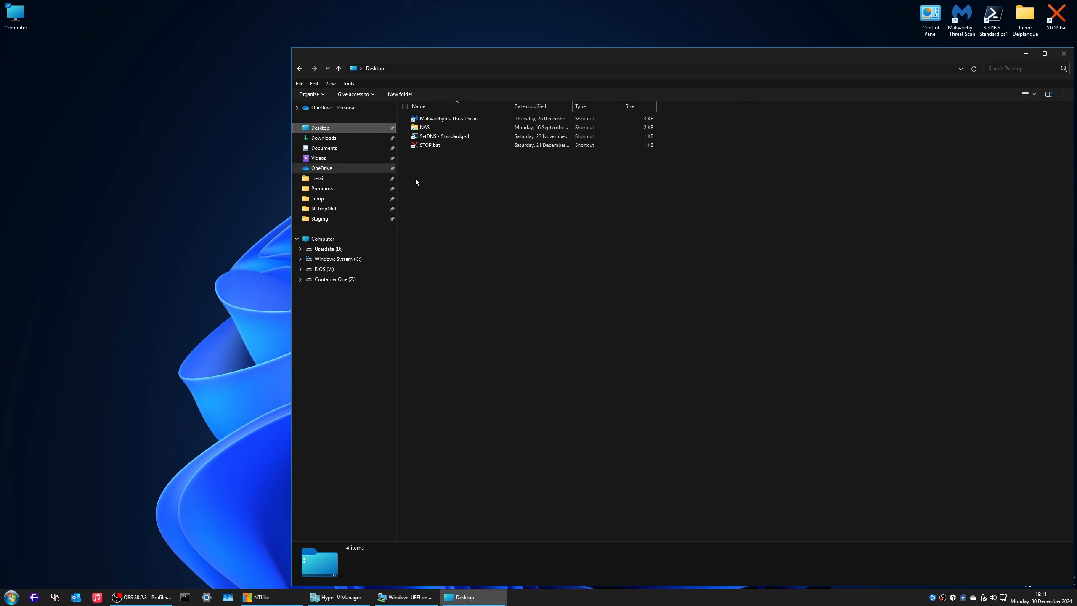
pyautogui.hotkey('ctrl', 'v')
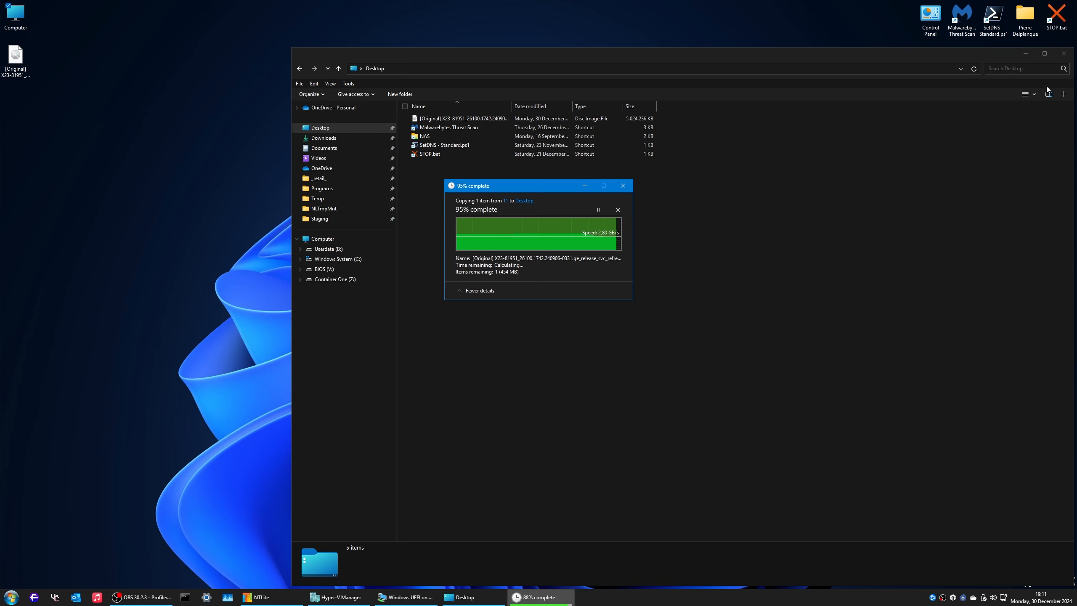
pyautogui.click(1066, 55)
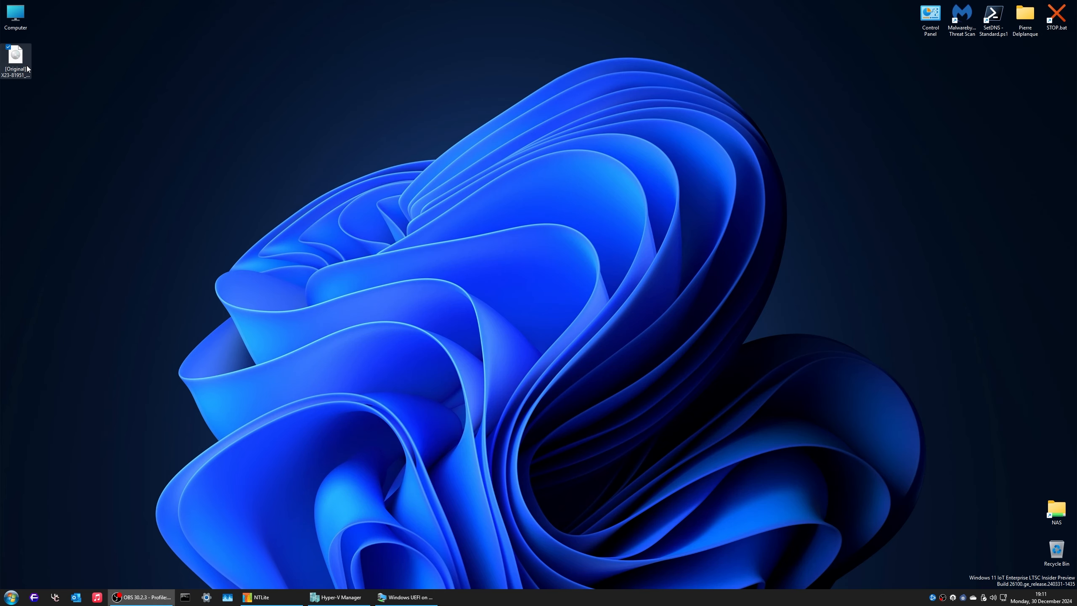
# Step: Extract the Enterprise ISO with 7-Zip into a same-named folder on the desktop
pyautogui.moveTo(15, 55); pyautogui.dragTo(551, 144)
pyautogui.rightClick(549, 155)
pyautogui.moveTo(605, 244)
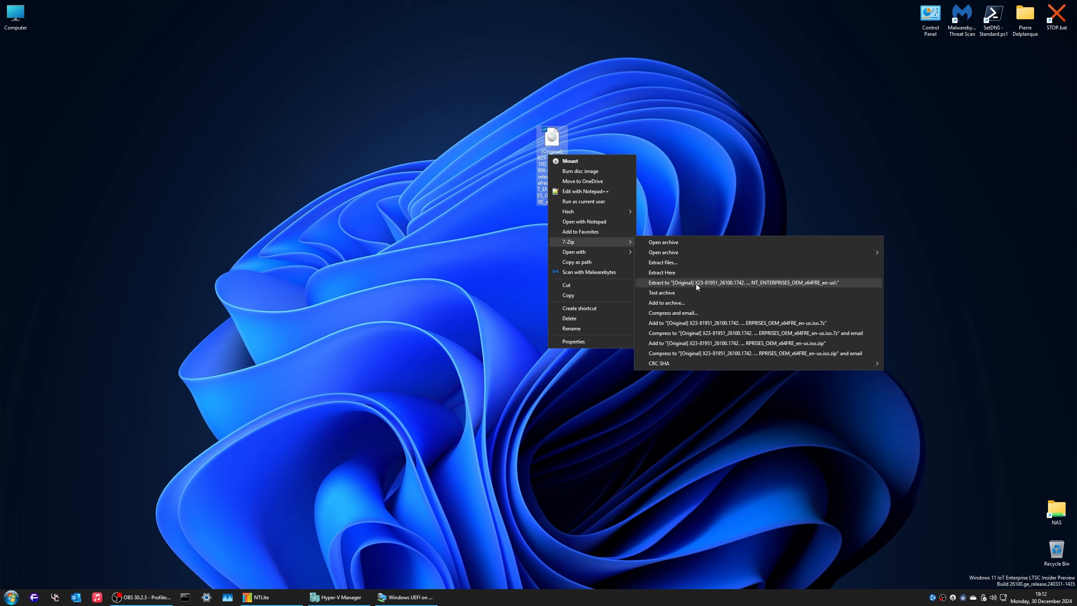
pyautogui.click(696, 284)
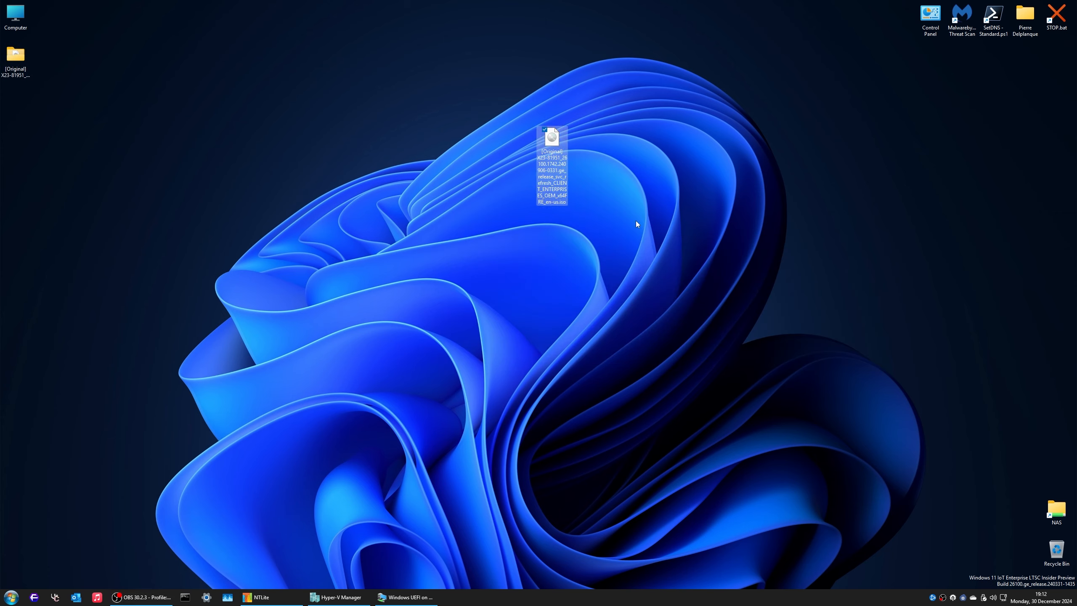
# Step: Permanently delete the ISO file and move the extracted folder to the desktop's right side
pyautogui.hotkey('shift', 'Delete')
pyautogui.press('Return')
pyautogui.moveTo(16, 60); pyautogui.dragTo(862, 224)
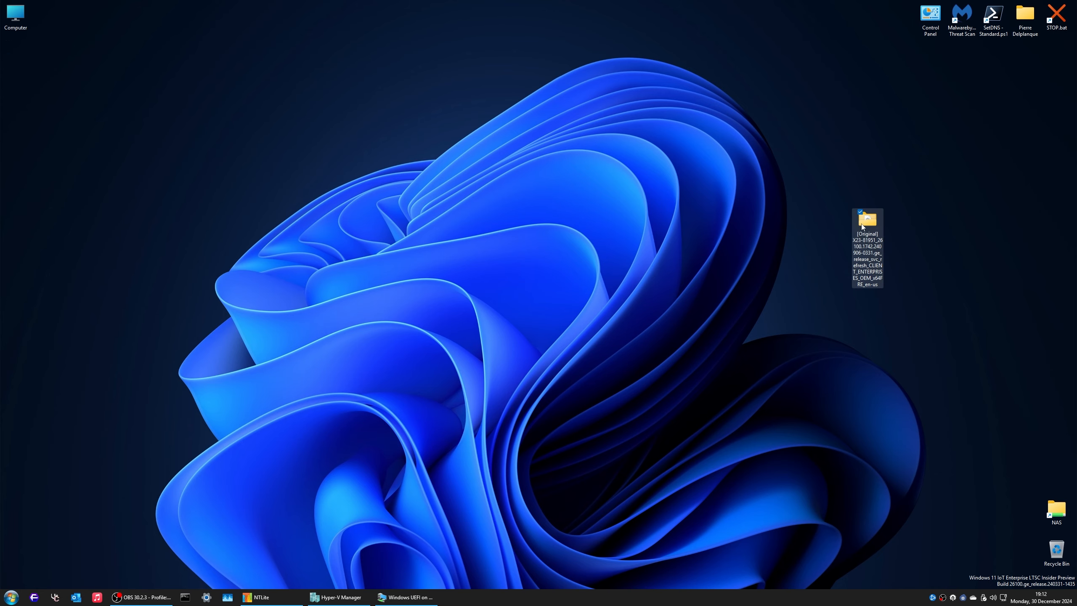
# Step: Open the extracted image's sources folder sorted by size, largest first, and select install.wim (4,230,784 KB)
pyautogui.doubleClick(862, 230)
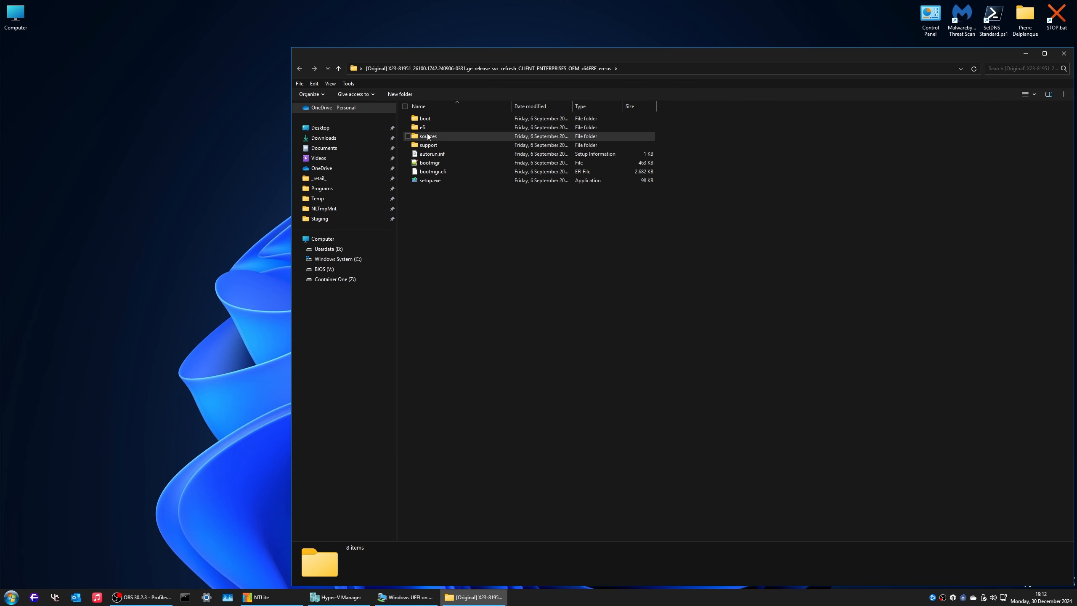
pyautogui.doubleClick(428, 136)
pyautogui.click(632, 106)
pyautogui.click(636, 120)
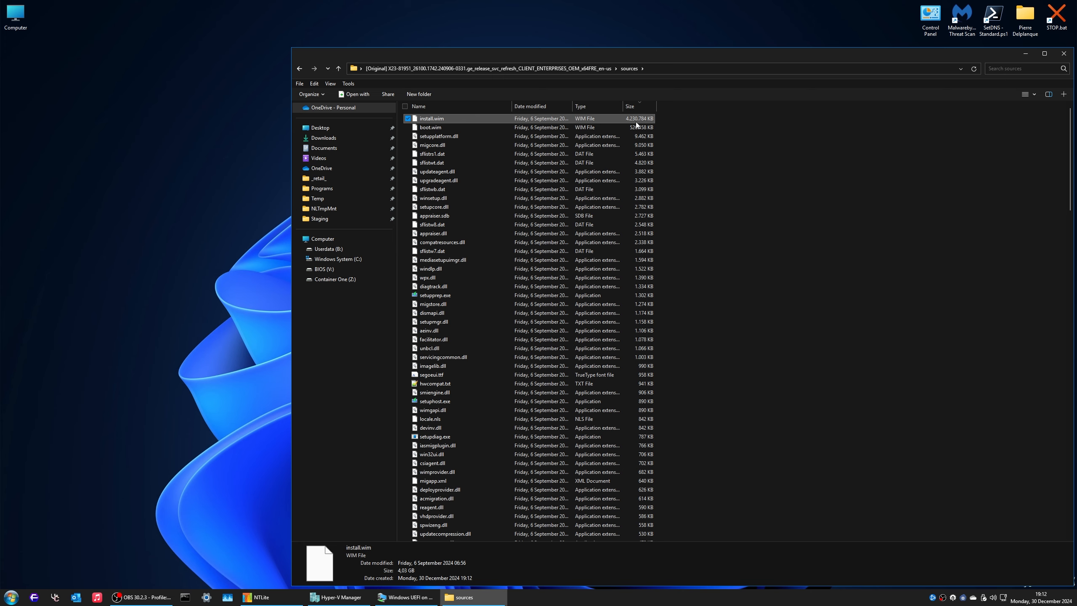
pyautogui.moveTo(636, 122); pyautogui.dragTo(168, 130)
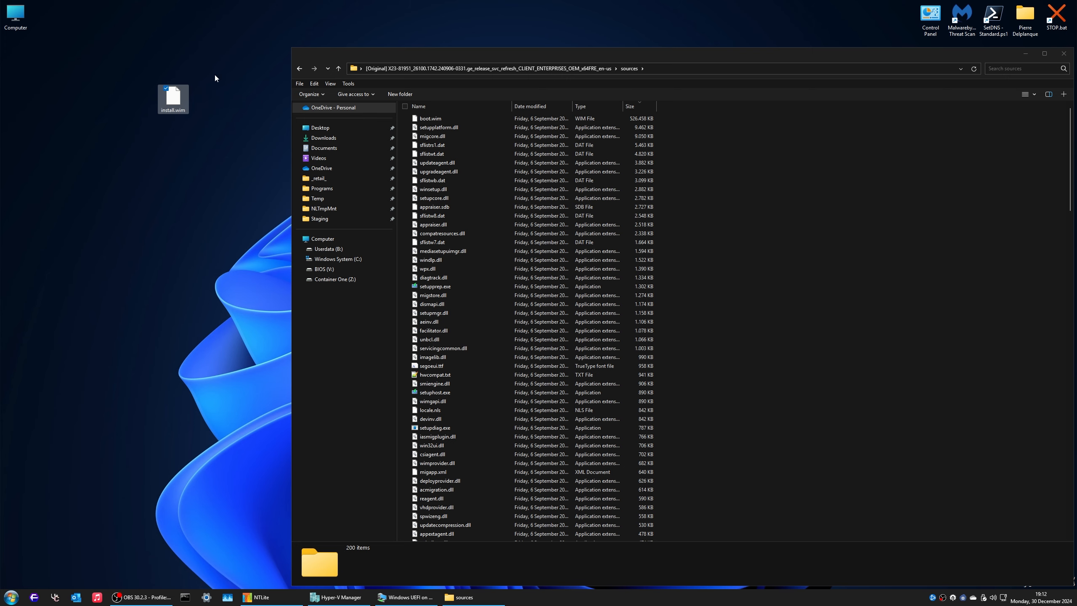
pyautogui.moveTo(171, 103); pyautogui.dragTo(771, 193)
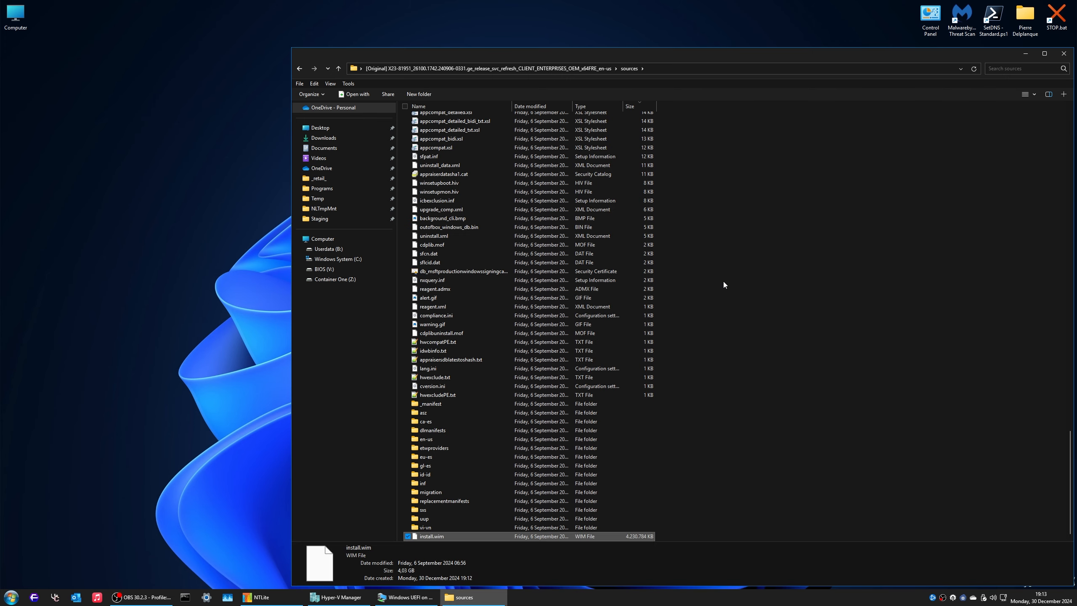
pyautogui.rightClick(578, 118)
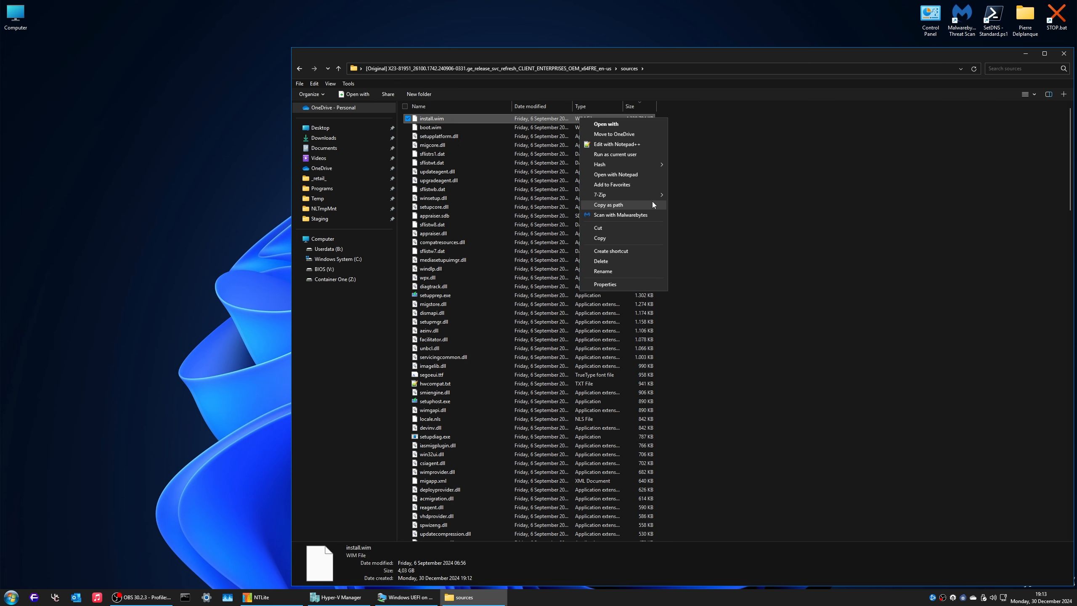
pyautogui.moveTo(621, 192)
pyautogui.click(695, 195)
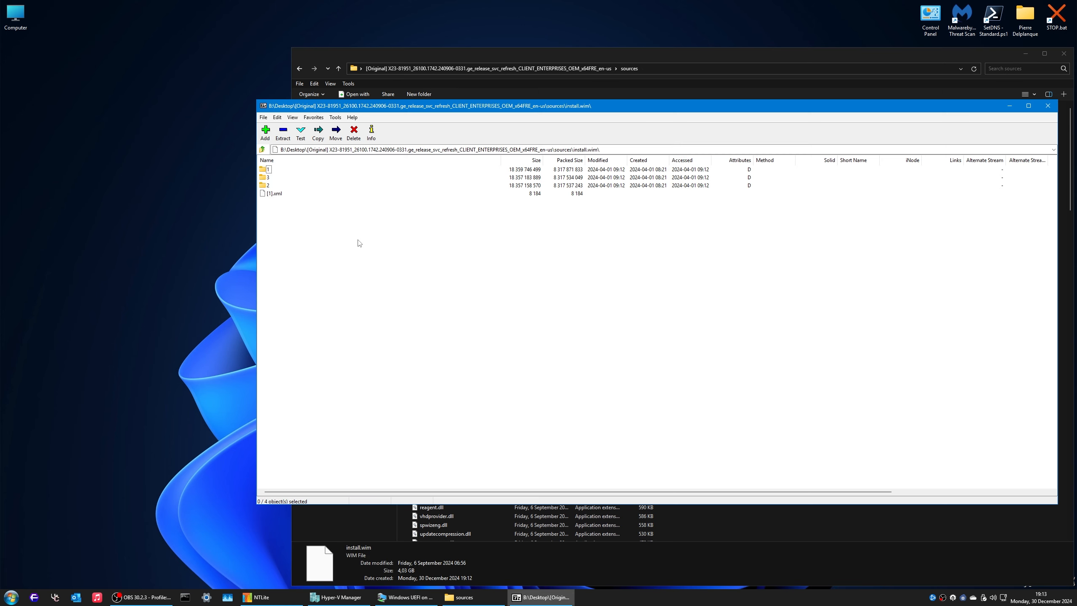
pyautogui.doubleClick(268, 178)
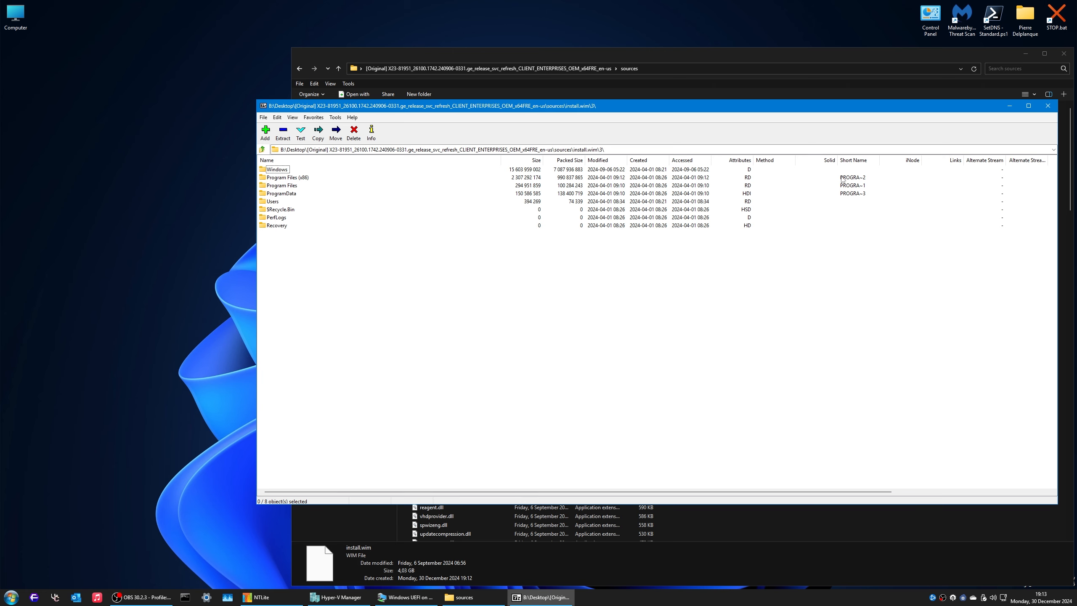
pyautogui.click(1046, 109)
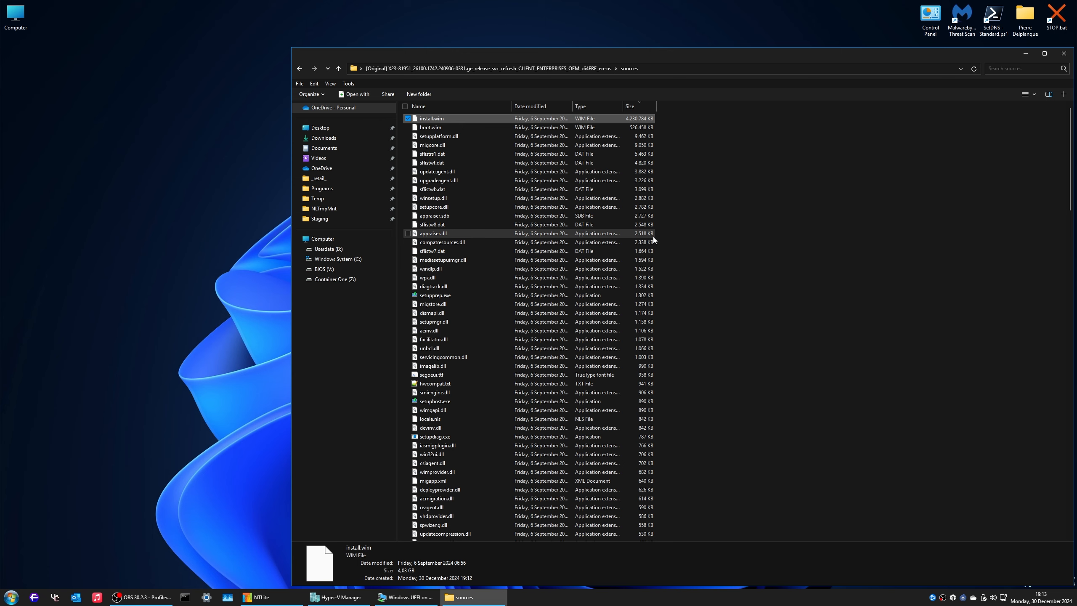
# Step: Check boot.wim's size, then close the sources folder window
pyautogui.click(462, 127)
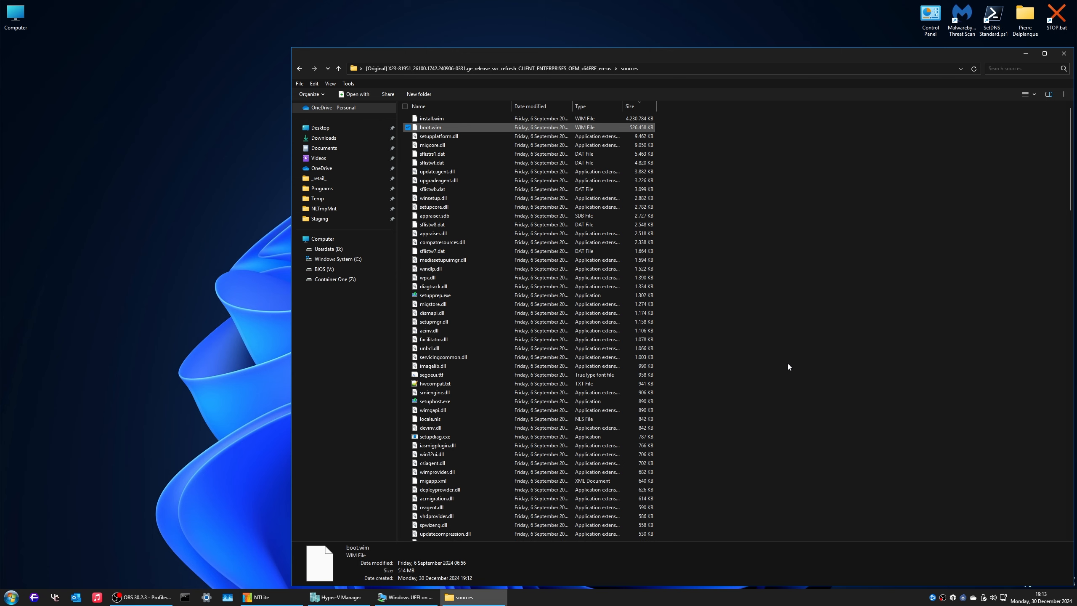
pyautogui.click(1060, 60)
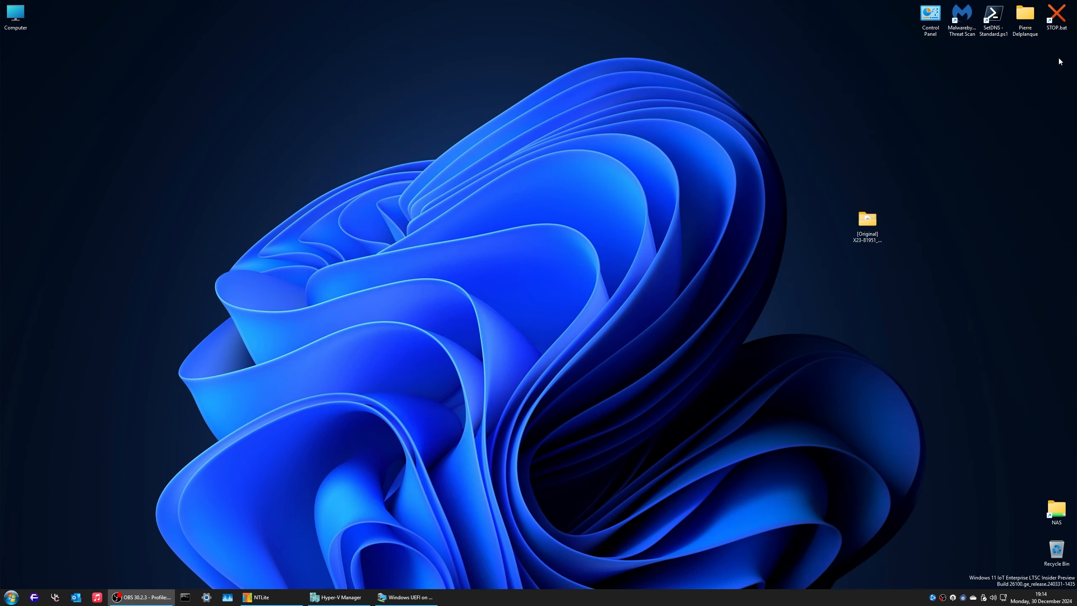
# Step: Add the extracted [Original] image folder from the Desktop to NTLite's image list
pyautogui.click(261, 599)
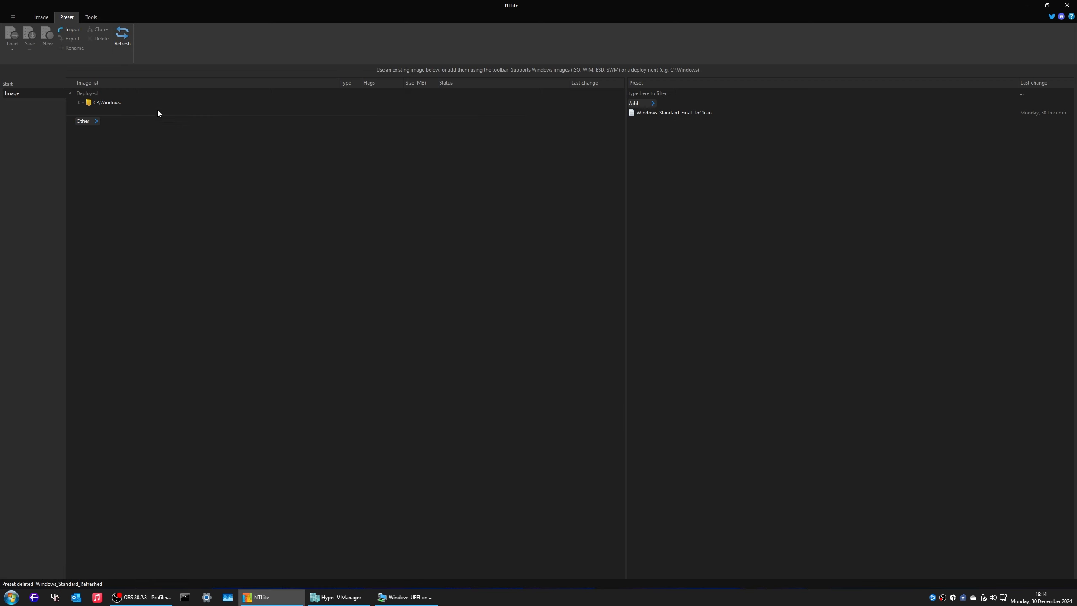
pyautogui.click(41, 17)
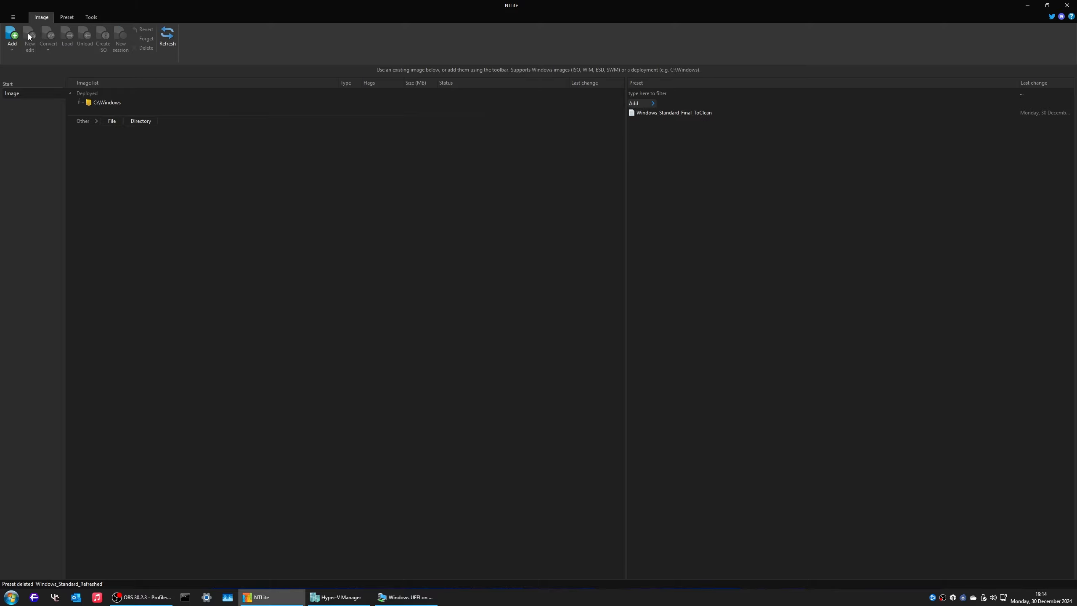
pyautogui.click(12, 38)
pyautogui.click(22, 62)
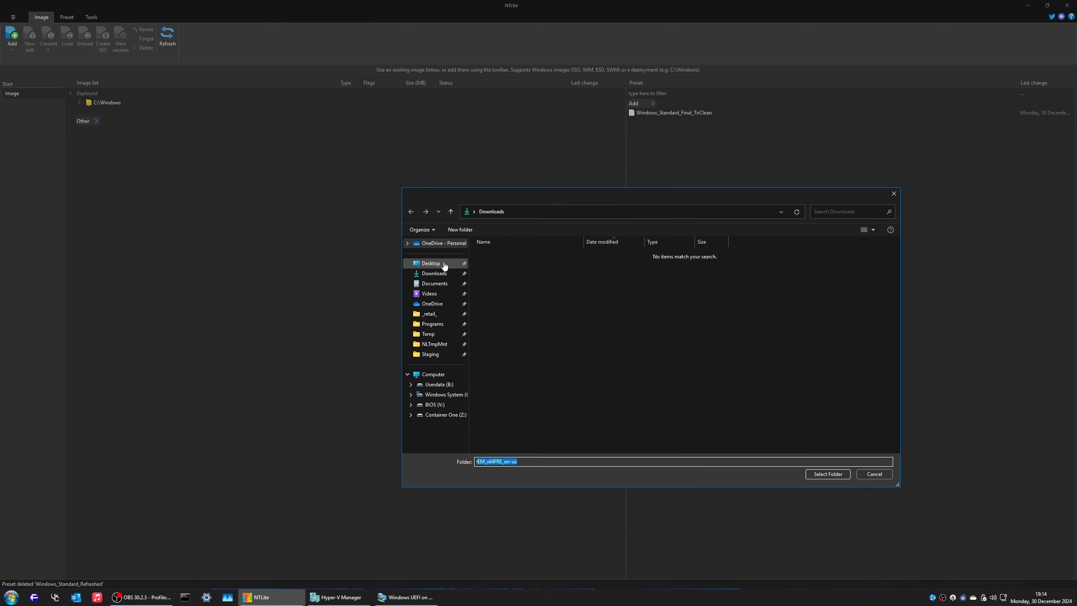
pyautogui.click(431, 263)
pyautogui.click(523, 253)
pyautogui.click(827, 473)
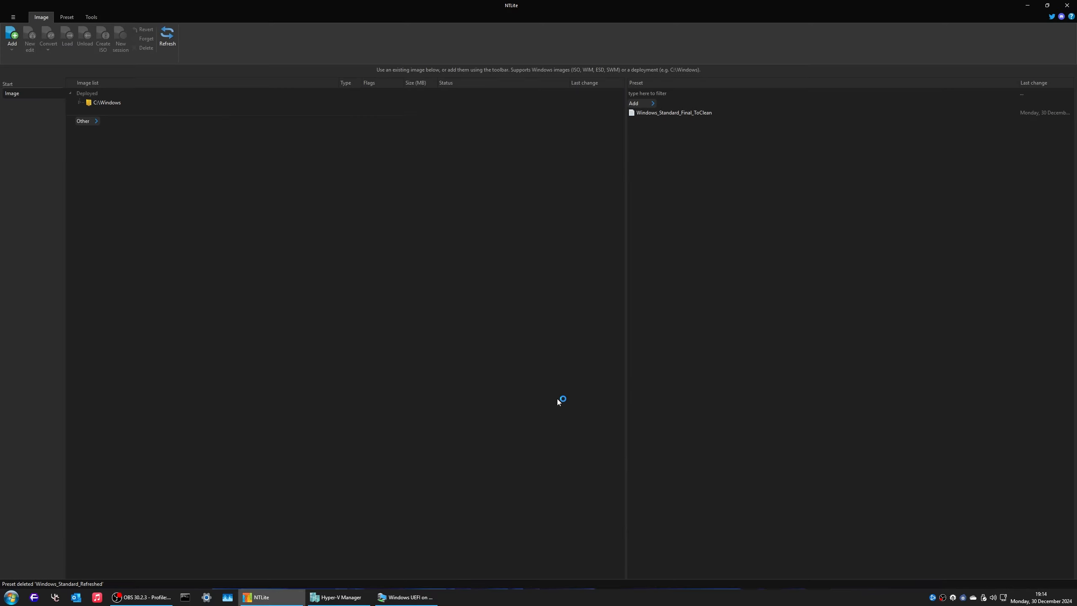
# Step: Delete the Enterprise LTSC and Subscription LTSC editions from install.wim
pyautogui.rightClick(175, 150)
pyautogui.click(210, 196)
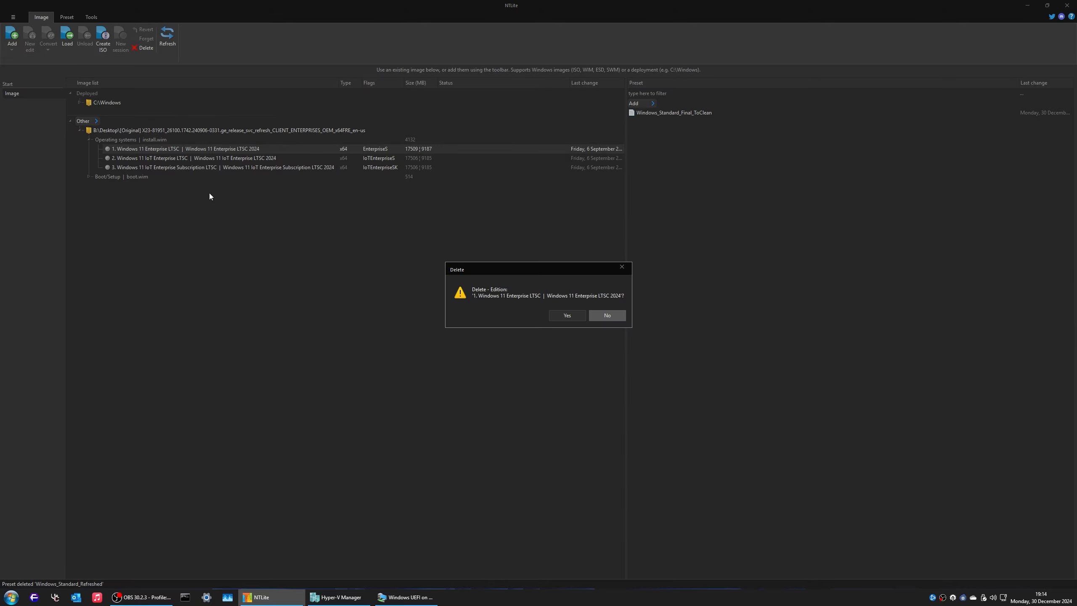
pyautogui.click(568, 315)
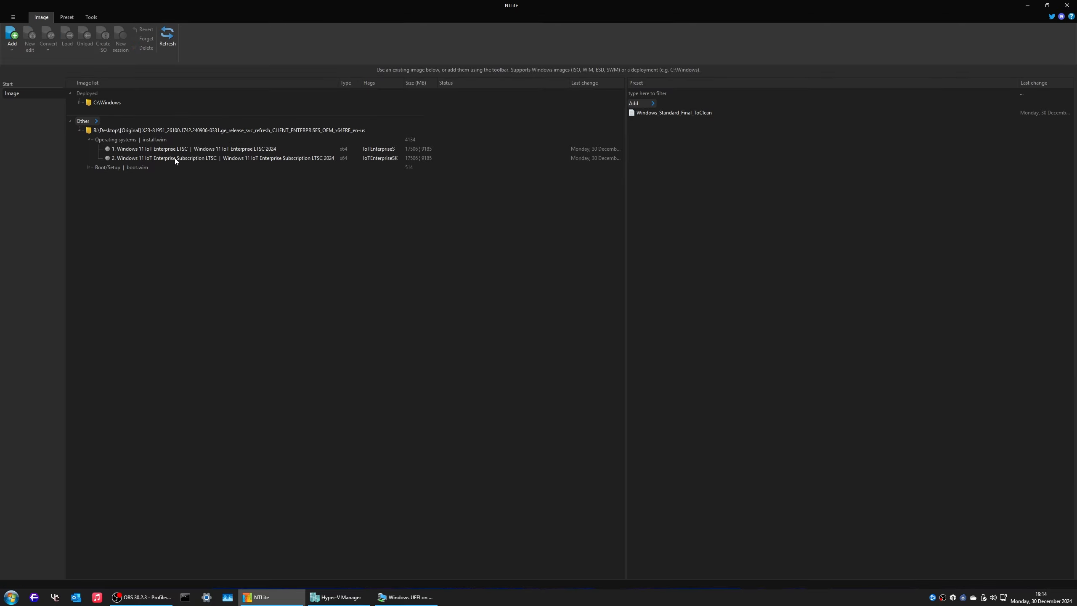
pyautogui.rightClick(175, 158)
pyautogui.click(200, 203)
pyautogui.click(578, 313)
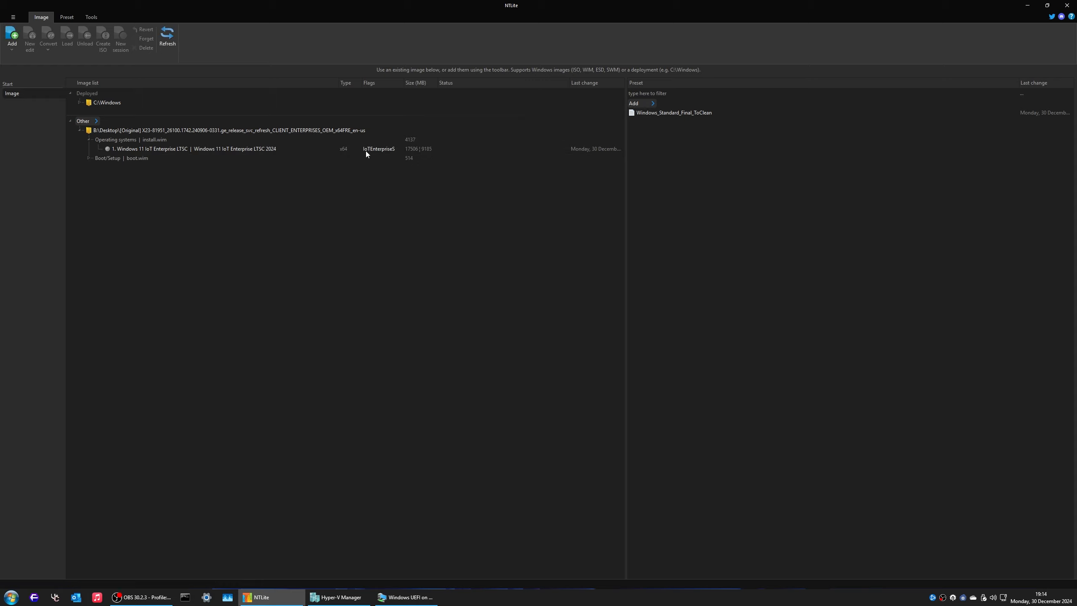
# Step: Delete the Windows PE edition from boot.wim
pyautogui.click(86, 158)
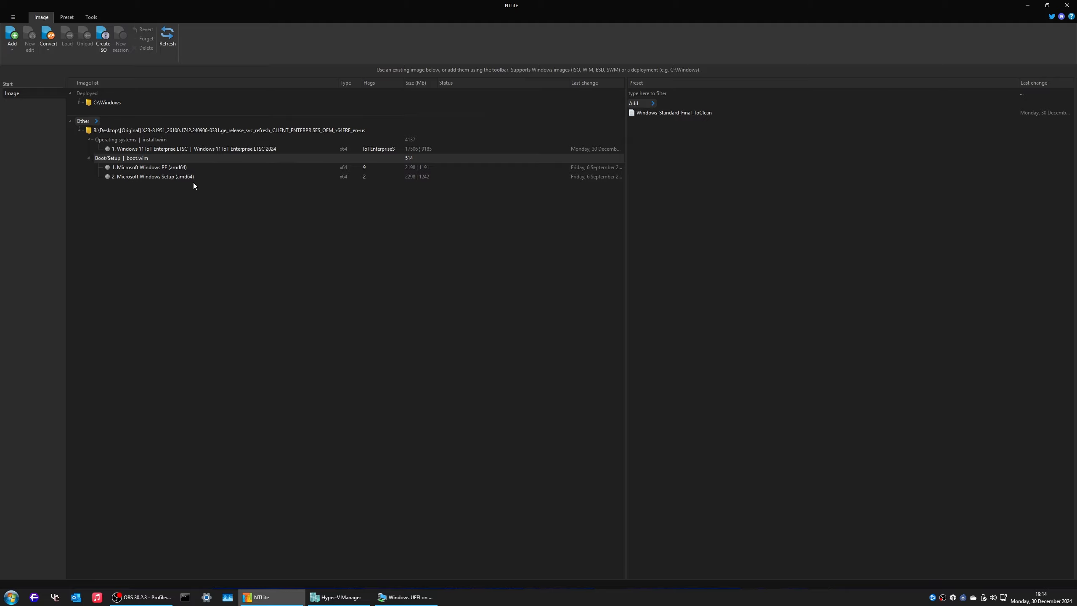
pyautogui.click(164, 168)
pyautogui.rightClick(164, 168)
pyautogui.click(189, 214)
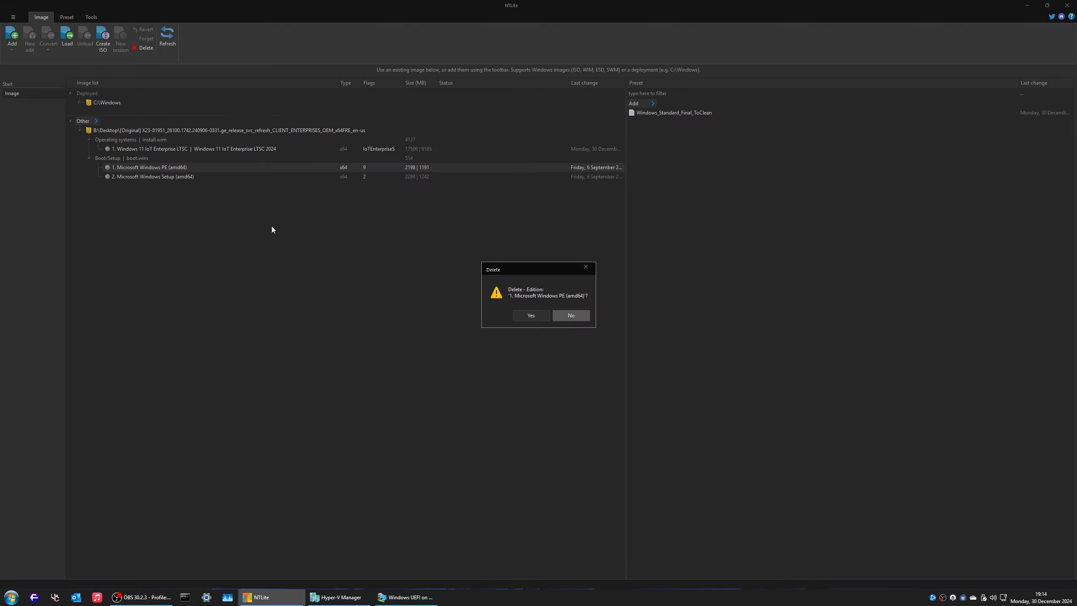
pyautogui.click(530, 315)
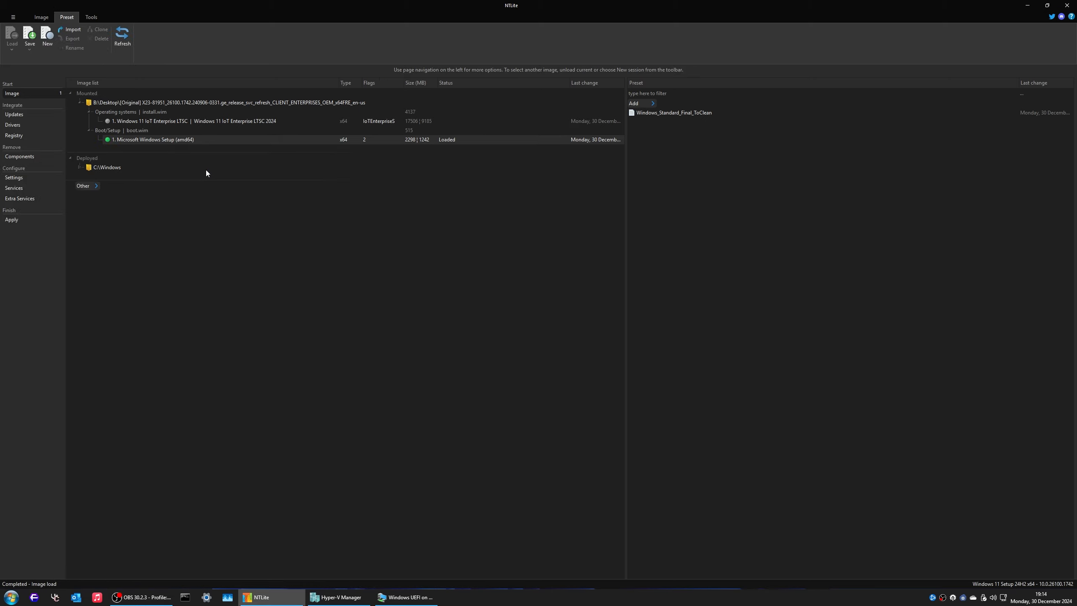
# Step: Load the Windows_Standard_Final_ToClean preset and clear its whole registry queue
pyautogui.rightClick(675, 114)
pyautogui.click(710, 173)
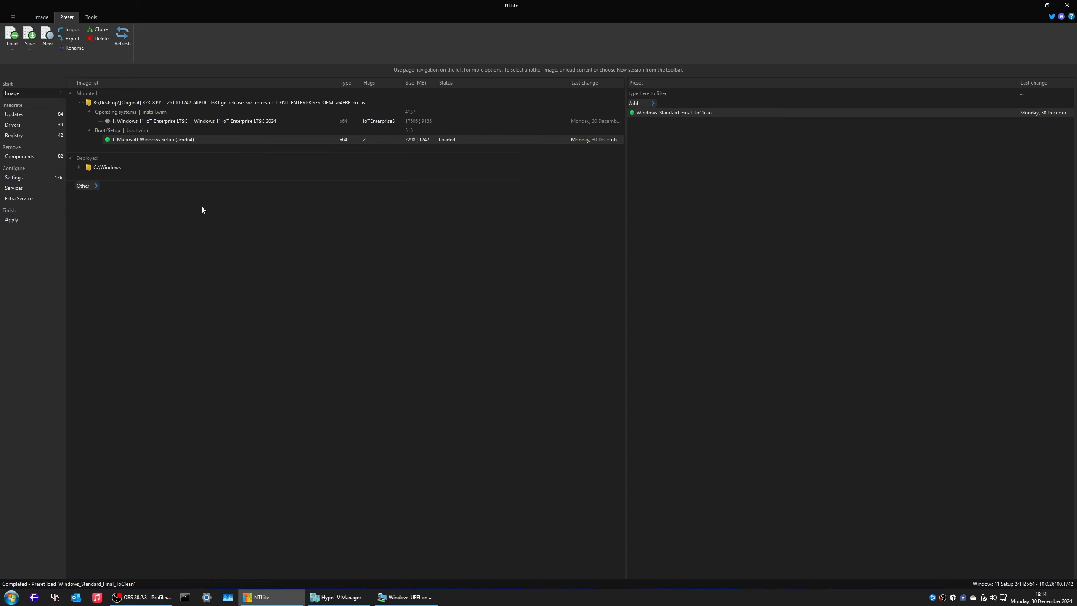
pyautogui.click(15, 138)
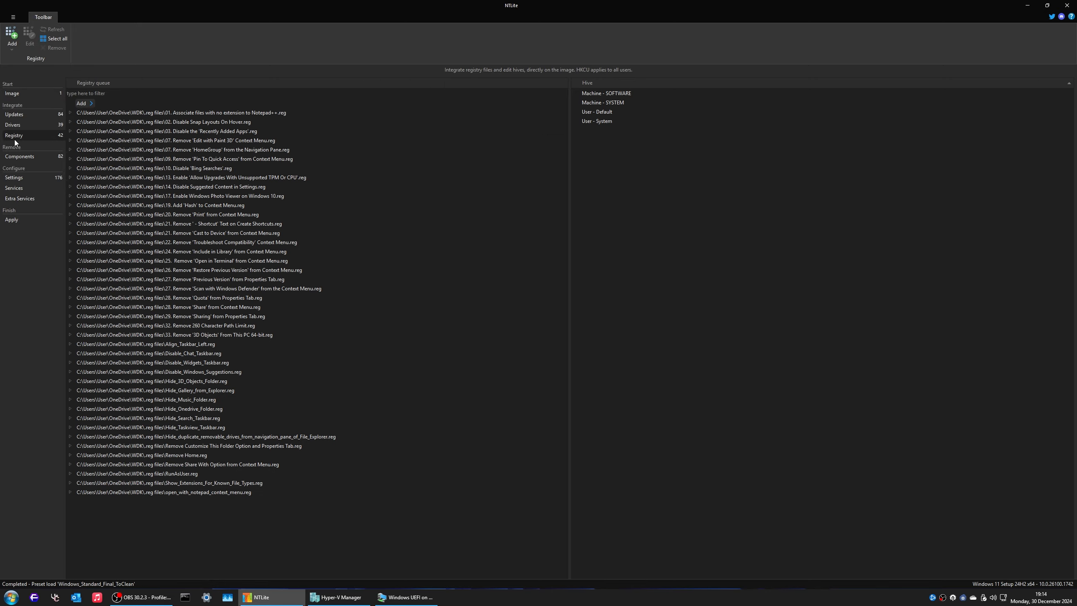
pyautogui.click(199, 116)
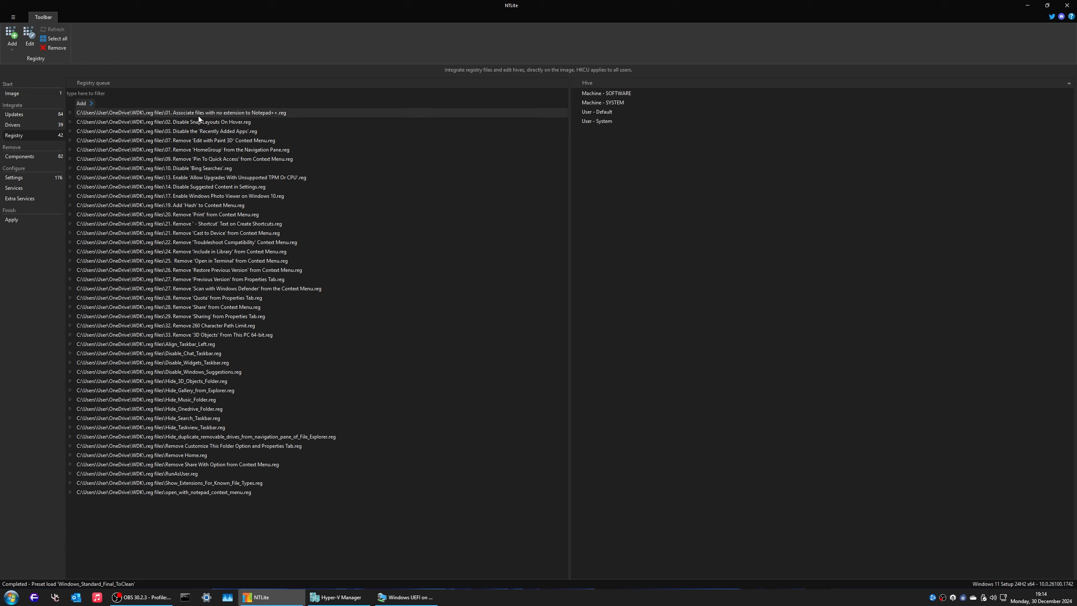
pyautogui.keyDown('shift'); pyautogui.click(166, 493); pyautogui.keyUp('shift')
pyautogui.click(57, 51)
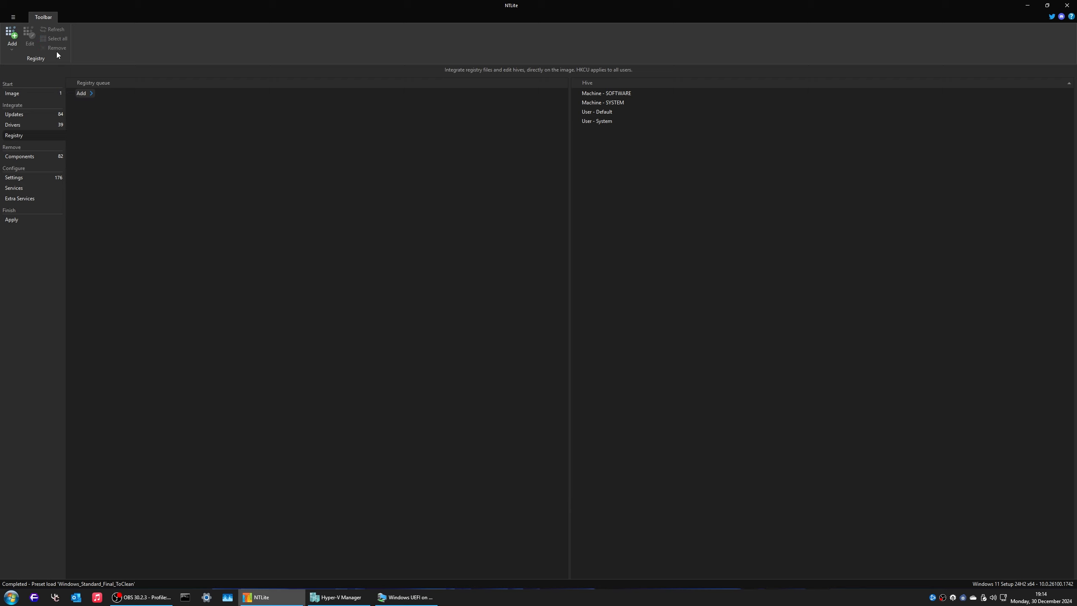
# Step: Queue every registry file from the OneDrive\WDK '.reg files' folder
pyautogui.click(11, 41)
pyautogui.moveTo(85, 69)
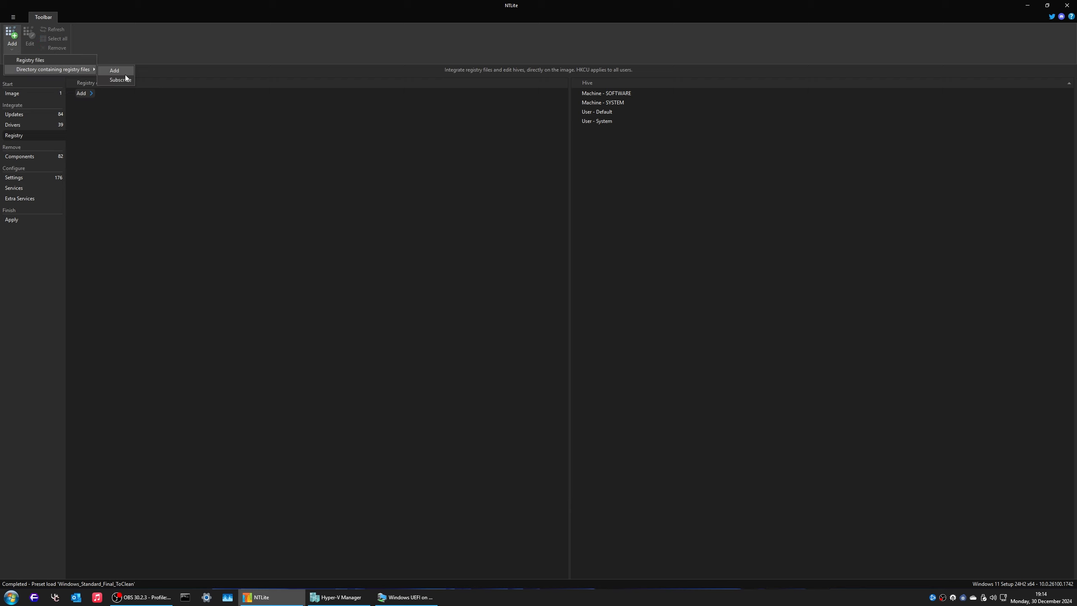
pyautogui.click(121, 80)
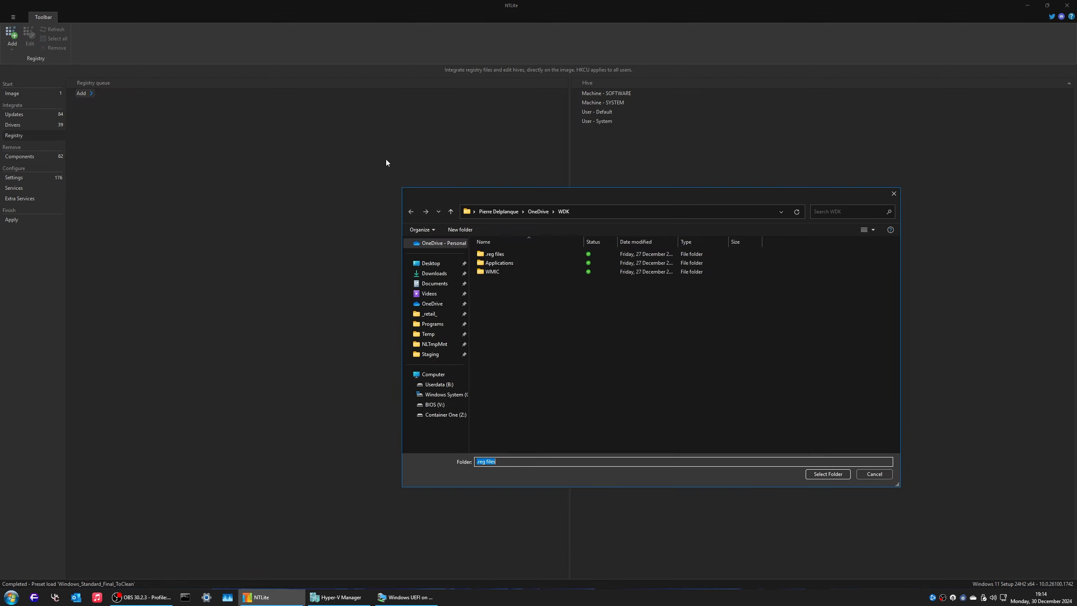
pyautogui.click(539, 212)
pyautogui.click(498, 299)
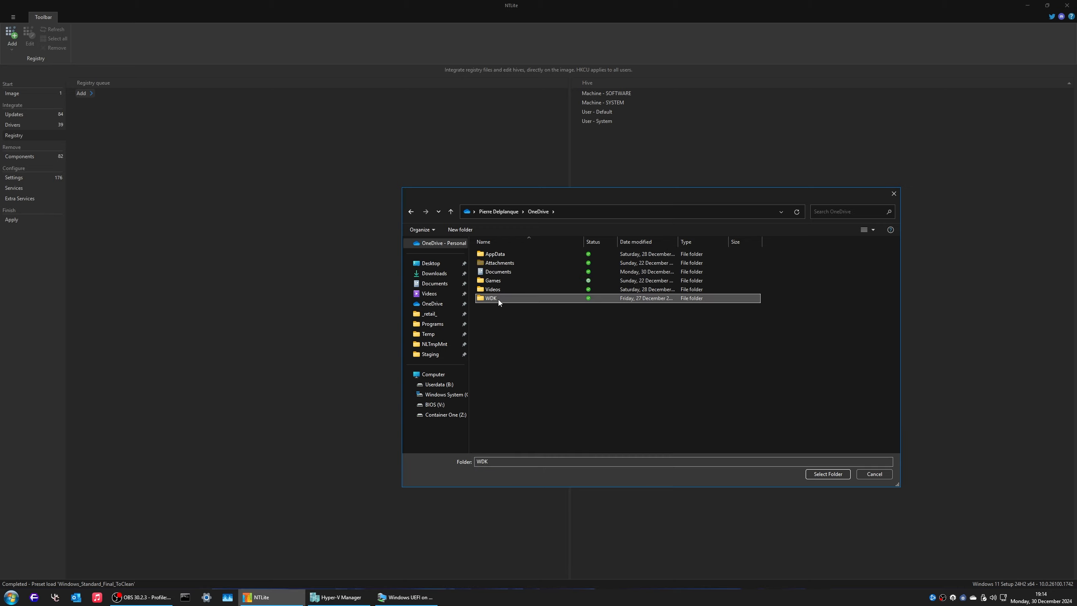
pyautogui.doubleClick(498, 300)
pyautogui.click(491, 259)
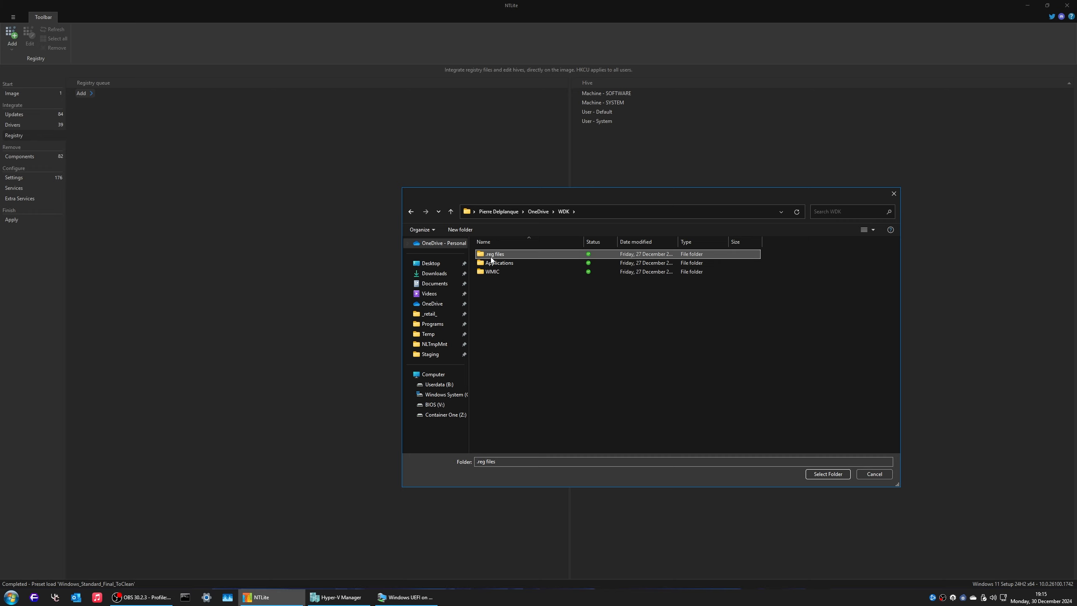
pyautogui.doubleClick(491, 254)
pyautogui.hotkey('alt', 'Left')
pyautogui.click(828, 474)
# Step: Remove all queued registry files except !!ForceOldBootWimInstaller.reg
pyautogui.click(180, 122)
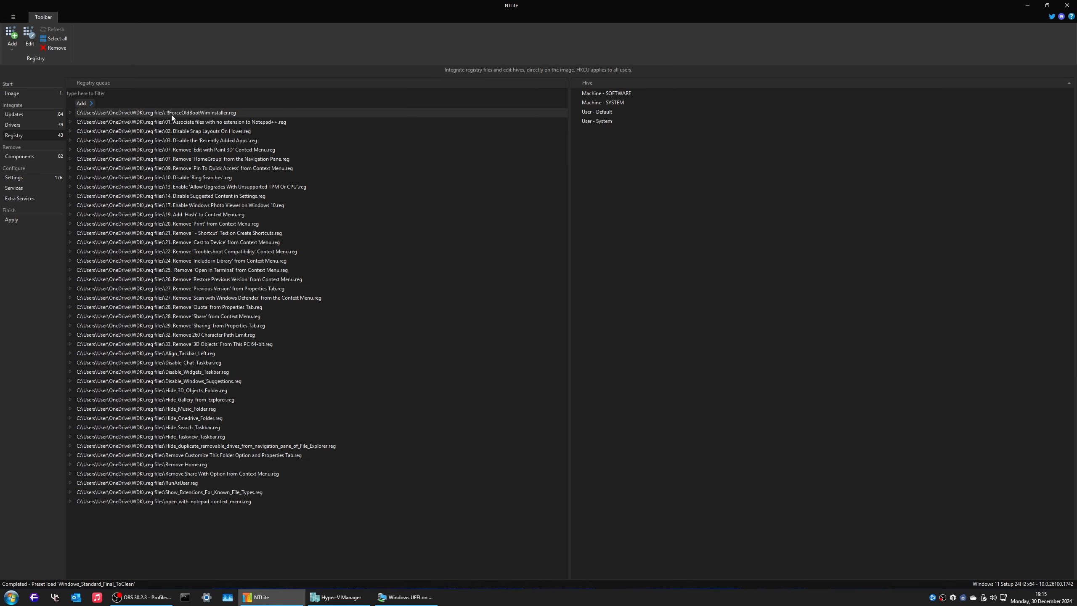
pyautogui.keyDown('shift'); pyautogui.click(202, 502); pyautogui.keyUp('shift')
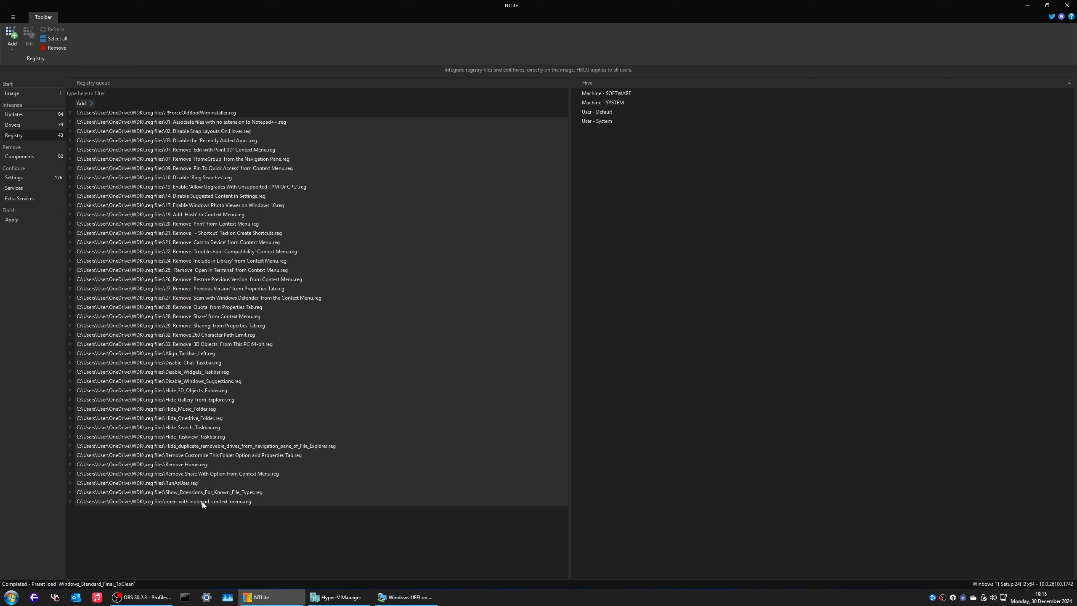
pyautogui.press('Delete')
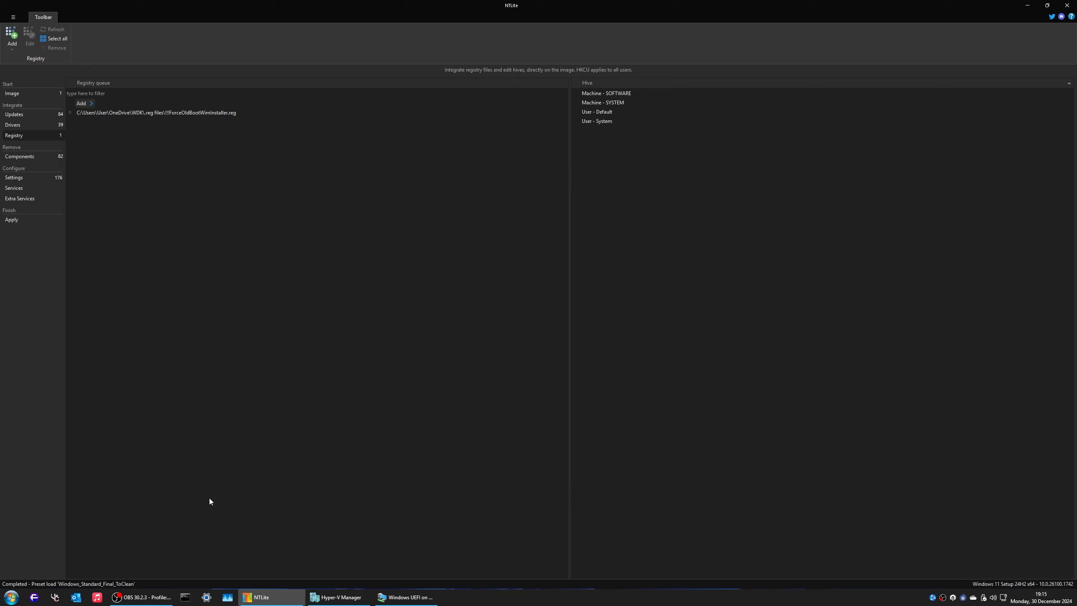
pyautogui.click(34, 94)
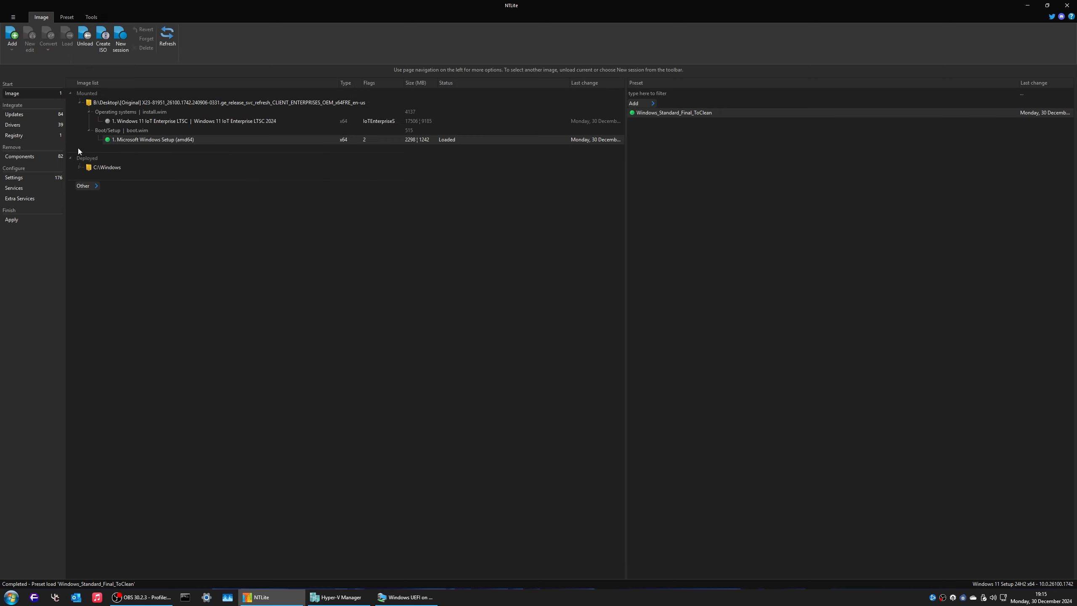
# Step: Remove all queued WMIC updates and check the drivers and registry queues
pyautogui.click(35, 115)
pyautogui.click(55, 38)
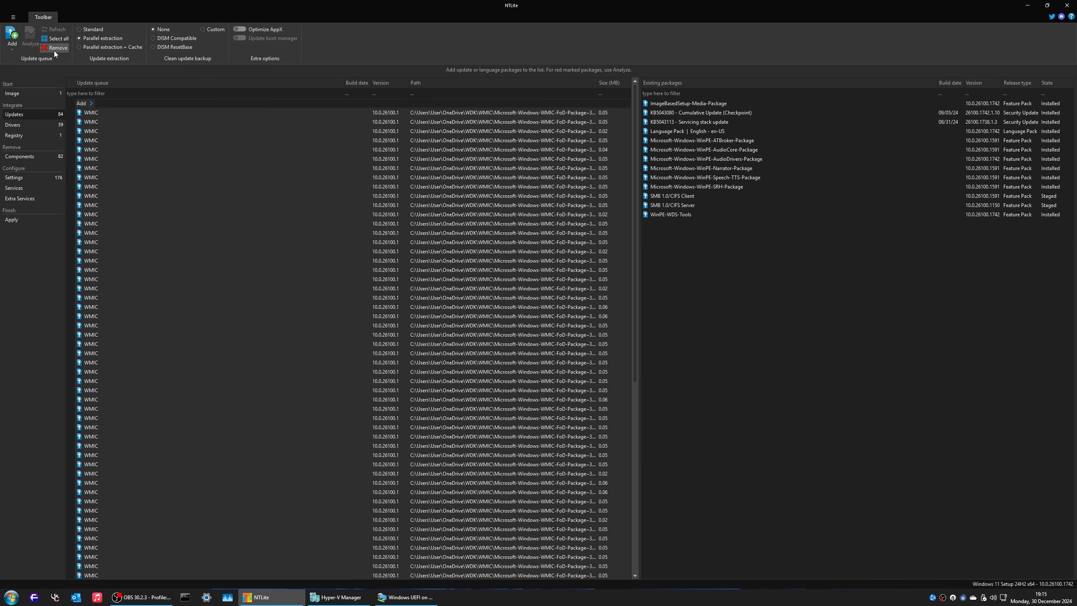
pyautogui.click(54, 49)
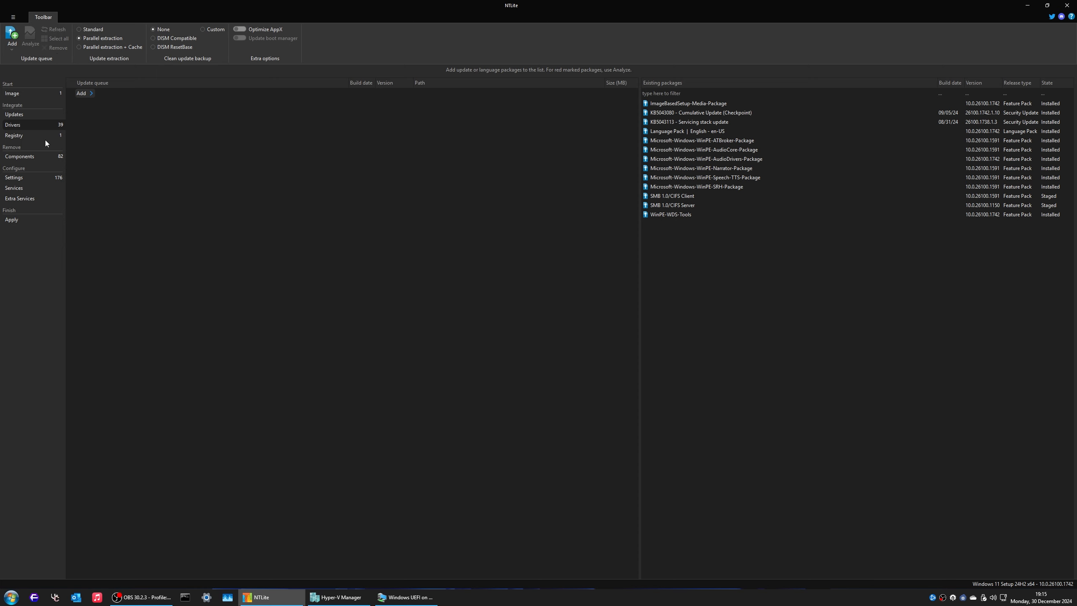
pyautogui.click(42, 124)
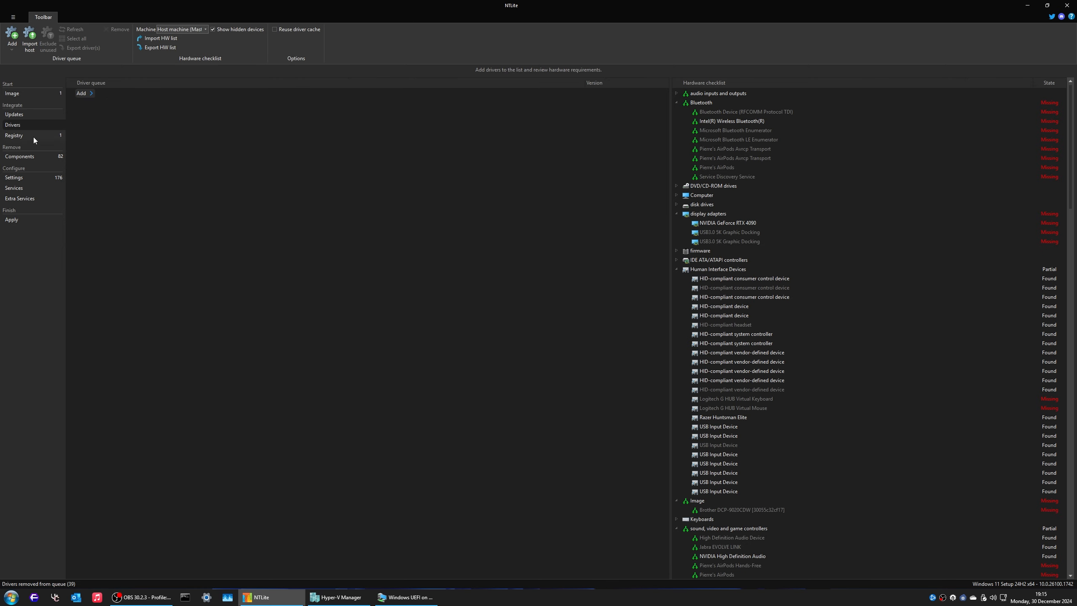
pyautogui.click(33, 136)
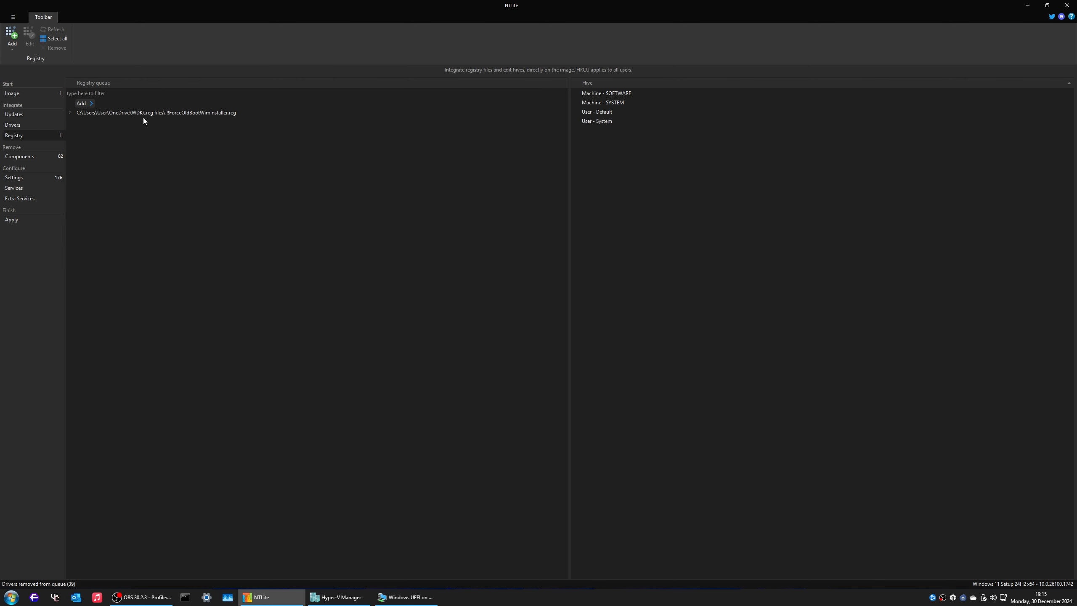
# Step: Reset the preset's component removals and its Windows settings changes
pyautogui.click(22, 158)
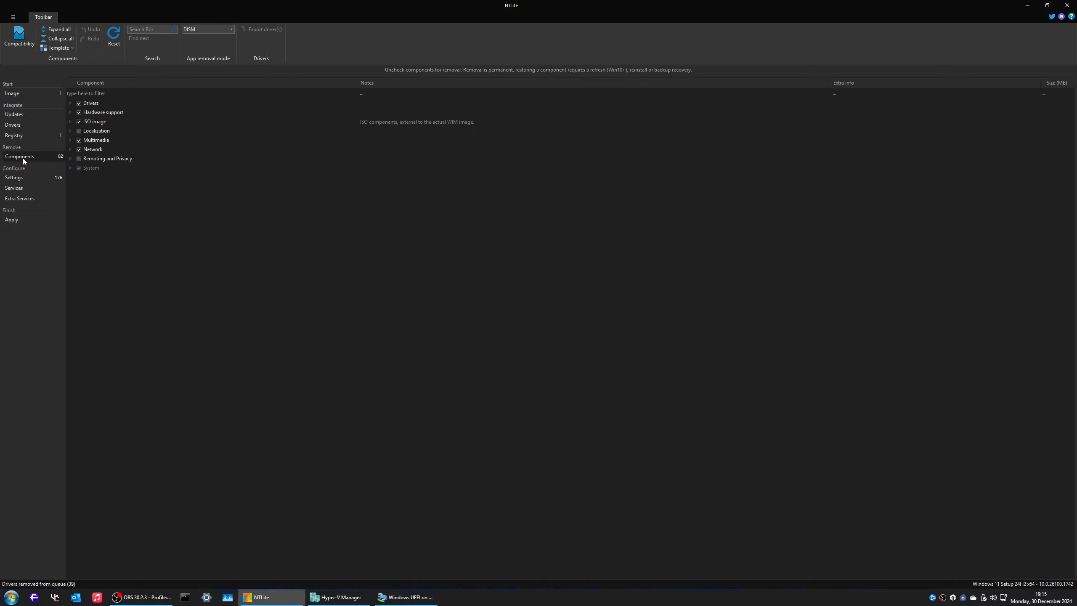
pyautogui.click(107, 53)
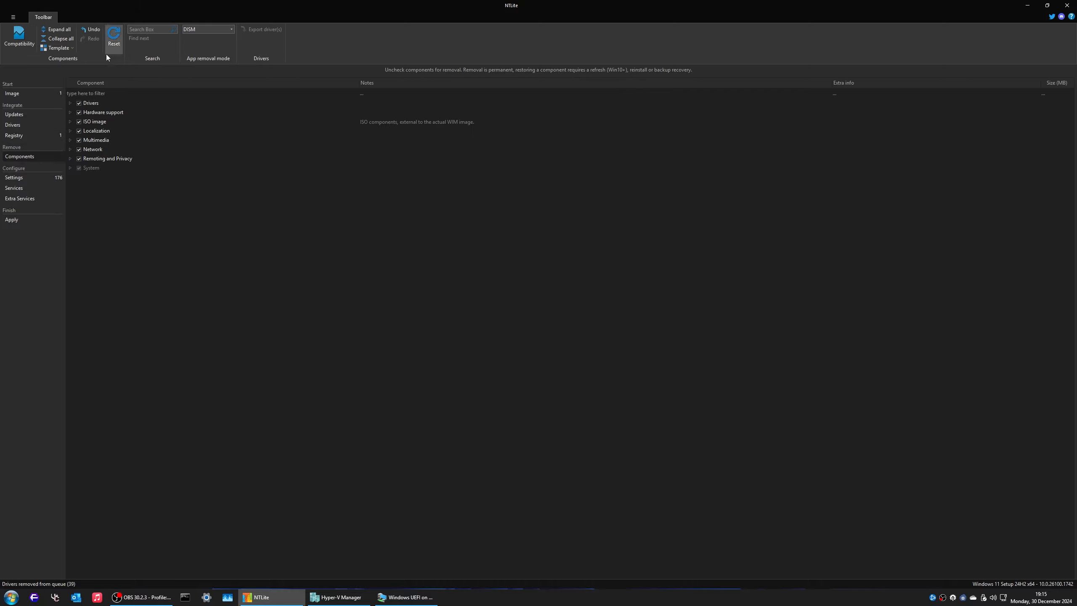
pyautogui.click(25, 179)
pyautogui.click(47, 42)
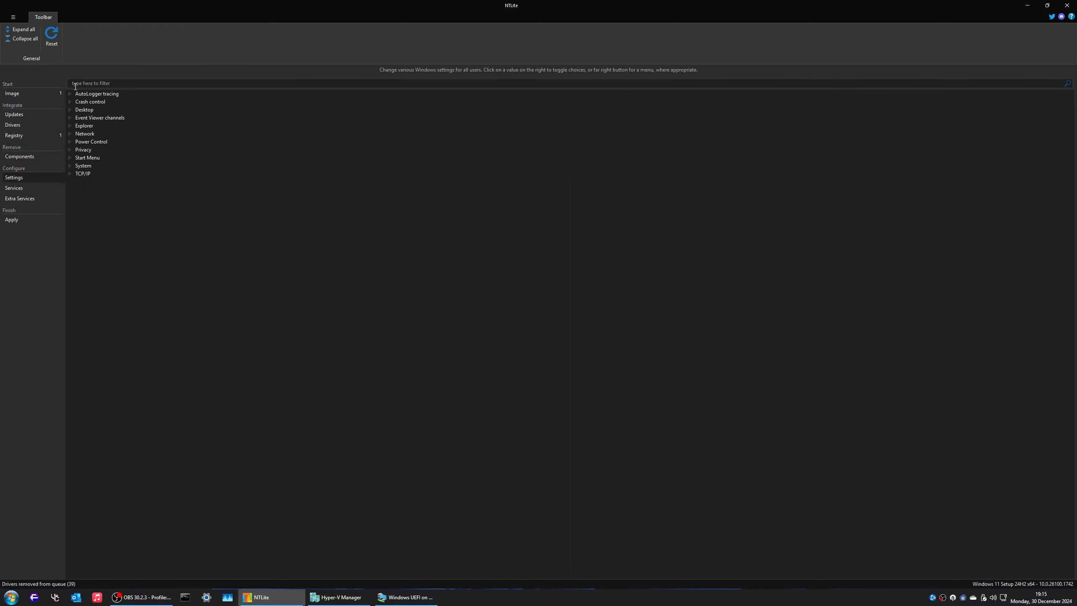
# Step: Filter settings for 'tpm', disable the TPM and Secure Boot setup requirement, then filter for 'secure'
pyautogui.click(126, 84)
pyautogui.write('tpm')
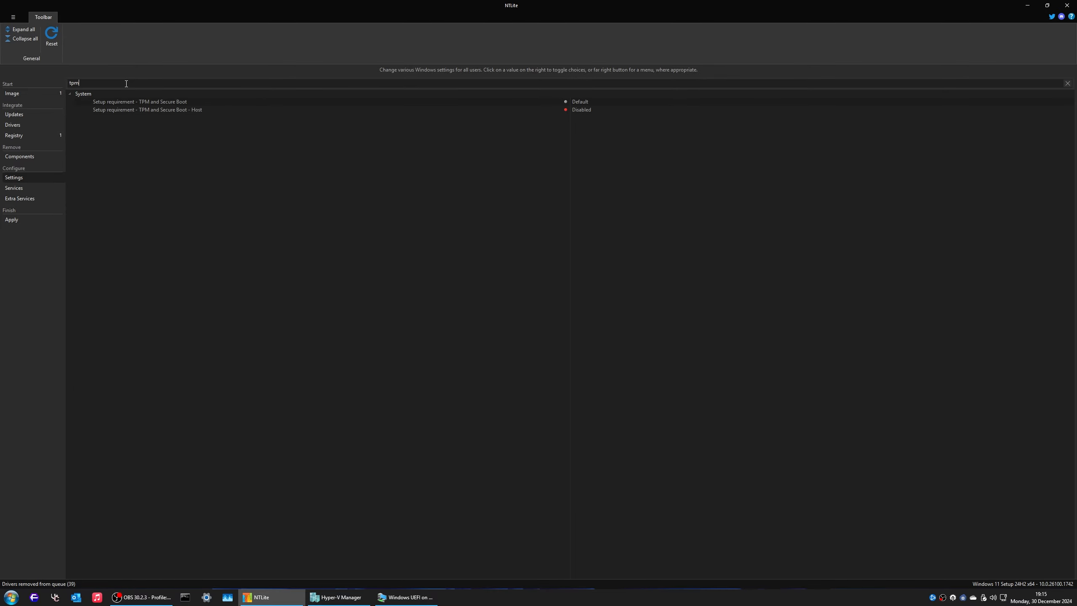
pyautogui.doubleClick(208, 101)
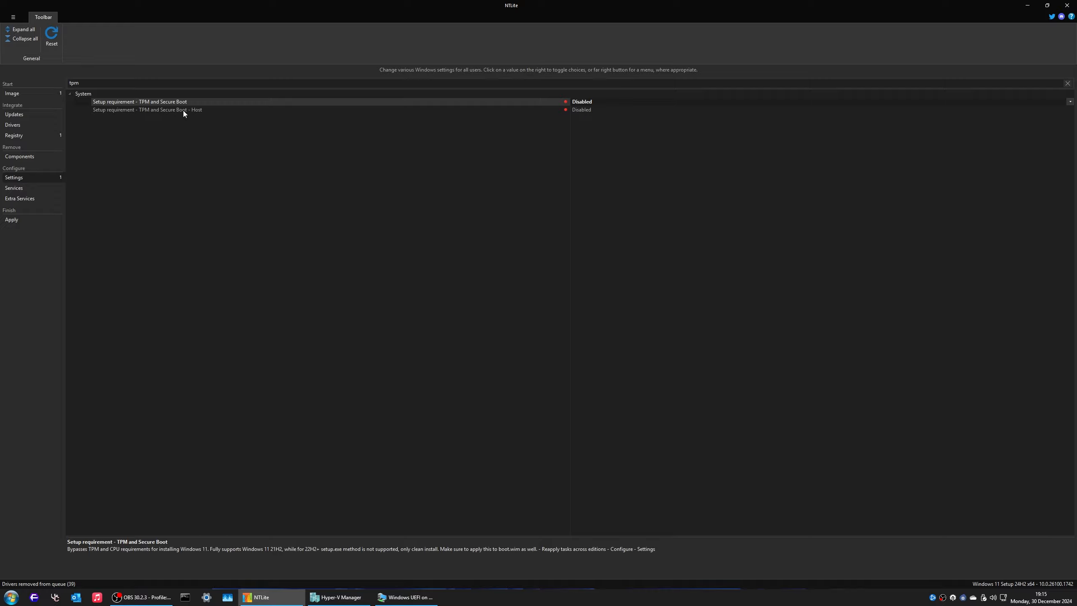
pyautogui.moveTo(111, 82); pyautogui.dragTo(14, 74)
pyautogui.write('secure')
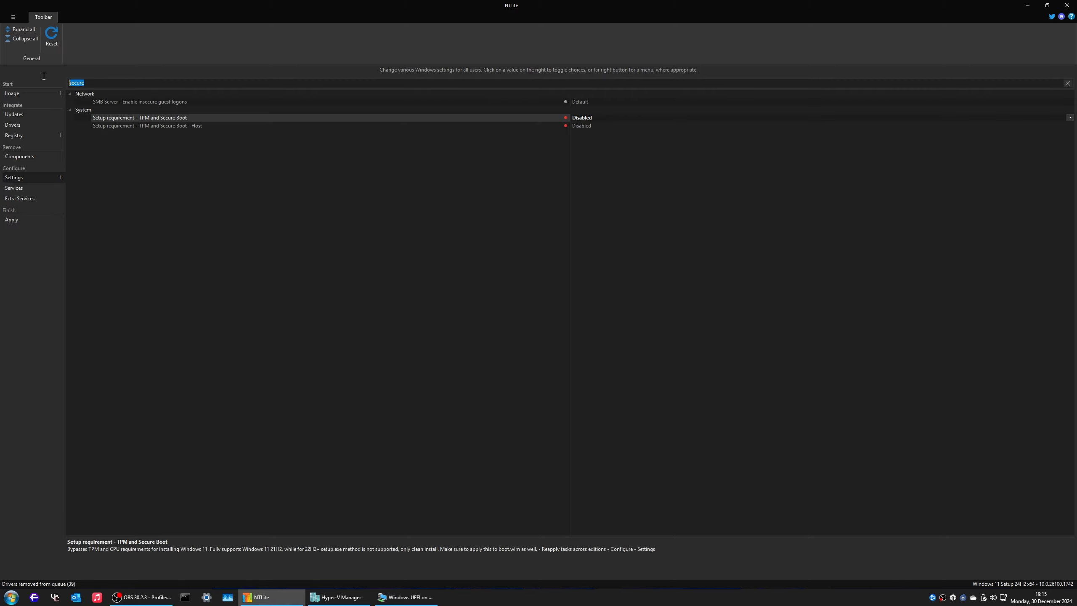
pyautogui.press('BackSpace')
pyautogui.press('BackSpace')
pyautogui.press('BackSpace')
pyautogui.press('BackSpace')
pyautogui.press('BackSpace')
pyautogui.press('BackSpace')
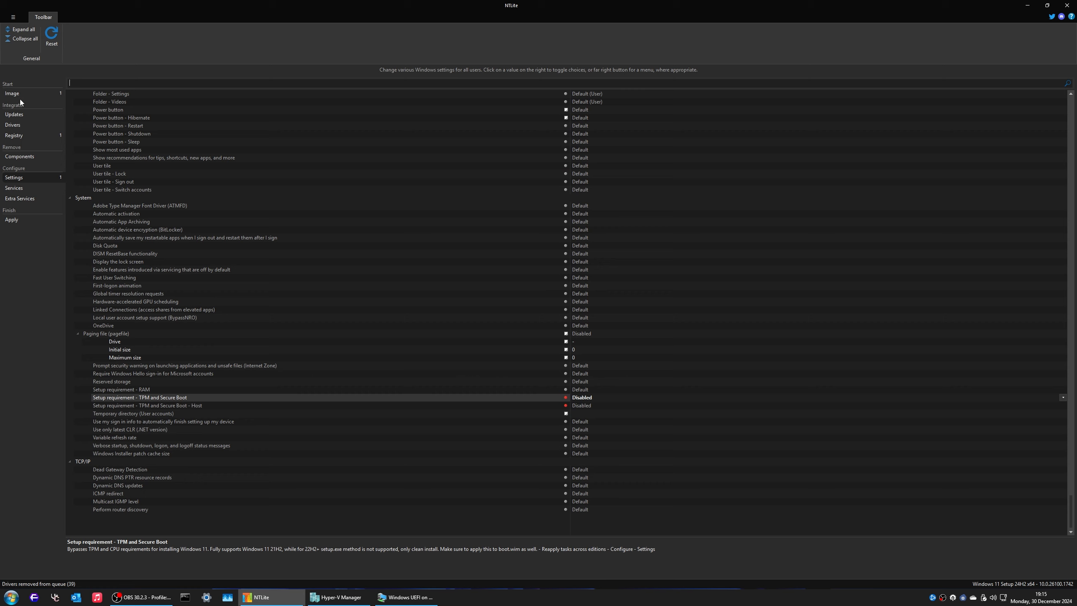
# Step: Recheck the Windows settings list, then open the Apply page's pending-task overview
pyautogui.click(31, 94)
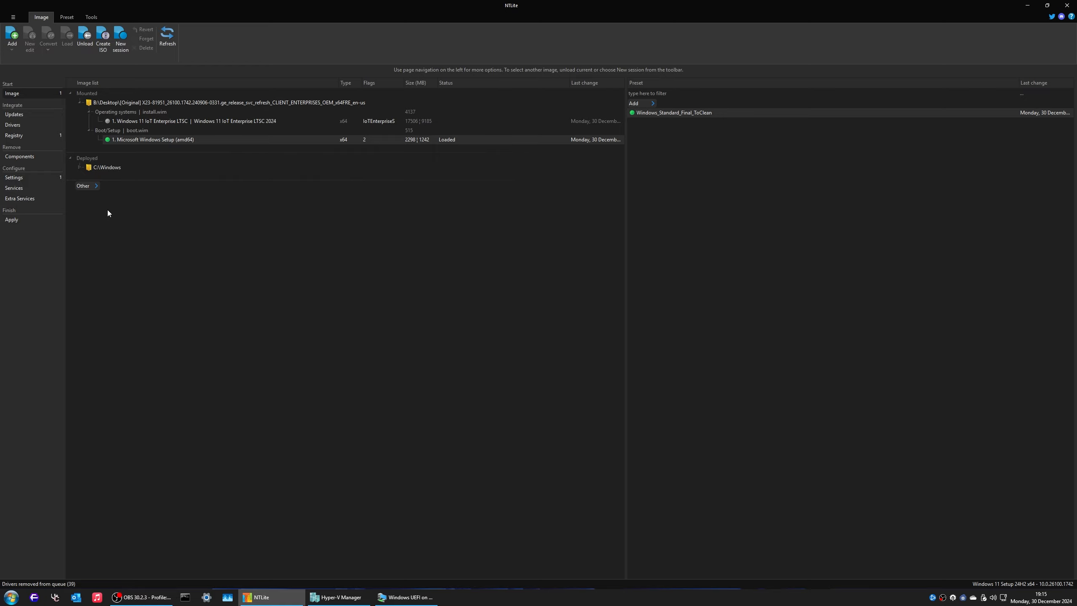
pyautogui.click(43, 178)
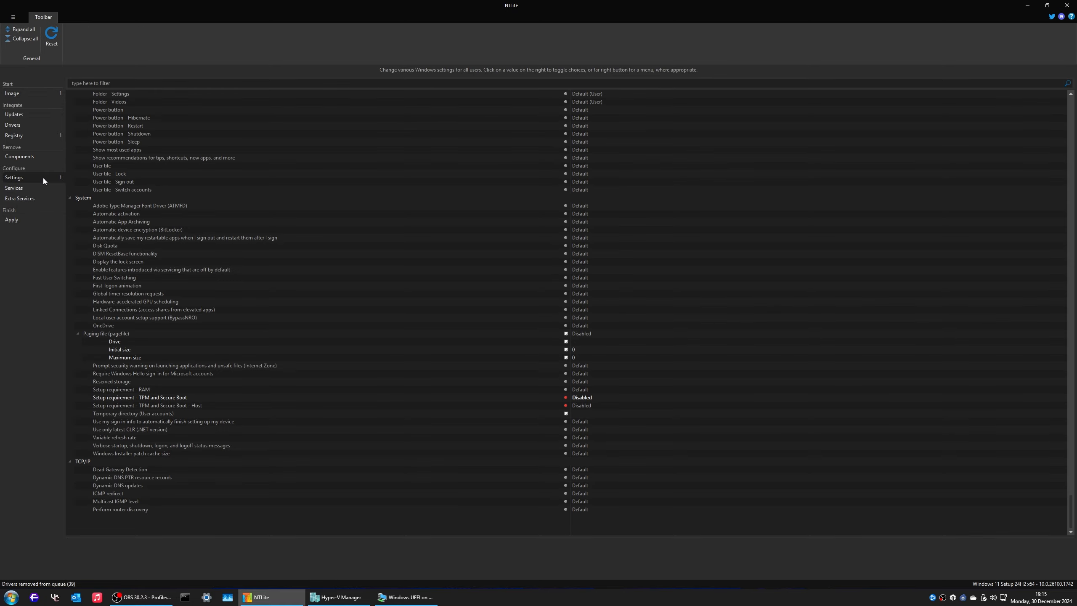
pyautogui.scroll(6, 278, 223)
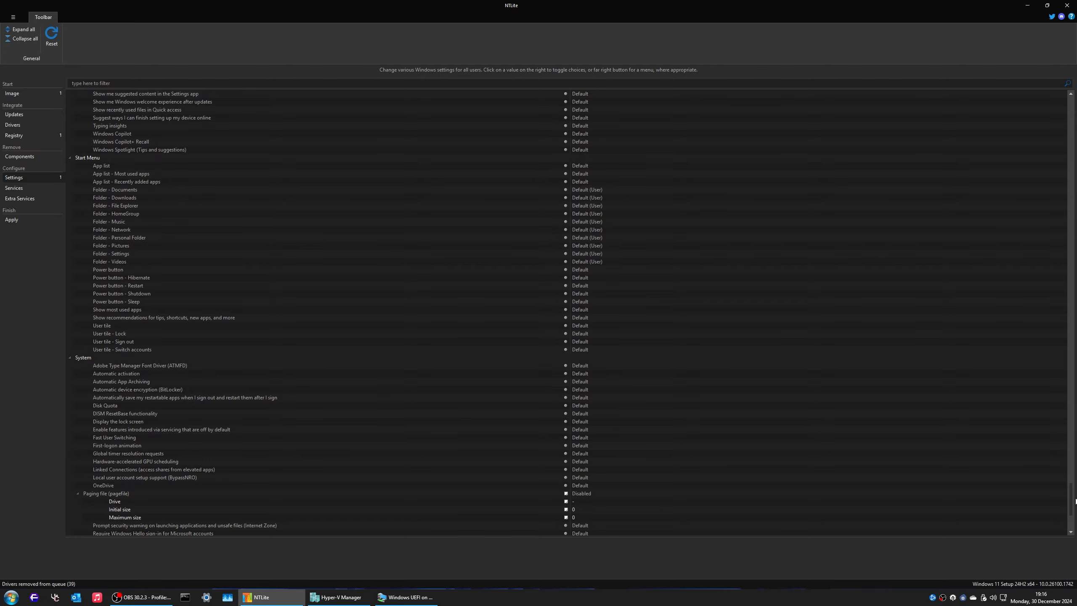
pyautogui.moveTo(1075, 501)
pyautogui.mouseDown()
pyautogui.moveTo(1075, 97)
pyautogui.moveTo(1075, 555)
pyautogui.mouseUp()
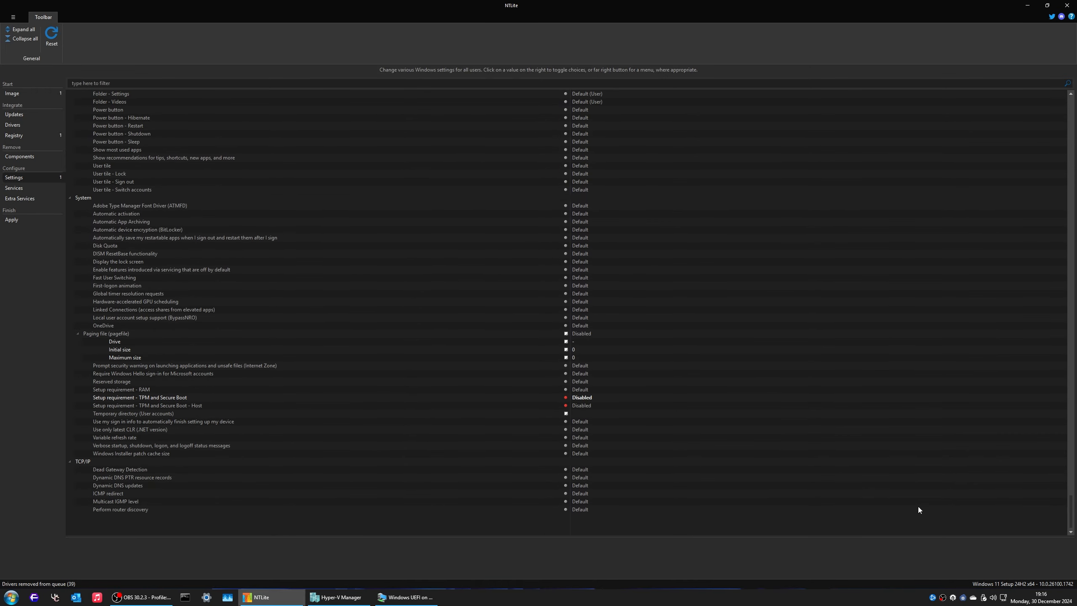
pyautogui.click(22, 222)
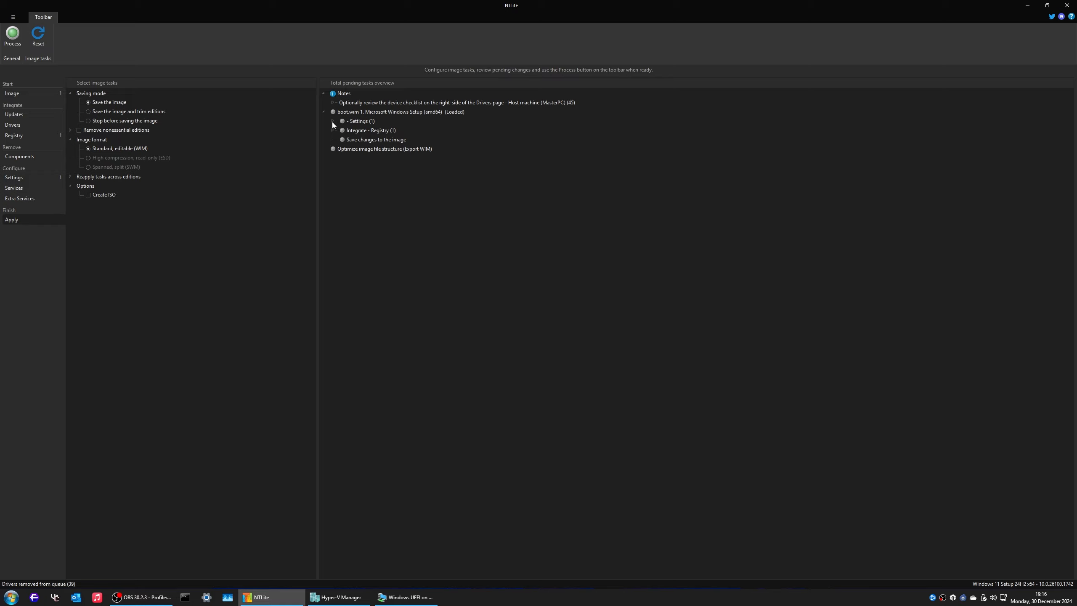
# Step: Review the Settings and registry task details, start processing boot.wim, and open File Explorer
pyautogui.click(332, 121)
pyautogui.click(333, 140)
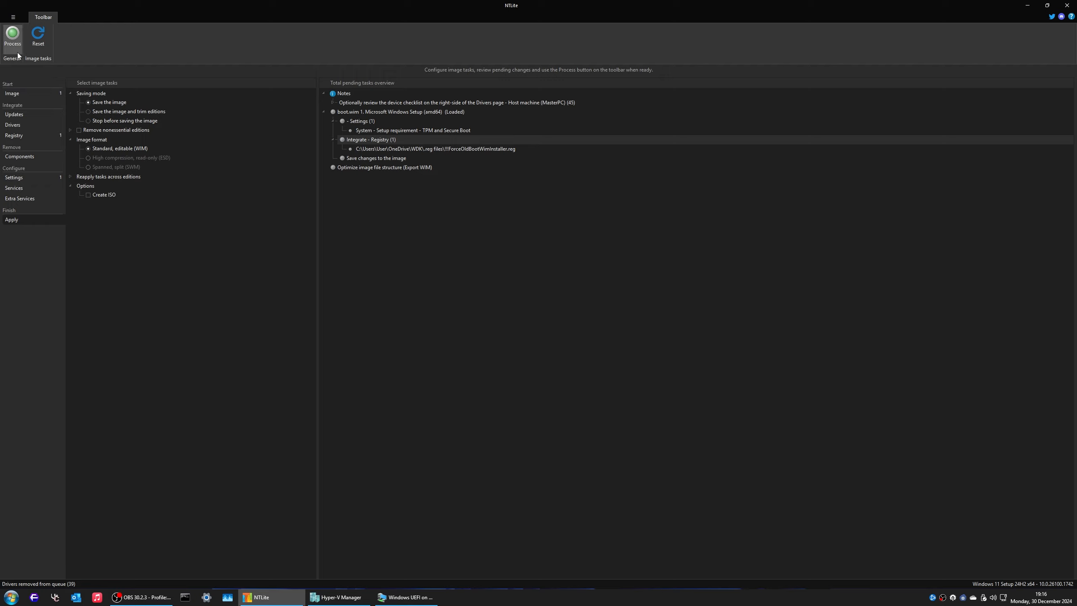
pyautogui.click(12, 34)
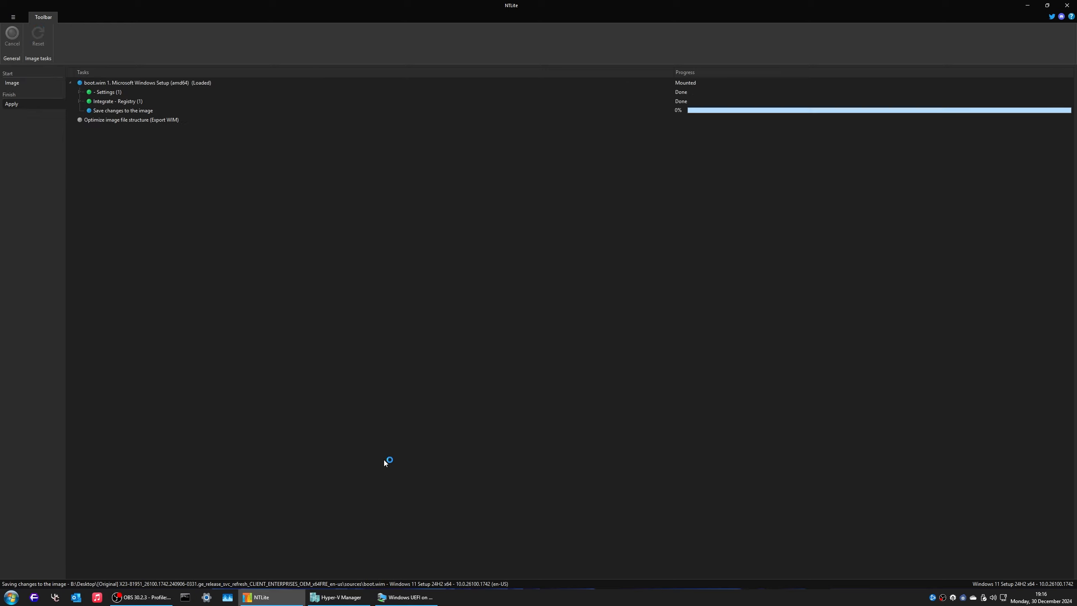
pyautogui.press('super+e')
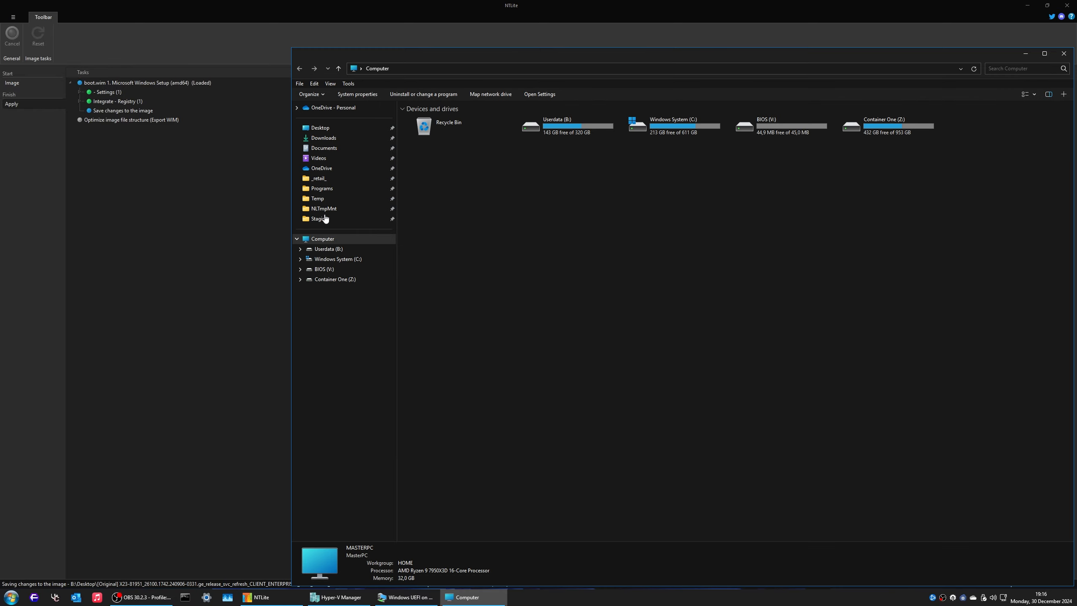
# Step: Open the Desktop [Original] image's sources folder with files sorted largest first
pyautogui.click(320, 128)
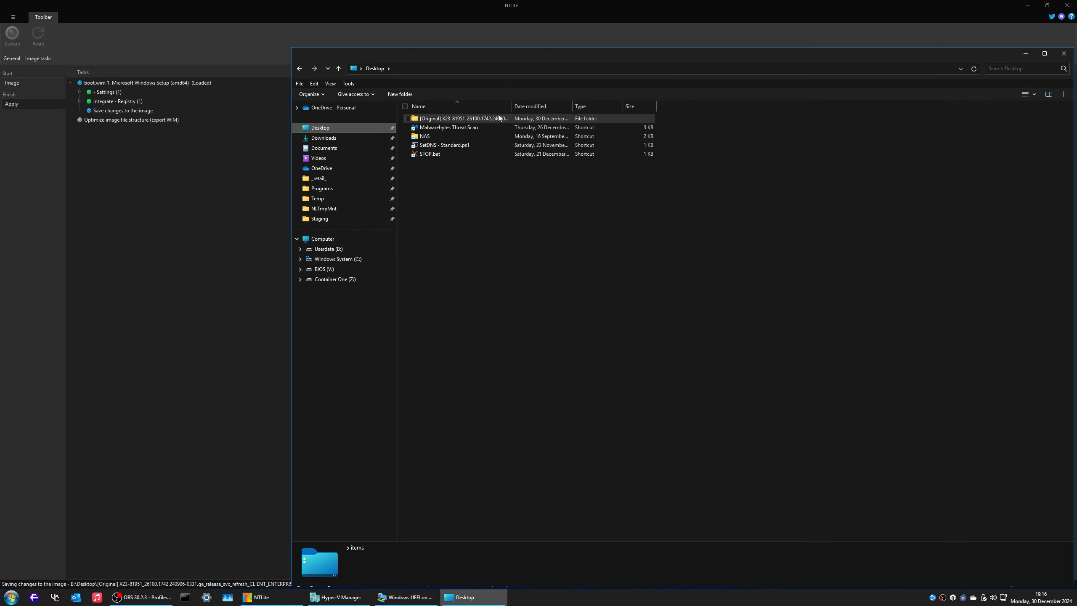
pyautogui.doubleClick(533, 119)
pyautogui.doubleClick(448, 136)
pyautogui.click(643, 107)
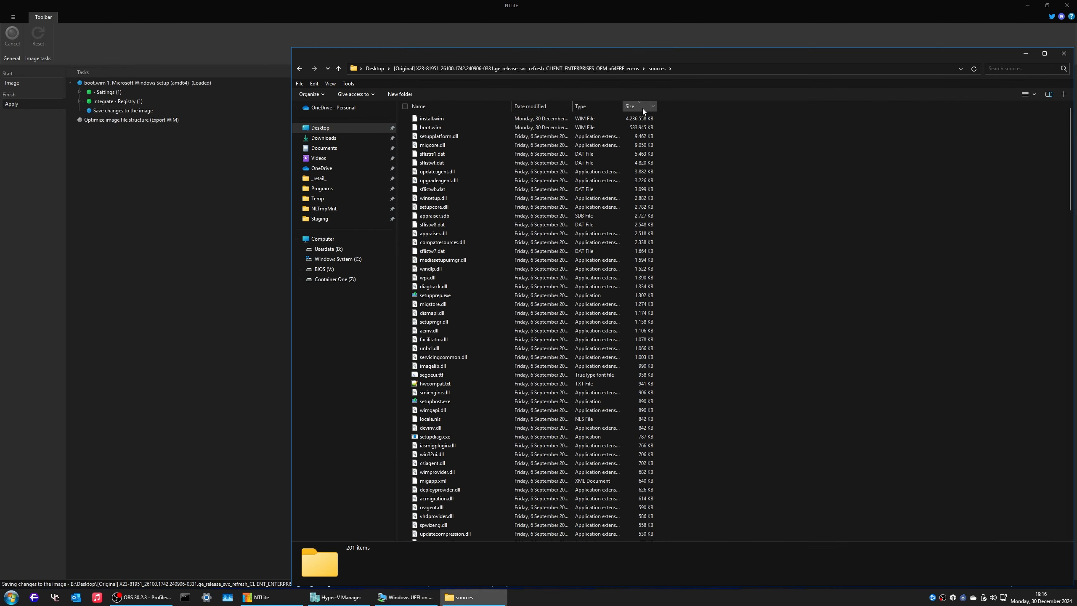
pyautogui.click(643, 107)
pyautogui.click(642, 107)
# Step: Compare boot.wim and install.wim sizes and modified times, then switch back to NTLite
pyautogui.click(634, 127)
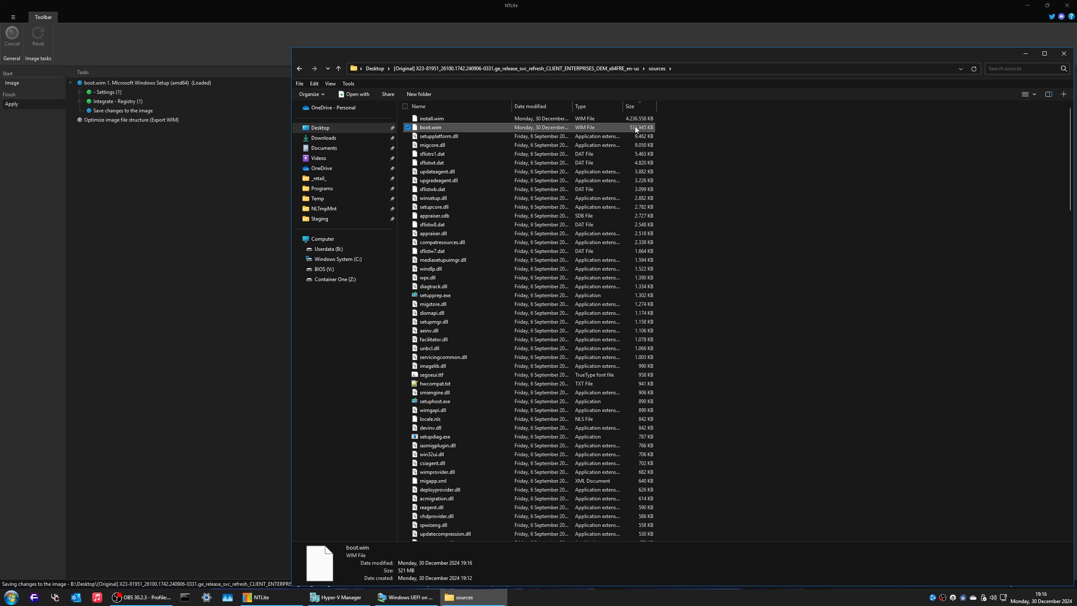
pyautogui.doubleClick(573, 106)
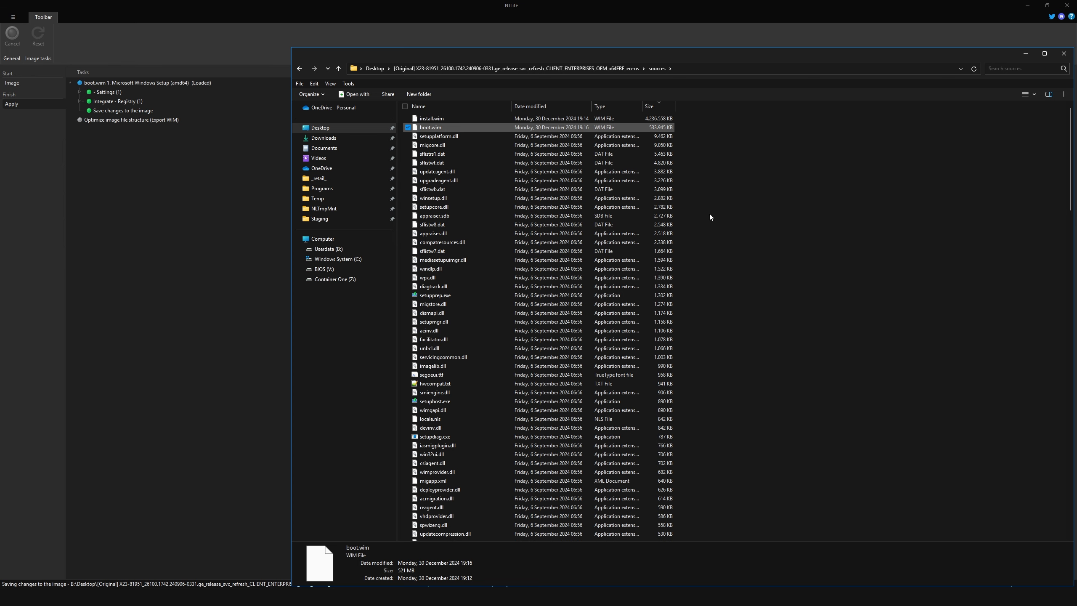
pyautogui.click(494, 121)
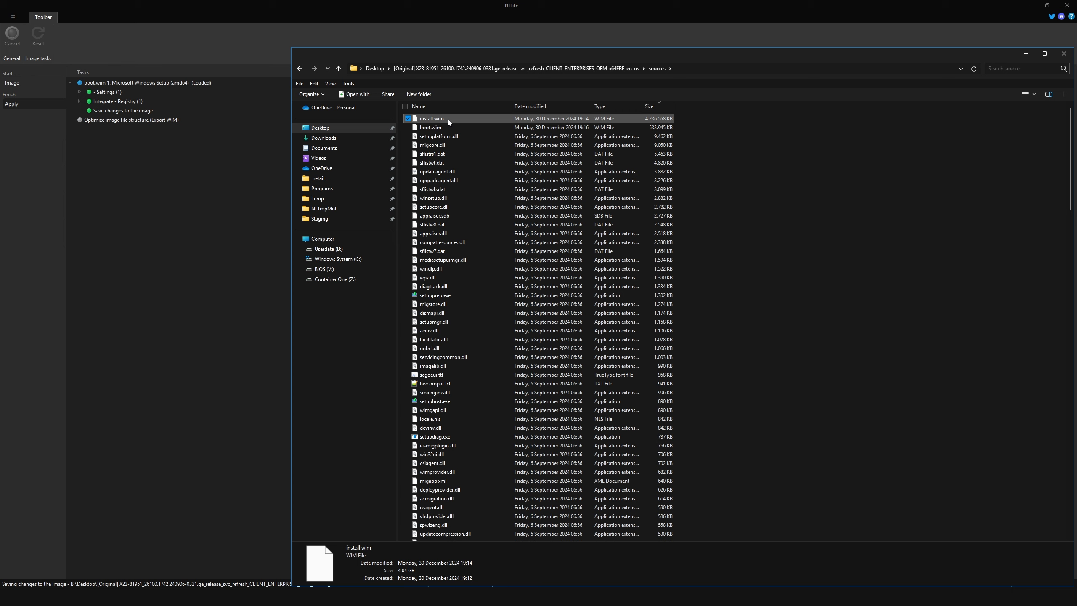
pyautogui.click(240, 43)
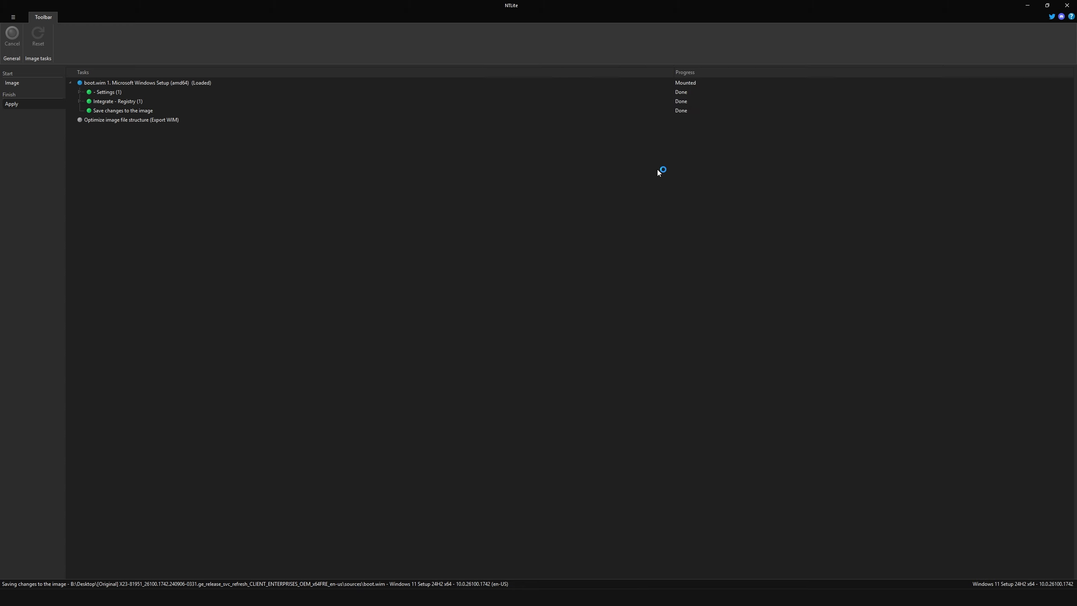
# Step: Load the Windows 11 IoT Enterprise LTSC image, then place a new File Explorer window beside NTLite
pyautogui.hotkey('alt', 'Tab')
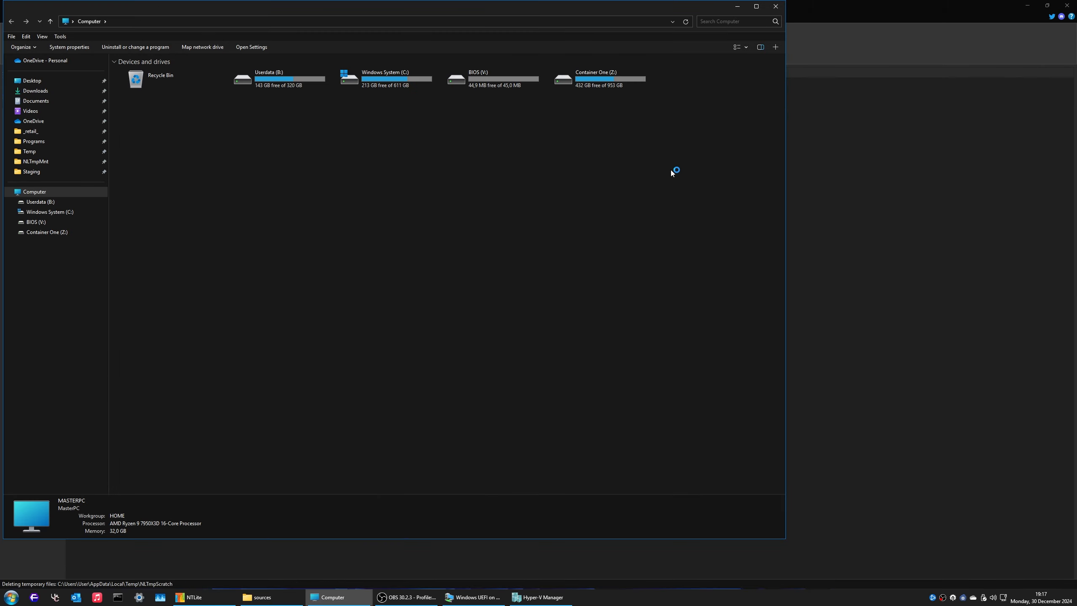
pyautogui.click(738, 6)
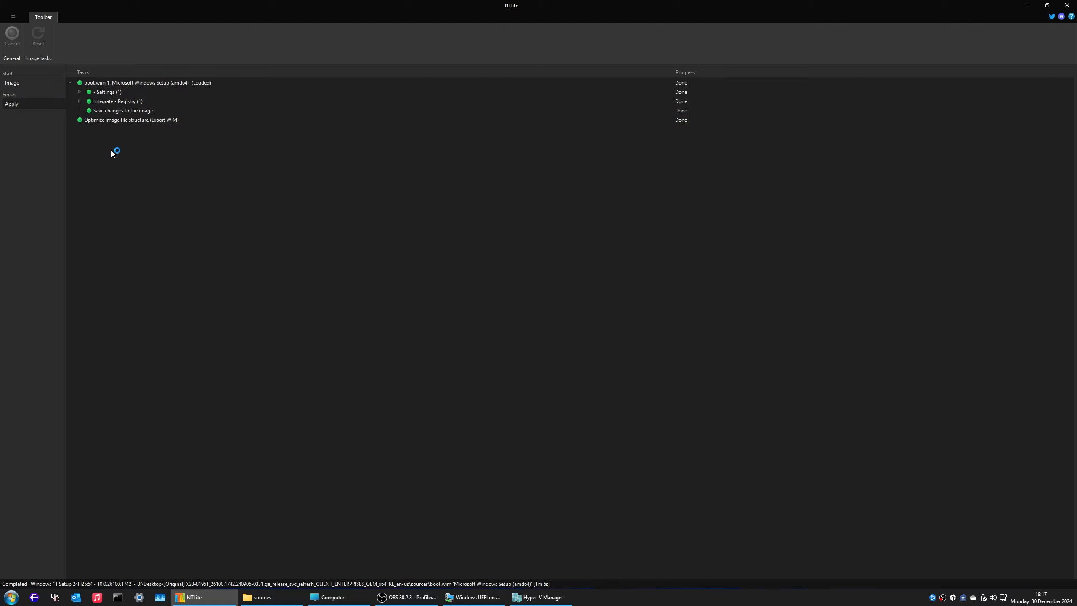
pyautogui.click(33, 84)
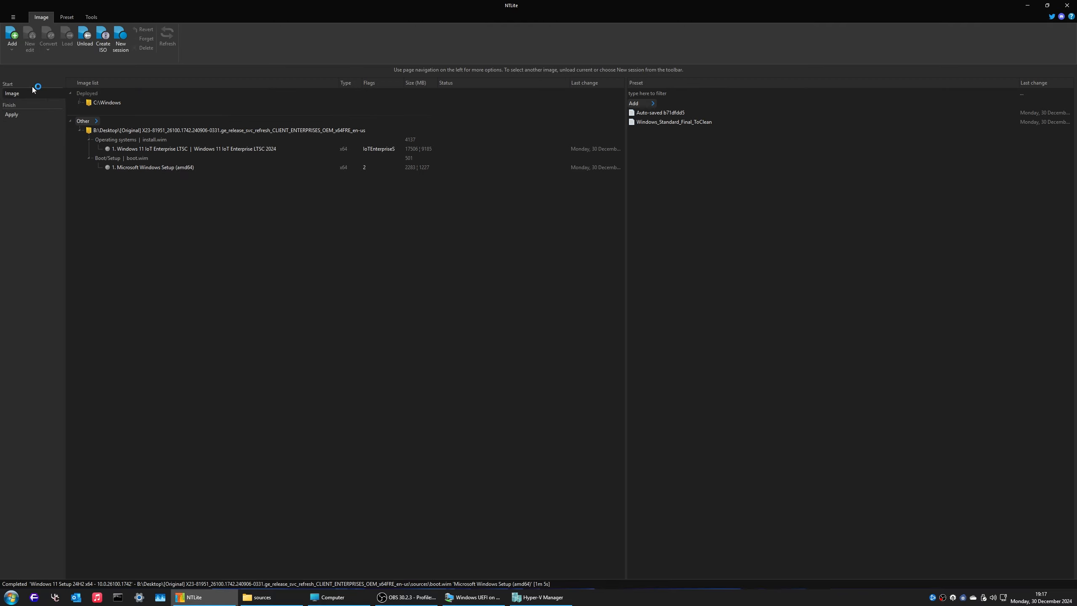
pyautogui.rightClick(247, 148)
pyautogui.moveTo(284, 164)
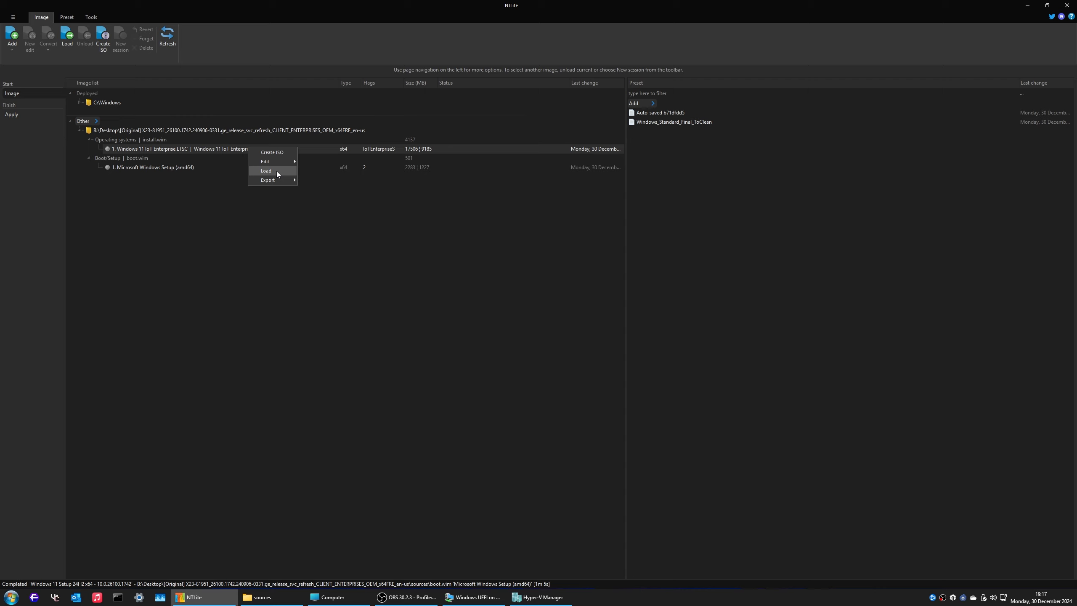
pyautogui.click(276, 171)
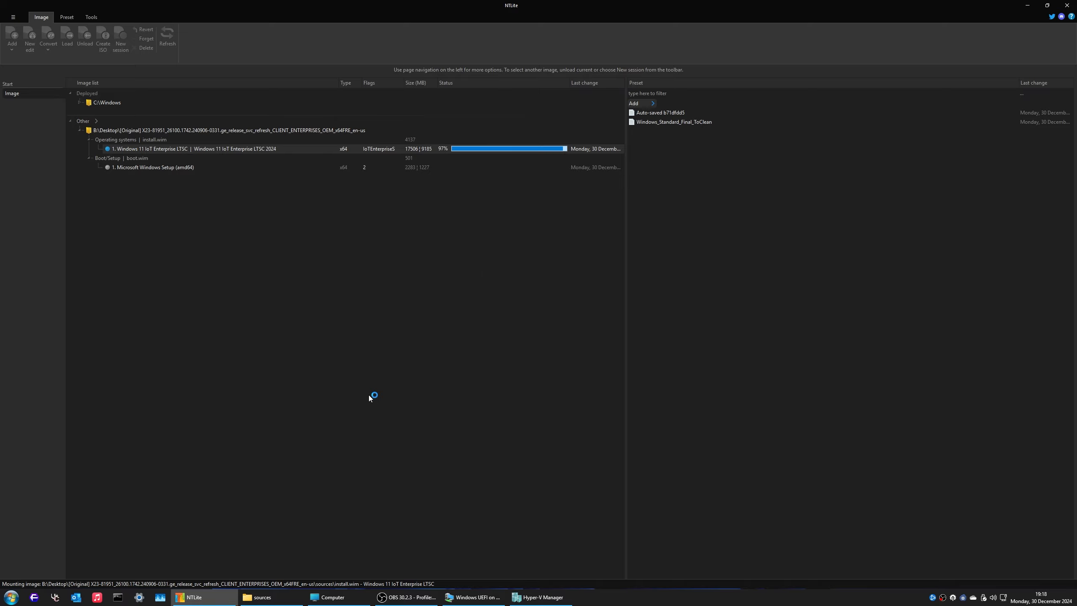
pyautogui.press('super+e')
pyautogui.moveTo(275, 12); pyautogui.dragTo(540, 44)
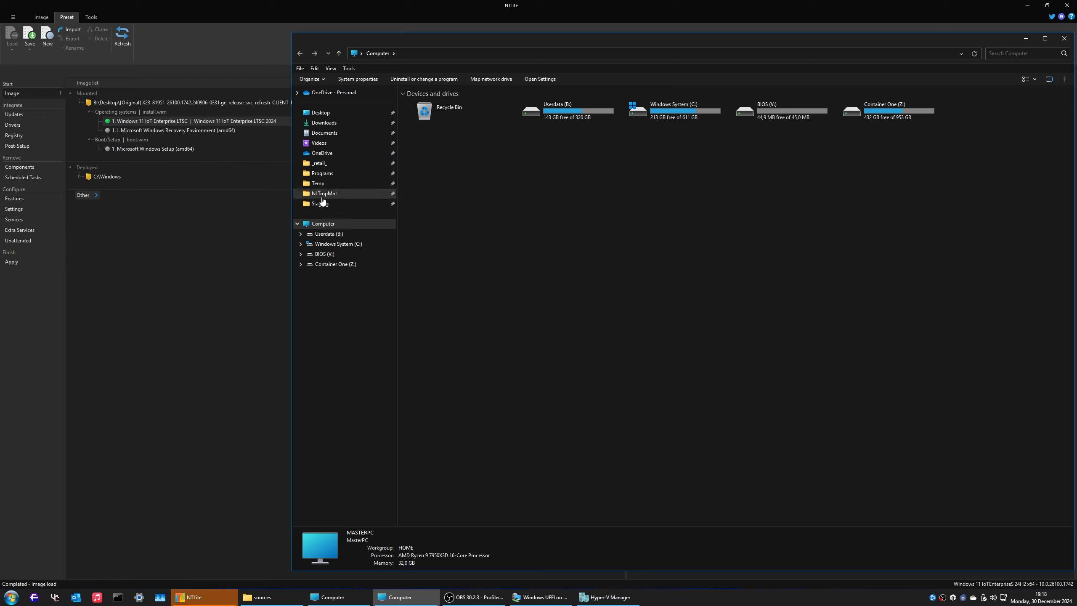
# Step: Open NLTmpMnt's Windows folder and browse subfolders such as diagnostics and GameBarPresenceWriter
pyautogui.click(344, 194)
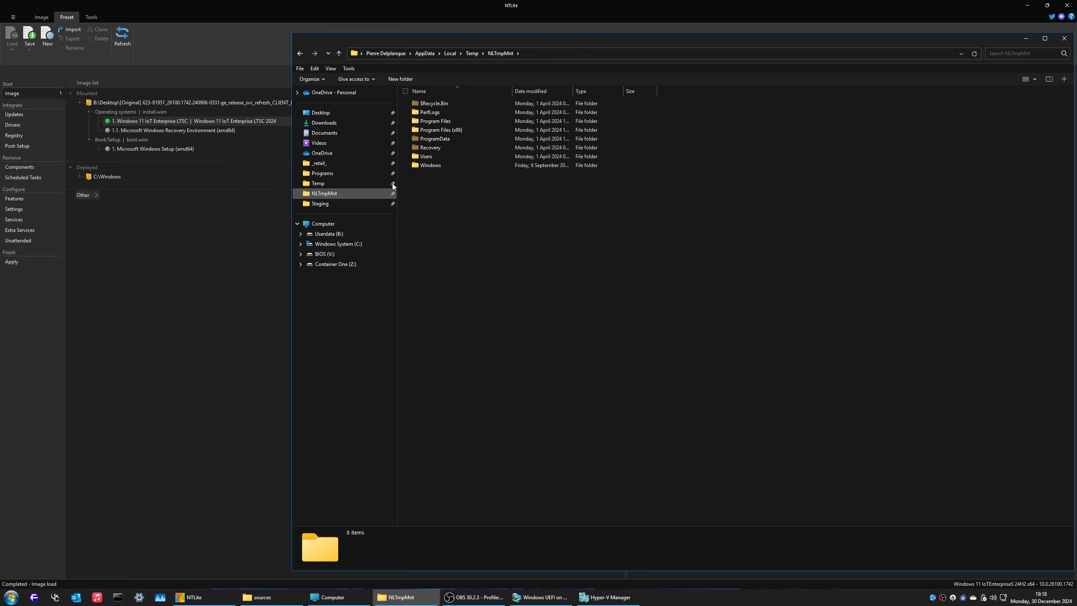
pyautogui.rightClick(443, 199)
pyautogui.click(419, 221)
pyautogui.doubleClick(433, 165)
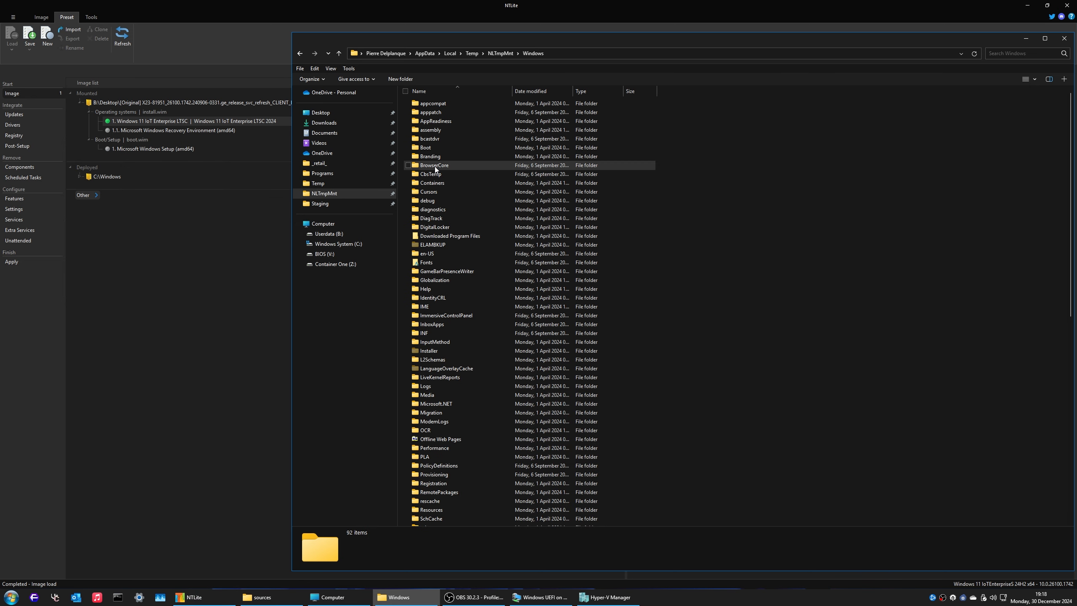
pyautogui.click(473, 210)
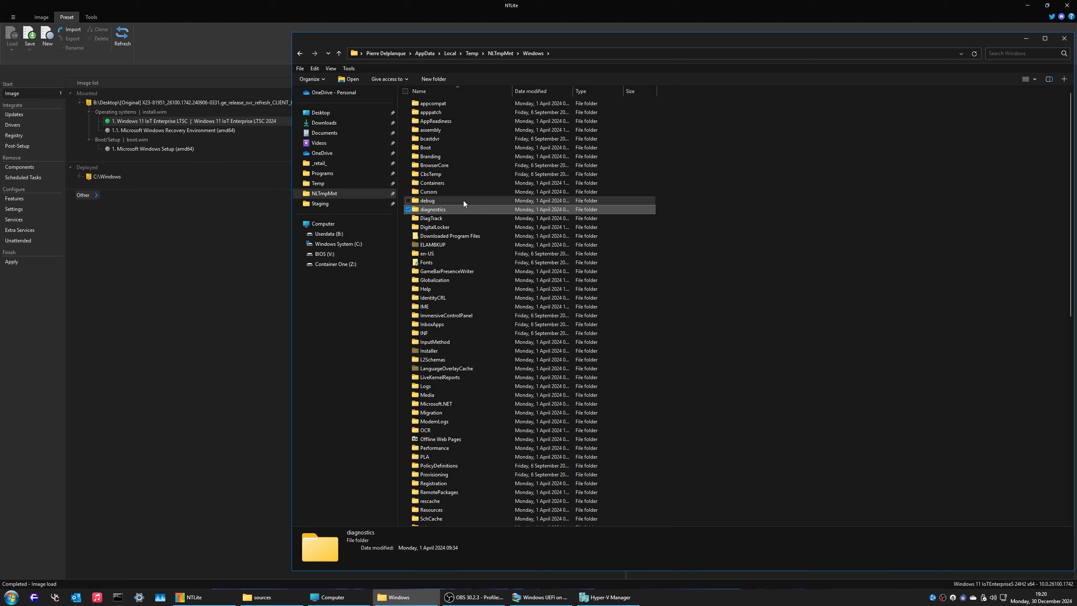
pyautogui.click(509, 271)
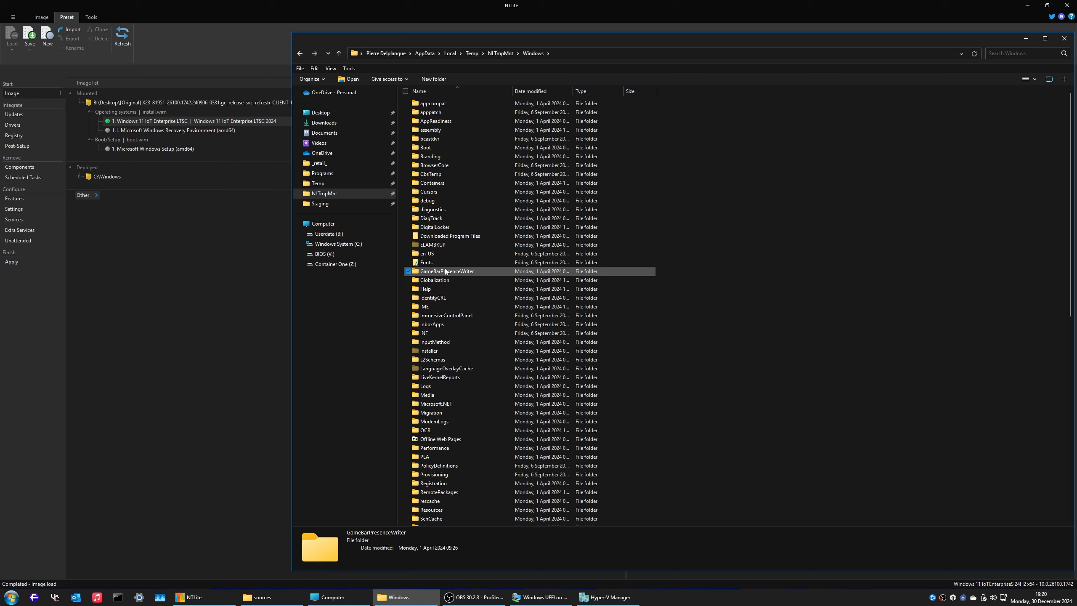
# Step: Open the mounted image's System32\GroupPolicy folder
pyautogui.write('system32')
pyautogui.press('Return')
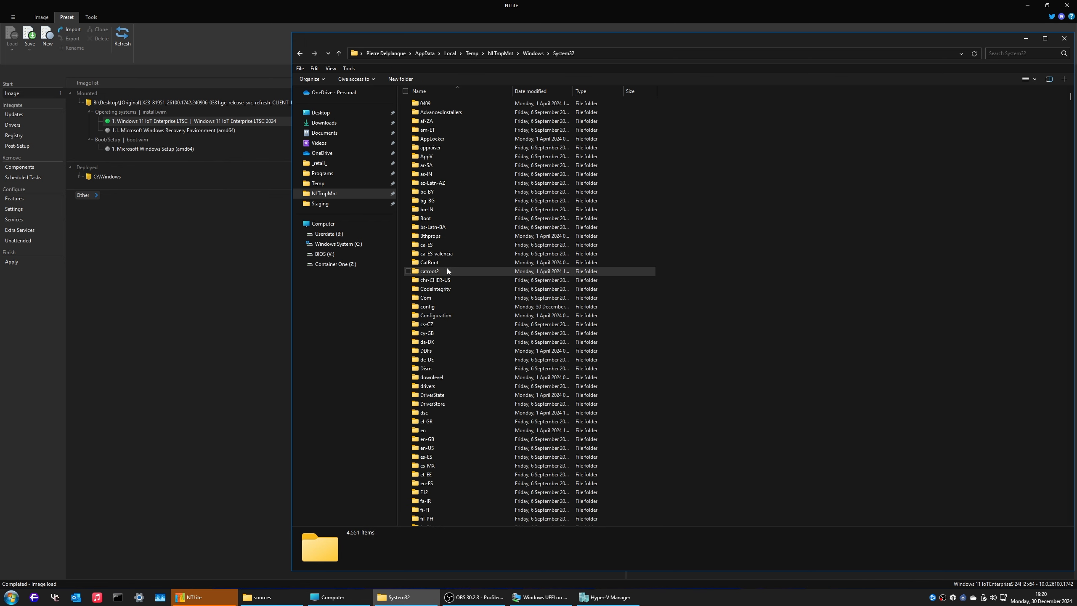
pyautogui.write('g')
pyautogui.doubleClick(444, 127)
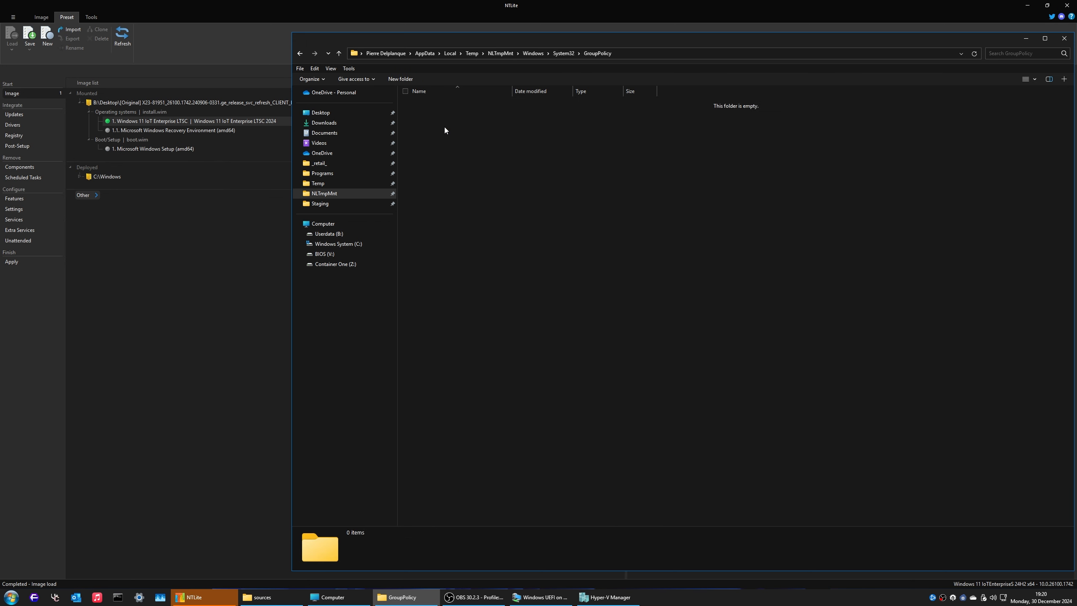
pyautogui.hotkey('alt', 'Left')
pyautogui.press('Return')
# Step: In a second window, open C:\Windows\System32\GroupPolicy and copy Machine, User and gpt.ini
pyautogui.press('super+e')
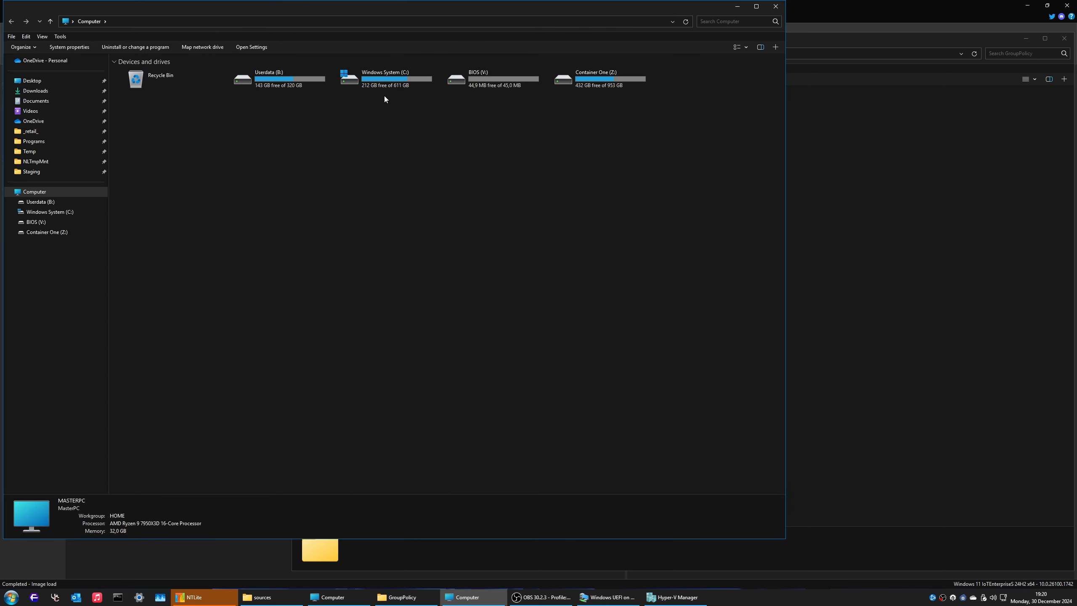
pyautogui.click(370, 82)
pyautogui.doubleClick(370, 81)
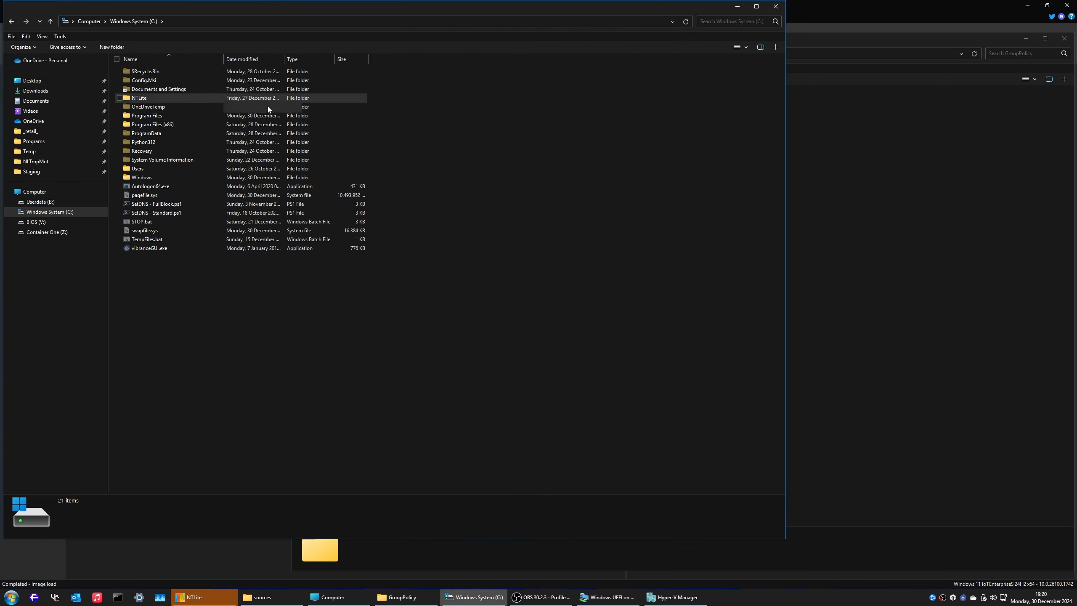
pyautogui.doubleClick(153, 177)
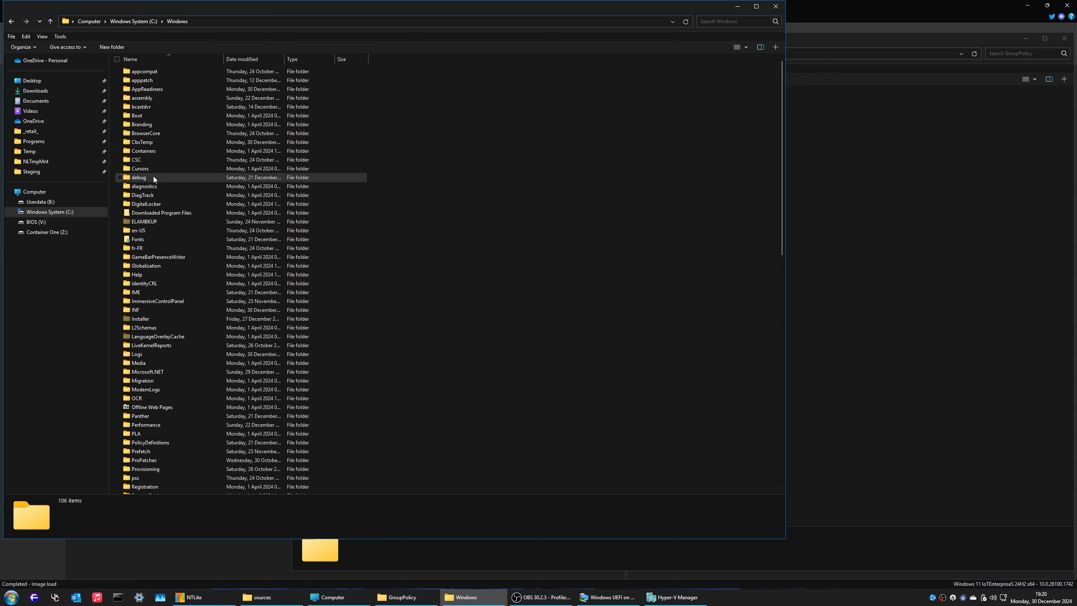
pyautogui.click(153, 177)
pyautogui.press('s')
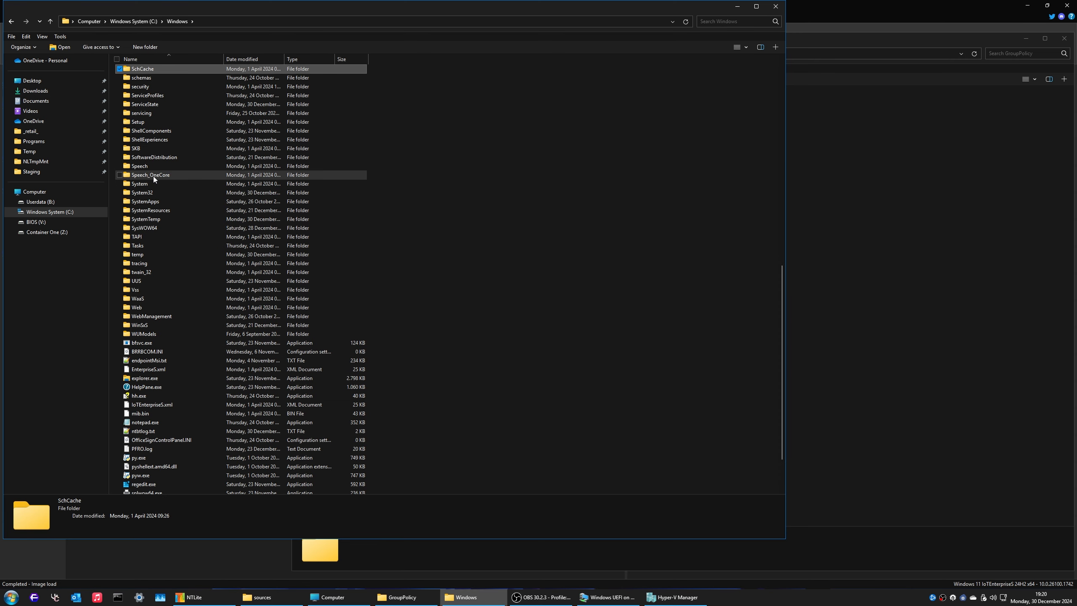
pyautogui.press('s')
pyautogui.press('Down')
pyautogui.press('Down')
pyautogui.press('Down')
pyautogui.press('Down')
pyautogui.press('Down')
pyautogui.press('Down')
pyautogui.press('Down')
pyautogui.press('Down')
pyautogui.press('Down')
pyautogui.press('Down')
pyautogui.press('Down')
pyautogui.press('Down')
pyautogui.press('Down')
pyautogui.press('Return')
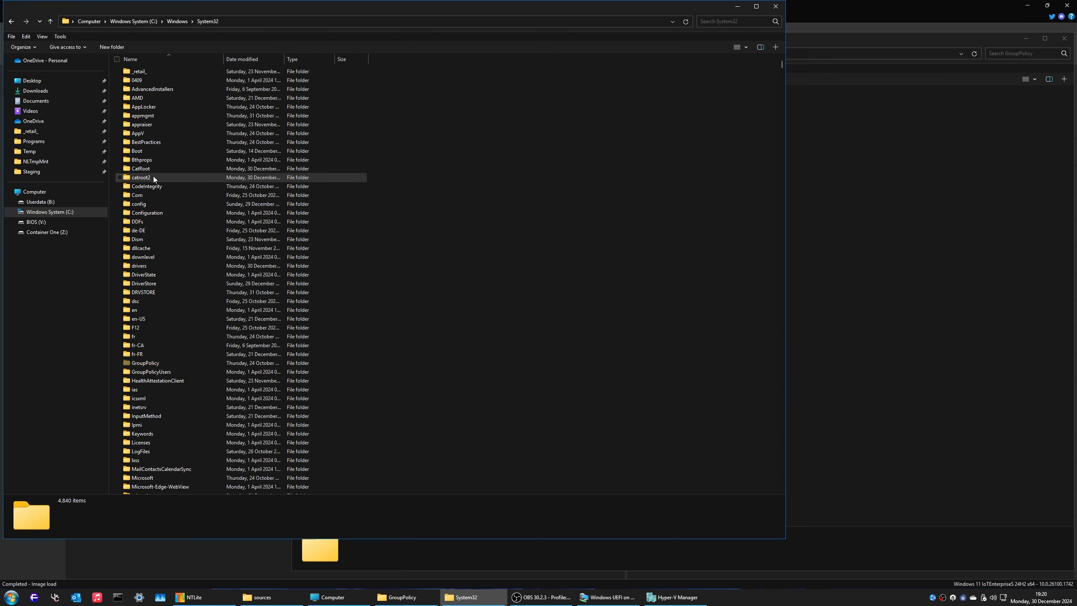
pyautogui.press('g')
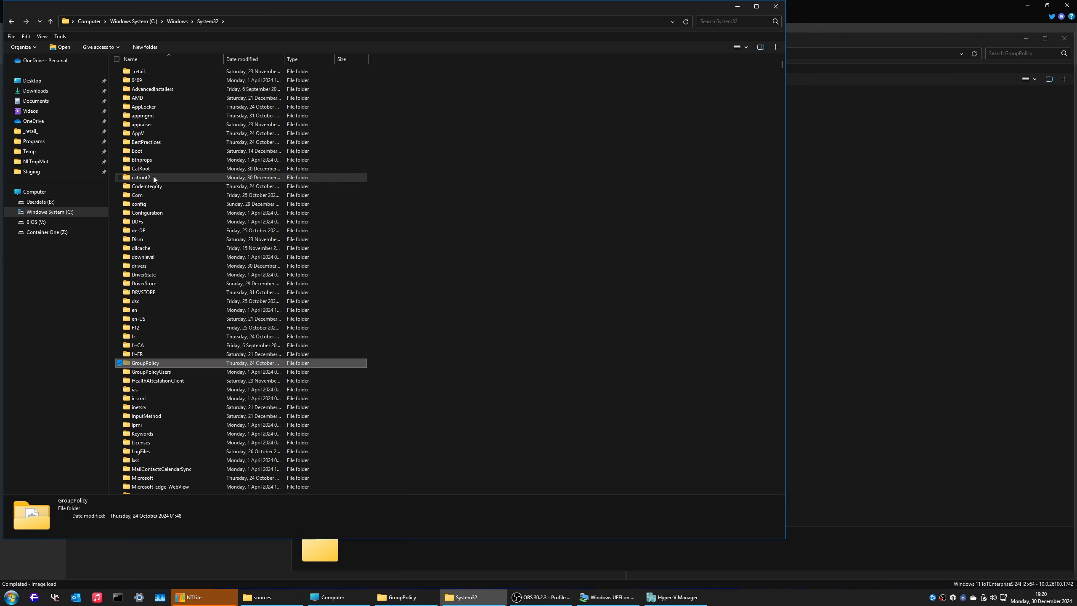
pyautogui.press('Return')
pyautogui.hotkey('ctrl', 'a')
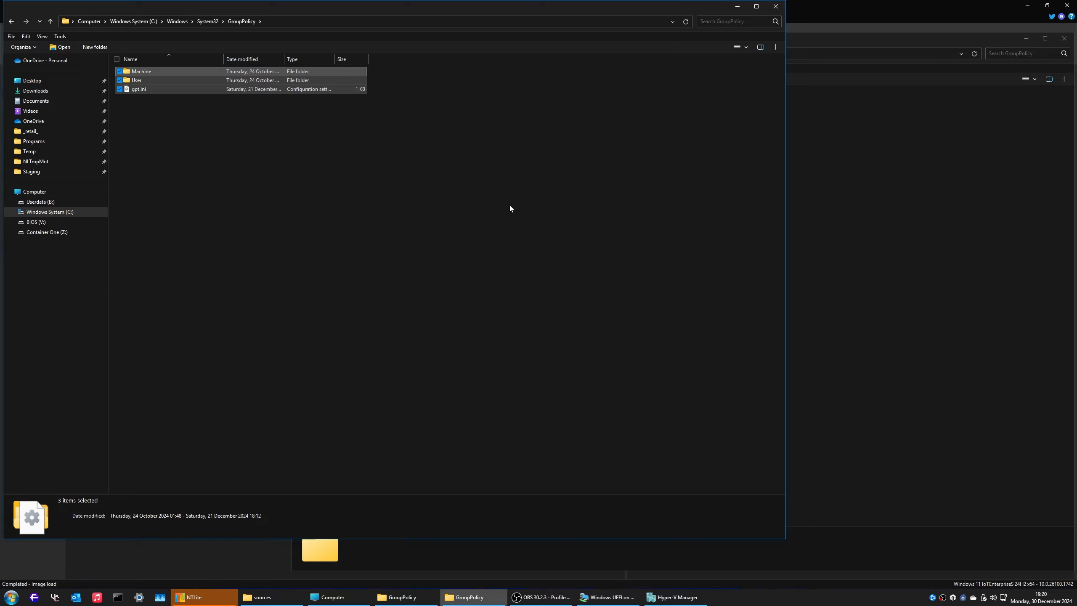
# Step: Paste Machine, User and gpt.ini into the mounted image's GroupPolicy folder and close both windows
pyautogui.click(881, 238)
pyautogui.hotkey('ctrl', 'v')
pyautogui.click(257, 169)
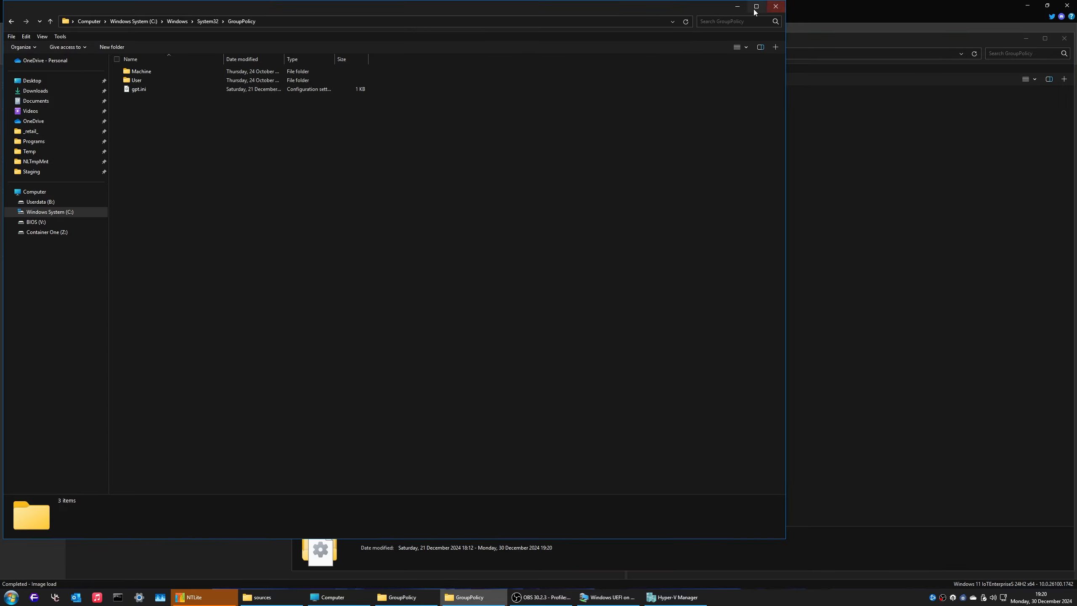
pyautogui.click(775, 6)
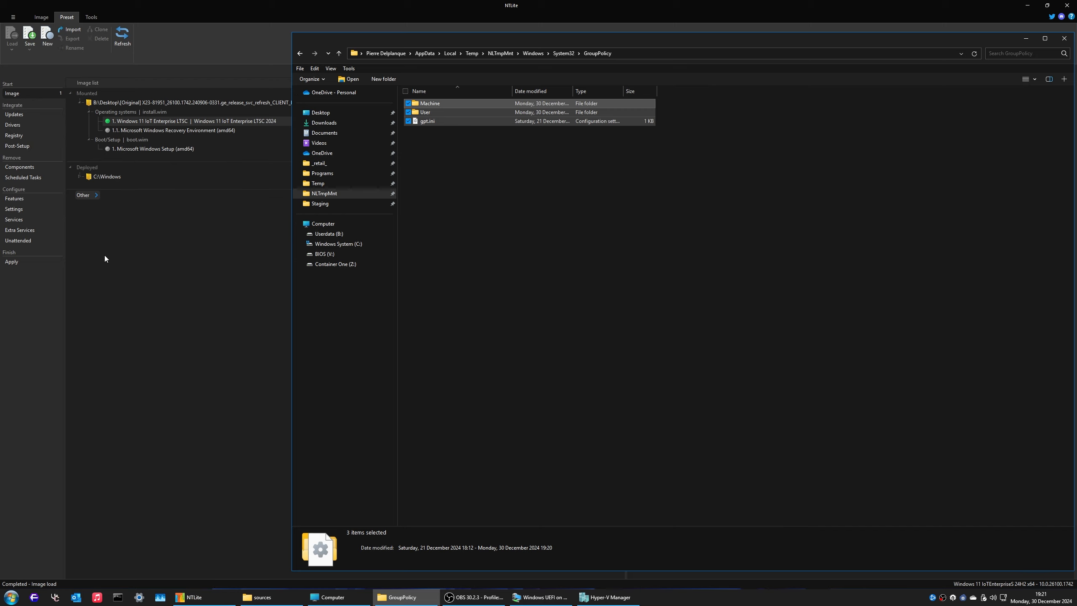
pyautogui.click(1064, 39)
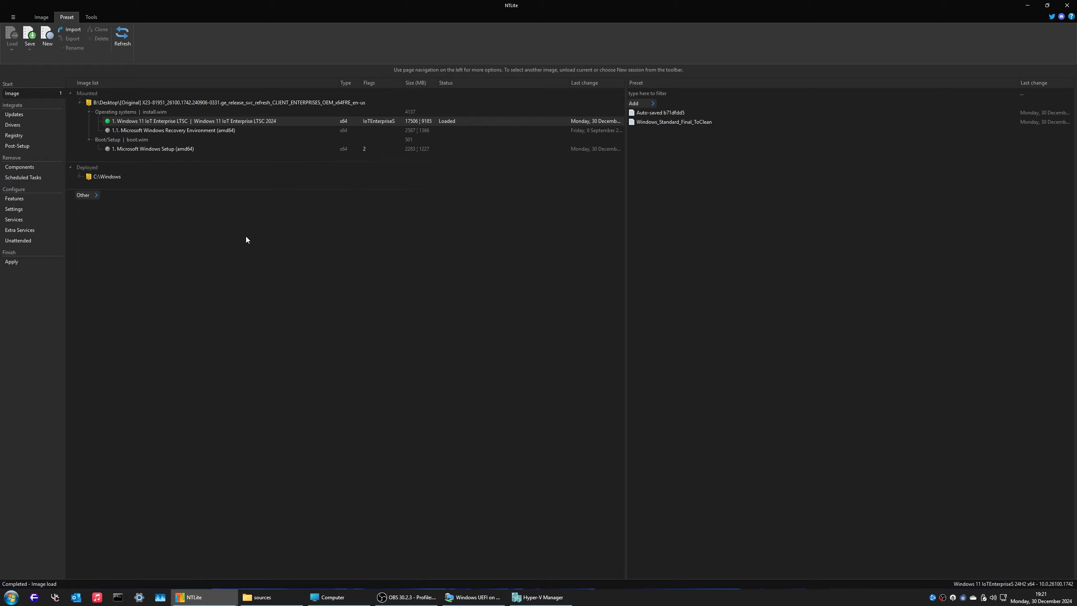
# Step: Delete the Auto-saved preset and confirm with Yes
pyautogui.rightClick(695, 113)
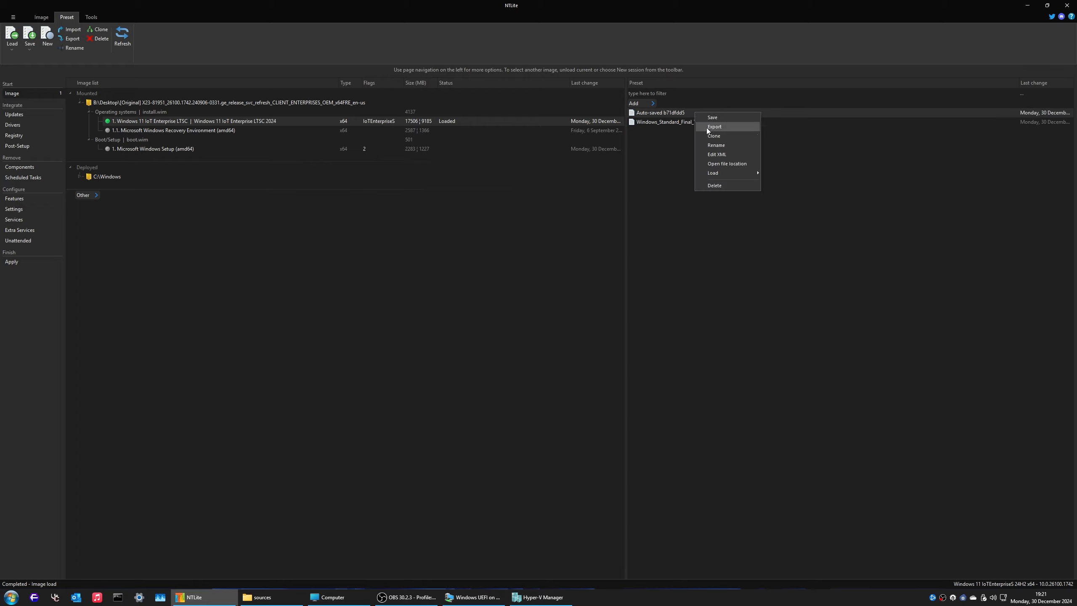
pyautogui.click(726, 187)
pyautogui.click(527, 319)
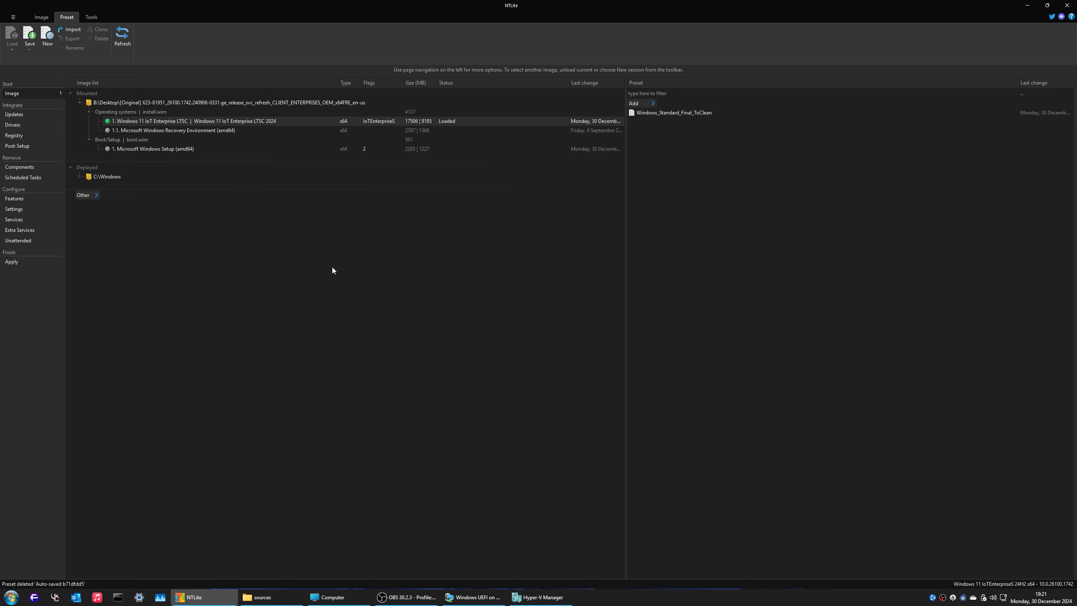
# Step: Load Windows_Standard_Final_ToClean, queuing 84 updates, 39 drivers, 42 registry files and 135 component removals
pyautogui.rightClick(265, 125)
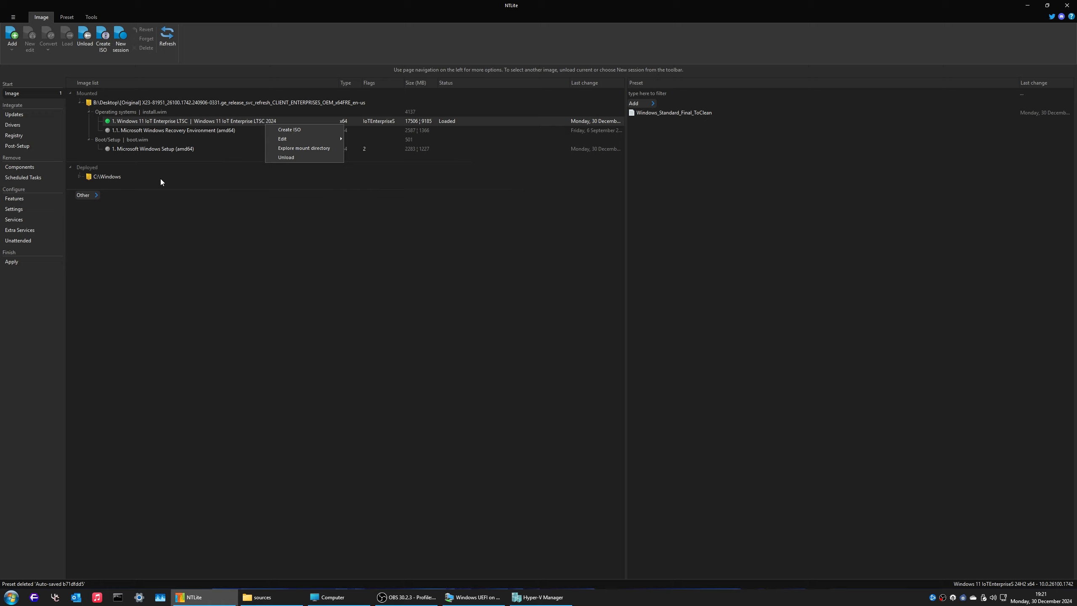
pyautogui.click(623, 234)
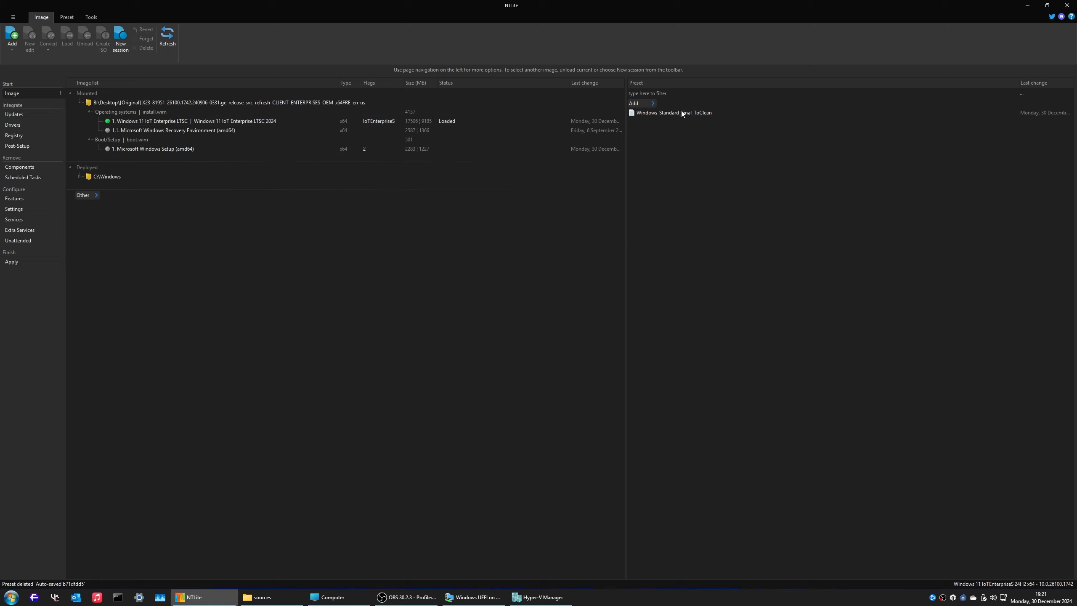
pyautogui.click(669, 112)
pyautogui.rightClick(669, 112)
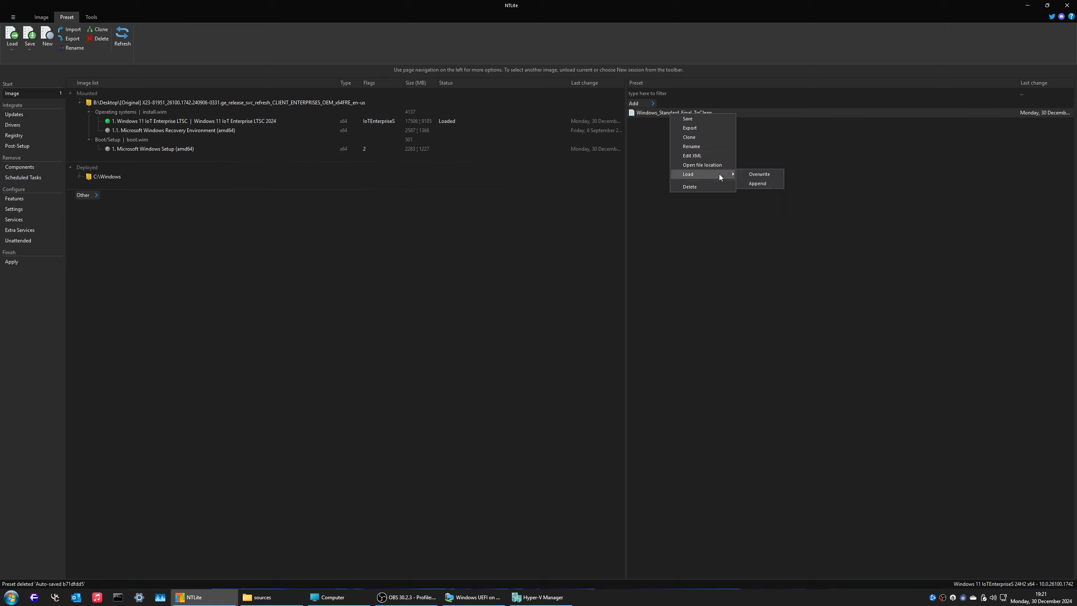
pyautogui.click(765, 176)
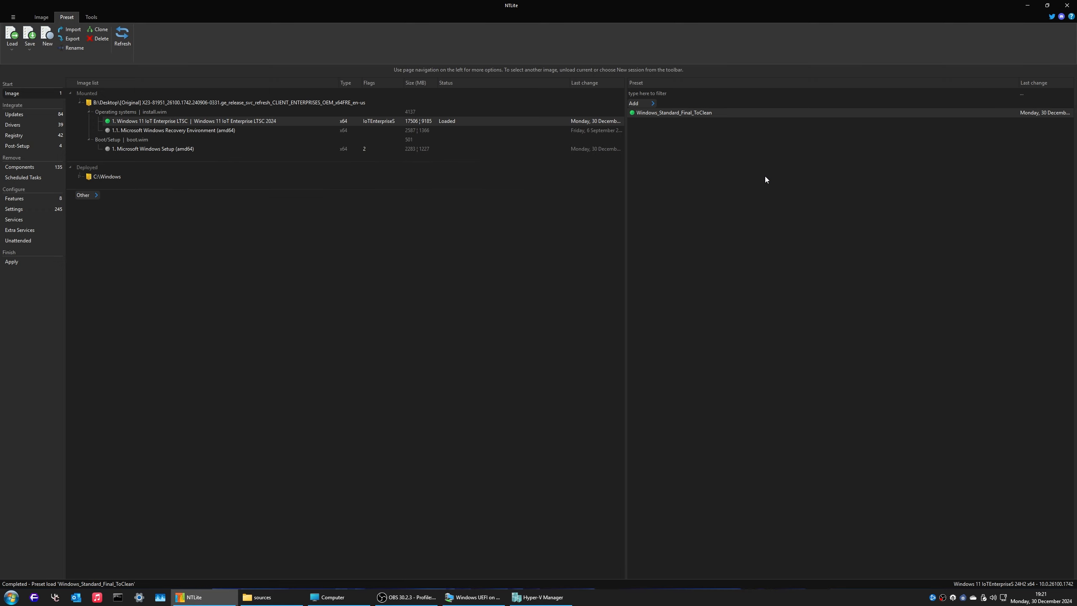
# Step: Show the Updates page and glance at the Latest online updates list before closing it
pyautogui.click(42, 115)
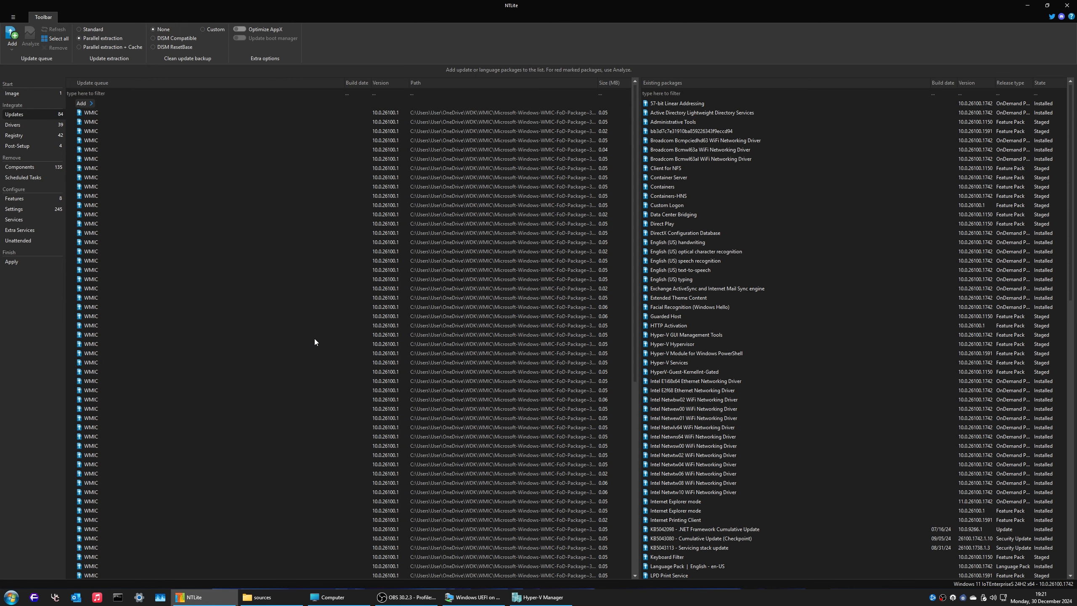
pyautogui.click(12, 49)
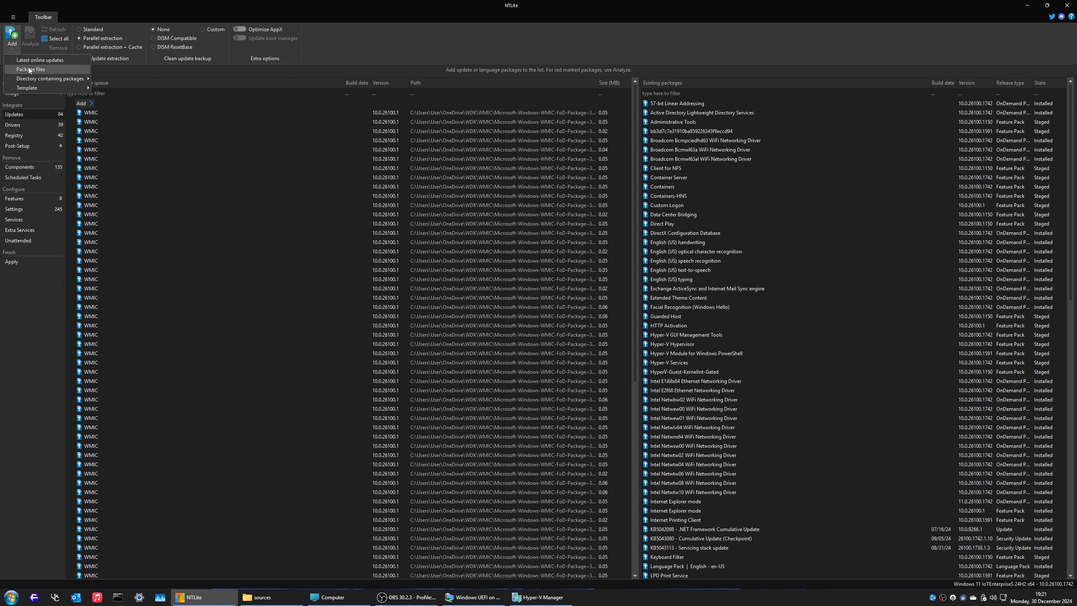
pyautogui.click(36, 60)
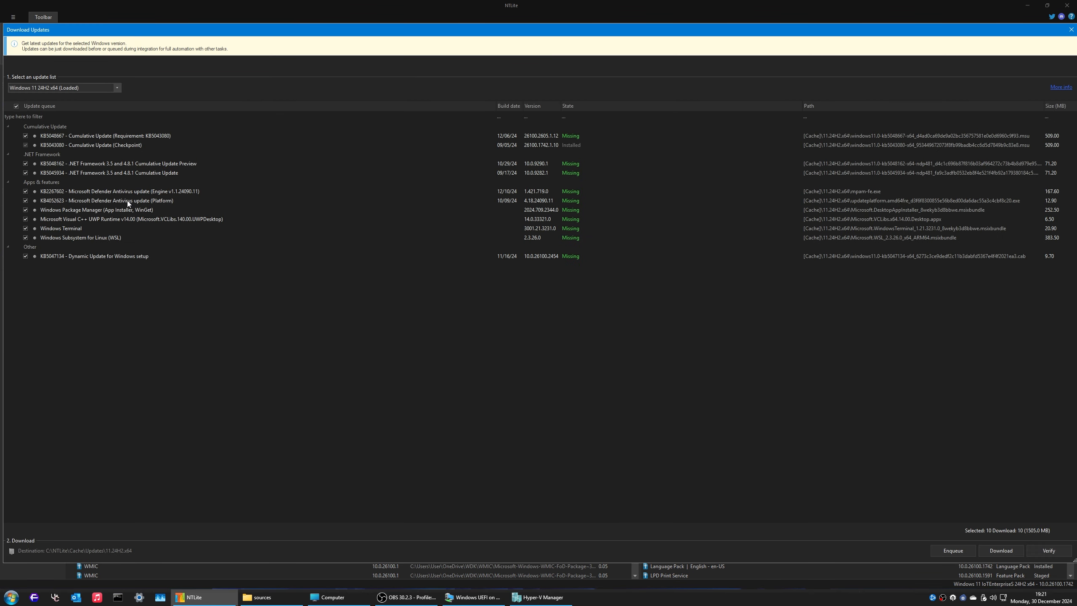
pyautogui.click(1072, 29)
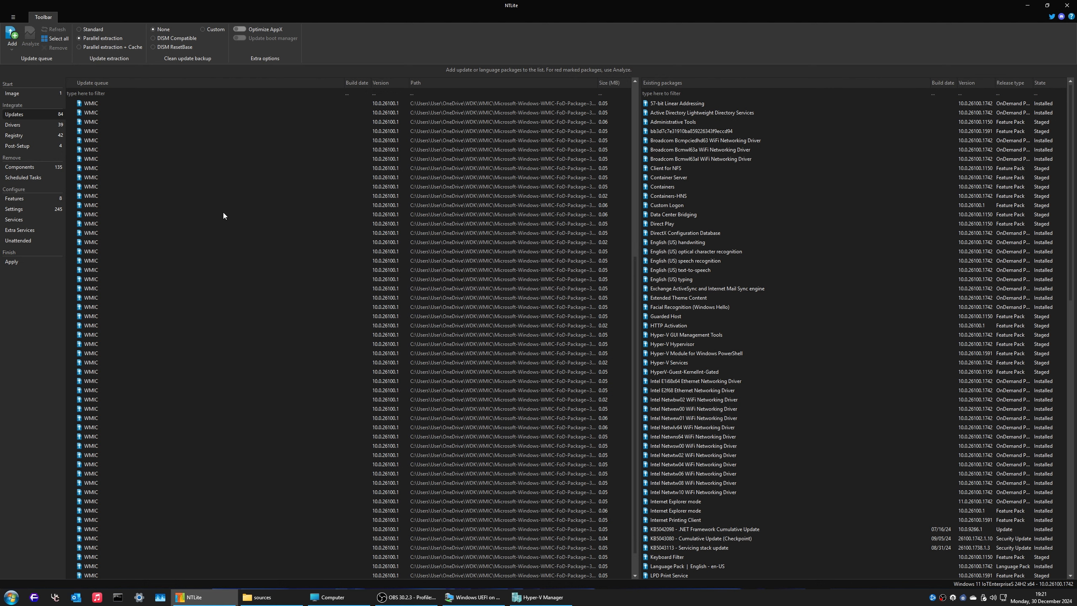
# Step: Scroll to a queued WMIC package, select it, and open File Explorer on the Computer view
pyautogui.scroll(-6, 223, 213)
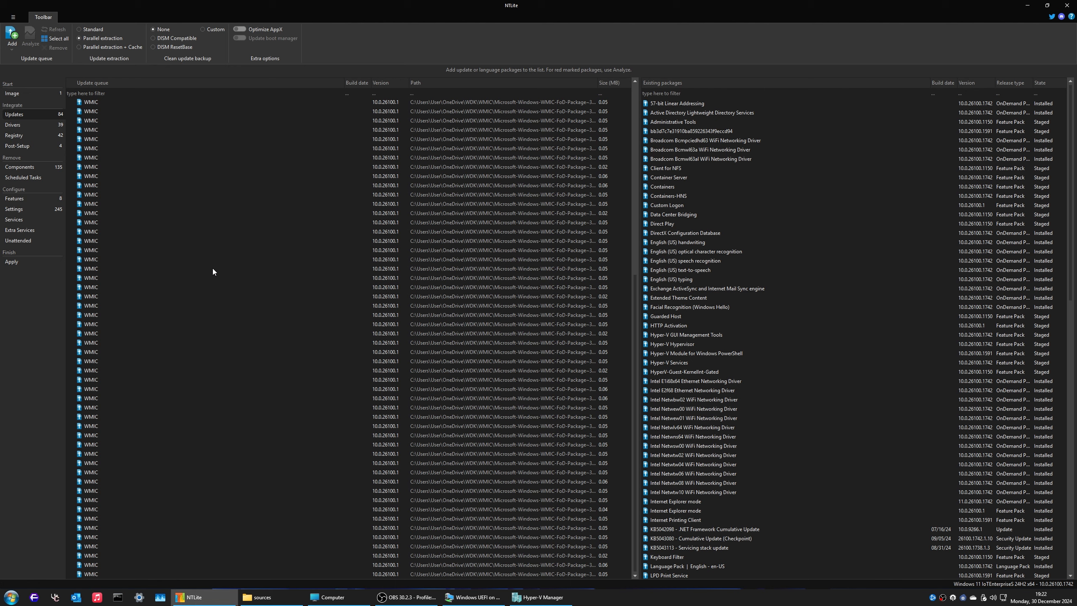
pyautogui.click(222, 391)
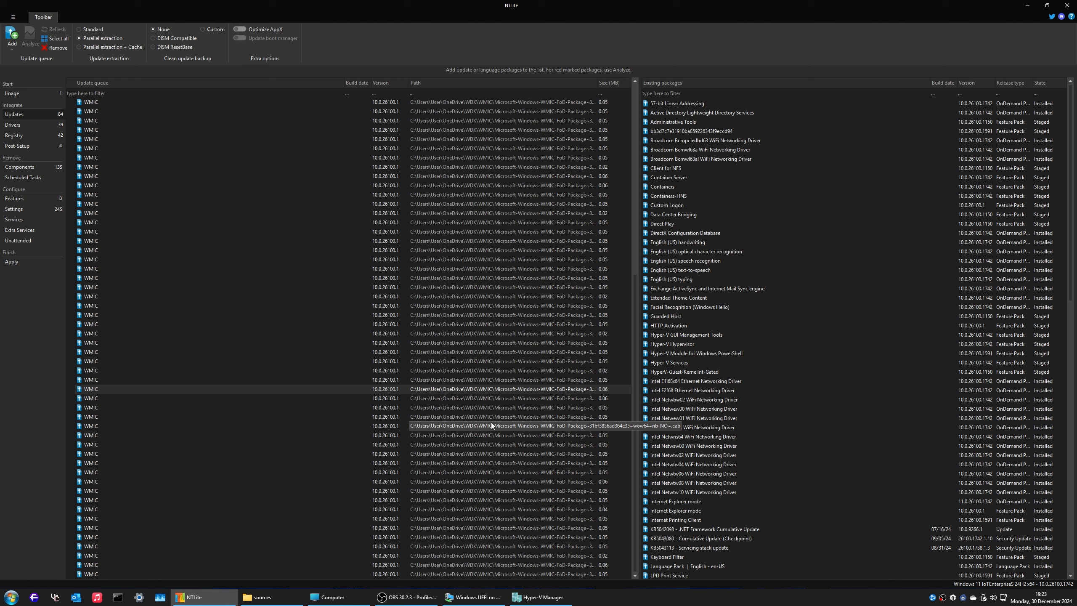
pyautogui.press('super+e')
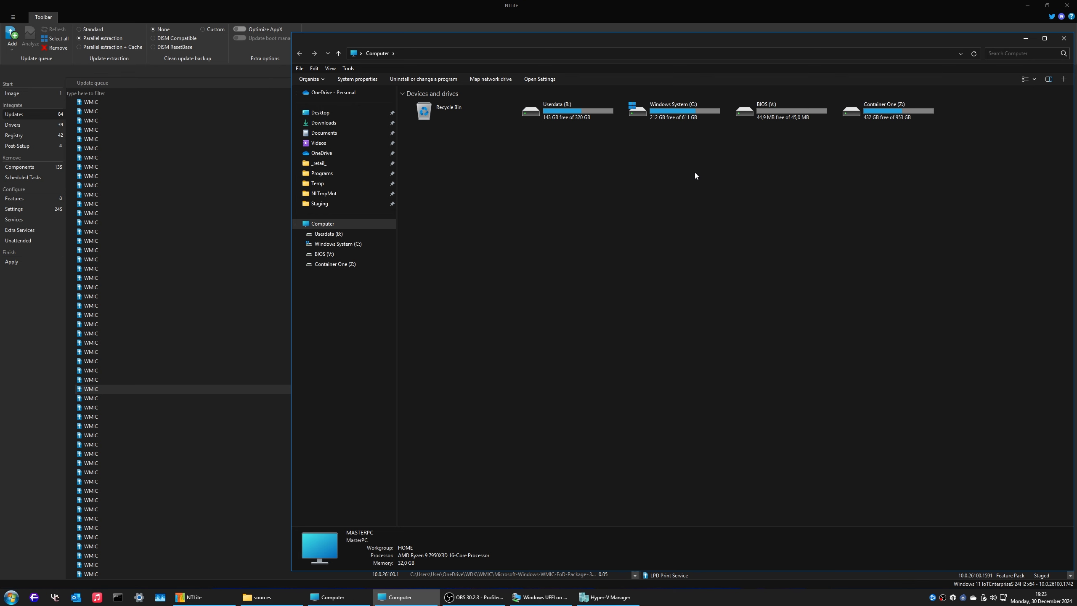
# Step: Inspect OneDrive\WDK\WMIC\metadata and the !WMIC_26100_24H2.7z archive, then close the Explorer window
pyautogui.click(347, 153)
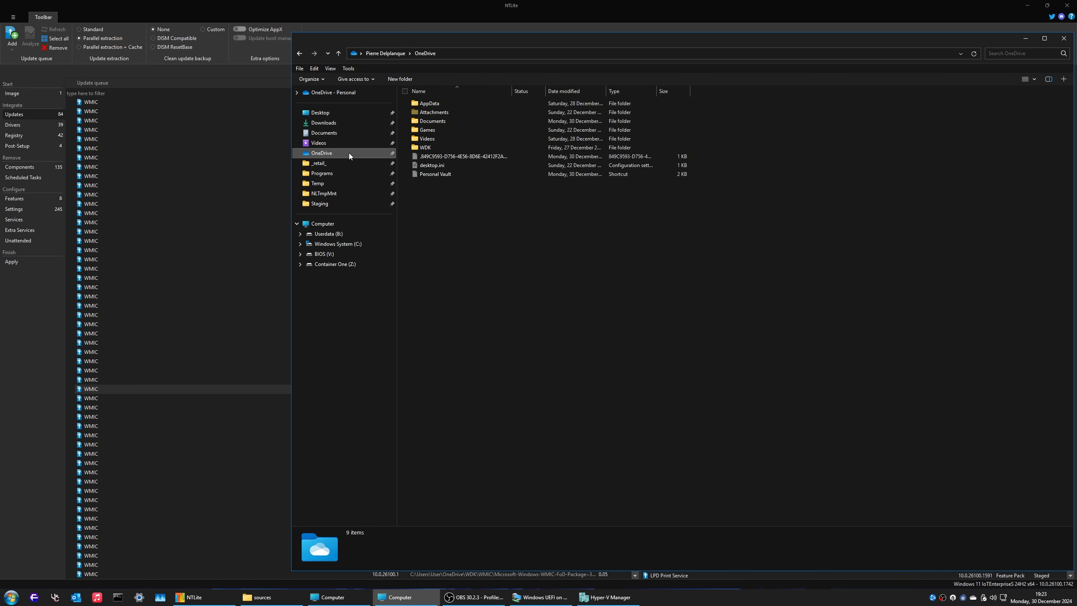
pyautogui.click(443, 148)
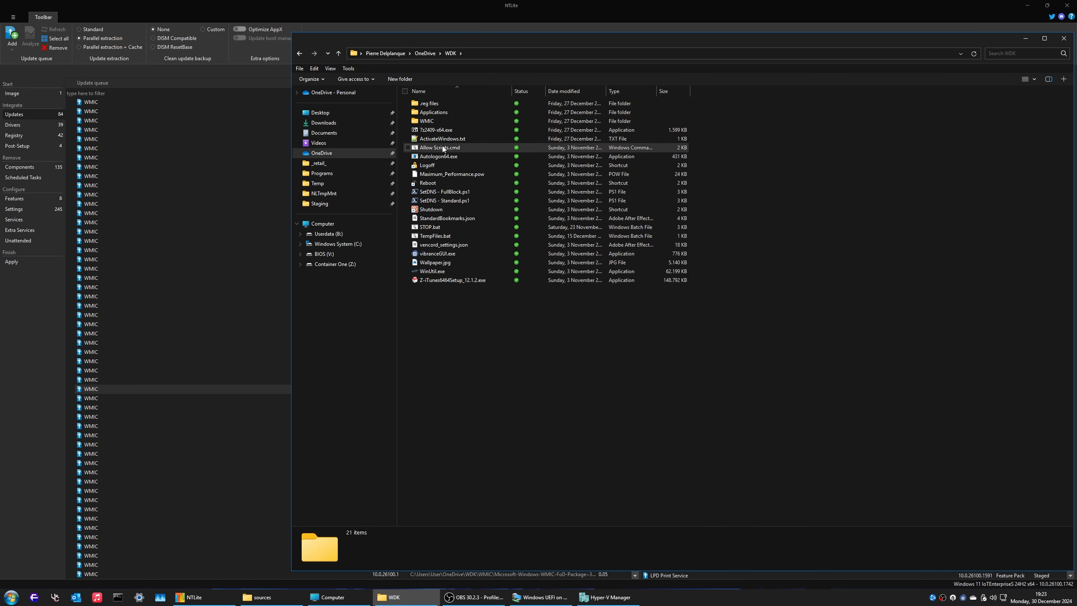
pyautogui.doubleClick(430, 120)
pyautogui.doubleClick(429, 103)
pyautogui.scroll(-4, 459, 133)
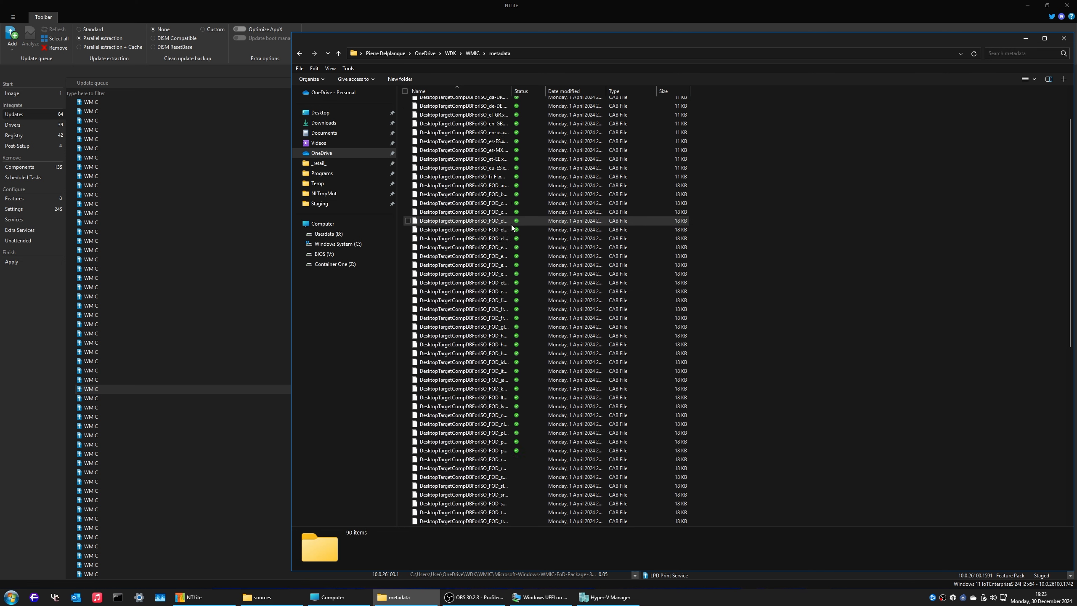
pyautogui.scroll(4, 484, 178)
pyautogui.scroll(-10, 508, 218)
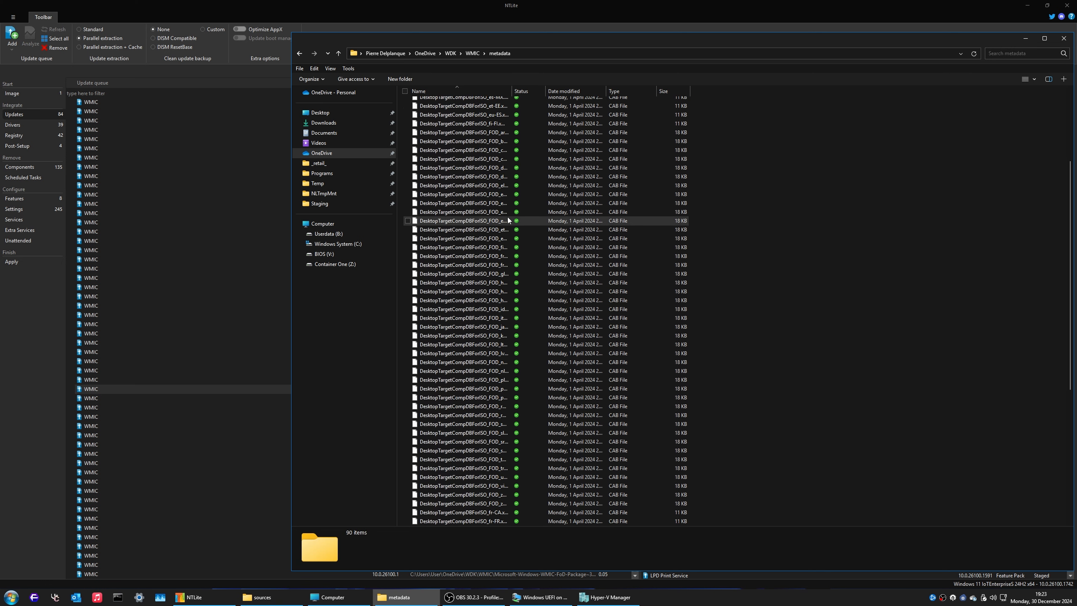
pyautogui.hotkey('alt', 'Left')
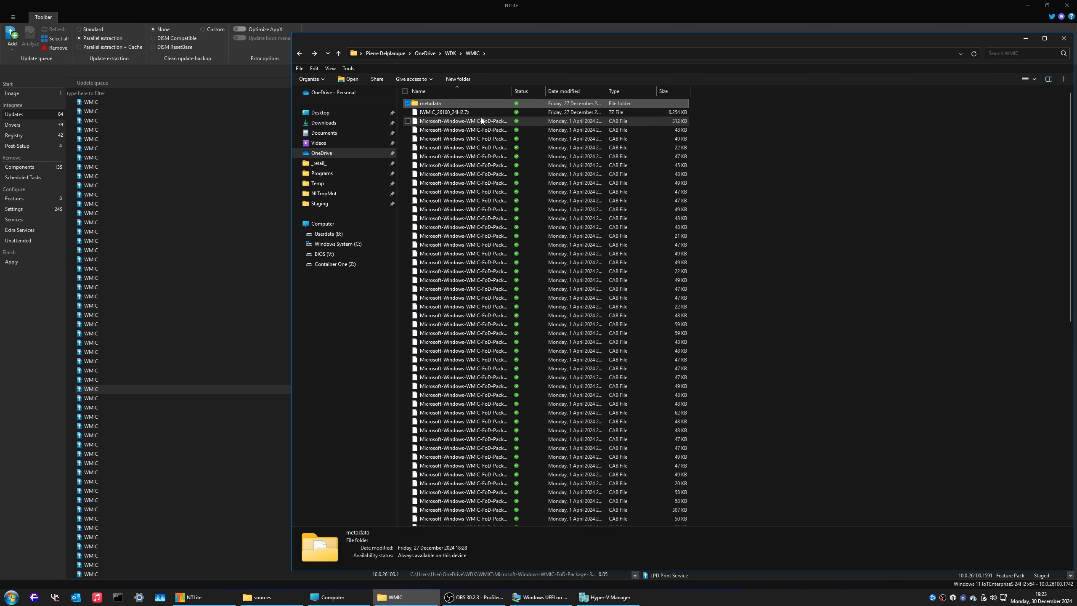
pyautogui.click(476, 113)
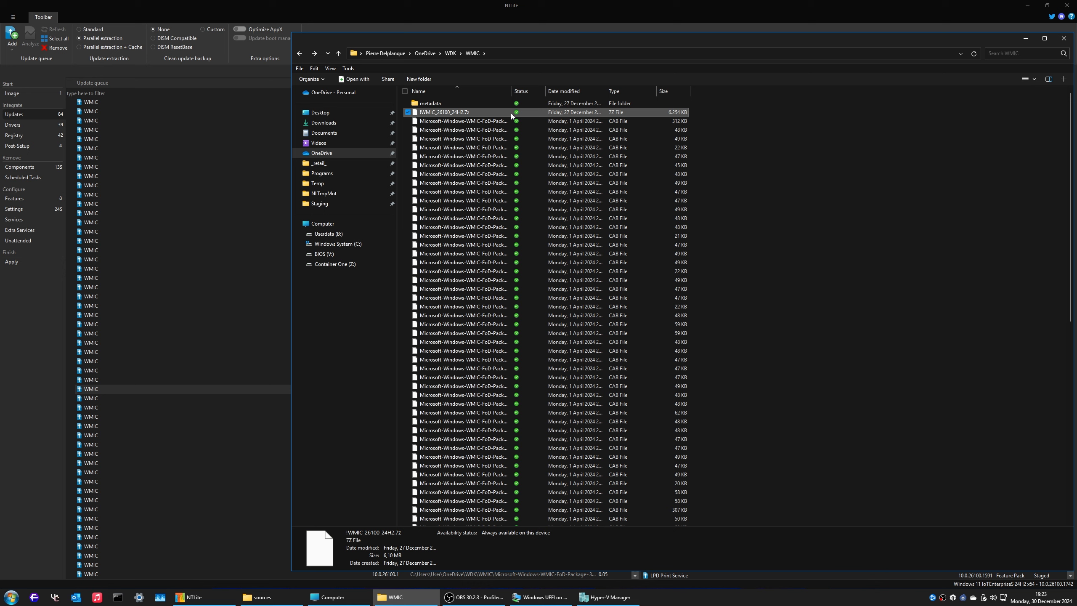
pyautogui.scroll(-14, 604, 261)
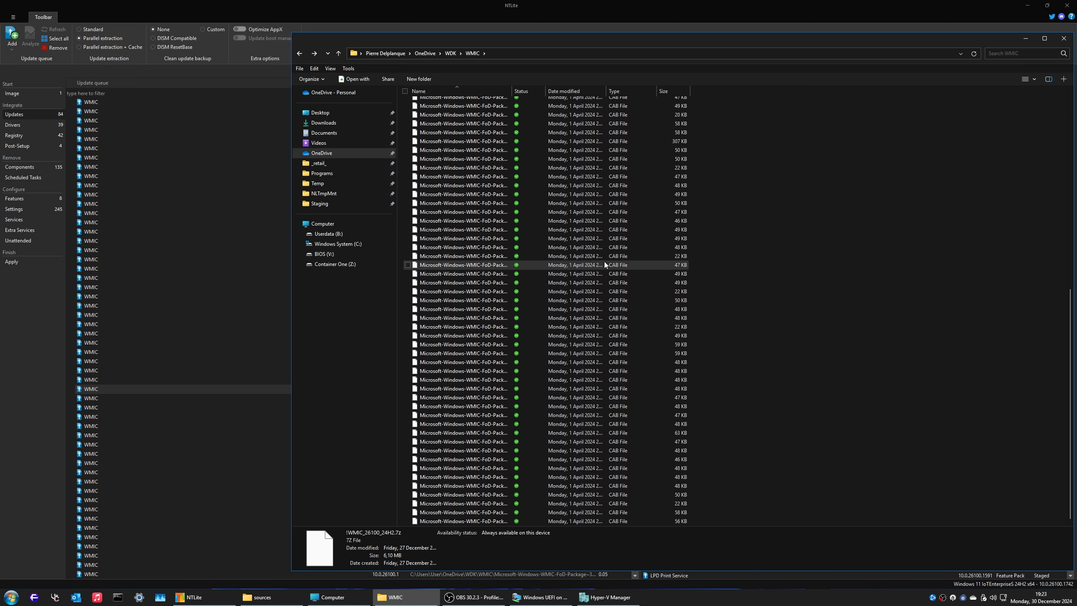
pyautogui.click(1063, 38)
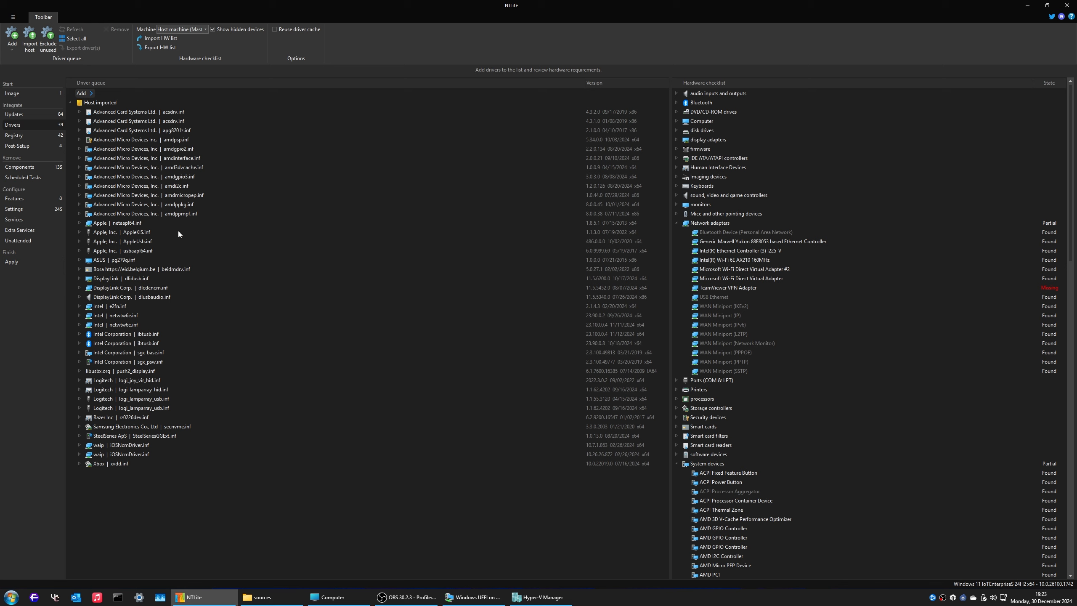
# Step: Remove the Allow Upgrades With Unsupported TPM Or CPU tweak from the registry queue and minimise NTLite
pyautogui.click(14, 135)
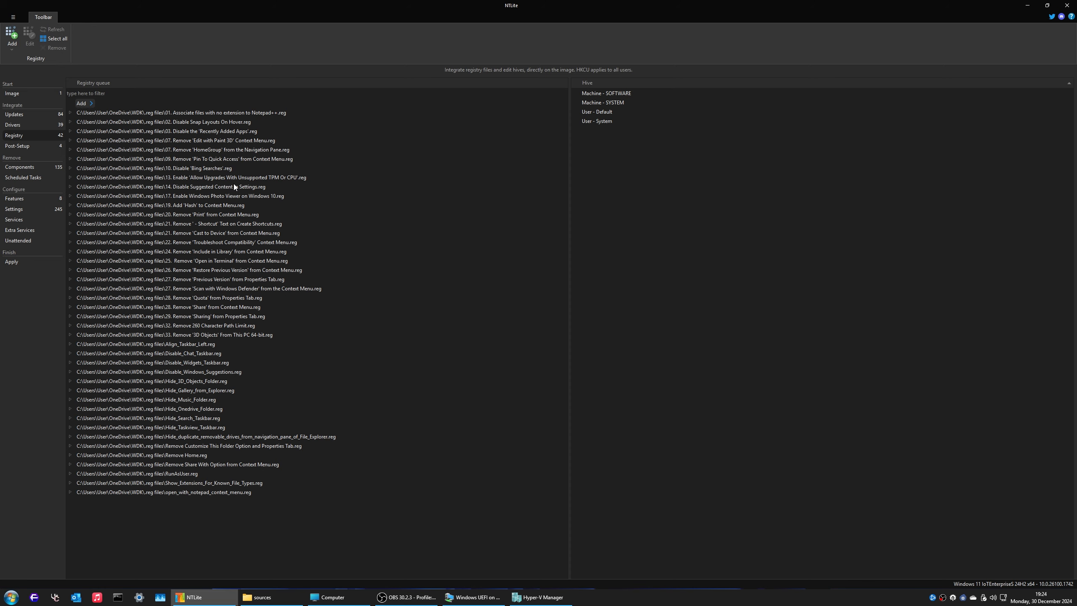
pyautogui.press('super+e')
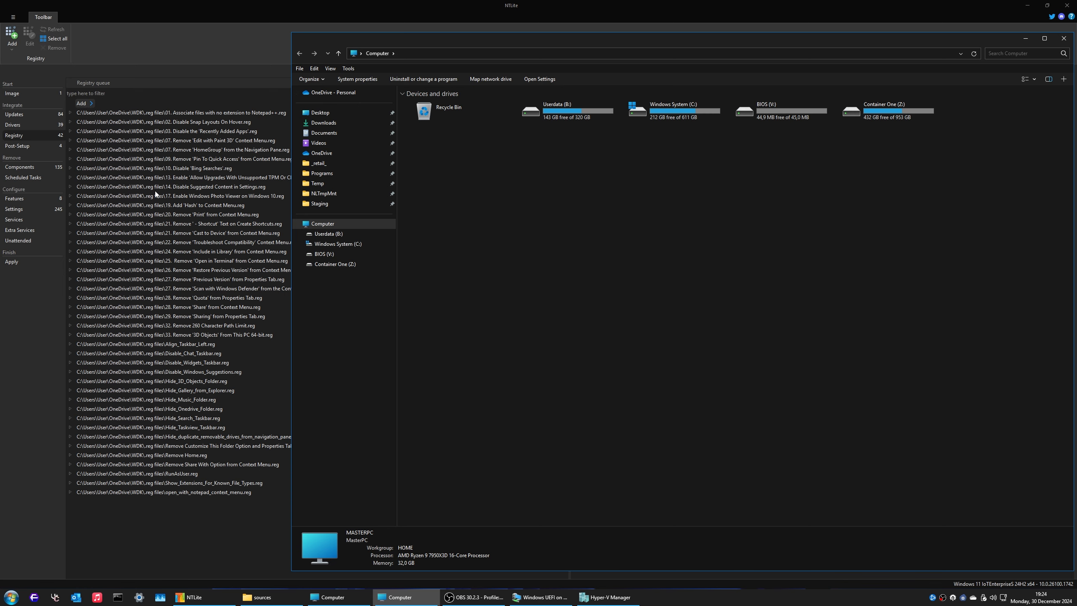
pyautogui.click(187, 27)
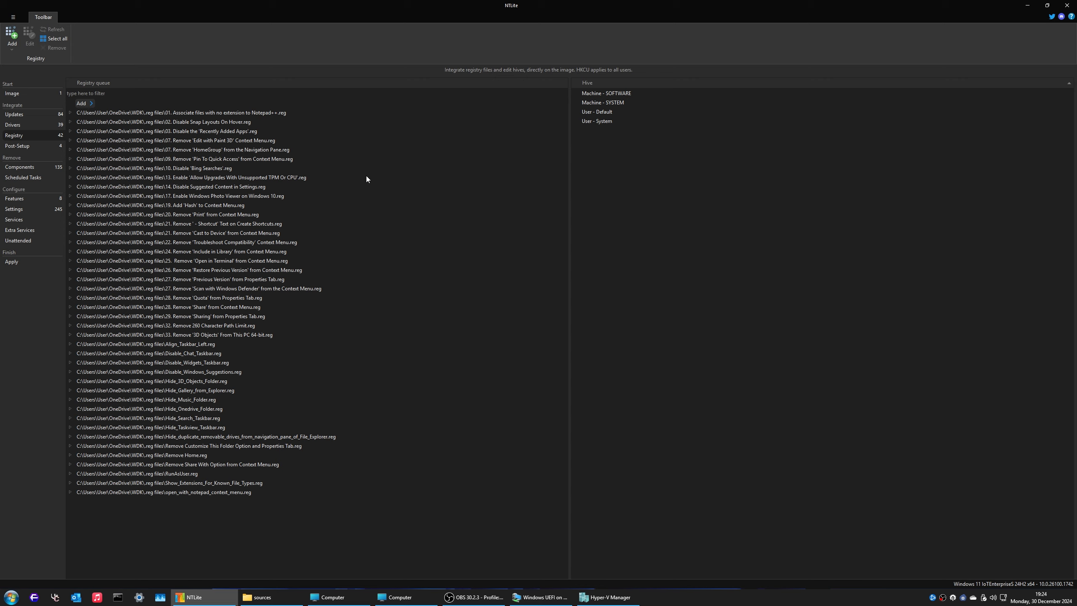
pyautogui.click(226, 178)
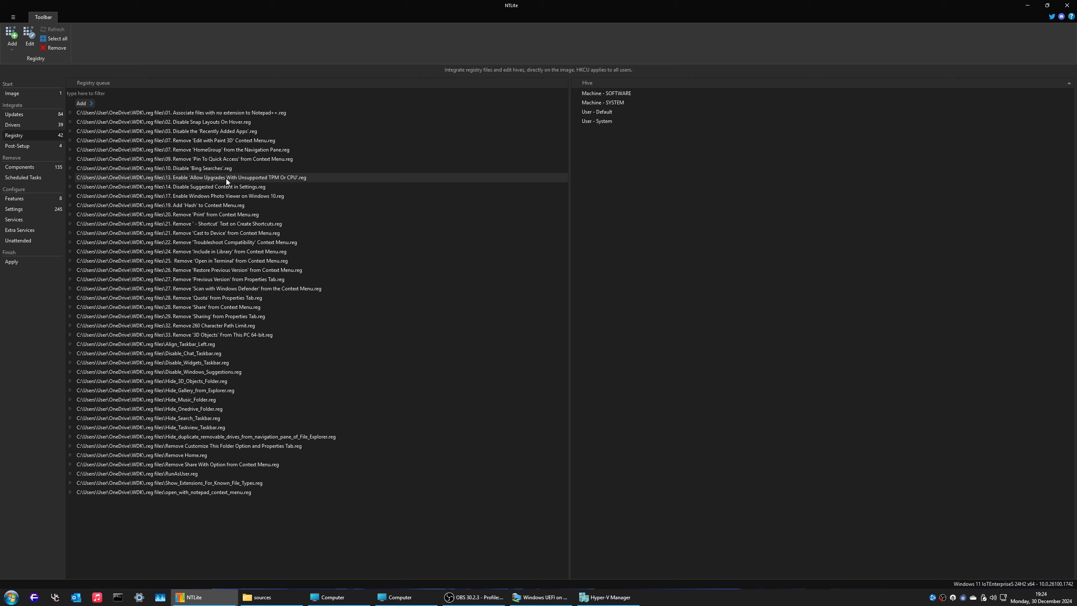
pyautogui.click(48, 50)
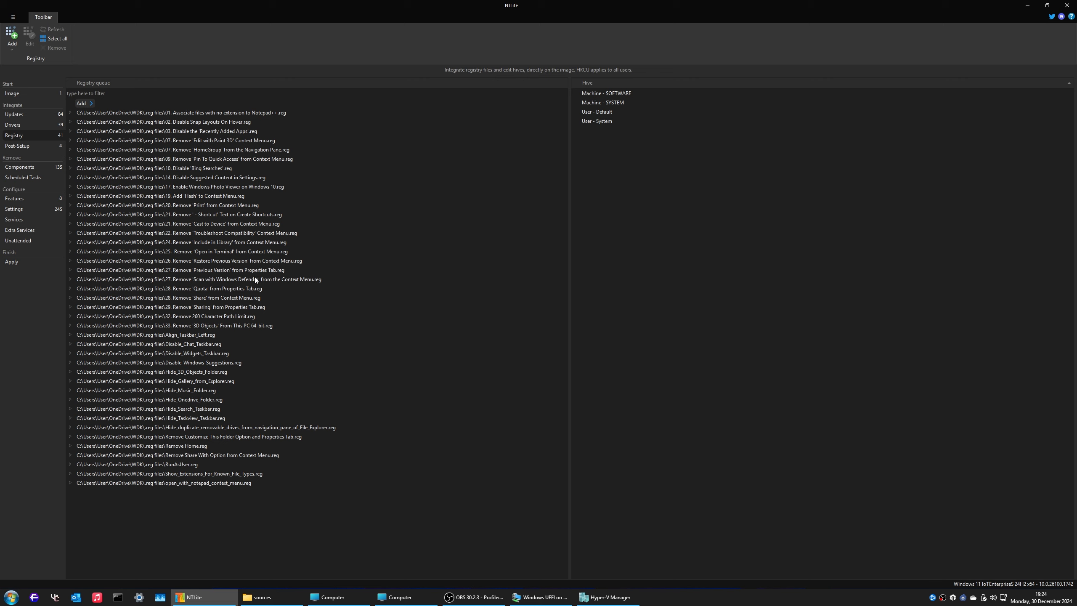
pyautogui.click(1027, 5)
# Step: Find the original ISO in Documents\MSDN ISO\11 and run Hash > MD5 on it
pyautogui.click(324, 123)
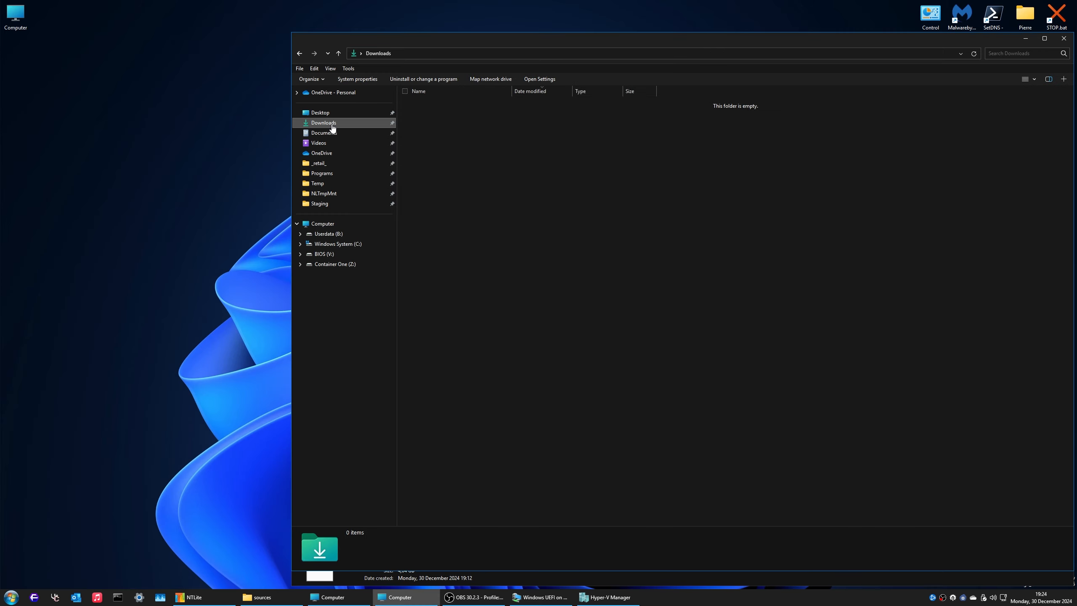
pyautogui.click(335, 113)
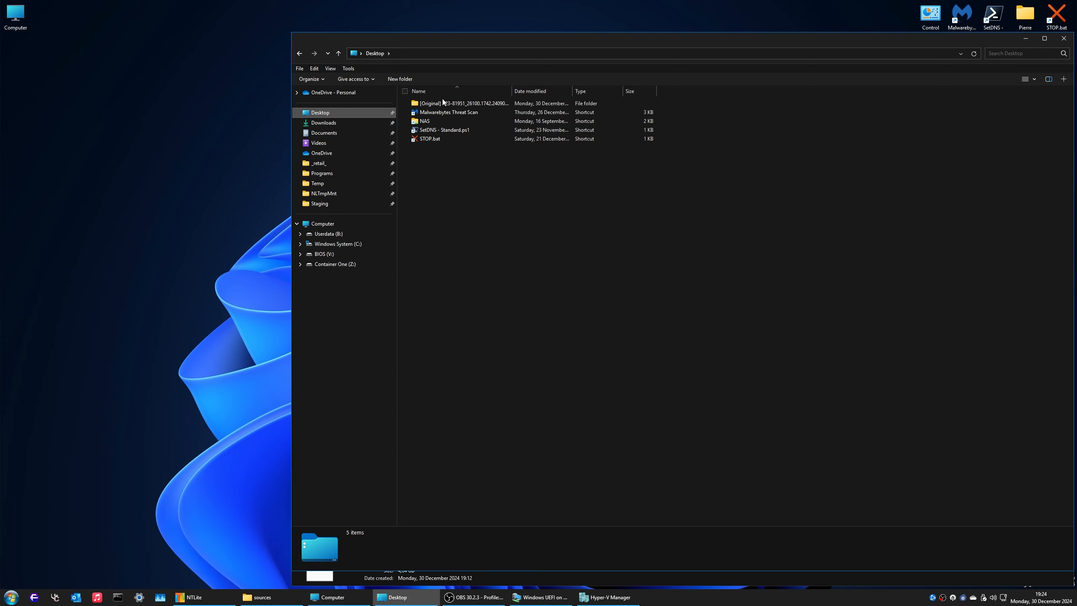
pyautogui.click(422, 103)
pyautogui.rightClick(438, 108)
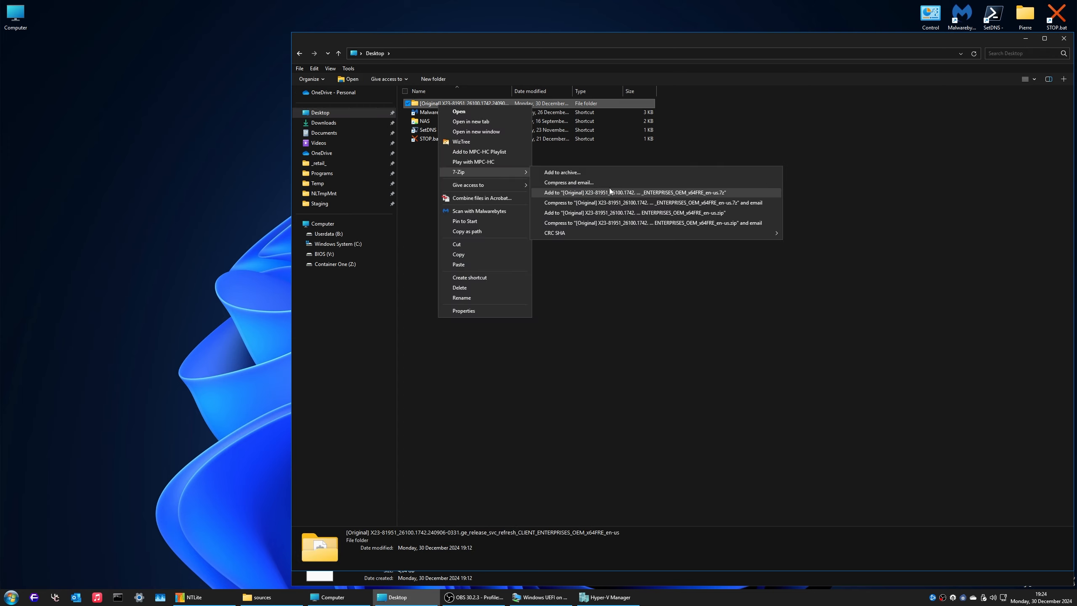
pyautogui.click(426, 171)
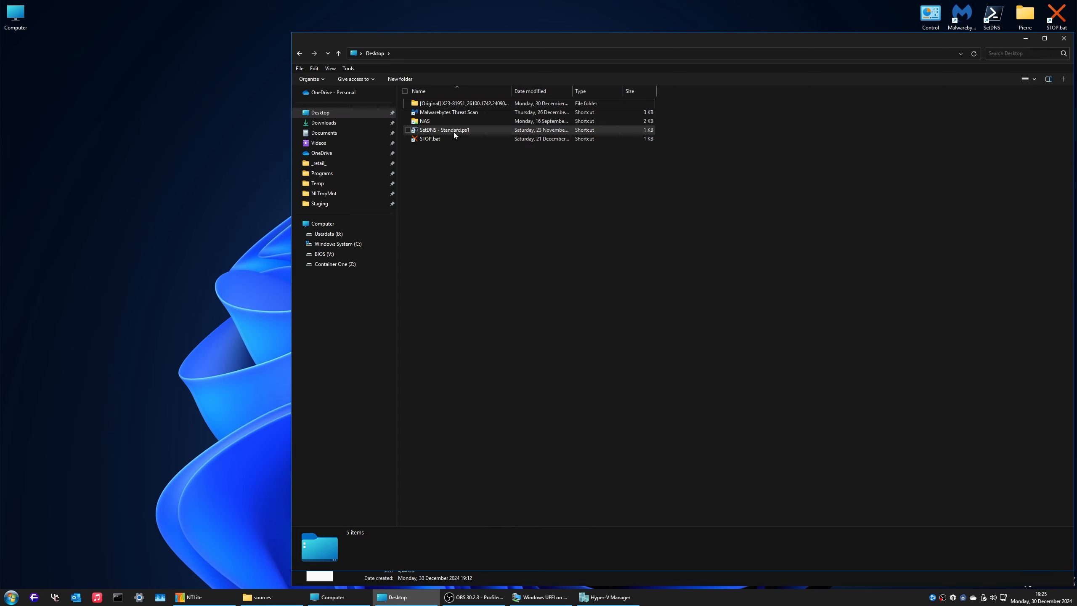
pyautogui.click(366, 136)
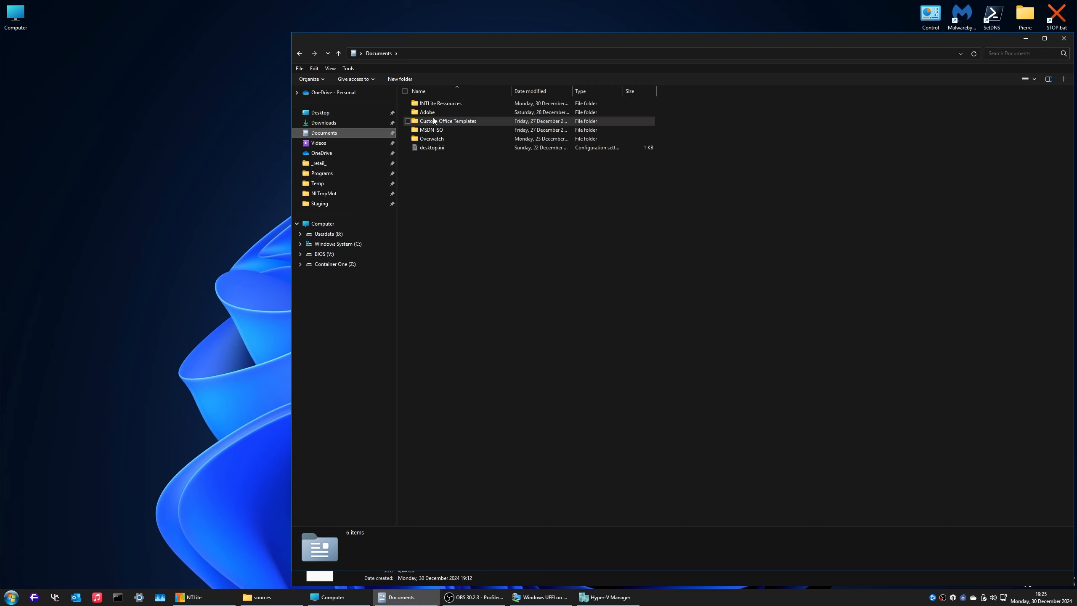
pyautogui.doubleClick(440, 133)
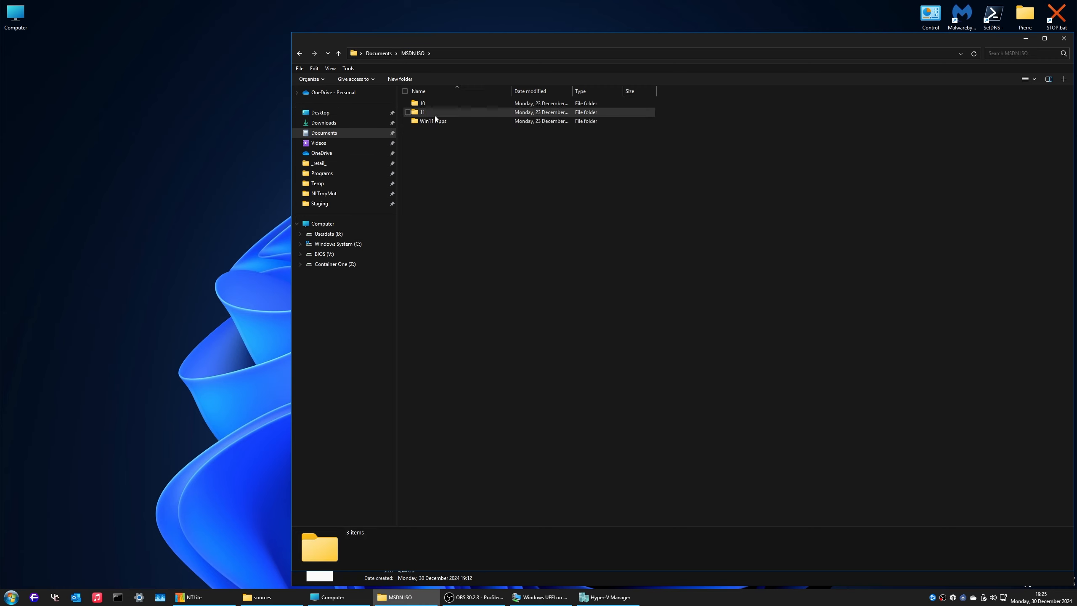
pyautogui.doubleClick(435, 117)
pyautogui.rightClick(434, 122)
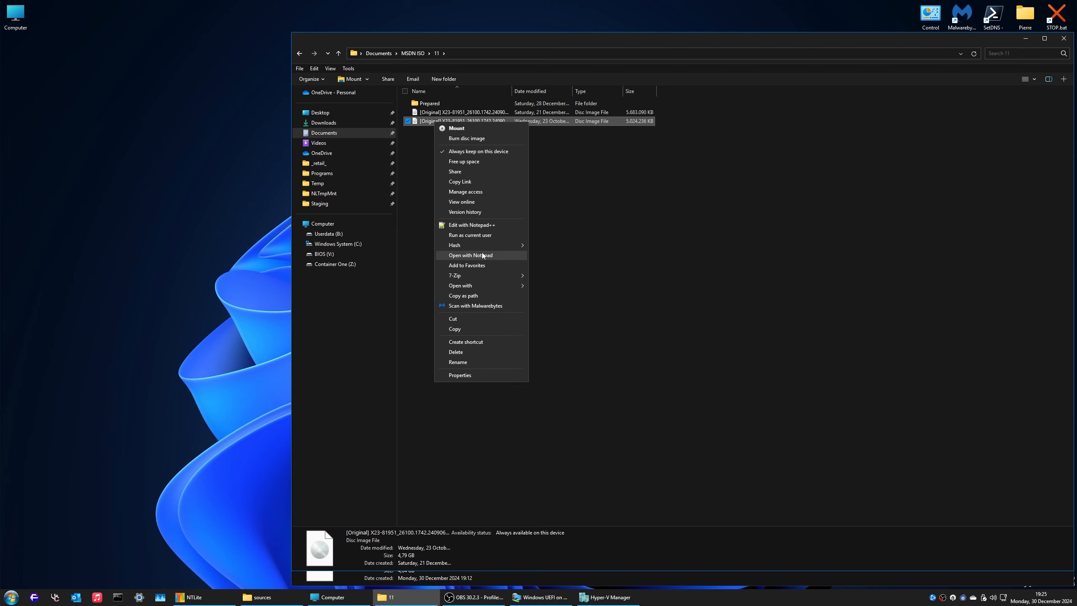
pyautogui.moveTo(491, 247)
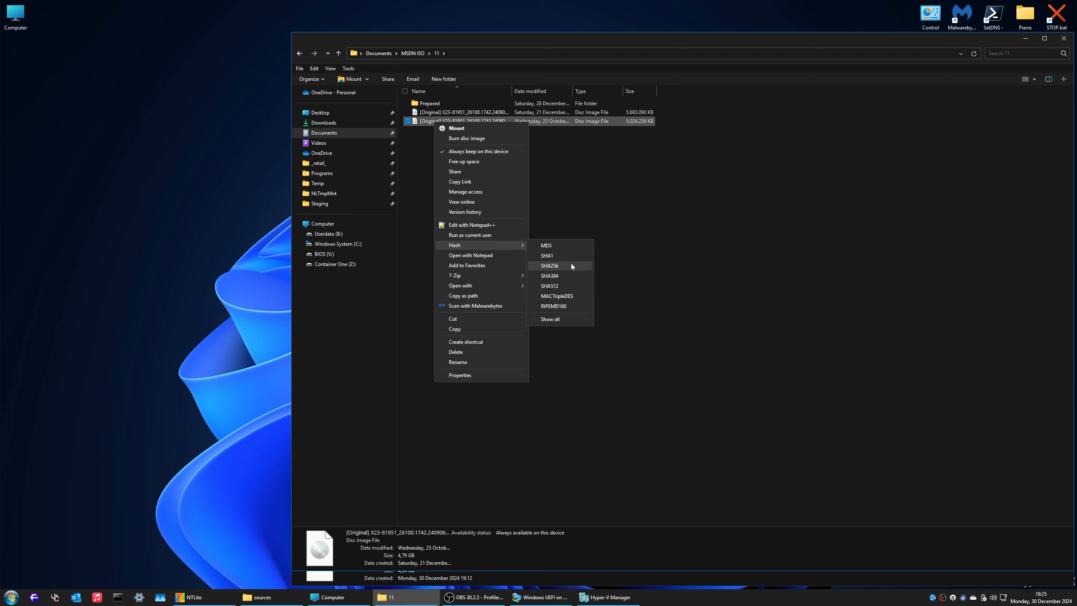
pyautogui.click(562, 248)
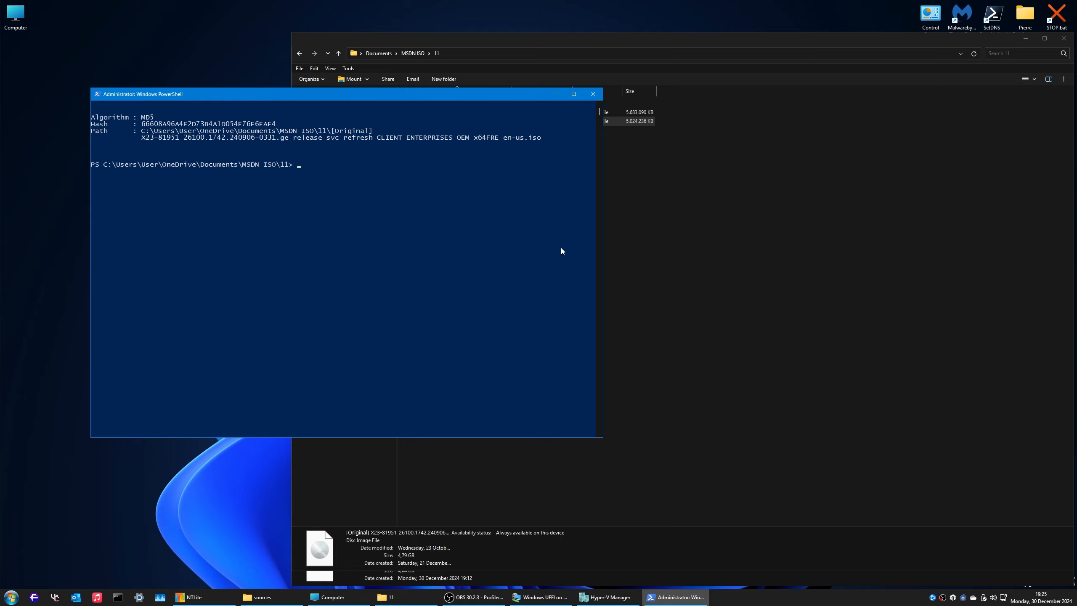
# Step: Compute the SHA512 hash of the X23-81951 ISO and select the hash text in PowerShell
pyautogui.moveTo(295, 101); pyautogui.dragTo(445, 167)
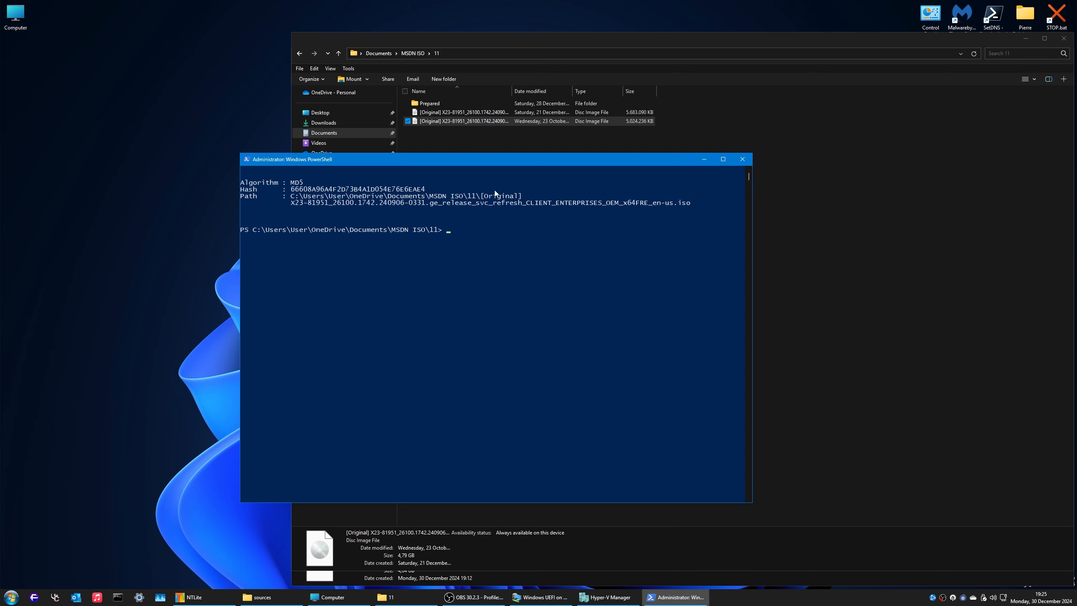
pyautogui.rightClick(521, 120)
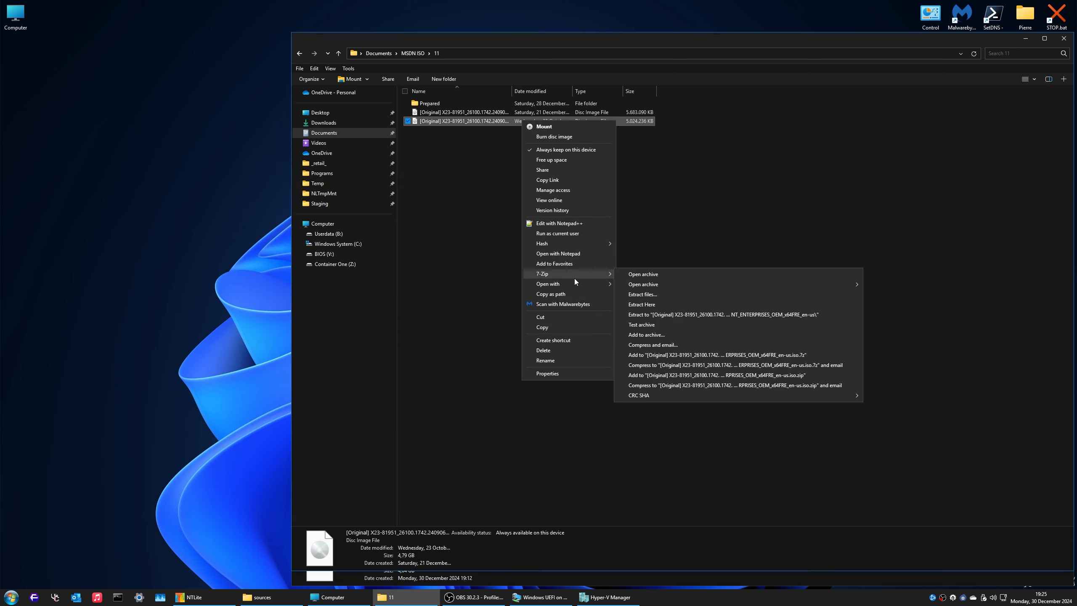
pyautogui.moveTo(573, 246)
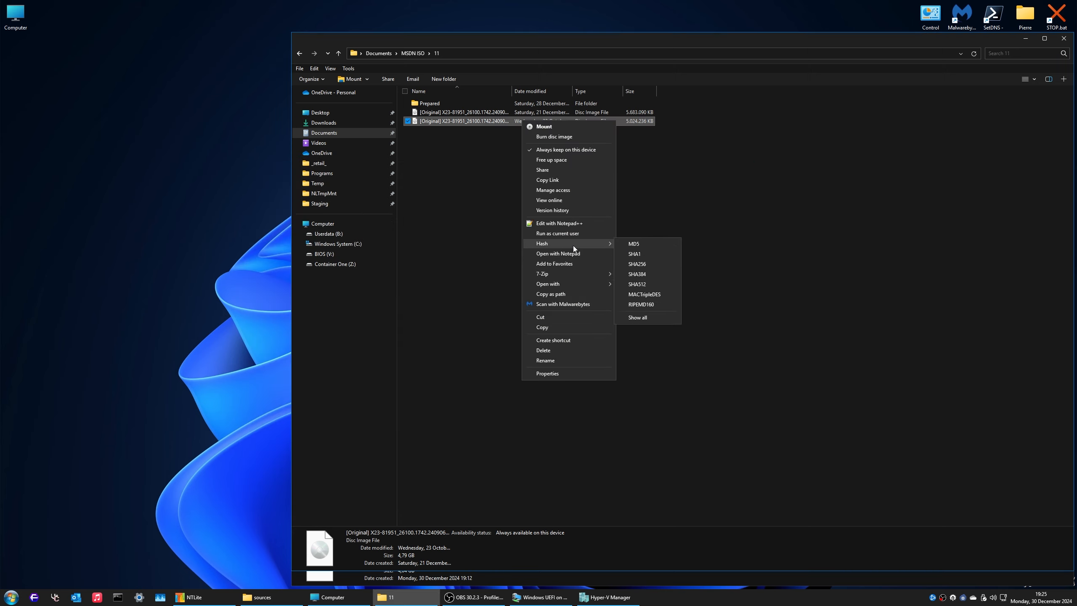
pyautogui.click(653, 284)
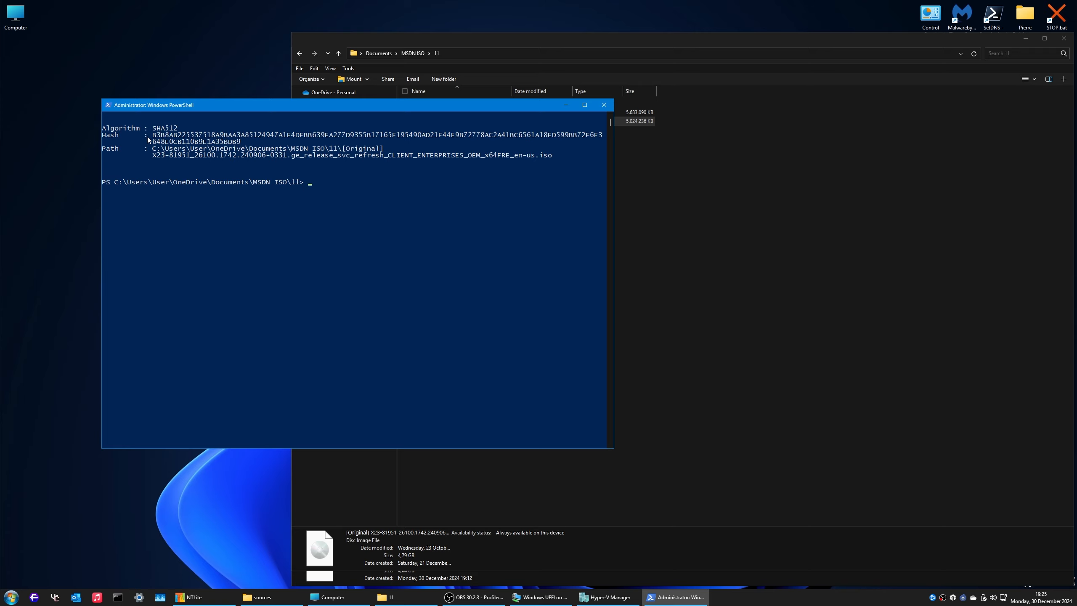
pyautogui.moveTo(153, 128); pyautogui.dragTo(308, 147)
pyautogui.moveTo(434, 243); pyautogui.dragTo(438, 248)
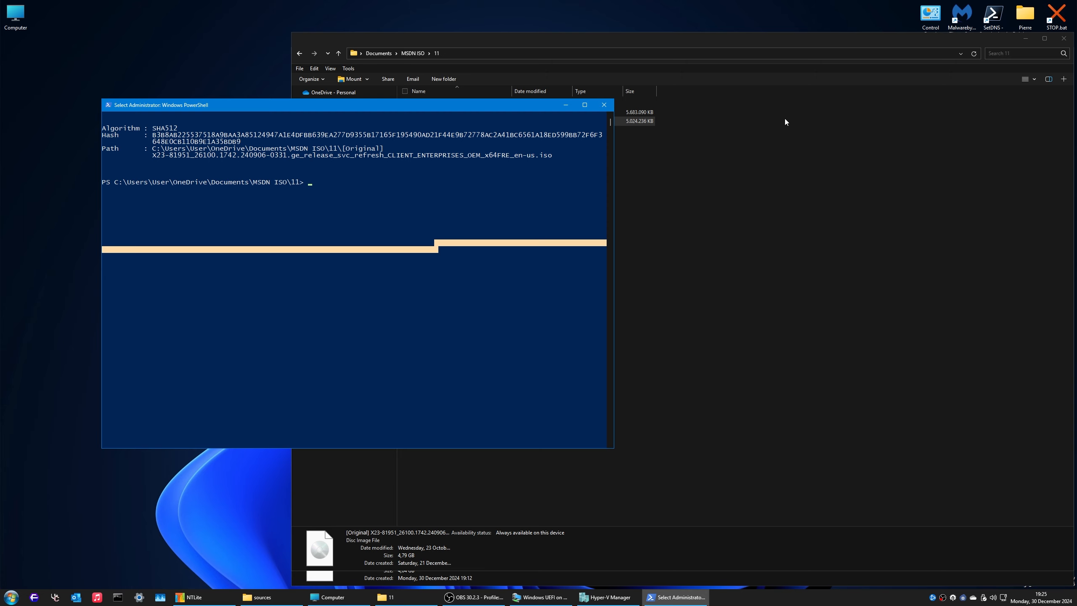
# Step: Close the 11, sources and Computer Explorer windows, then show NTLite's Post-Setup commands page
pyautogui.click(1064, 38)
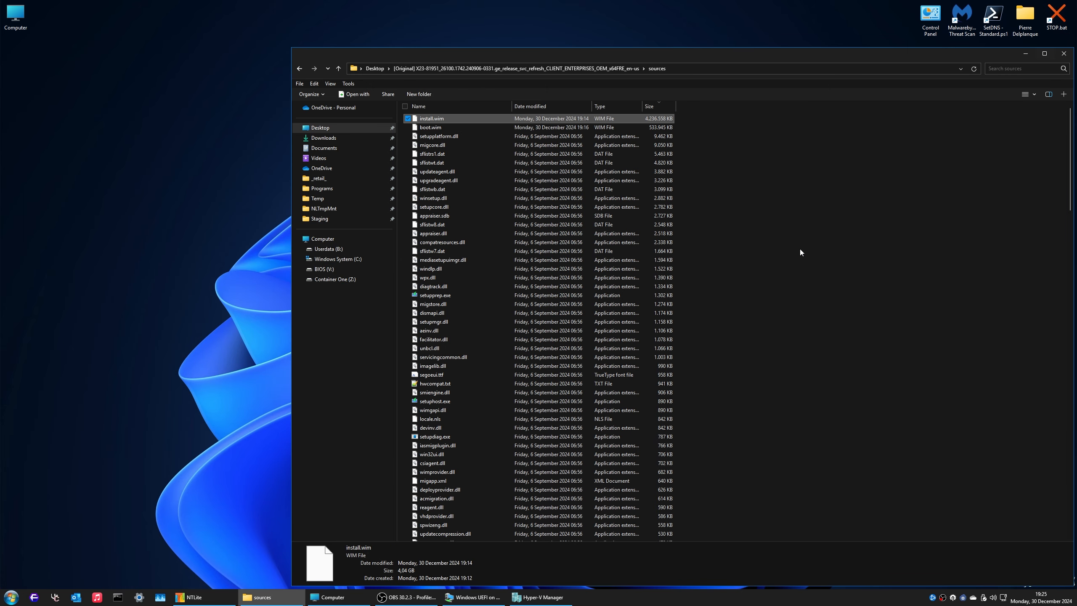
pyautogui.click(1064, 53)
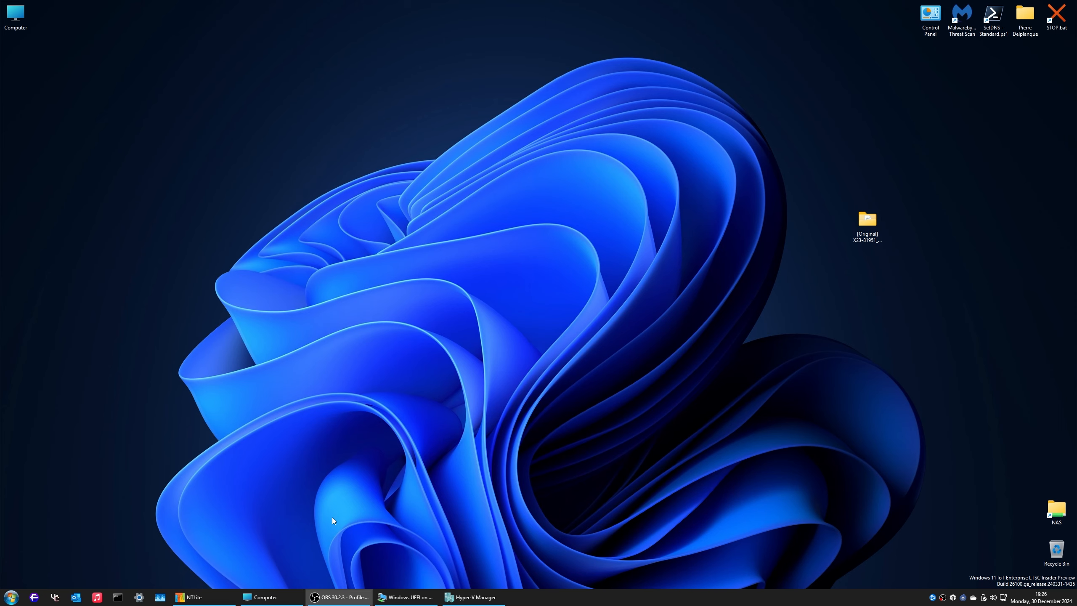
pyautogui.press('super+e')
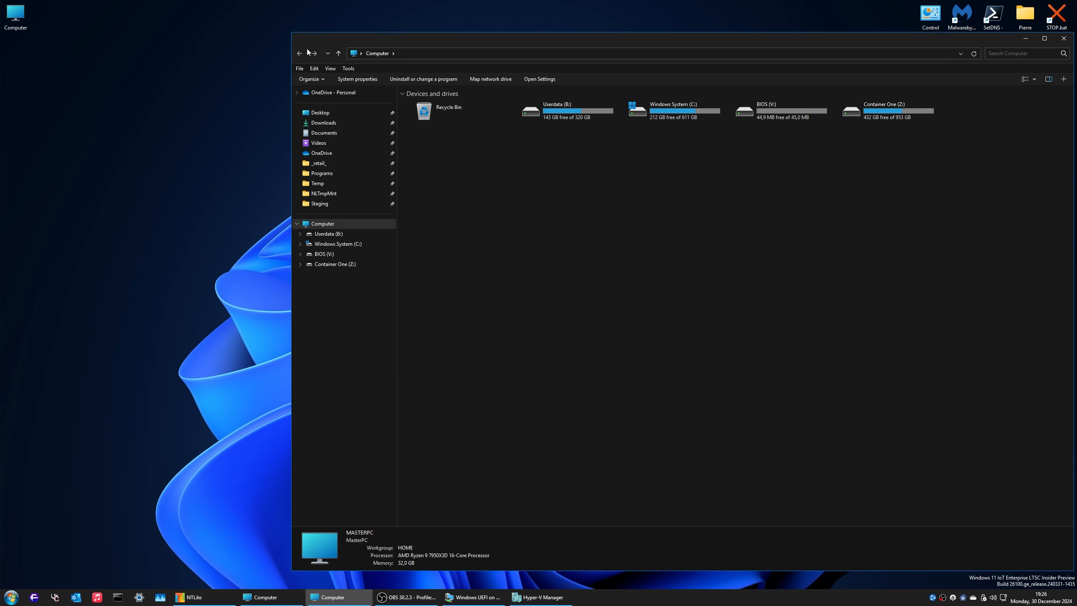
pyautogui.click(1064, 38)
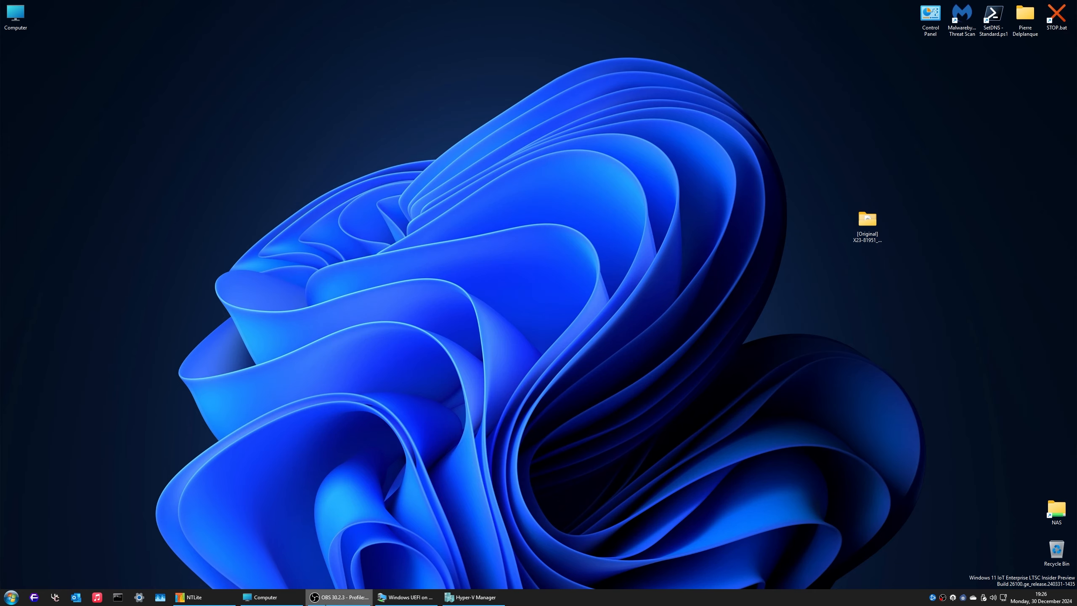
pyautogui.click(220, 598)
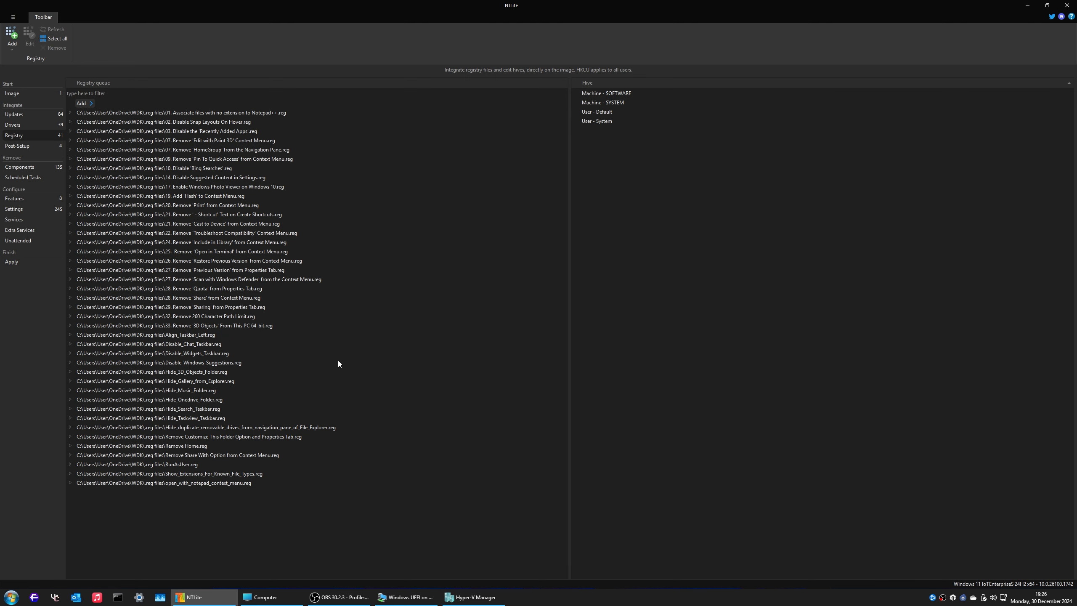
pyautogui.click(35, 146)
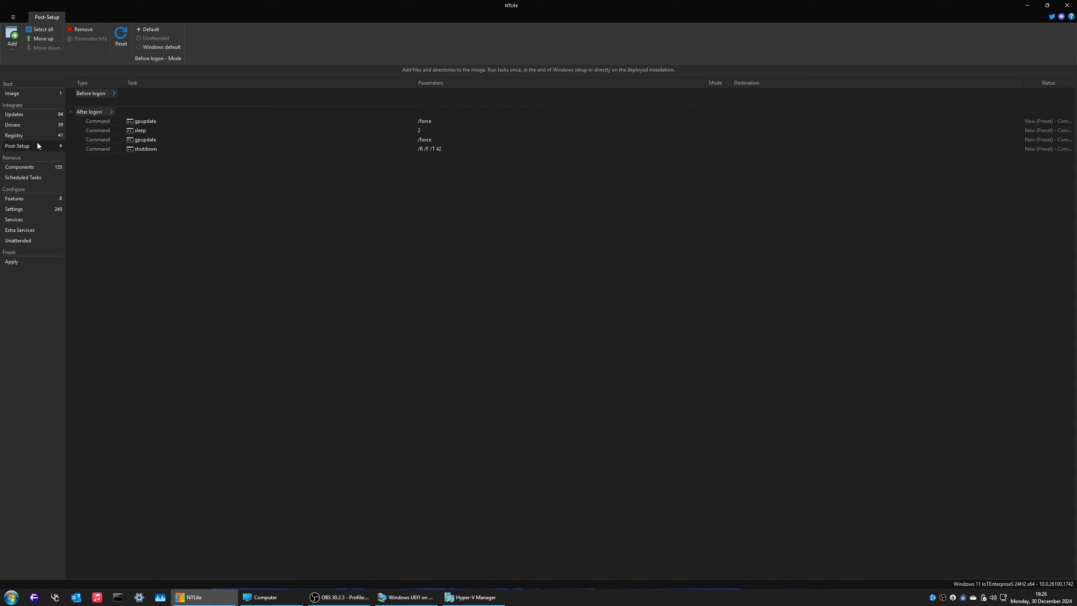
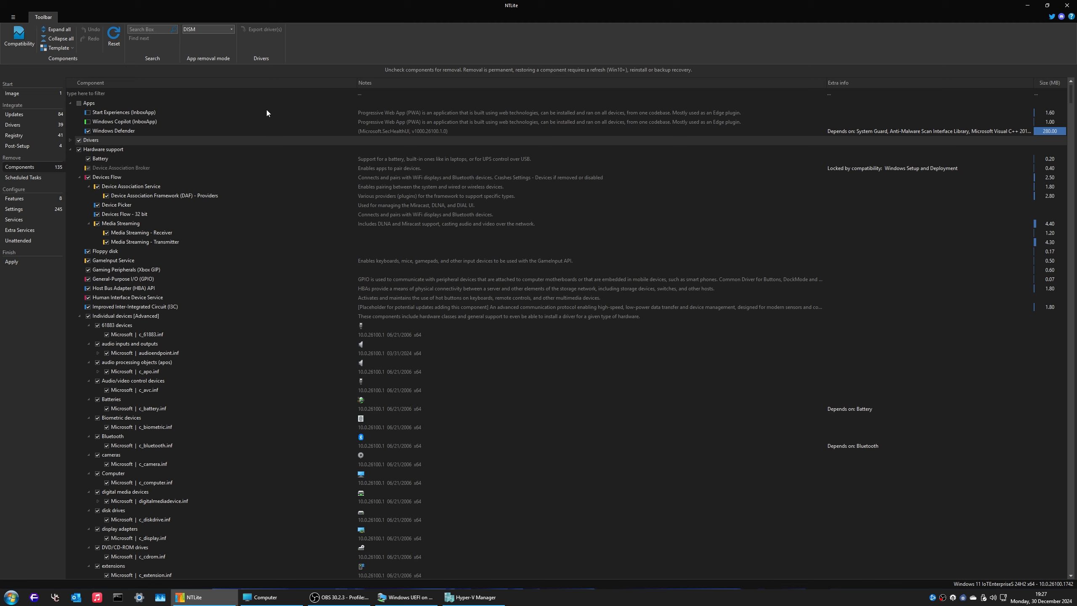
pyautogui.click(109, 132)
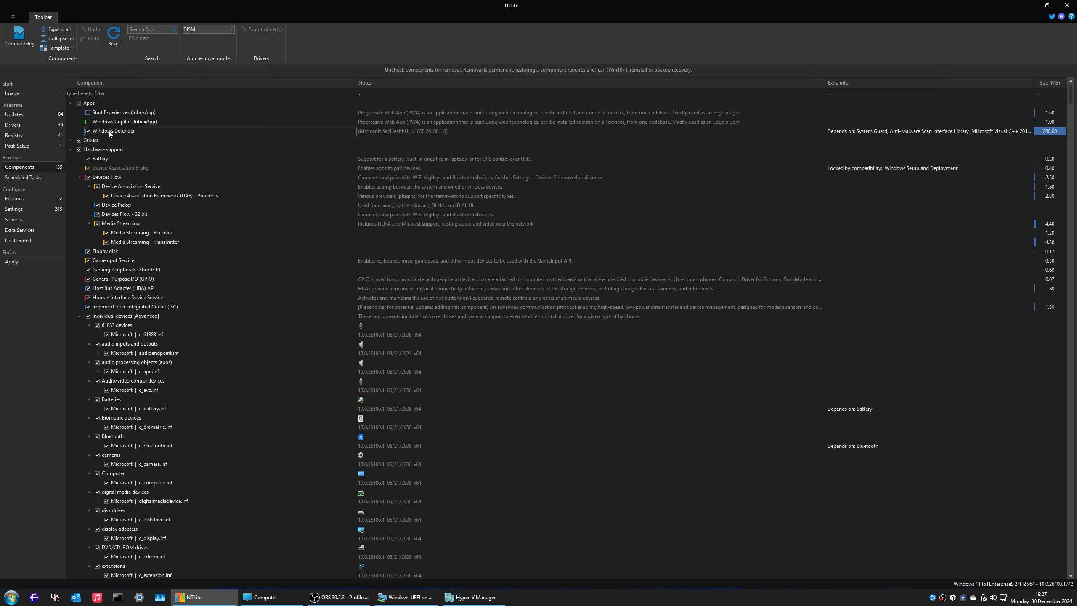
pyautogui.click(109, 91)
pyautogui.write('threat')
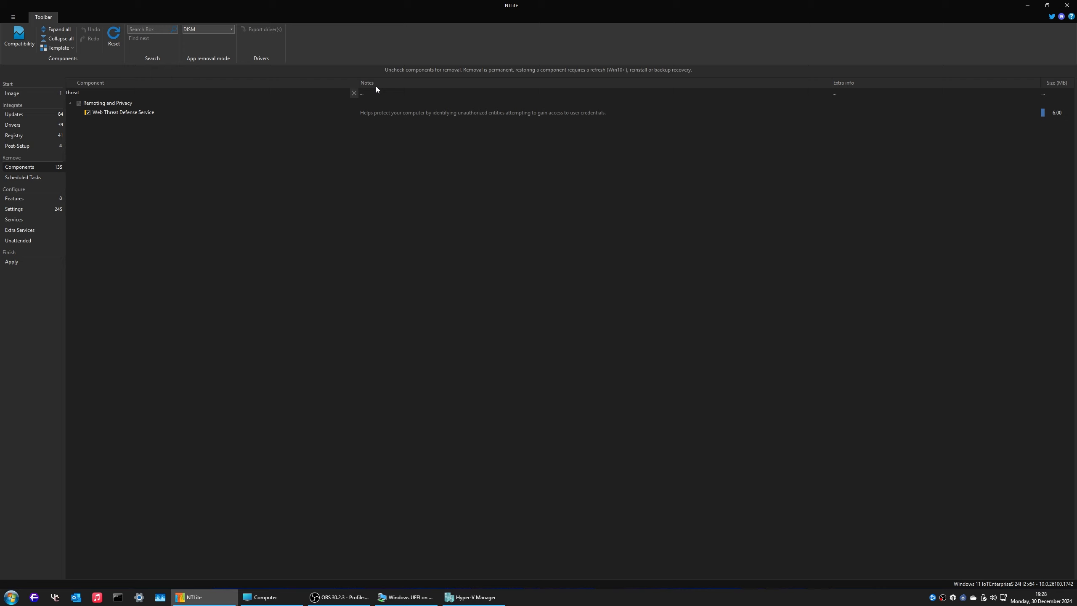
pyautogui.click(354, 94)
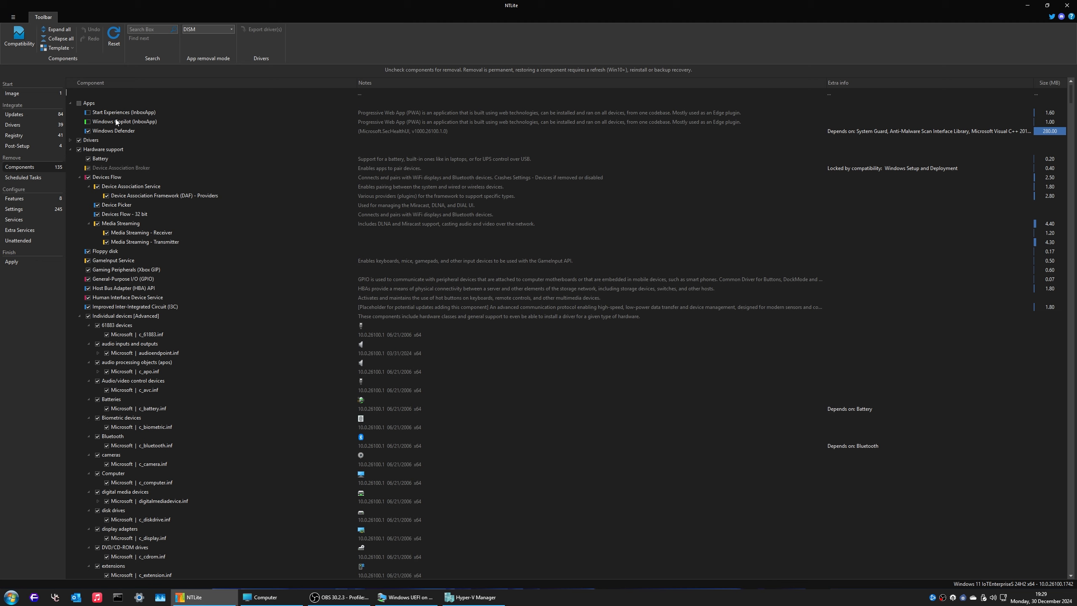
# Step: Fold the Apps and Hardware support groups and untick Manual feature repository and Support directory under ISO image
pyautogui.click(71, 103)
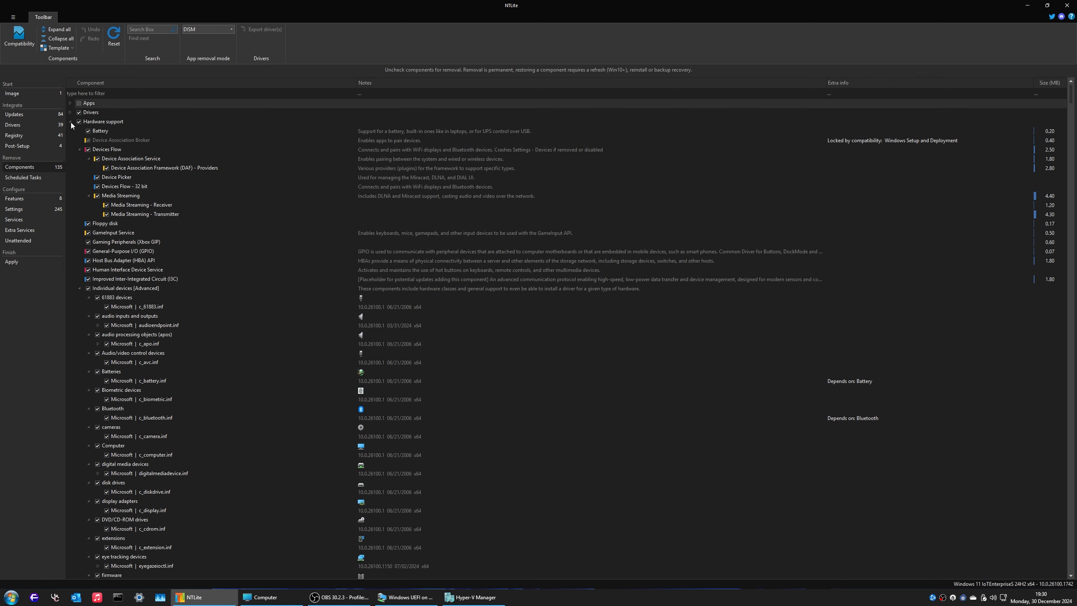
pyautogui.click(71, 121)
pyautogui.click(88, 141)
pyautogui.click(88, 158)
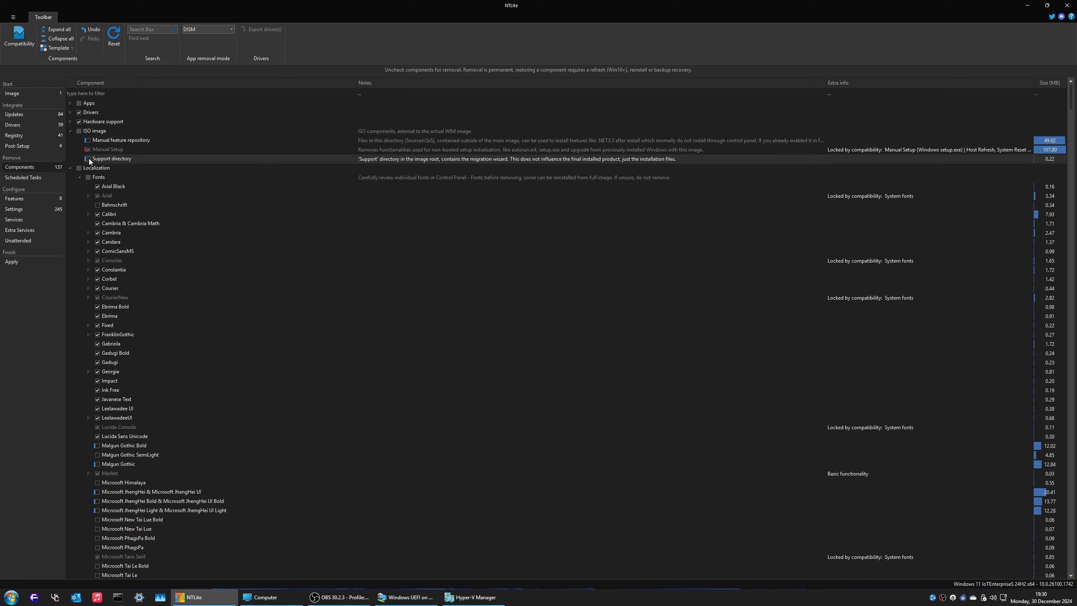
pyautogui.click(70, 131)
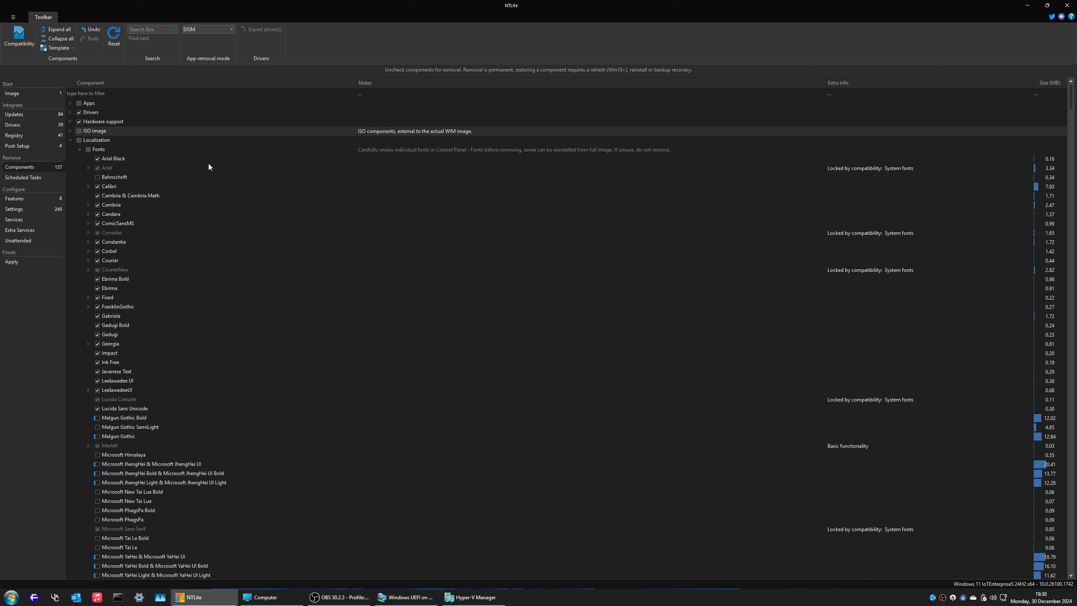
# Step: Review the Fonts list, then collapse the Keyboard layouts group
pyautogui.scroll(-7, 243, 214)
pyautogui.scroll(-11, 243, 215)
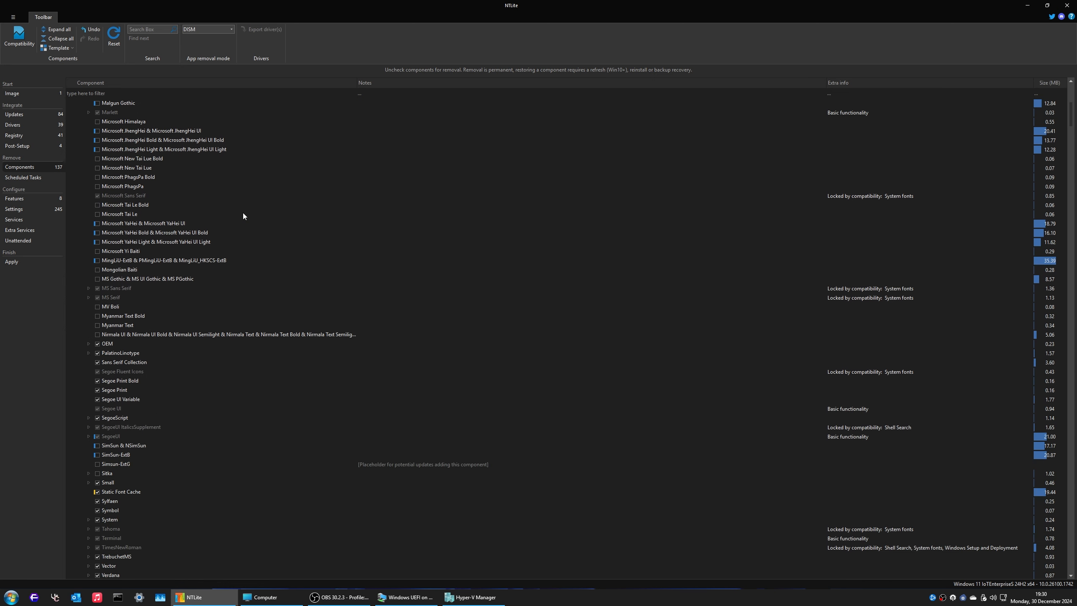
pyautogui.scroll(-3, 243, 216)
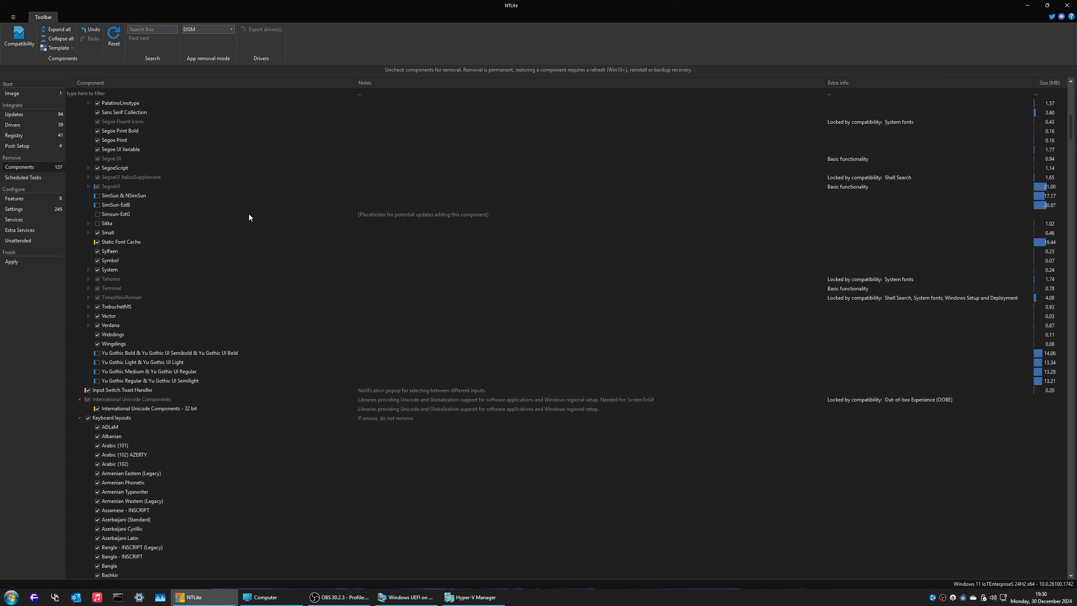
pyautogui.scroll(16, 249, 216)
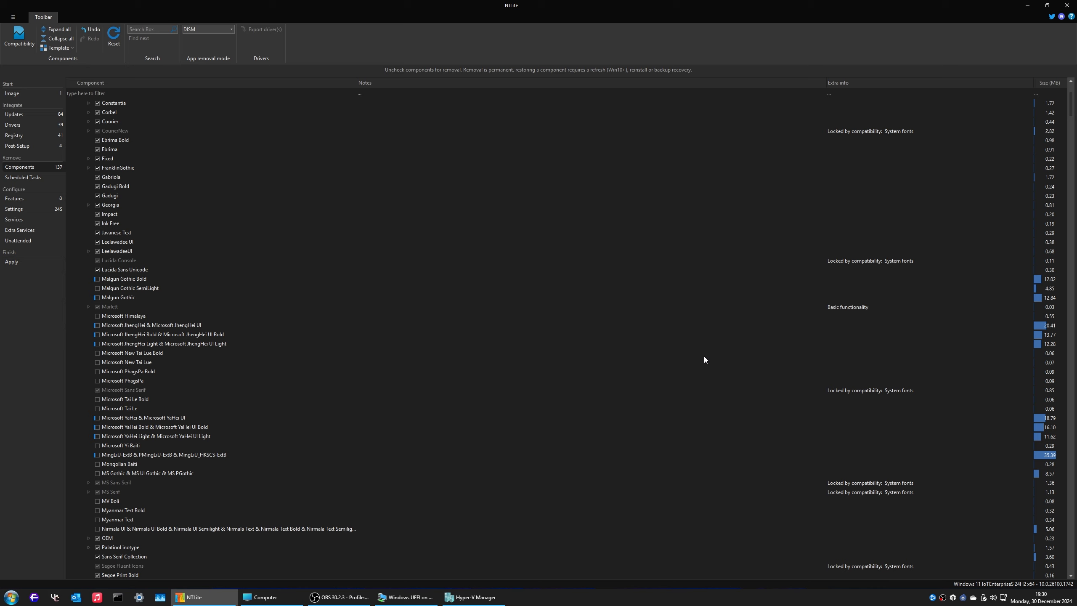
pyautogui.scroll(1, 259, 331)
pyautogui.scroll(1, 198, 313)
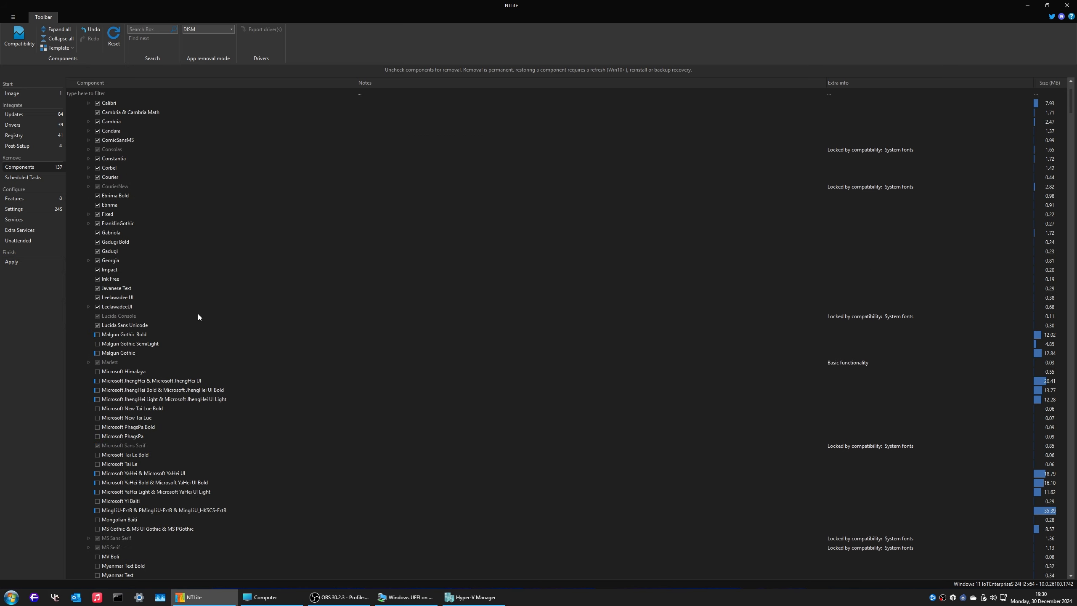
pyautogui.scroll(-1, 198, 314)
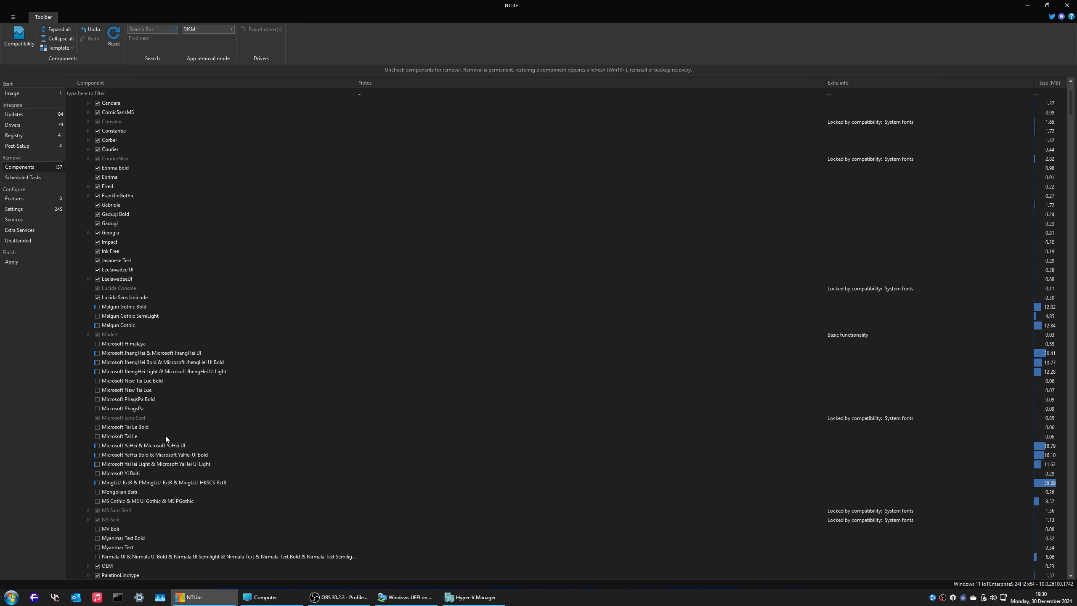
pyautogui.scroll(-3, 164, 437)
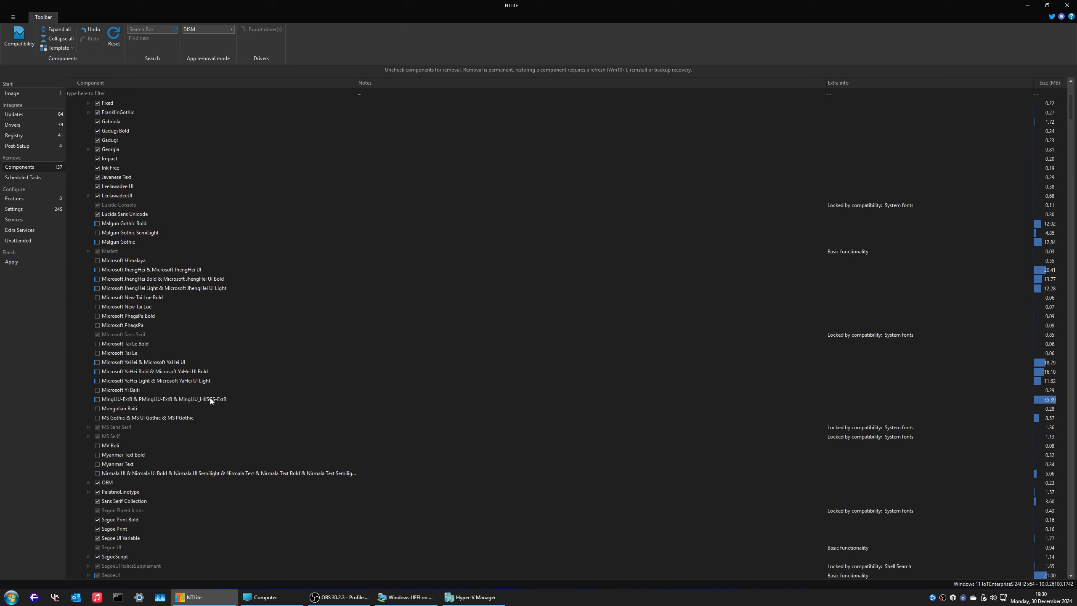
pyautogui.scroll(-5, 256, 372)
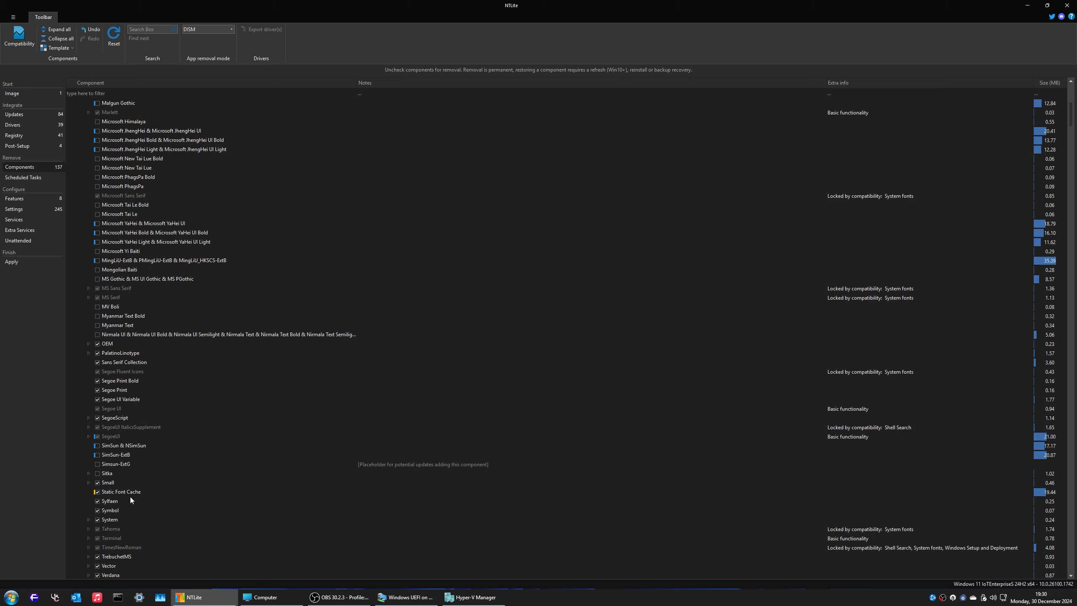
pyautogui.scroll(-4, 129, 495)
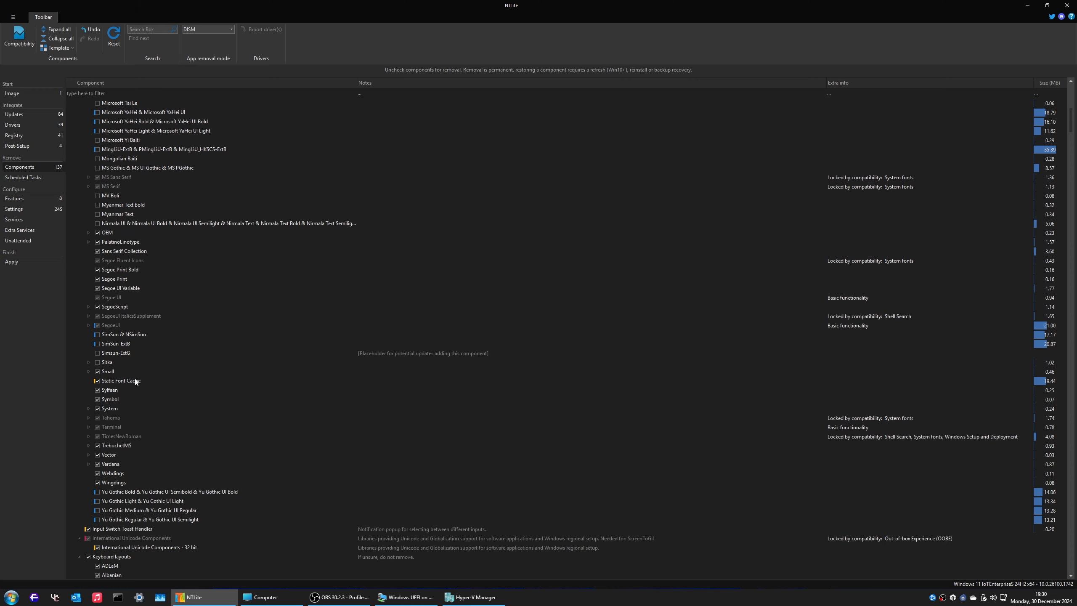
pyautogui.scroll(-4, 308, 457)
pyautogui.scroll(-2, 290, 465)
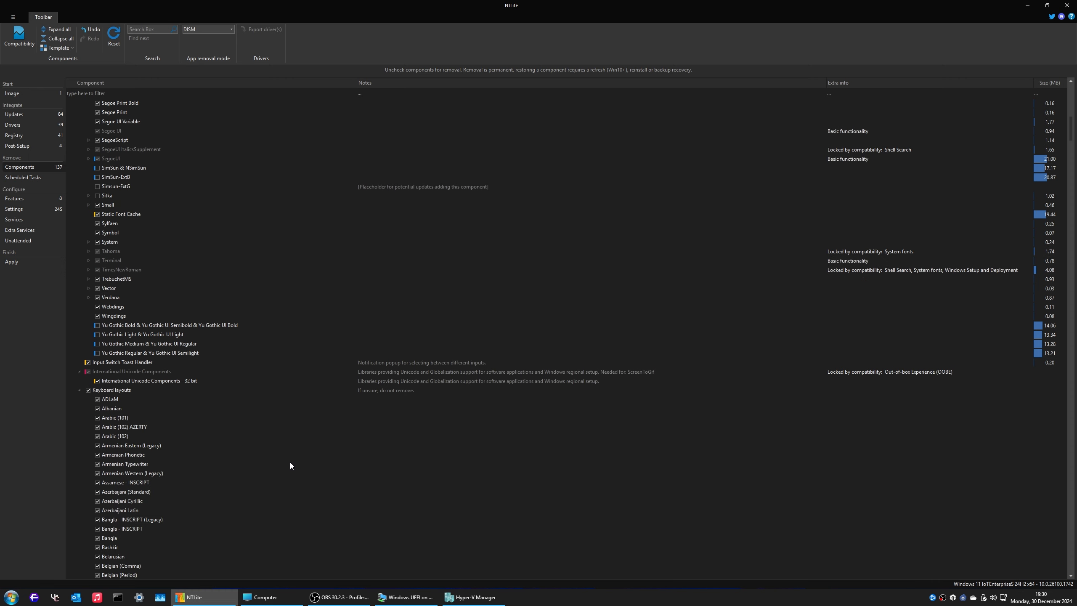
pyautogui.click(80, 391)
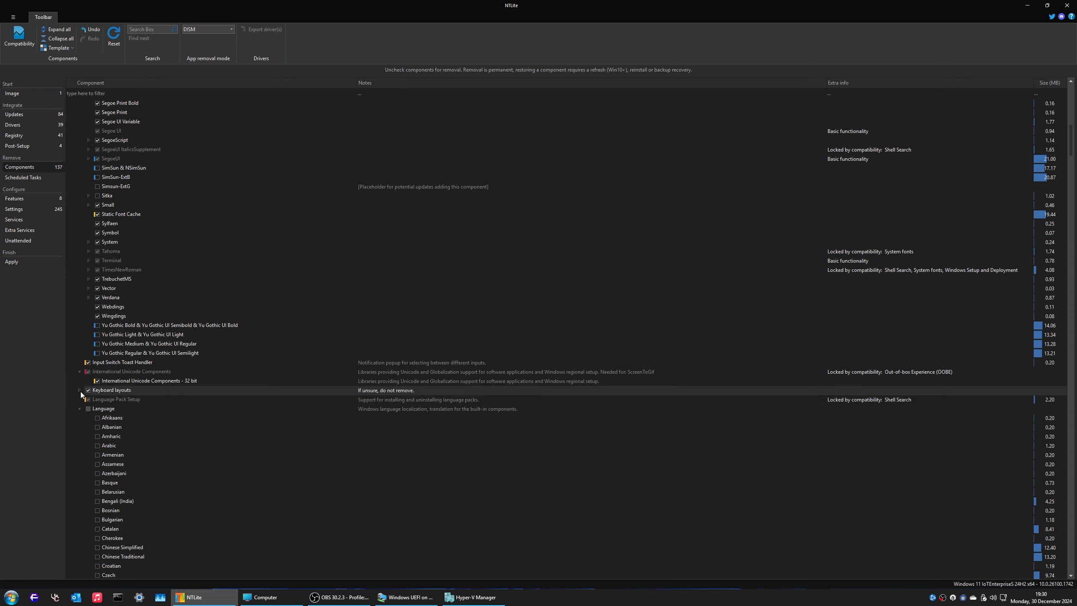
# Step: Go through the Localization language list, keeping only Dutch, English (US), French and German checked
pyautogui.click(79, 390)
pyautogui.scroll(-5, 162, 425)
pyautogui.scroll(-11, 157, 426)
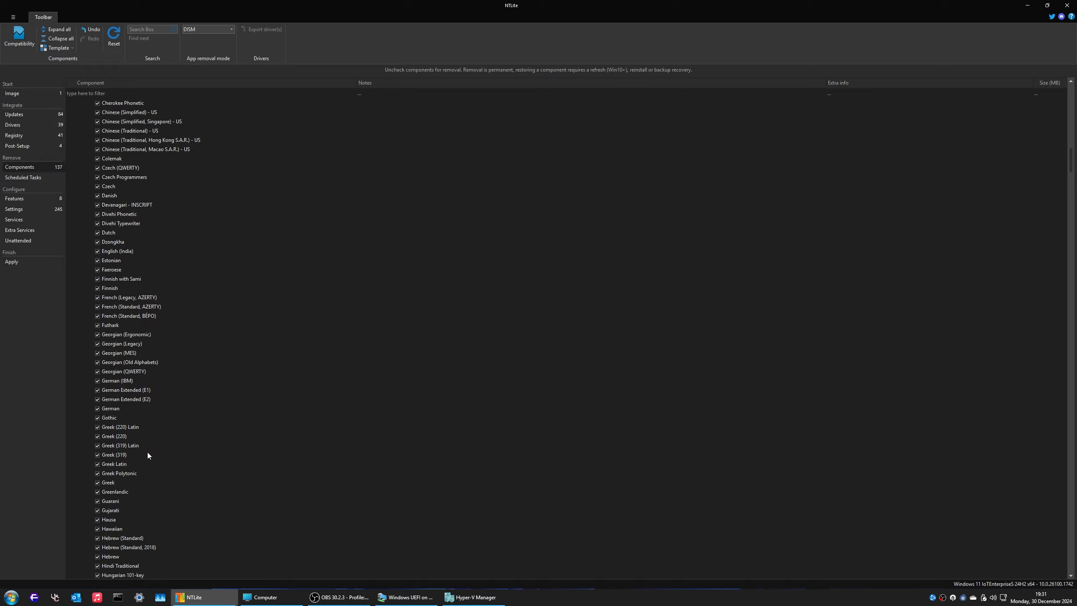
pyautogui.scroll(14, 149, 455)
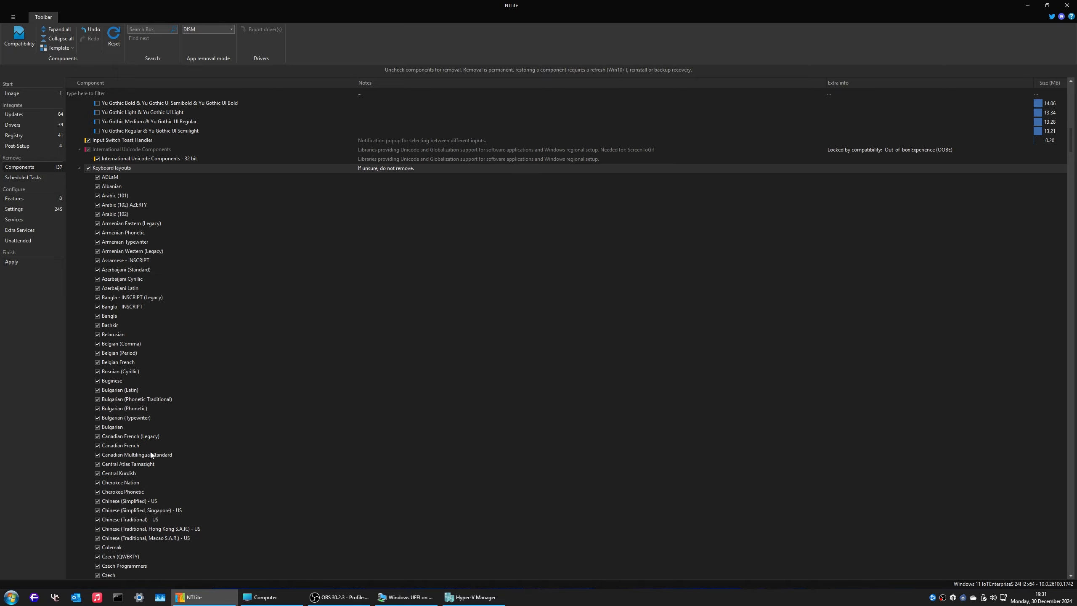
pyautogui.scroll(20, 128, 250)
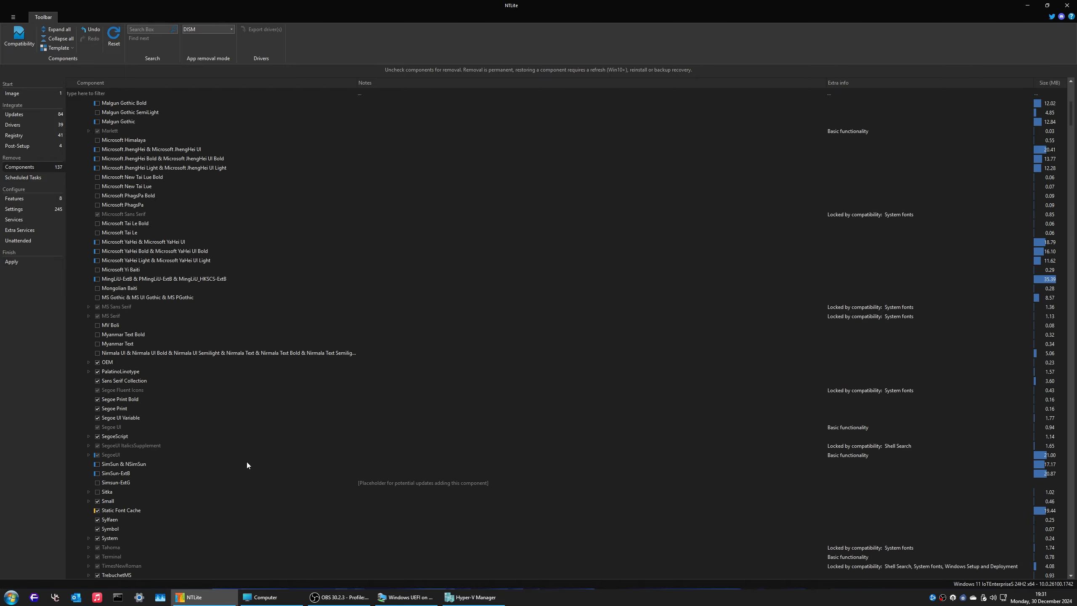
pyautogui.scroll(-6, 196, 210)
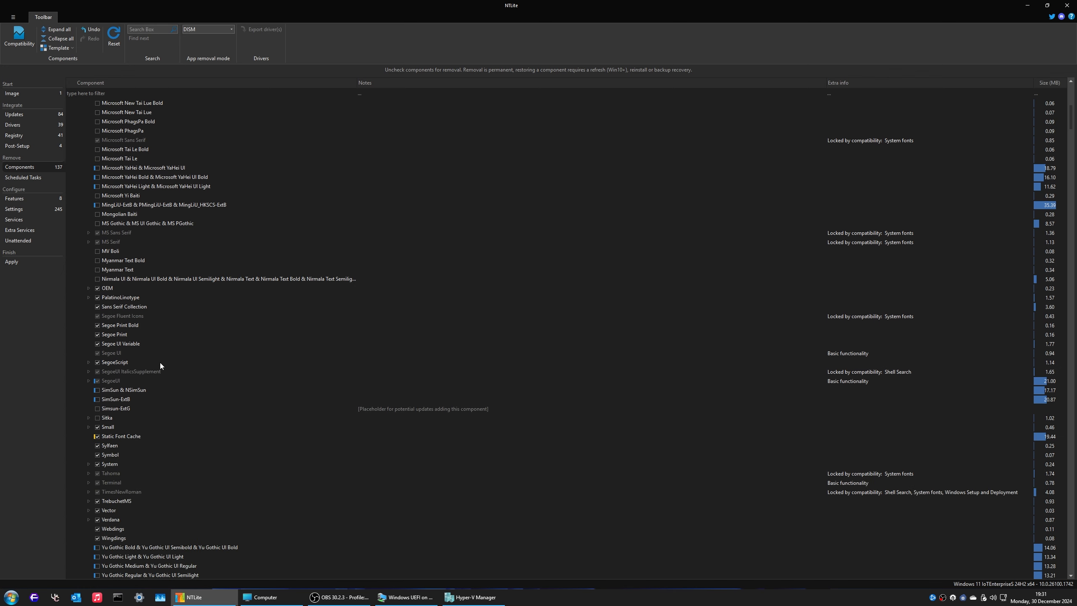
pyautogui.scroll(-5, 94, 509)
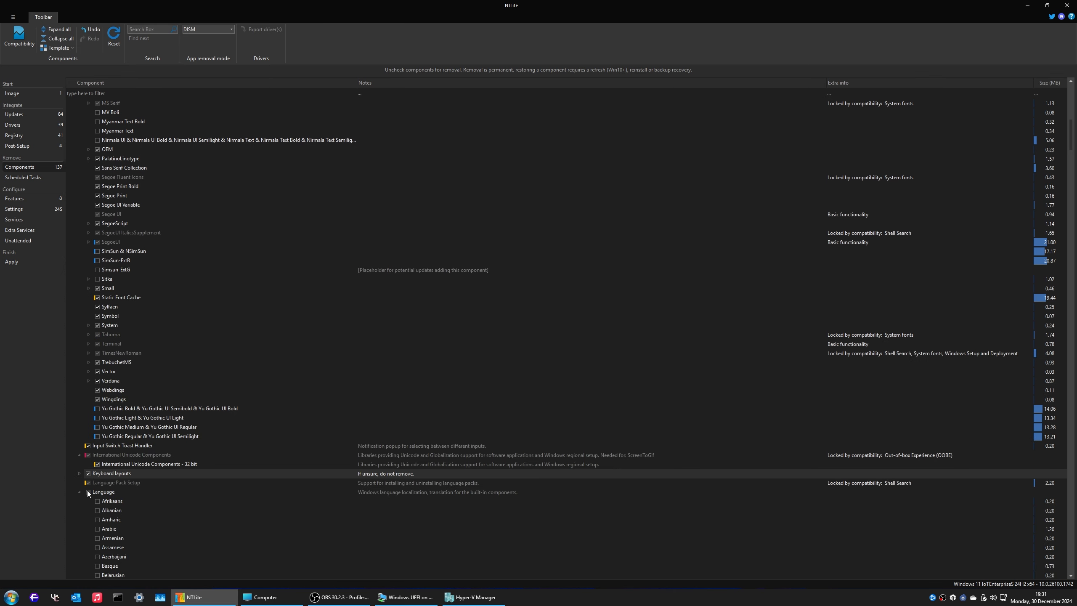
pyautogui.scroll(-13, 88, 491)
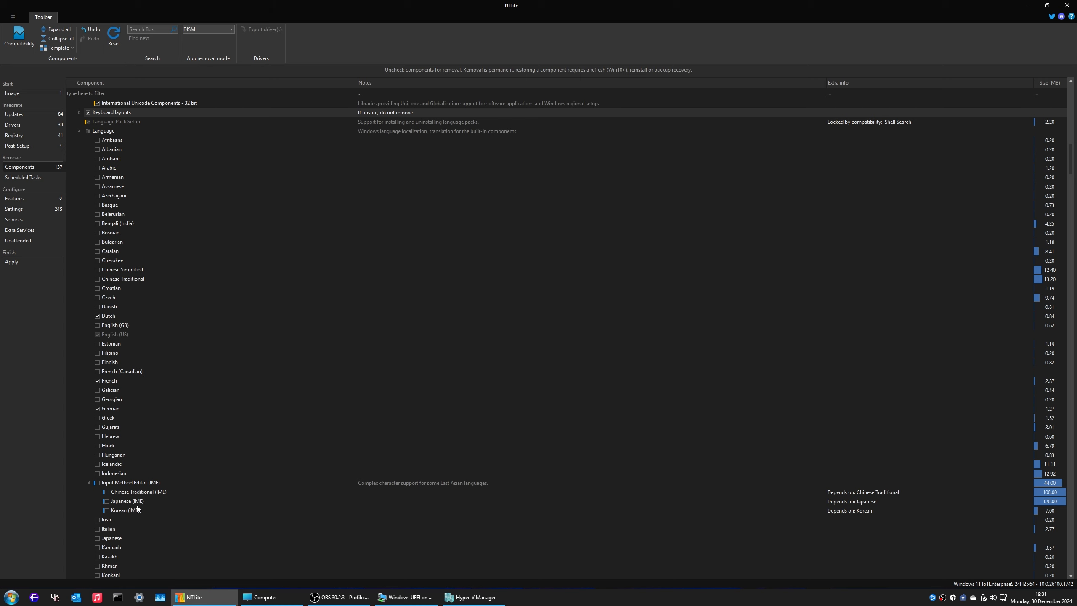
pyautogui.scroll(2, 165, 448)
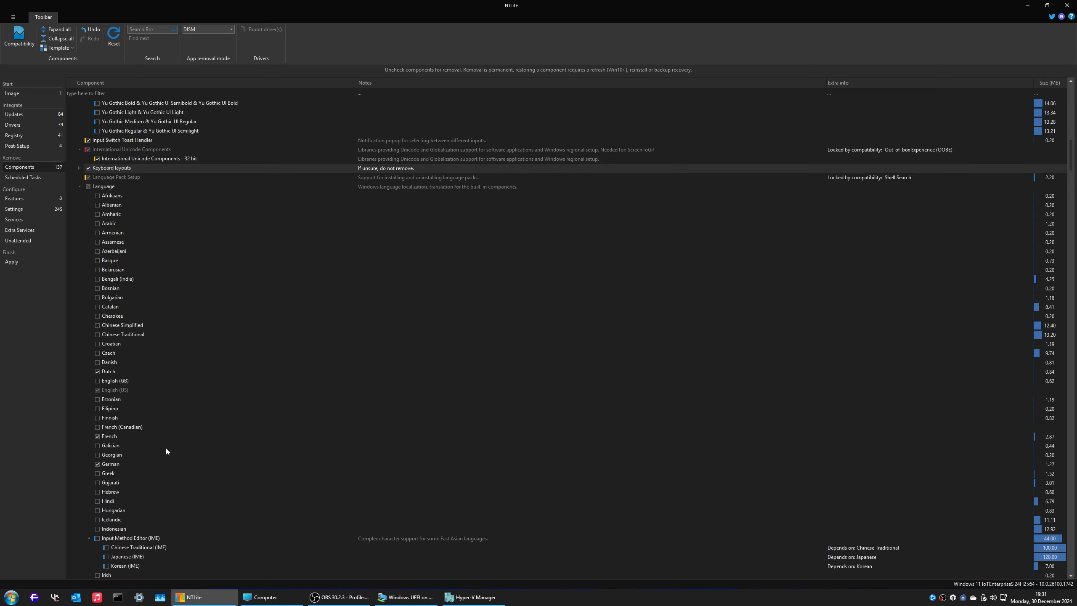
pyautogui.scroll(-2, 110, 397)
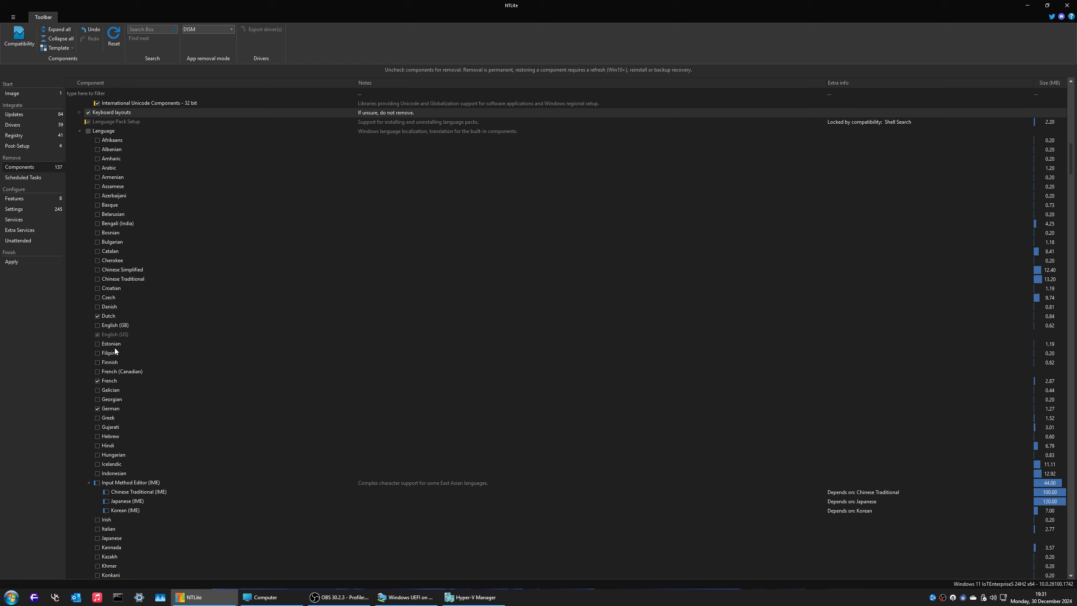
pyautogui.scroll(-3, 135, 490)
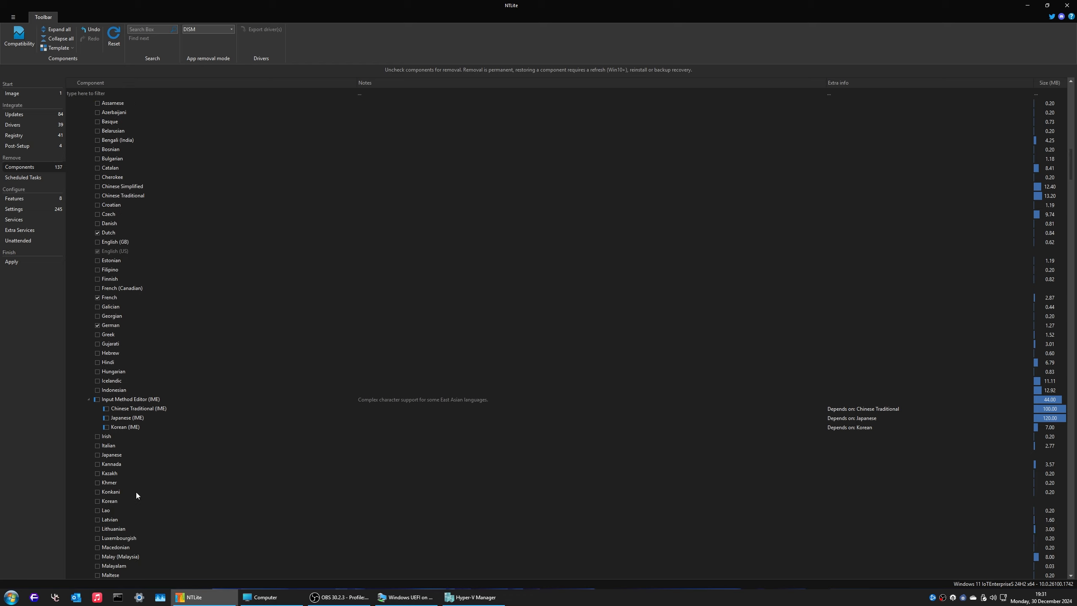
pyautogui.scroll(-9, 135, 491)
pyautogui.scroll(5, 136, 491)
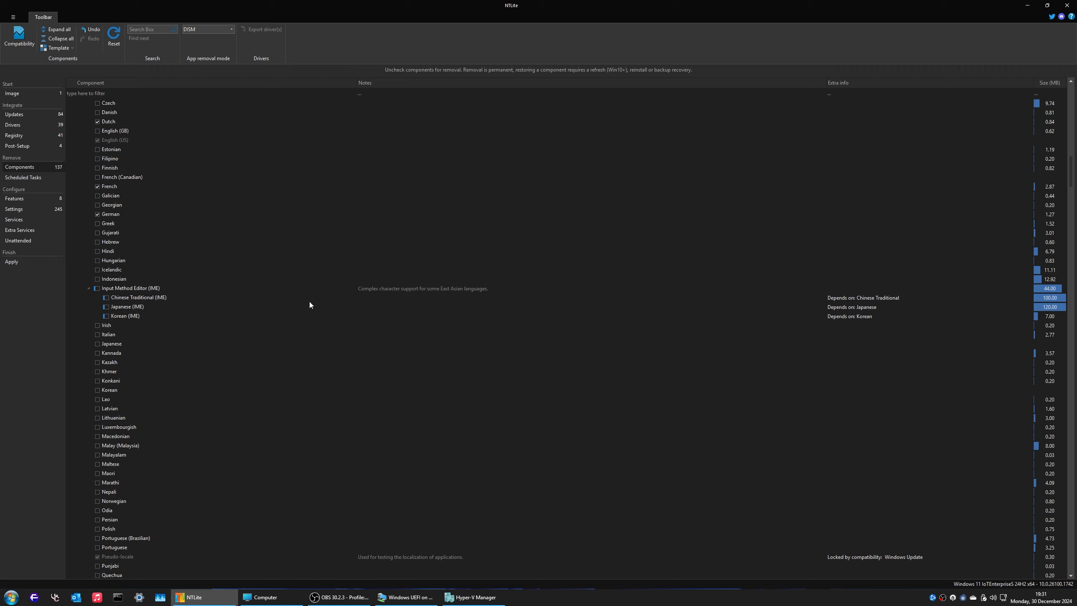
pyautogui.scroll(-13, 180, 381)
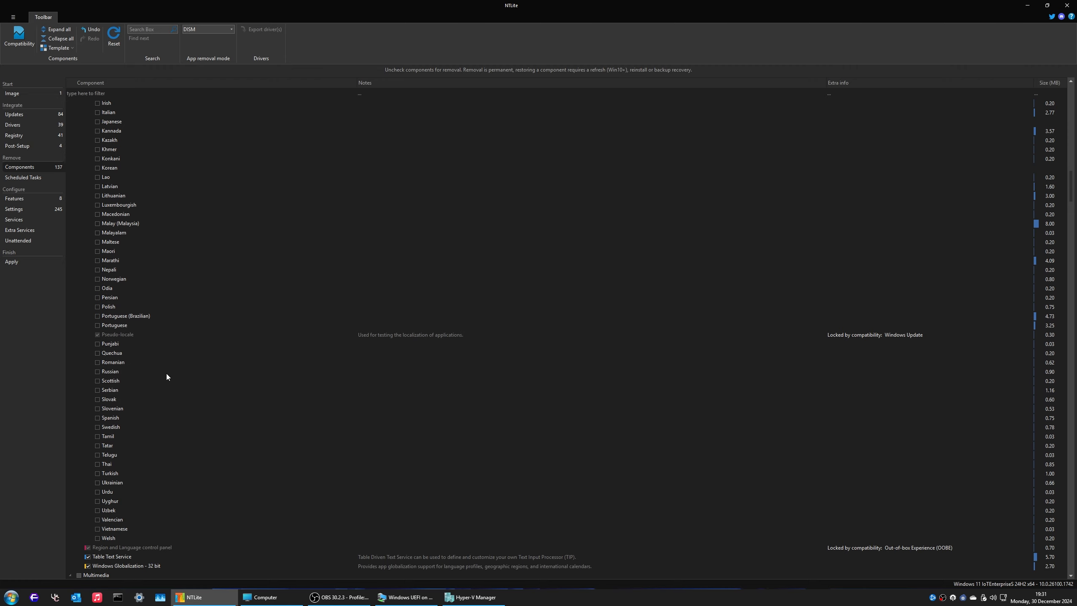
pyautogui.scroll(-3, 166, 384)
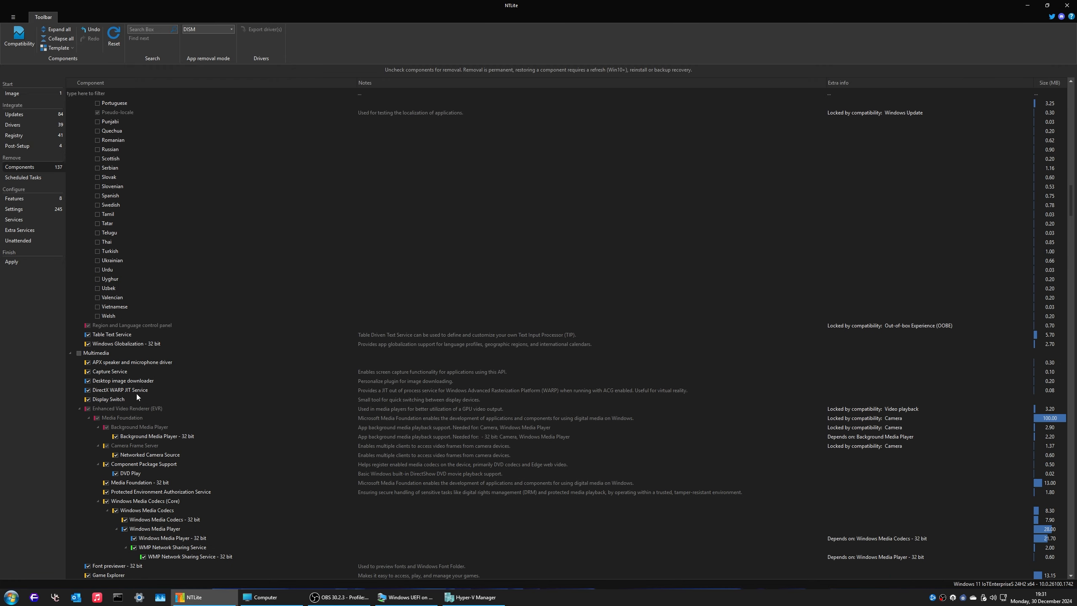
pyautogui.scroll(-8, 97, 384)
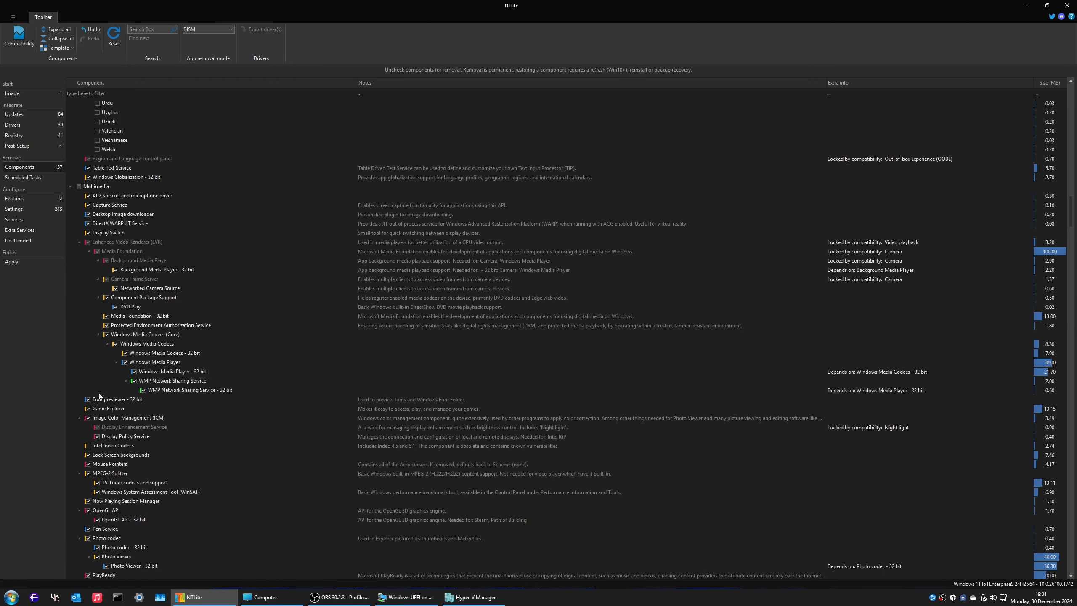
pyautogui.scroll(-5, 120, 405)
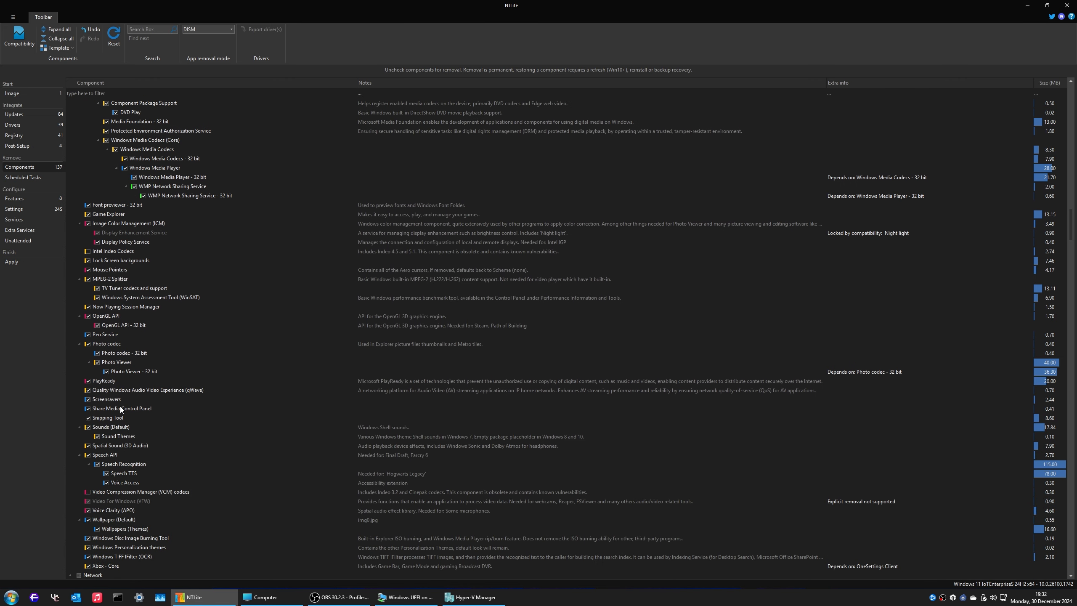
pyautogui.click(103, 251)
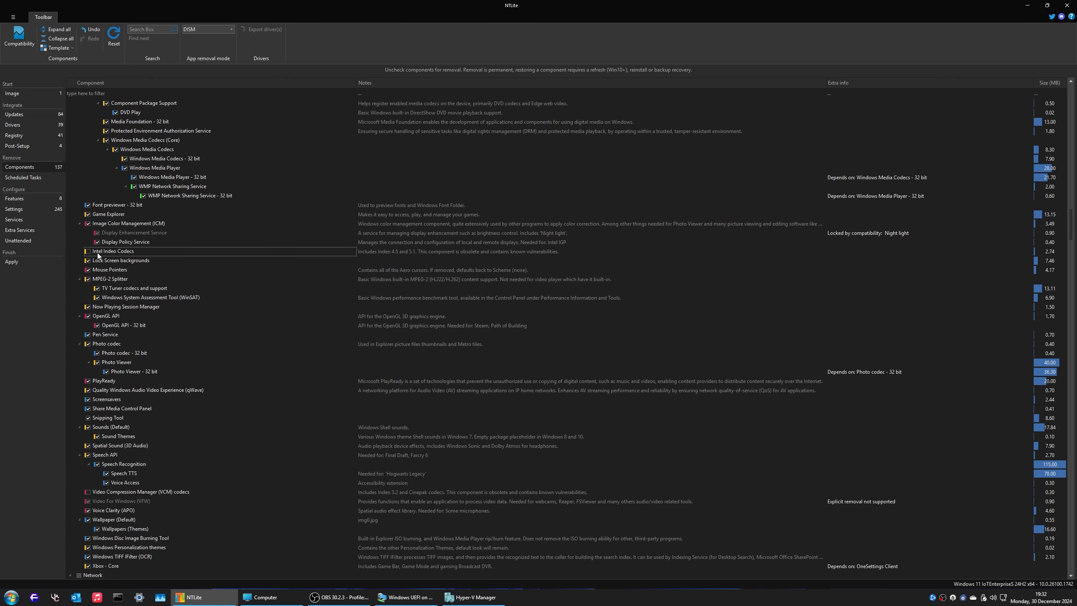
pyautogui.click(502, 253)
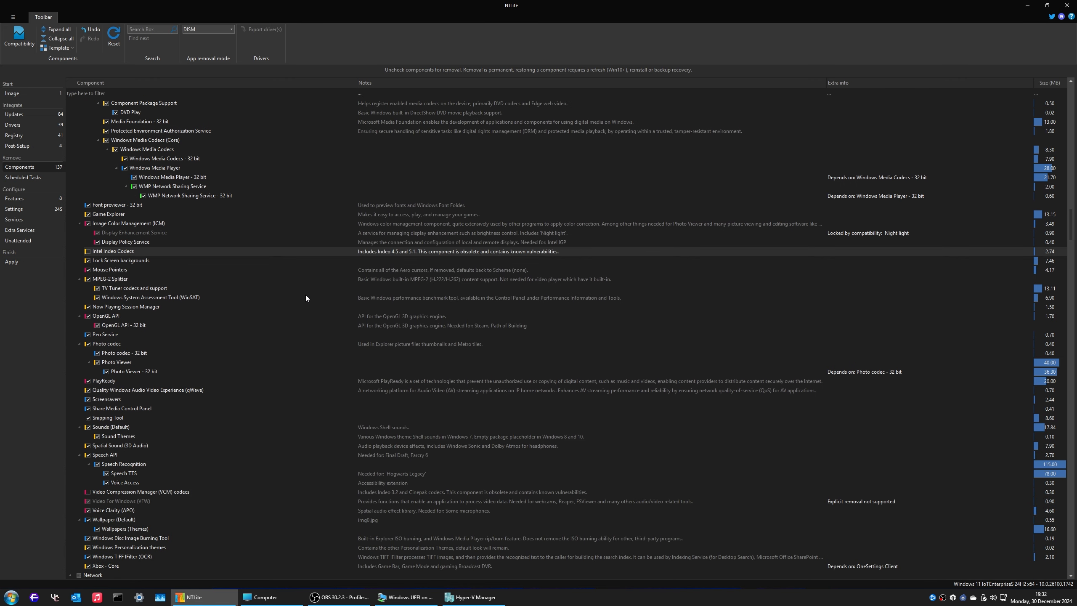
pyautogui.scroll(-6, 347, 309)
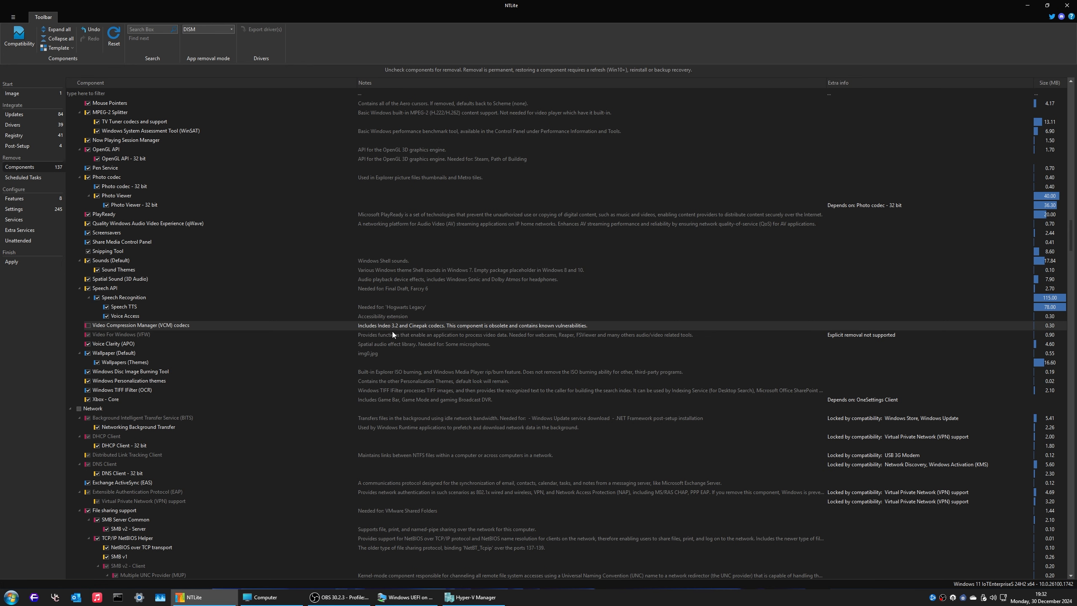
pyautogui.scroll(7, 384, 320)
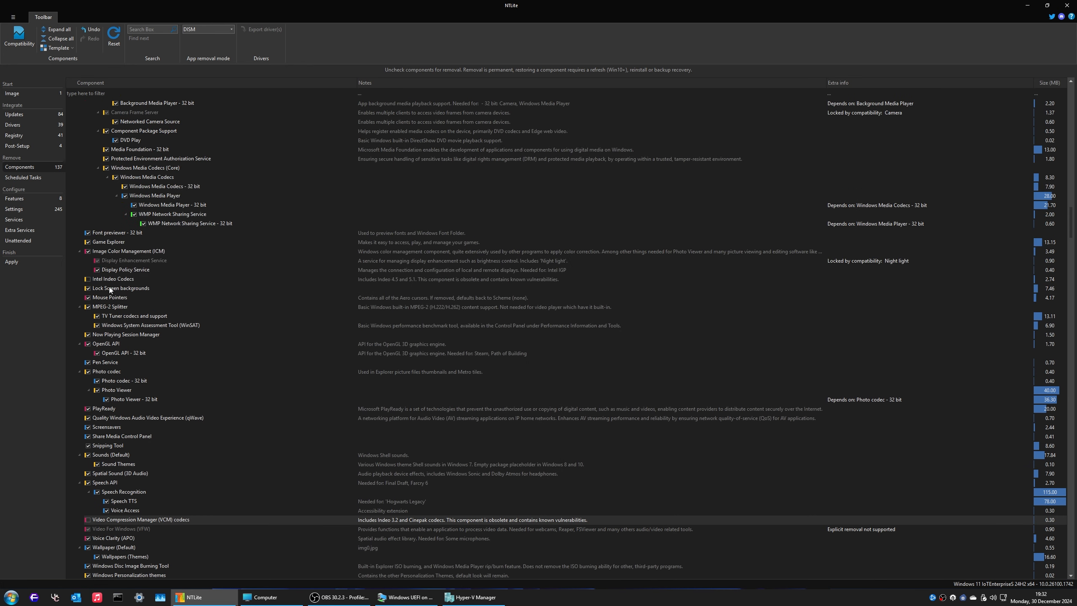
pyautogui.scroll(-9, 389, 405)
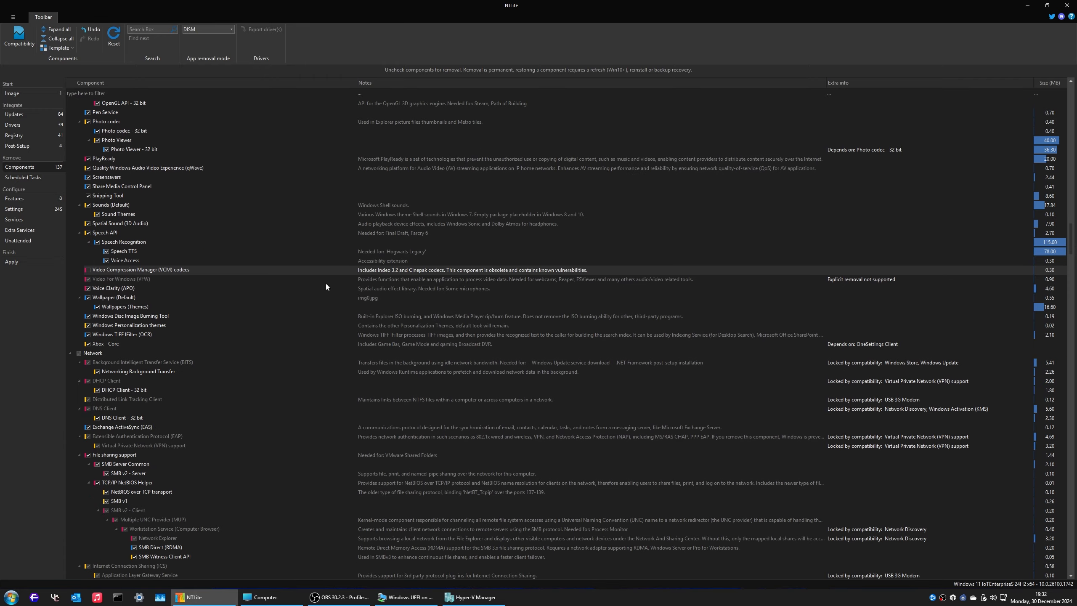
pyautogui.scroll(-8, 172, 473)
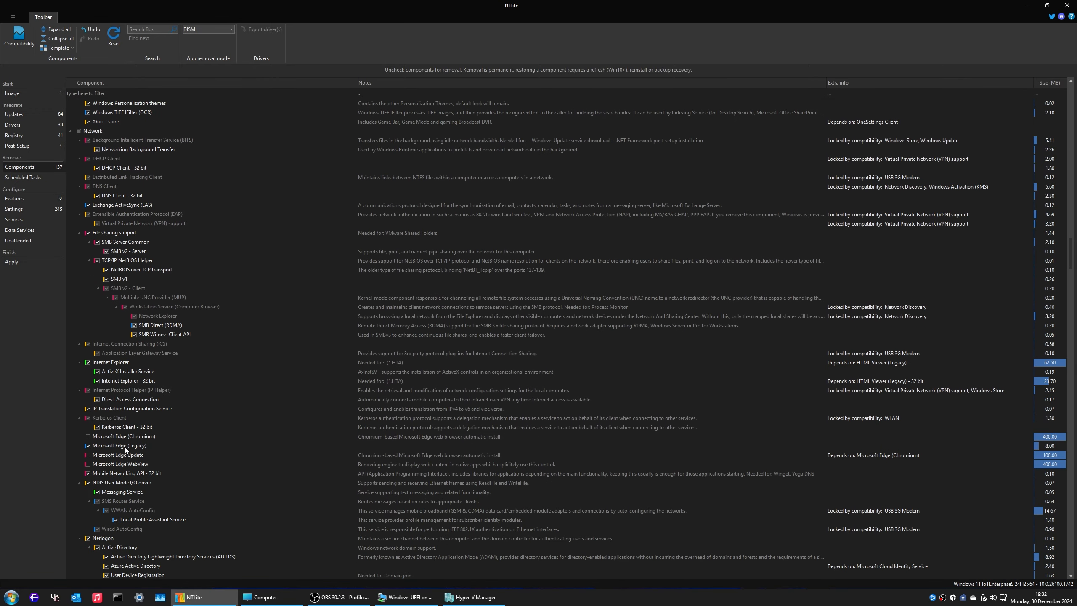
pyautogui.scroll(-5, 125, 448)
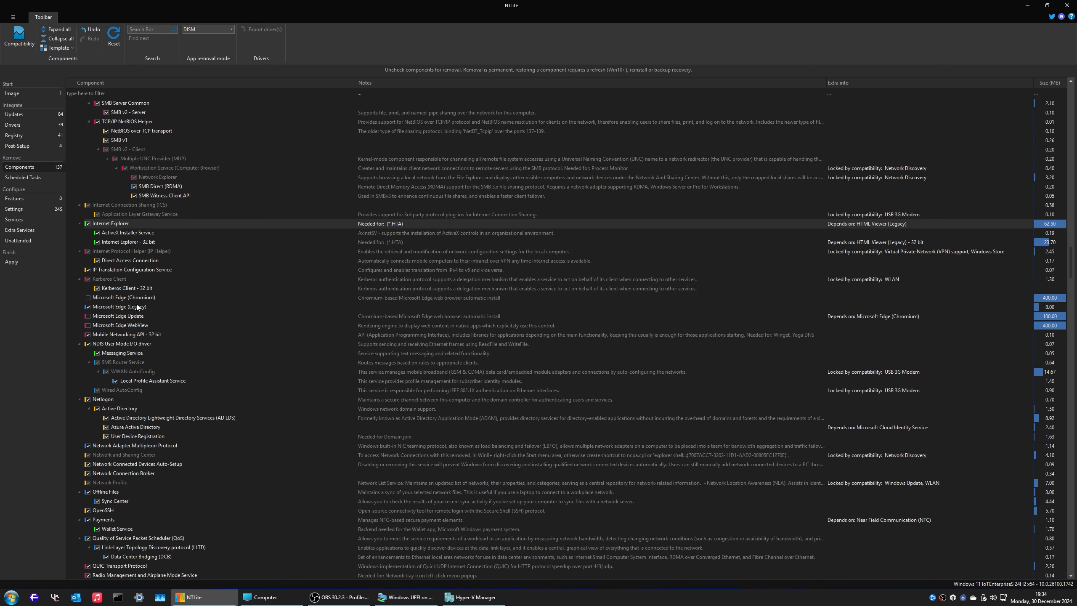
pyautogui.click(373, 298)
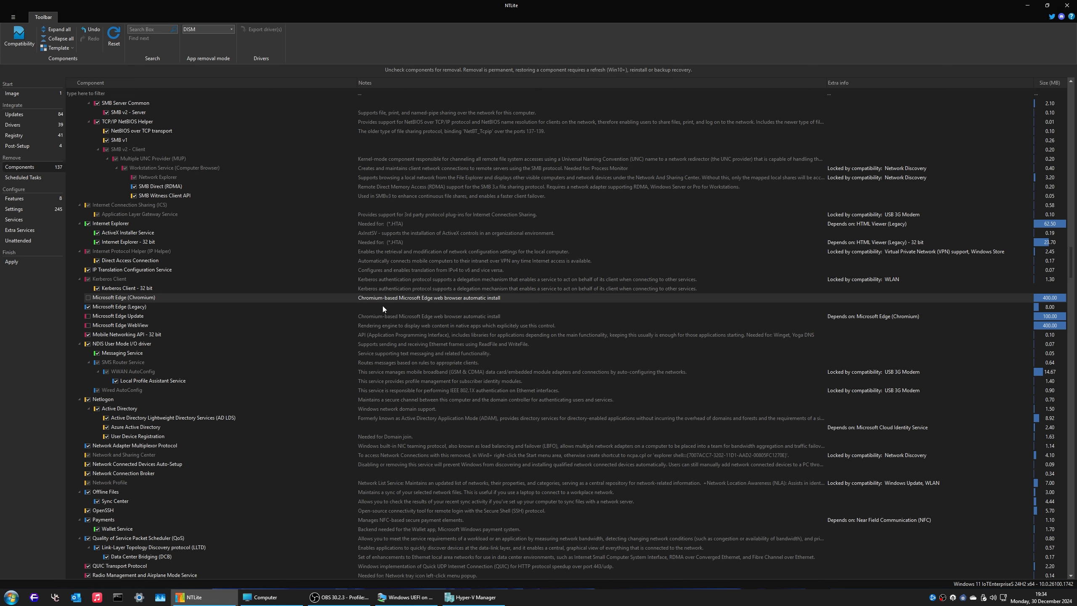
pyautogui.click(384, 305)
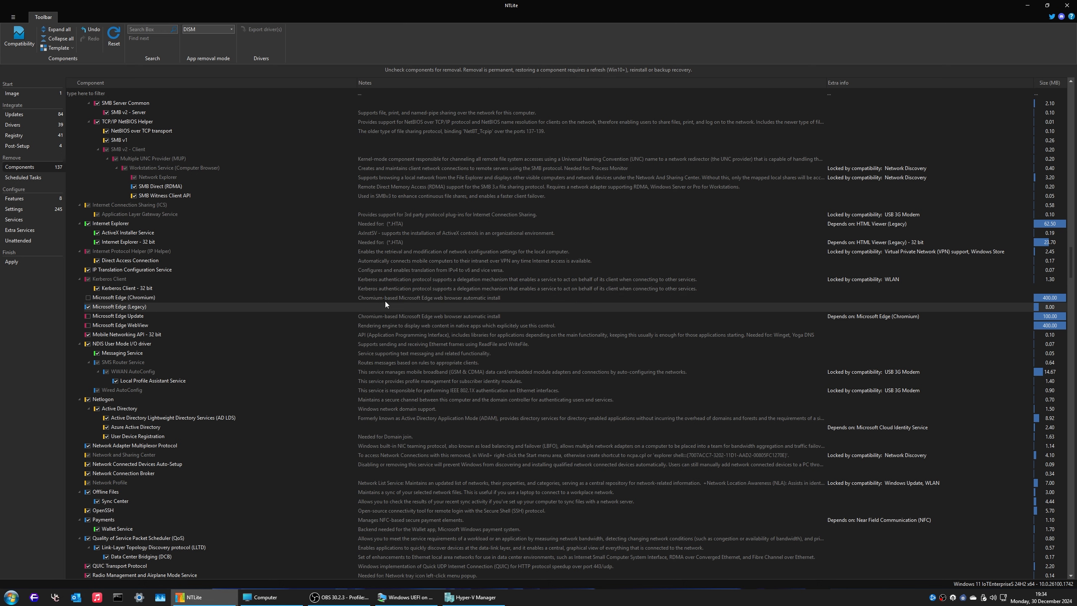
pyautogui.click(348, 325)
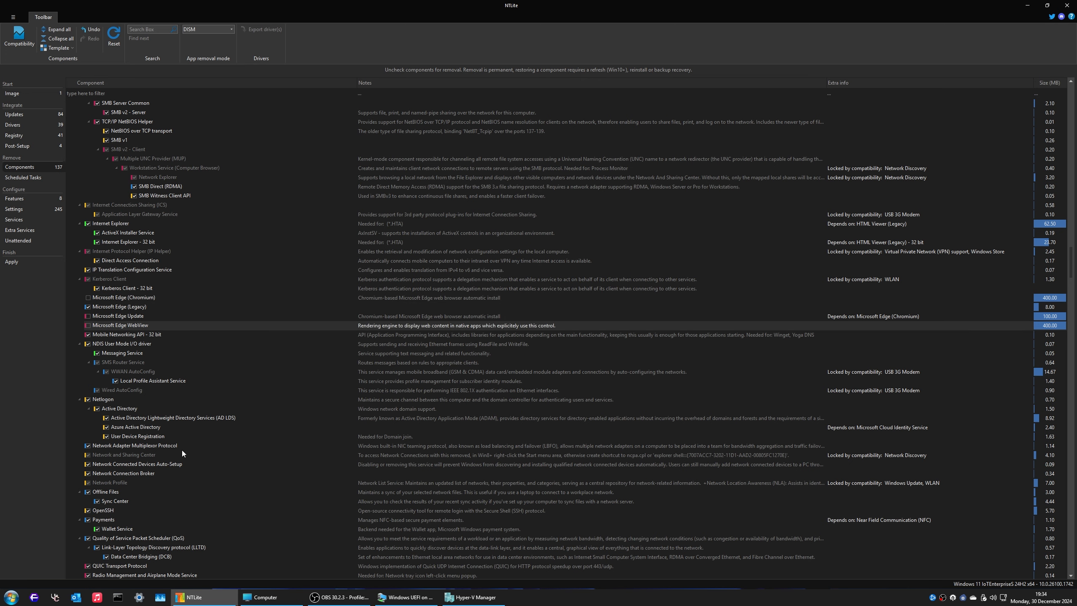
pyautogui.click(179, 93)
pyautogui.write('webv')
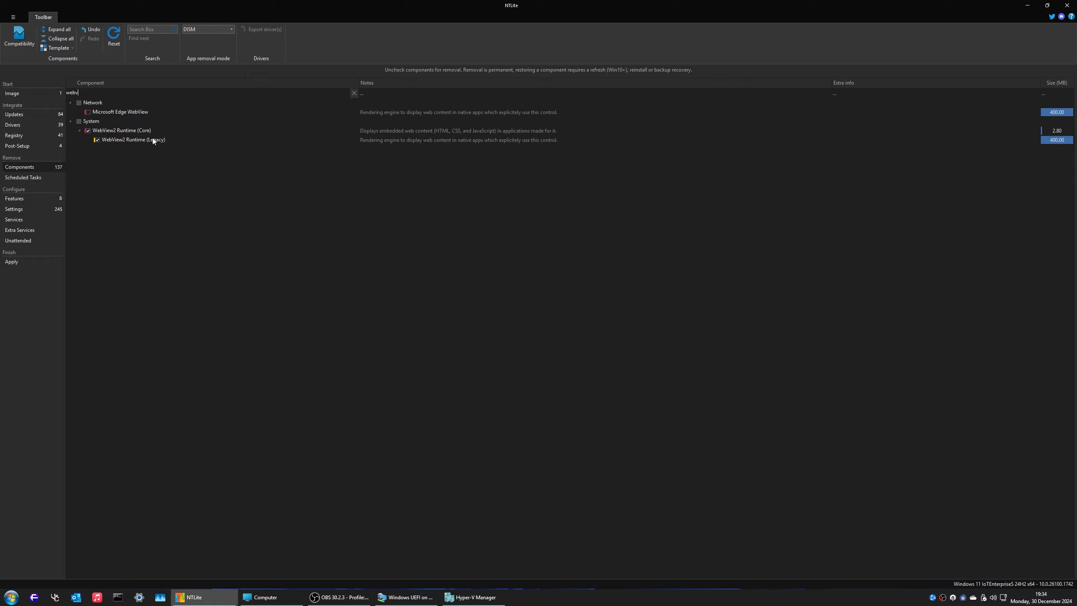
pyautogui.click(354, 93)
pyautogui.scroll(-5, 273, 275)
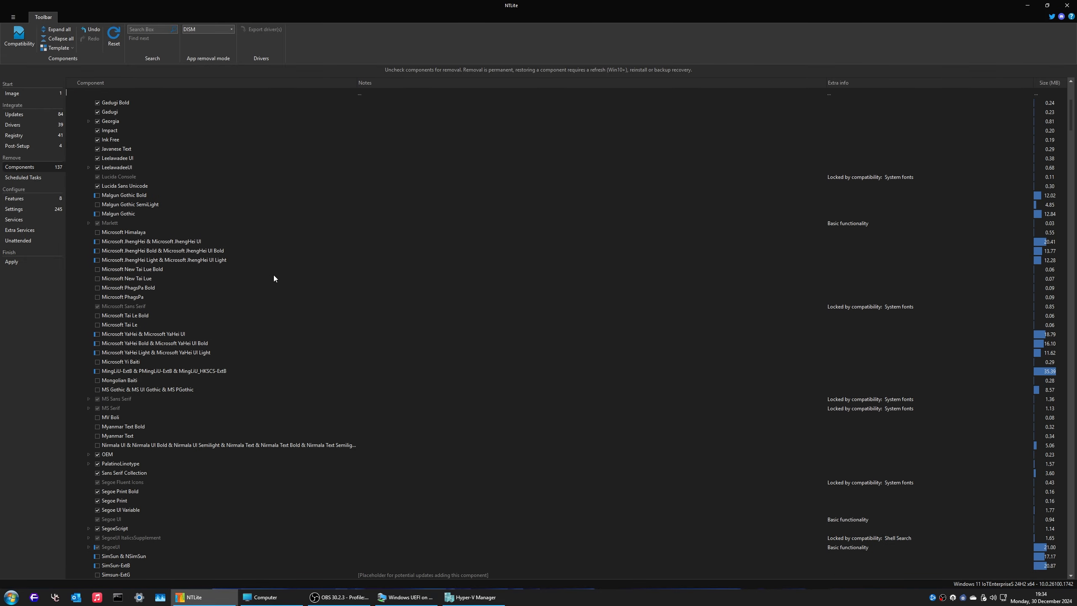
pyautogui.scroll(-20, 279, 215)
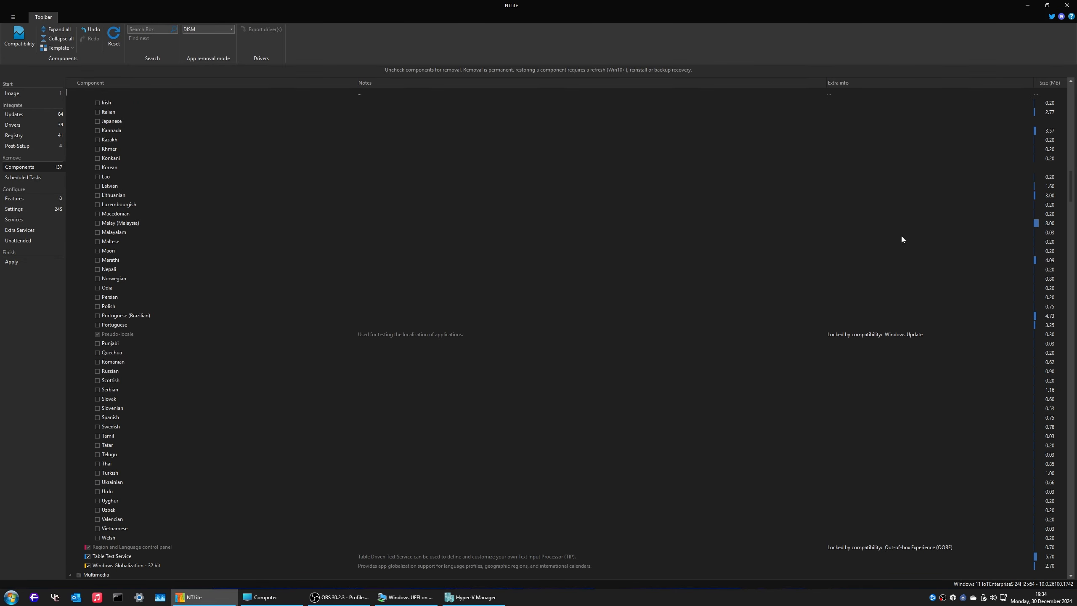
pyautogui.moveTo(1073, 190); pyautogui.dragTo(1017, 528)
pyautogui.write('w')
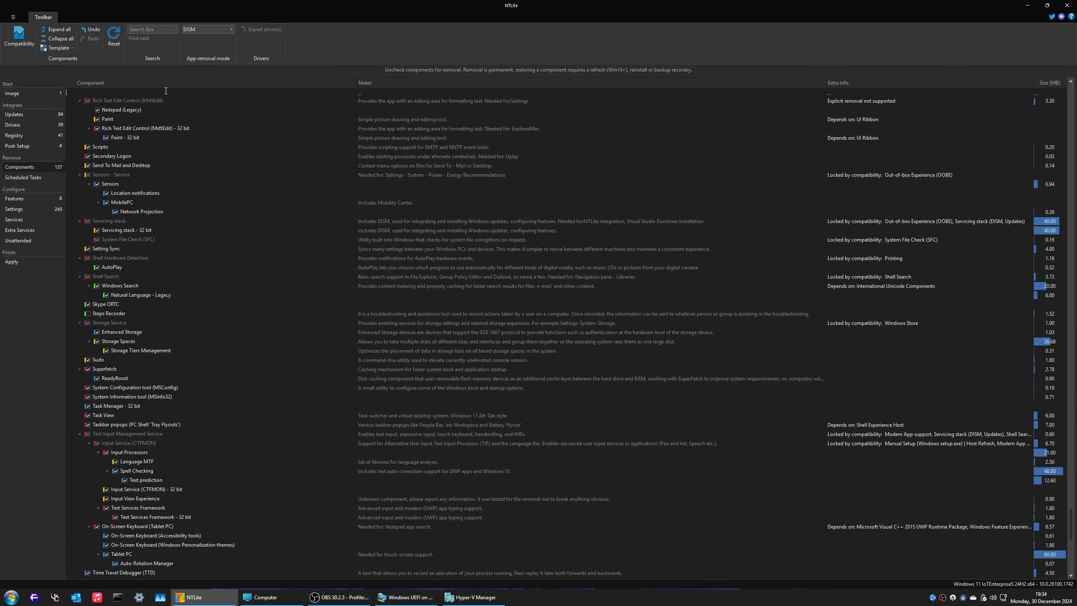
pyautogui.write('in32')
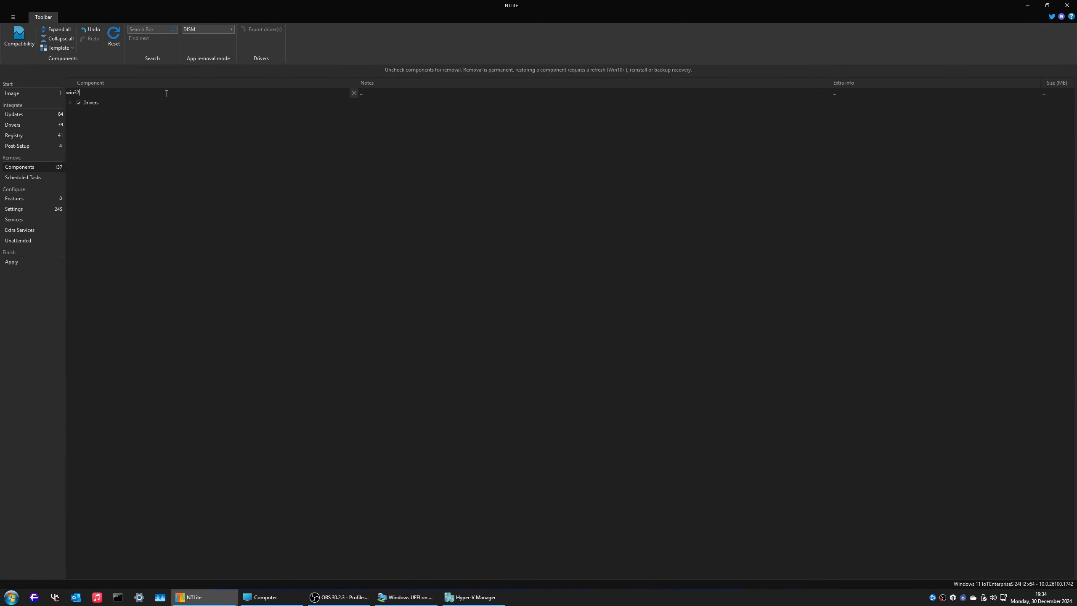
pyautogui.press('BackSpace')
pyautogui.press('BackSpace')
pyautogui.press('BackSpace')
pyautogui.press('BackSpace')
# Step: Collapse the Localization, Multimedia, Network and Remoting and Privacy groups, then scroll through System Apps
pyautogui.click(411, 91)
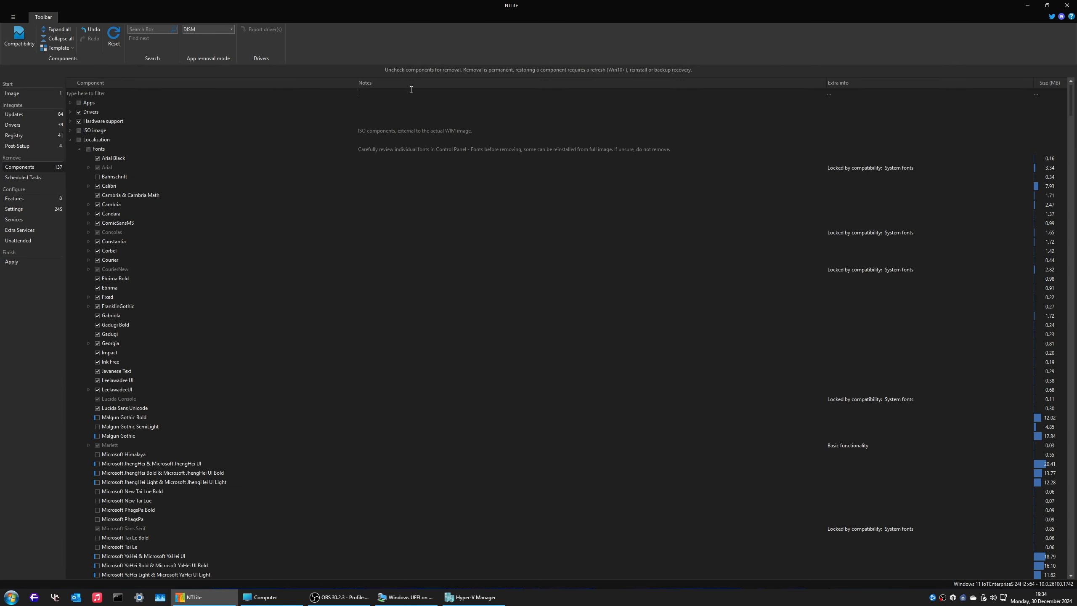
pyautogui.click(70, 140)
pyautogui.click(71, 149)
pyautogui.click(71, 158)
pyautogui.click(70, 167)
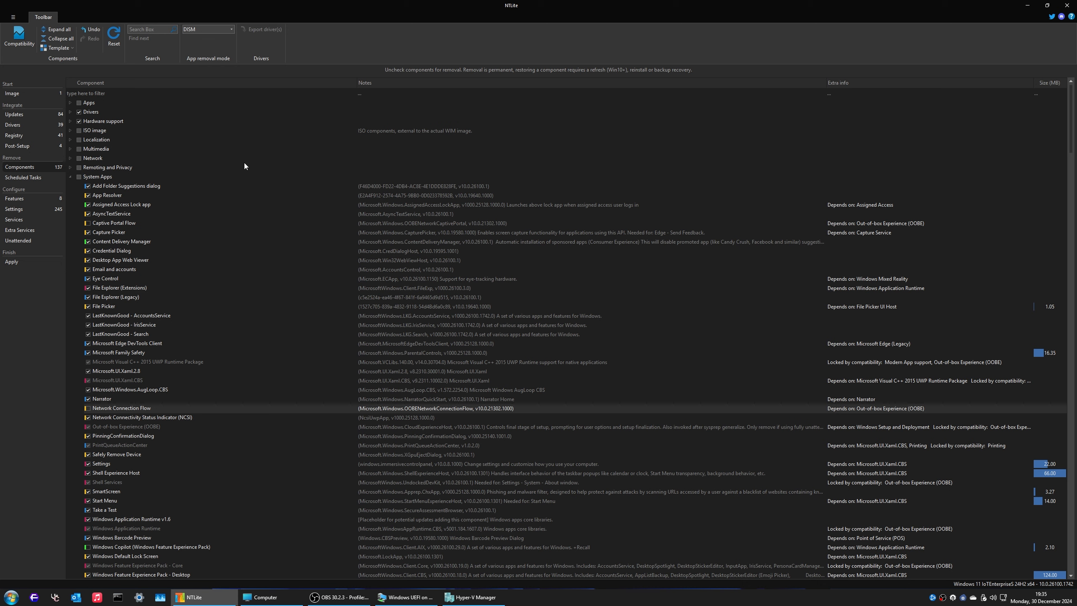
pyautogui.scroll(-10, 209, 307)
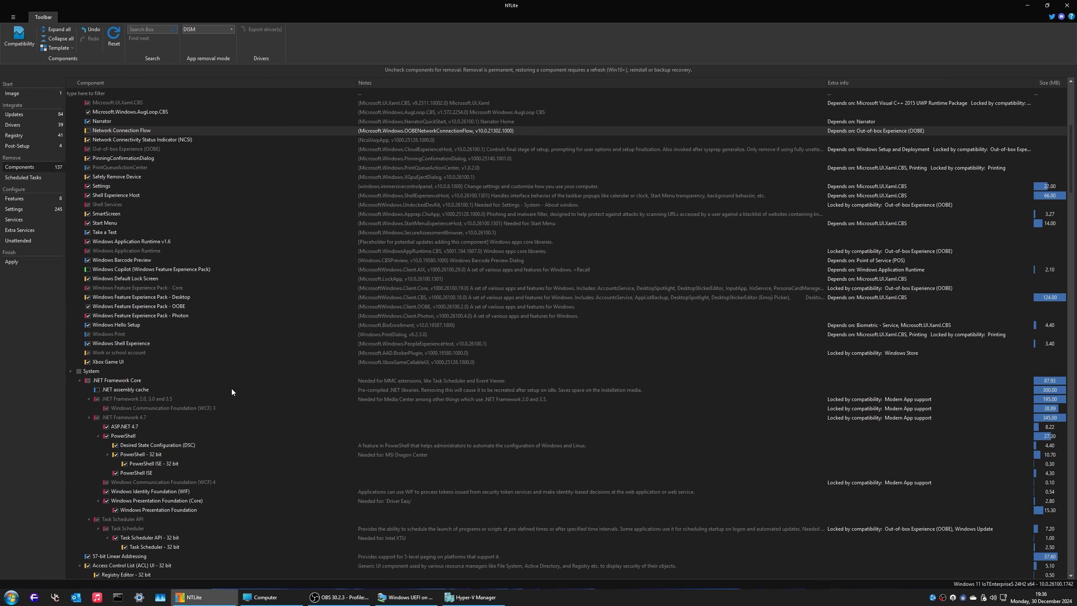
pyautogui.scroll(-9, 143, 407)
pyautogui.scroll(-2, 143, 407)
# Step: Filter components by 'backup' to list entries like Manifest Backup (WinSxS\Backup), then open Scheduled Tasks
pyautogui.click(120, 92)
pyautogui.write('backup')
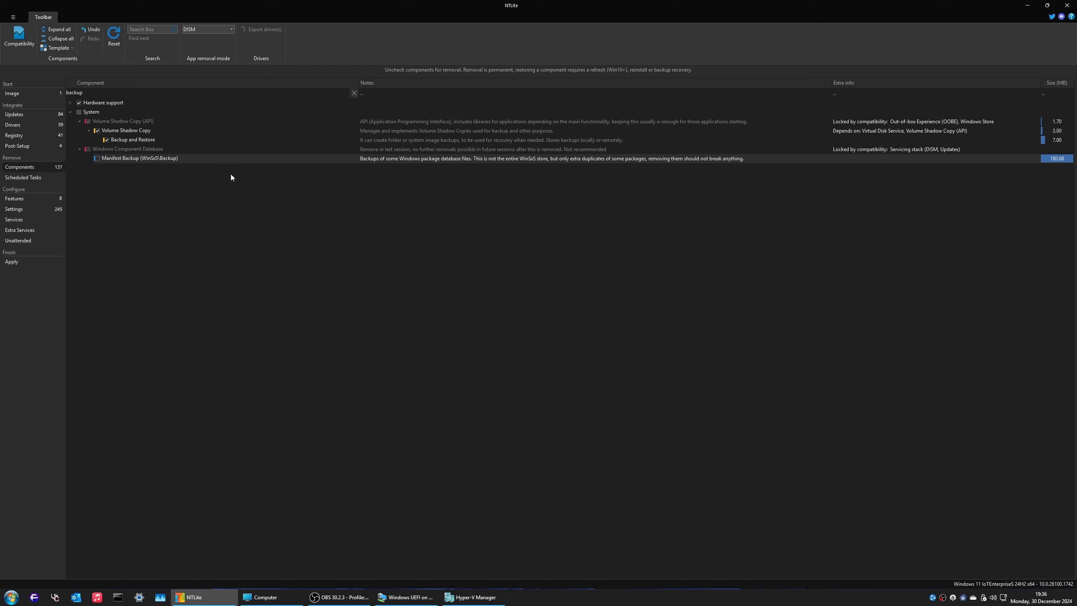
pyautogui.click(36, 178)
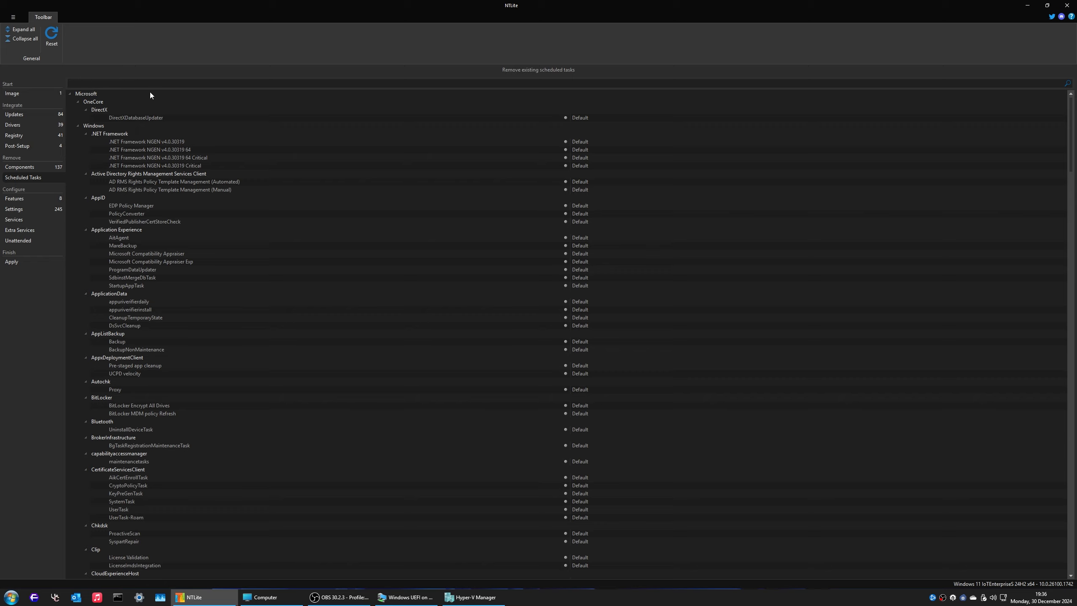
# Step: Filter scheduled tasks by 'fod' to handle the OOBEFodSetup task, glance at Updates, then open Components
pyautogui.write('fod')
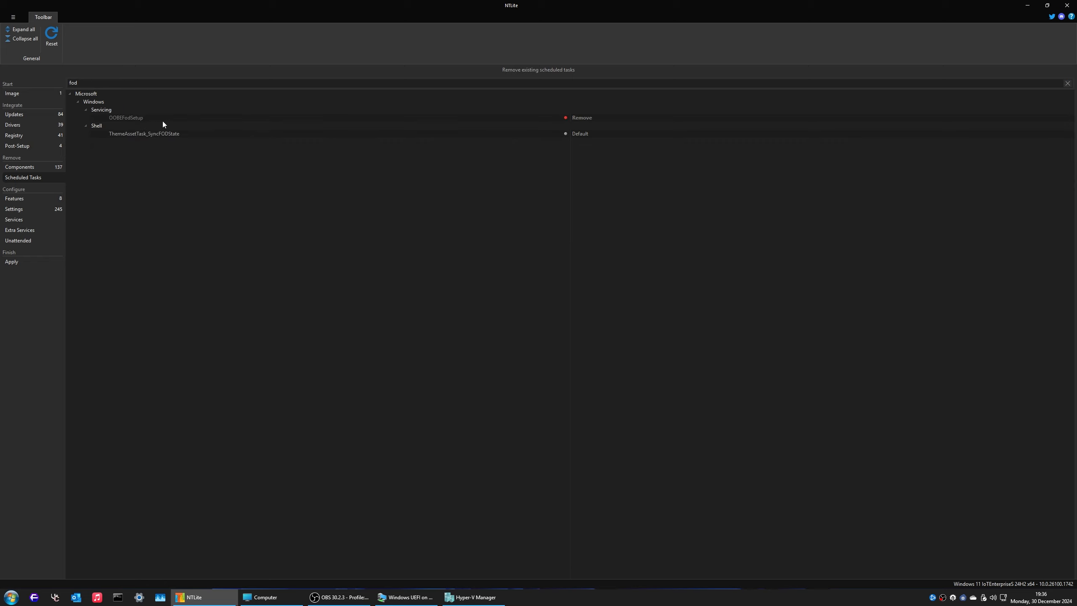
pyautogui.click(494, 117)
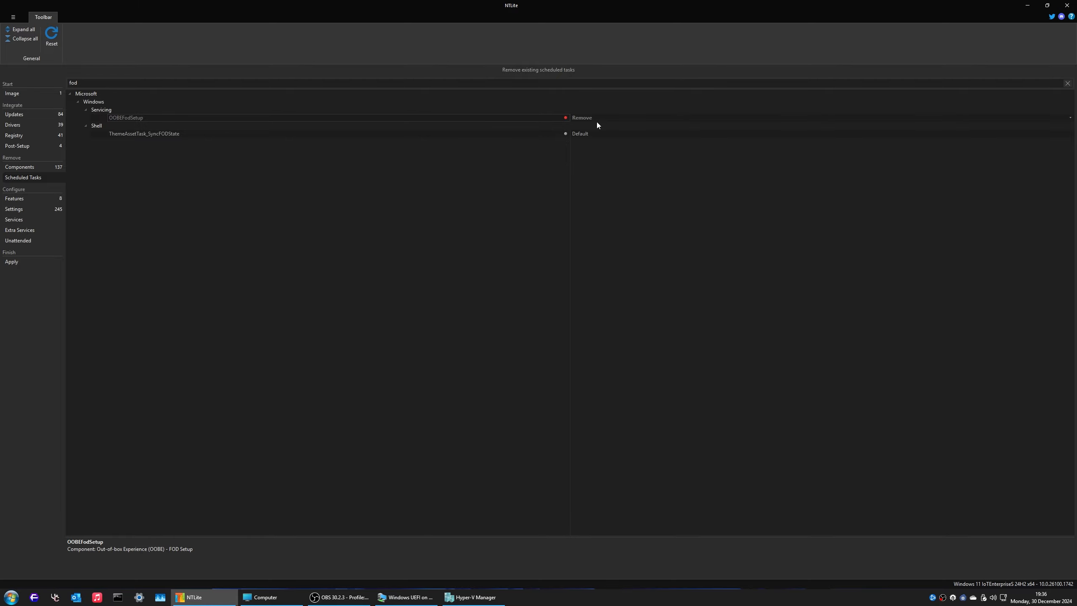
pyautogui.click(36, 115)
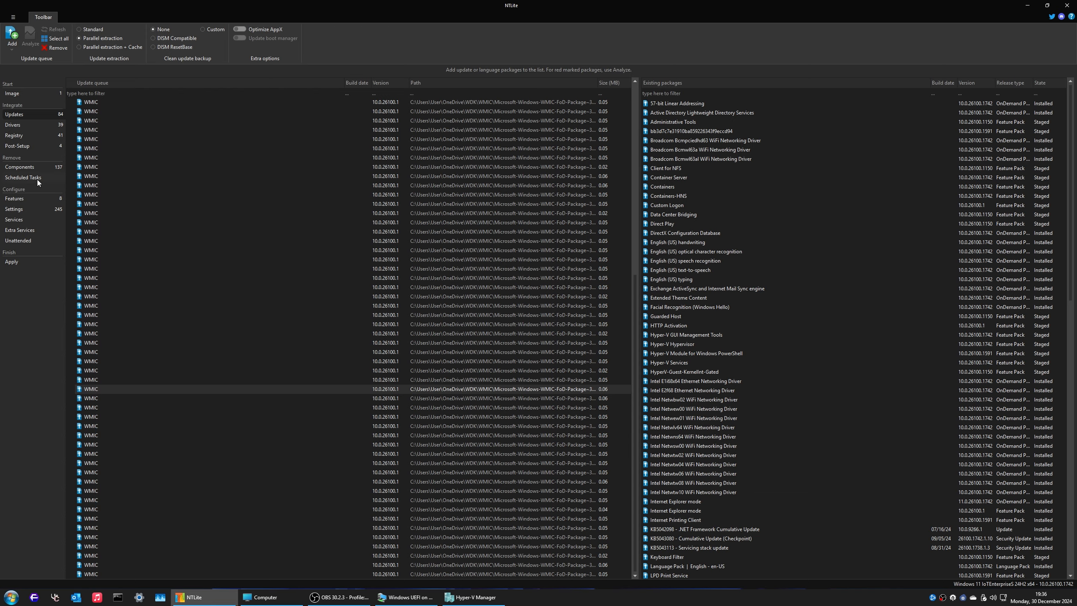
pyautogui.click(35, 177)
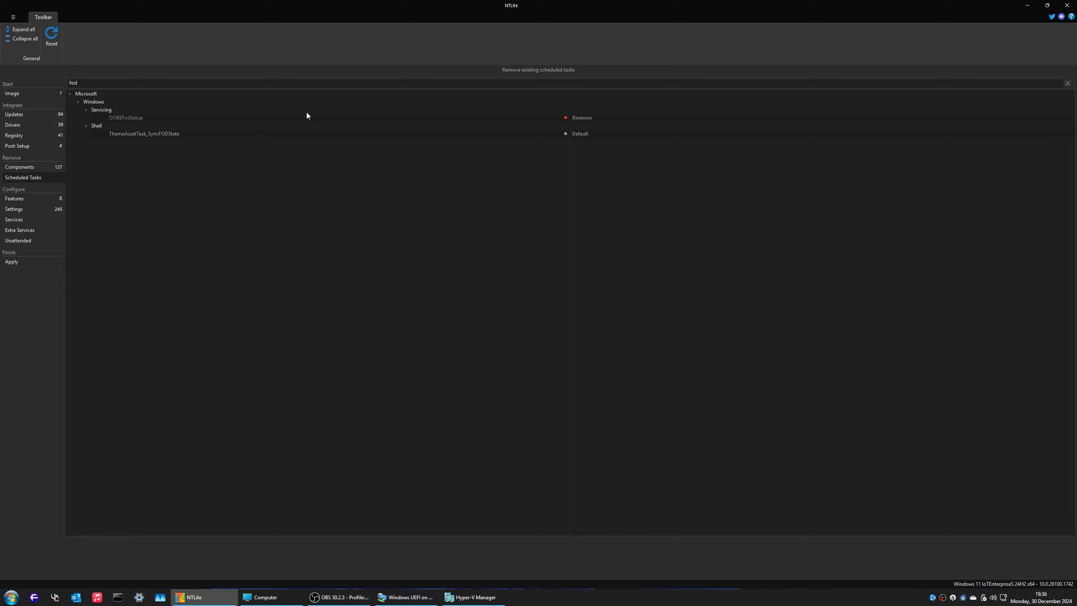
pyautogui.click(25, 166)
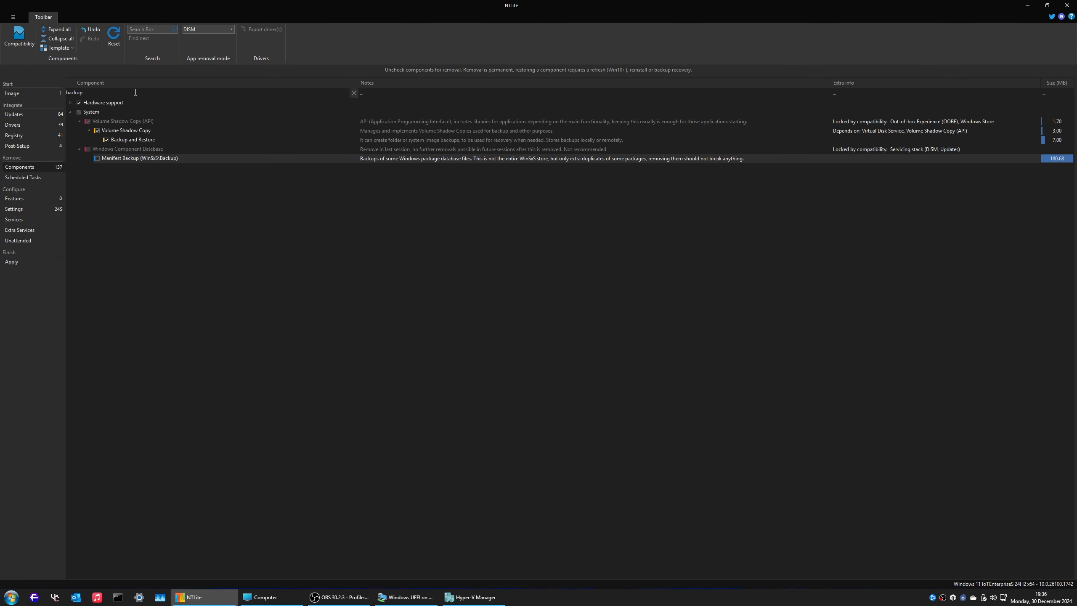
# Step: Replace the component filter with 'fod' to find OOBE - FOD Setup, then revisit the fod-filtered Scheduled Tasks
pyautogui.click(354, 93)
pyautogui.write('f')
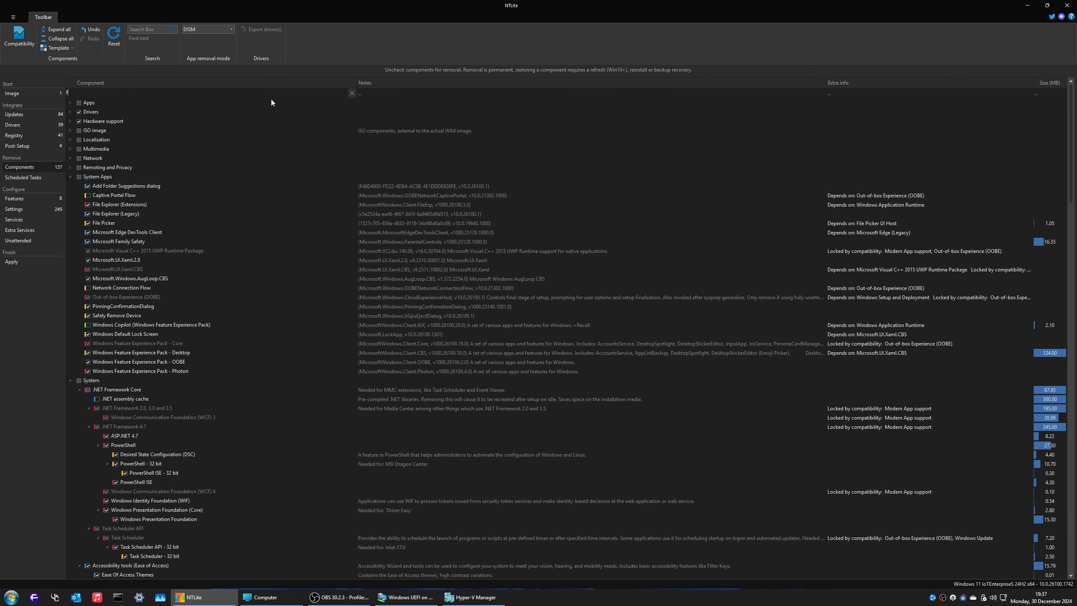
pyautogui.write('osd')
pyautogui.press('BackSpace')
pyautogui.press('BackSpace')
pyautogui.write('d')
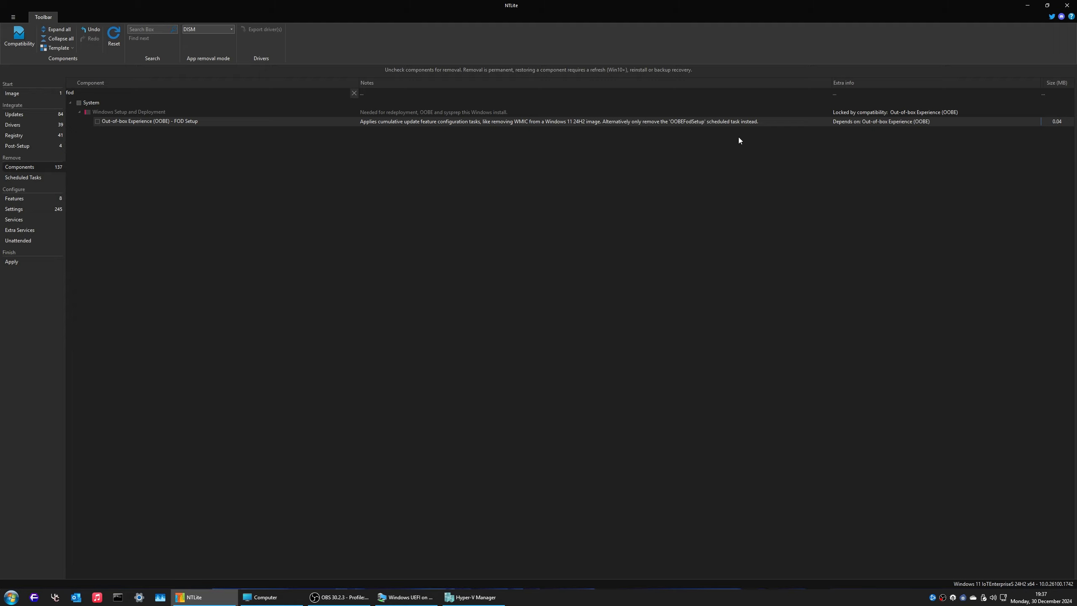
pyautogui.click(24, 178)
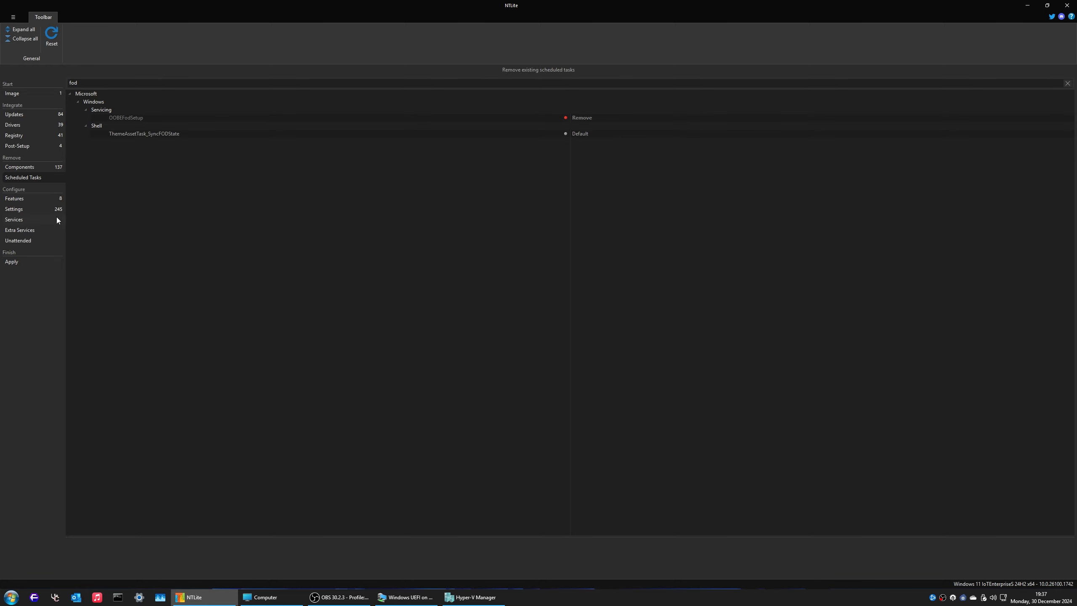
pyautogui.click(28, 201)
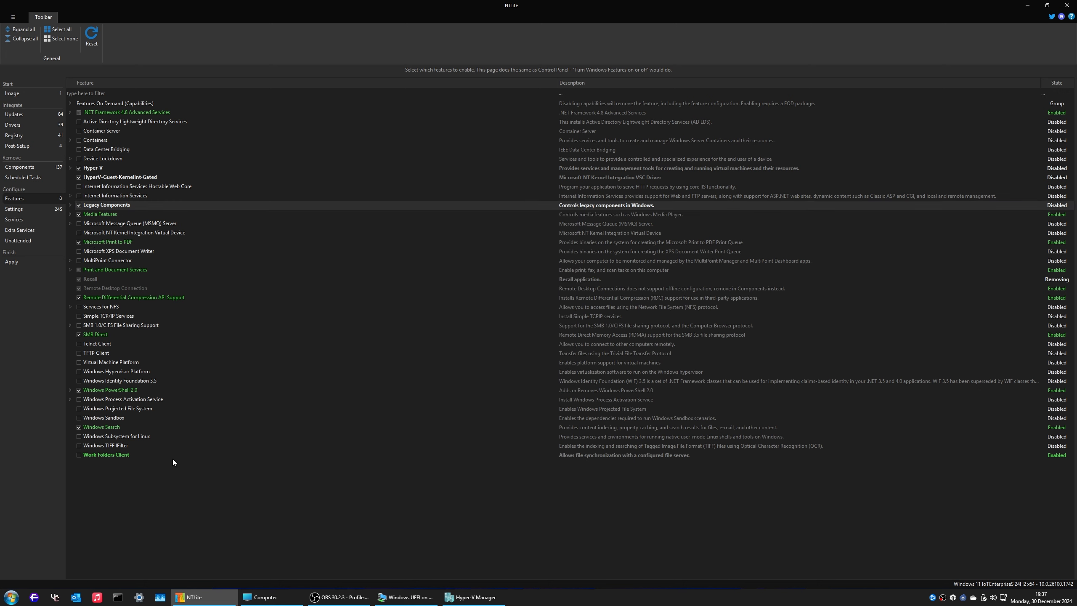
# Step: Review the Windows features list, then move on to the Settings page
pyautogui.click(22, 210)
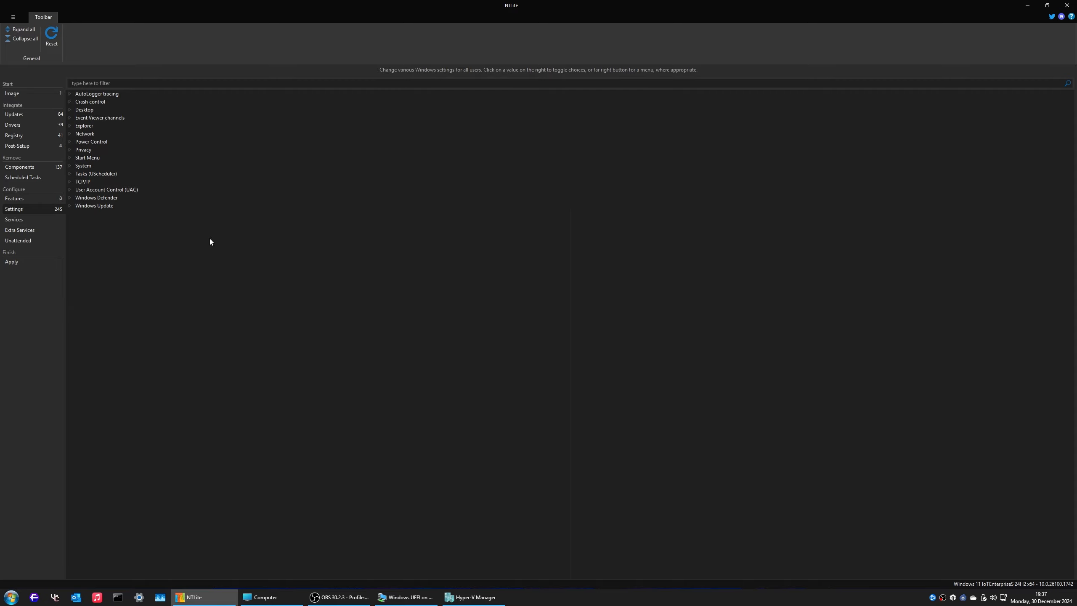
# Step: Expand all settings, then fold AutoLogger tracing, Crash control, Desktop, Event Viewer, Explorer, Network and Power Control
pyautogui.click(22, 30)
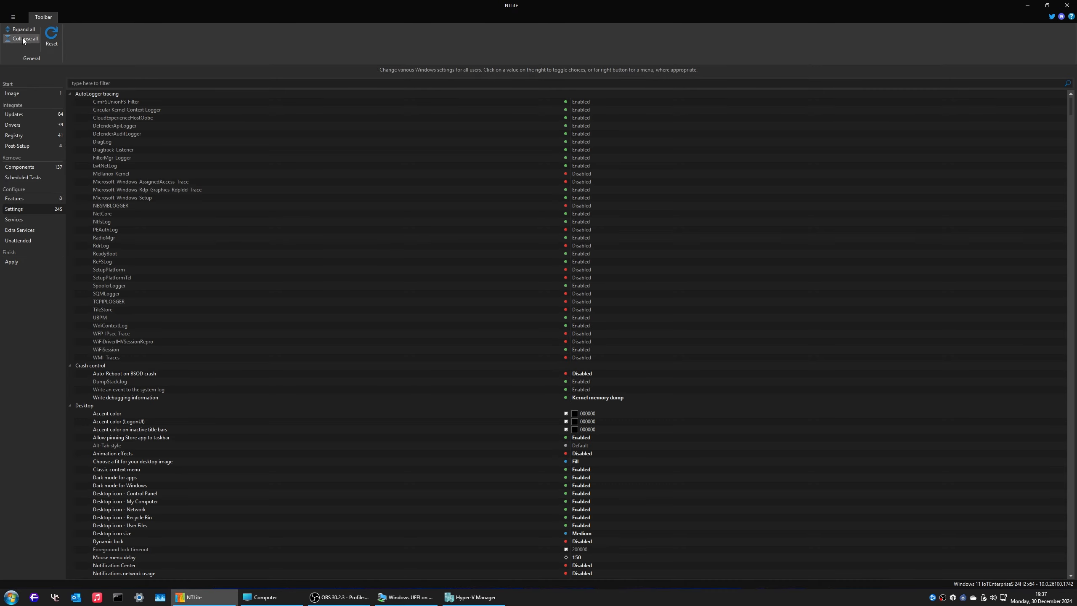
pyautogui.click(69, 93)
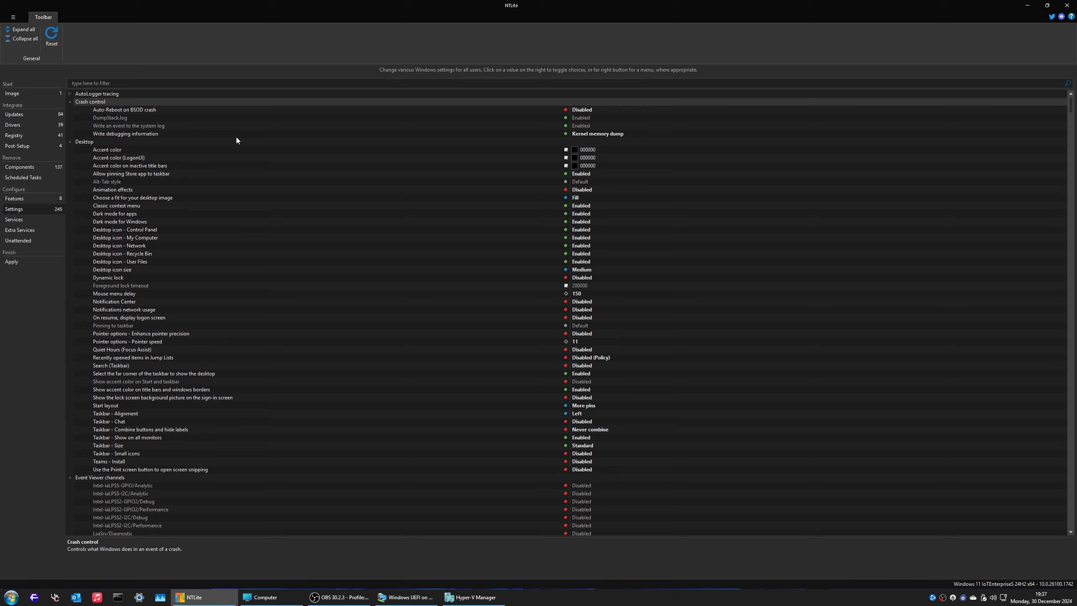
pyautogui.press('Left')
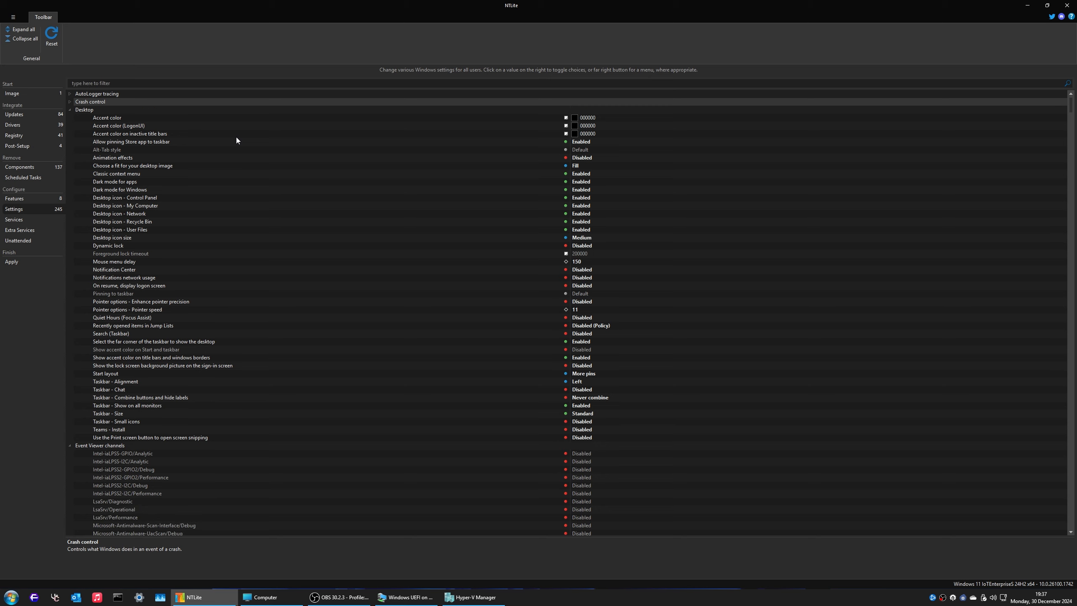
pyautogui.press('Down')
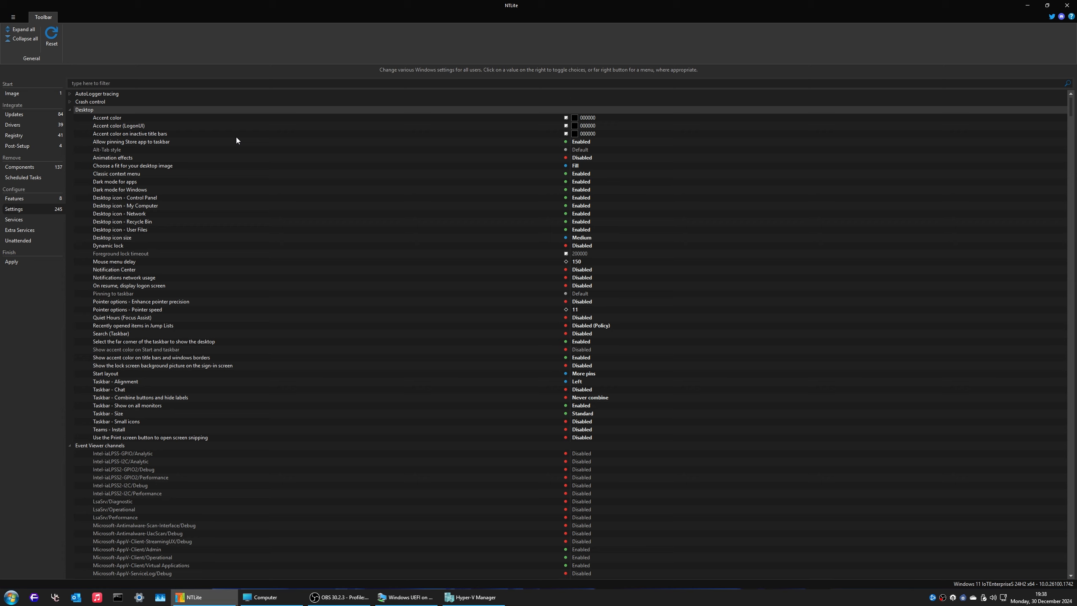
pyautogui.press('Left')
pyautogui.press('Down')
pyautogui.press('Left')
pyautogui.press('Down')
pyautogui.press('Left')
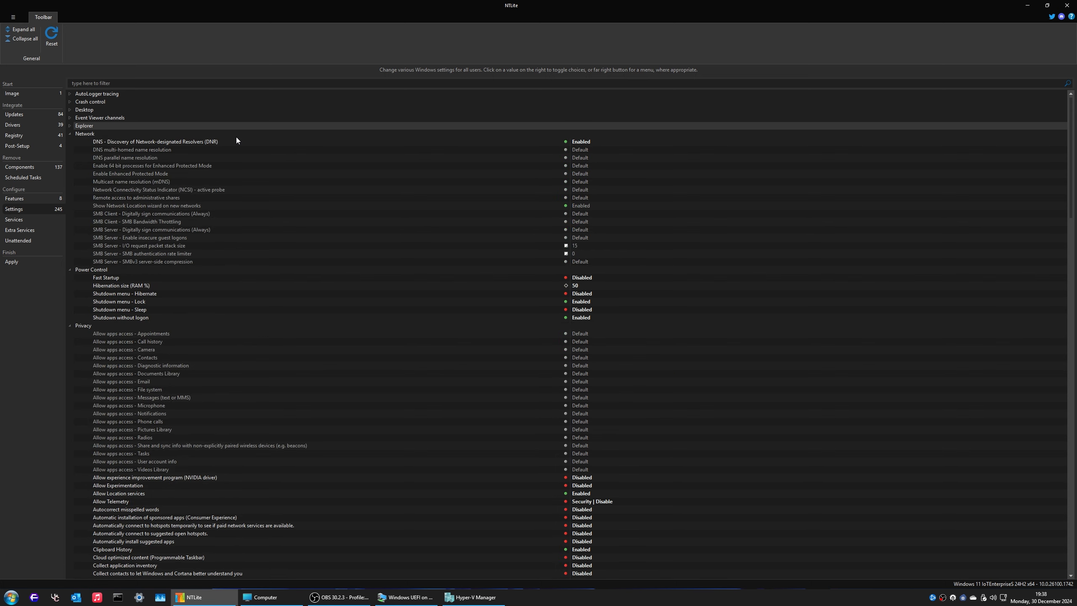
pyautogui.press('Down')
pyautogui.press('Left')
pyautogui.press('Down')
pyautogui.press('Left')
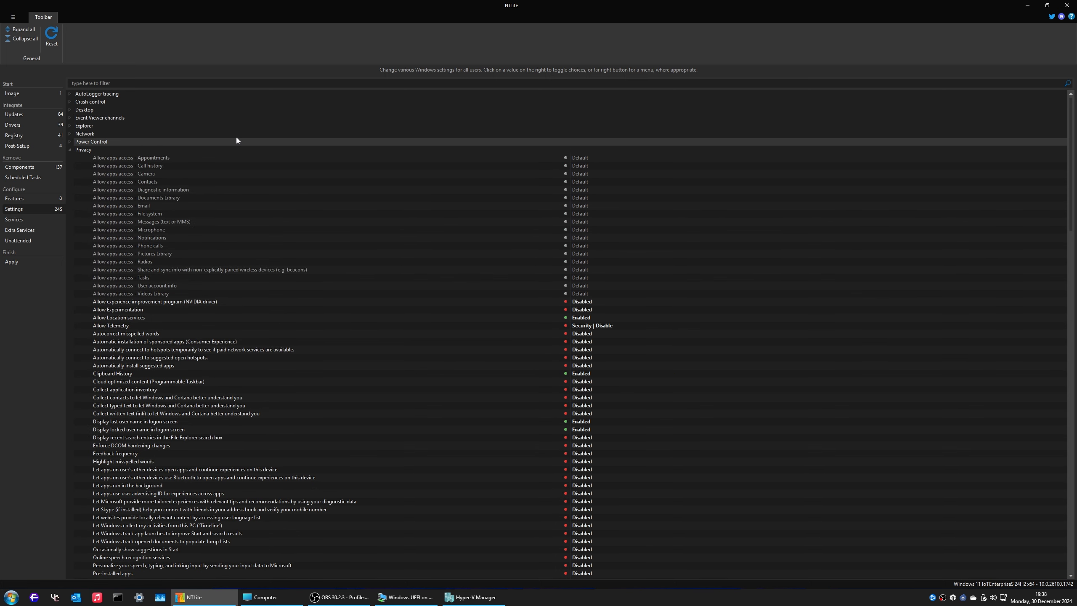
# Step: Step through the Privacy and Start Menu settings, collapsing each group after review
pyautogui.press('Down')
pyautogui.press('Down')
pyautogui.press('Down')
pyautogui.press('Down')
pyautogui.press('Down')
pyautogui.press('Down')
pyautogui.press('Down')
pyautogui.press('Down')
pyautogui.press('Down')
pyautogui.press('Down')
pyautogui.press('Down')
pyautogui.press('Down')
pyautogui.press('Down')
pyautogui.press('Down')
pyautogui.press('Down')
pyautogui.press('Down')
pyautogui.press('Down')
pyautogui.press('Down')
pyautogui.press('Down')
pyautogui.press('Down')
pyautogui.press('Up')
pyautogui.press('Up')
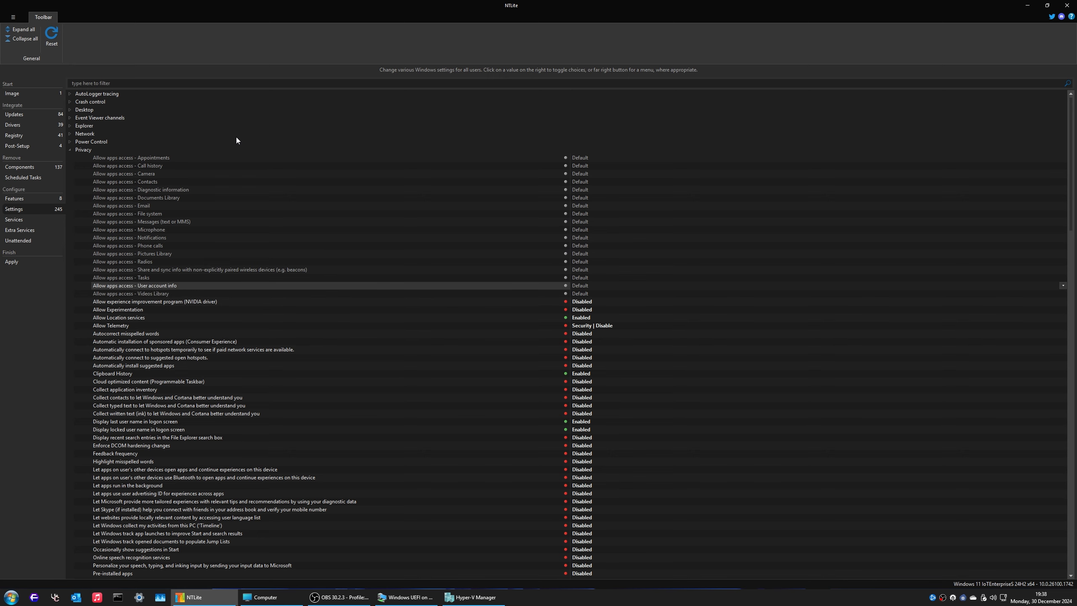
pyautogui.press('Up')
pyautogui.press('Up')
pyautogui.press('Up')
pyautogui.press('Up')
pyautogui.press('Up')
pyautogui.press('Up')
pyautogui.press('Up')
pyautogui.press('Up')
pyautogui.press('Up')
pyautogui.press('Up')
pyautogui.press('Up')
pyautogui.press('Up')
pyautogui.press('Up')
pyautogui.press('Up')
pyautogui.press('Up')
pyautogui.press('Up')
pyautogui.press('Up')
pyautogui.press('Left')
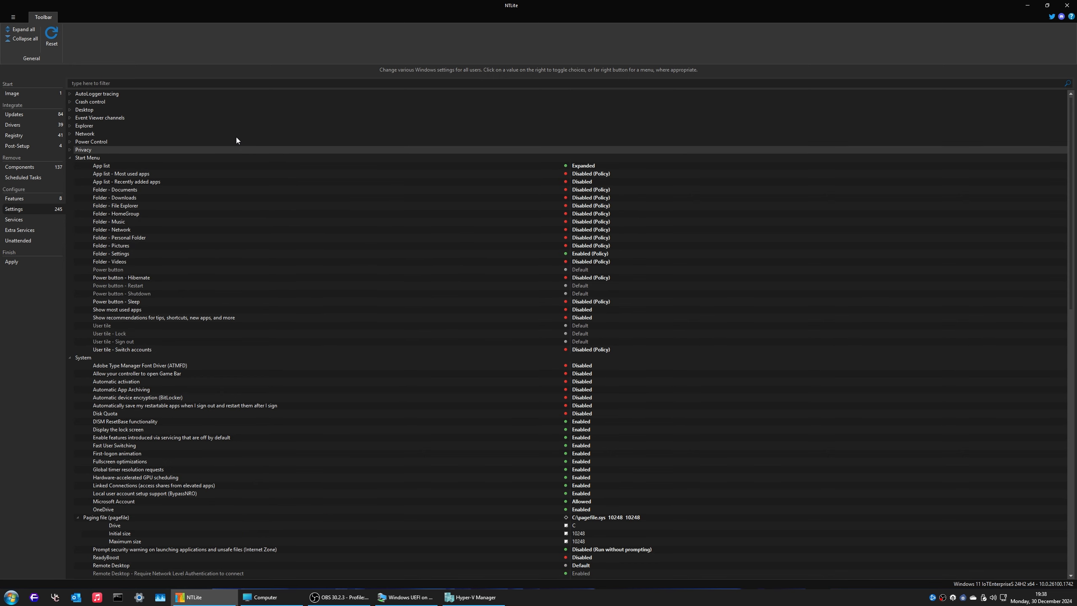
pyautogui.press('Down')
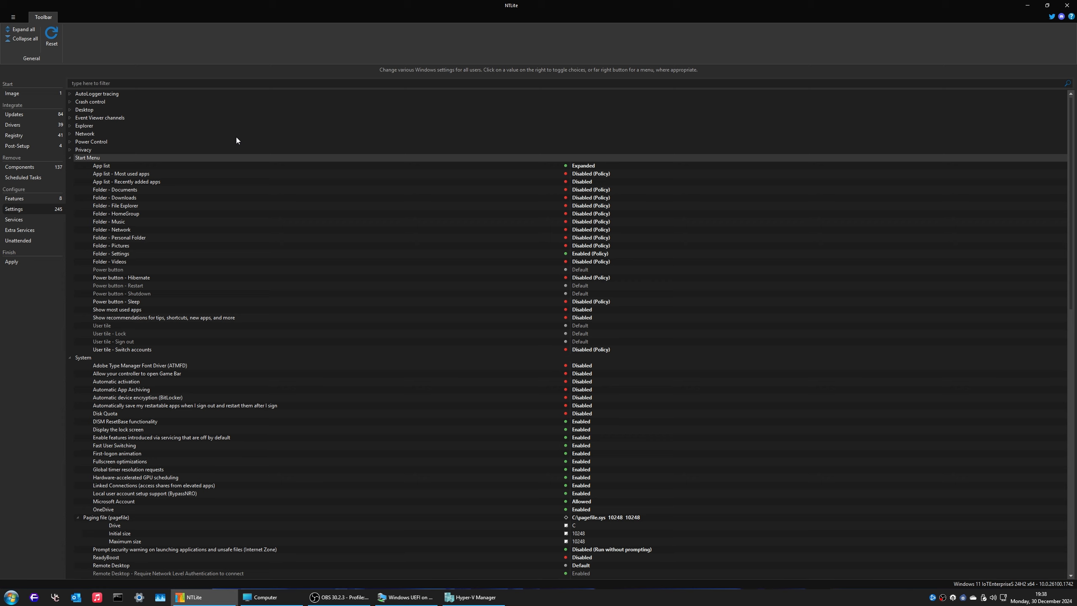
pyautogui.press('Down')
pyautogui.press('Down')
pyautogui.press('Down')
pyautogui.press('super')
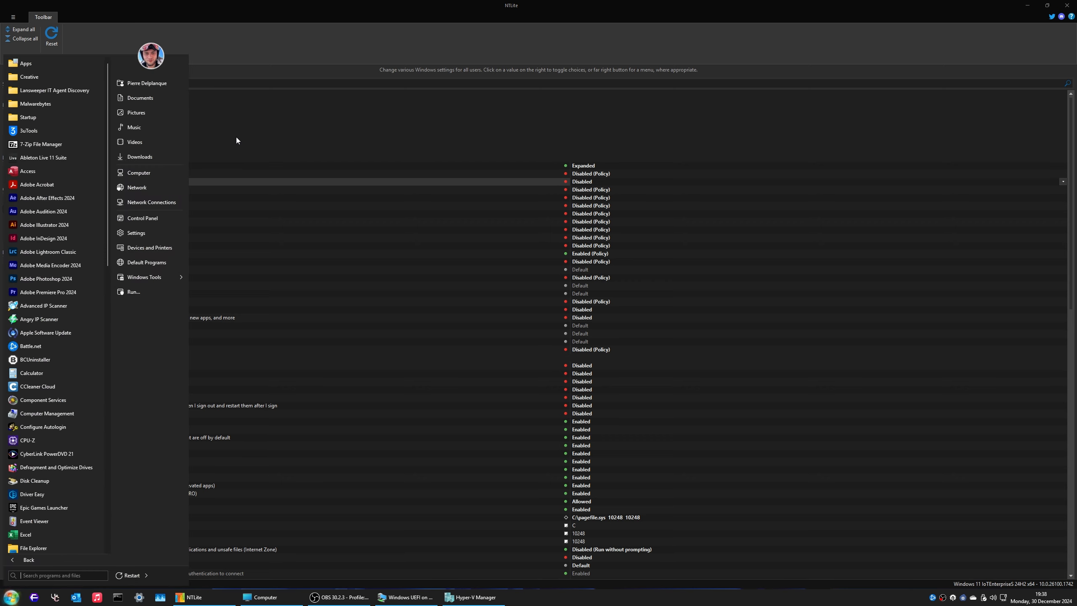
pyautogui.press('super')
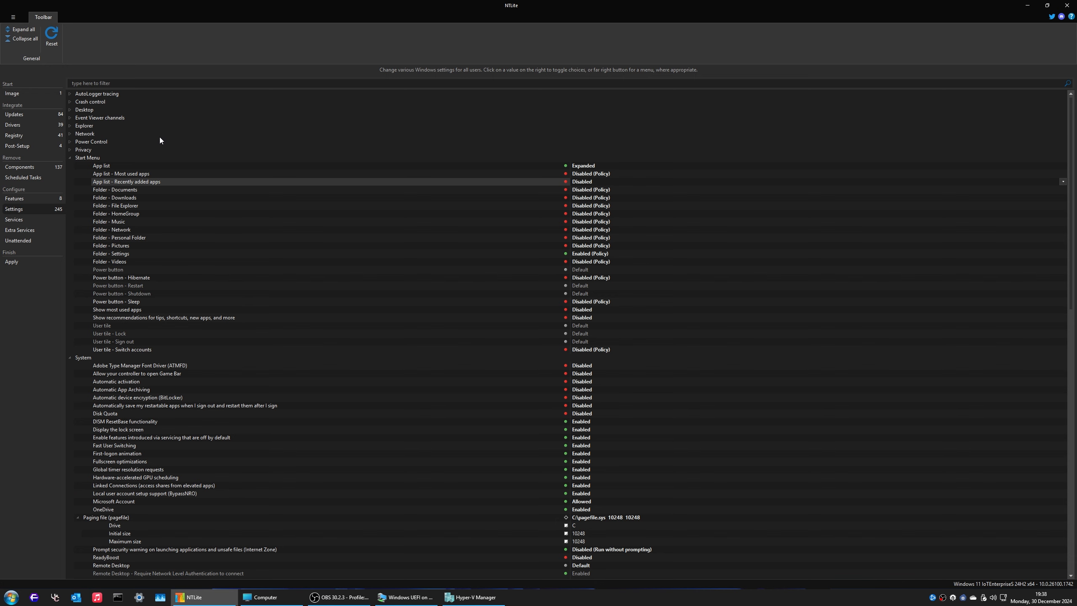
pyautogui.click(70, 158)
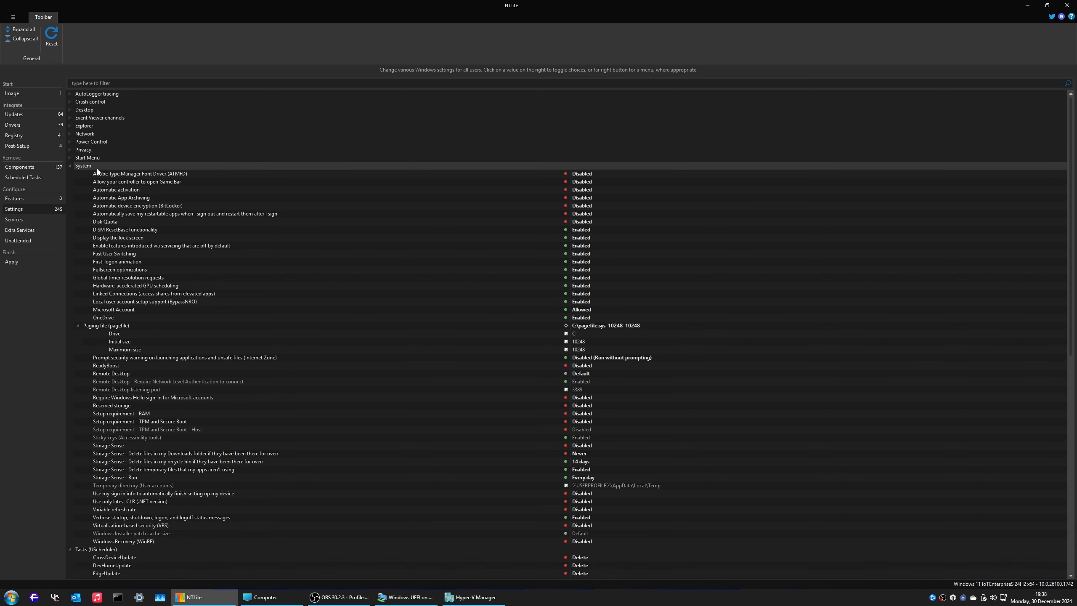
# Step: Check the System activation and BitLocker settings, then collapse System, Tasks (UScheduler) and TCP/IP
pyautogui.press('Down')
pyautogui.press('Down')
pyautogui.press('Down')
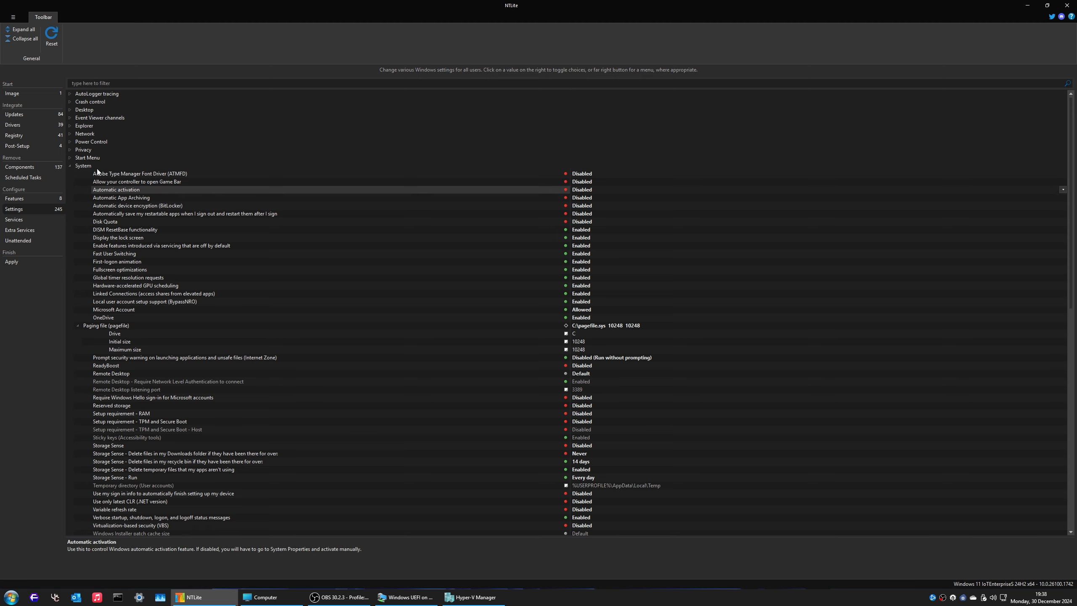
pyautogui.press('Down')
pyautogui.press('Down')
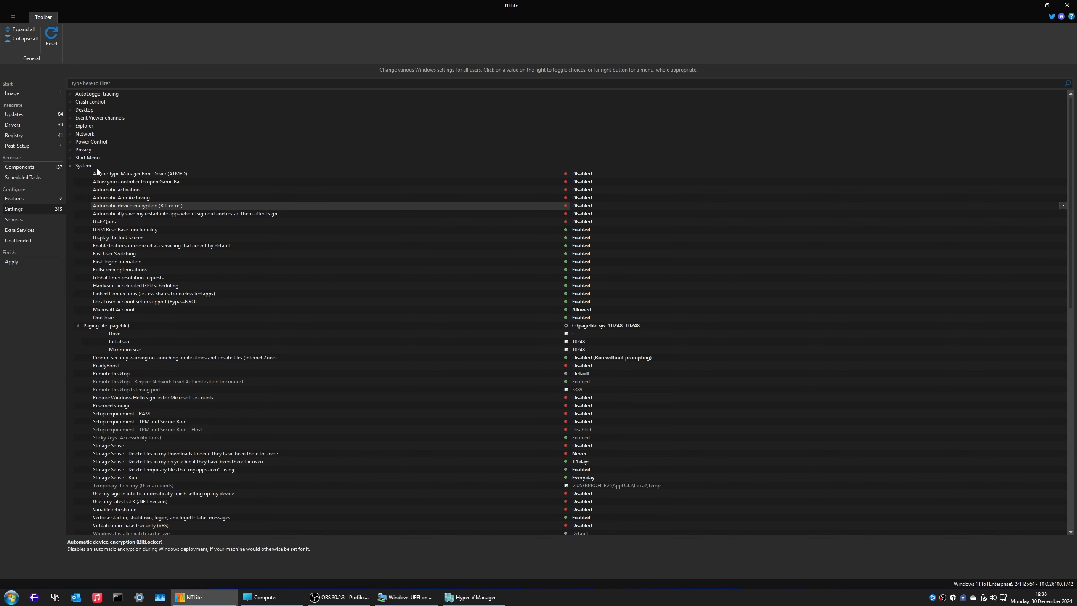
pyautogui.press('Up')
pyautogui.press('Up')
pyautogui.press('Up')
pyautogui.press('Up')
pyautogui.press('Up')
pyautogui.press('Left')
pyautogui.press('Down')
pyautogui.press('Down')
pyautogui.press('Up')
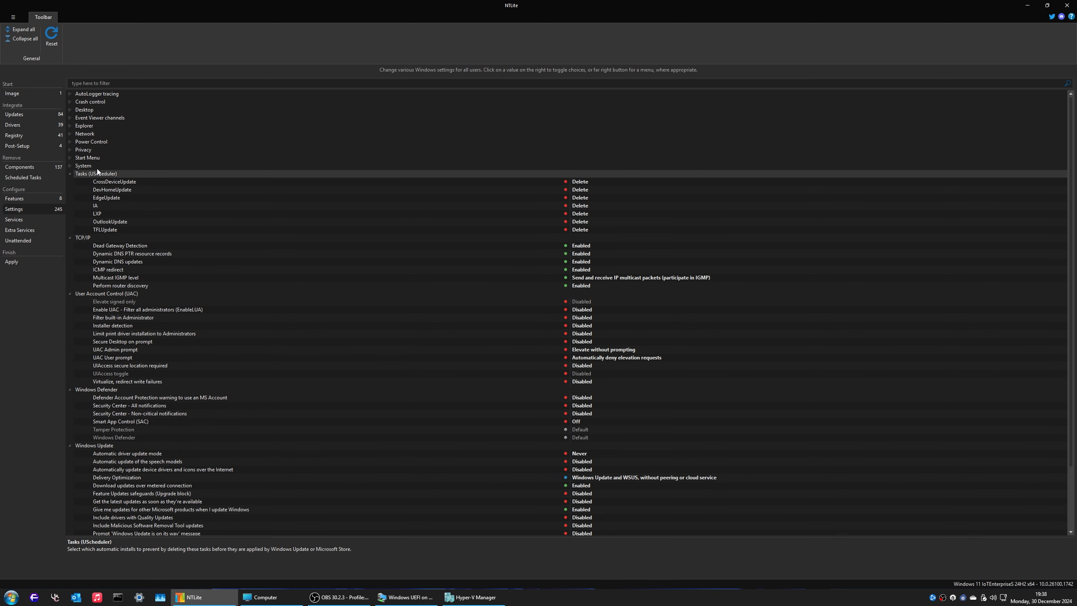
pyautogui.press('Left')
pyautogui.press('Down')
pyautogui.press('Left')
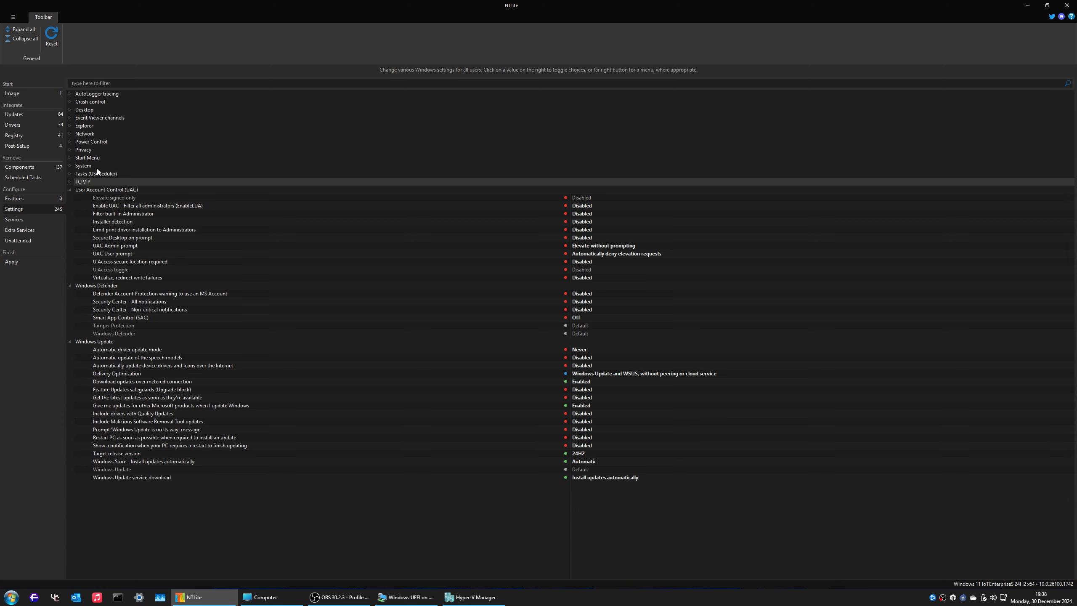
# Step: Check UAC, Tamper Protection and the Windows Update download setting, then view Services and Updates
pyautogui.press('Down')
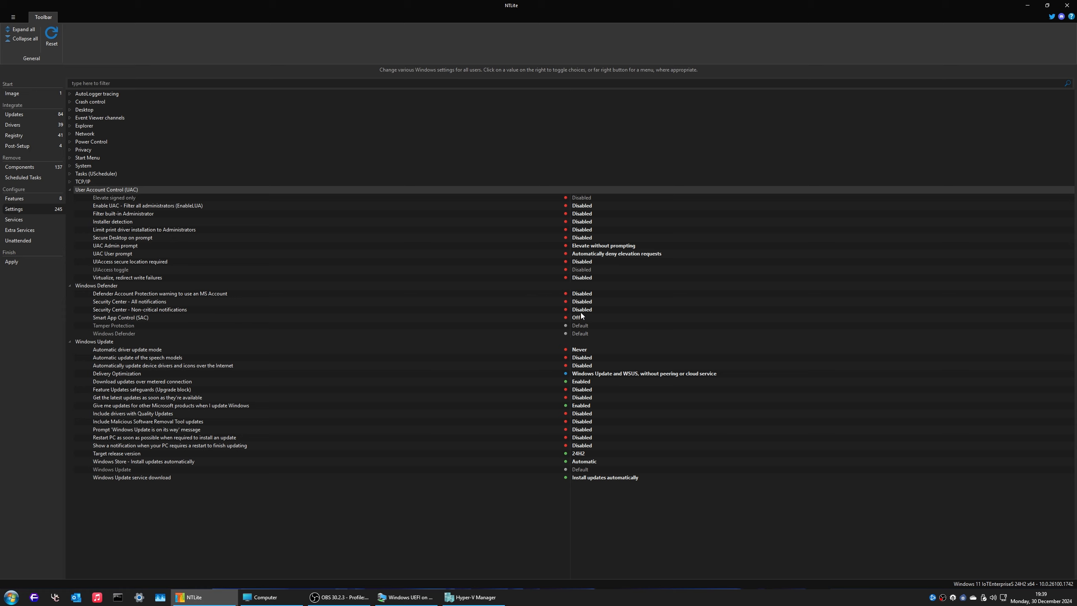
pyautogui.click(120, 325)
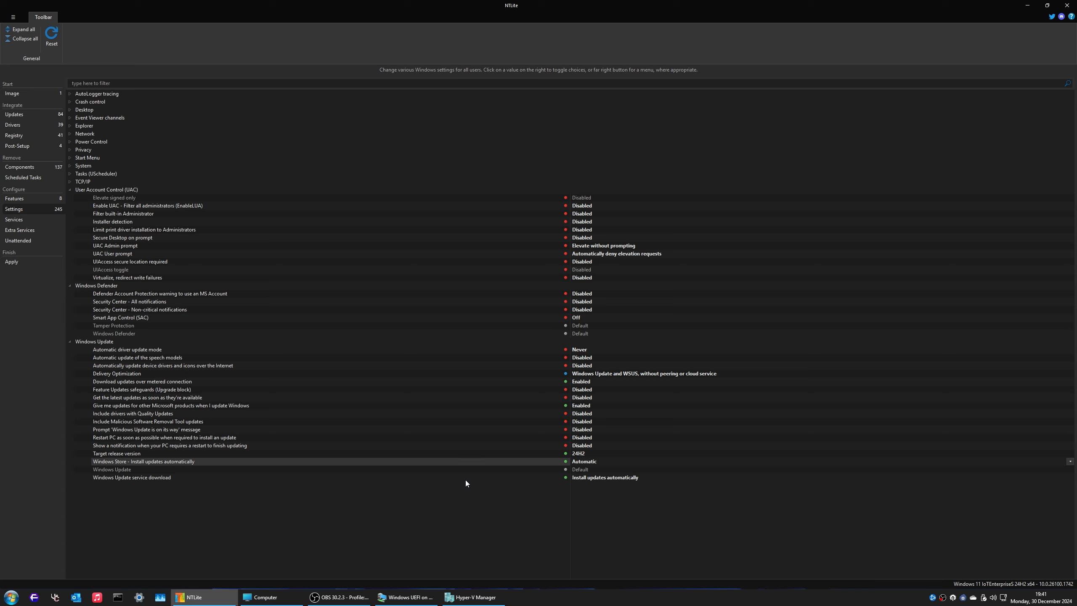
pyautogui.click(424, 477)
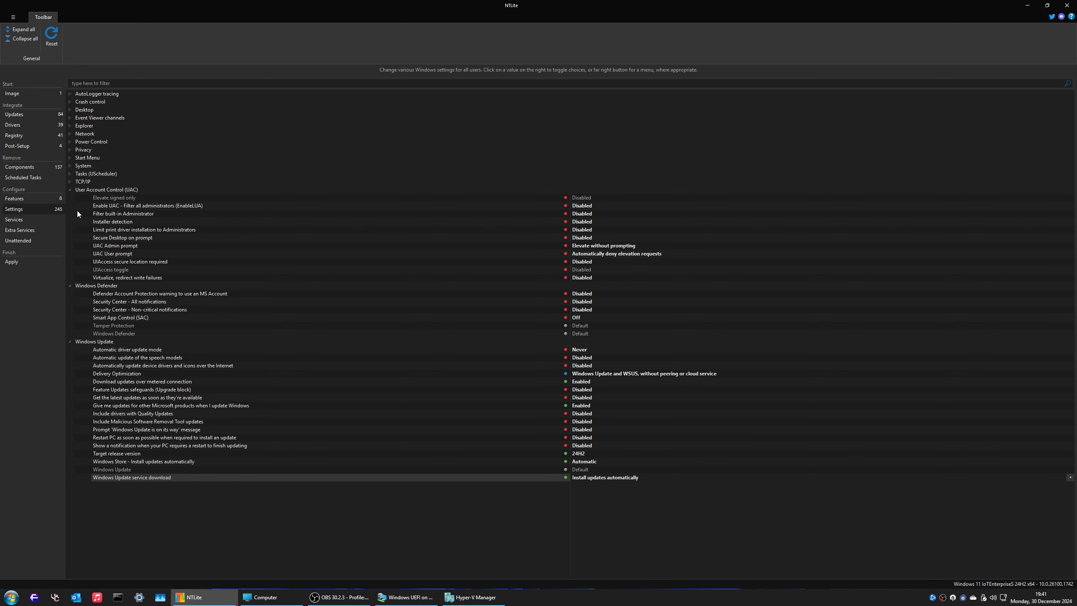
pyautogui.click(37, 224)
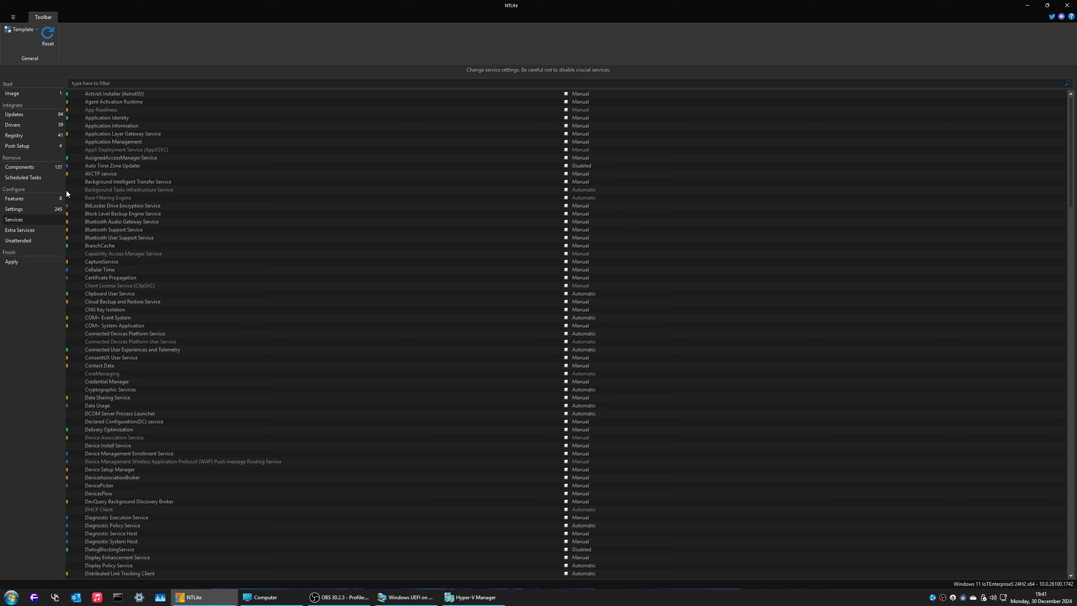
pyautogui.click(22, 116)
# Step: Queue all seven APPX/MSIX package files from WDK\Applications\Restore MS Store as updates
pyautogui.click(12, 43)
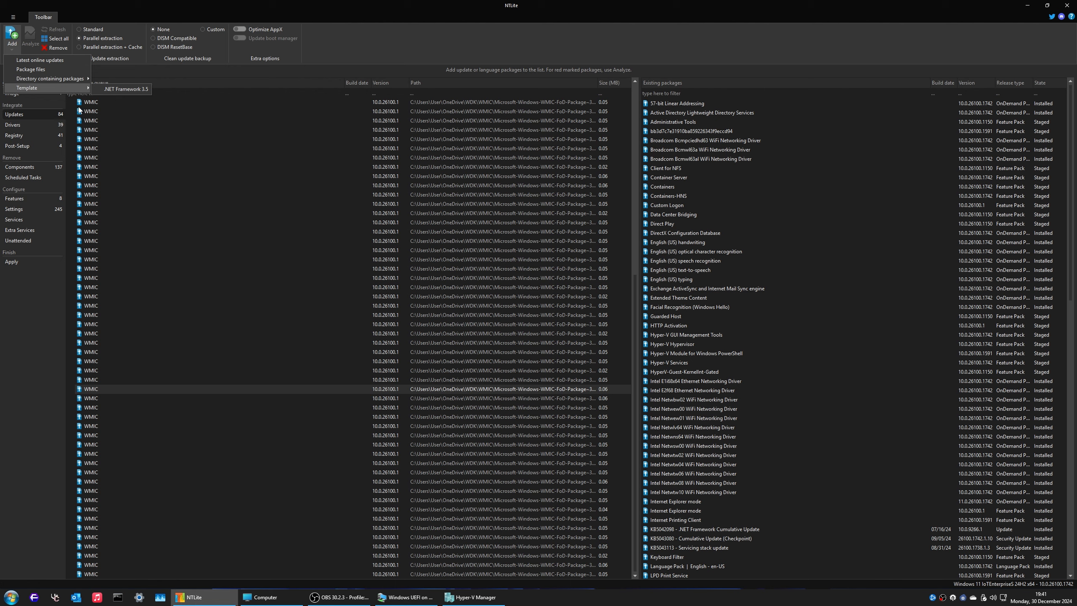
pyautogui.moveTo(42, 79)
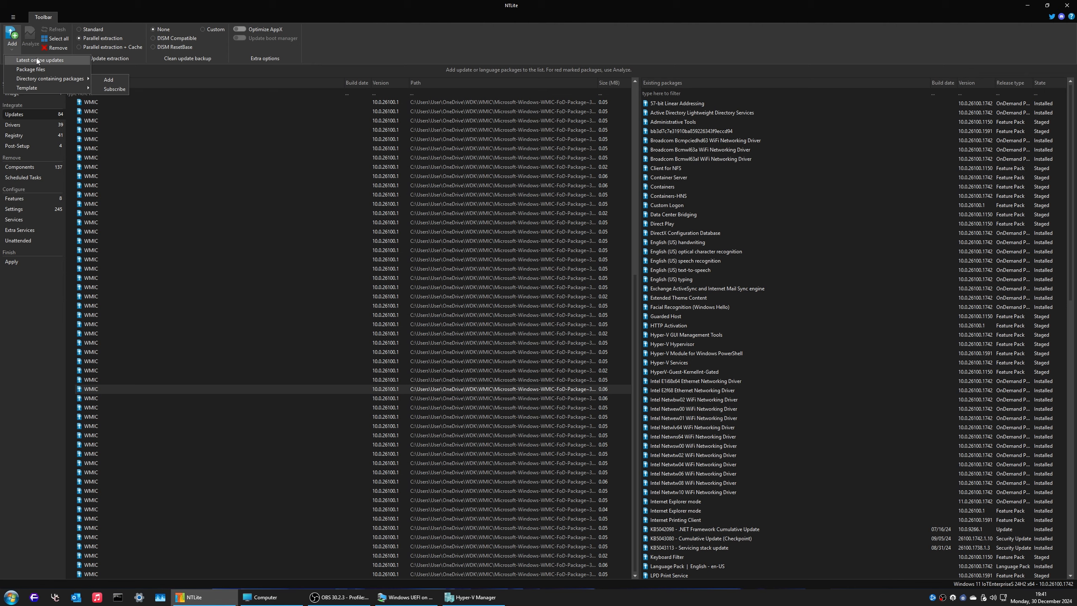
pyautogui.click(36, 70)
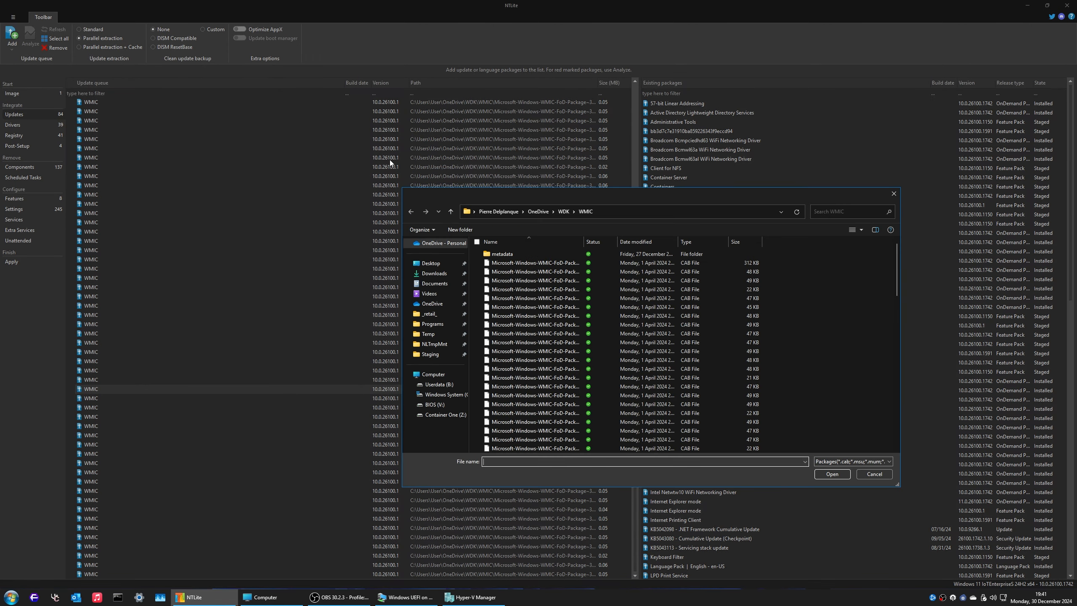
pyautogui.click(563, 211)
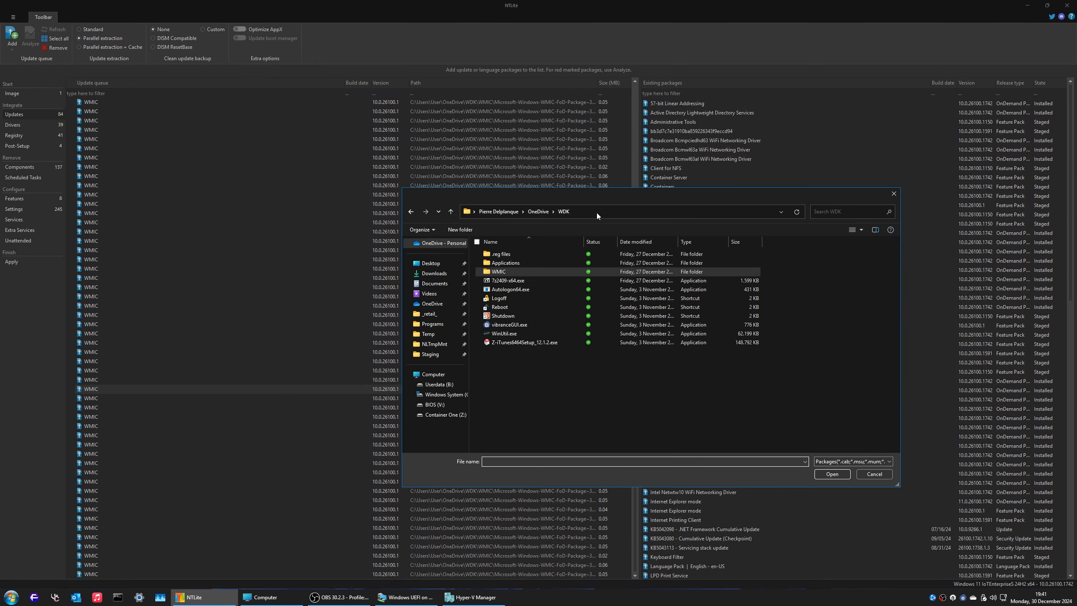
pyautogui.click(510, 264)
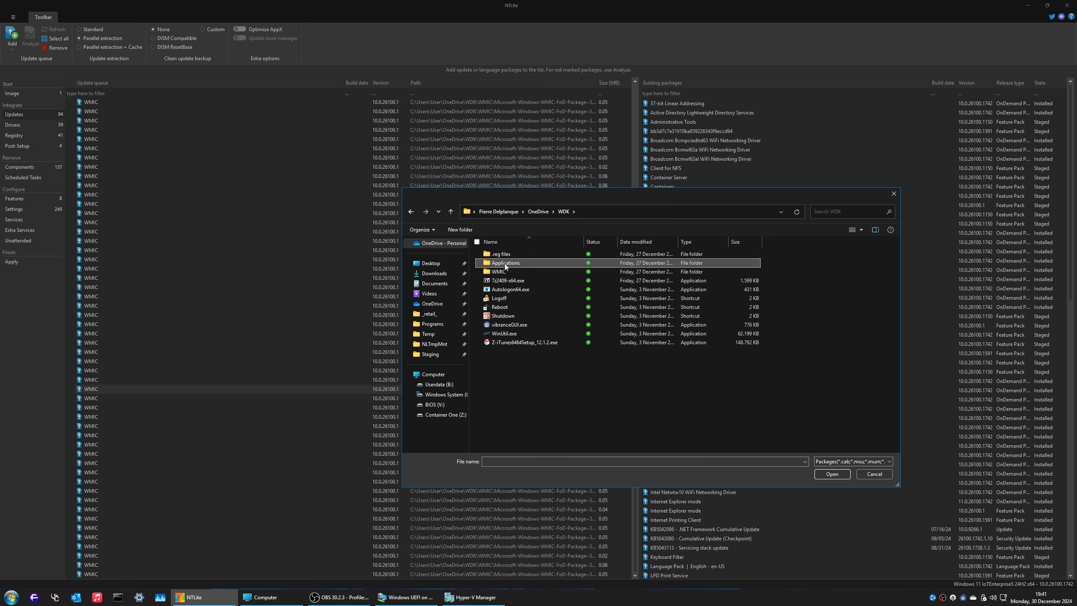
pyautogui.click(429, 287)
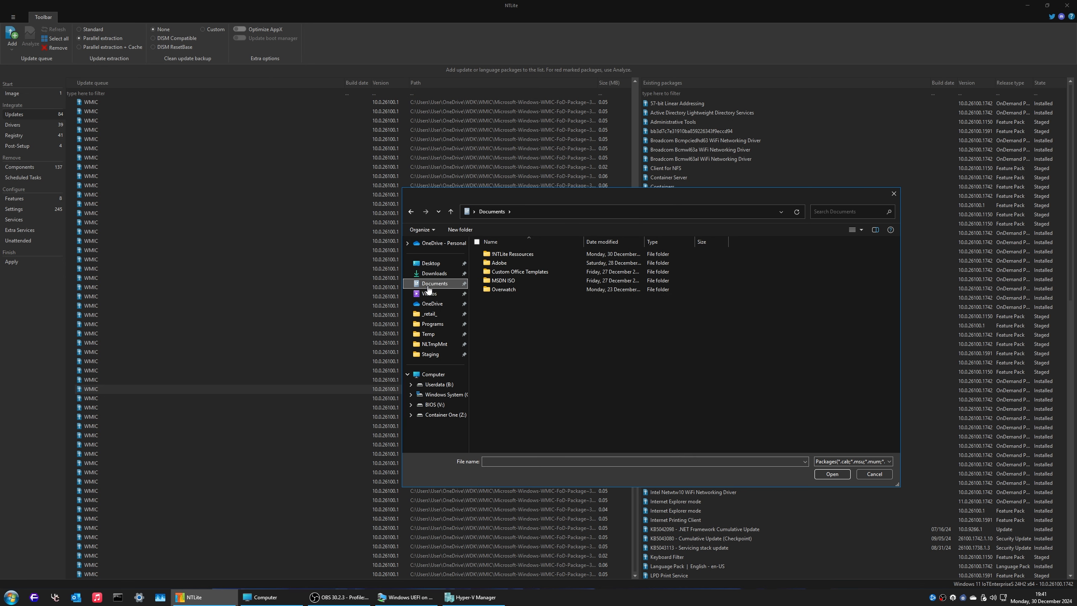
pyautogui.hotkey('alt', 'Left')
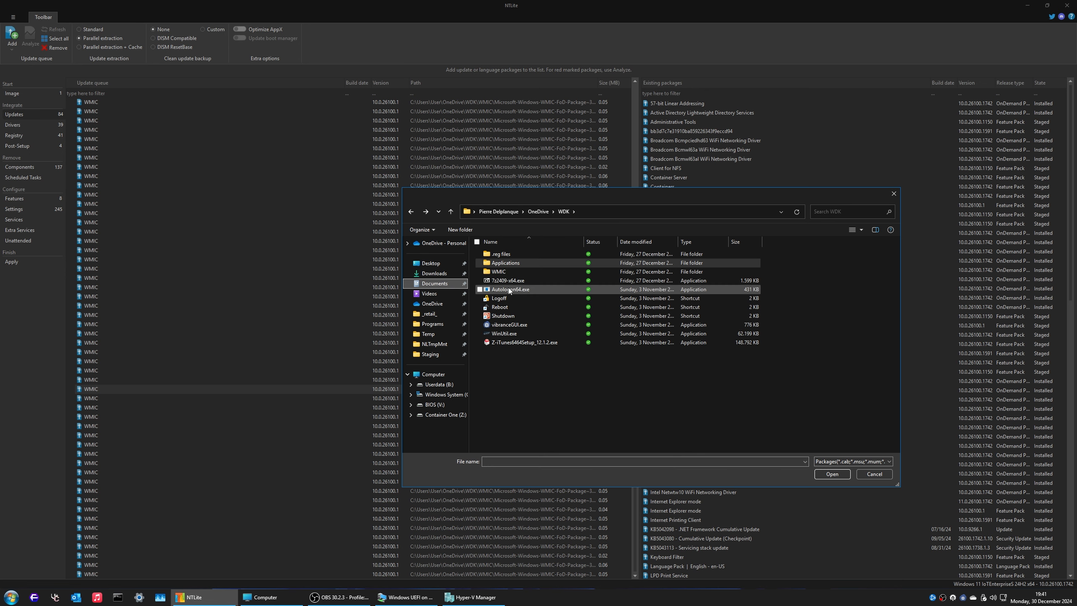
pyautogui.doubleClick(506, 262)
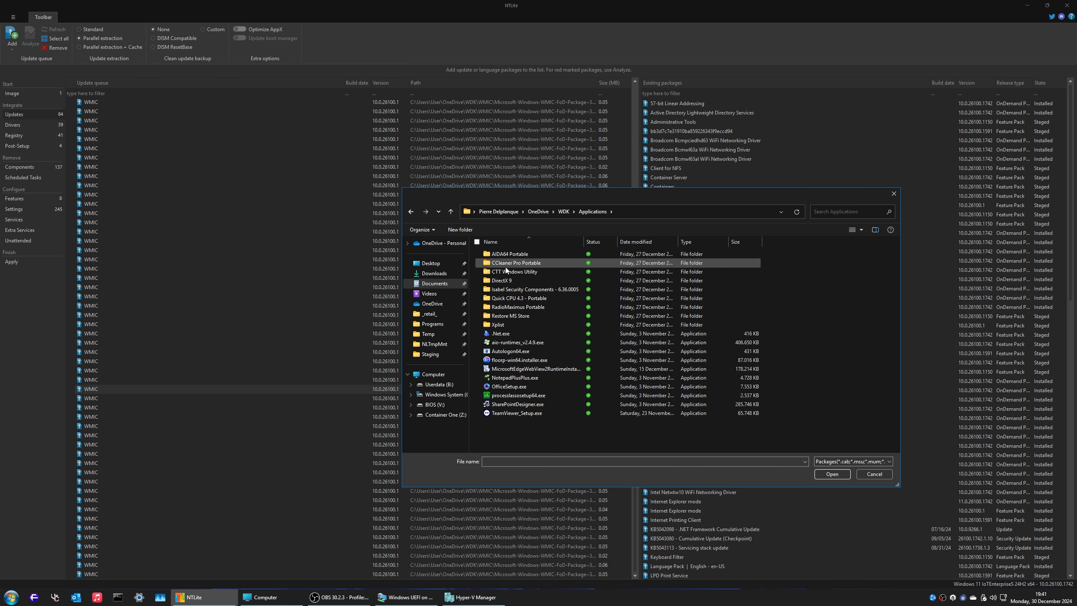
pyautogui.doubleClick(519, 316)
pyautogui.moveTo(549, 318); pyautogui.dragTo(508, 251)
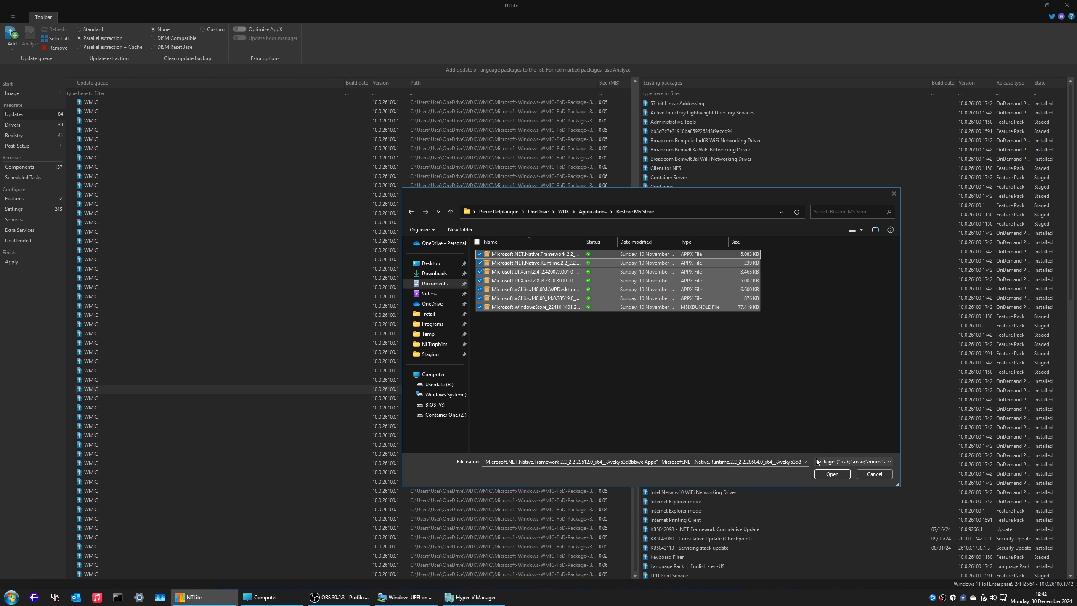
pyautogui.click(831, 473)
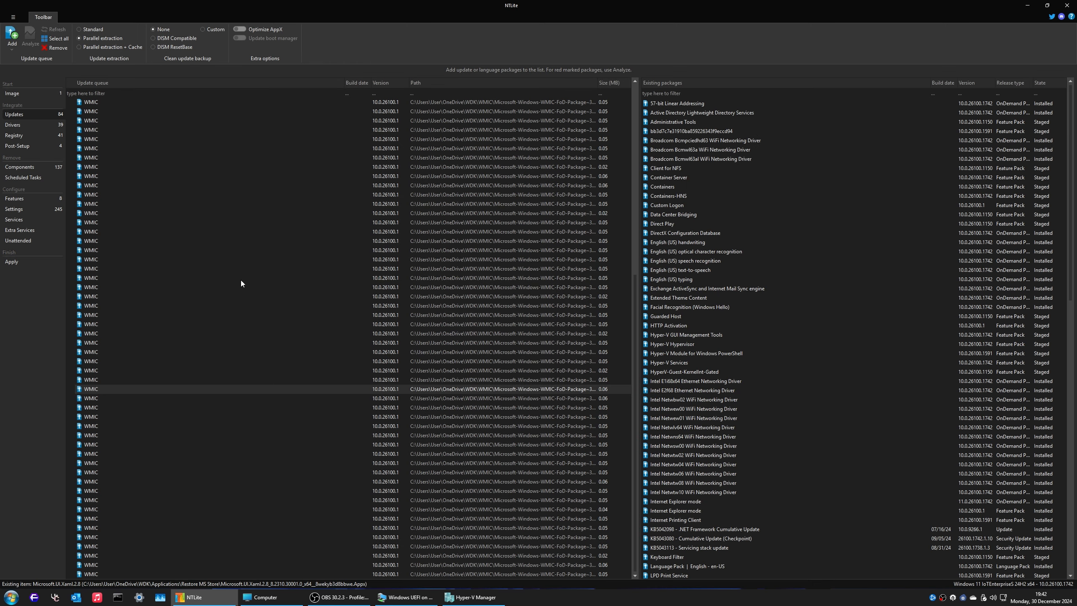
# Step: Dismiss the package-read warnings, check the queued MS Store packages, then view the Post-Setup after-logon commands
pyautogui.click(628, 361)
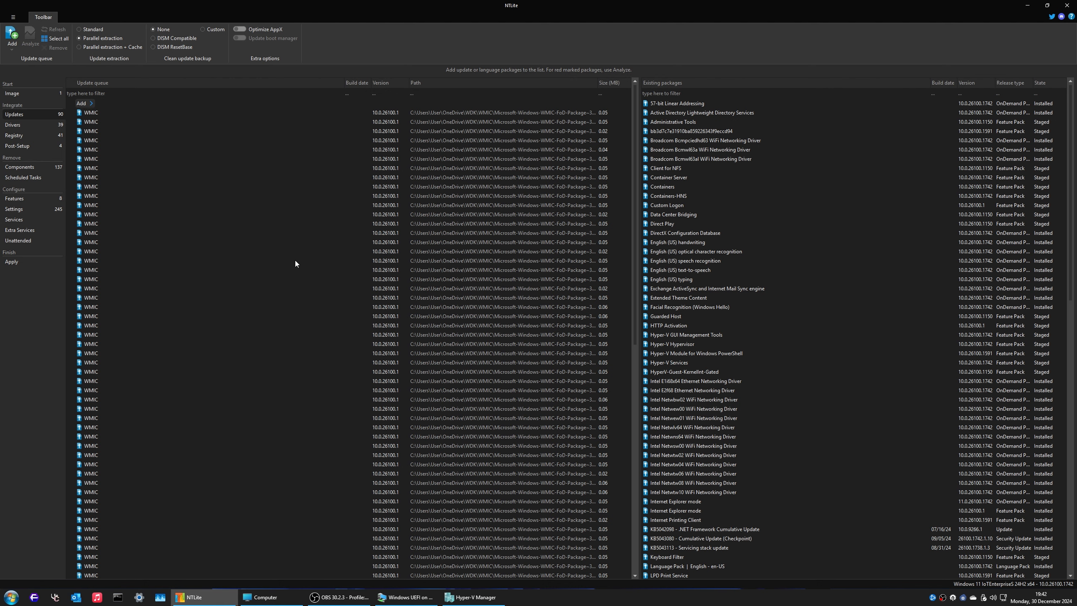
pyautogui.scroll(-5, 320, 258)
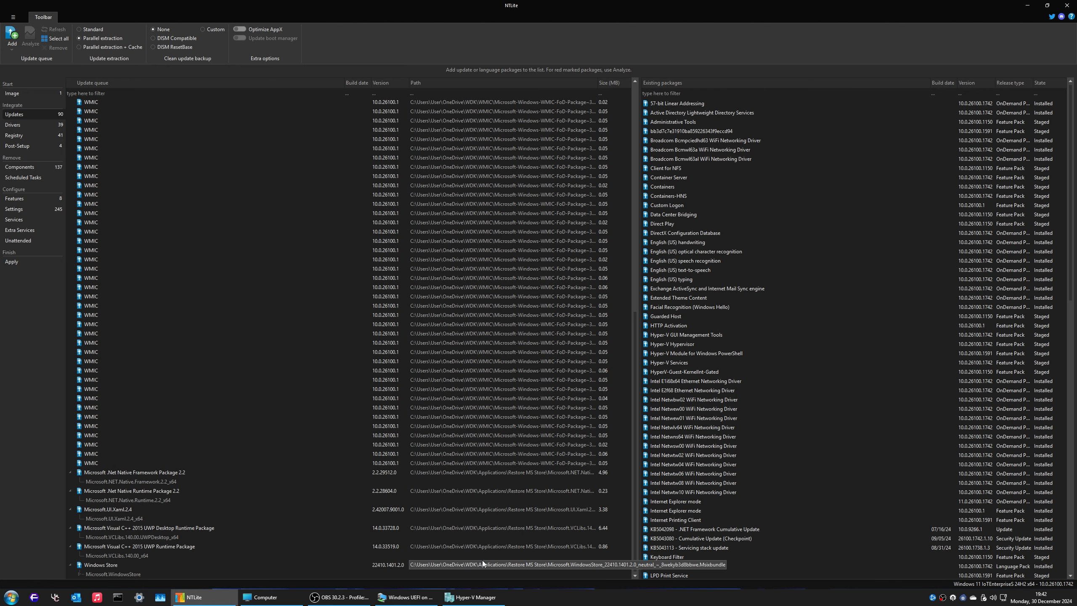
pyautogui.scroll(5, 110, 246)
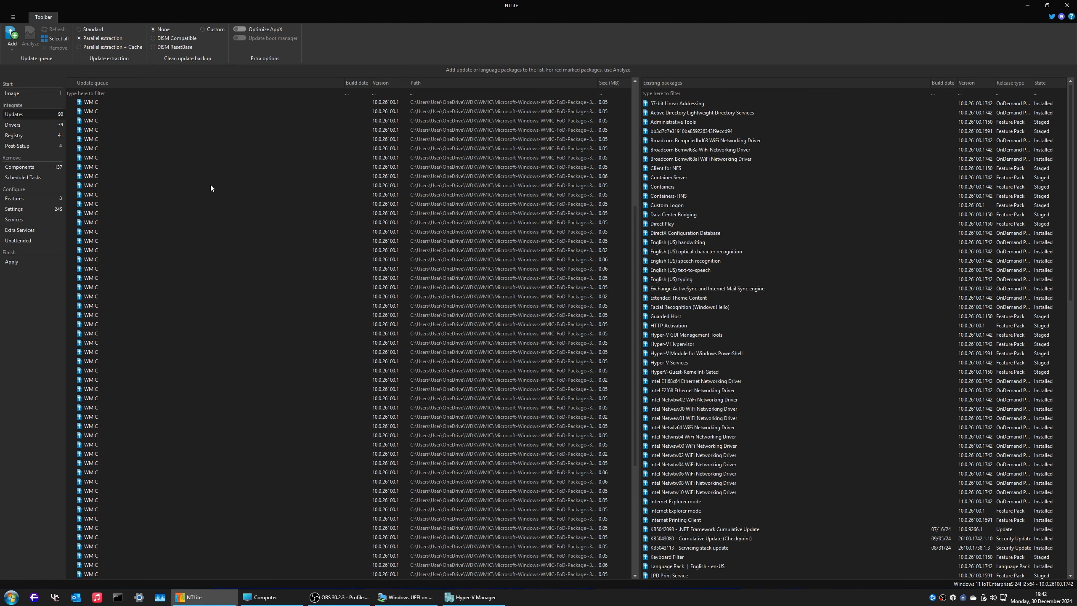
pyautogui.click(37, 145)
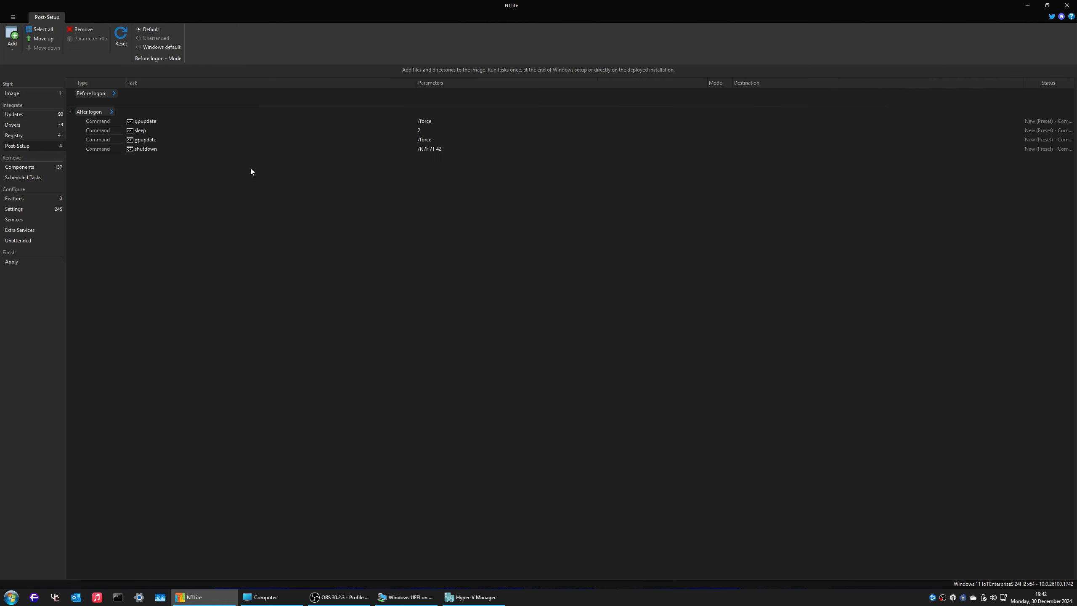
# Step: Review the Components, Features, Settings, Services, Extra Services and Unattended pages, ending on the Apply task list
pyautogui.click(41, 168)
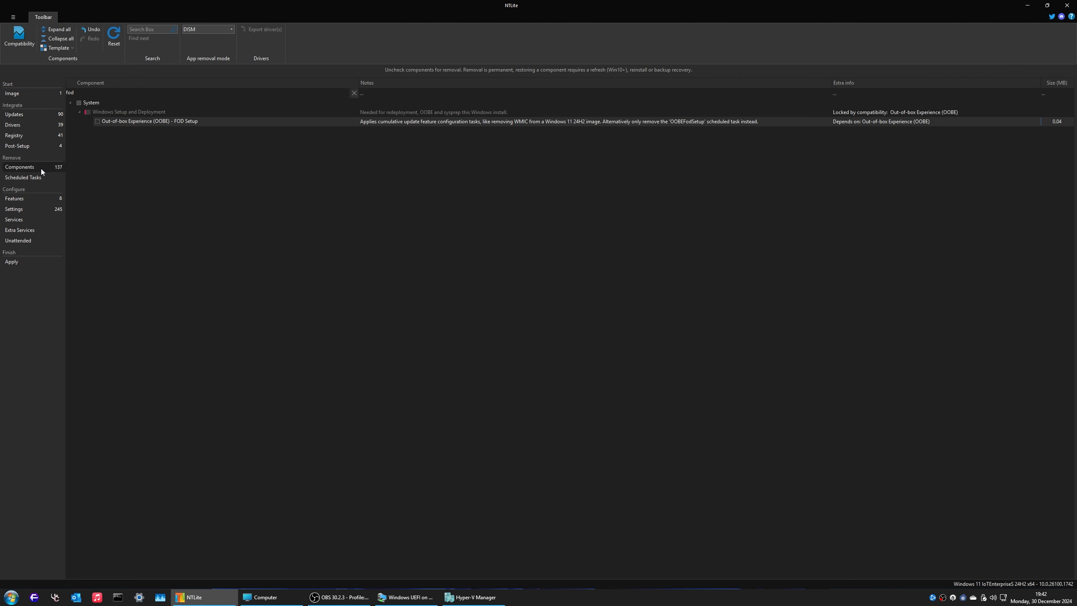
pyautogui.click(32, 200)
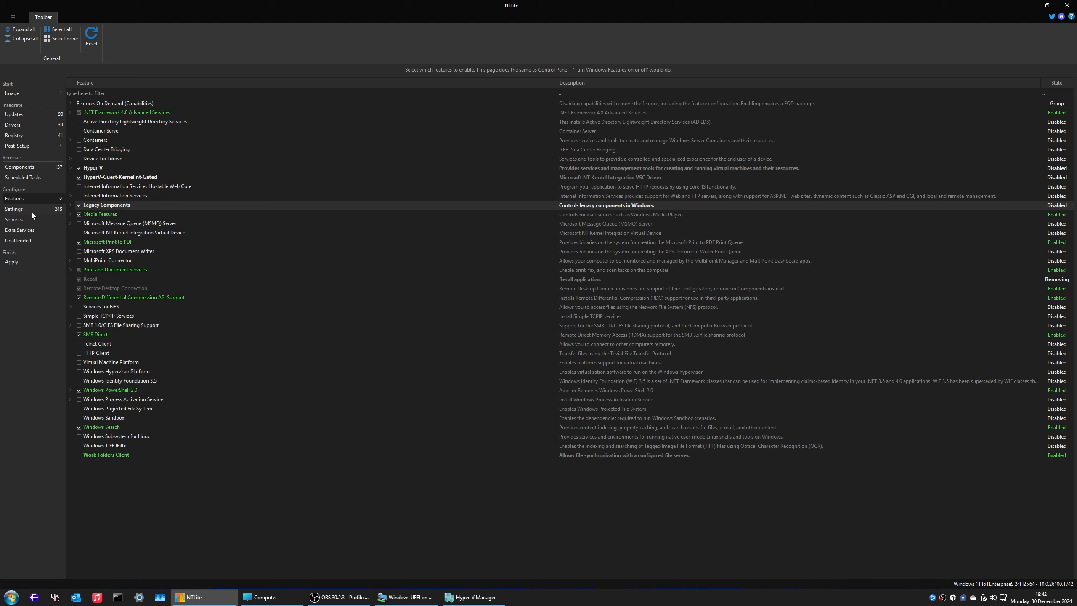
pyautogui.click(33, 211)
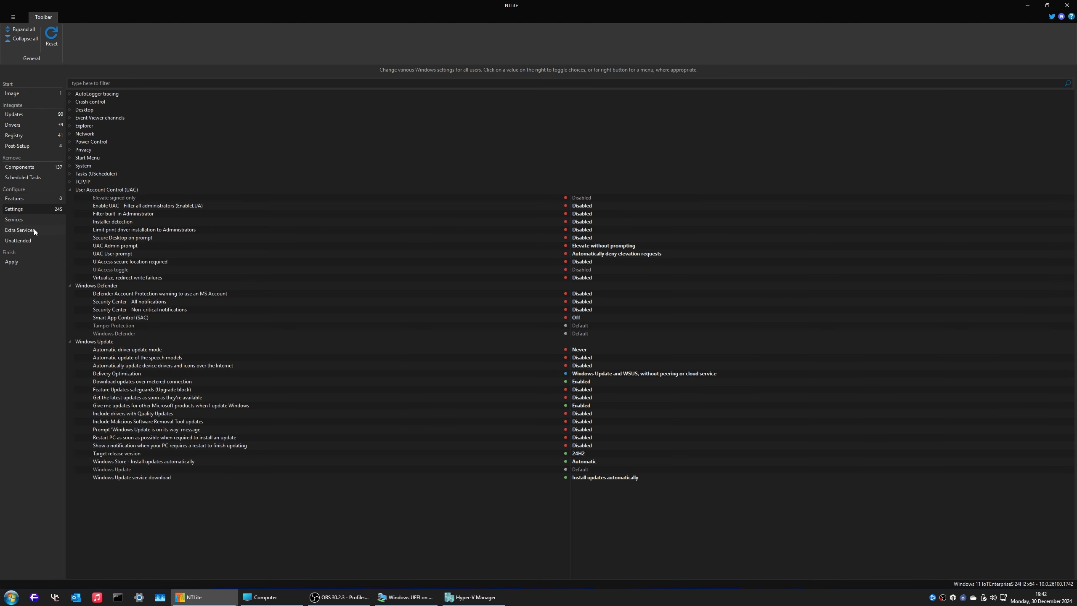
pyautogui.click(21, 222)
pyautogui.click(28, 233)
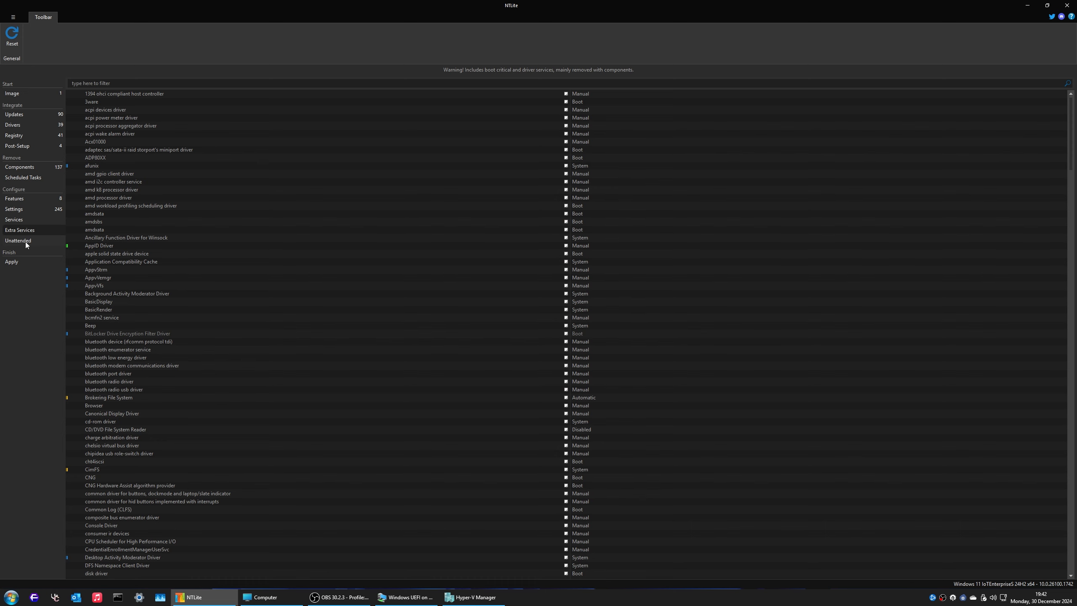
pyautogui.click(26, 241)
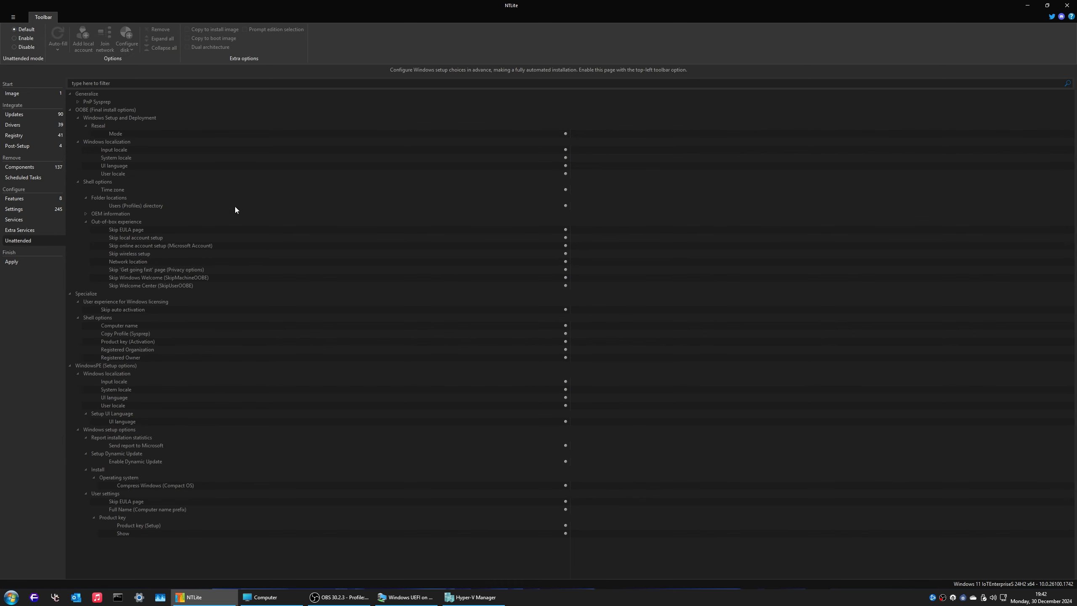
pyautogui.click(37, 266)
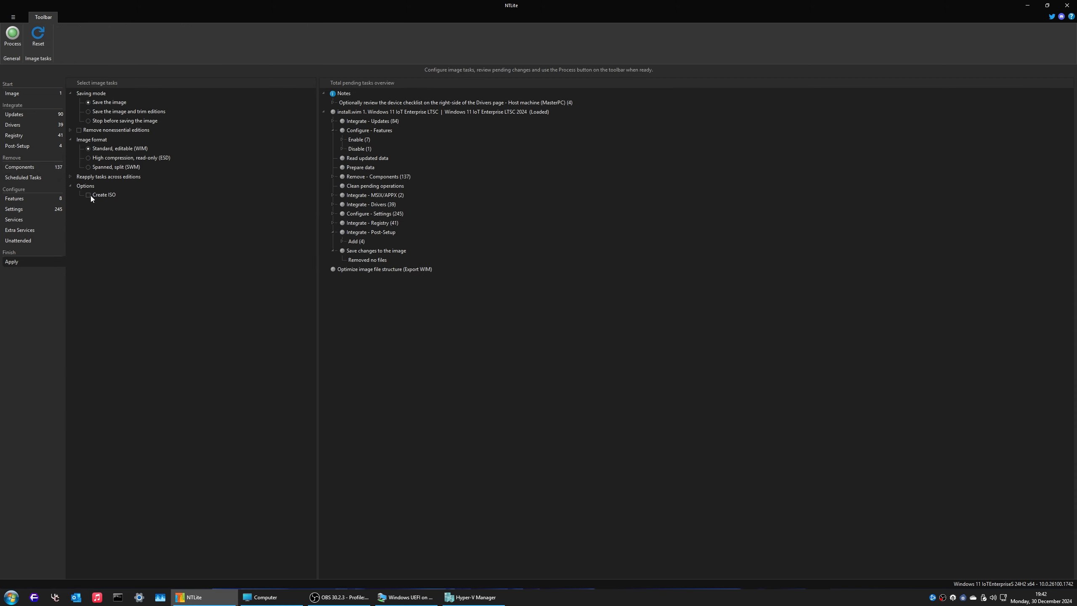
# Step: Check the Reapply tasks across editions options, then start processing the Windows 11 IoT Enterprise LTSC image
pyautogui.click(71, 177)
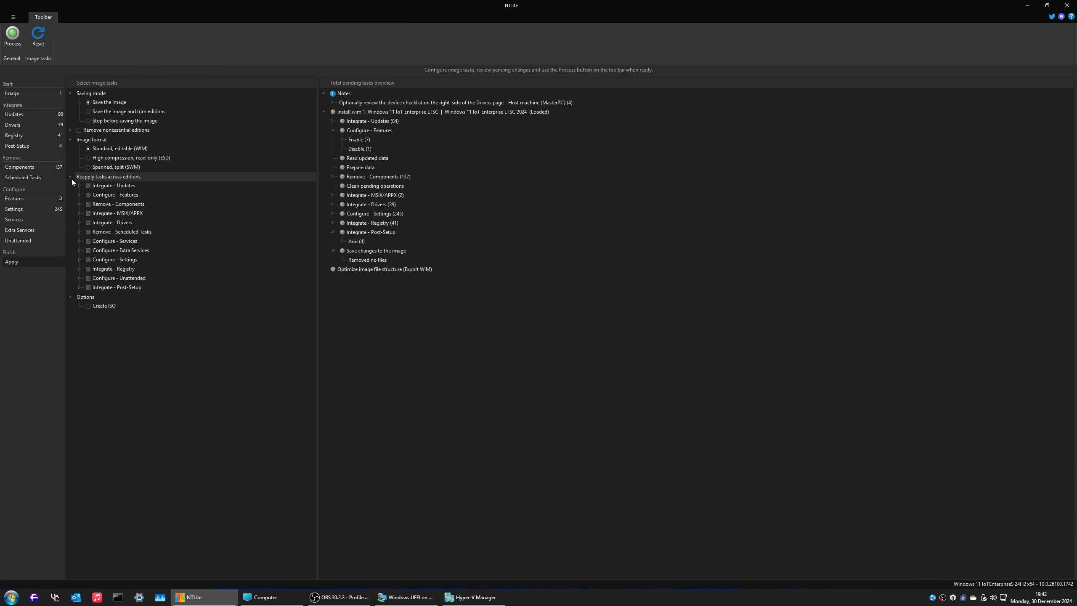
pyautogui.click(71, 177)
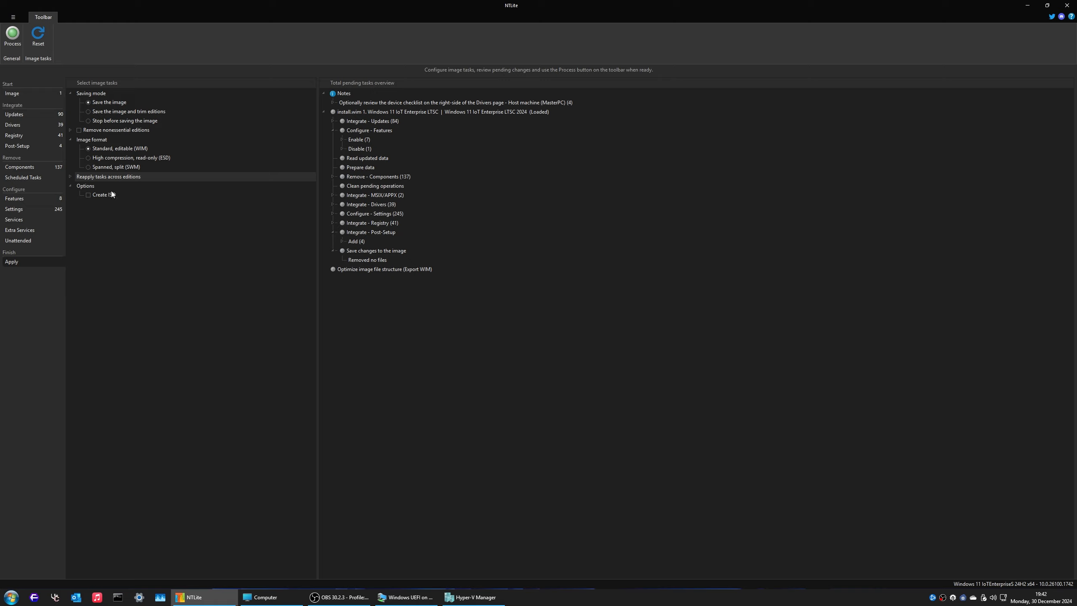
pyautogui.click(17, 37)
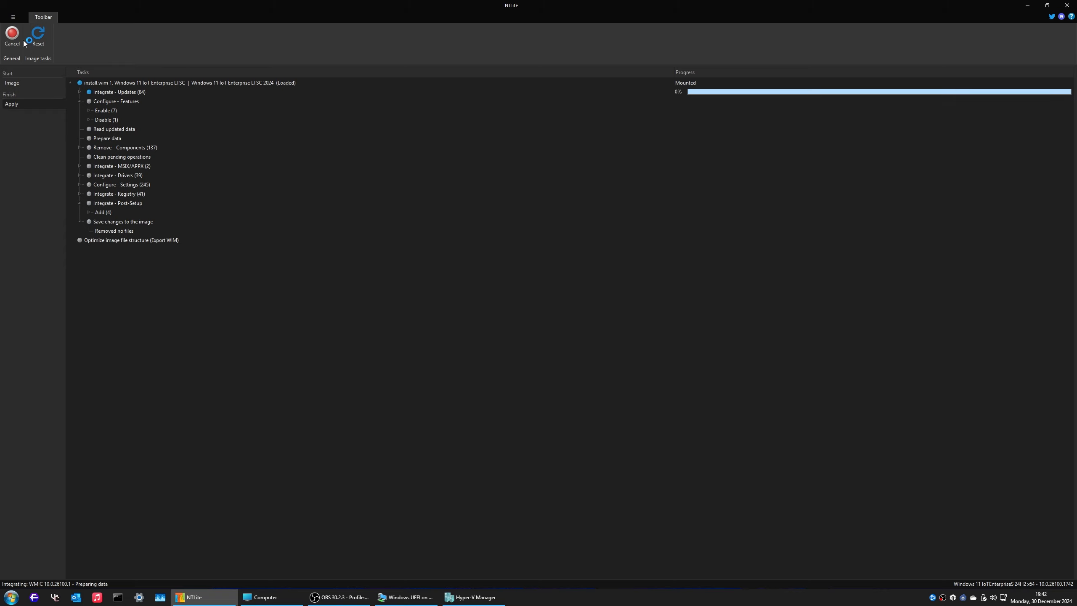
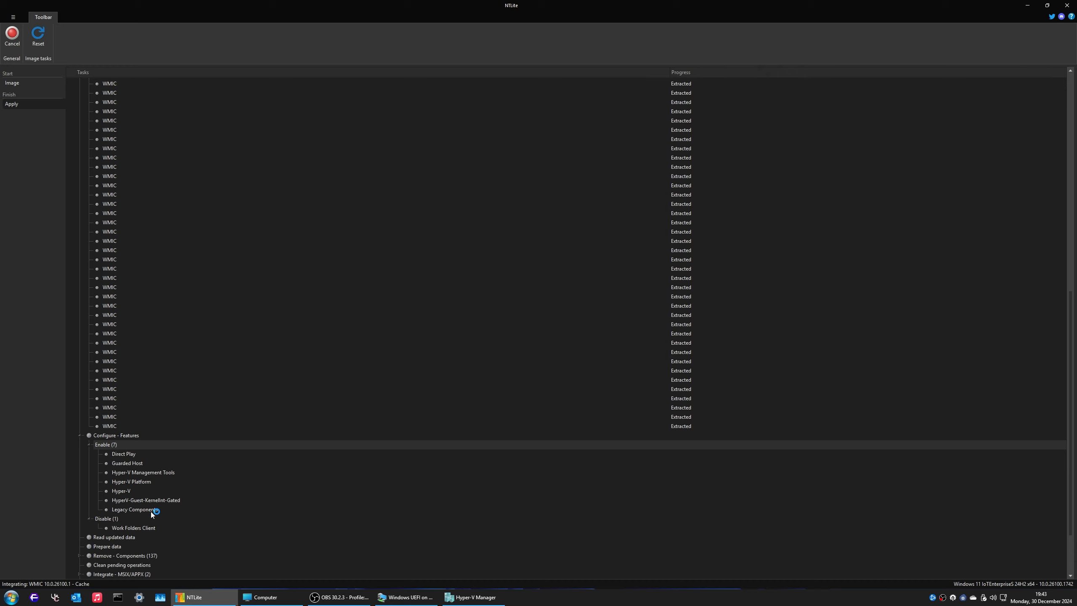
# Step: Collapse the Enable (7) and Disable (1) feature lists and the Configure - Features task node
pyautogui.click(89, 444)
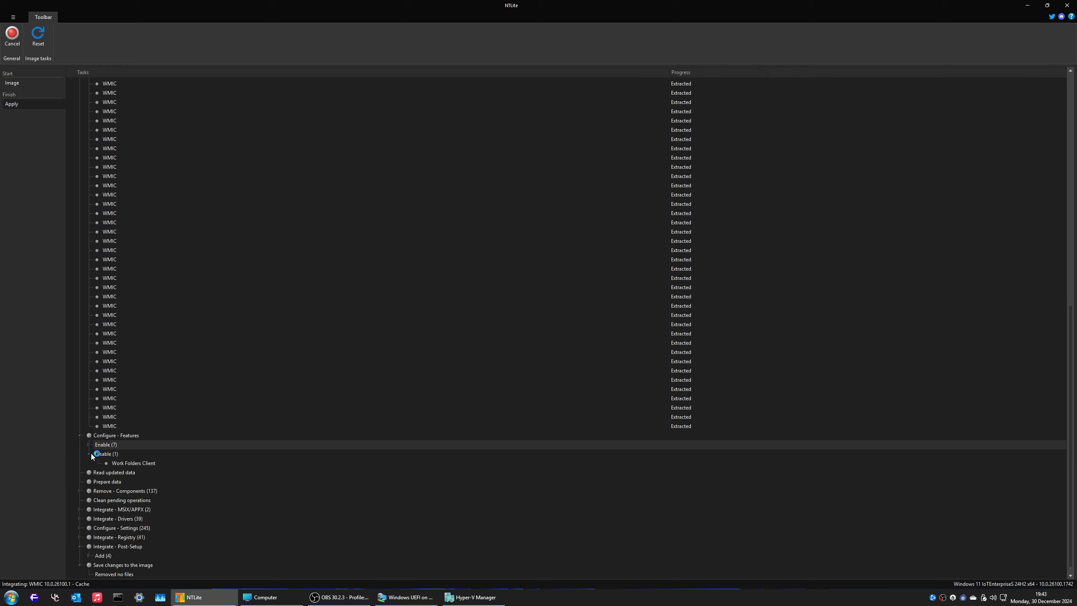
pyautogui.click(89, 453)
pyautogui.click(80, 437)
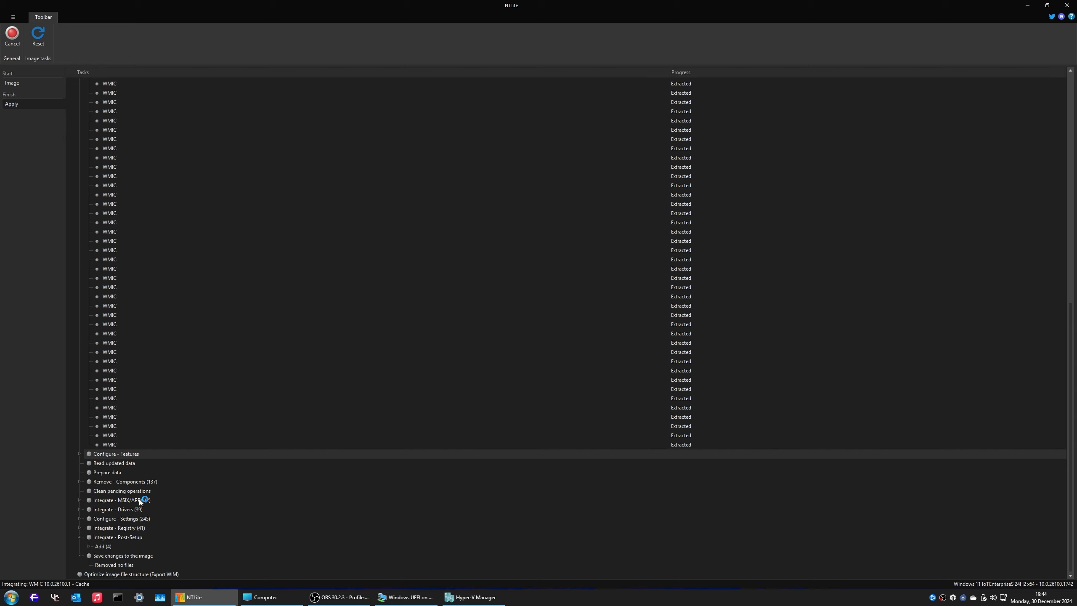
pyautogui.press('super')
pyautogui.write('feat')
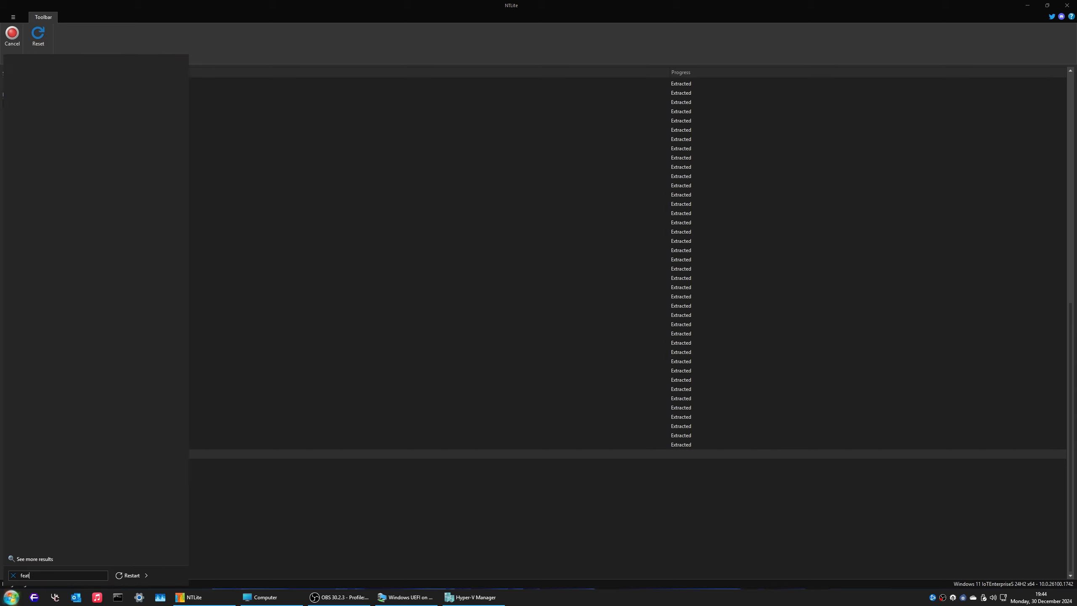
pyautogui.write('ures')
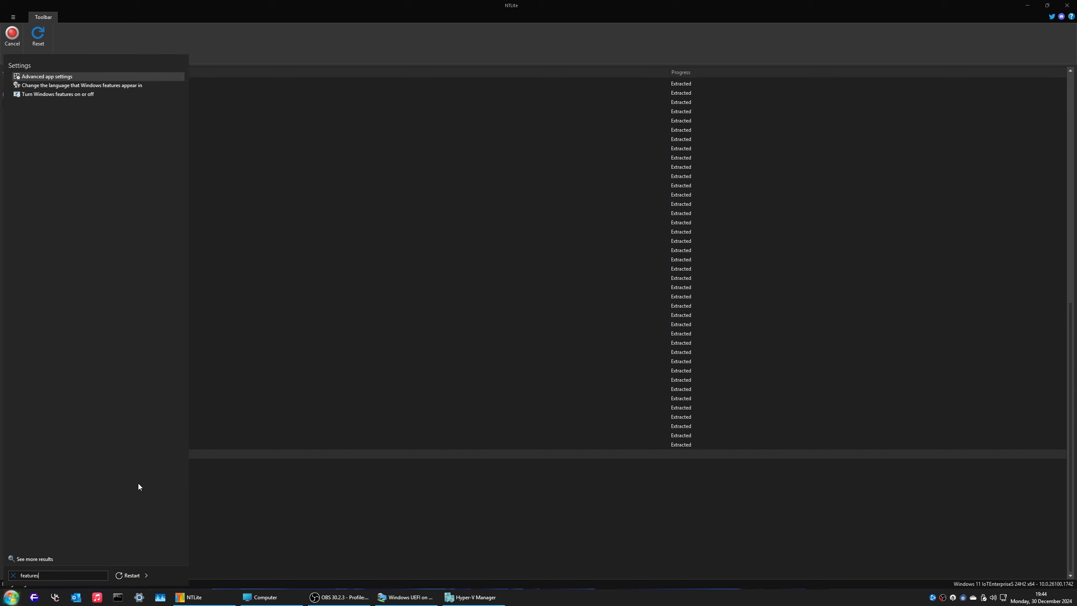
pyautogui.press('Return')
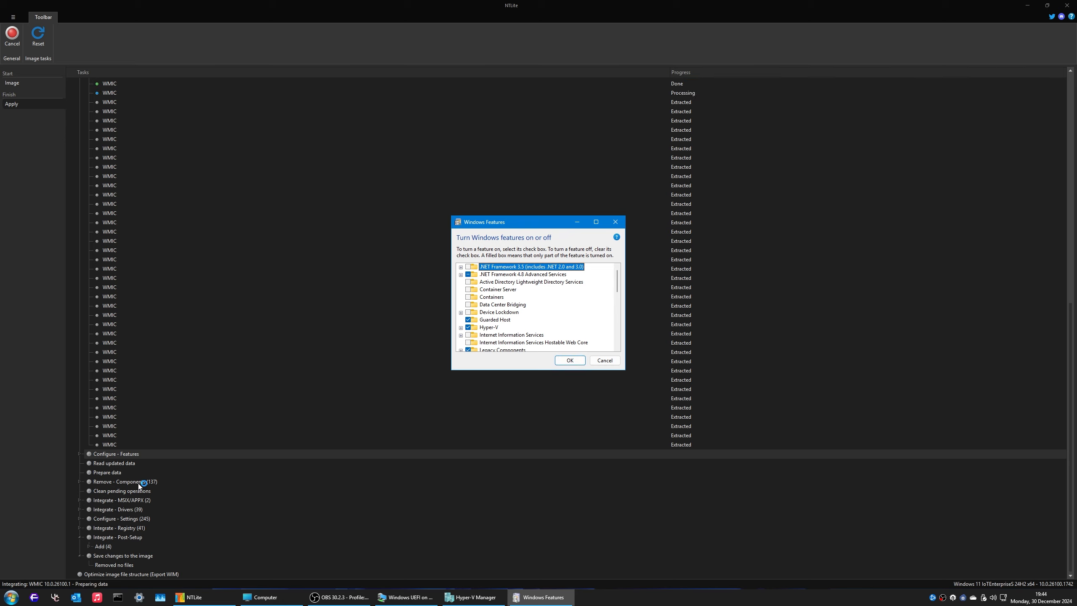
pyautogui.scroll(-1, 475, 316)
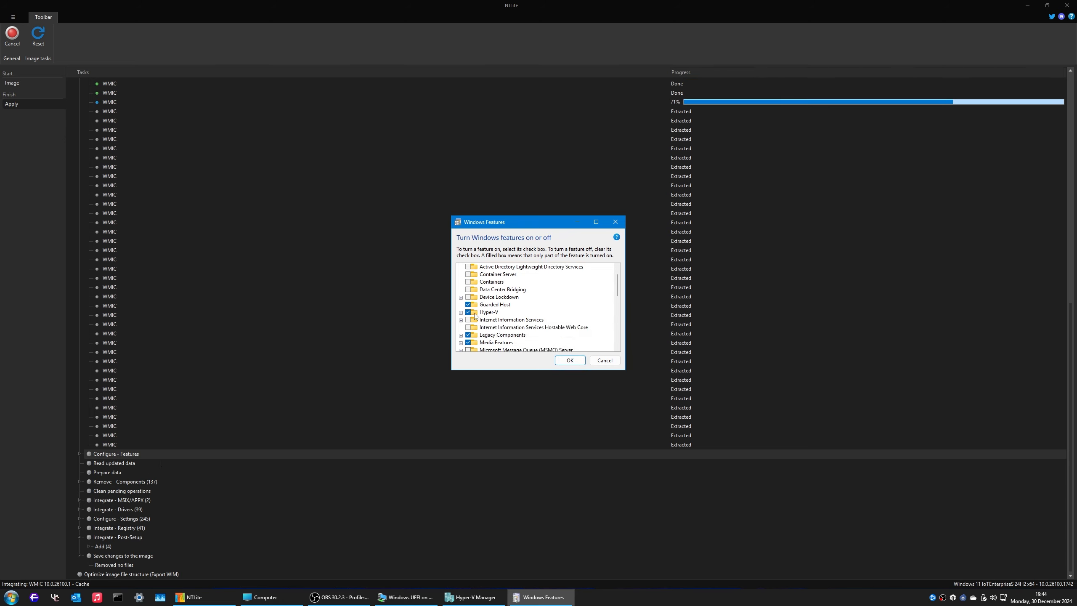
pyautogui.doubleClick(475, 314)
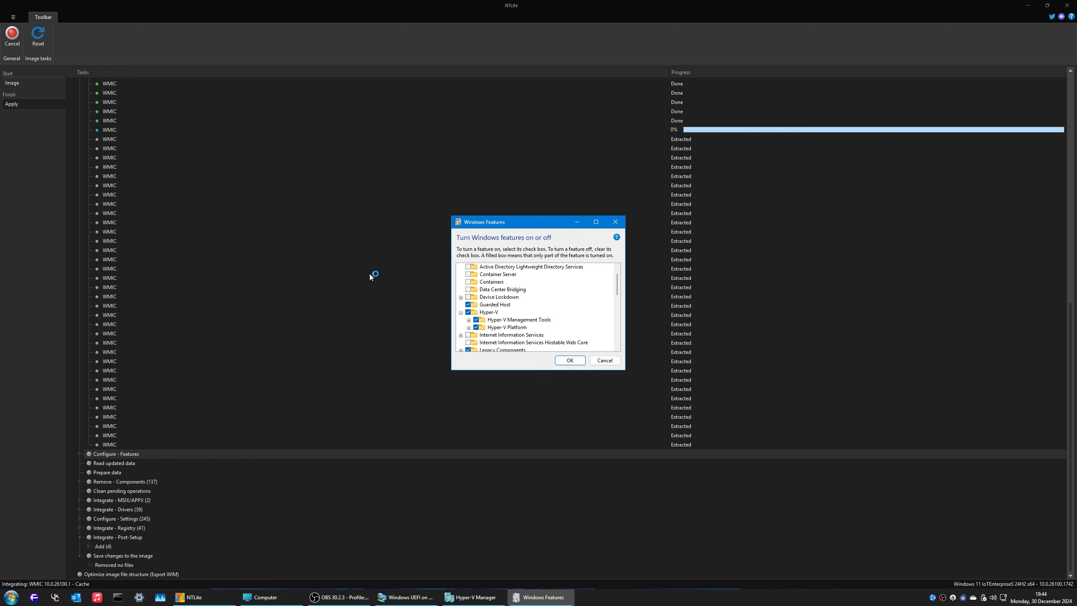
pyautogui.click(602, 360)
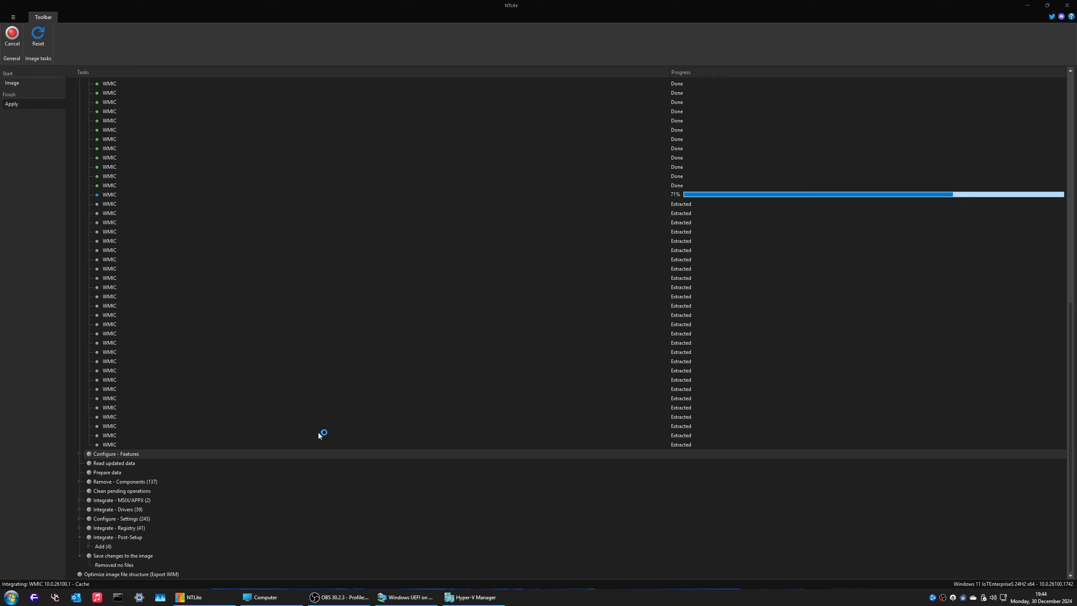
# Step: Open the Windows UEFI VM's settings and set its DVD drive to use an image file
pyautogui.click(473, 597)
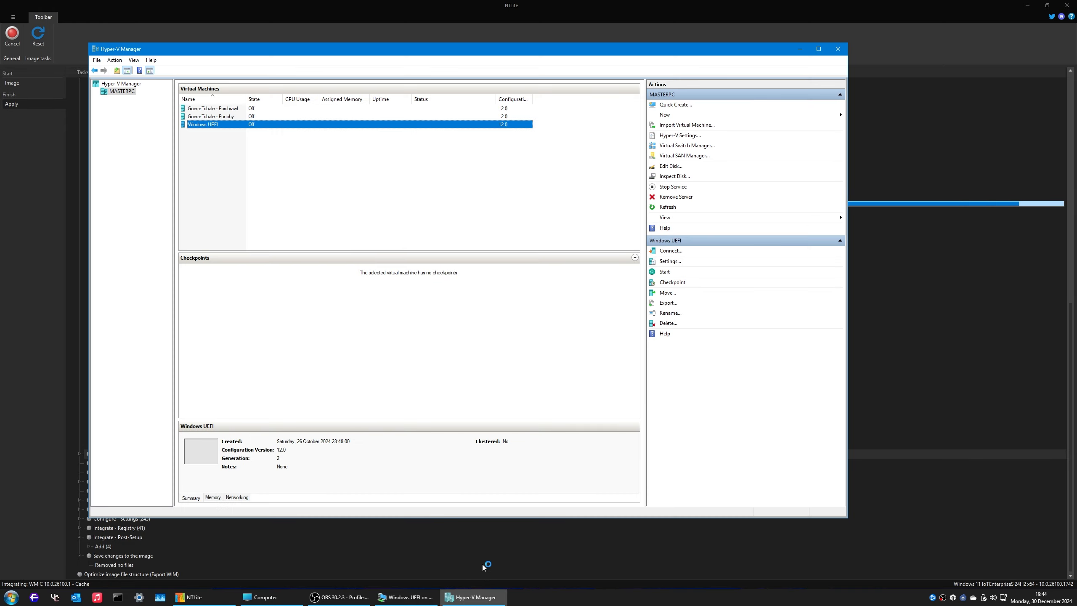
pyautogui.rightClick(218, 125)
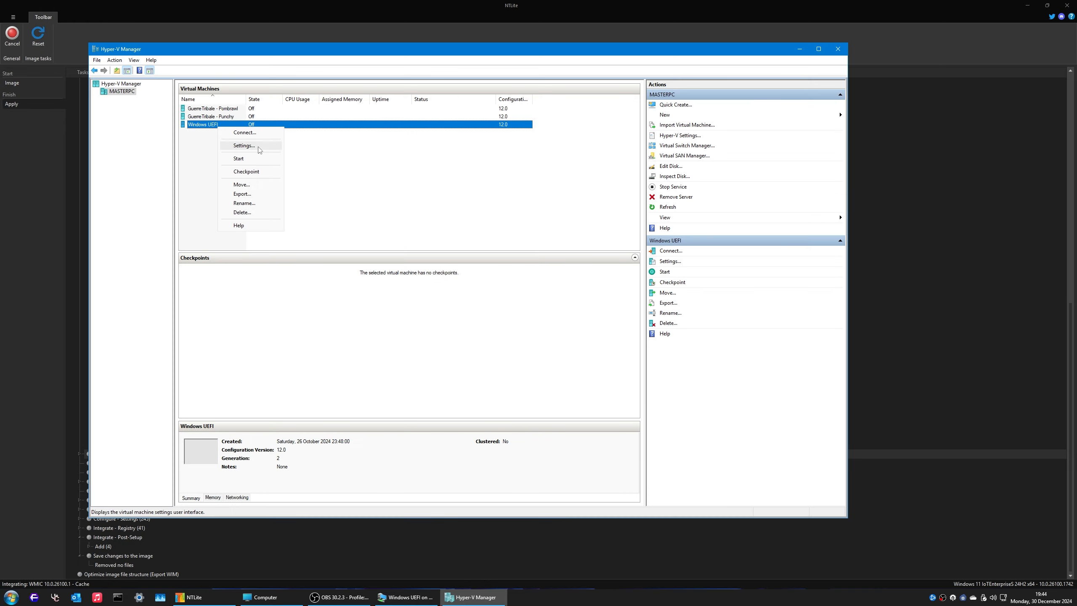
pyautogui.click(244, 146)
pyautogui.click(458, 276)
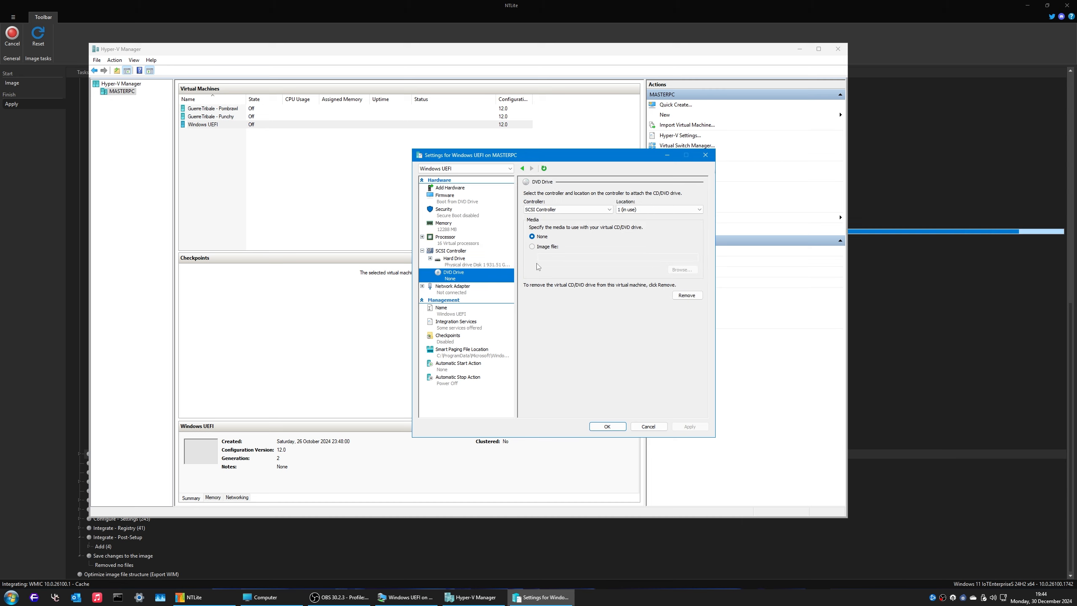
pyautogui.click(533, 247)
# Step: Load the IoTEnterpriseS ISO from Documents\MSDN ISO\11\Prepared into the DVD drive
pyautogui.click(682, 270)
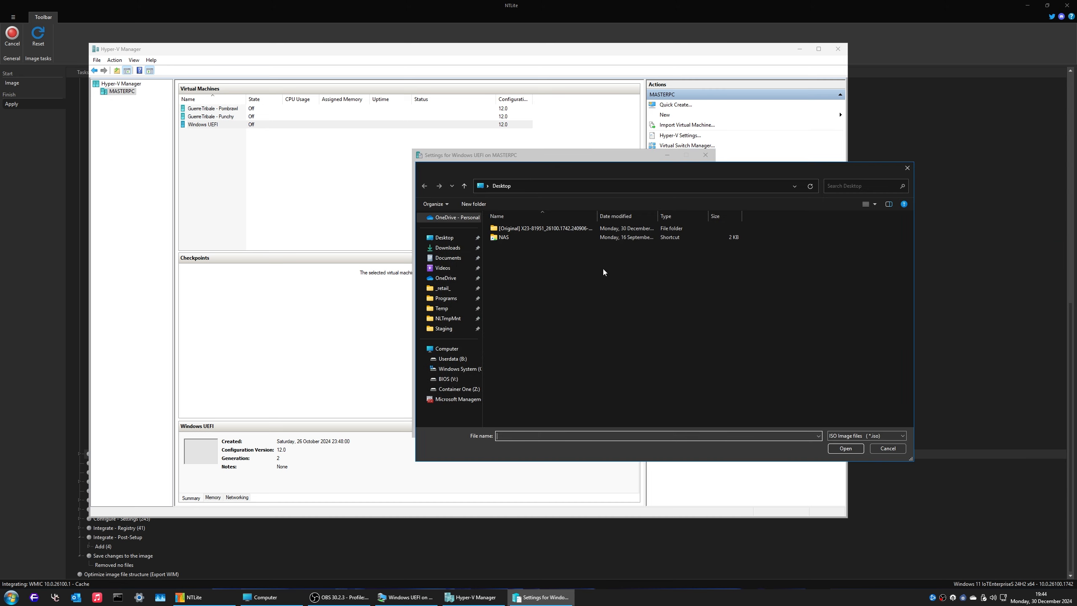
pyautogui.click(459, 280)
pyautogui.doubleClick(515, 248)
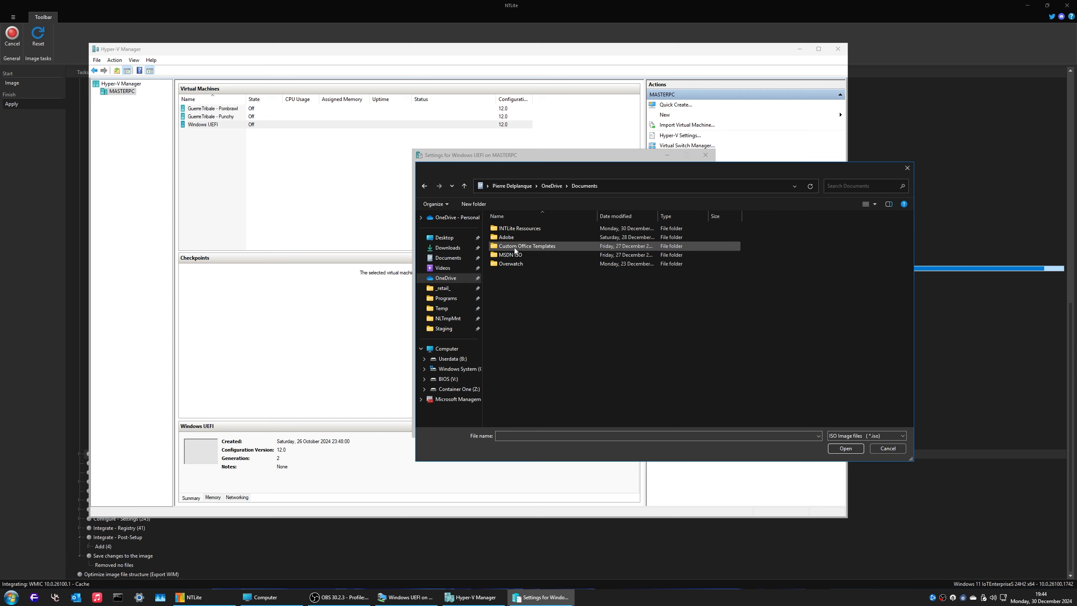
pyautogui.doubleClick(516, 255)
pyautogui.doubleClick(514, 241)
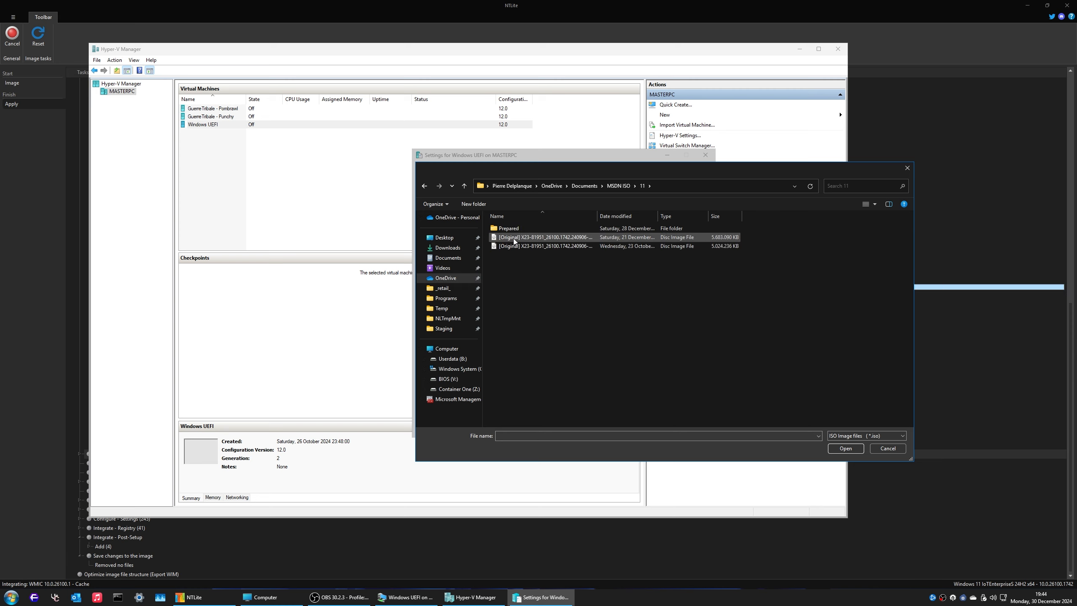
pyautogui.doubleClick(515, 229)
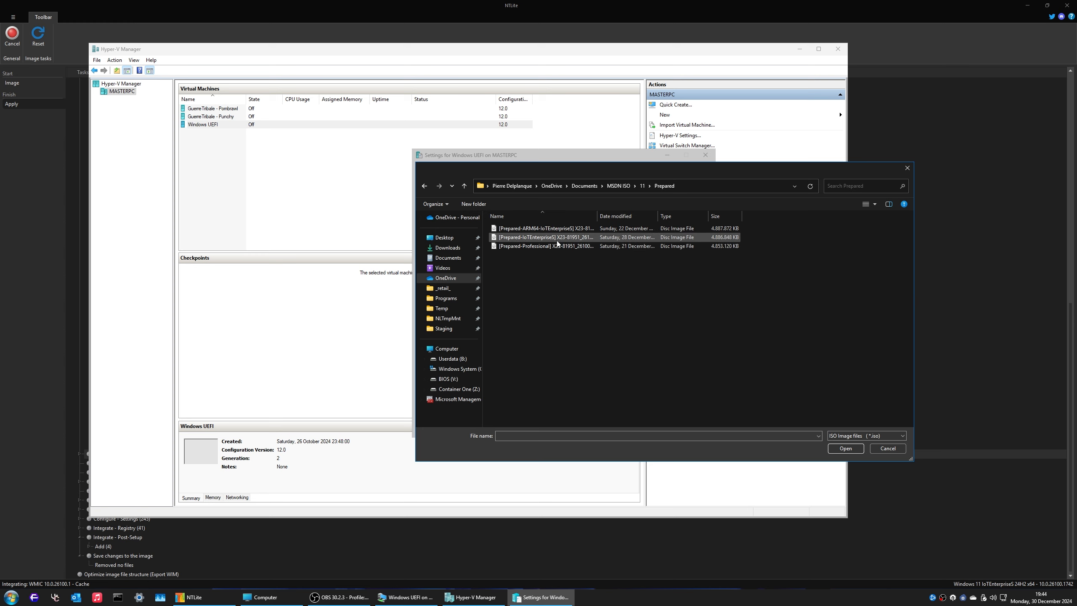
pyautogui.click(558, 238)
pyautogui.click(850, 449)
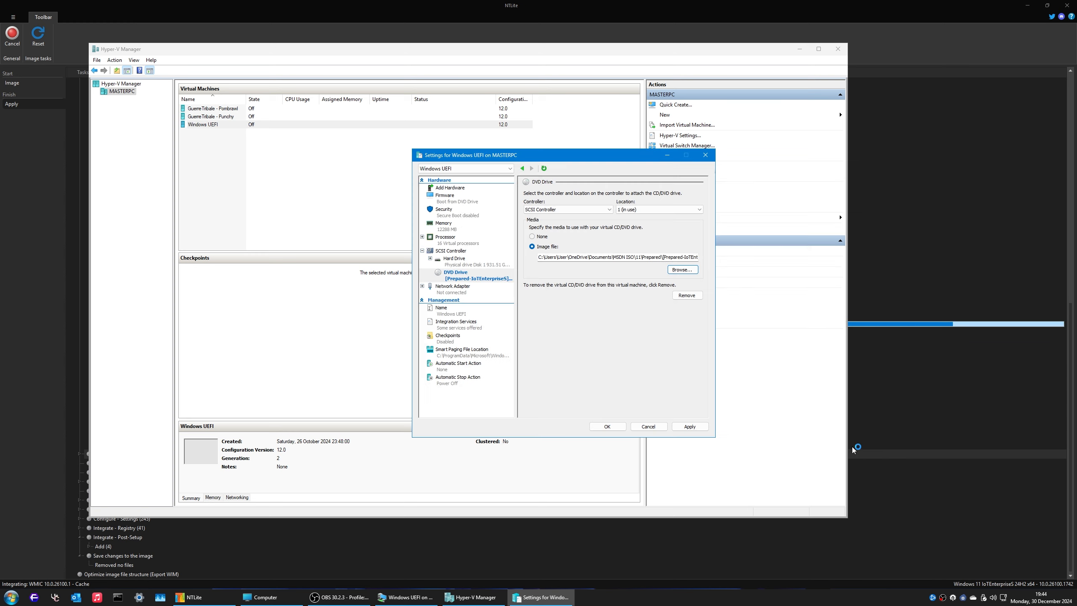
# Step: Check the VM's firmware boot order and the physical disk attached as its hard drive
pyautogui.click(448, 203)
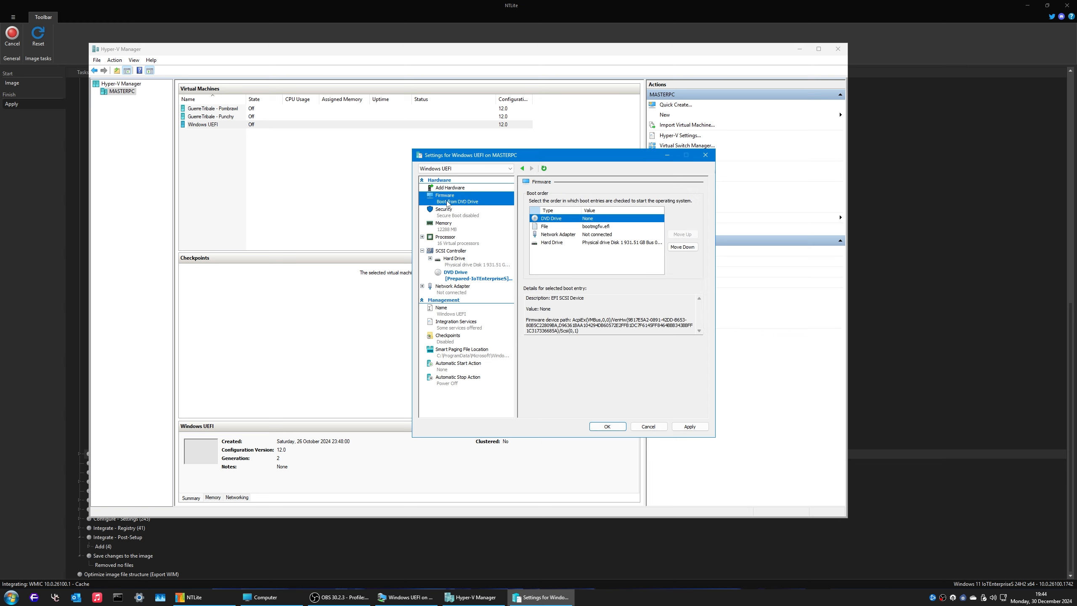
pyautogui.click(464, 260)
pyautogui.click(576, 297)
pyautogui.click(576, 299)
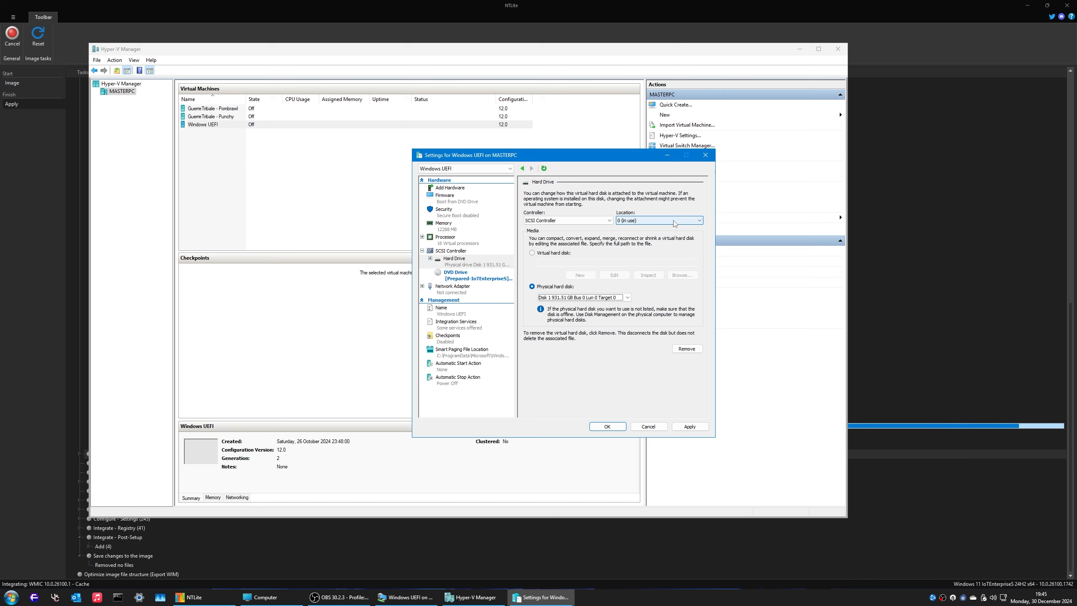
# Step: Search Start for 'part' to find the hard disk partitions tool
pyautogui.press('super')
pyautogui.write('part')
pyautogui.press('Down')
pyautogui.press('Down')
pyautogui.press('Down')
pyautogui.press('Down')
pyautogui.press('Down')
pyautogui.press('Down')
pyautogui.press('Down')
pyautogui.press('Down')
# Step: Open Disk Management, enlarge it to show all disks, and bring Disk 1 online
pyautogui.press('Return')
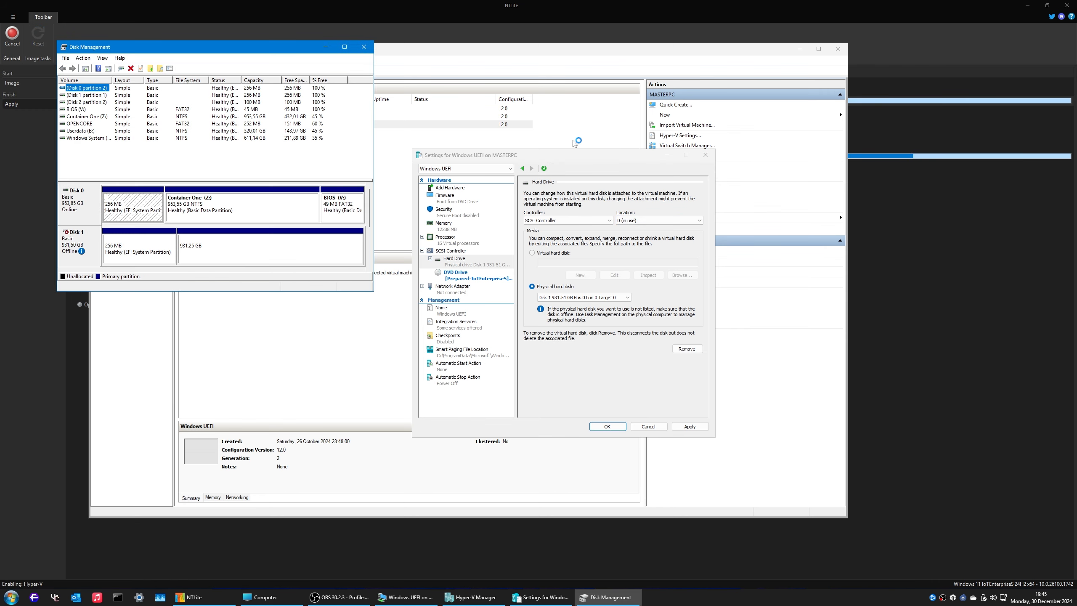
pyautogui.moveTo(373, 292); pyautogui.dragTo(384, 552)
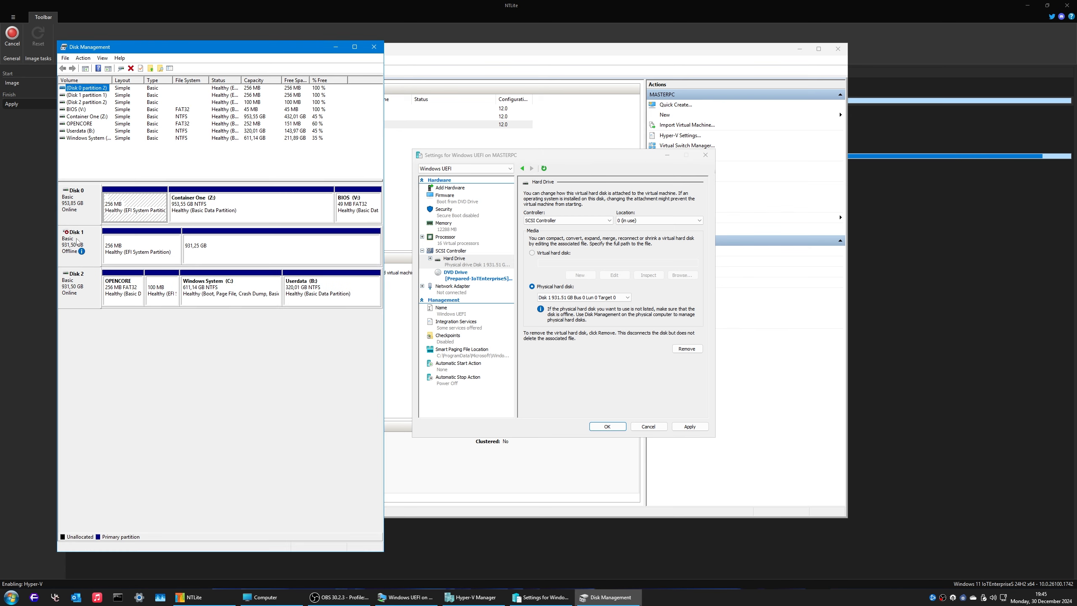
pyautogui.click(77, 241)
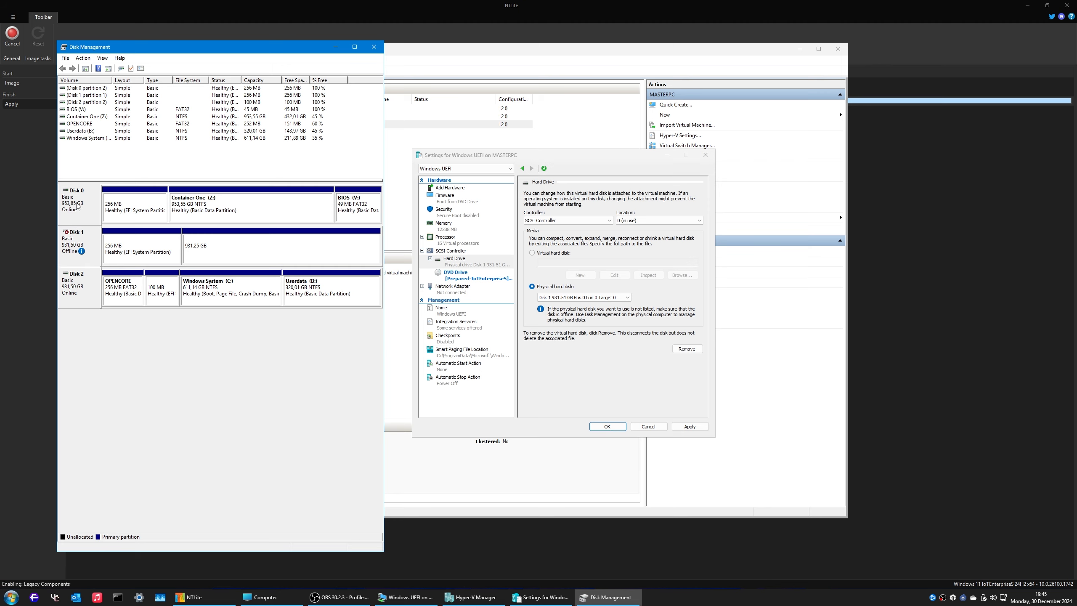
pyautogui.rightClick(76, 248)
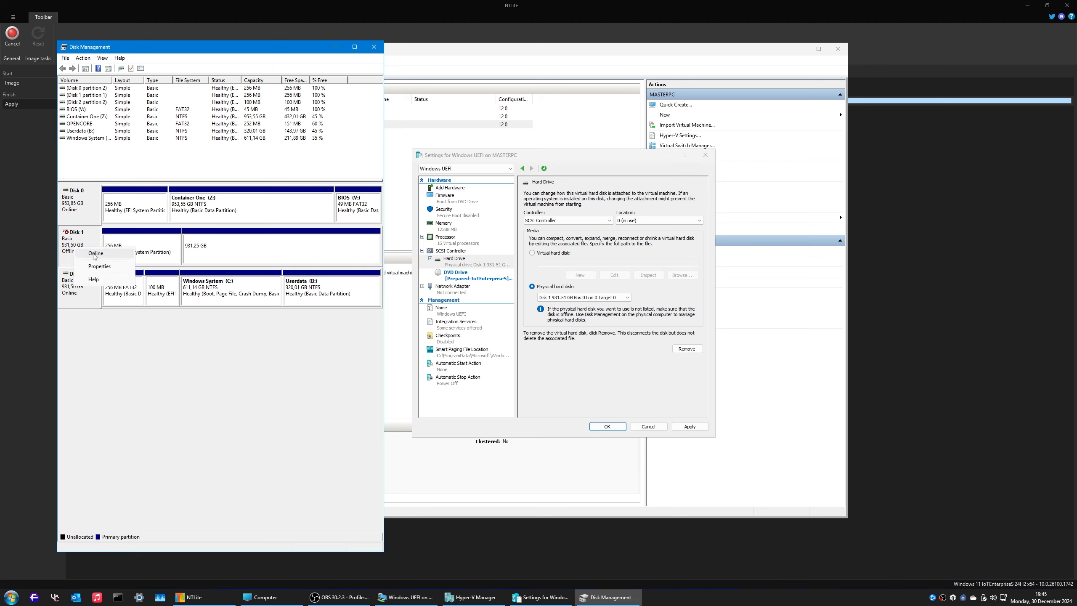
pyautogui.click(95, 254)
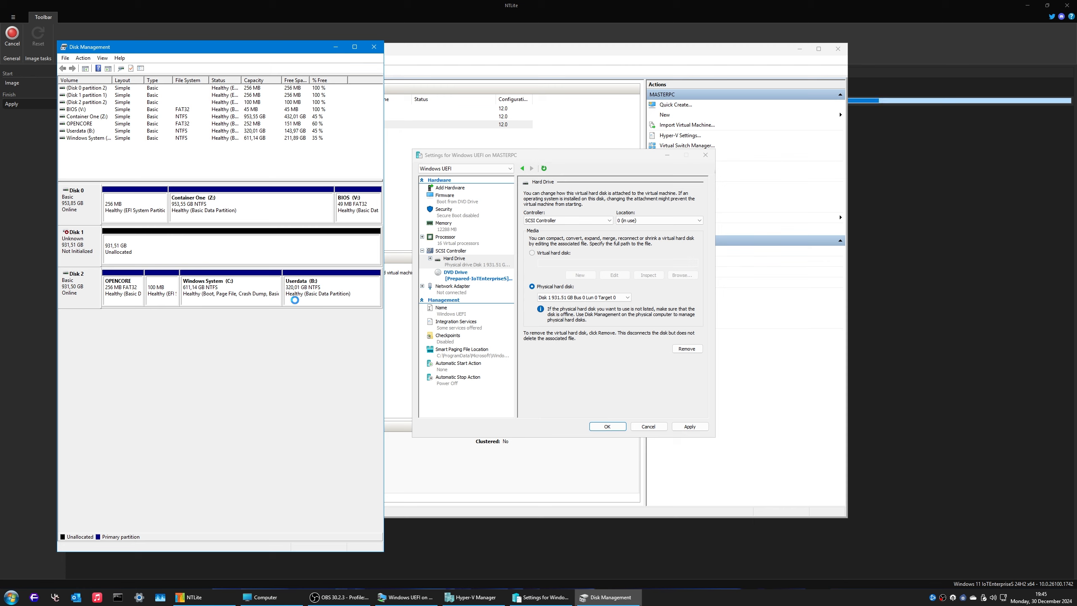
# Step: Take Disk 1 offline again and close Disk Management
pyautogui.rightClick(96, 256)
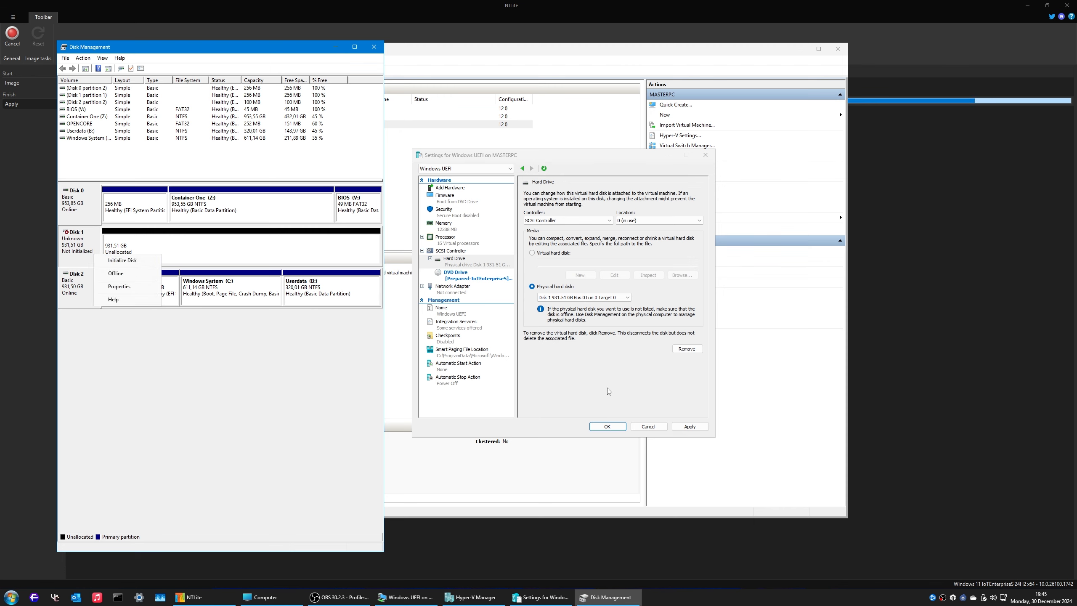
pyautogui.click(648, 376)
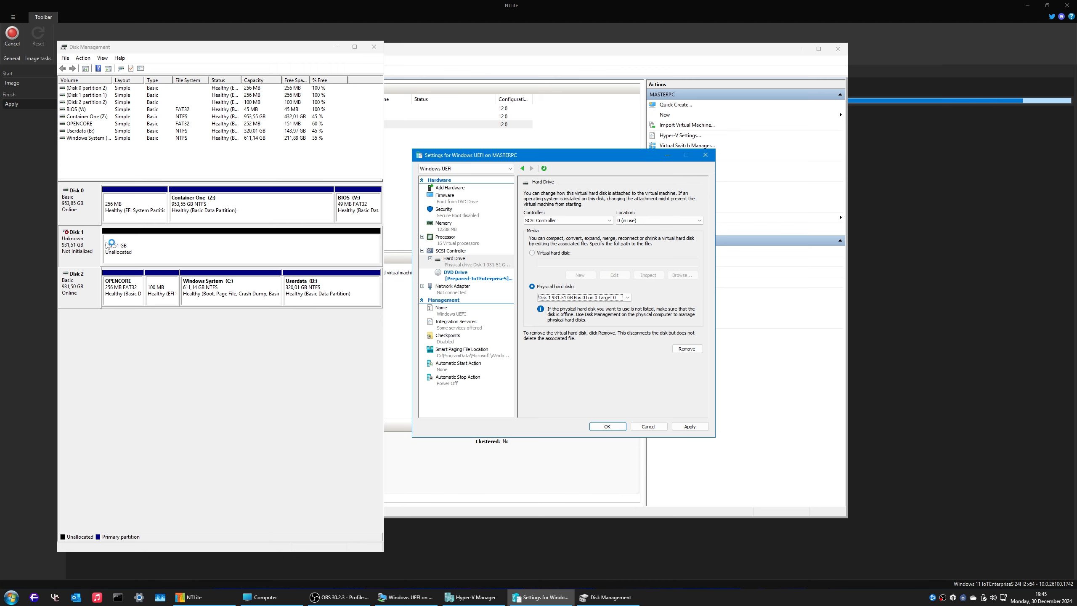
pyautogui.rightClick(80, 248)
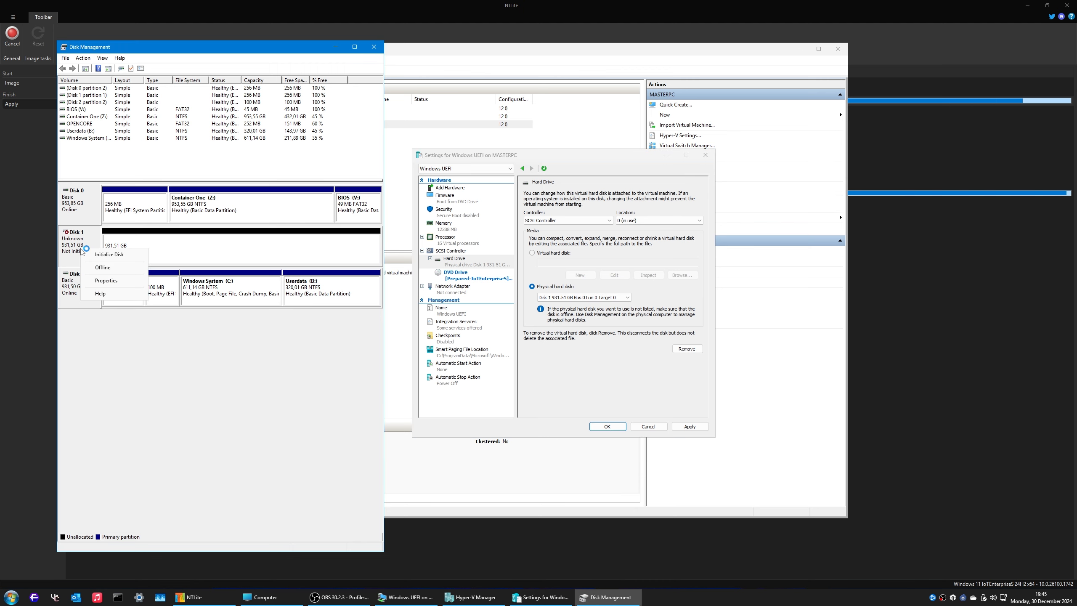
pyautogui.click(103, 268)
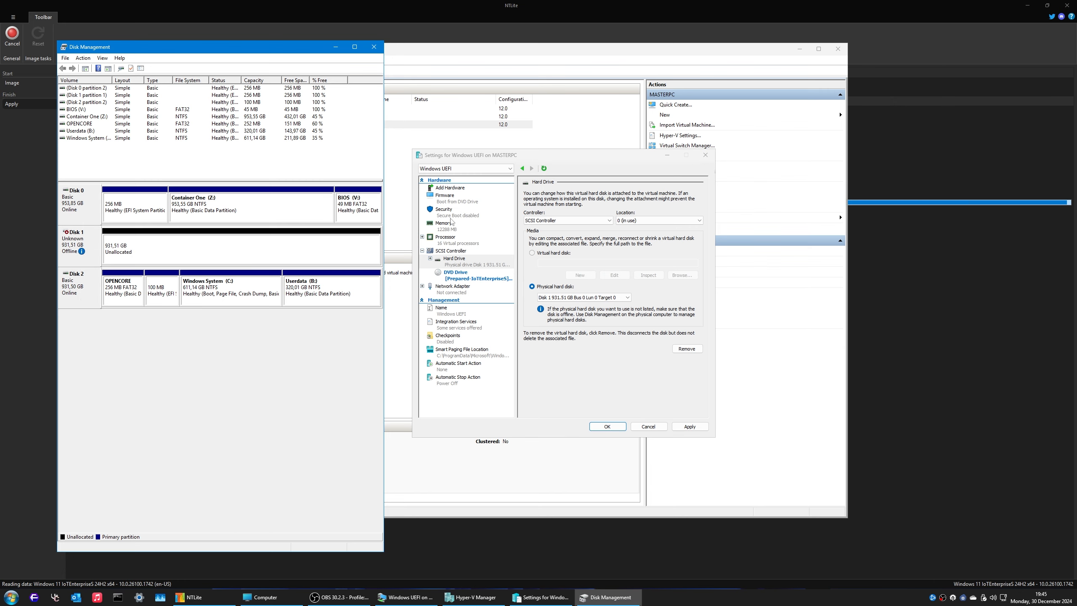
pyautogui.click(374, 48)
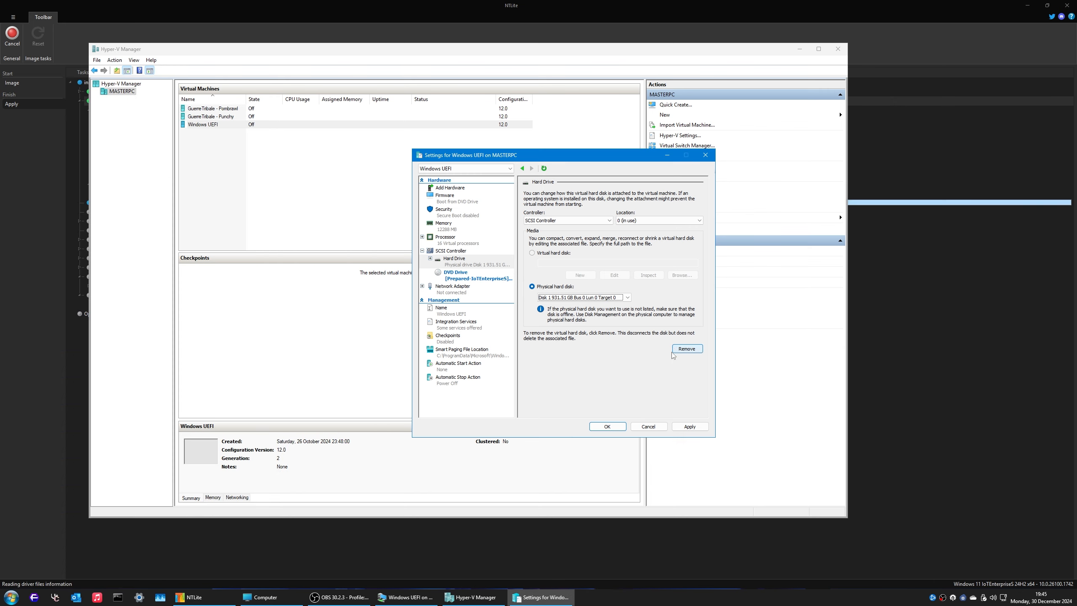
# Step: Save the VM settings and connect to start the Windows UEFI machine
pyautogui.click(623, 427)
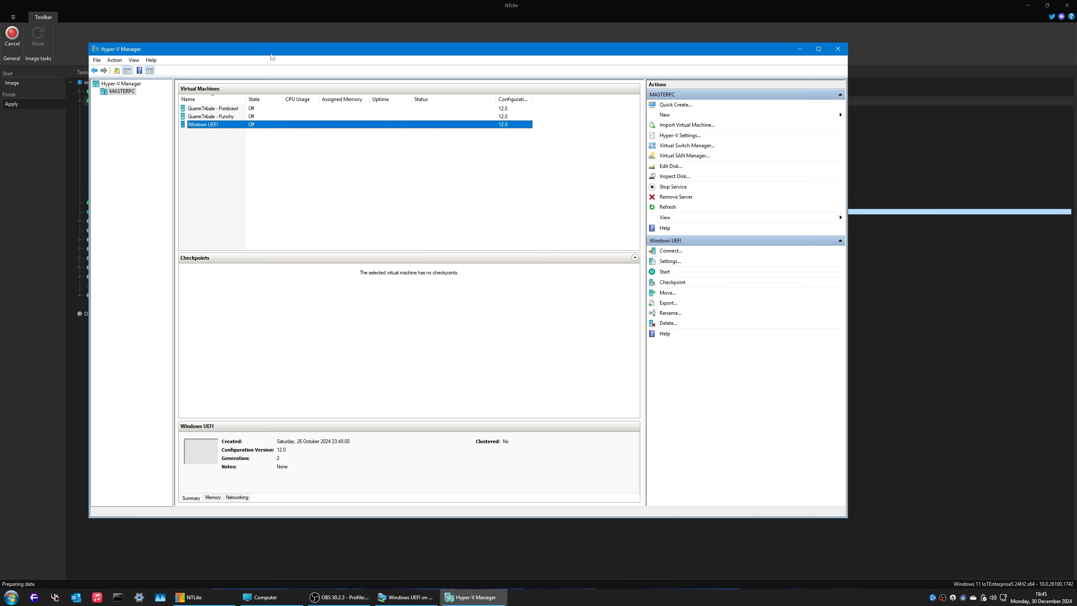
pyautogui.moveTo(272, 56); pyautogui.dragTo(378, 57)
pyautogui.rightClick(338, 130)
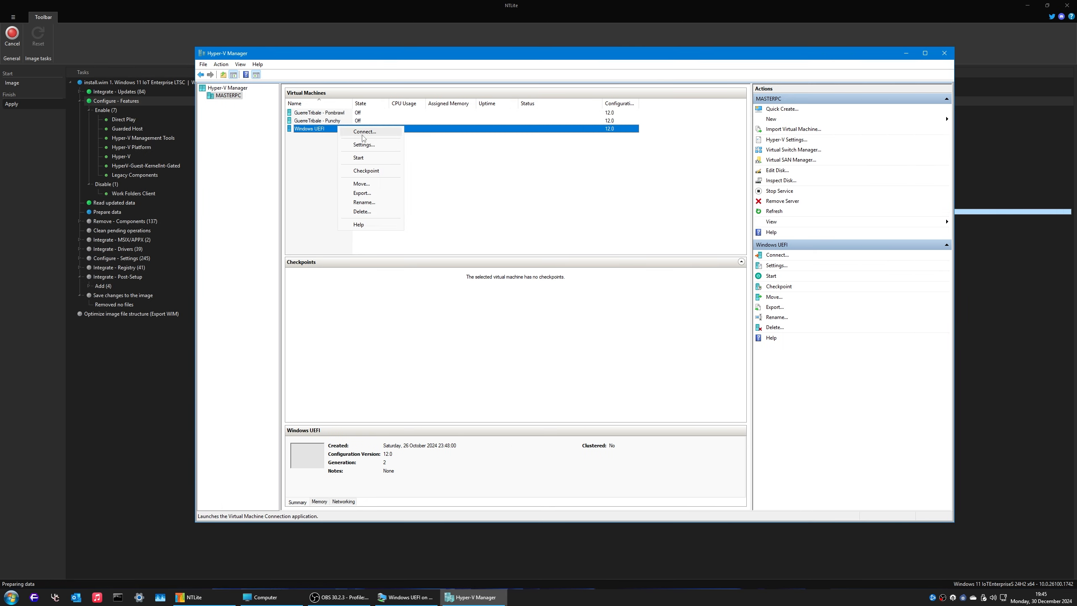
pyautogui.click(364, 132)
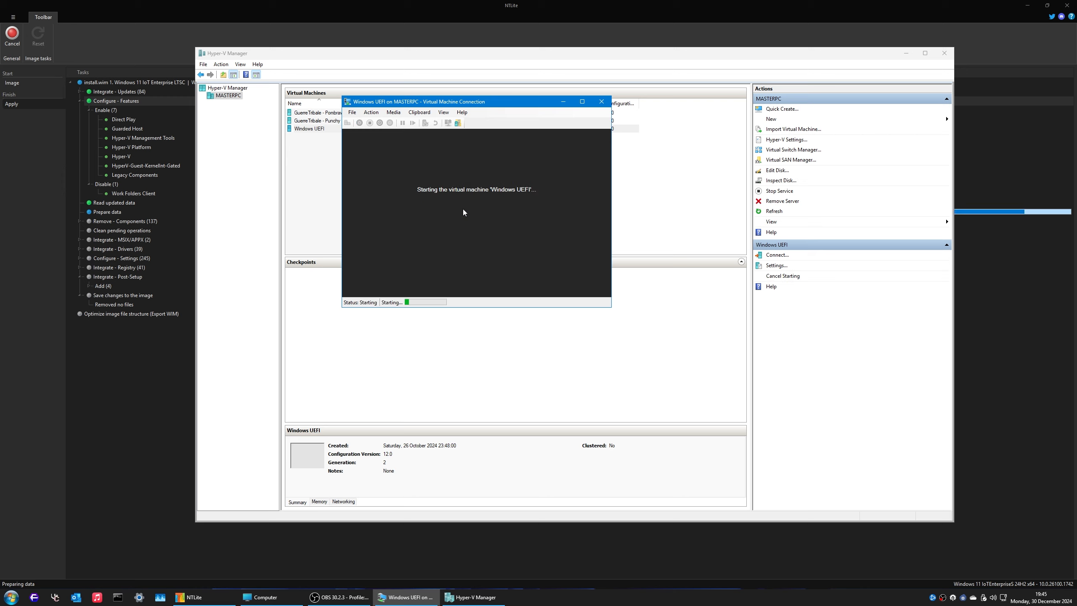
# Step: Check the Network Adapter's virtual switch in the VM settings, closing without changes
pyautogui.click(352, 112)
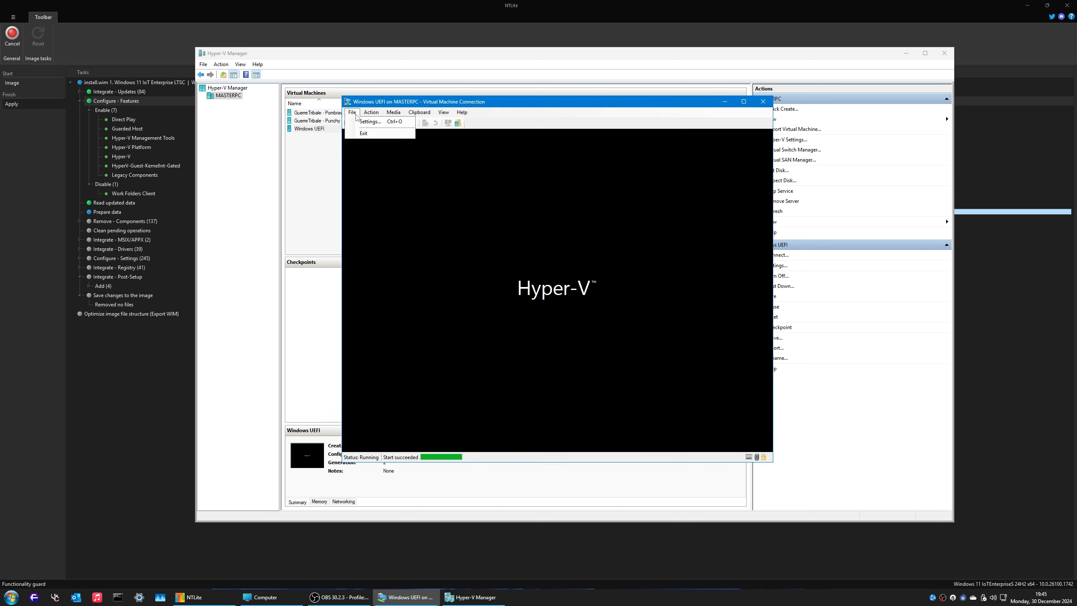
pyautogui.click(364, 122)
pyautogui.click(445, 293)
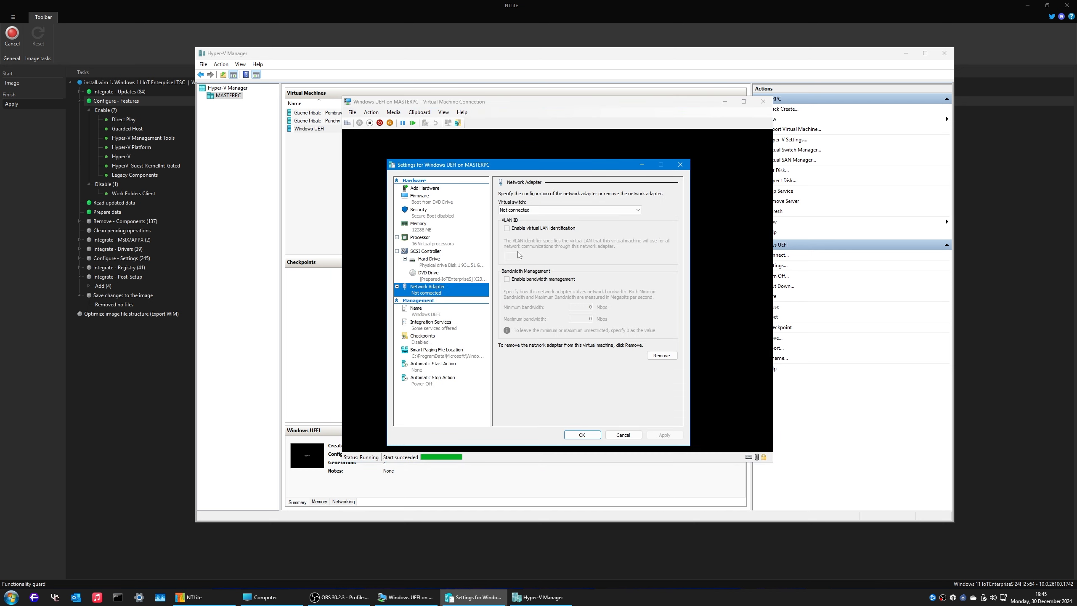
pyautogui.click(569, 209)
pyautogui.click(549, 194)
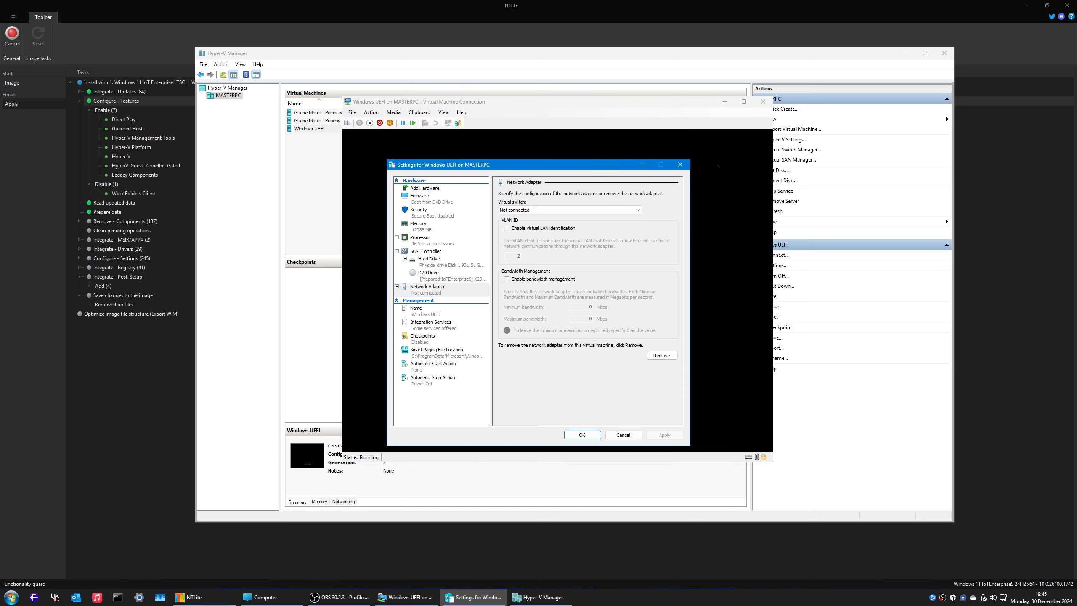
pyautogui.click(680, 164)
pyautogui.moveTo(543, 105); pyautogui.dragTo(537, 138)
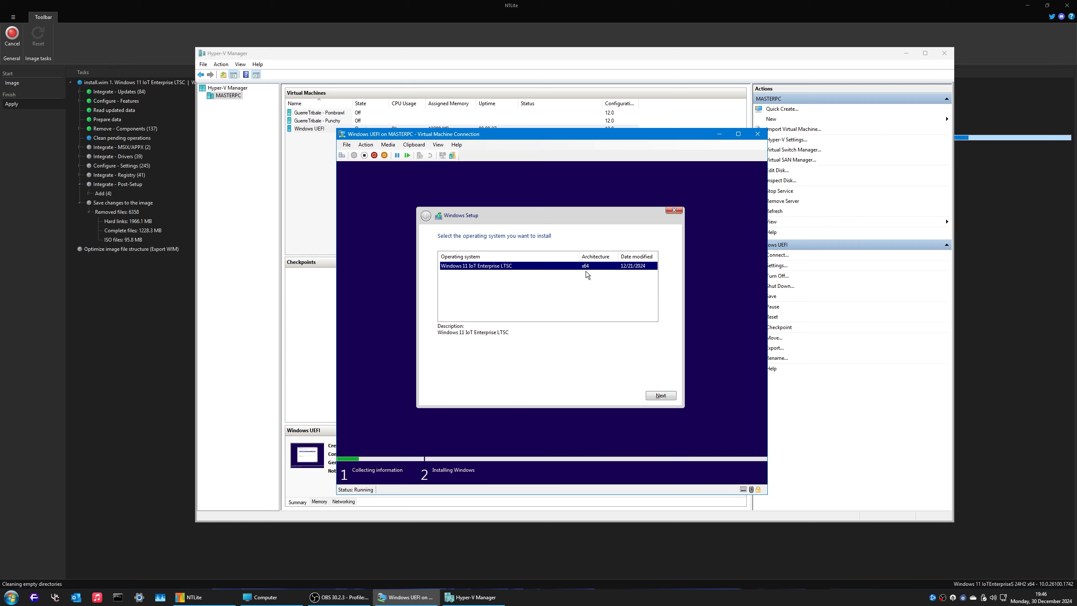
# Step: Continue Setup with Windows 11 IoT Enterprise LTSC and open a Shift+F10 command prompt
pyautogui.click(662, 396)
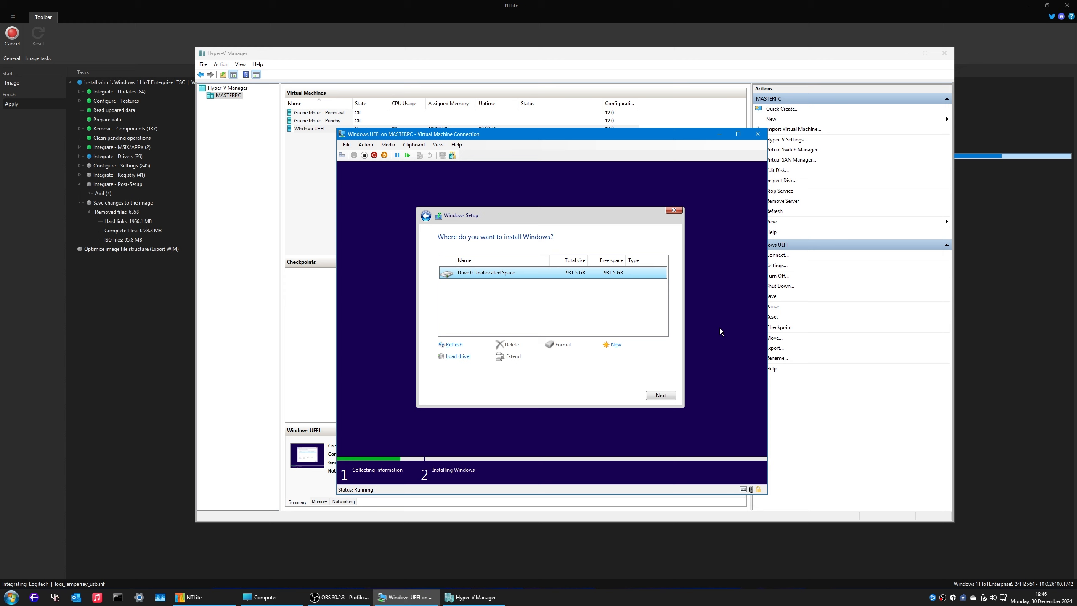
pyautogui.hotkey('shift', 'F10')
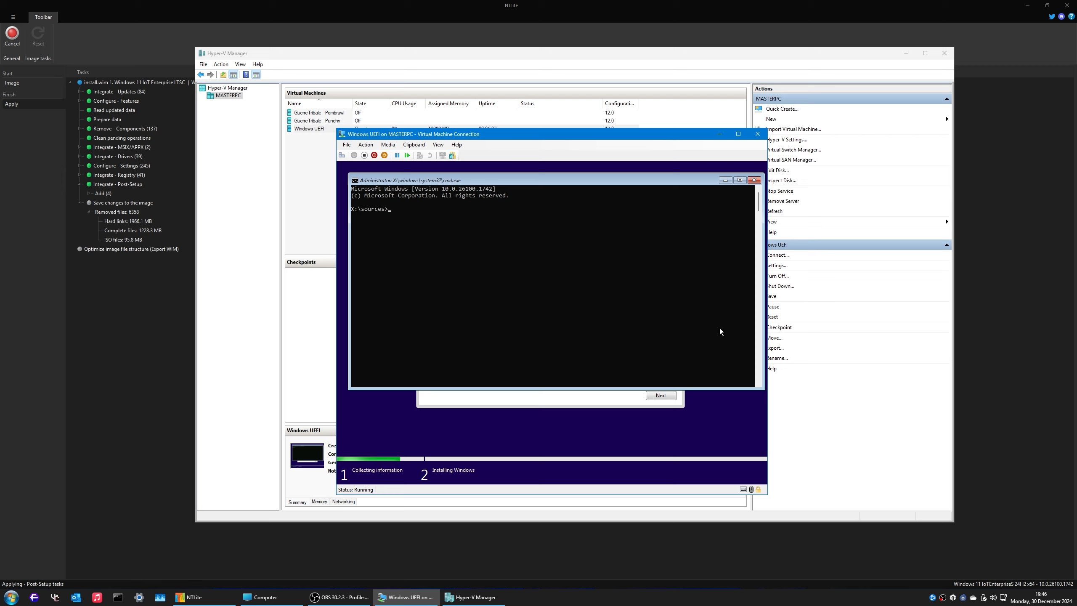
# Step: Start diskpart and list the virtual machine's disks
pyautogui.write('part')
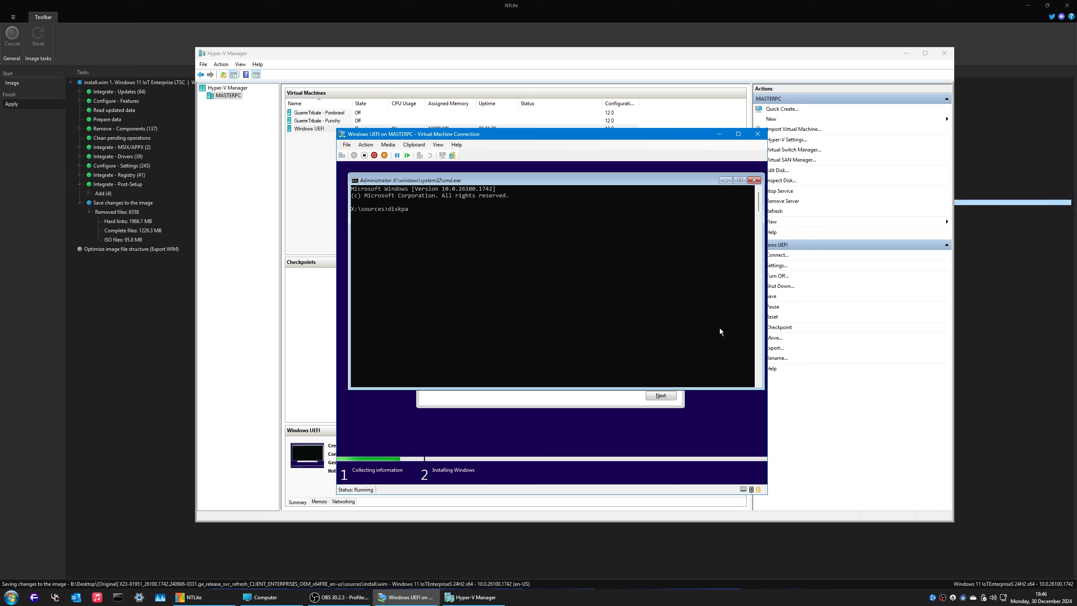
pyautogui.press('Return')
pyautogui.write('lis')
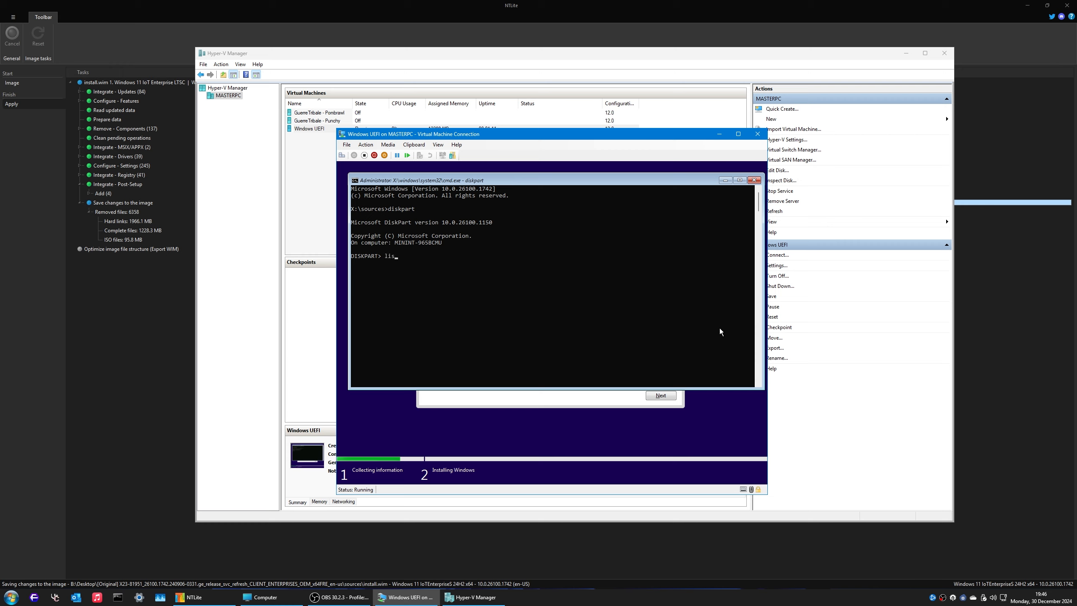
pyautogui.write('t disk')
pyautogui.press('Return')
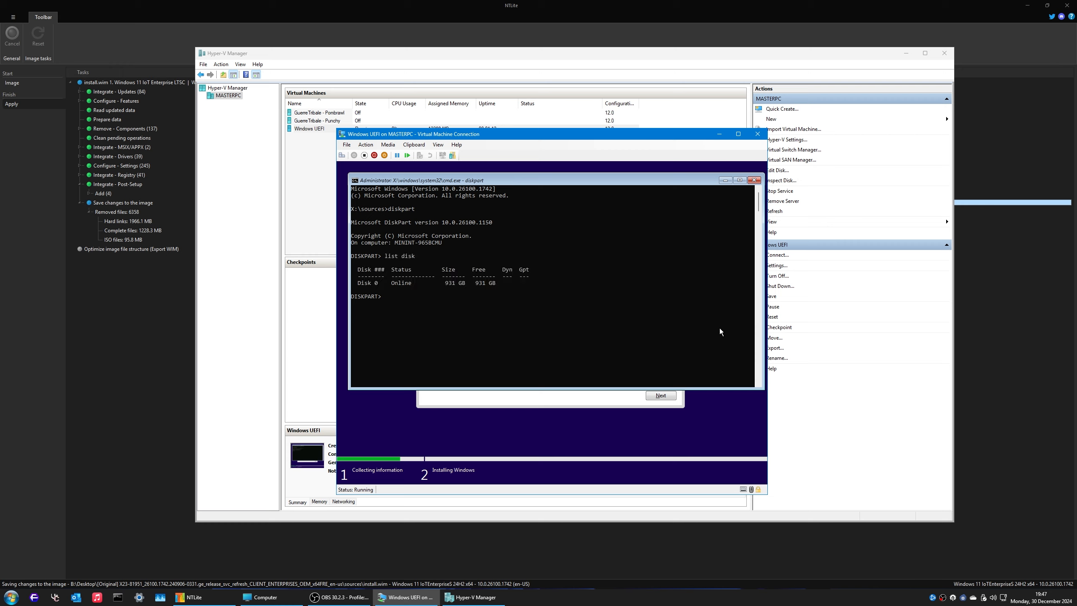
pyautogui.write('list dis')
pyautogui.press('Return')
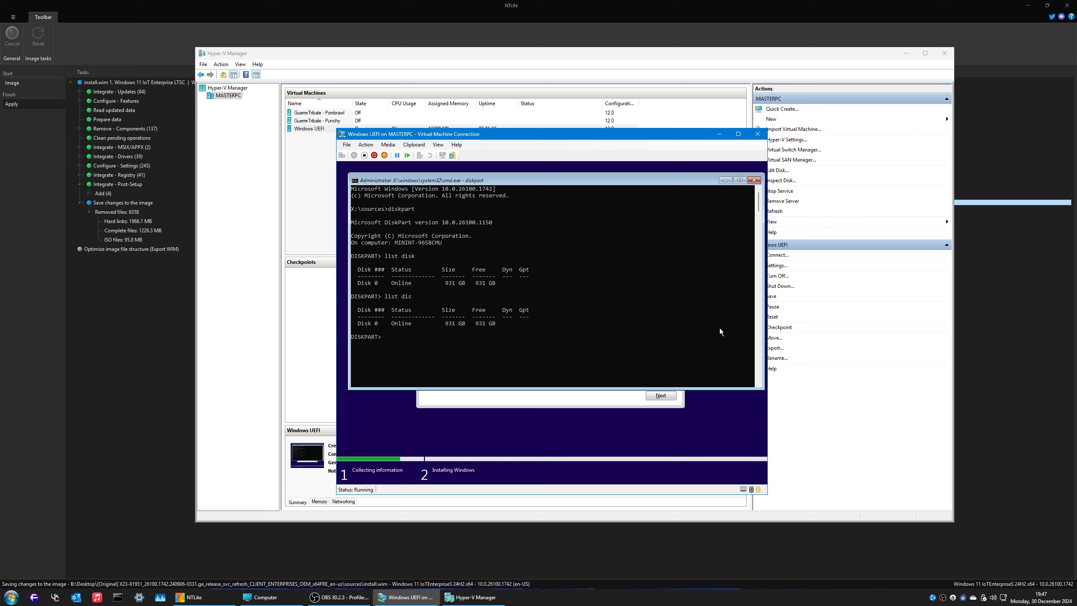
# Step: Select Disk 0, convert it to GPT, and type the 256 MB EFI partition command
pyautogui.write('sele')
pyautogui.write('dis ')
pyautogui.write('0')
pyautogui.press('Return')
pyautogui.write('conv gpt')
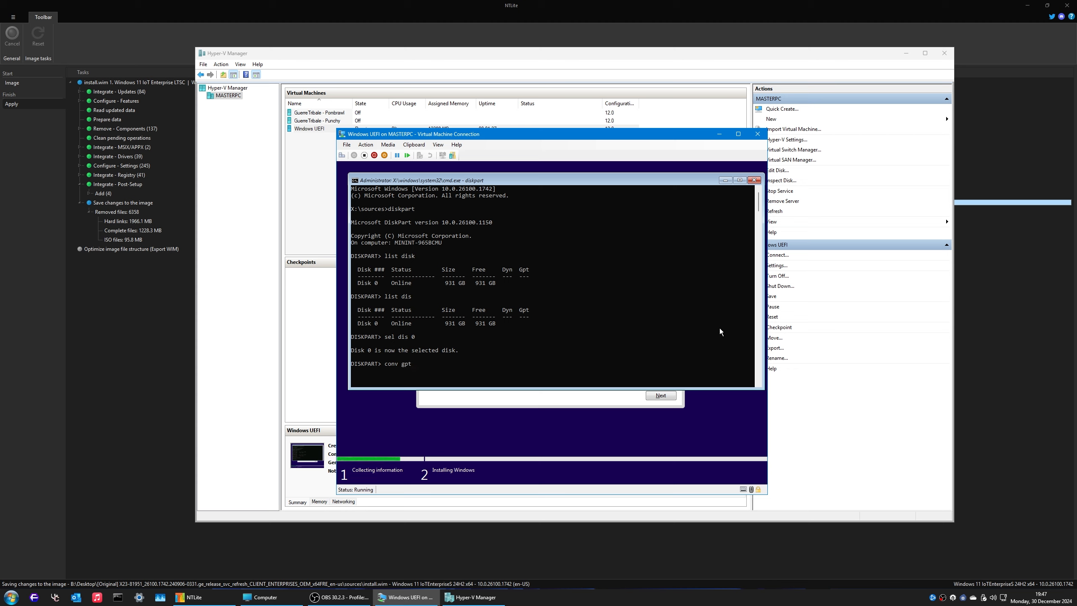
pyautogui.press('Return')
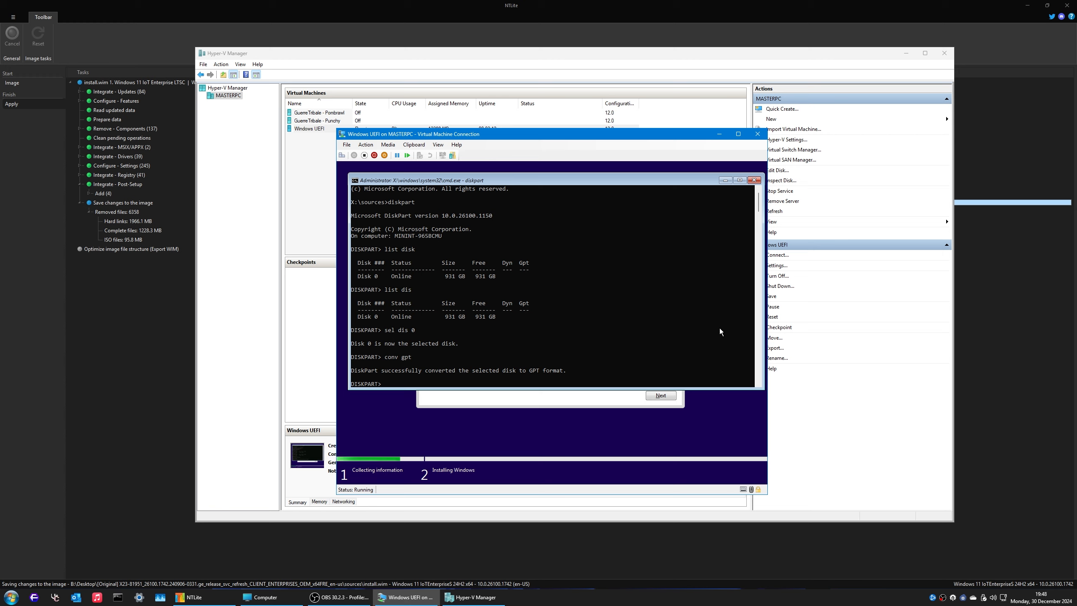
pyautogui.write('crt')
pyautogui.write('ate')
pyautogui.write(' pa')
pyautogui.write('r ef')
pyautogui.write('i ')
pyautogui.write('size')
pyautogui.write('=256')
# Step: Create the 256 MB EFI partition, format it FAT32, and begin the primary partition command
pyautogui.press('Return')
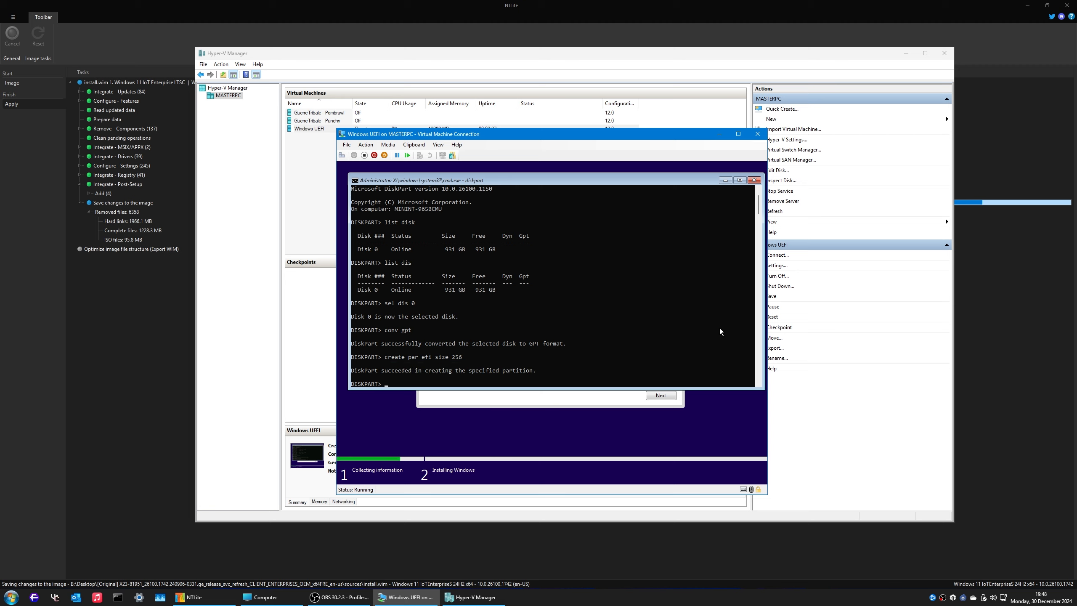
pyautogui.write('format fs=fat32')
pyautogui.press('Return')
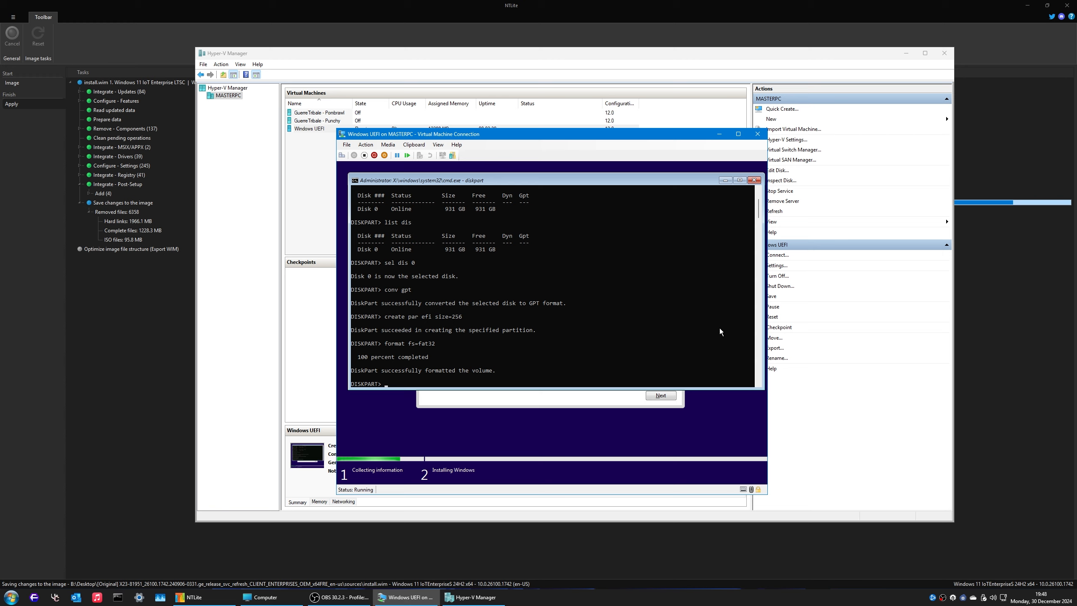
pyautogui.write('create par pri')
pyautogui.write('size=')
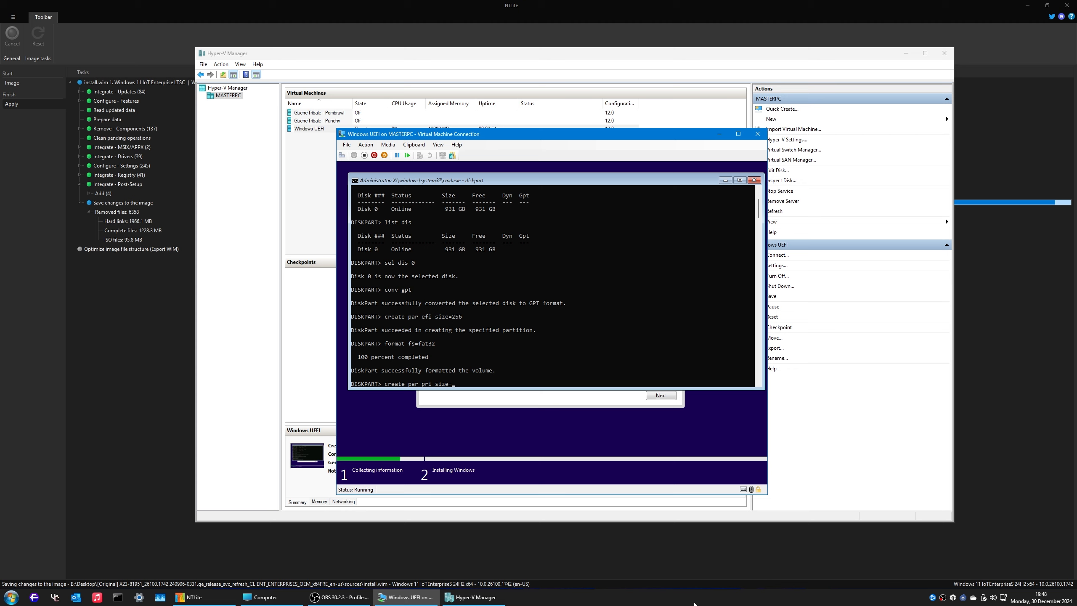
# Step: Compute 1024 × 375 + 8 = 384008 in Calculator for the partition size
pyautogui.press('super+r')
pyautogui.write('calc')
pyautogui.press('Return')
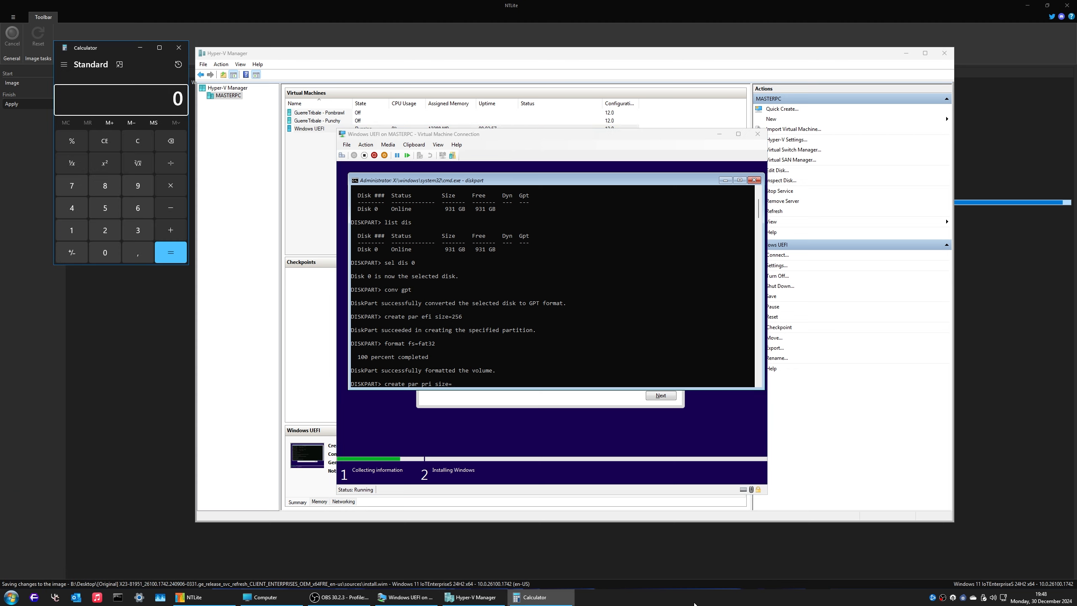
pyautogui.write('1024*375')
pyautogui.press('Return')
pyautogui.write('+8')
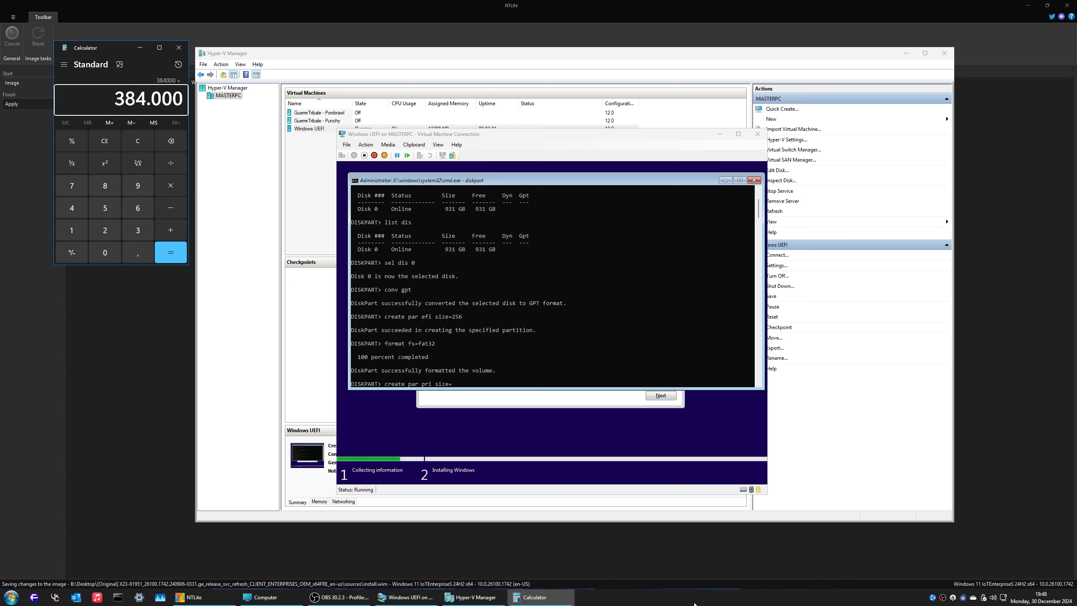
pyautogui.press('Return')
# Step: Create a 384008 MB primary partition, quick-format it, and assign it letter Z
pyautogui.click(586, 348)
pyautogui.write('384')
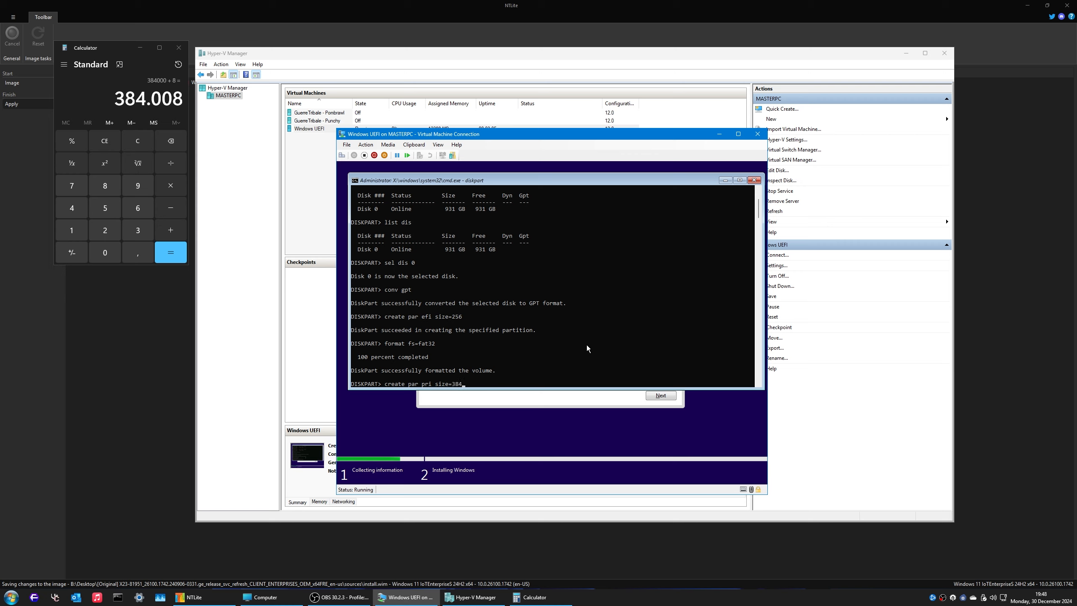
pyautogui.write('008')
pyautogui.press('Return')
pyautogui.write('form')
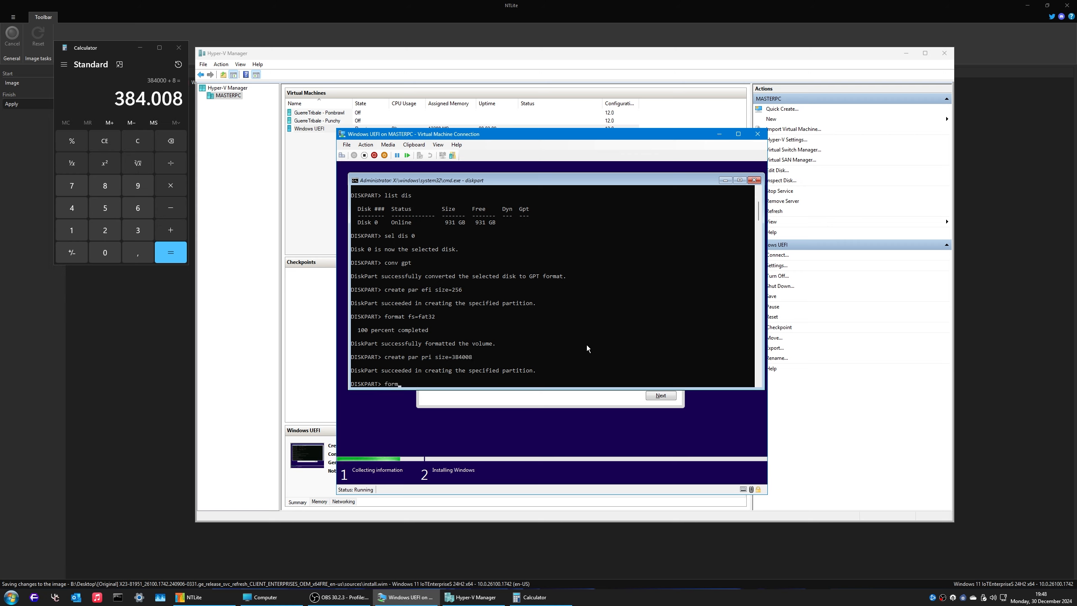
pyautogui.write('at quick')
pyautogui.press('Return')
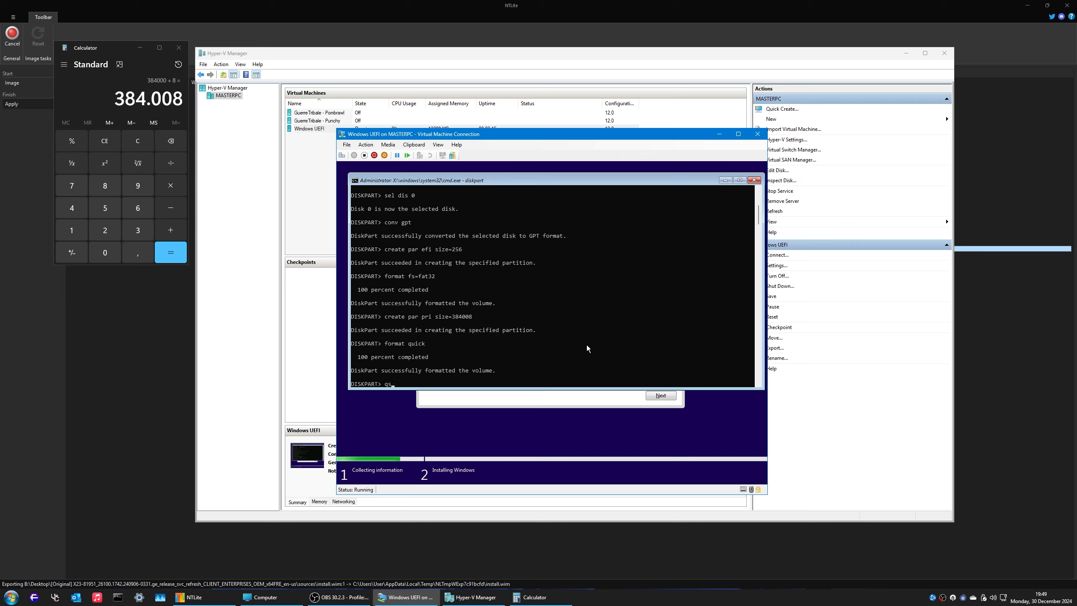
pyautogui.write('assign letter ')
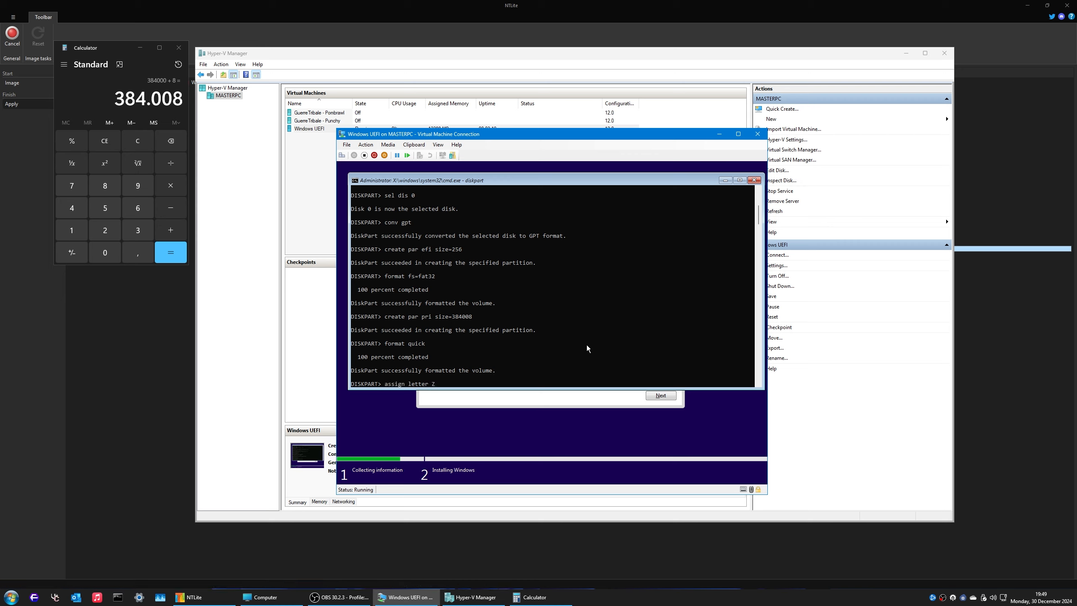
pyautogui.write('Z')
pyautogui.press('Return')
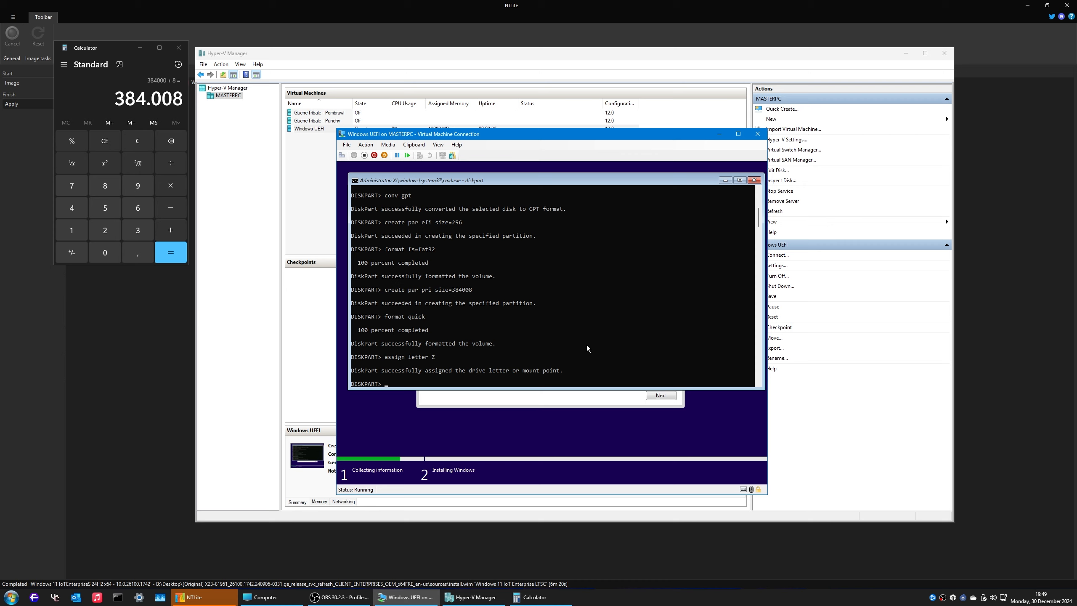
# Step: List volumes and assign letter Y to the FAT32 EFI volume 2
pyautogui.write('DISM /')
pyautogui.press('BackSpace')
pyautogui.press('BackSpace')
pyautogui.press('BackSpace')
pyautogui.press('BackSpace')
pyautogui.press('BackSpace')
pyautogui.press('BackSpace')
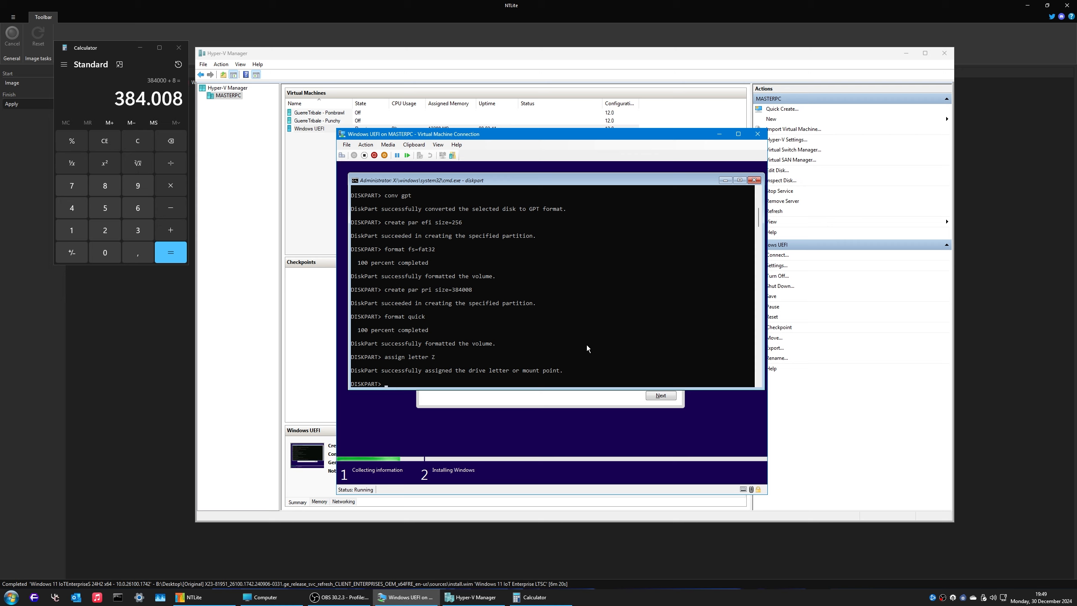
pyautogui.write('list vol')
pyautogui.press('Return')
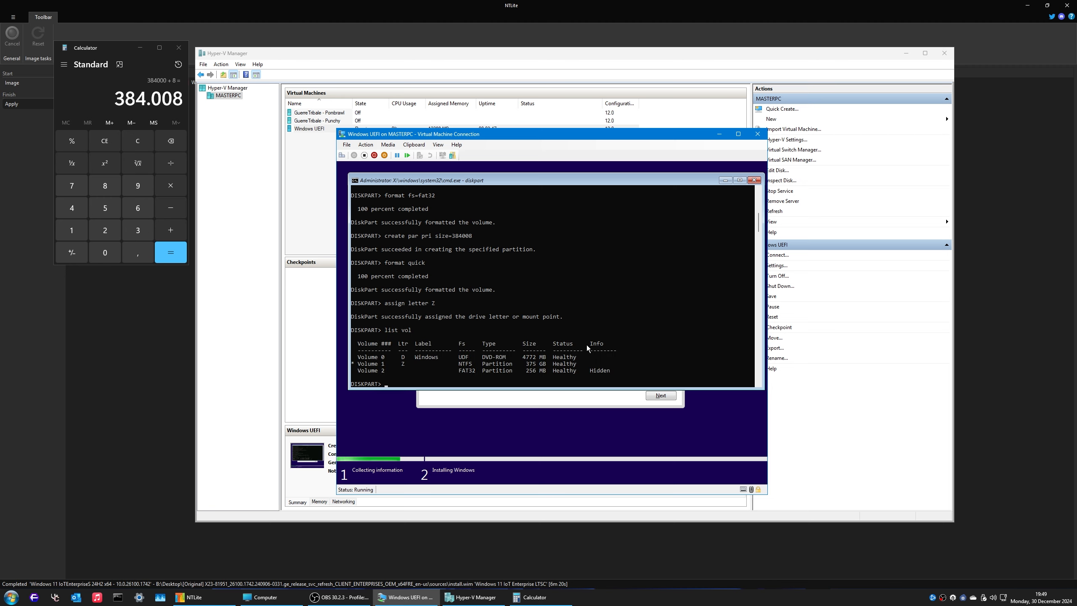
pyautogui.write('vel vol 2')
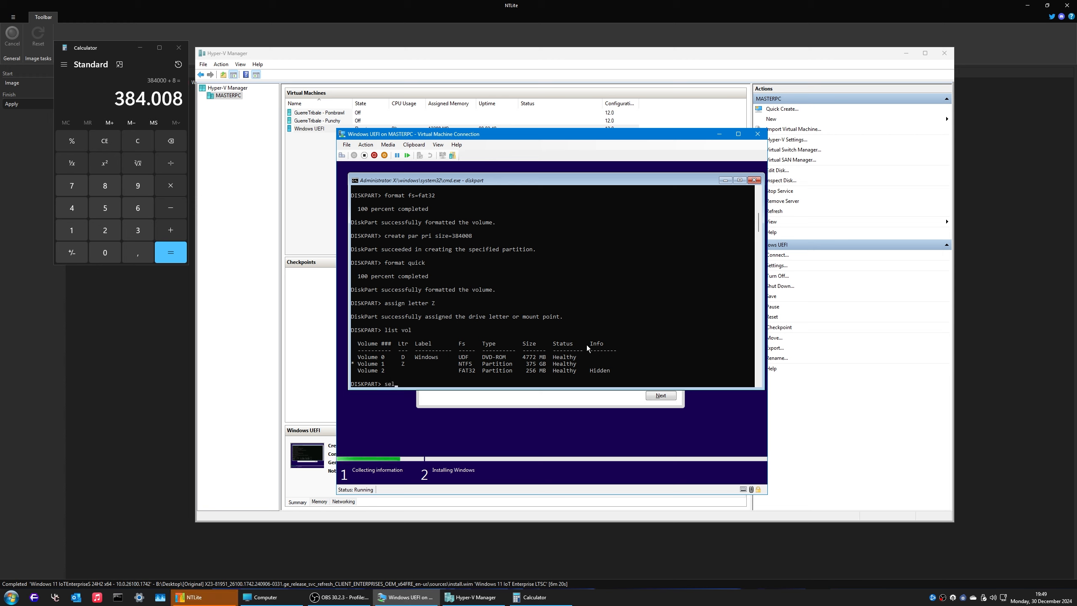
pyautogui.press('Return')
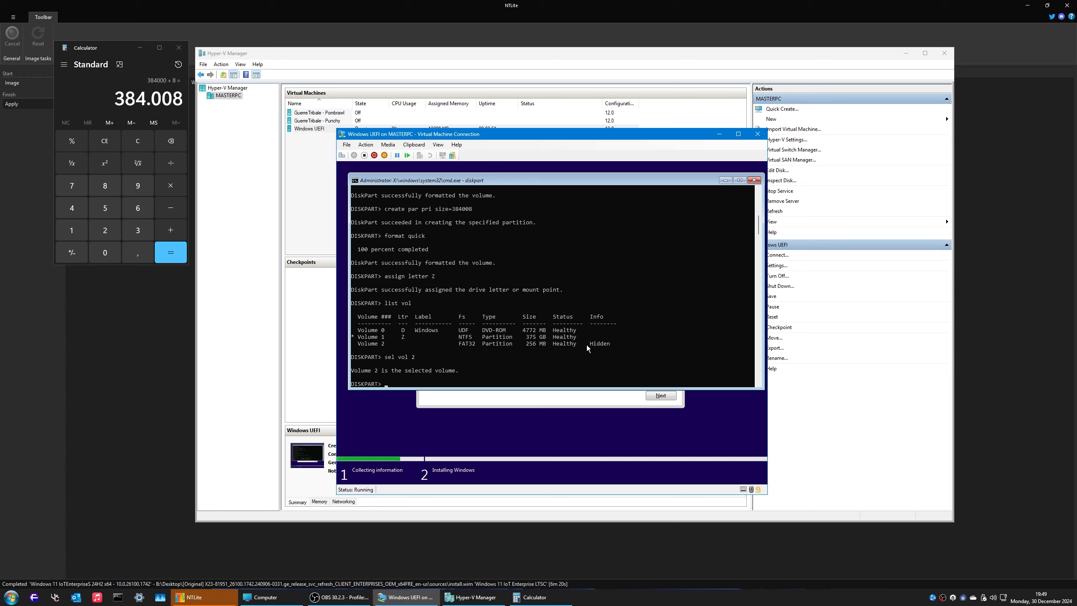
pyautogui.write('assign letter Y')
pyautogui.press('Return')
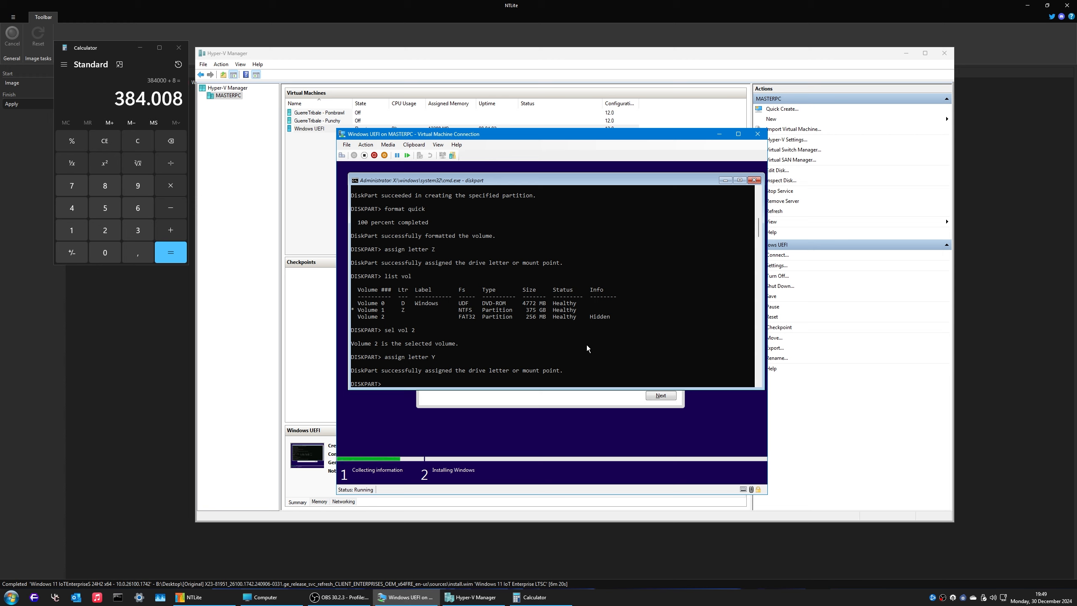
# Step: Create a primary partition from the remaining space, quick-format it, list volumes, and exit DiskPart
pyautogui.write('create par pr')
pyautogui.write('i')
pyautogui.press('Return')
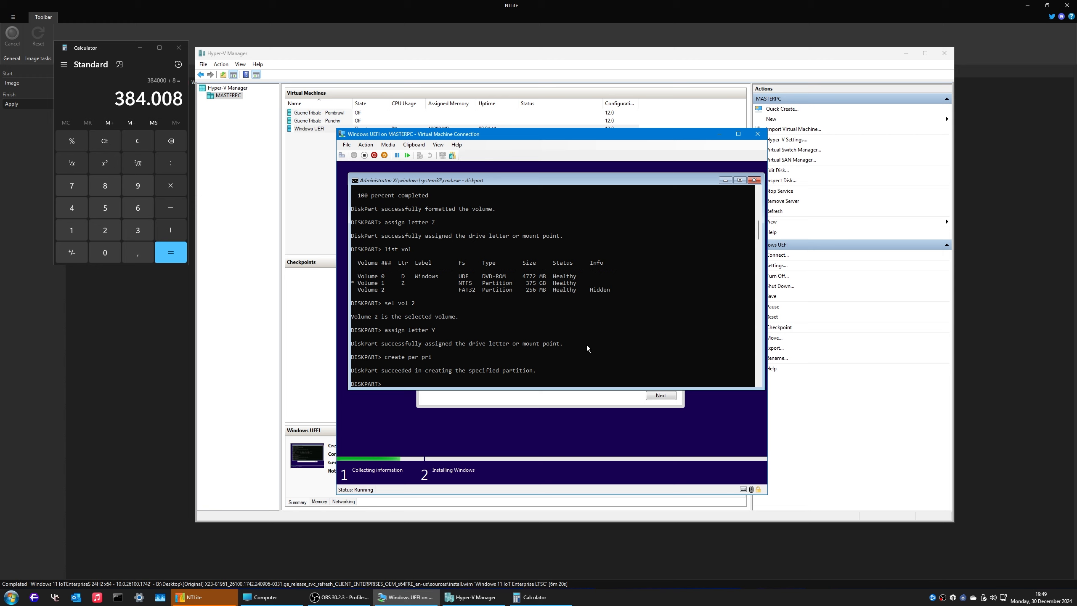
pyautogui.write('format qu')
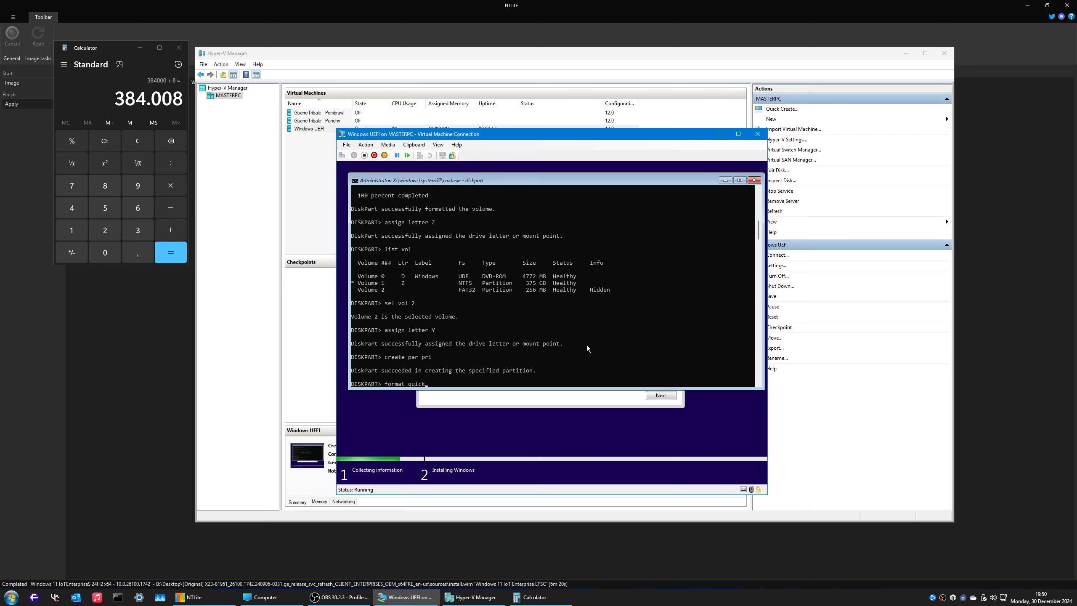
pyautogui.write('ick')
pyautogui.press('Return')
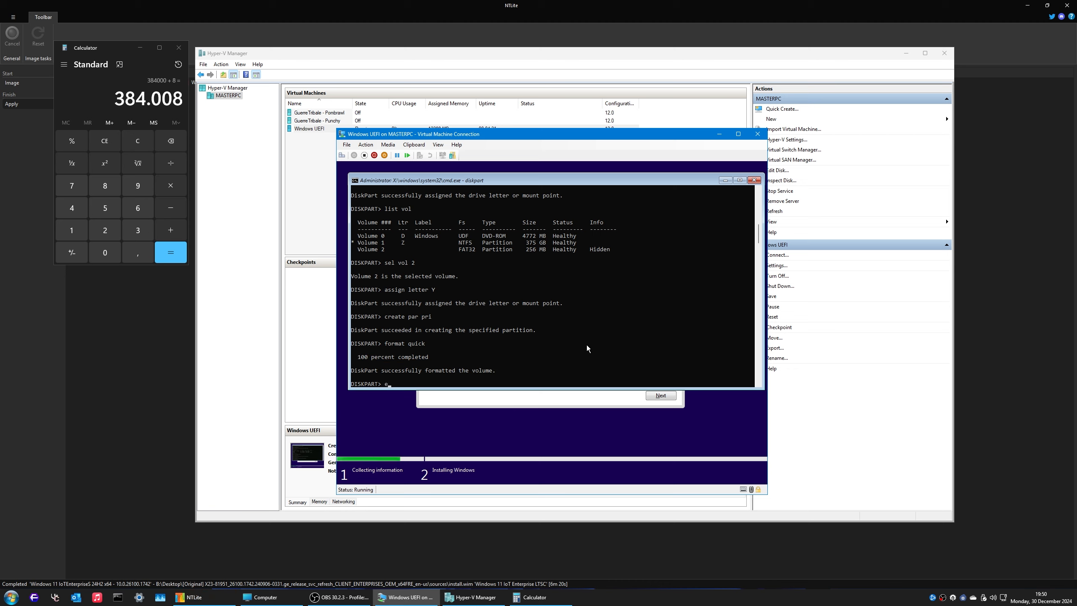
pyautogui.write('list vol')
pyautogui.press('Return')
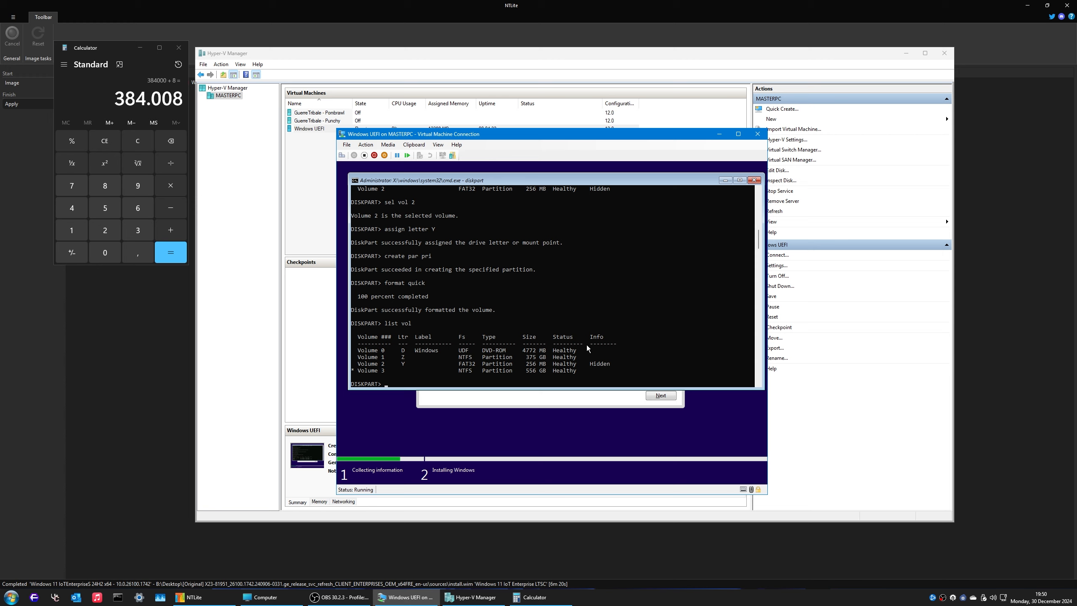
pyautogui.write('exit')
pyautogui.press('Return')
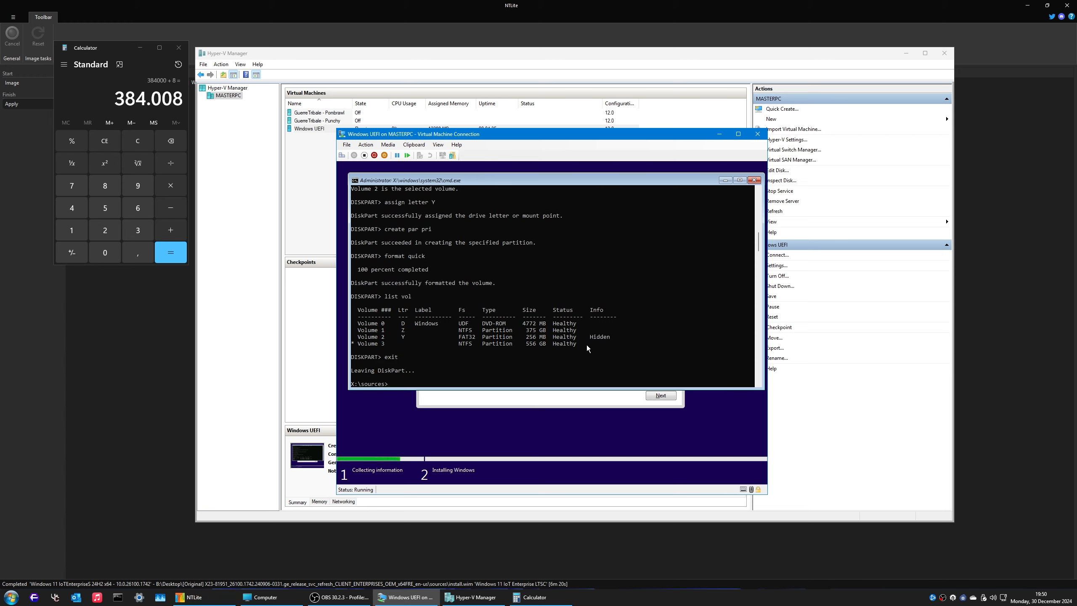
# Step: Run DISM /Apply-Image to apply D:\sources\install.wim index 1 to Z:\
pyautogui.write('DISM /A')
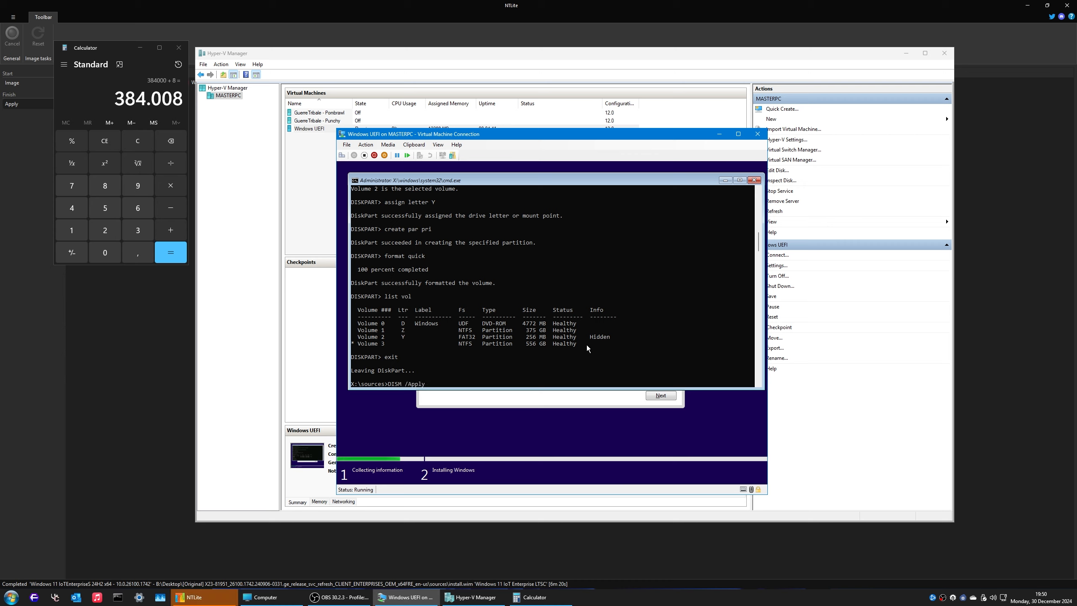
pyautogui.write('ply-Image /Imagefile:D')
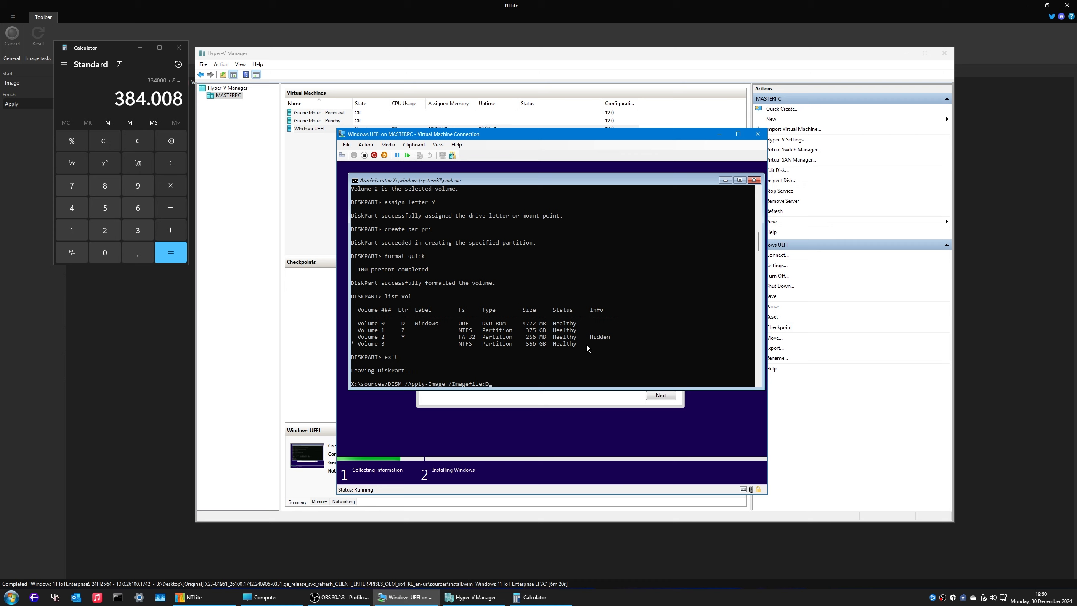
pyautogui.write(':\\sources\\install.wim /in')
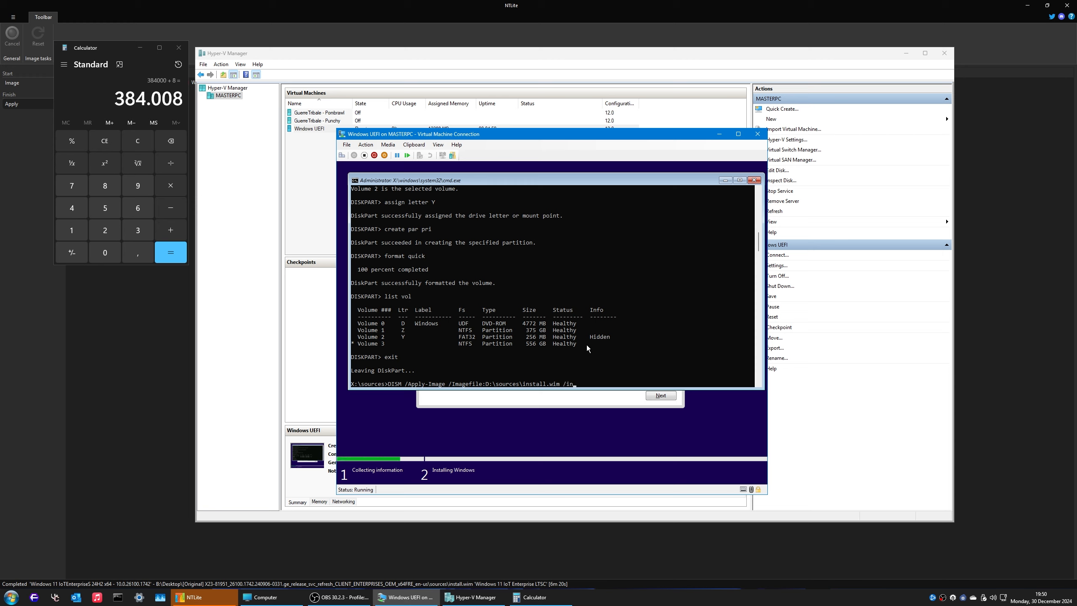
pyautogui.write('dex:1')
pyautogui.press('BackSpace')
pyautogui.press('BackSpace')
pyautogui.press('BackSpace')
pyautogui.press('BackSpace')
pyautogui.press('BackSpace')
pyautogui.press('BackSpace')
pyautogui.press('BackSpace')
pyautogui.press('BackSpace')
pyautogui.press('BackSpace')
pyautogui.press('BackSpace')
pyautogui.press('BackSpace')
pyautogui.press('BackSpace')
pyautogui.press('BackSpace')
pyautogui.press('BackSpace')
pyautogui.press('BackSpace')
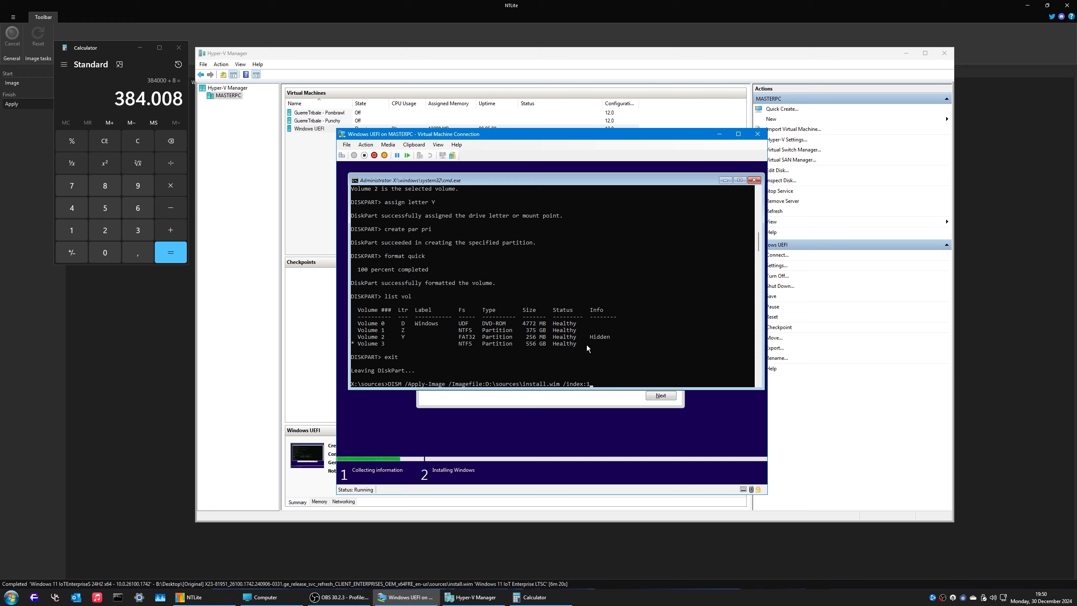
pyautogui.write('/ApplyDir:Z:\\')
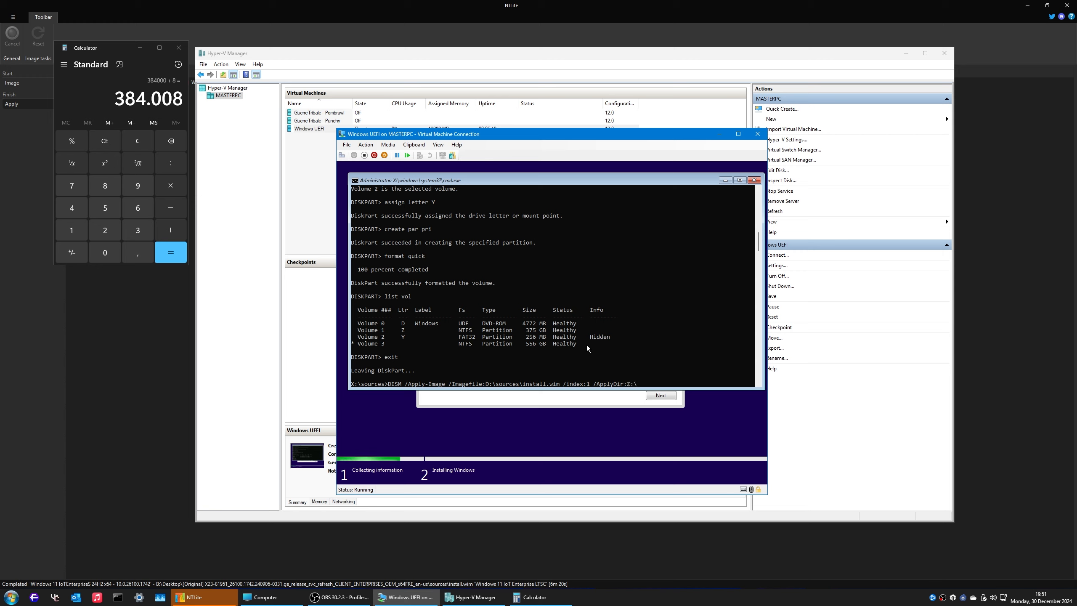
pyautogui.press('Return')
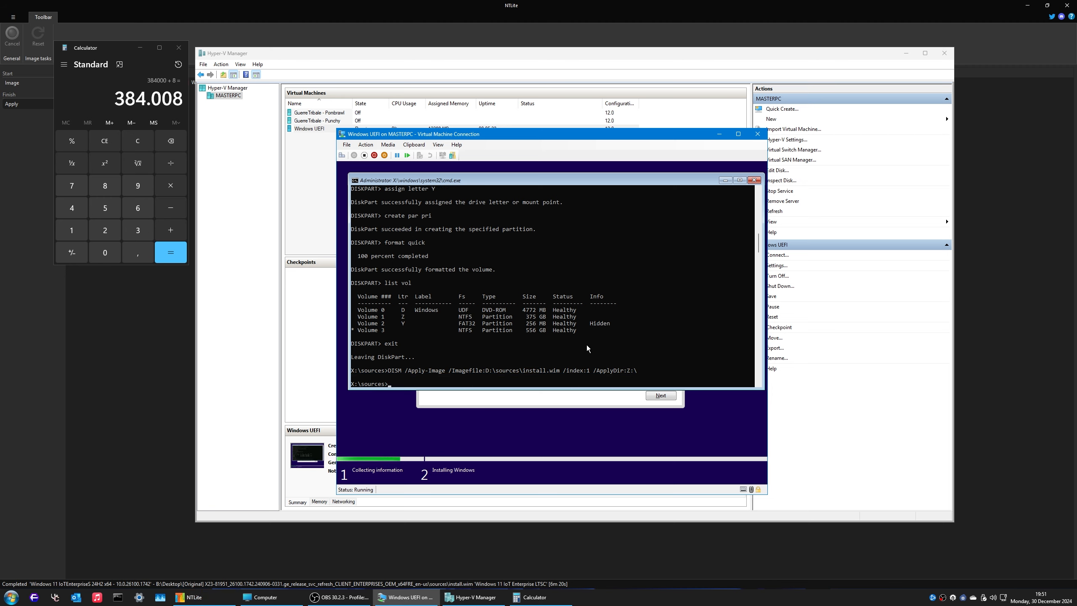
# Step: Run bcdboot /s Y: /f ALL twice to write all-firmware boot files, then exit the prompt
pyautogui.write('bcdboot /s Y: /f')
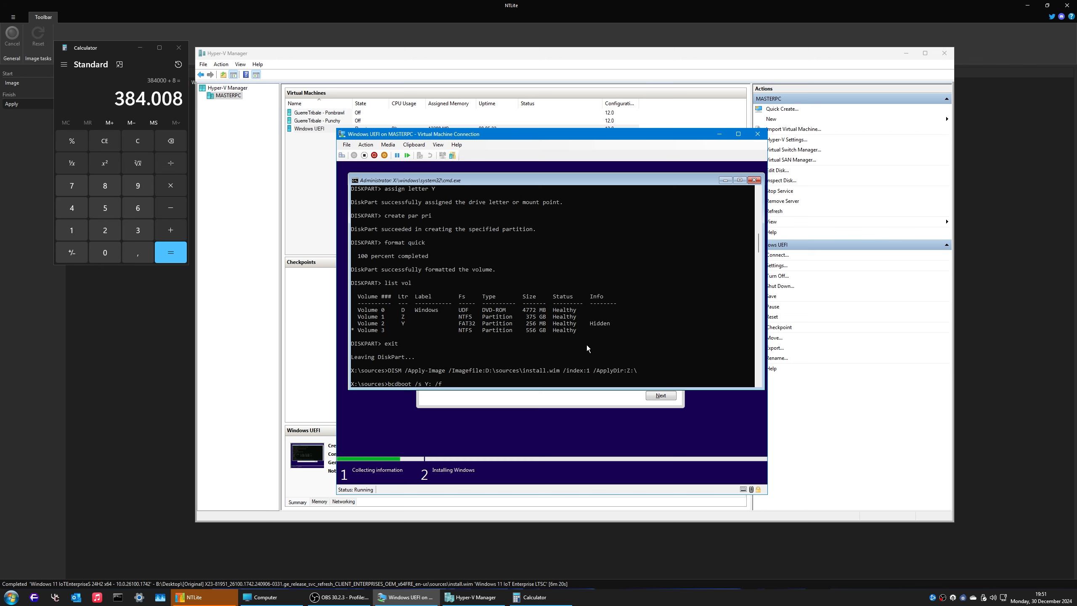
pyautogui.write(' ALL')
pyautogui.press('Return')
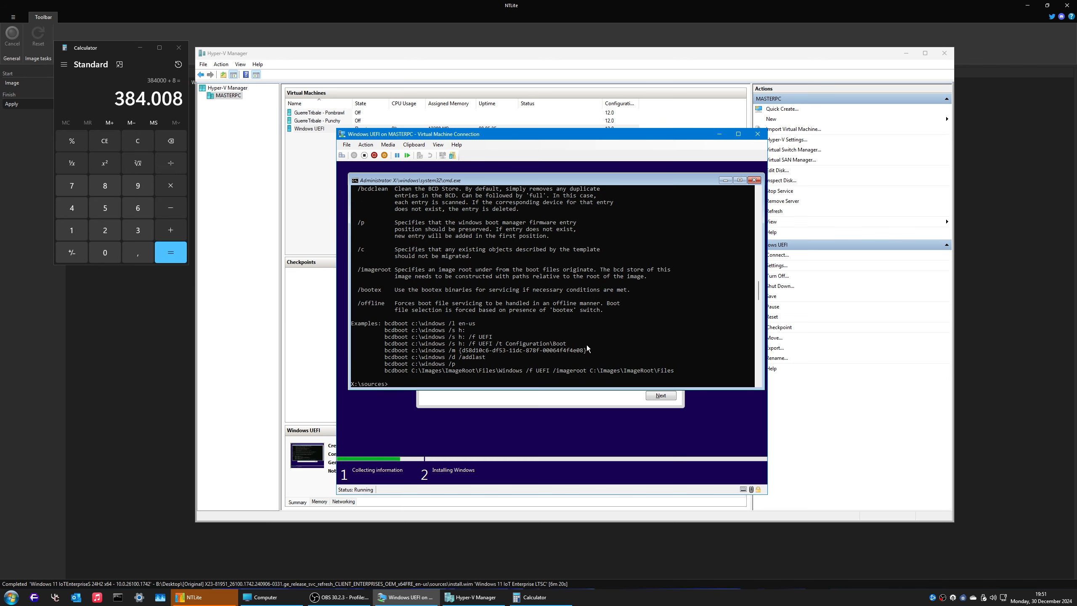
pyautogui.press('Up')
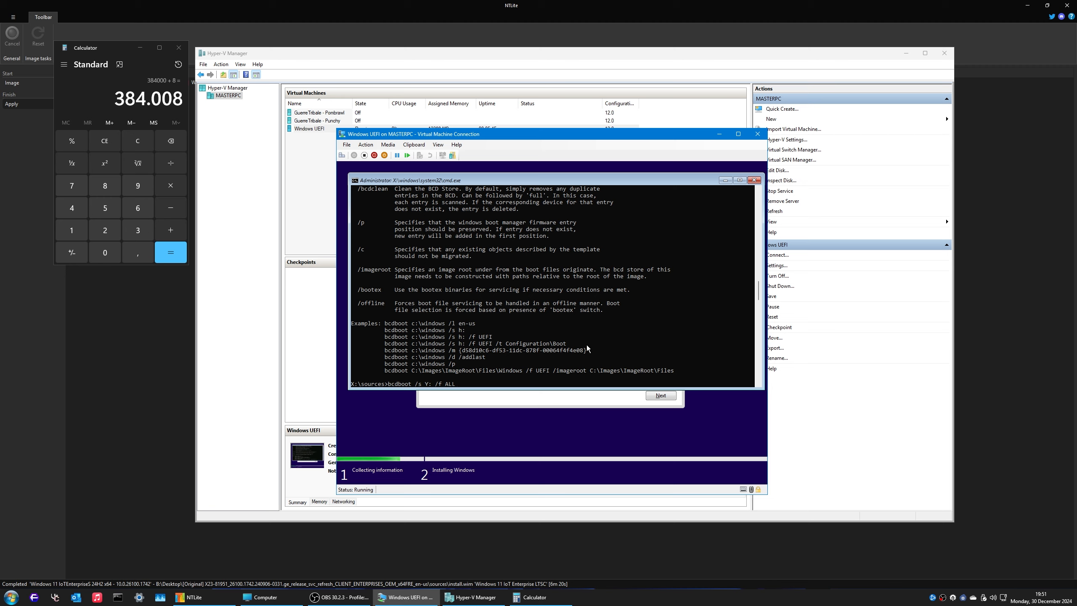
pyautogui.press('Return')
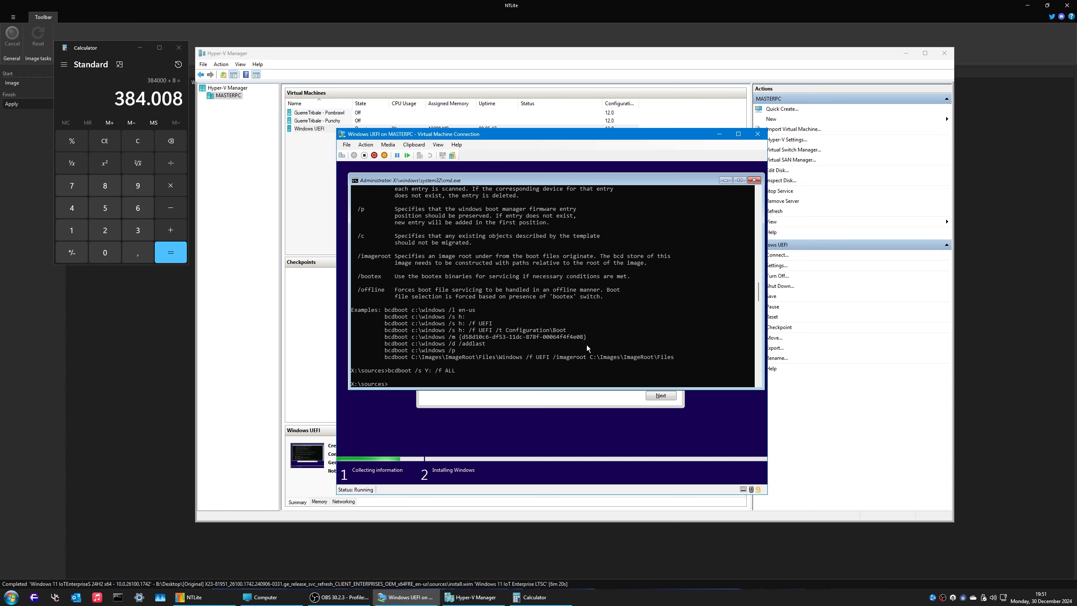
pyautogui.write('exit')
pyautogui.press('Return')
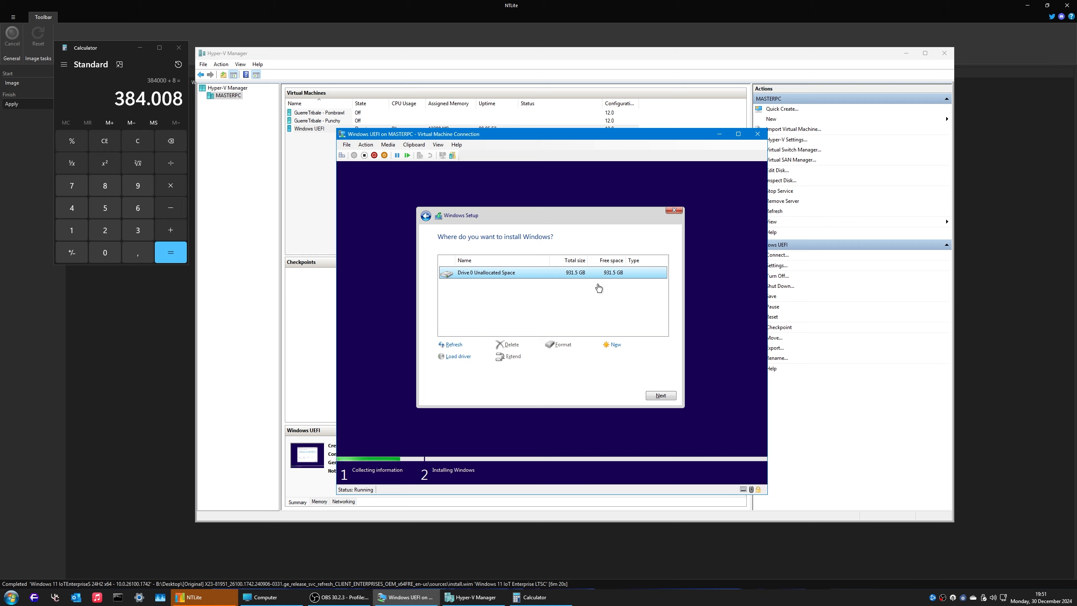
# Step: Refresh the partition list and delete the 375 GB Drive 0 Partition 2
pyautogui.click(661, 395)
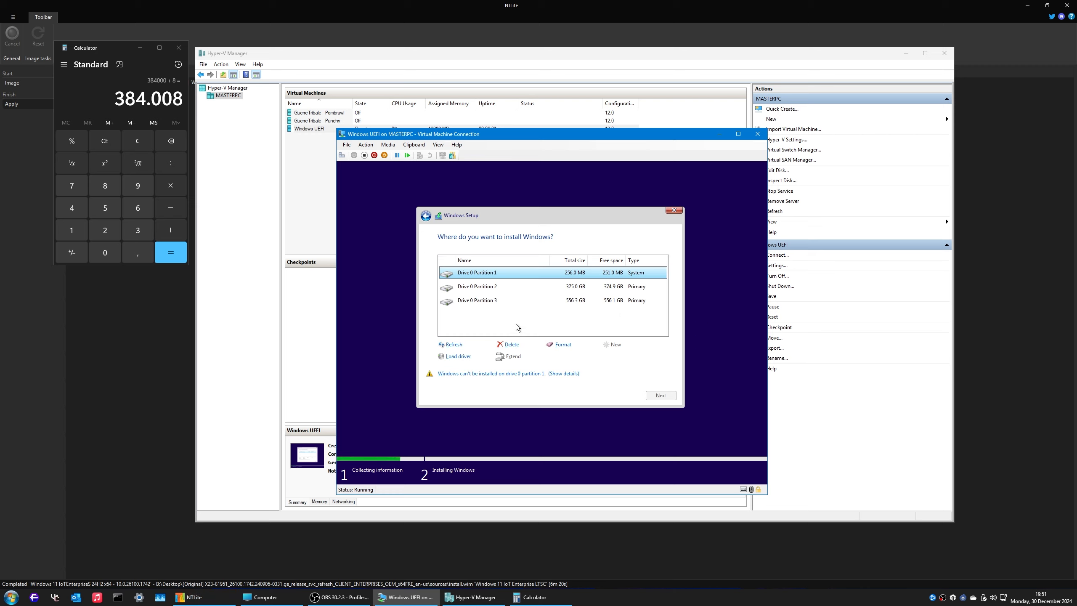
pyautogui.click(496, 302)
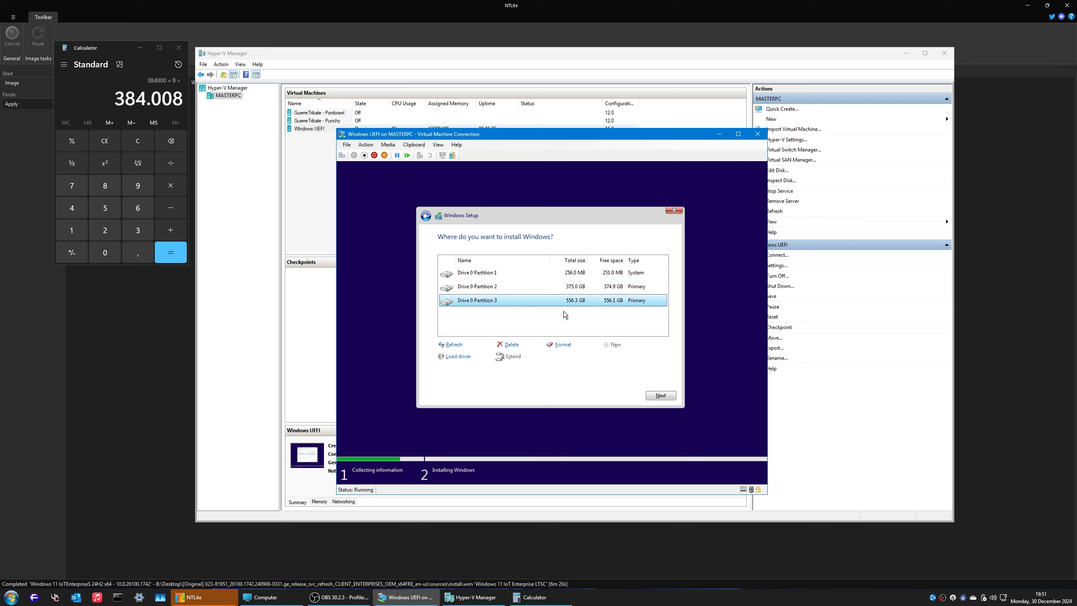
pyautogui.click(459, 289)
pyautogui.click(511, 344)
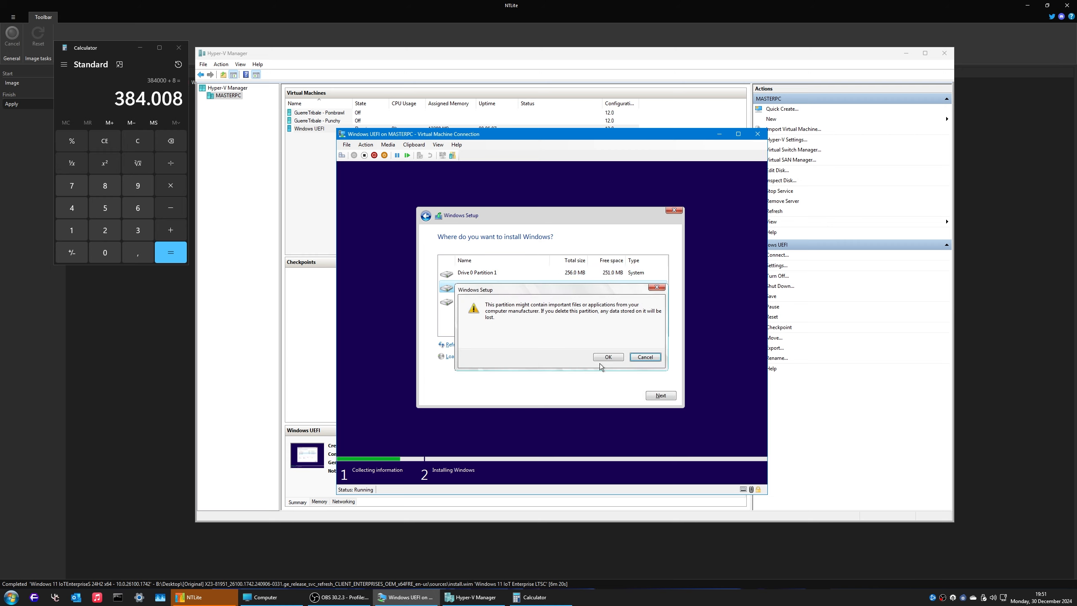
pyautogui.click(604, 357)
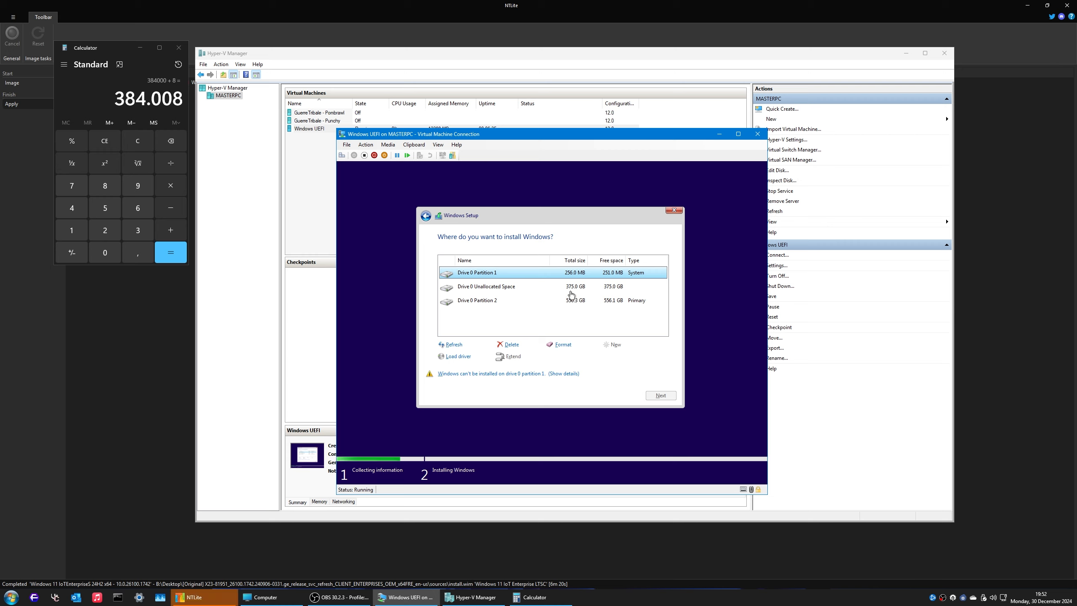
# Step: Install Windows into the resulting 375 GB unallocated space
pyautogui.click(551, 287)
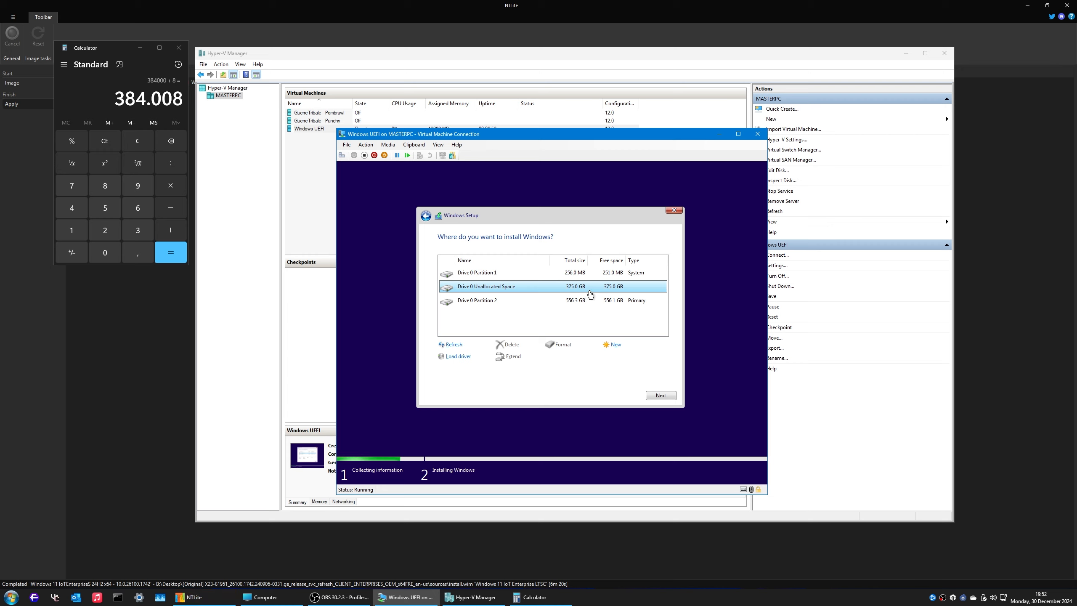
pyautogui.click(573, 302)
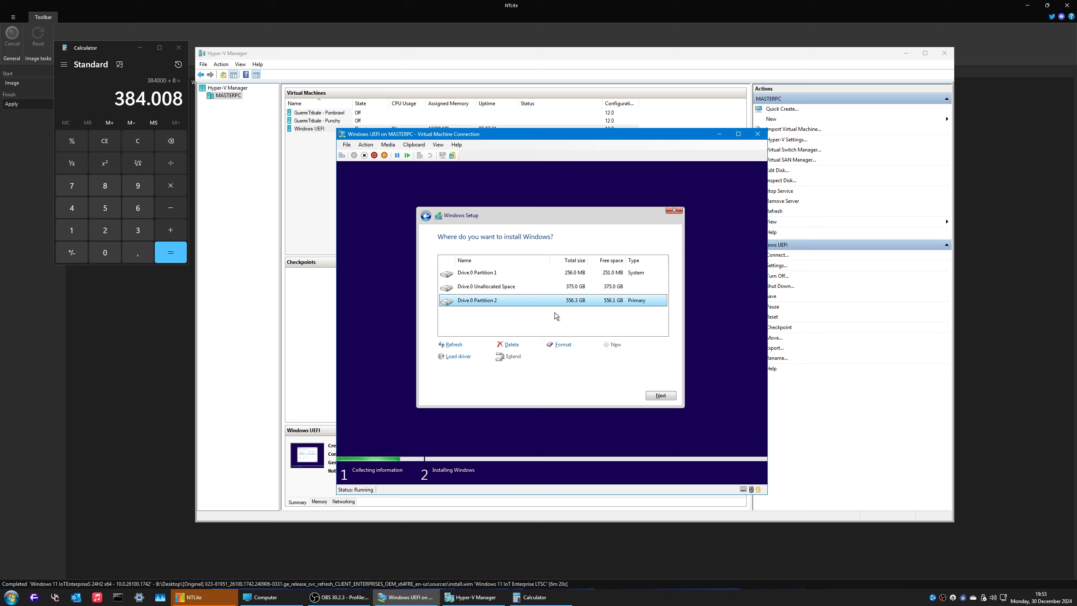
pyautogui.click(551, 288)
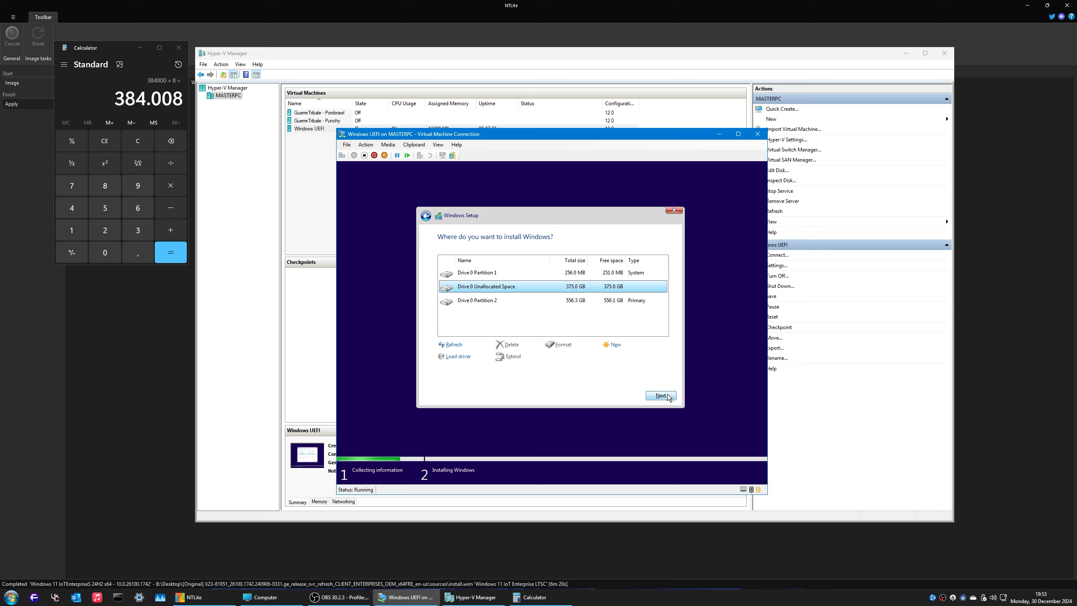
pyautogui.click(664, 394)
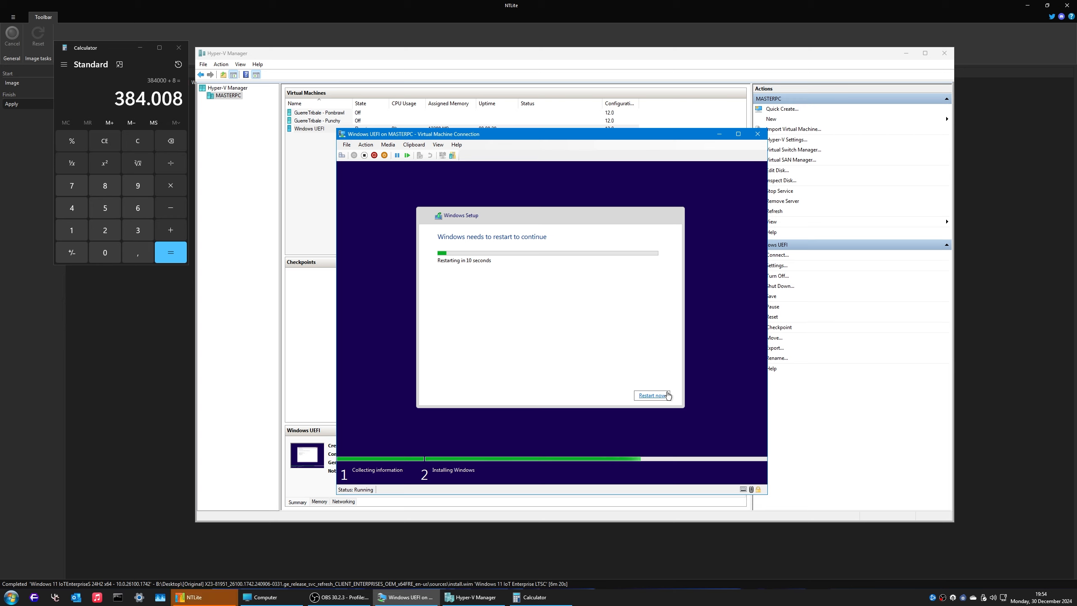
# Step: Restart the virtual machine now instead of waiting for the countdown
pyautogui.click(660, 395)
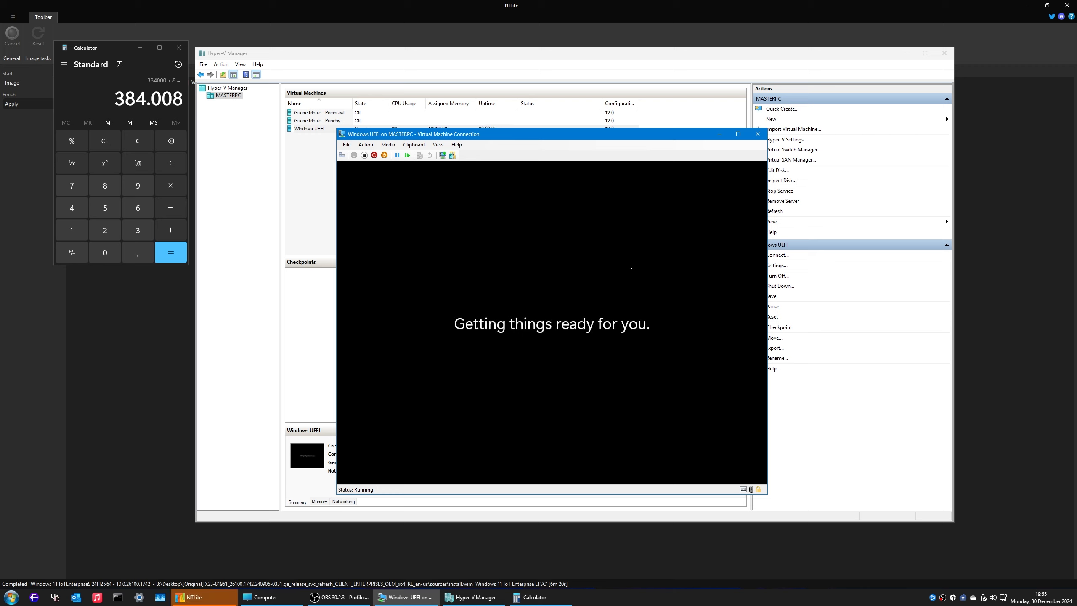
# Step: Minimize Hyper-V Manager while the VM prepares Windows for first start
pyautogui.click(907, 53)
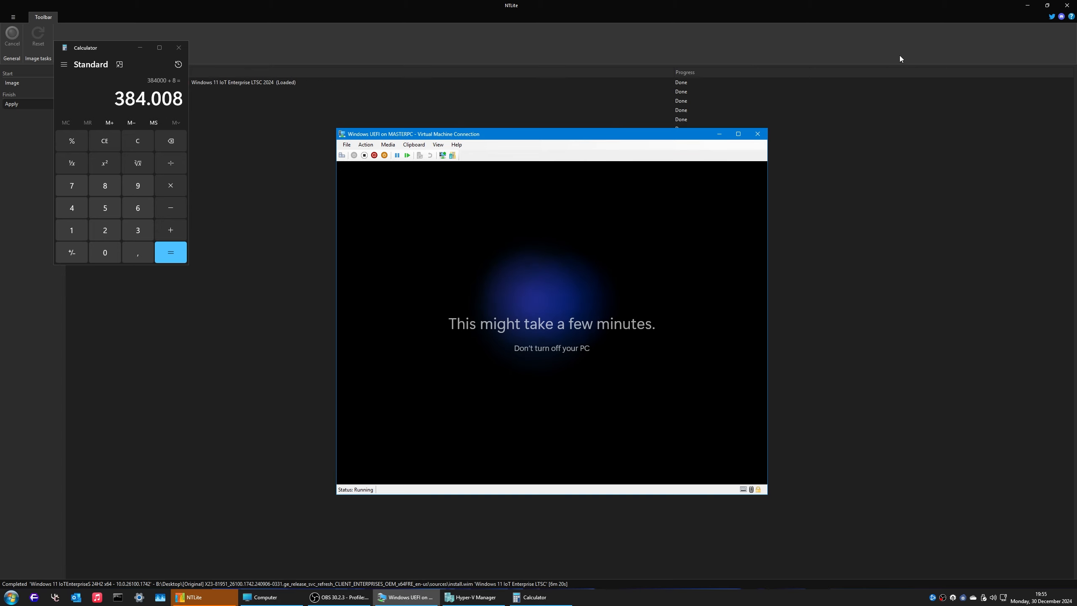
# Step: Close the calculator and start creating an ISO from NTLite's image overview
pyautogui.click(178, 48)
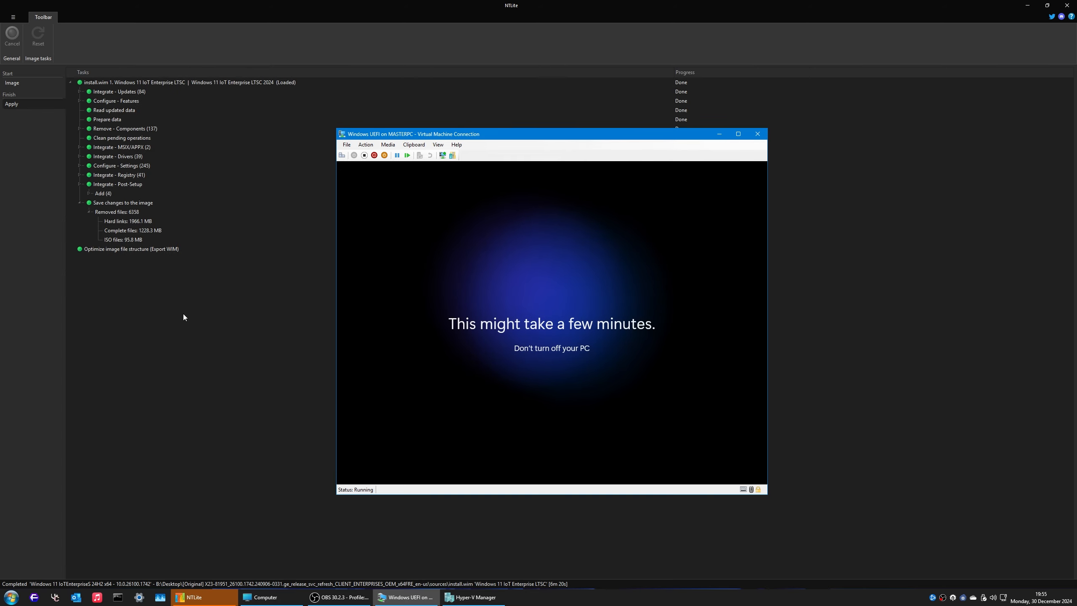
pyautogui.click(196, 292)
pyautogui.click(17, 83)
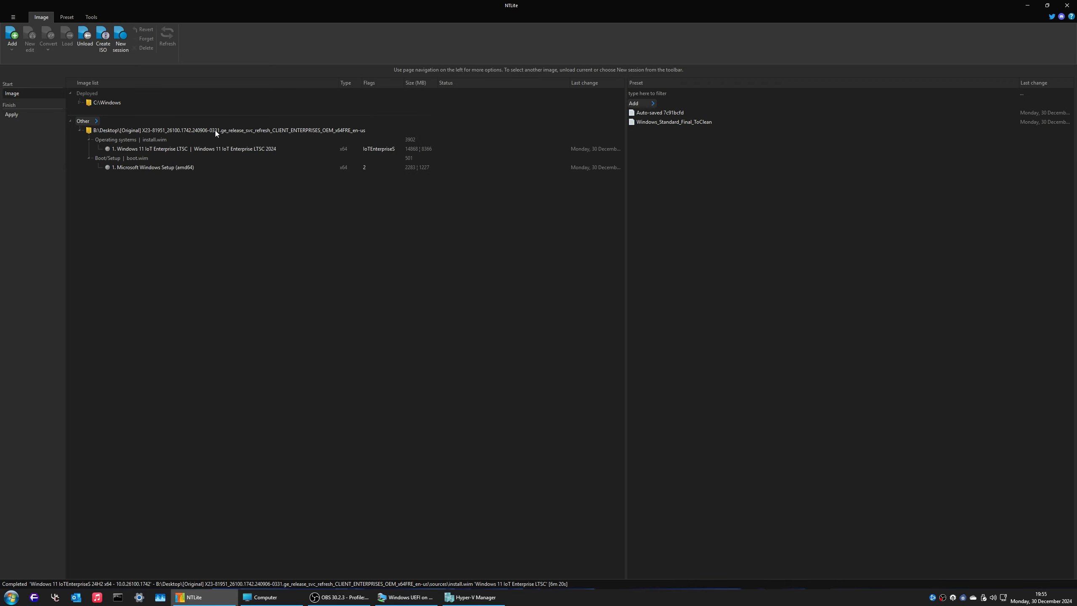
pyautogui.click(104, 47)
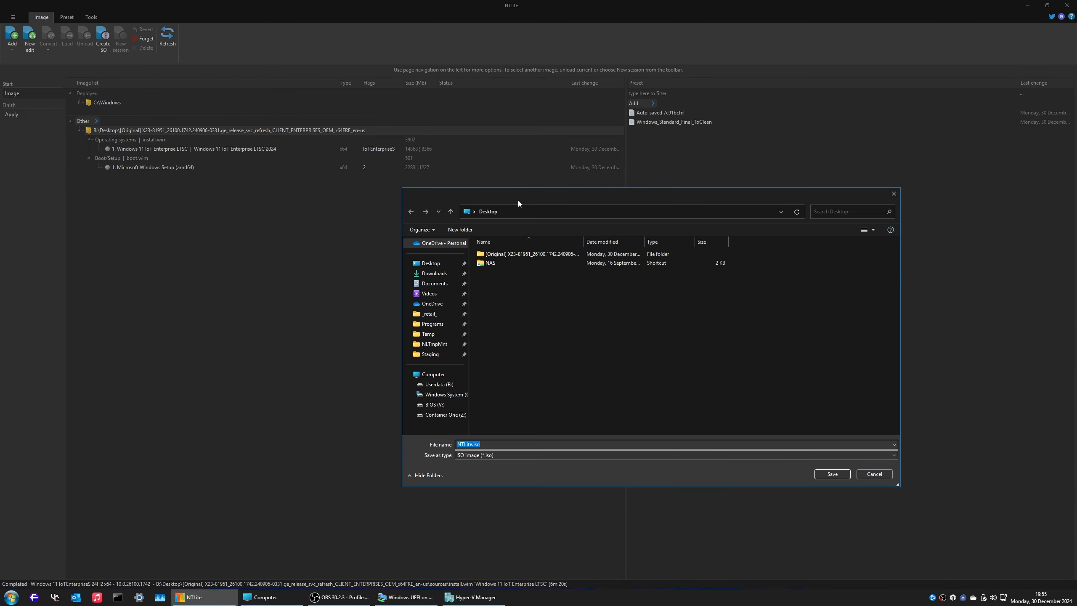
# Step: Browse the save dialog to the original image's sources folder, cancel the ISO save, open File Explorer
pyautogui.click(497, 258)
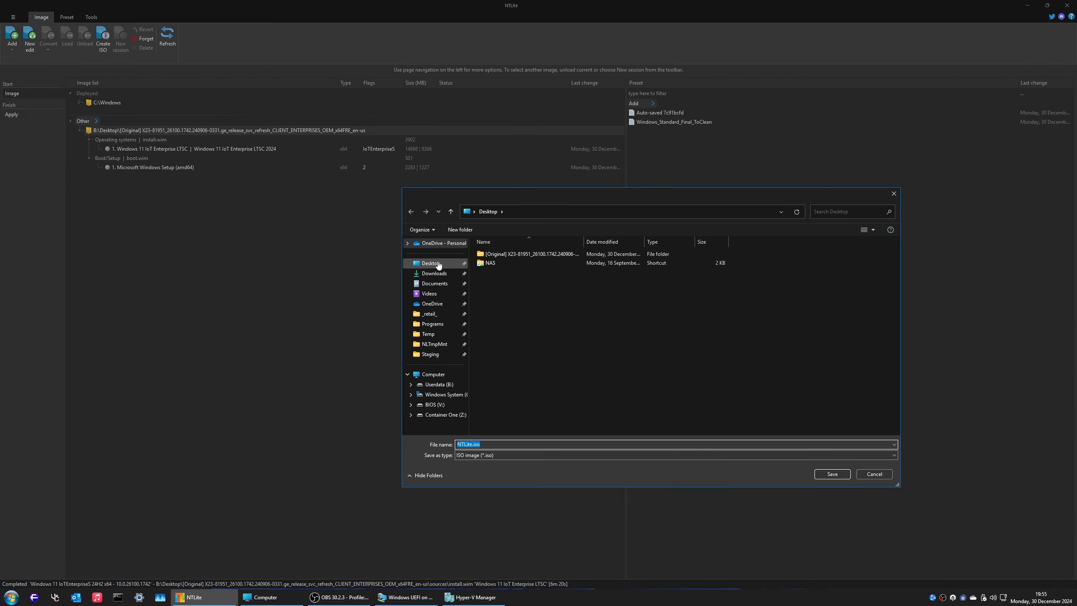
pyautogui.doubleClick(520, 258)
pyautogui.doubleClick(502, 271)
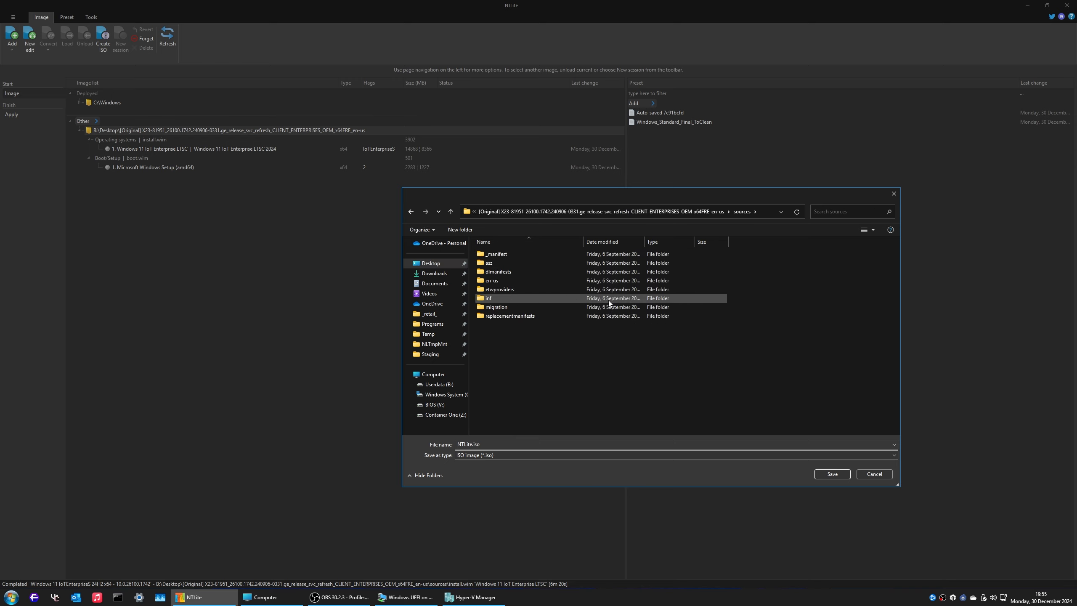
pyautogui.hotkey('alt', 'Left')
pyautogui.hotkey('alt', 'Left')
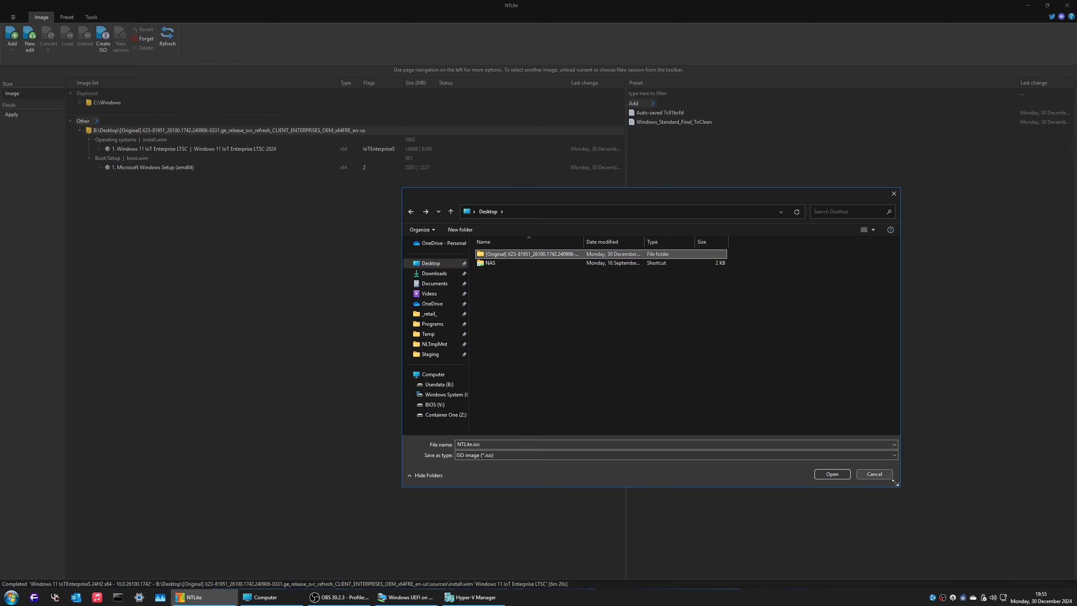
pyautogui.click(874, 475)
pyautogui.press('super+e')
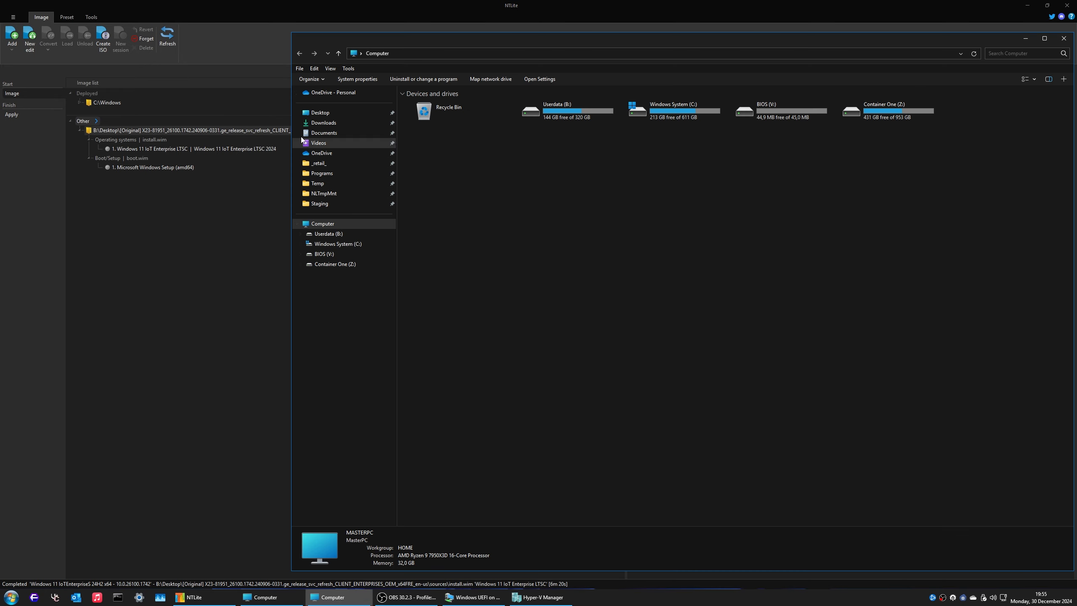
# Step: Open Desktop's original image sources folder, sort by size, and check install.wim's properties
pyautogui.click(341, 112)
pyautogui.doubleClick(448, 104)
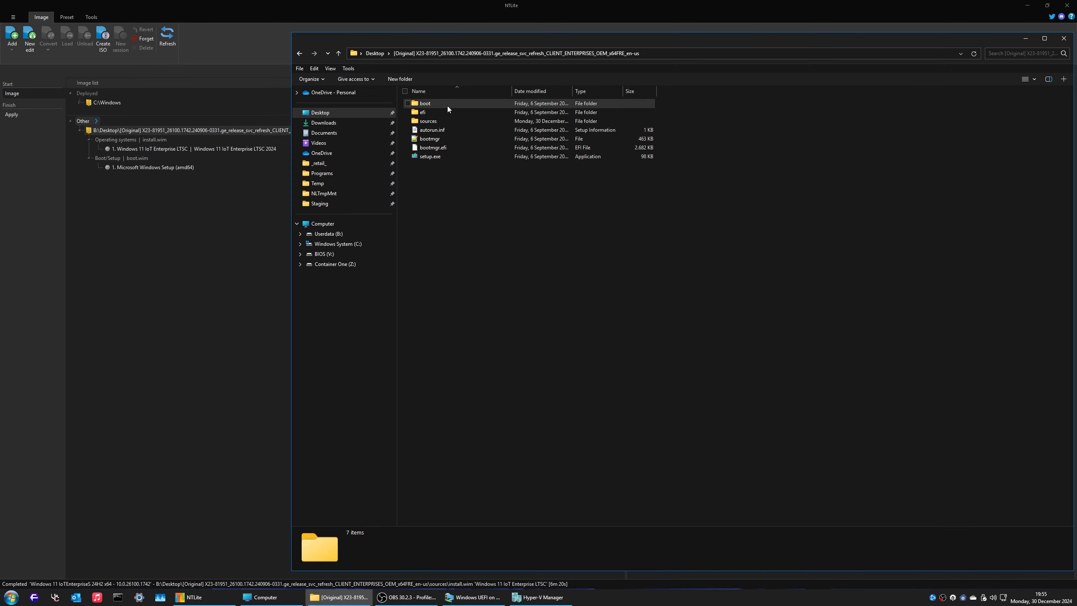
pyautogui.doubleClick(444, 119)
pyautogui.click(640, 91)
pyautogui.rightClick(641, 104)
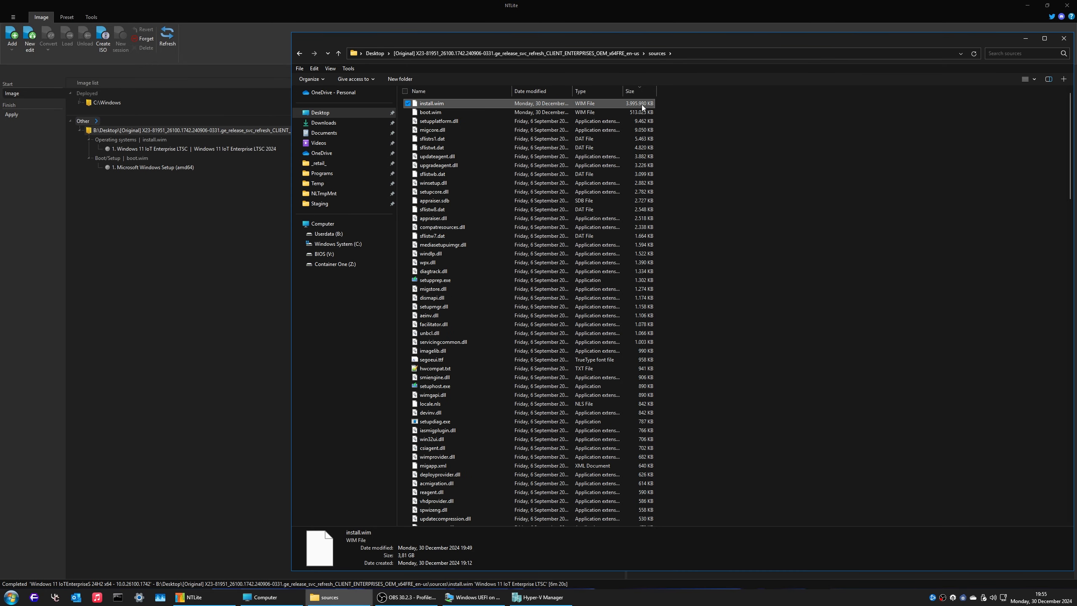
pyautogui.click(684, 273)
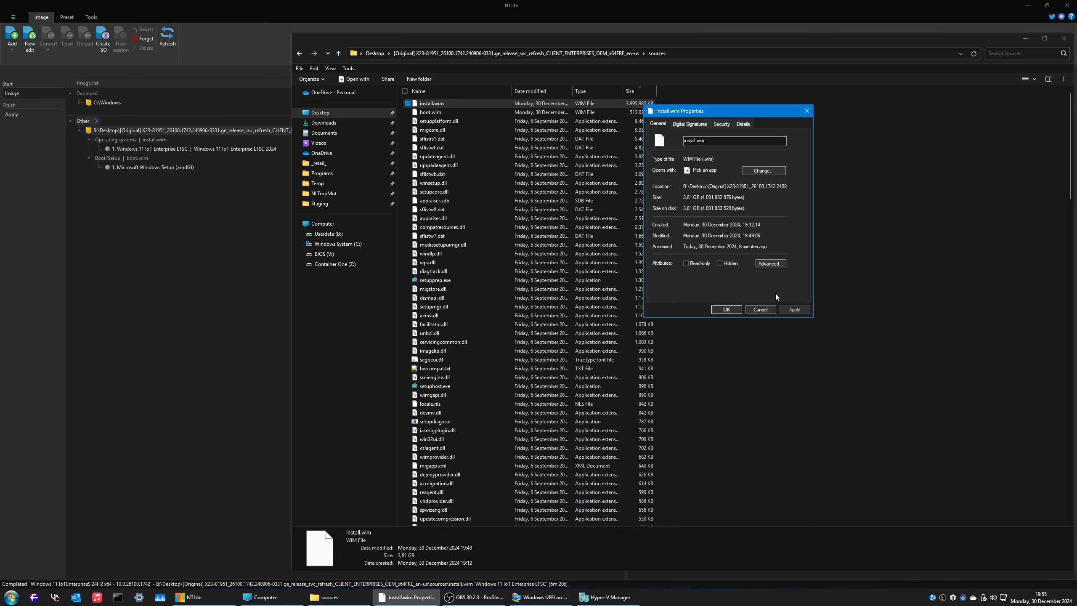
pyautogui.click(761, 308)
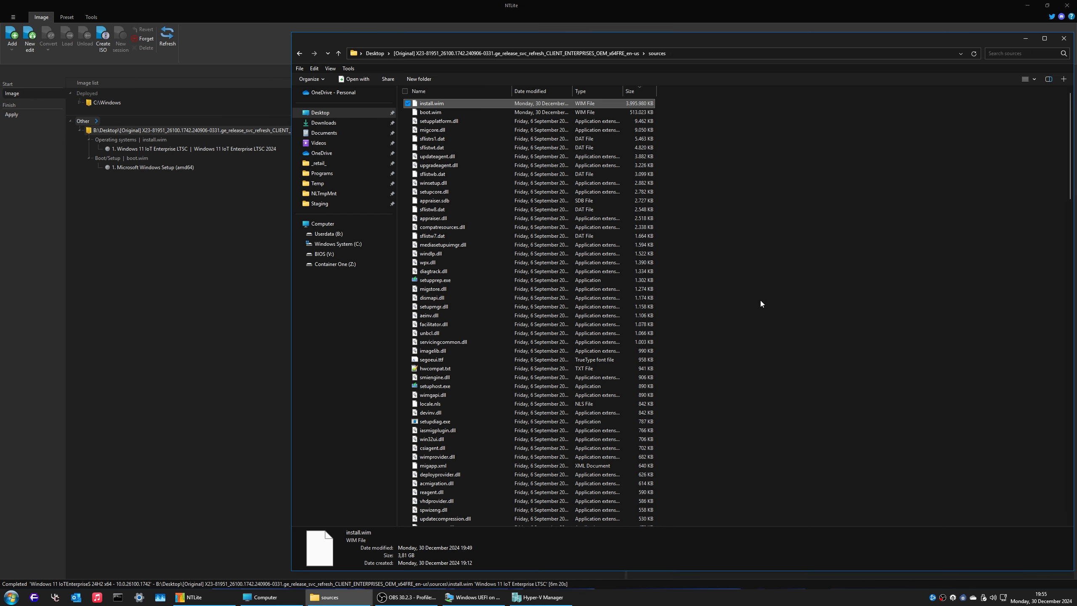
# Step: Open install.wim as an archive in 7-Zip
pyautogui.rightClick(442, 104)
pyautogui.moveTo(506, 182)
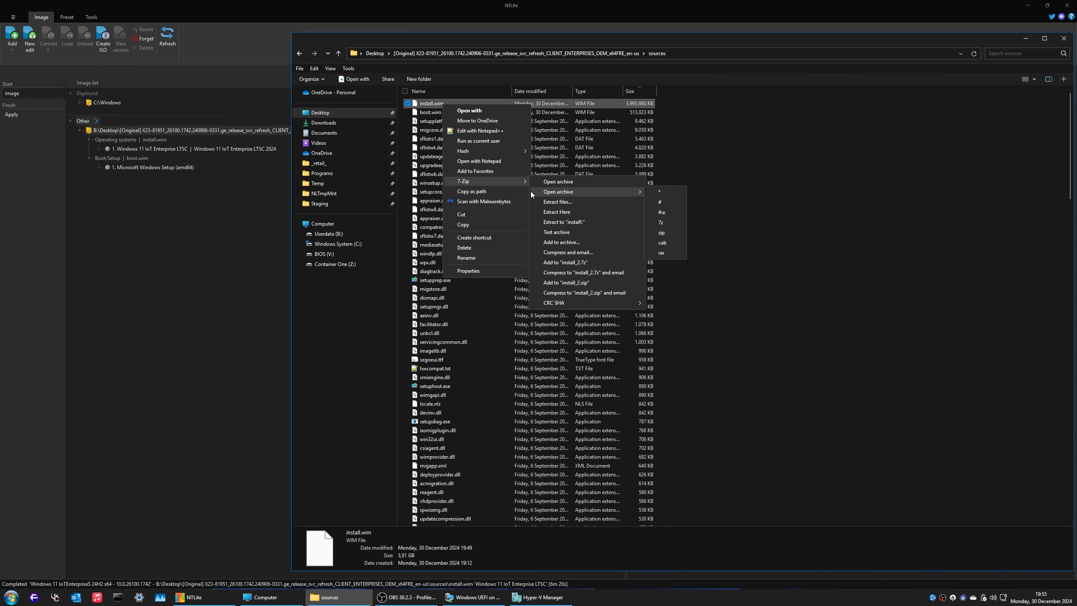
pyautogui.click(578, 186)
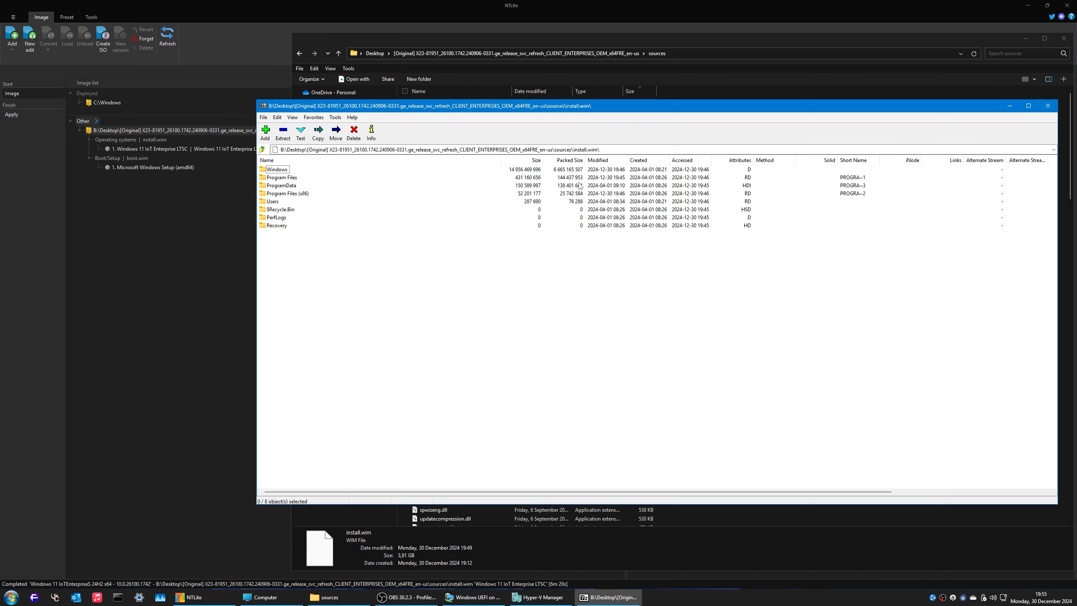
# Step: Inspect the image's Program Files folders: Windows Defender Advanced Threat Protection, Common Files, Windows Defender
pyautogui.moveTo(517, 106); pyautogui.dragTo(496, 166)
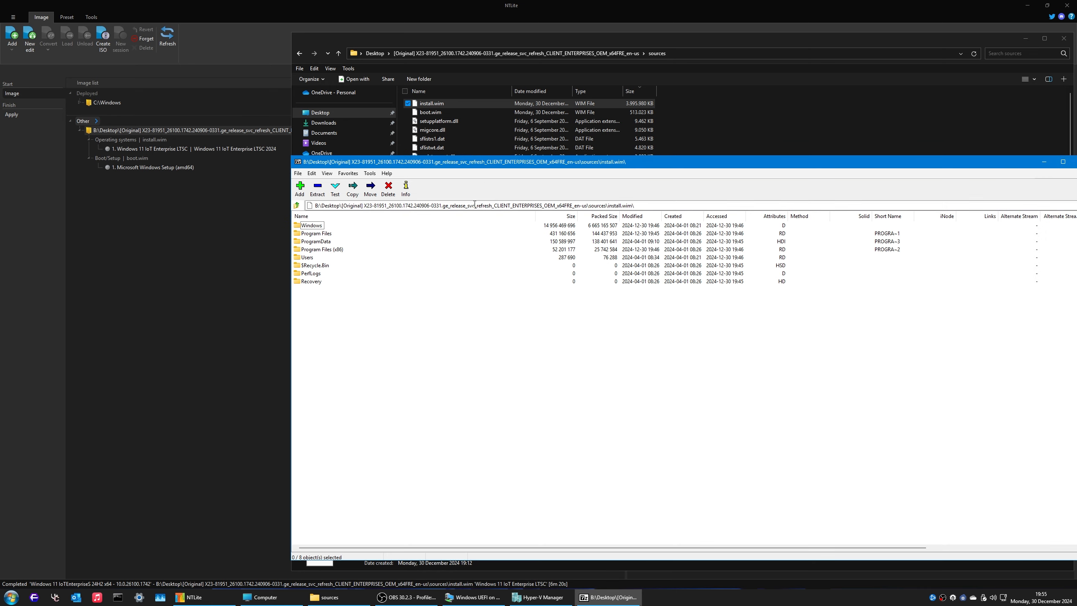
pyautogui.doubleClick(321, 233)
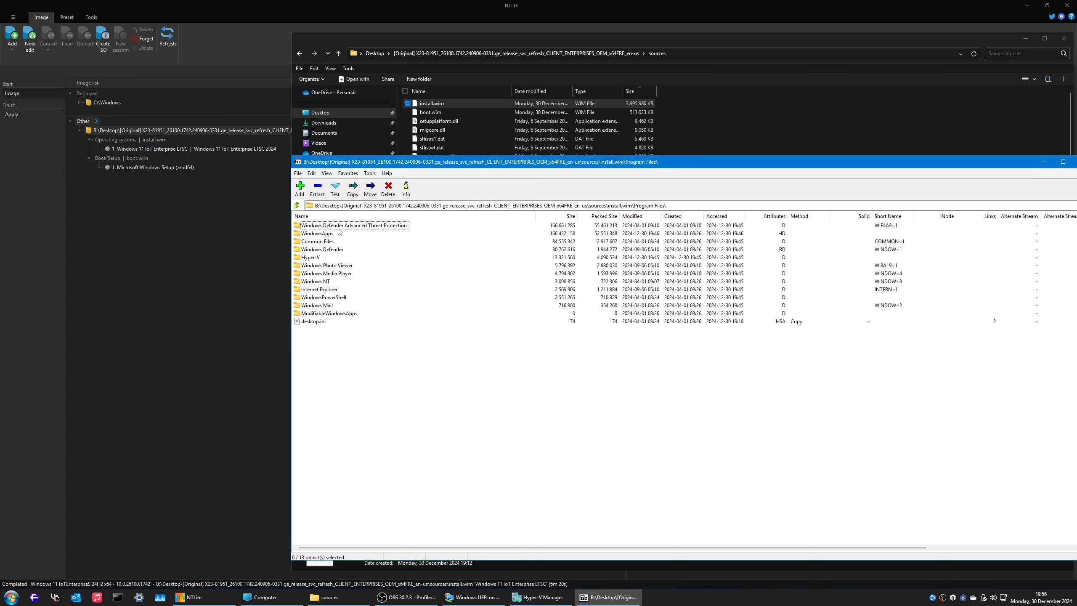
pyautogui.doubleClick(344, 226)
pyautogui.click(297, 207)
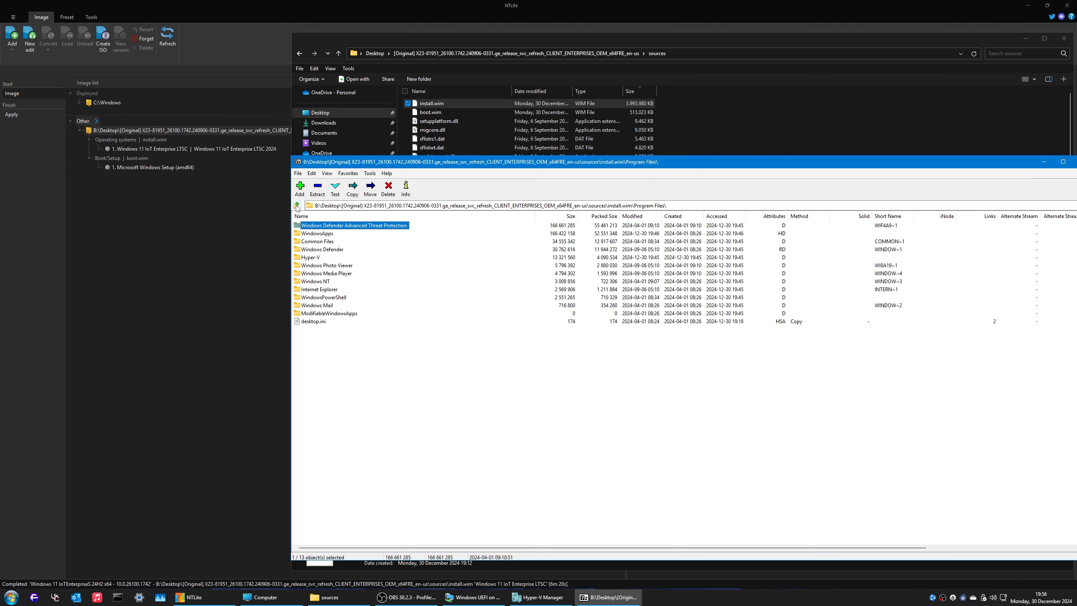
pyautogui.doubleClick(328, 243)
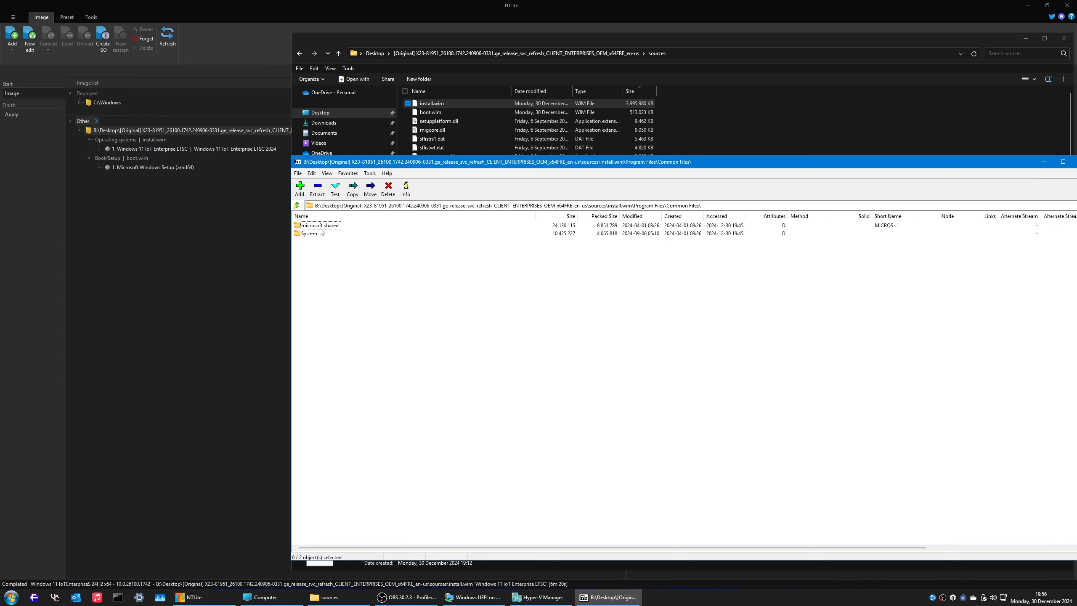
pyautogui.click(296, 206)
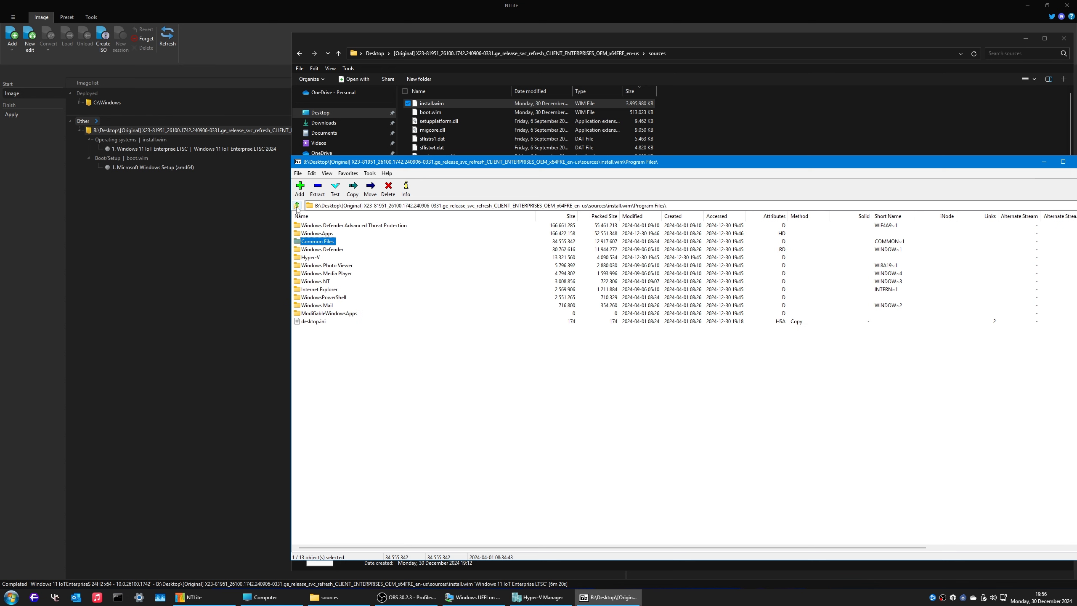
pyautogui.doubleClick(327, 249)
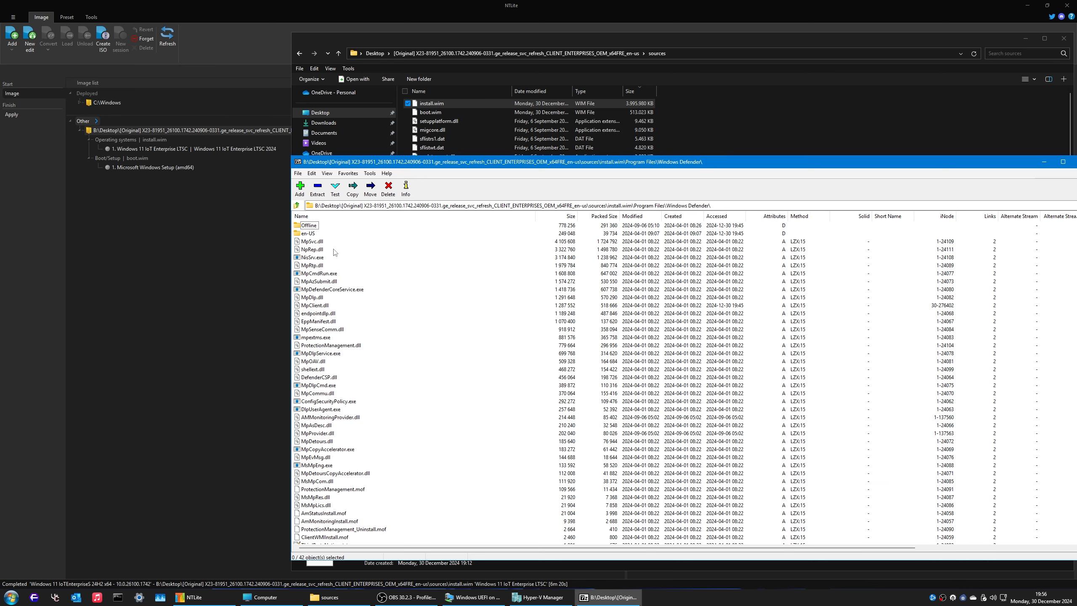
pyautogui.doubleClick(307, 234)
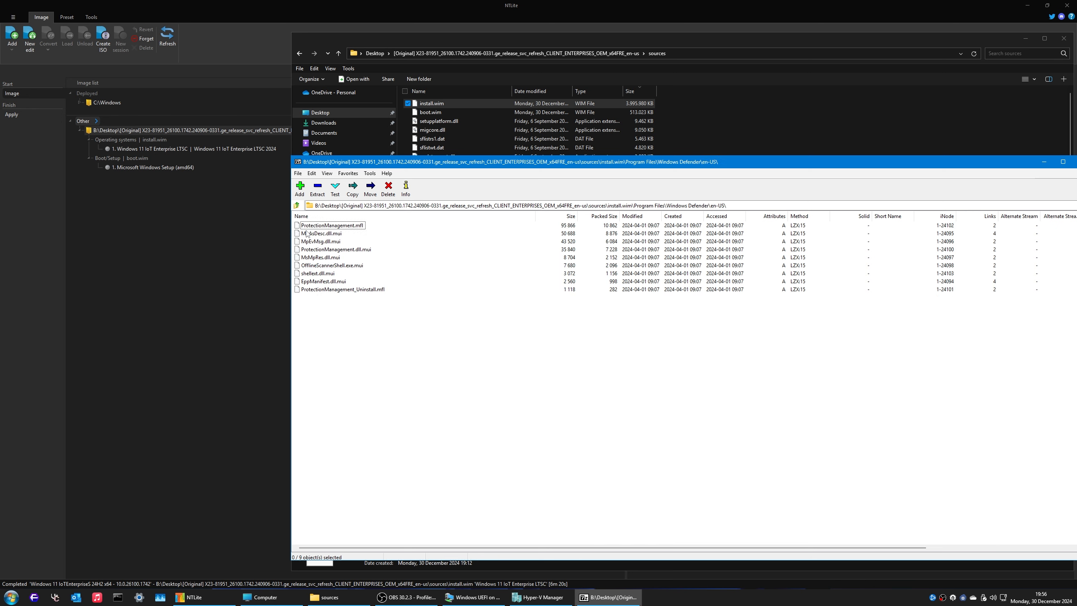
pyautogui.click(297, 205)
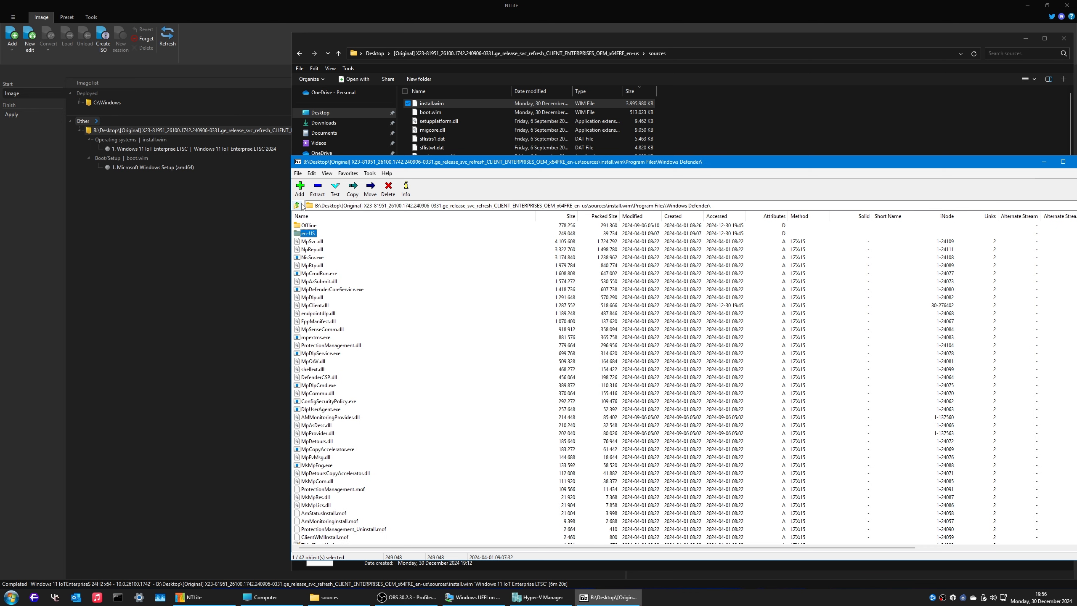
pyautogui.click(297, 205)
pyautogui.click(297, 205)
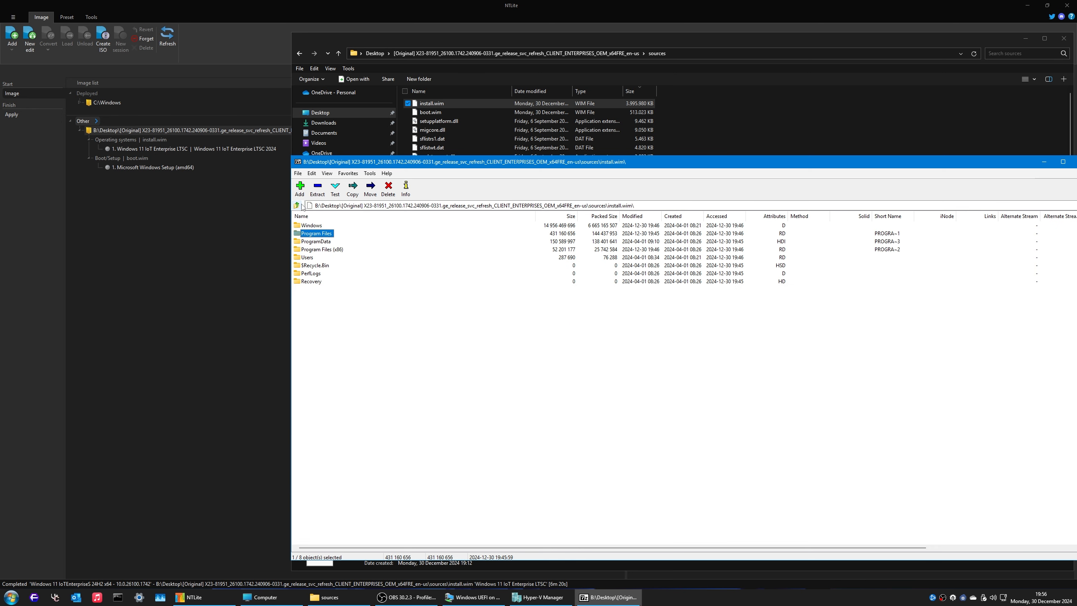
# Step: Browse into ProgramData\Microsoft\Windows Defender\Definition Updates inside install.wim
pyautogui.doubleClick(316, 241)
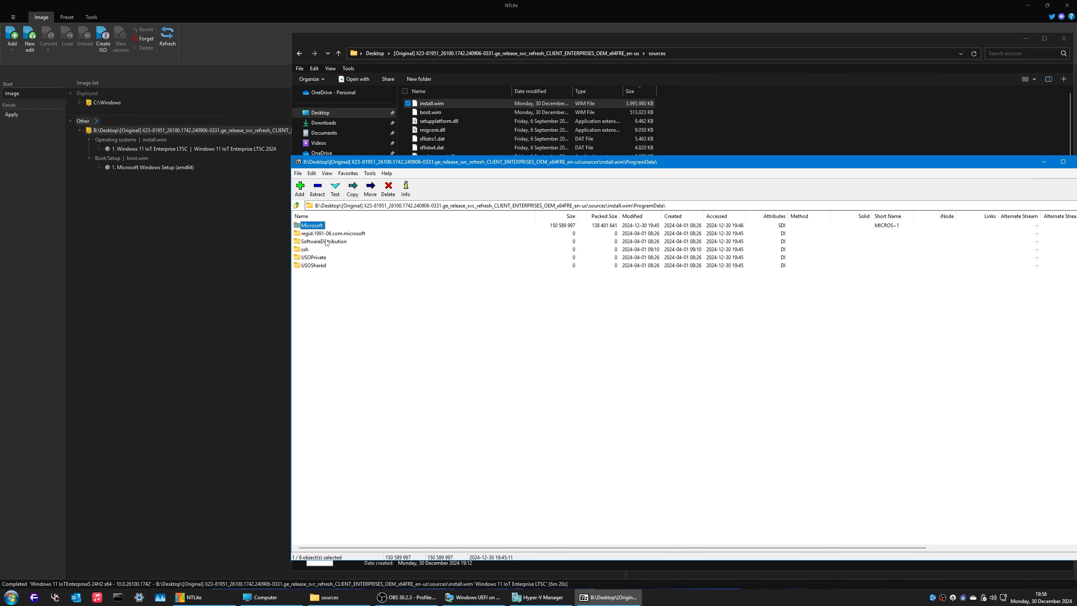
pyautogui.doubleClick(313, 226)
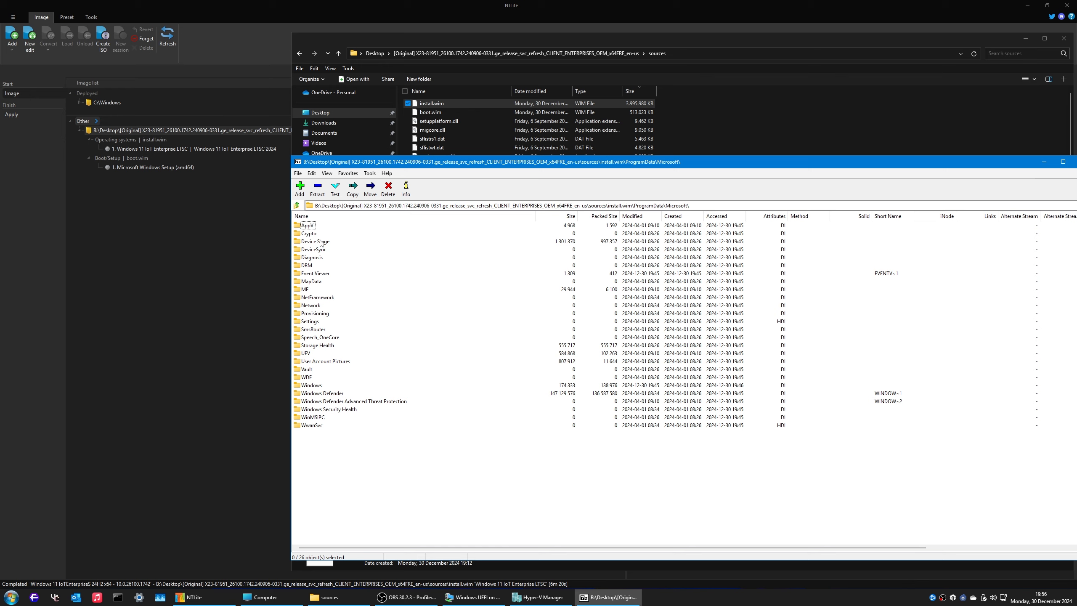
pyautogui.click(599, 217)
pyautogui.doubleClick(339, 226)
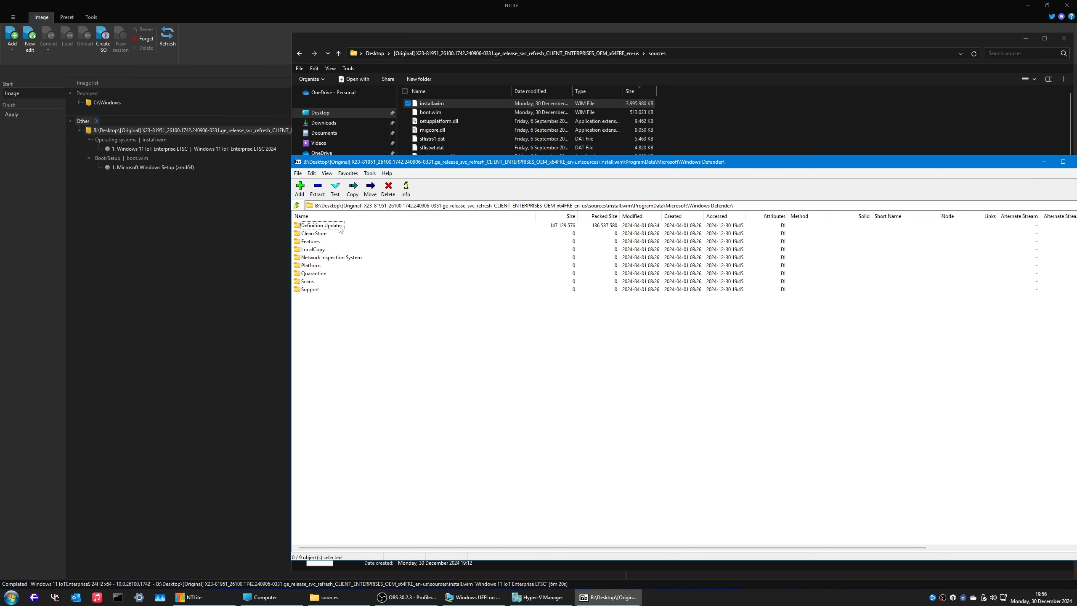
pyautogui.doubleClick(340, 228)
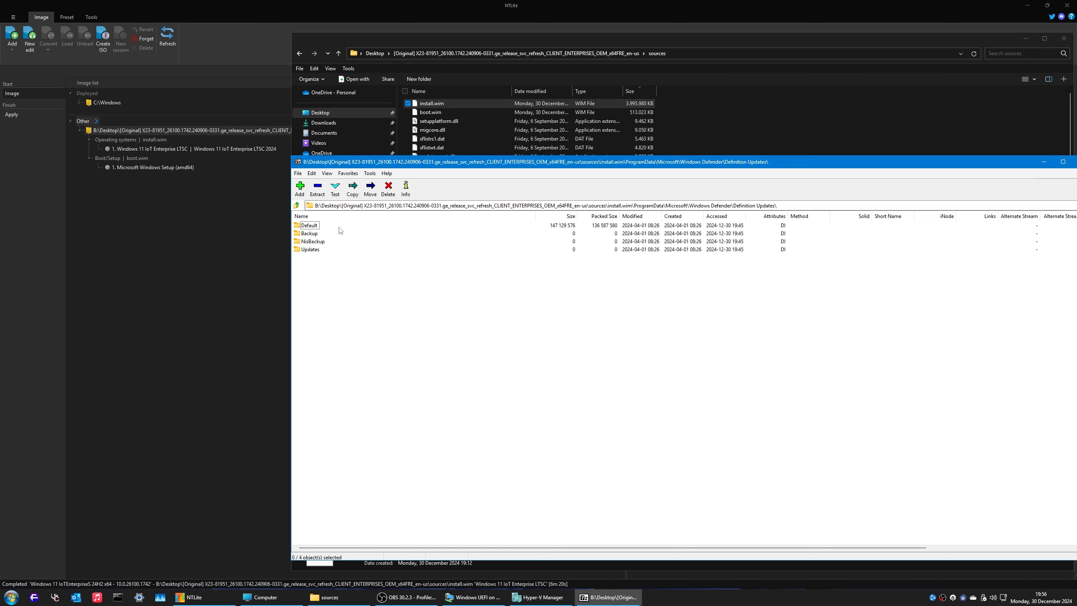
# Step: In the Default definitions folder, select the four .vdm files, leaving MpEngine.dll unselected
pyautogui.doubleClick(309, 225)
pyautogui.moveTo(340, 291); pyautogui.dragTo(284, 168)
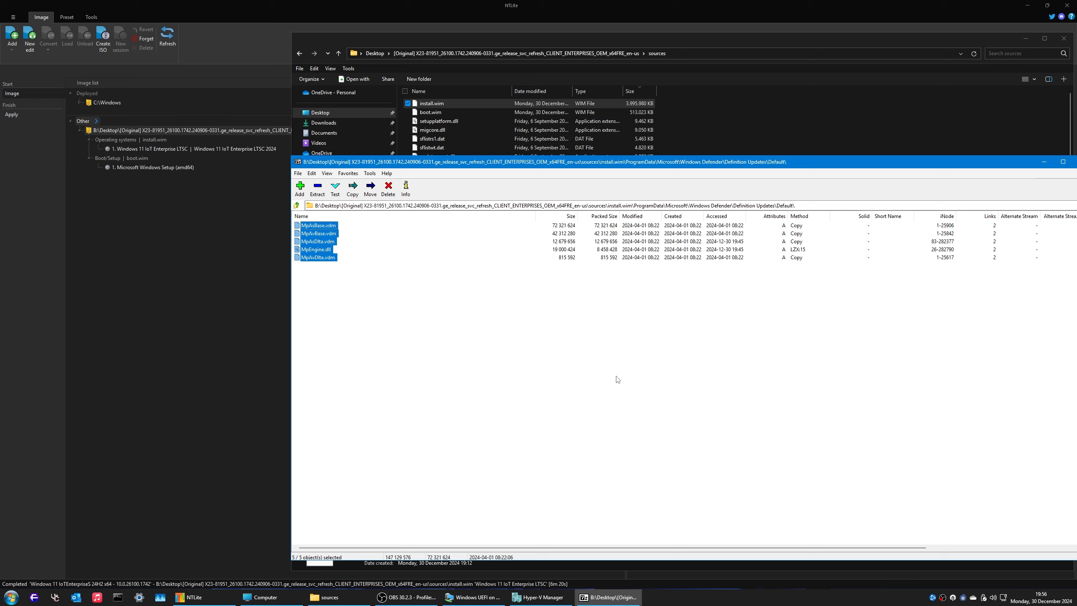
pyautogui.click(616, 376)
pyautogui.click(325, 249)
pyautogui.click(330, 226)
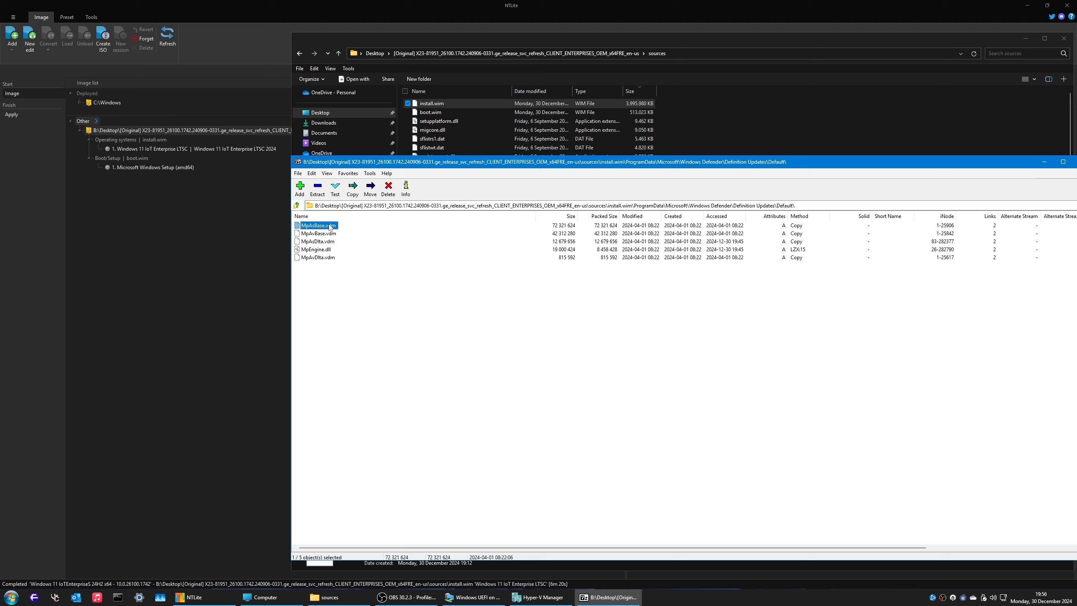
pyautogui.keyDown('shift'); pyautogui.click(322, 257); pyautogui.keyUp('shift')
pyautogui.keyDown('ctrl'); pyautogui.click(321, 253); pyautogui.keyUp('ctrl')
# Step: Delete the four .vdm files from the image and close the install.wim archive
pyautogui.rightClick(333, 239)
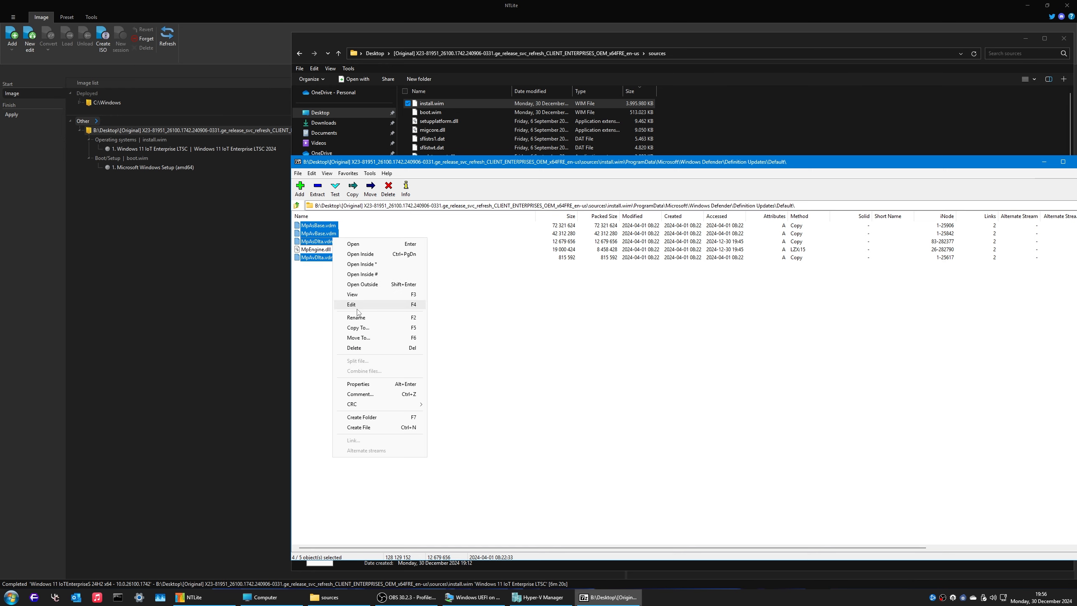
pyautogui.click(368, 348)
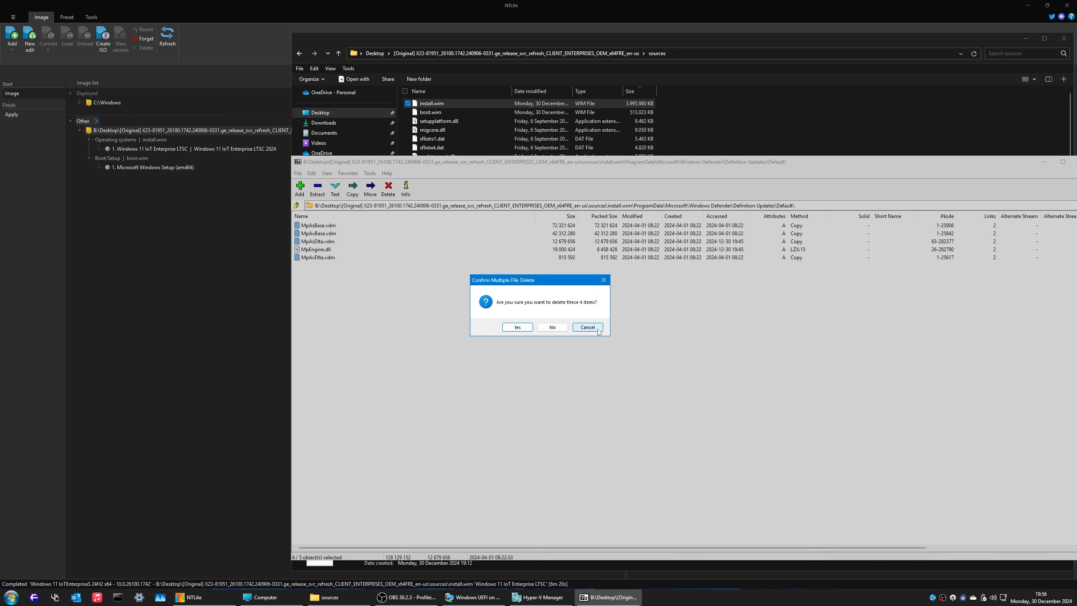
pyautogui.click(518, 327)
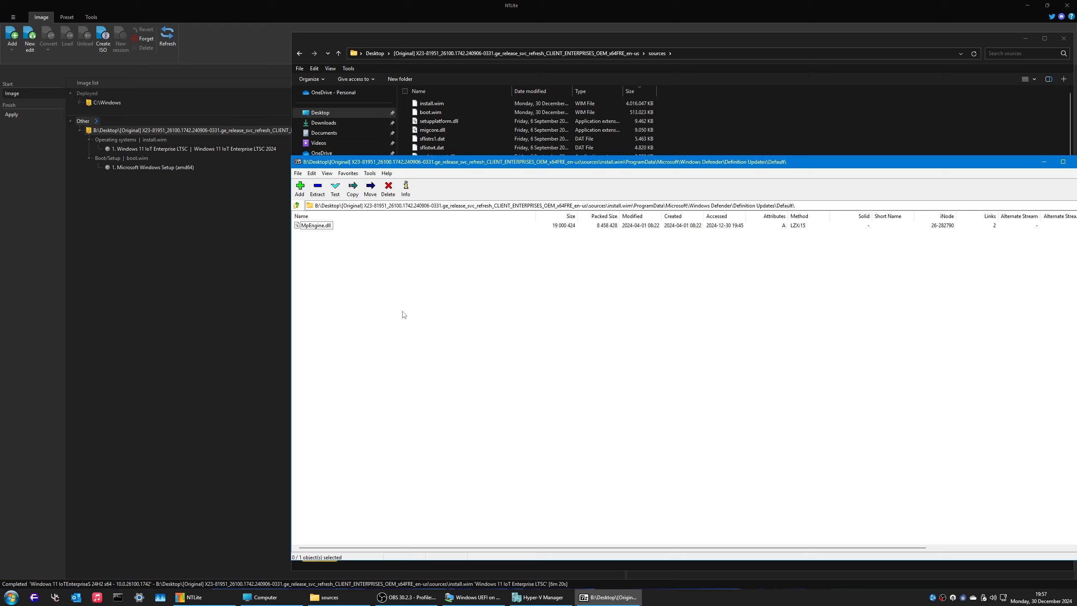
pyautogui.moveTo(993, 160); pyautogui.dragTo(889, 113)
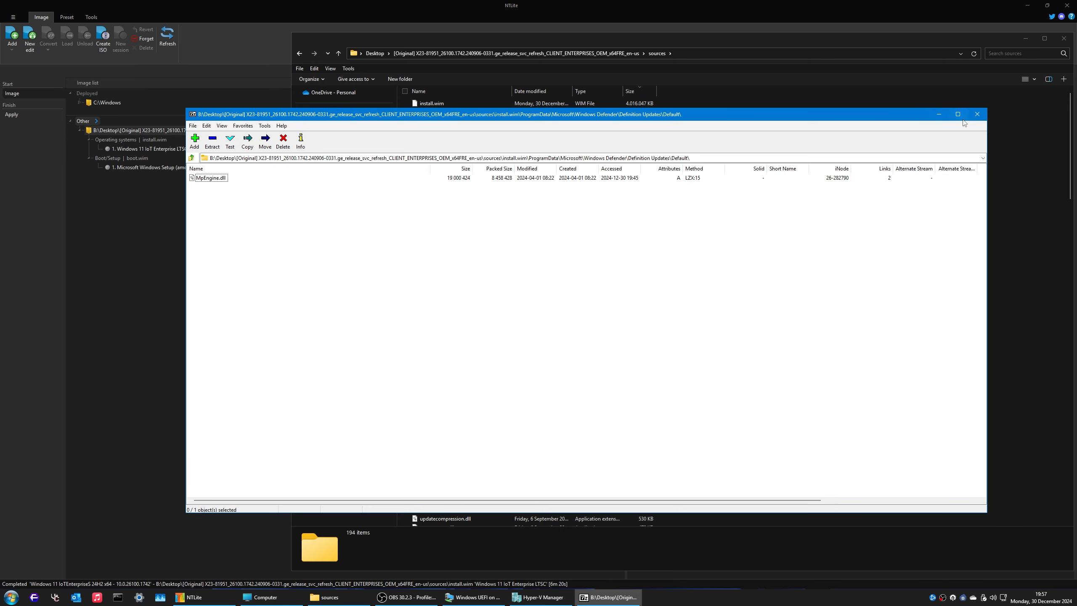
pyautogui.click(977, 114)
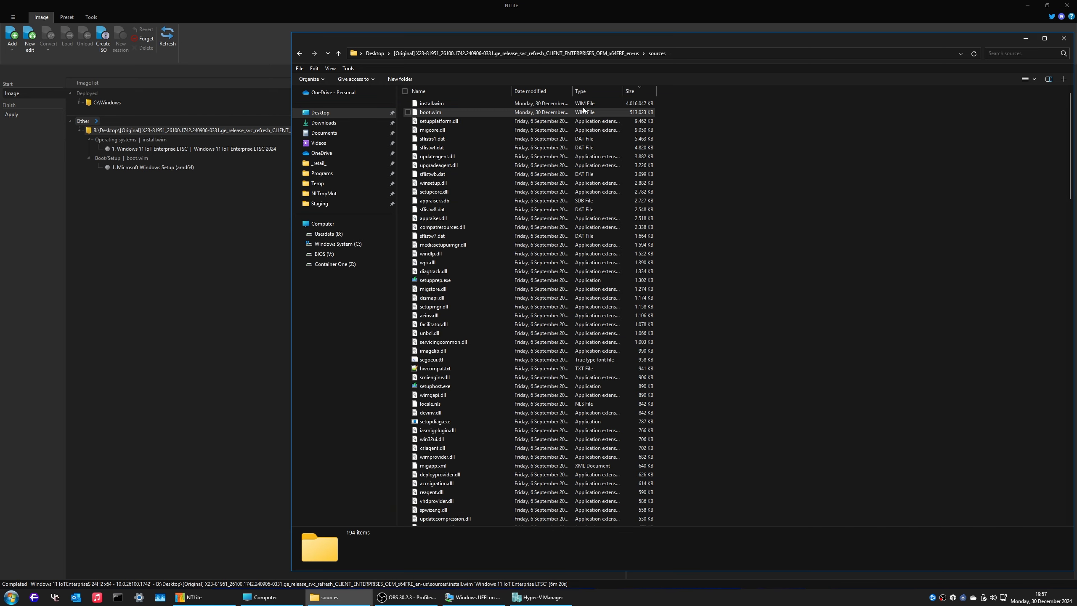
# Step: Check install.wim's new size, dismiss the NLTmpMnt unavailable error, and minimize sources and NTLite
pyautogui.click(639, 103)
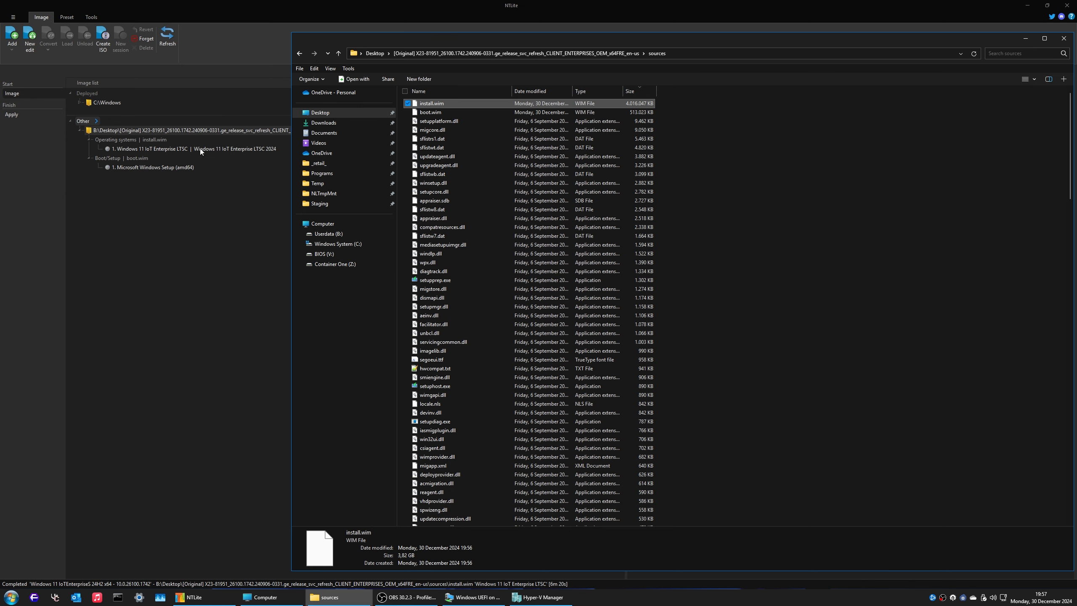
pyautogui.click(323, 194)
pyautogui.click(641, 305)
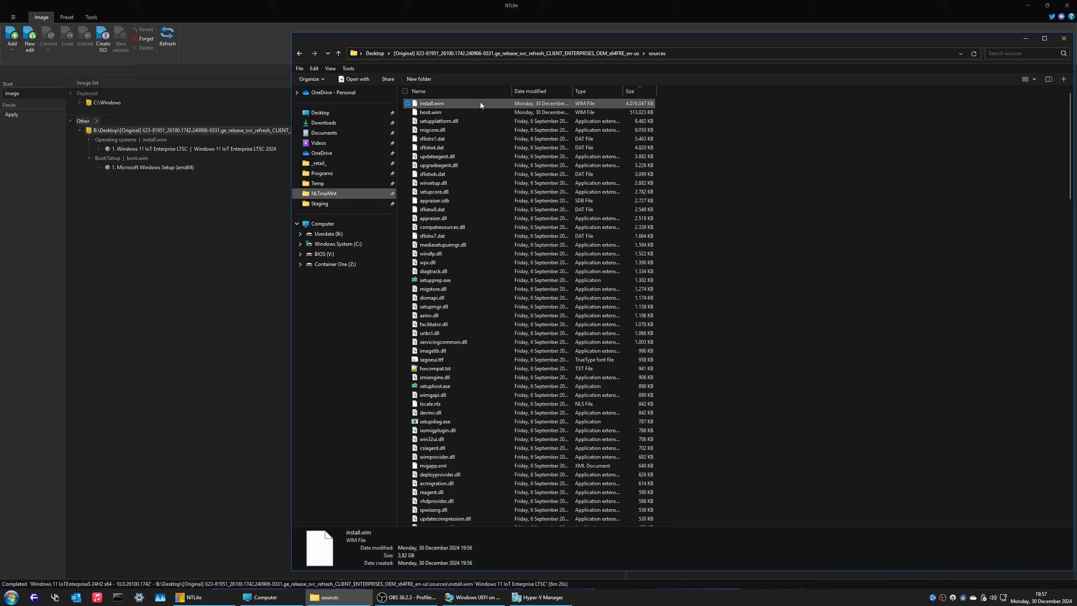
pyautogui.click(717, 171)
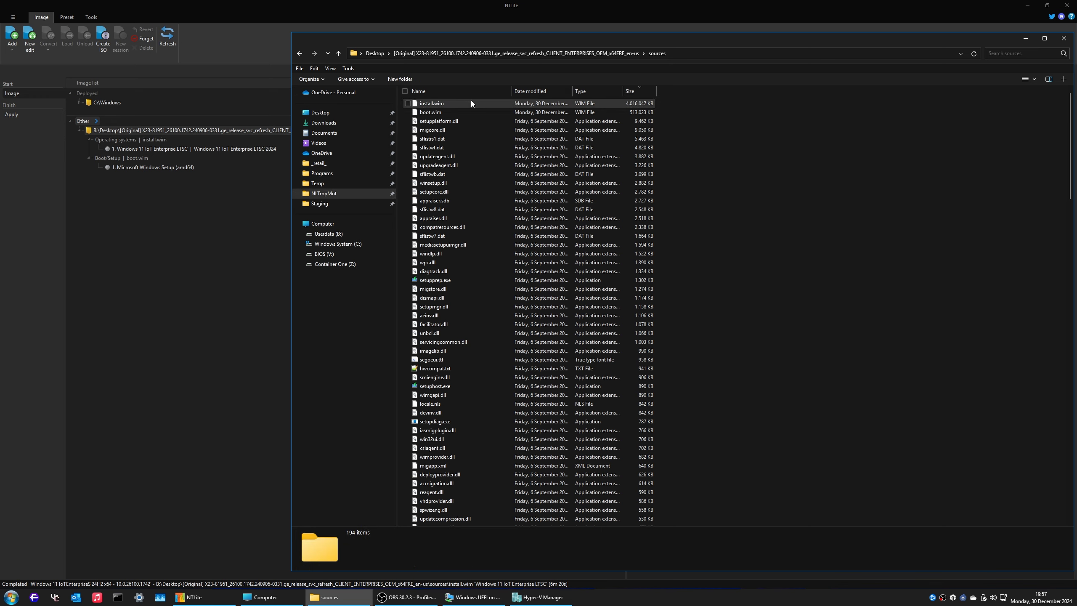
pyautogui.click(1029, 41)
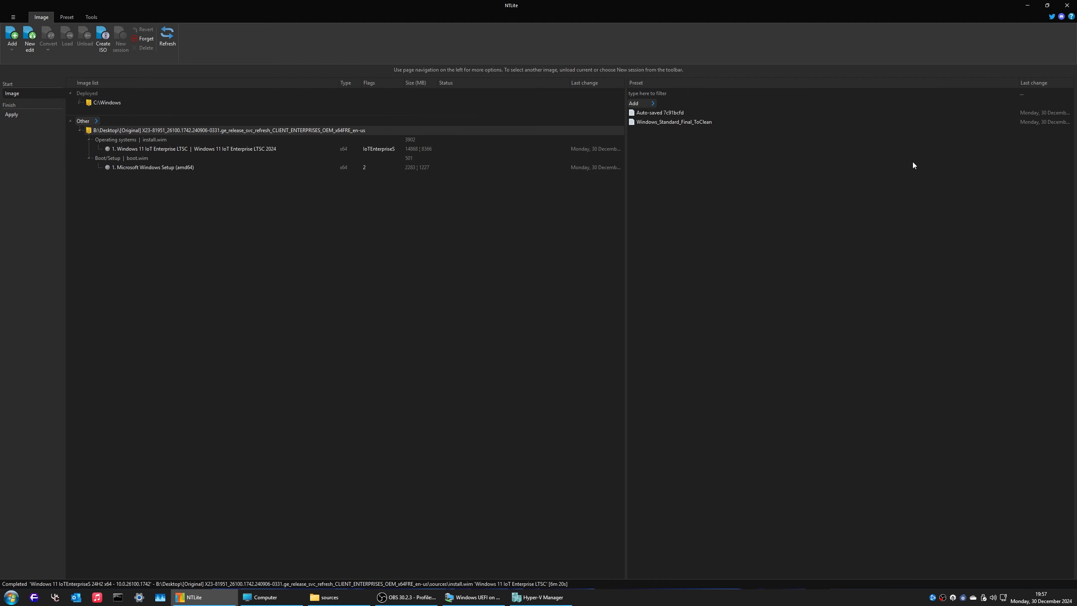
pyautogui.click(1028, 5)
# Step: Connect to the VM in an enhanced session, sign in, and view it full screen
pyautogui.moveTo(502, 135); pyautogui.dragTo(379, 52)
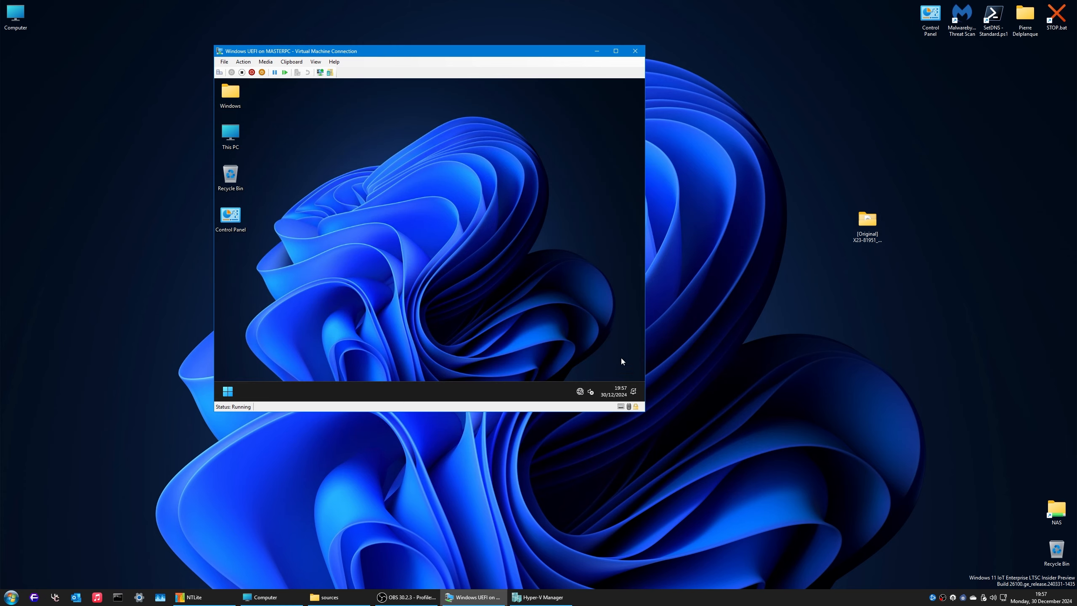
pyautogui.click(321, 72)
pyautogui.click(458, 265)
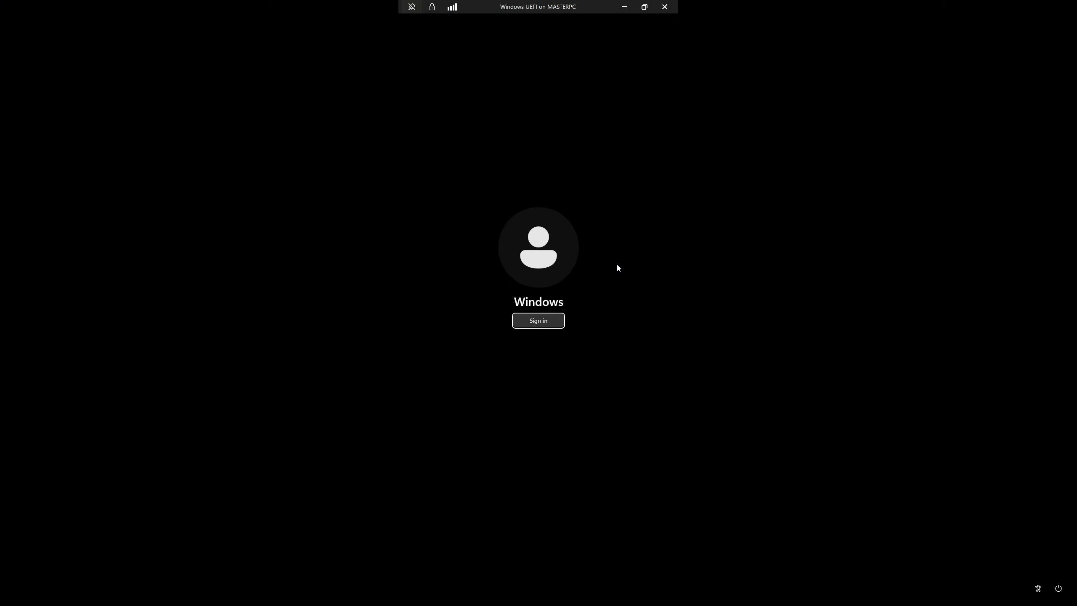
pyautogui.click(538, 320)
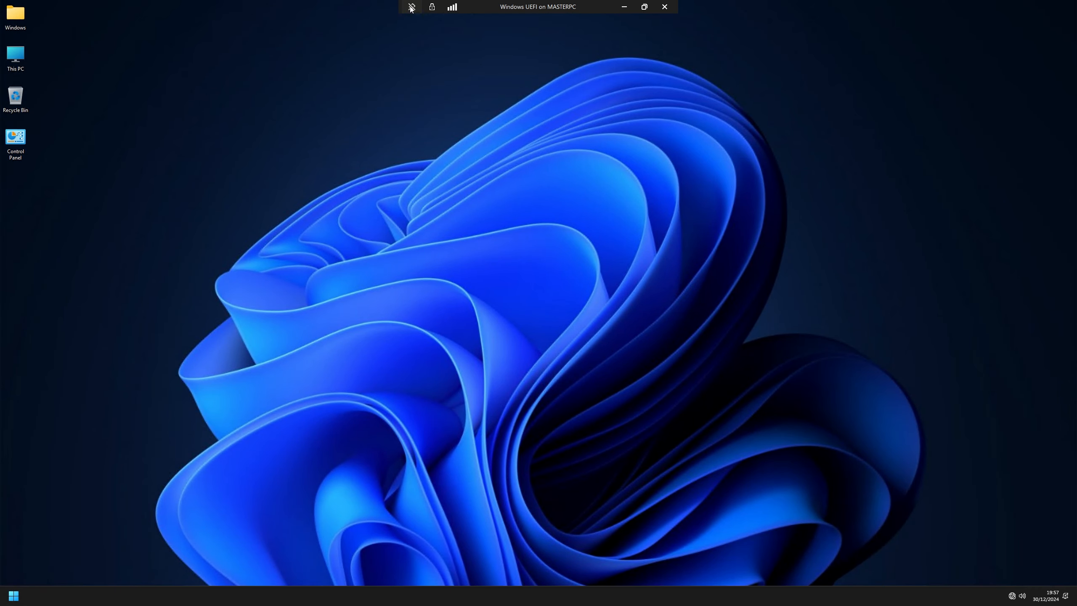
pyautogui.click(644, 6)
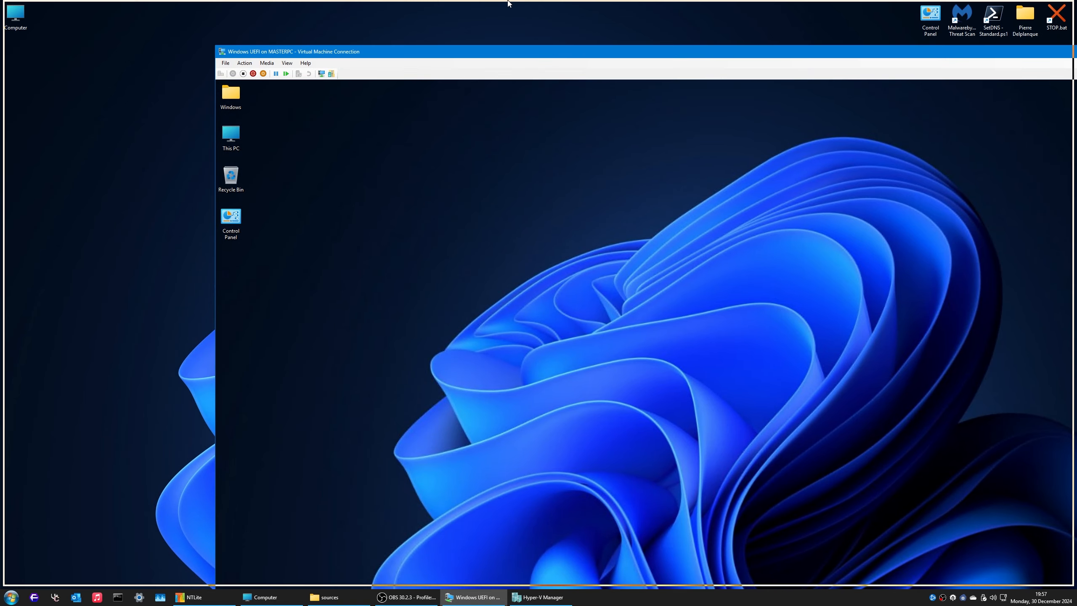
pyautogui.moveTo(508, 2); pyautogui.dragTo(508, 0)
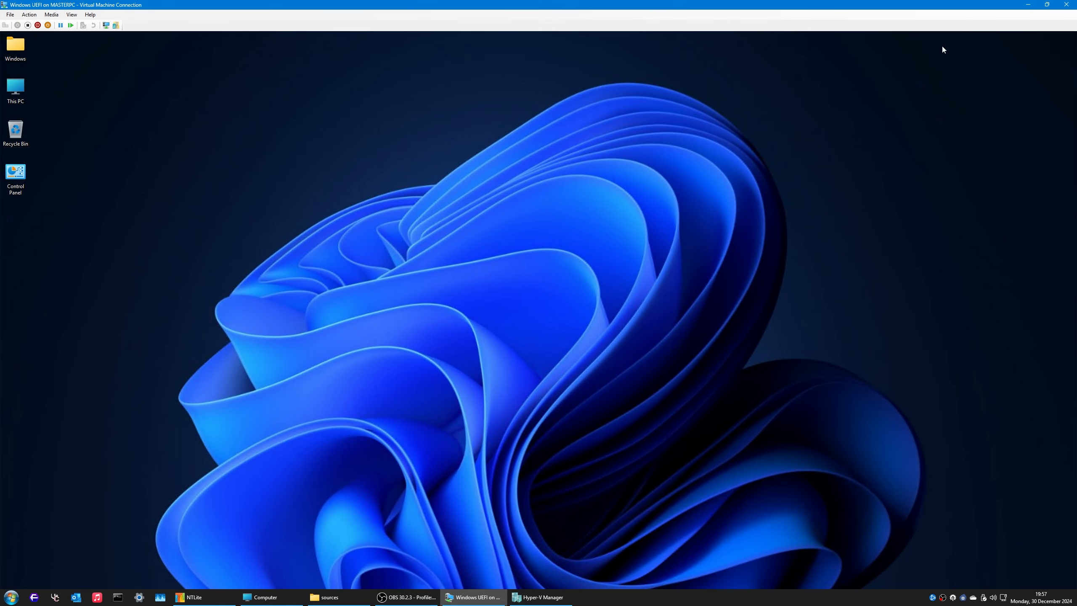
pyautogui.doubleClick(902, 5)
pyautogui.doubleClick(911, 53)
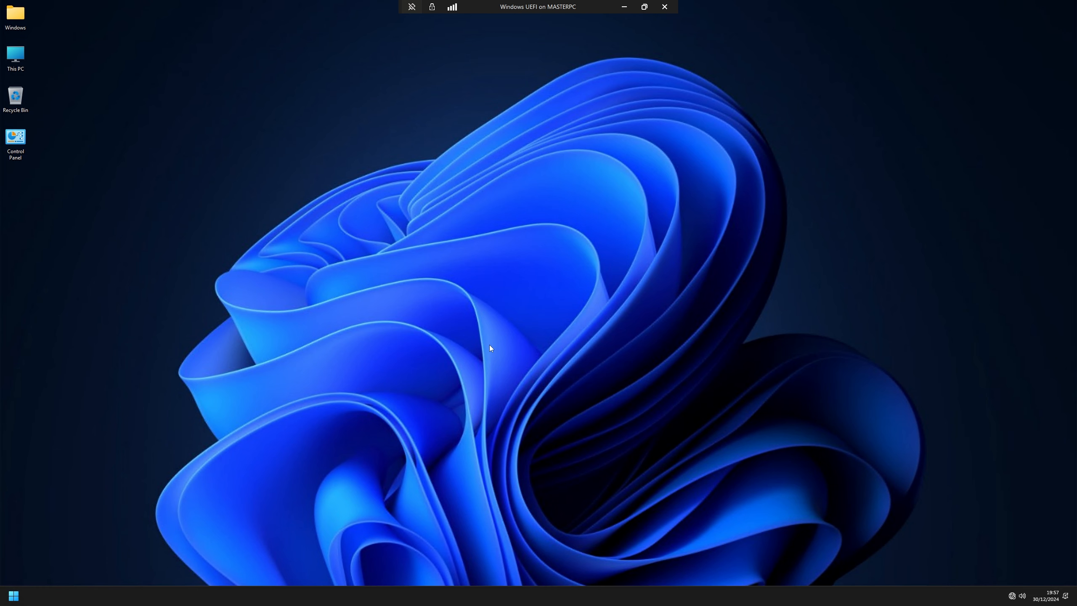
# Step: Remove Get Started from Start's Recommended list and unpin Settings
pyautogui.click(13, 596)
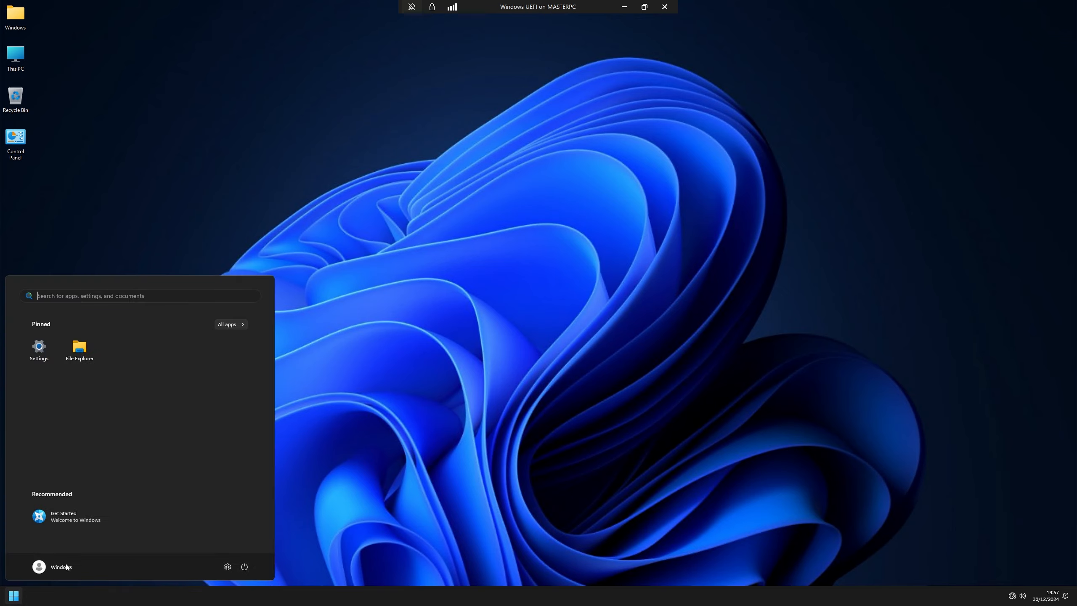
pyautogui.rightClick(88, 518)
pyautogui.click(207, 474)
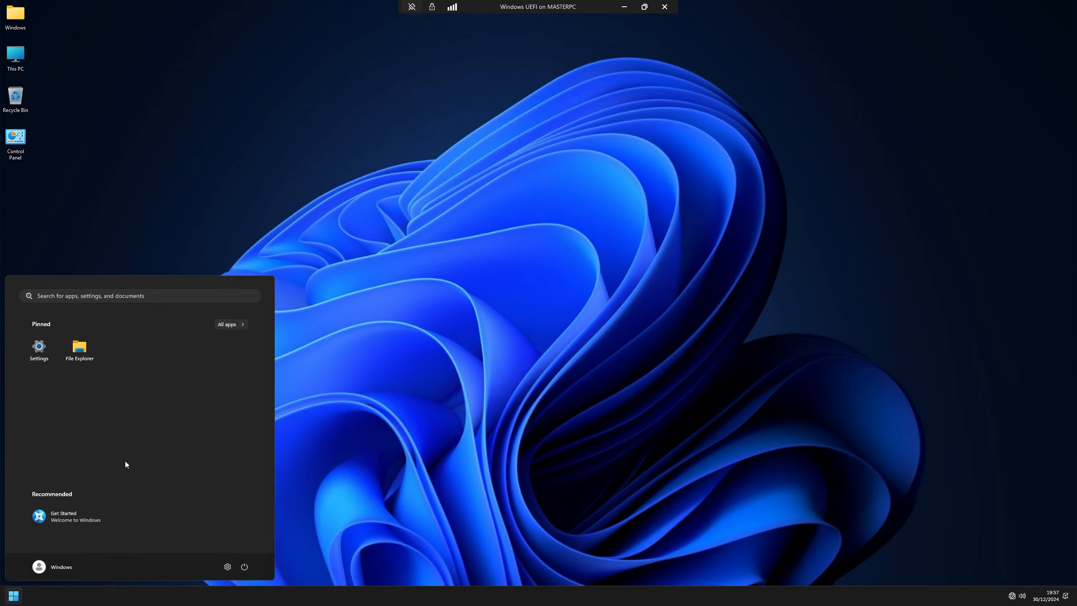
pyautogui.rightClick(74, 522)
pyautogui.click(112, 514)
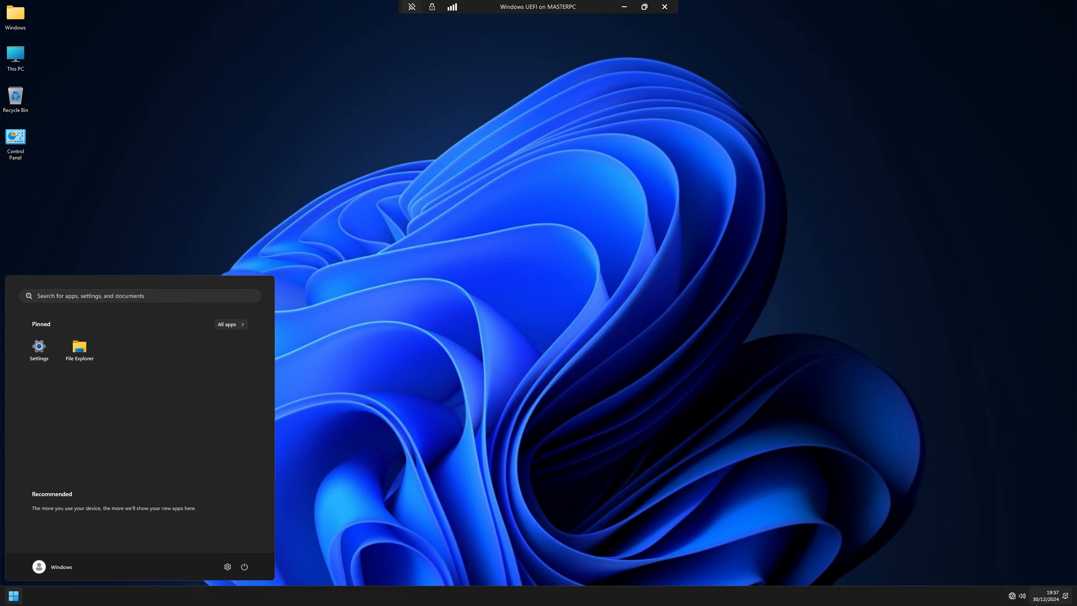
pyautogui.rightClick(38, 348)
pyautogui.click(62, 354)
# Step: Launch the Settings app from the All apps list
pyautogui.click(229, 325)
pyautogui.scroll(-5, 106, 424)
pyautogui.scroll(5, 92, 446)
pyautogui.scroll(-5, 92, 446)
pyautogui.scroll(5, 92, 446)
pyautogui.scroll(-5, 91, 448)
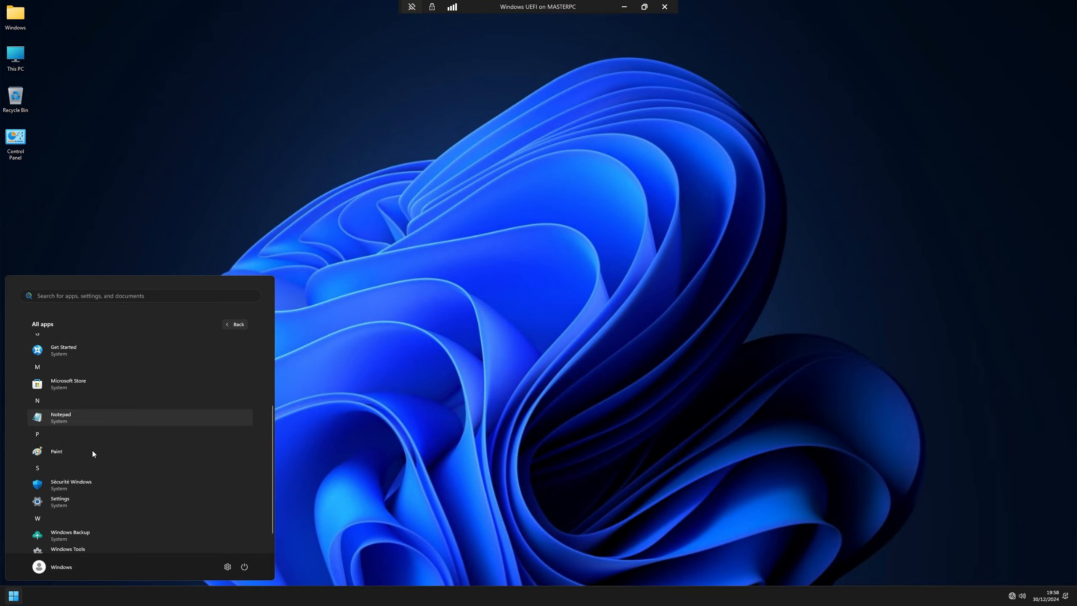
pyautogui.click(88, 480)
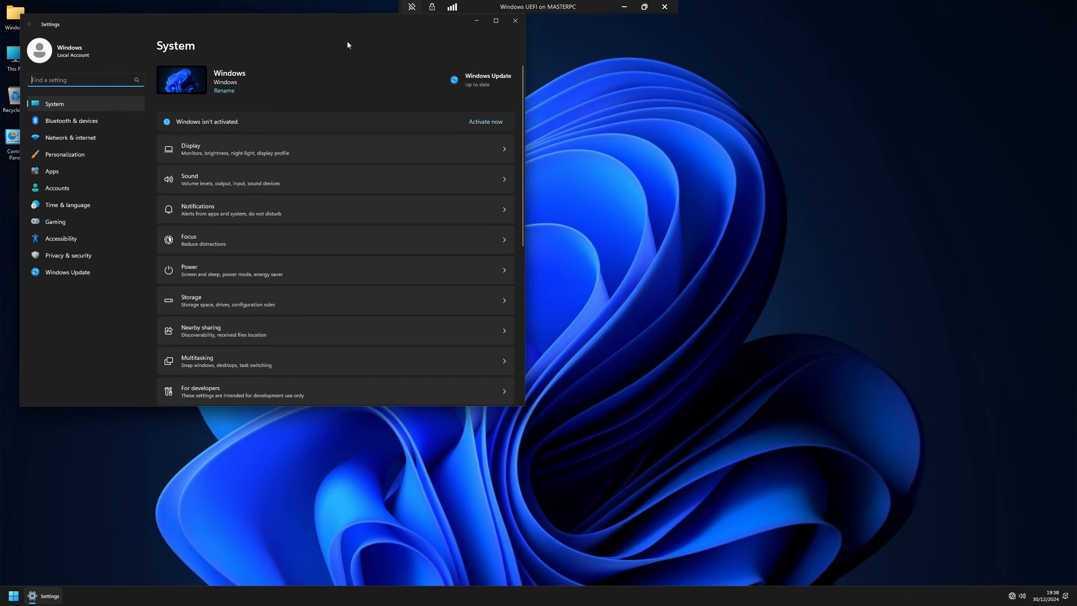
# Step: Install English (United States) as a new language from Time & language > Language & region
pyautogui.moveTo(359, 38); pyautogui.dragTo(567, 93)
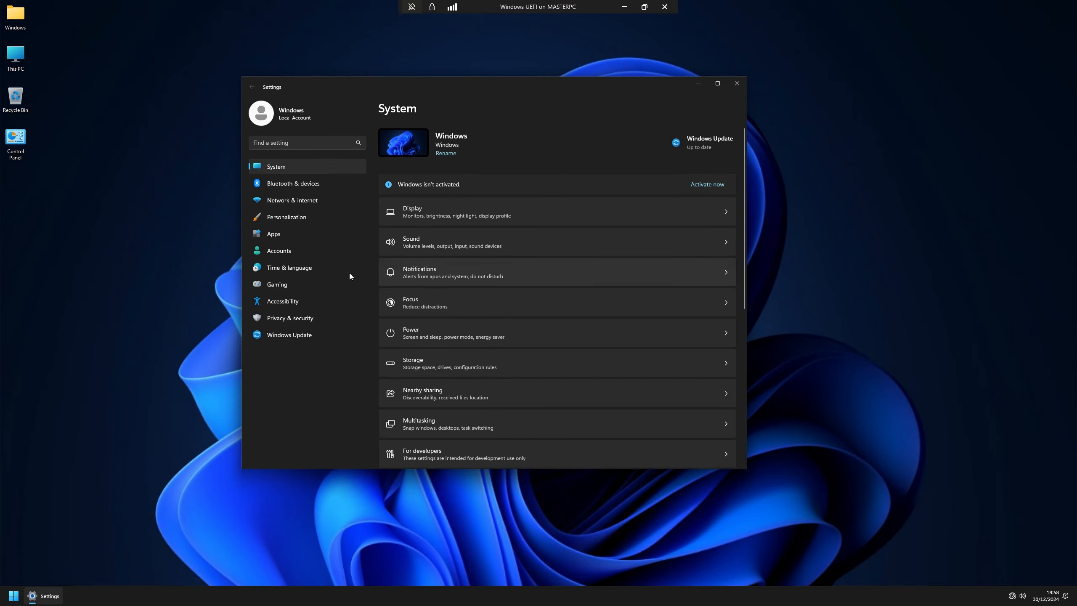
pyautogui.click(290, 267)
pyautogui.click(721, 145)
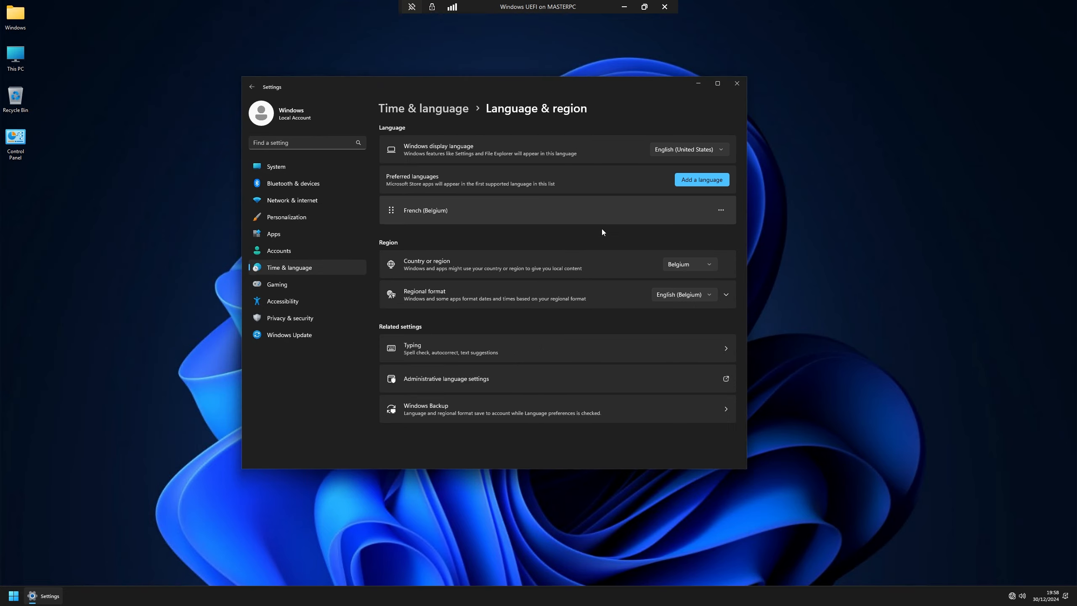
pyautogui.click(720, 180)
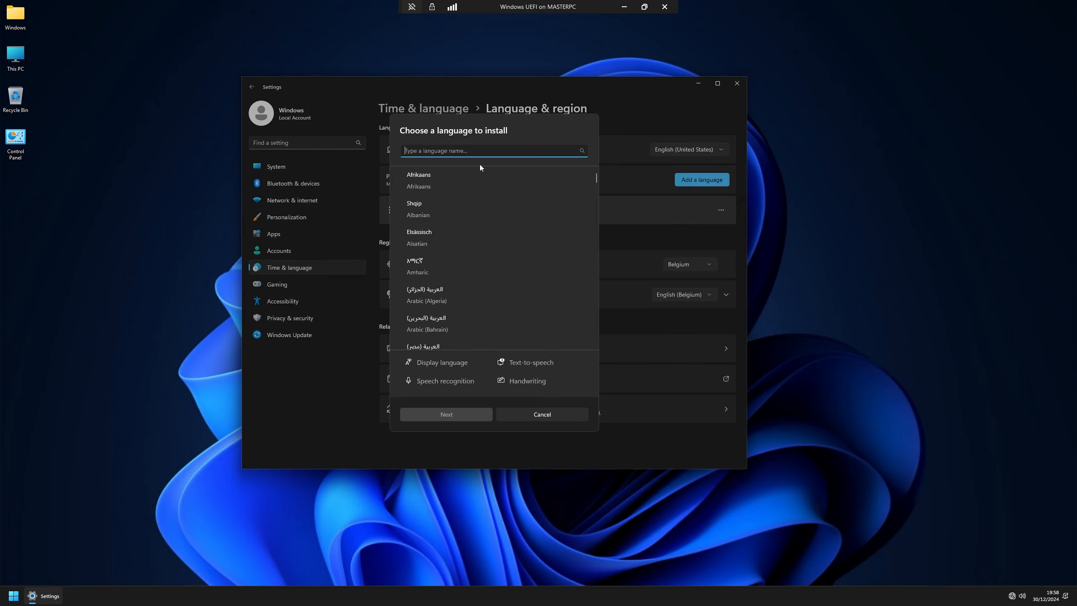
pyautogui.write('english')
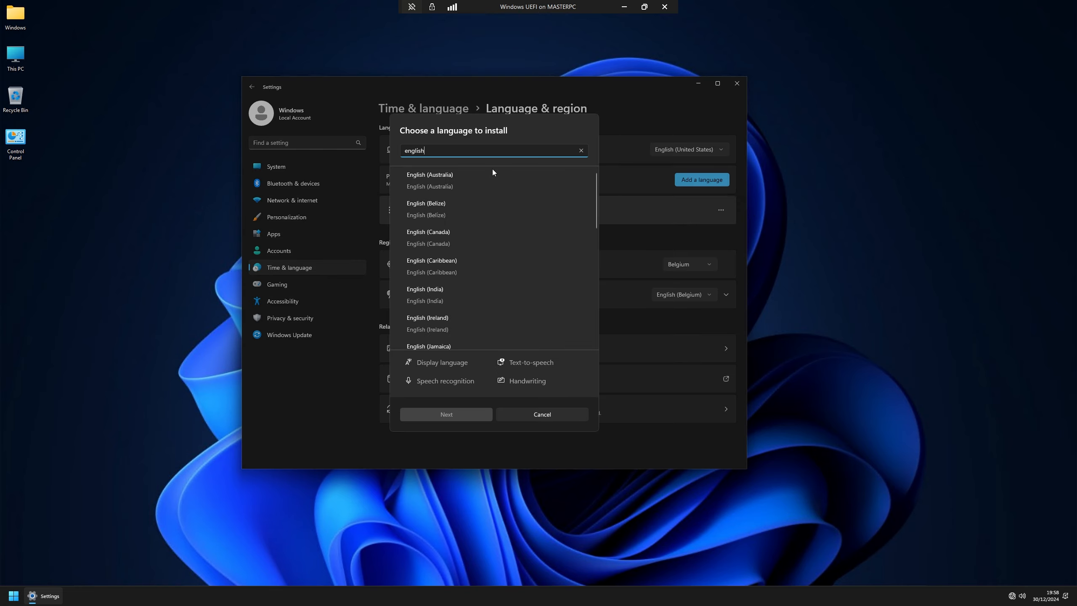
pyautogui.scroll(-3, 483, 273)
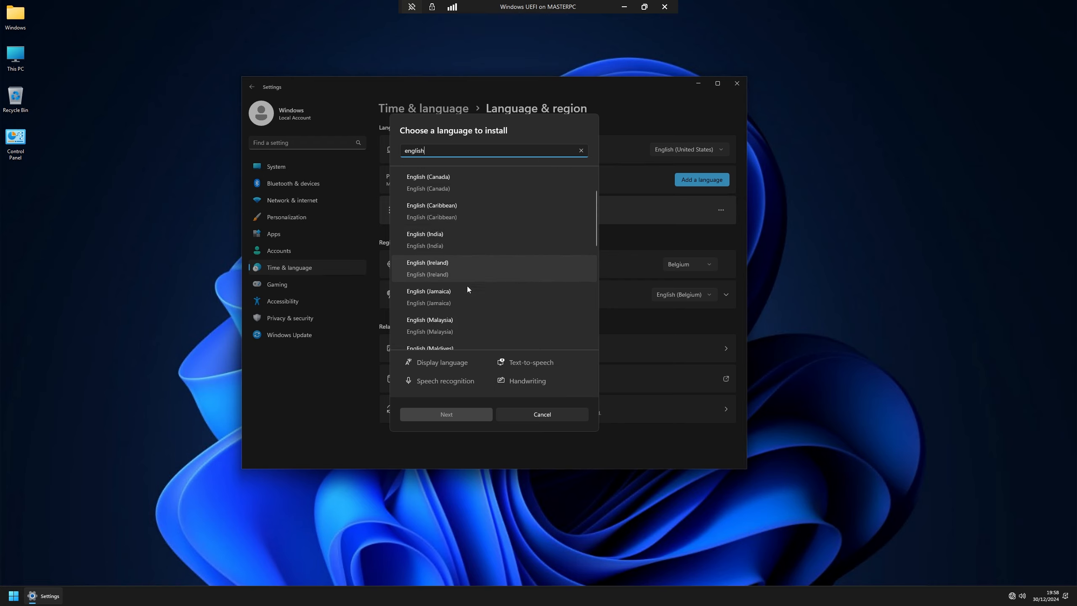
pyautogui.scroll(-2, 470, 276)
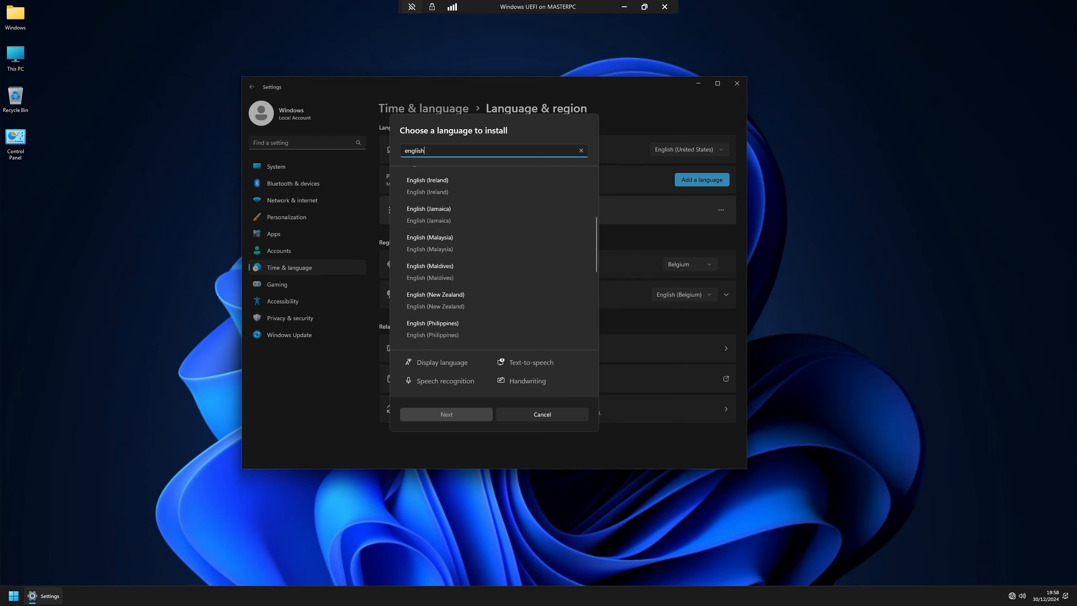
pyautogui.write('uni')
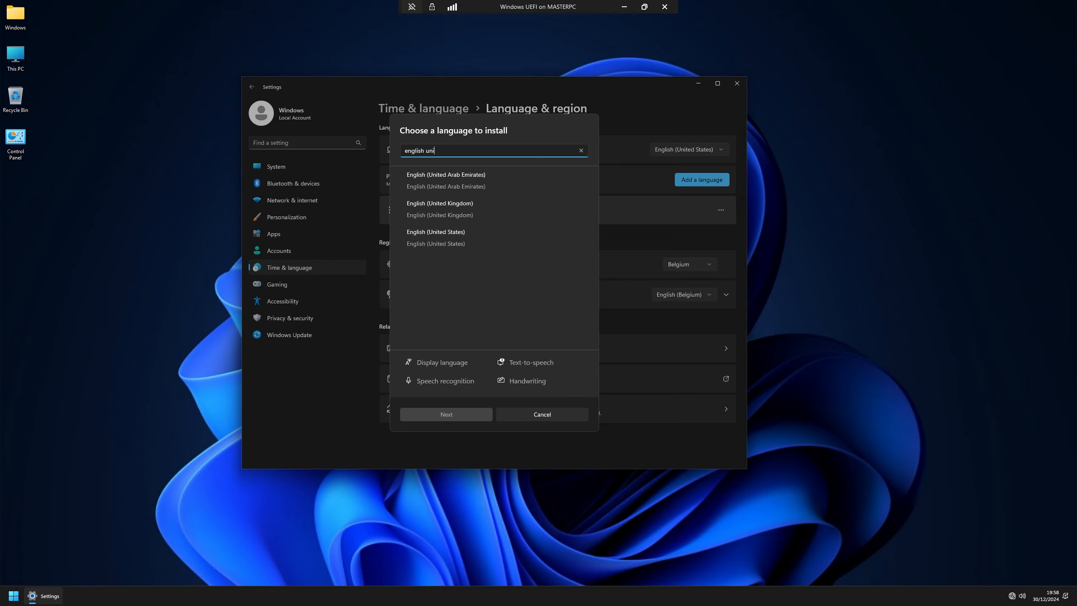
pyautogui.click(477, 241)
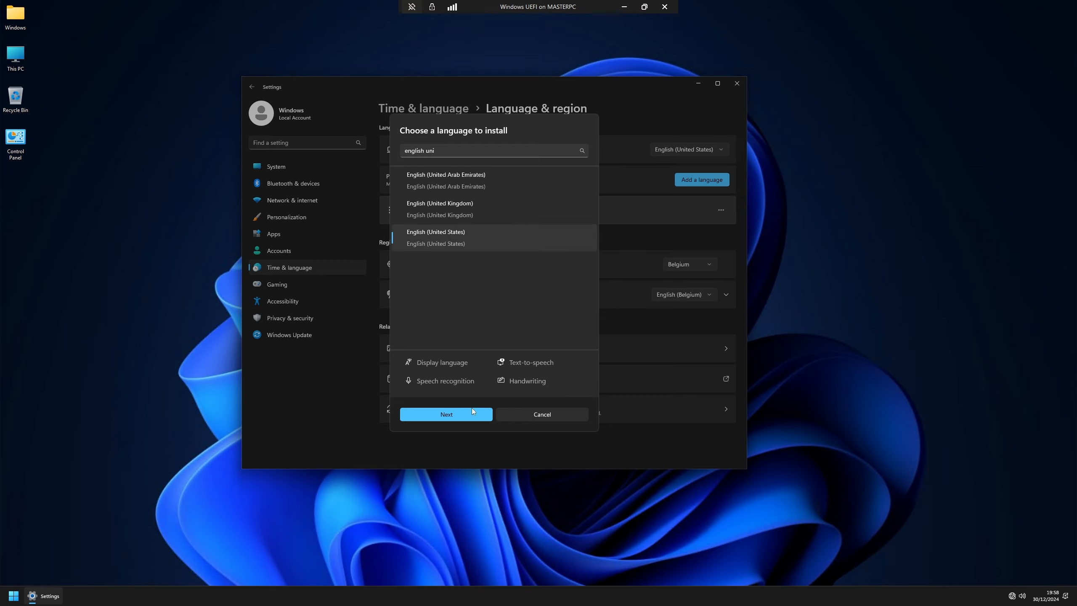
pyautogui.click(471, 411)
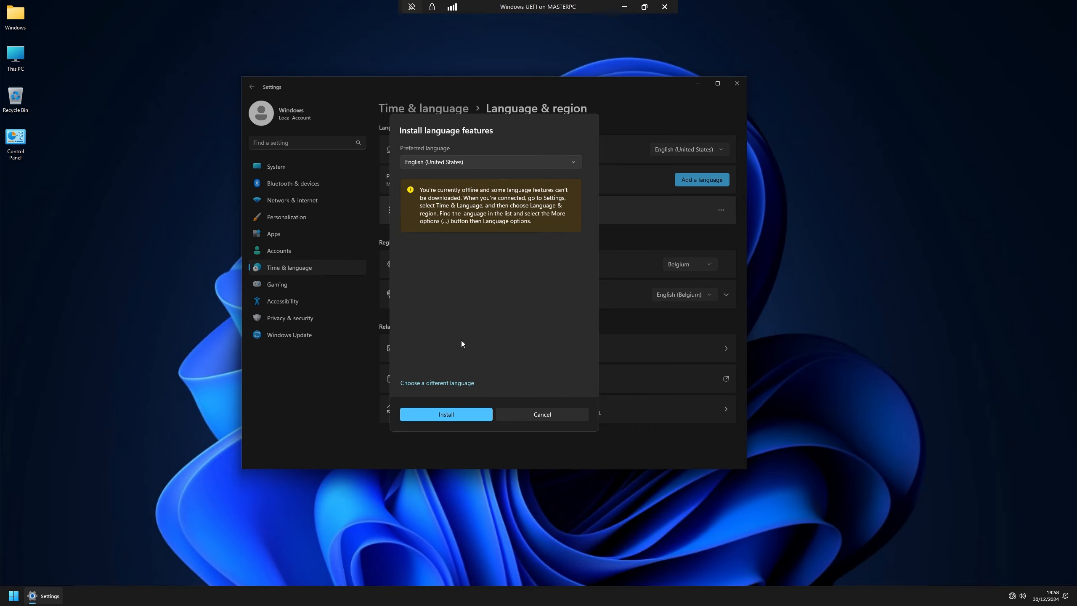
pyautogui.click(456, 414)
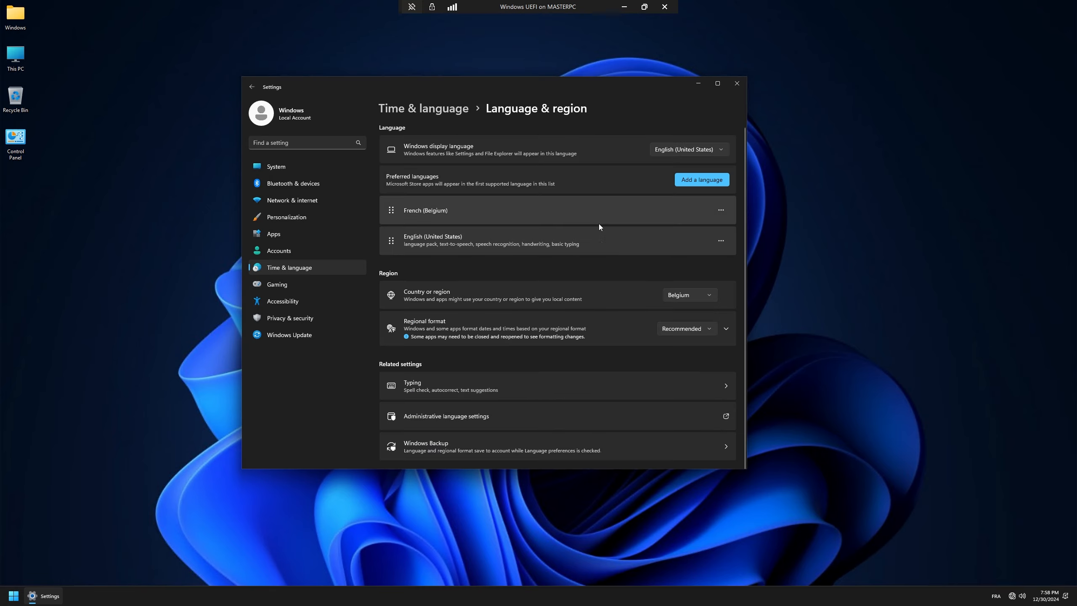
# Step: Move French (Belgium) below English (United States), then remove it from preferred languages
pyautogui.click(722, 211)
pyautogui.click(694, 260)
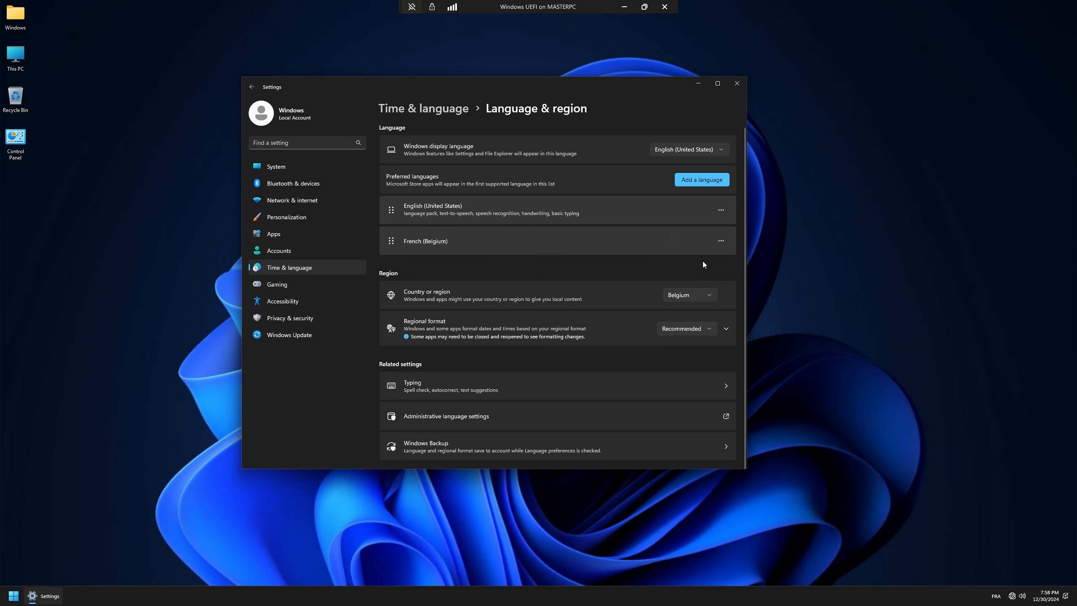
pyautogui.click(721, 241)
pyautogui.click(690, 303)
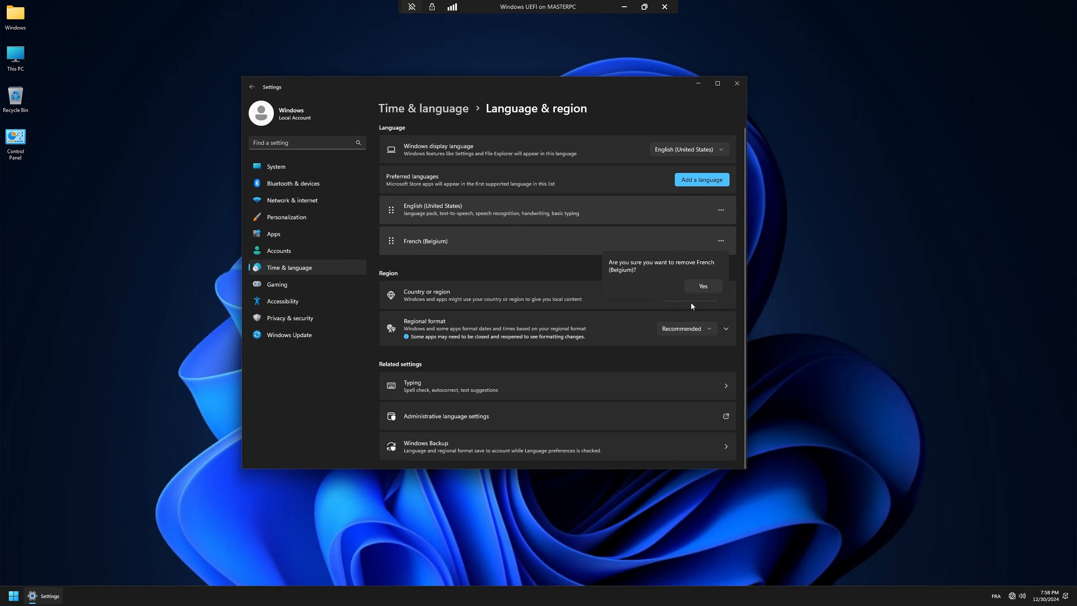
pyautogui.click(709, 288)
# Step: Add the Belgian (Period) AZERTY keyboard to English (United States) and remove US QWERTY
pyautogui.click(720, 209)
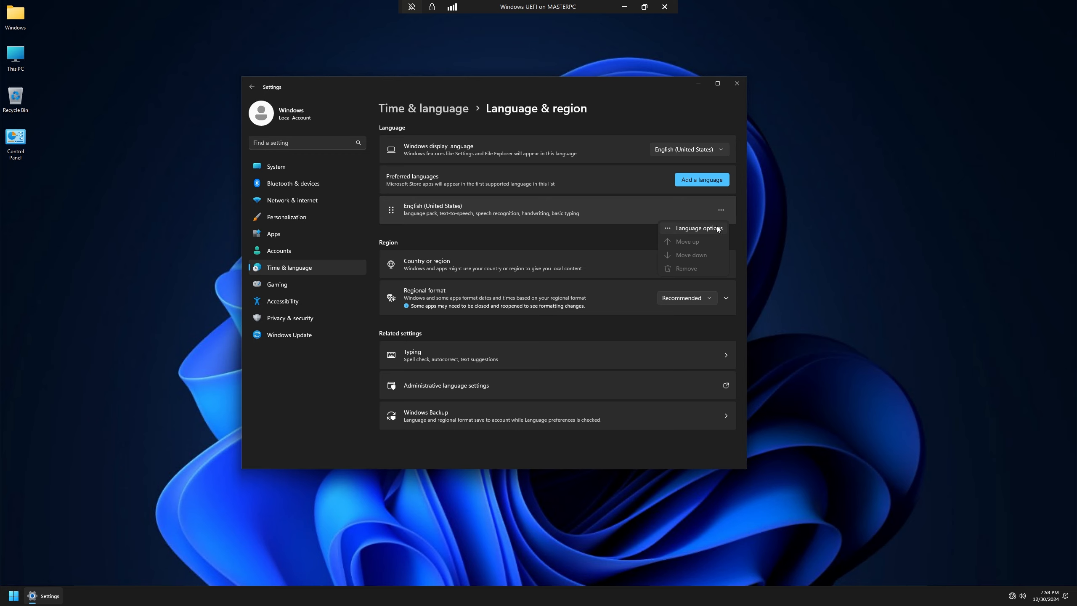
pyautogui.click(687, 226)
pyautogui.click(698, 366)
pyautogui.scroll(-5, 620, 320)
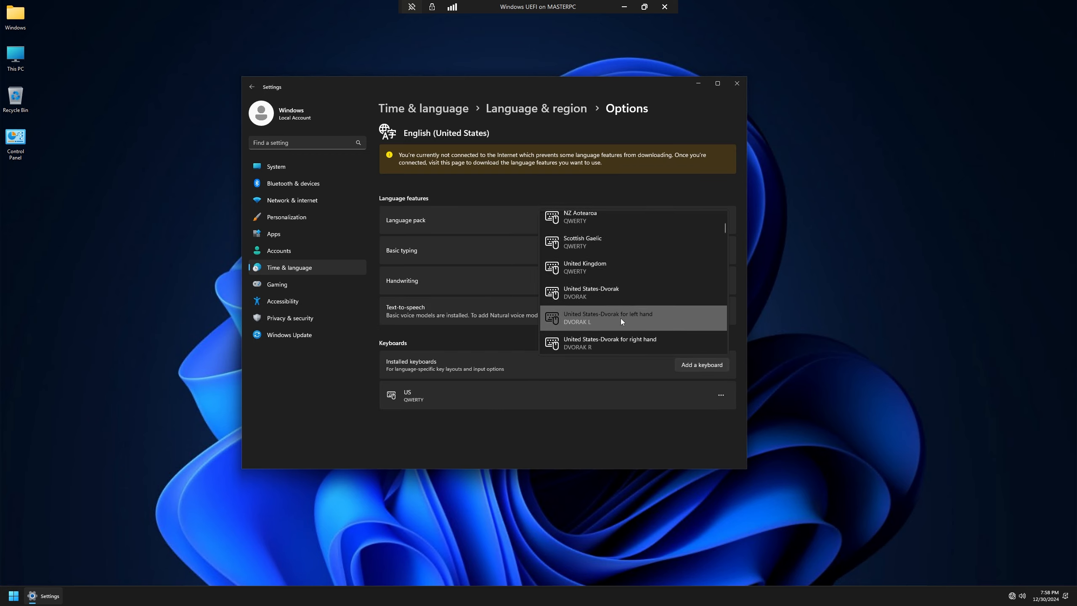
pyautogui.scroll(-2, 620, 323)
pyautogui.click(586, 282)
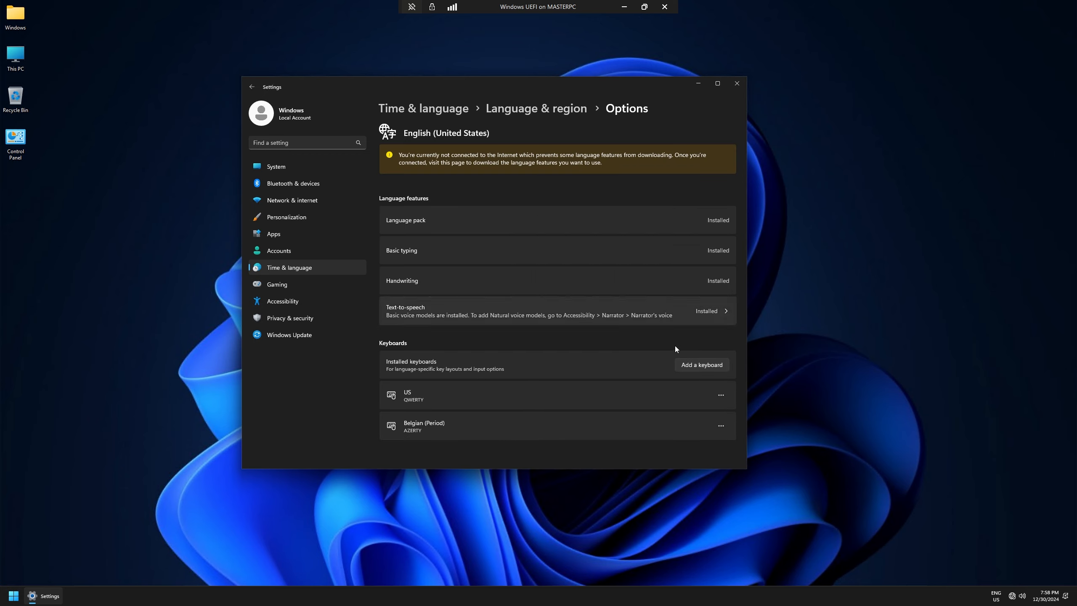
pyautogui.click(707, 412)
pyautogui.hotkey('alt', 'Left')
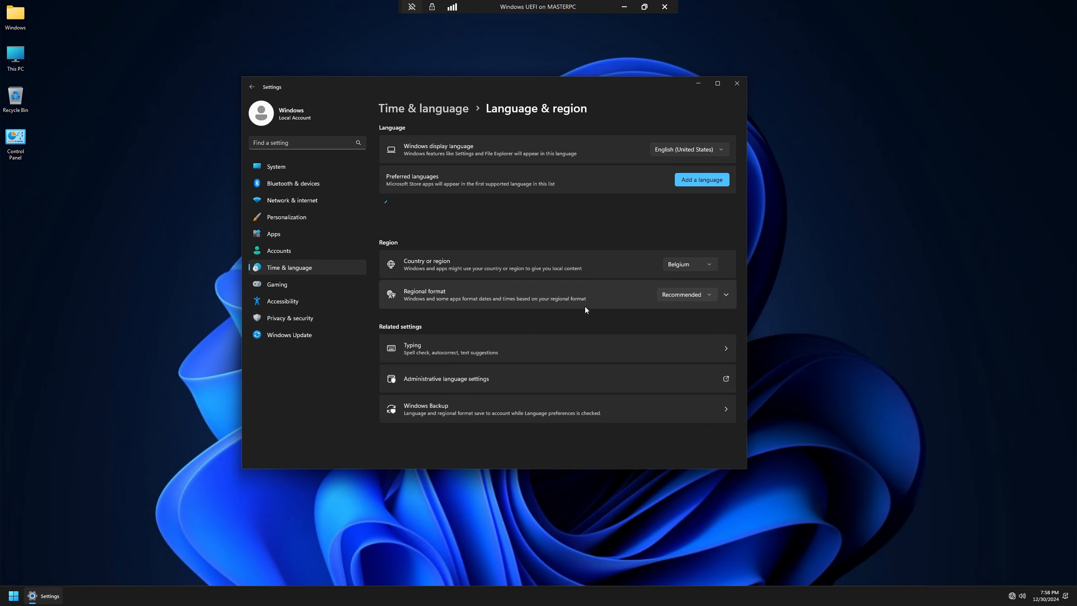
# Step: Set the regional format to English (Belgium)
pyautogui.click(697, 294)
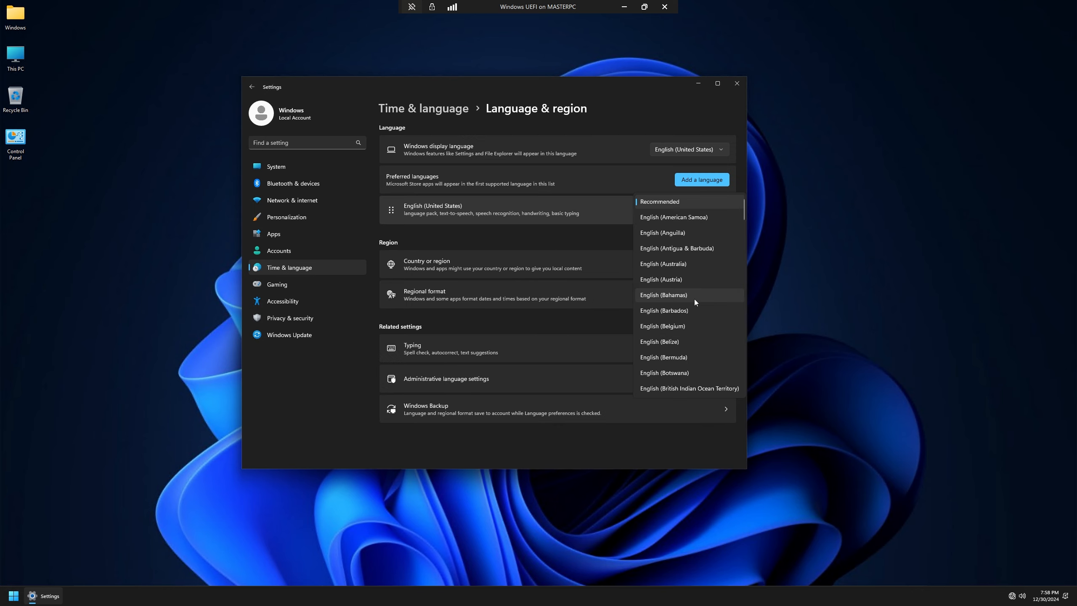
pyautogui.click(682, 327)
pyautogui.click(551, 386)
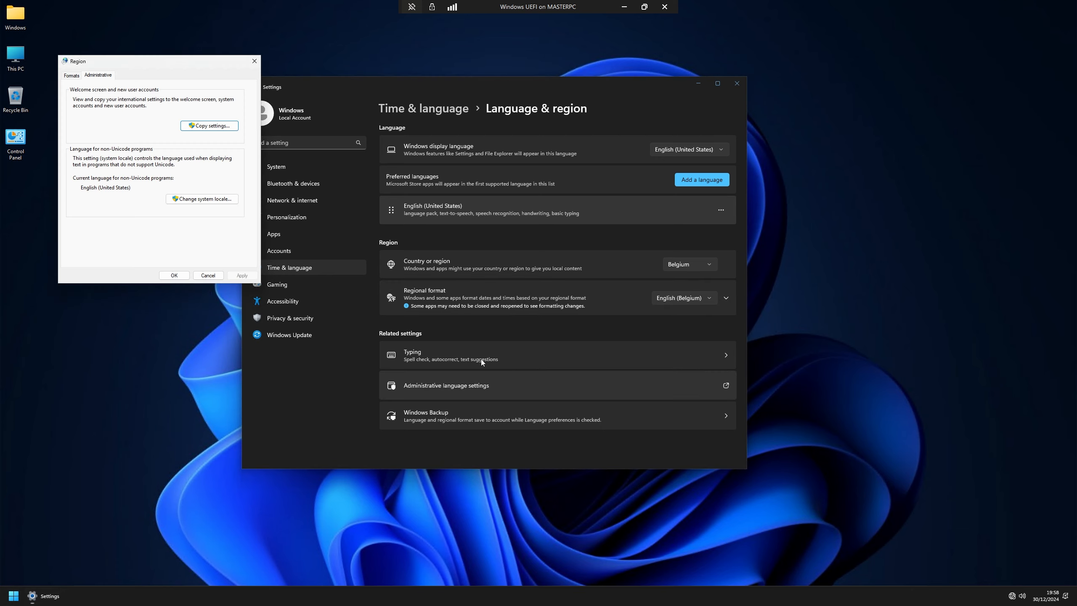
pyautogui.click(67, 76)
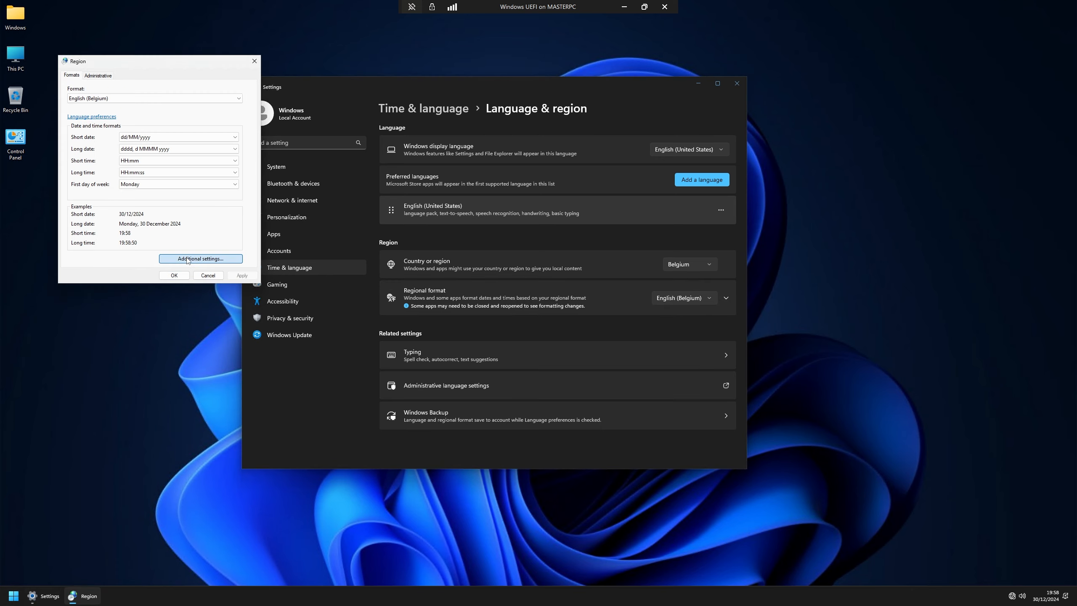
# Step: Copy the long date pattern dddd, d MMMM yyyy into the short date format and apply
pyautogui.click(215, 258)
pyautogui.click(149, 107)
pyautogui.press('Tab')
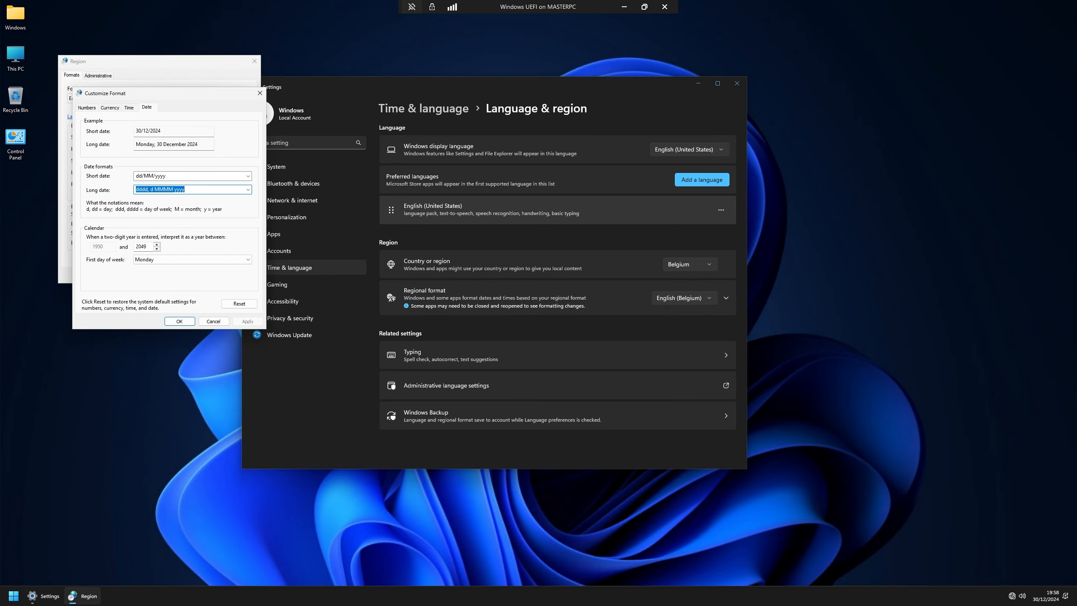
pyautogui.hotkey('ctrl', 'c')
pyautogui.hotkey('shift', 'Tab')
pyautogui.hotkey('ctrl', 'v')
pyautogui.click(248, 321)
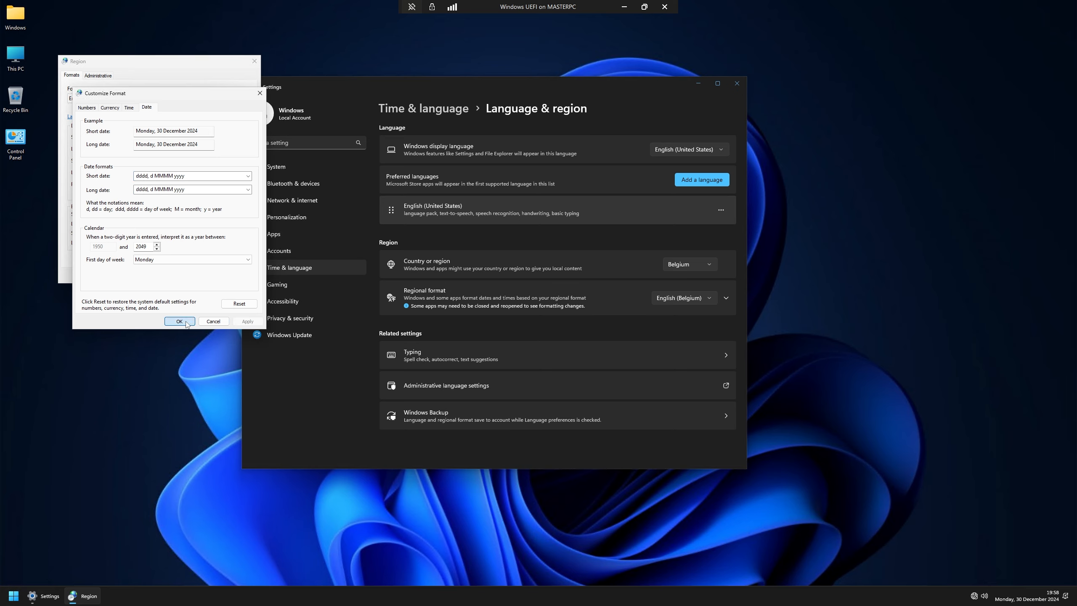
pyautogui.click(179, 321)
pyautogui.click(175, 276)
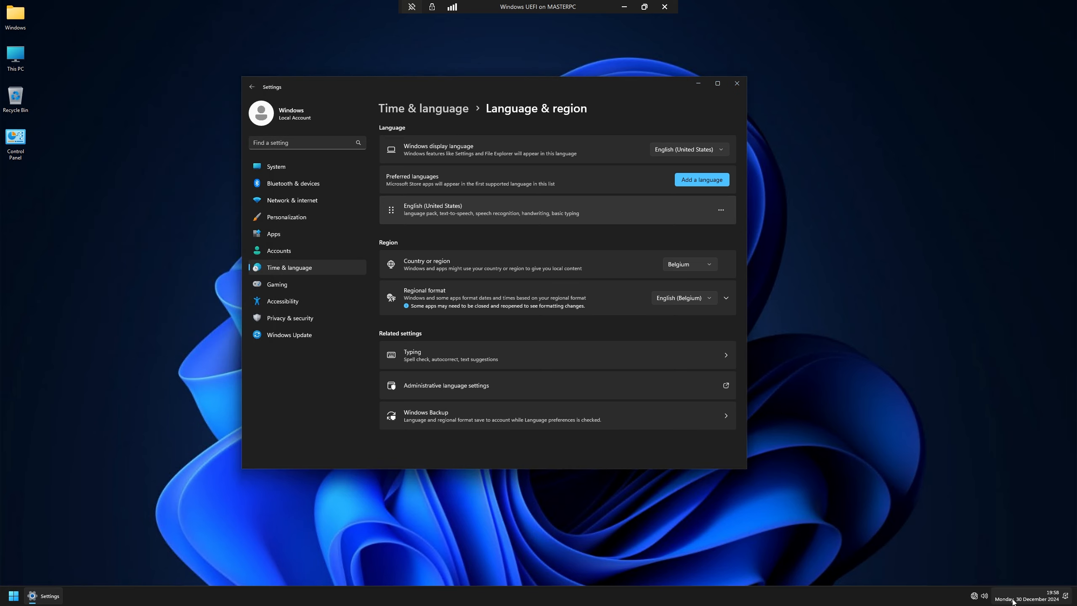
# Step: Check that the taskbar calendar now reads Monday, 30 December 2024
pyautogui.moveTo(1040, 605)
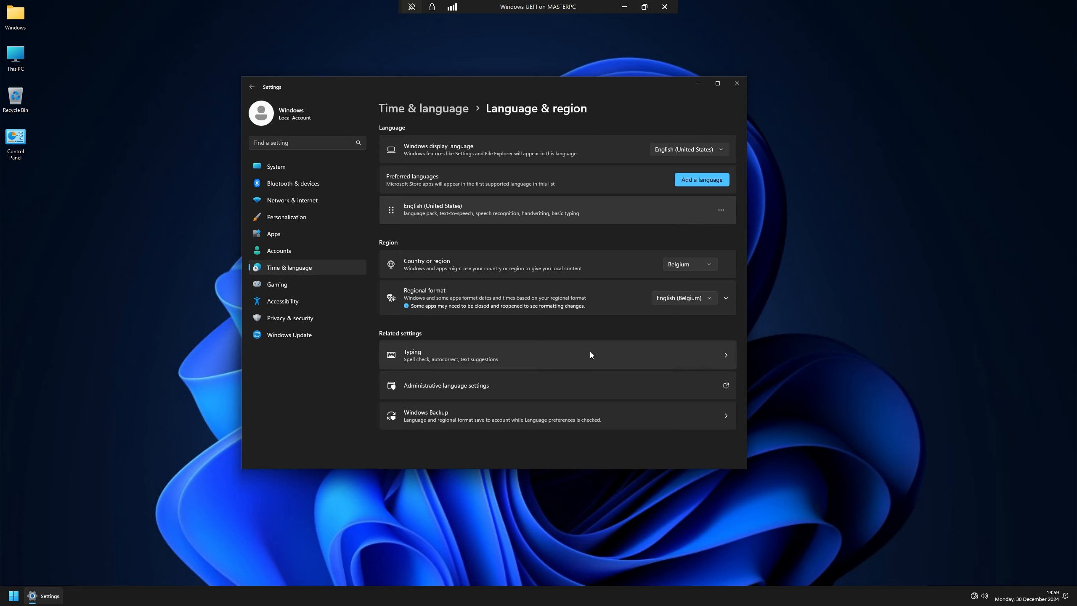
pyautogui.click(1063, 593)
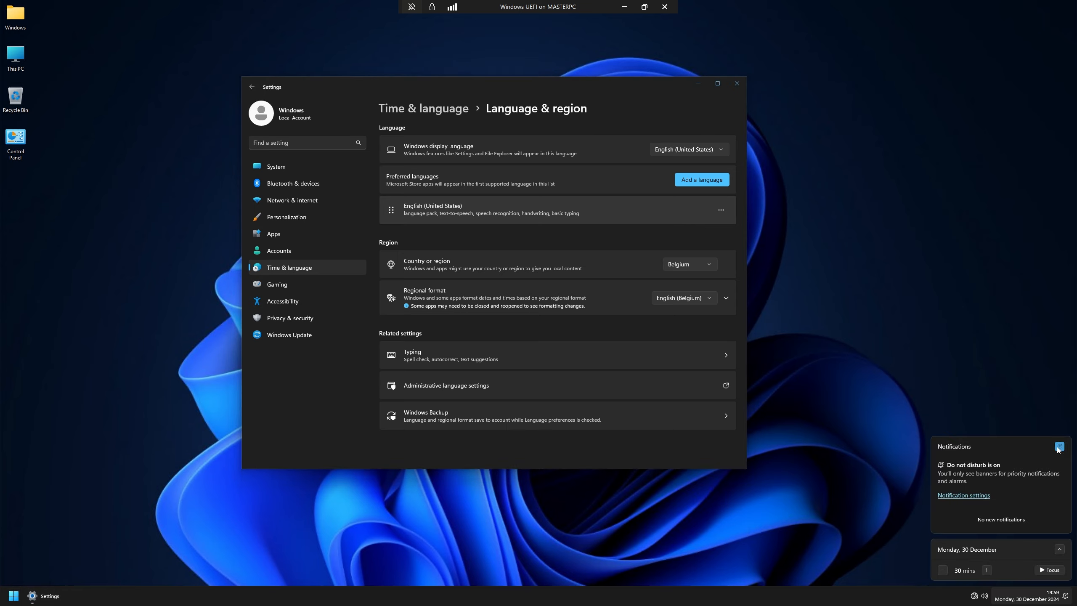
pyautogui.click(1059, 551)
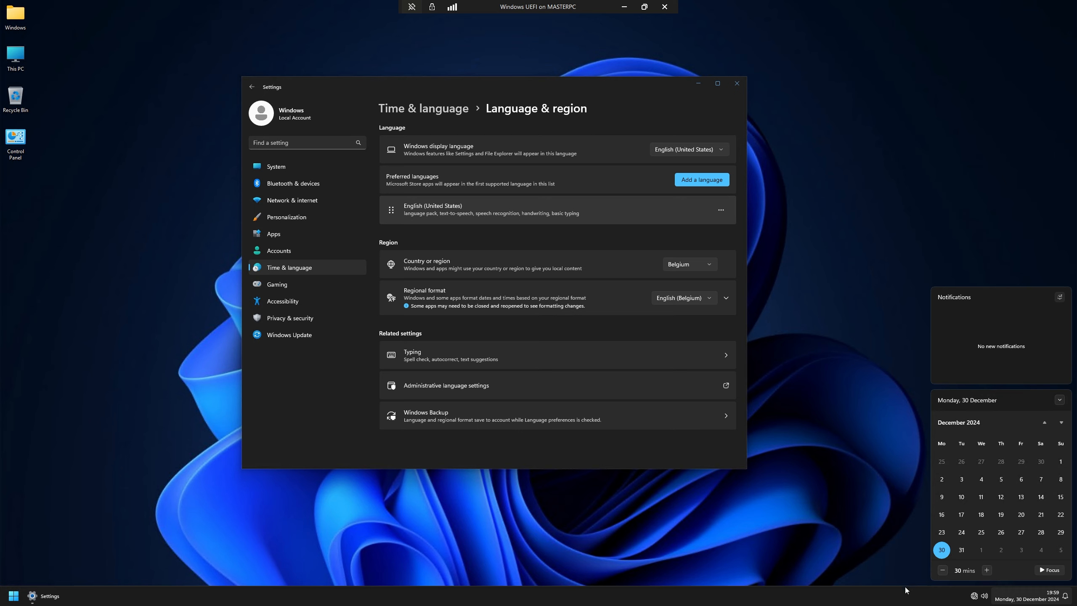
pyautogui.click(1037, 598)
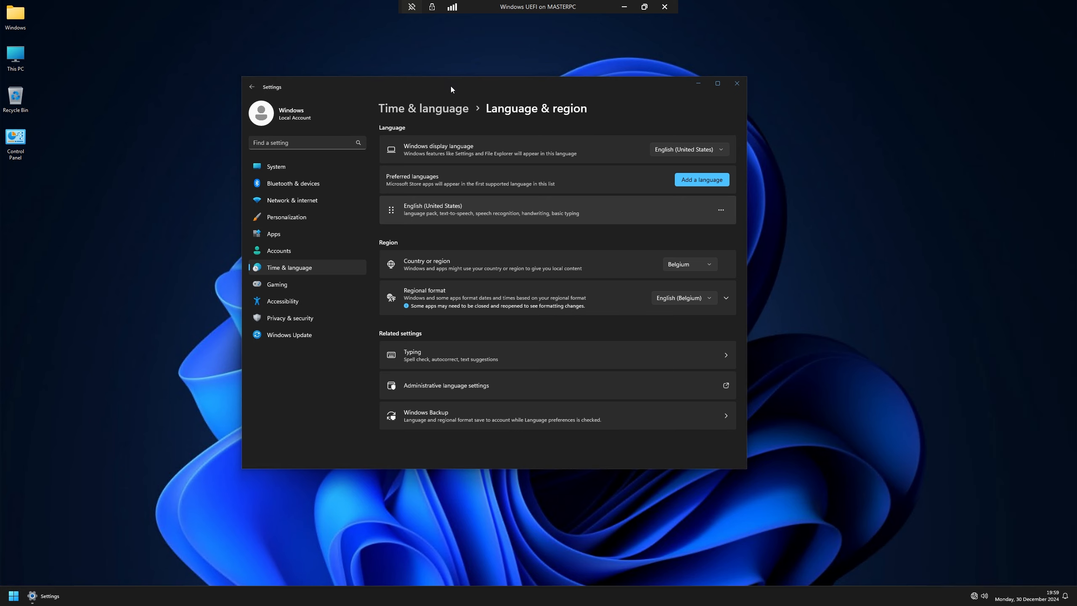
pyautogui.moveTo(451, 87); pyautogui.dragTo(376, 36)
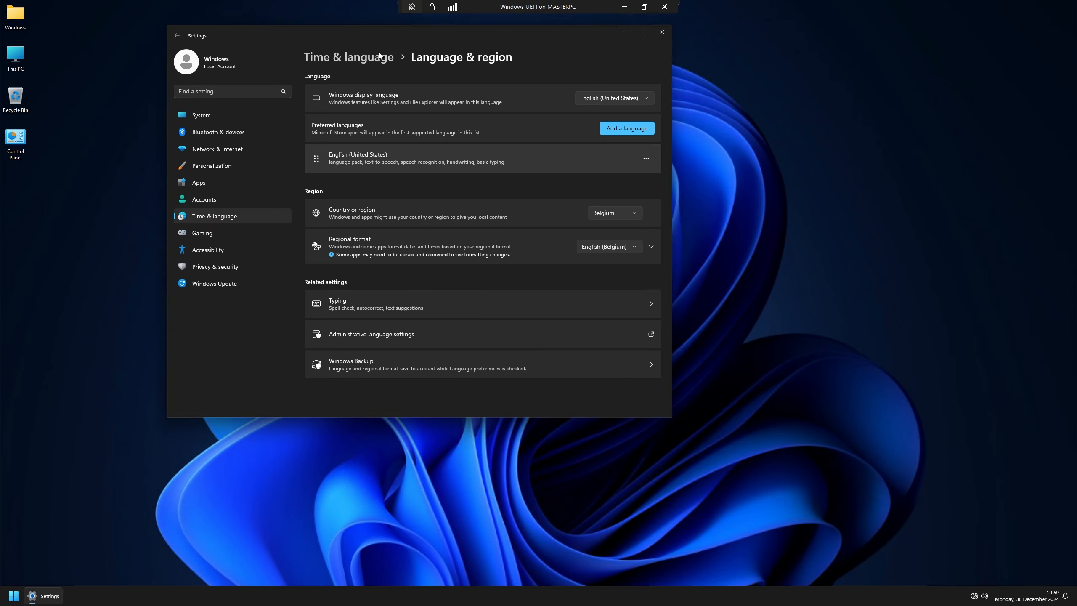
# Step: View Windows Update's Configured update policies list of nine Group Policy entries, then bring up Run
pyautogui.click(220, 290)
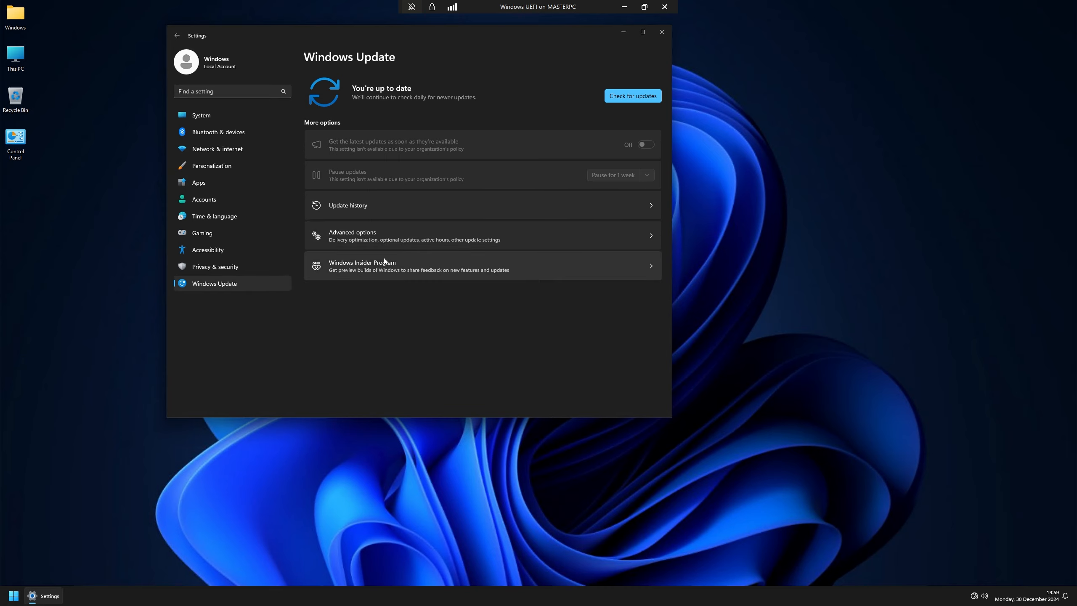
pyautogui.click(382, 229)
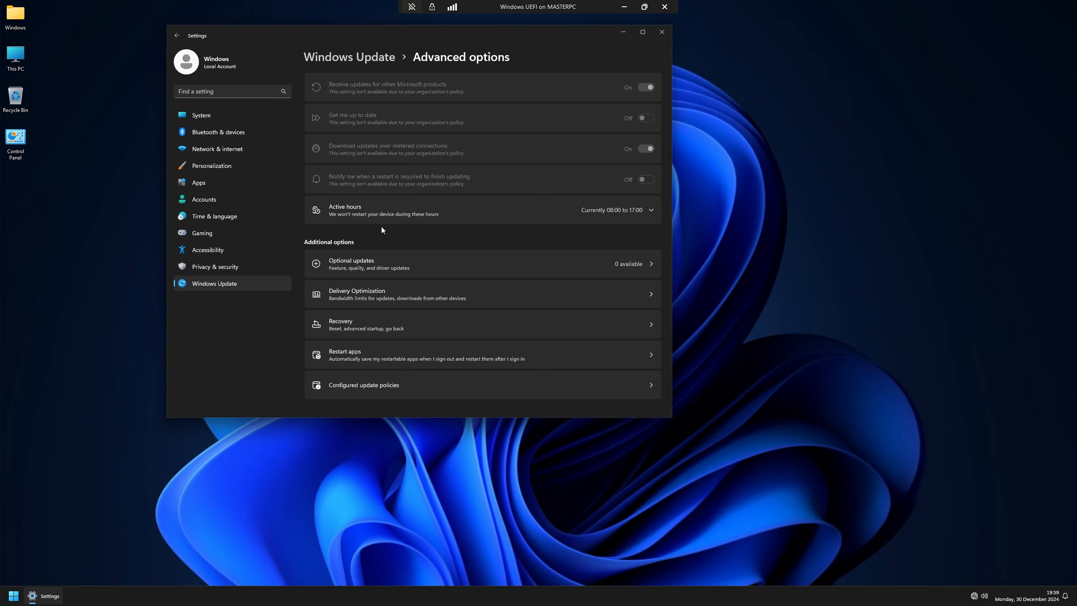
pyautogui.click(372, 382)
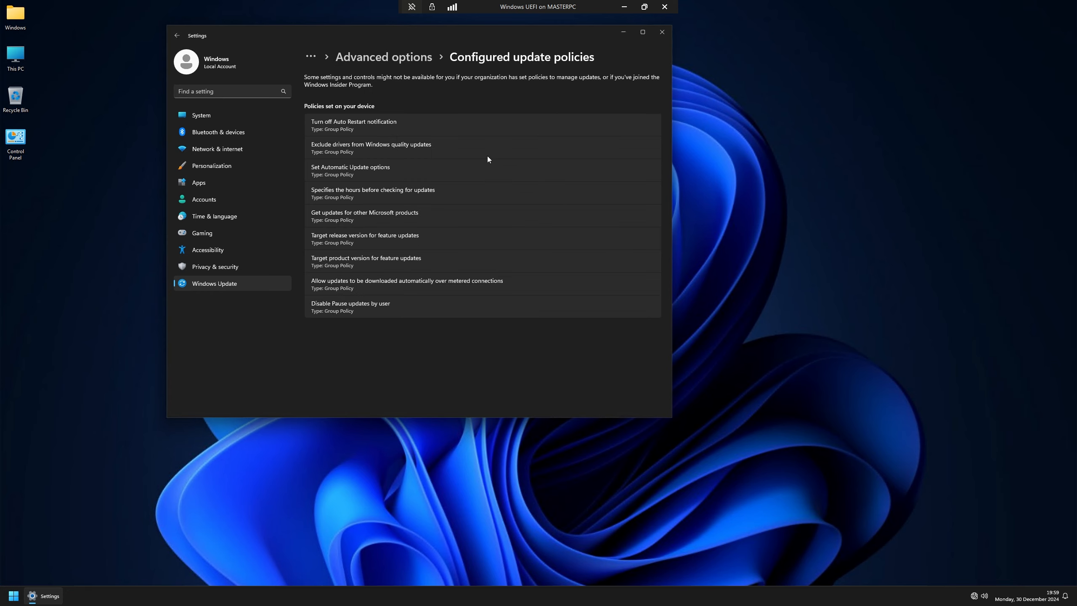
pyautogui.press('super+r')
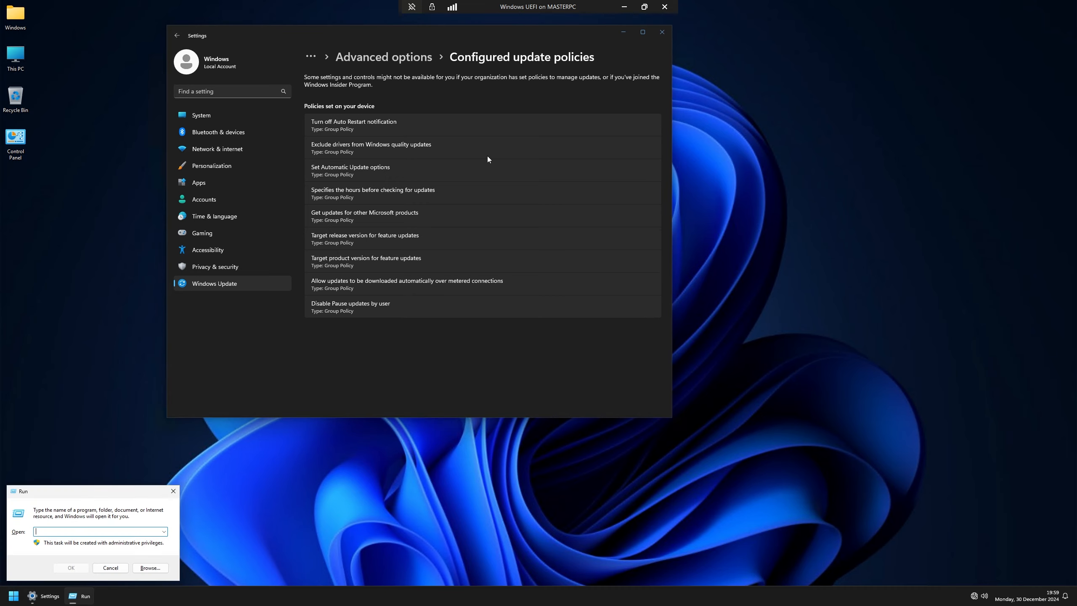
# Step: Launch gpedit.msc and open Computer Configuration > Administrative Templates > All Settings
pyautogui.write('gpedit.msc')
pyautogui.press('Return')
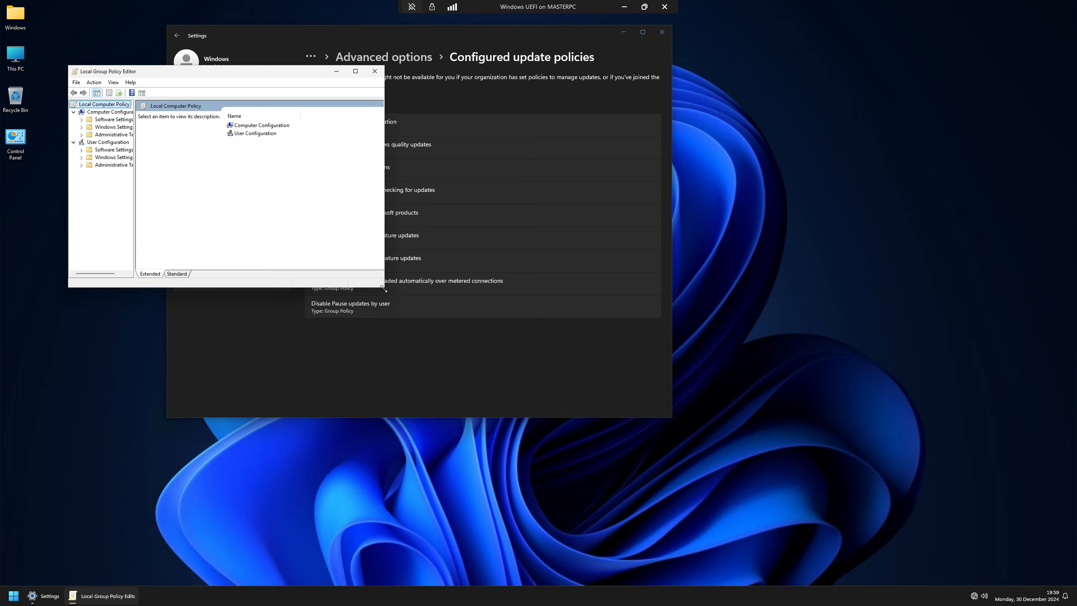
pyautogui.moveTo(384, 289); pyautogui.dragTo(816, 497)
pyautogui.moveTo(287, 71); pyautogui.dragTo(330, 74)
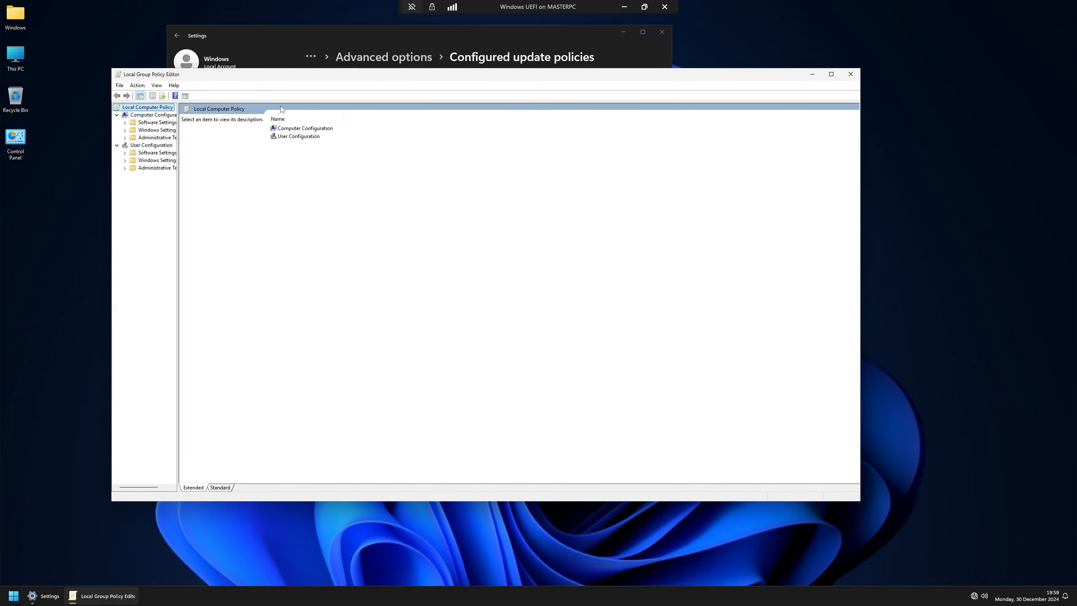
pyautogui.moveTo(177, 183); pyautogui.dragTo(263, 193)
pyautogui.click(168, 138)
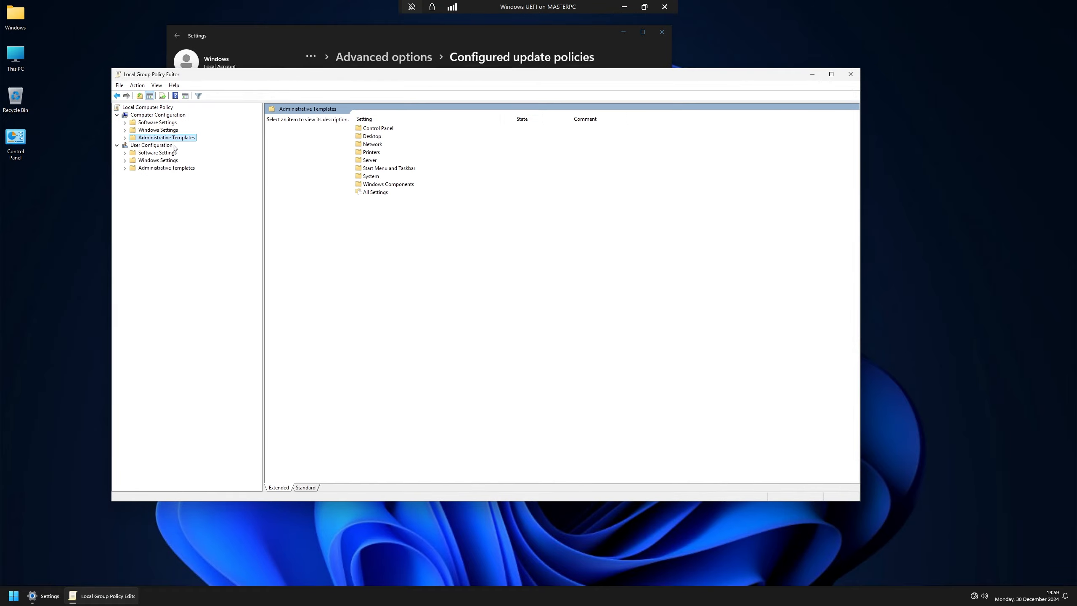
pyautogui.click(381, 193)
pyautogui.doubleClick(380, 193)
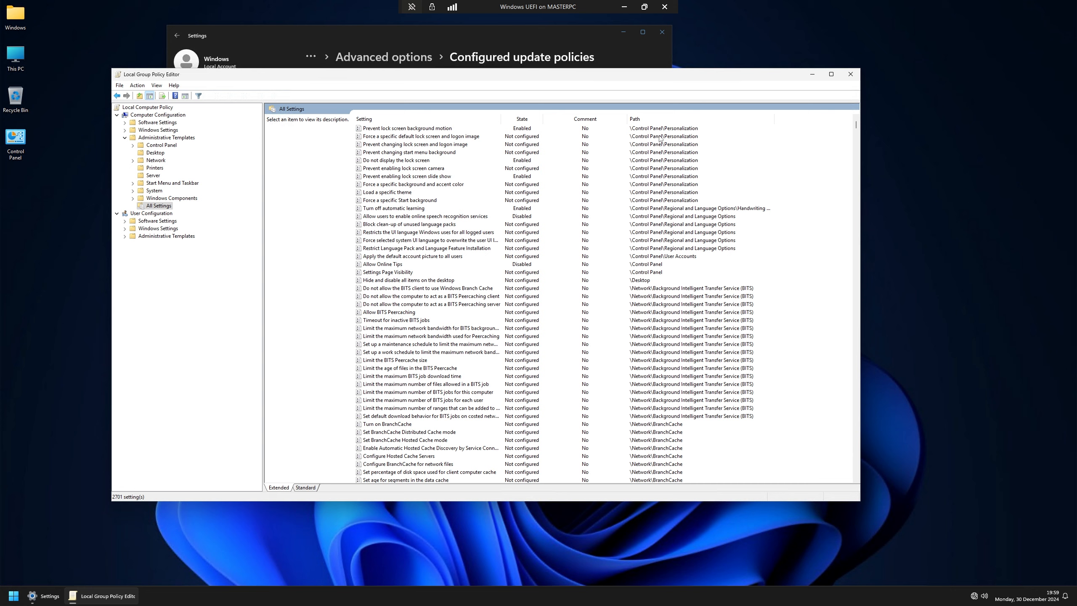
# Step: Sort All Settings by State and locate the Remove access to "Pause updates" feature policy
pyautogui.click(586, 119)
pyautogui.click(526, 119)
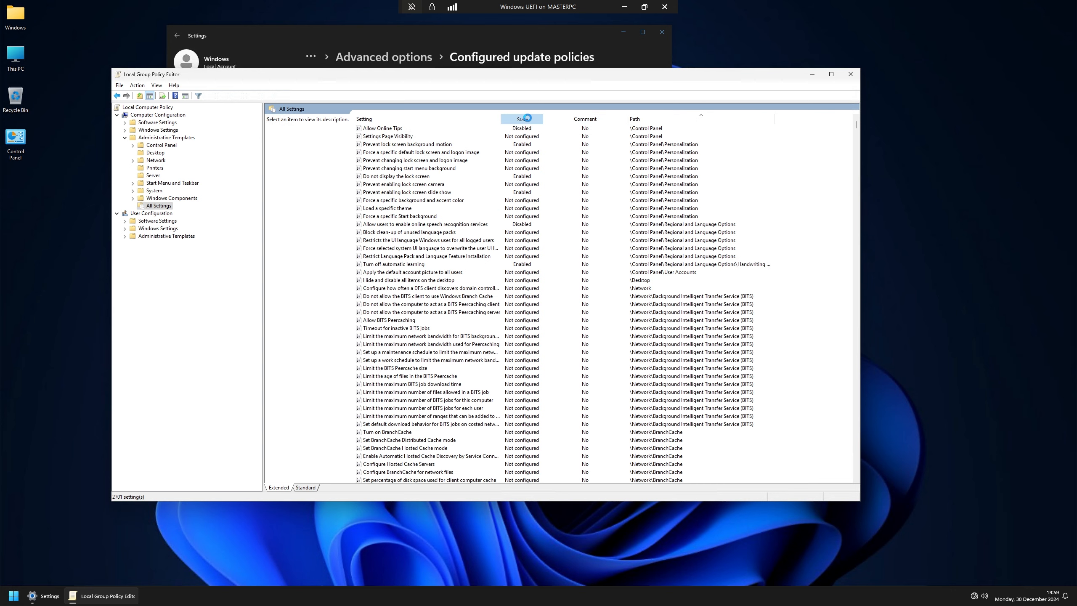
pyautogui.scroll(-20, 539, 150)
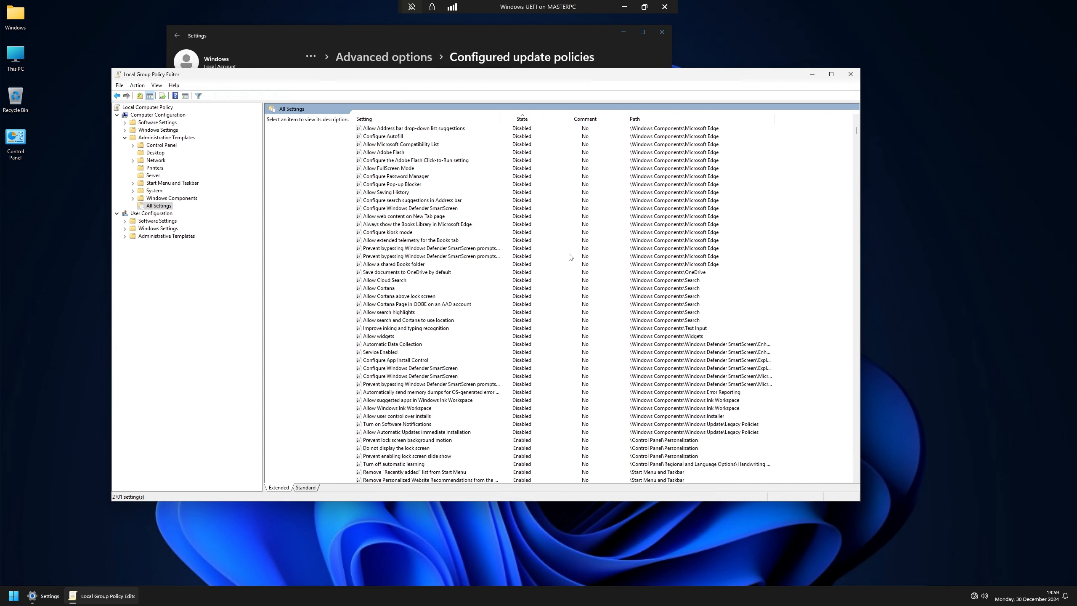
pyautogui.scroll(-20, 570, 257)
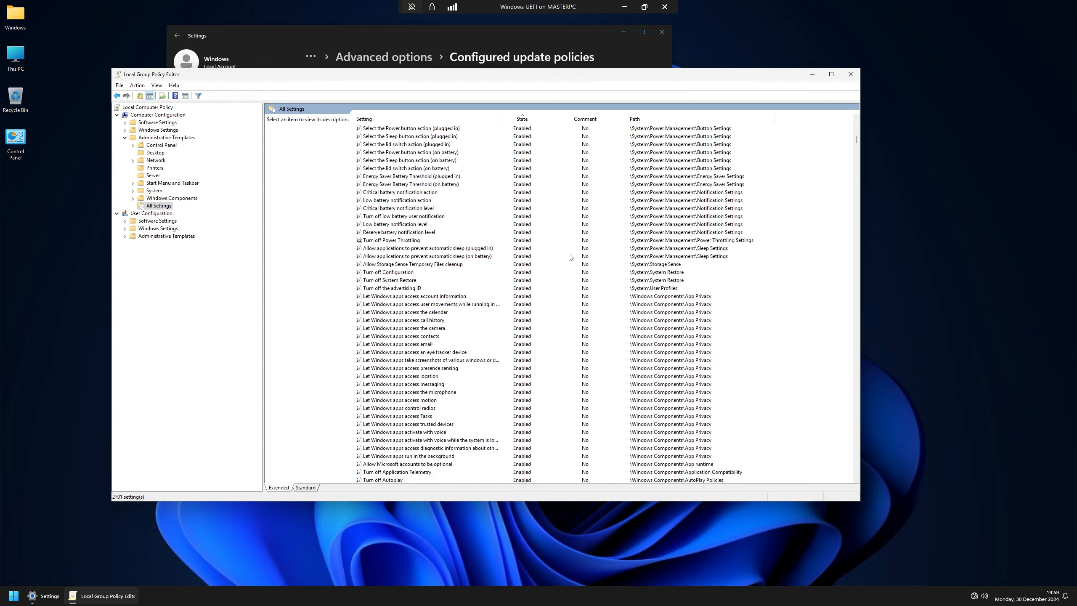
pyautogui.scroll(-20, 570, 258)
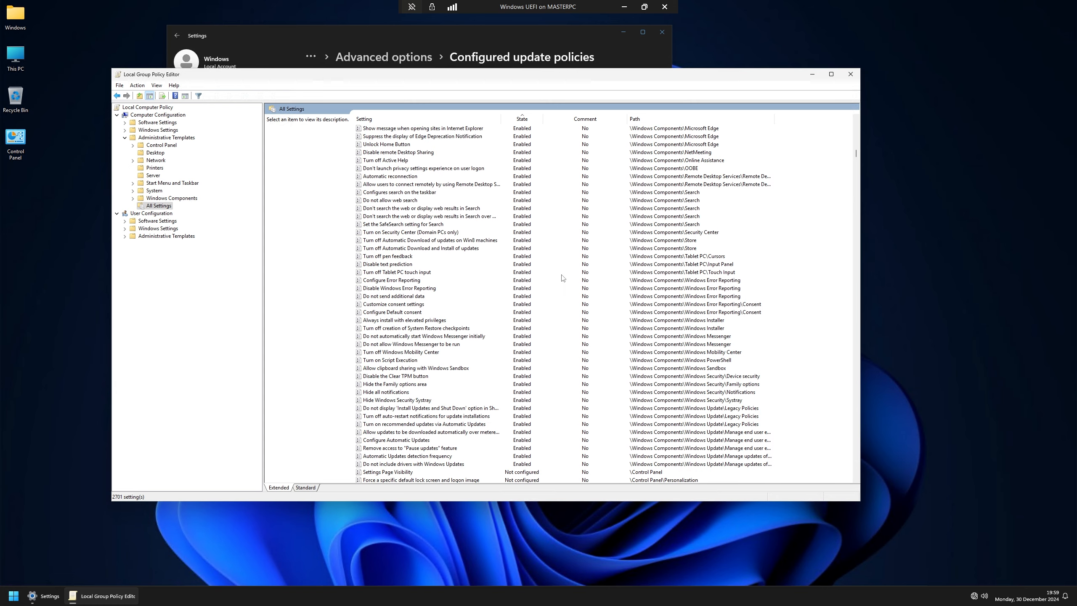
pyautogui.scroll(-4, 563, 278)
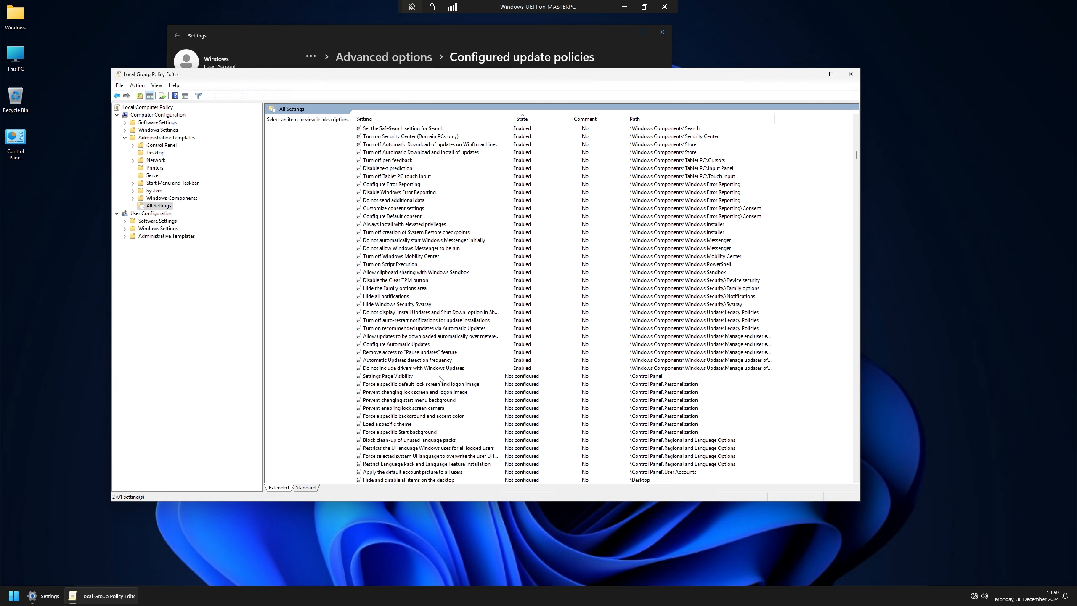
pyautogui.click(385, 353)
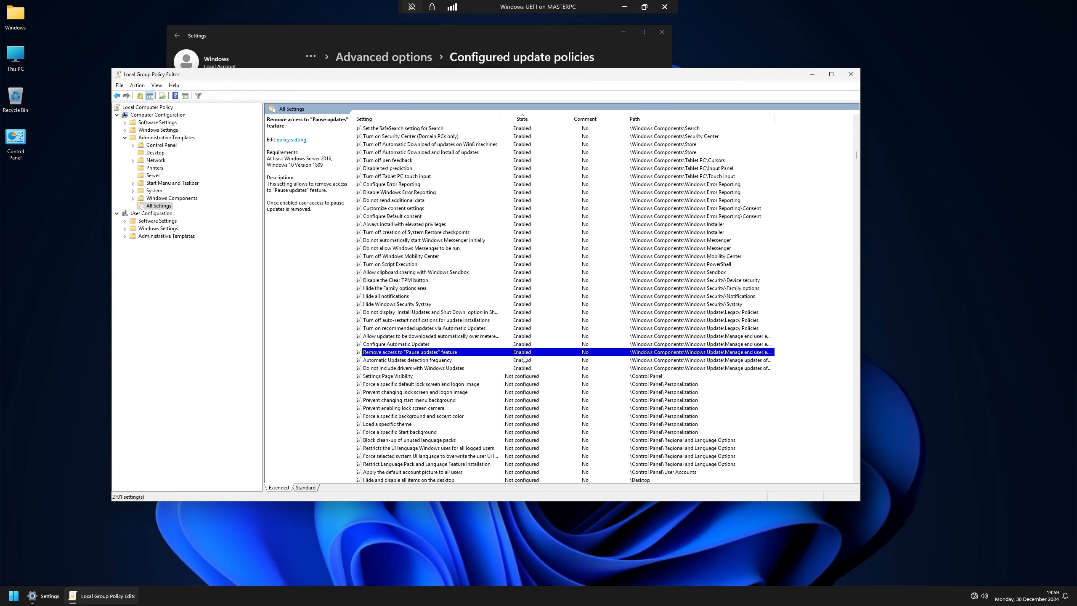
# Step: Set the Remove access to "Pause updates" feature policy to Not Configured and recheck Windows Update
pyautogui.click(33, 593)
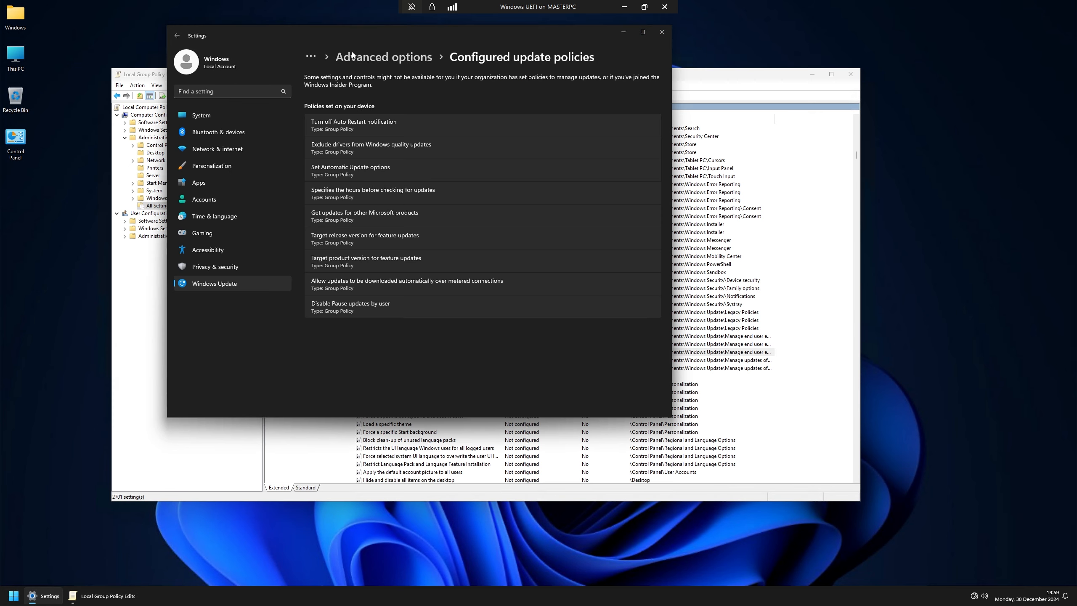
pyautogui.click(214, 282)
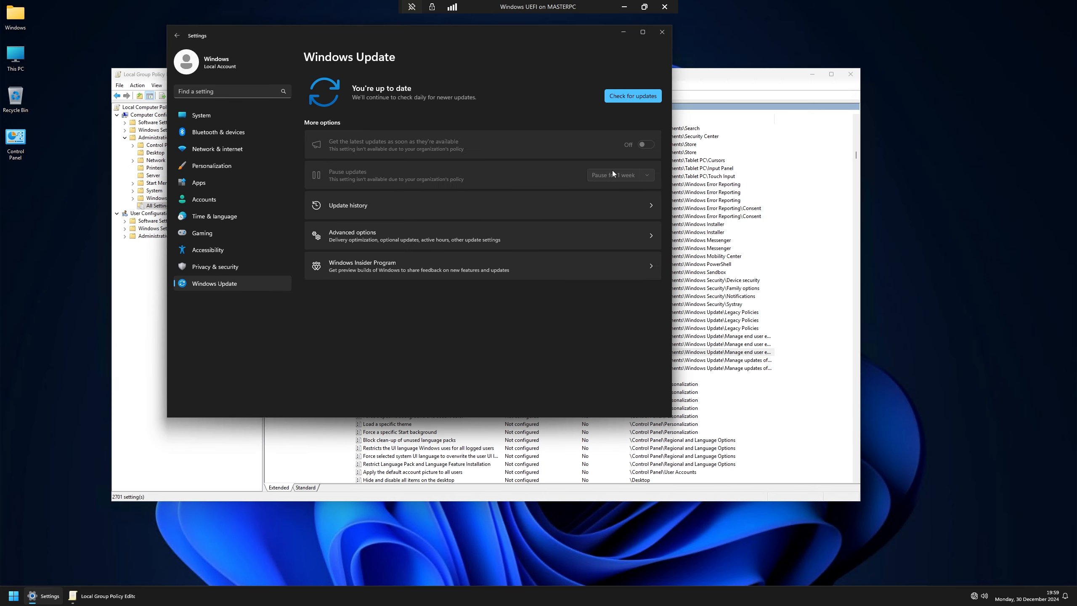
pyautogui.click(708, 88)
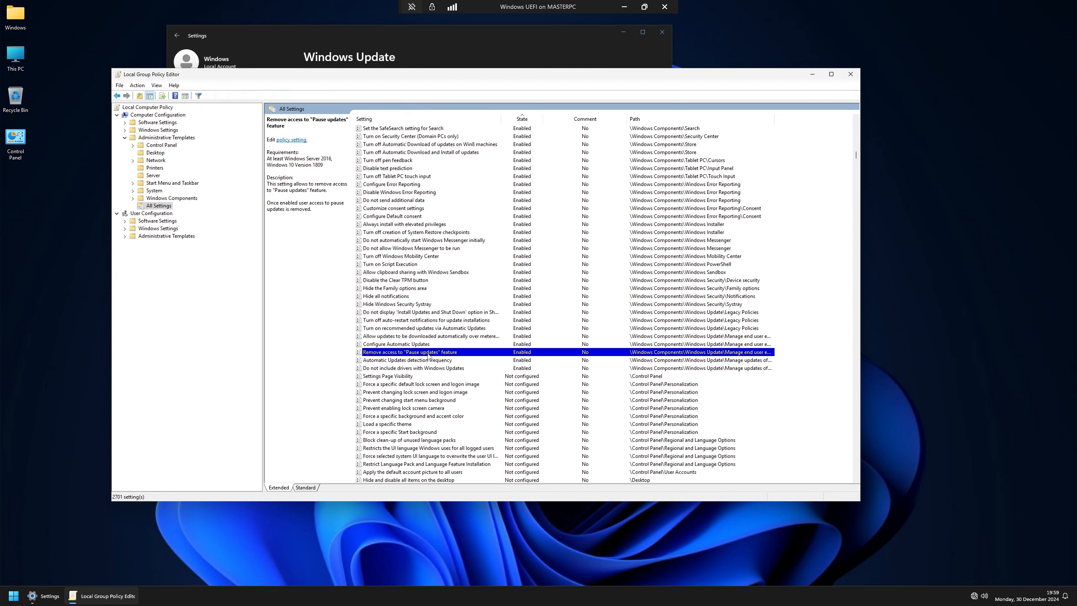
pyautogui.doubleClick(407, 352)
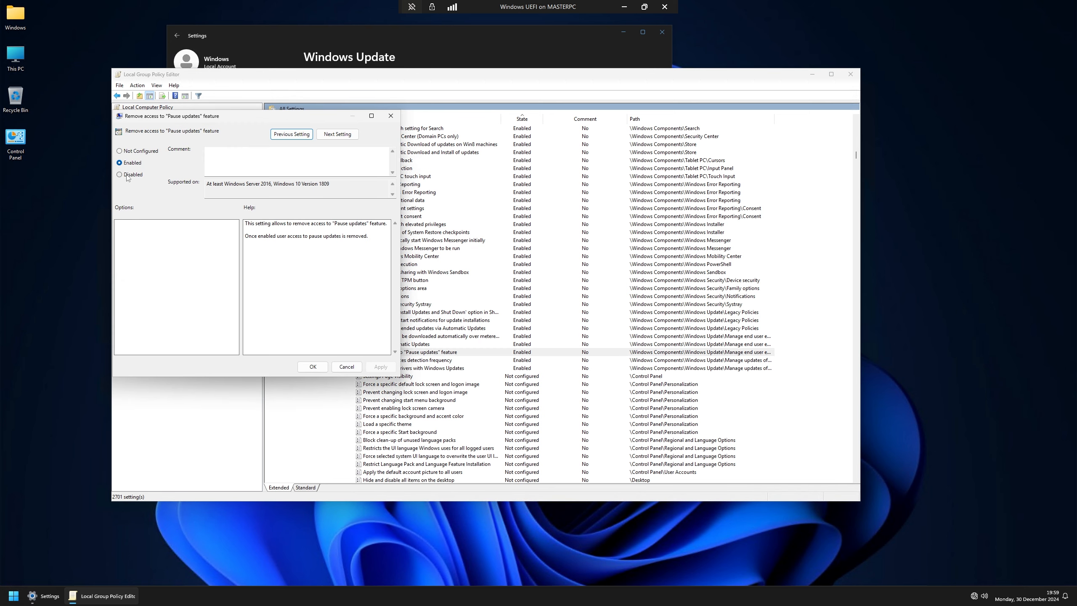
pyautogui.click(137, 151)
pyautogui.click(313, 366)
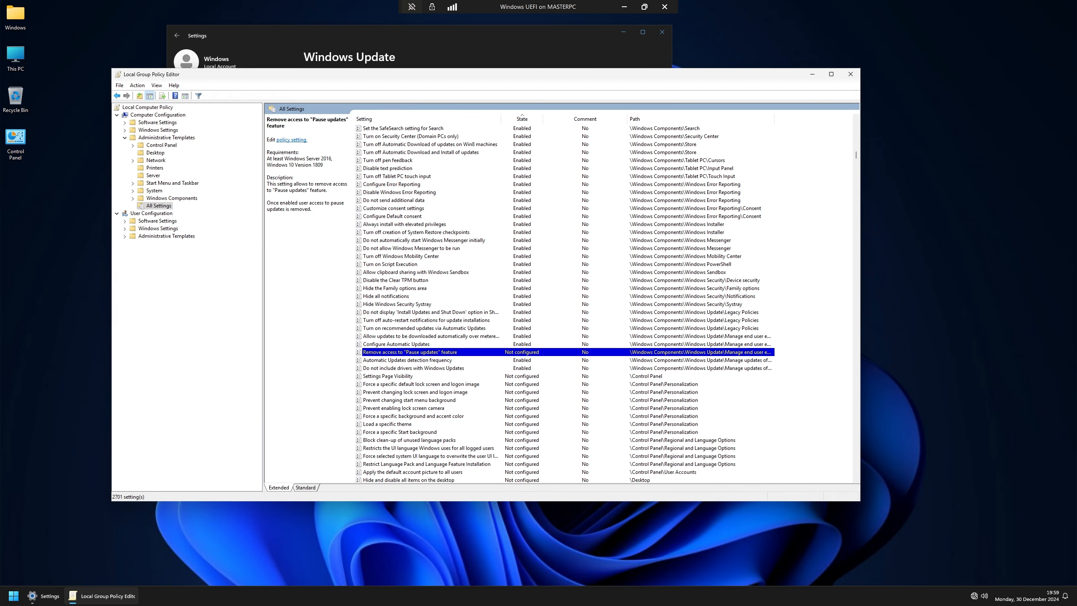
pyautogui.click(42, 596)
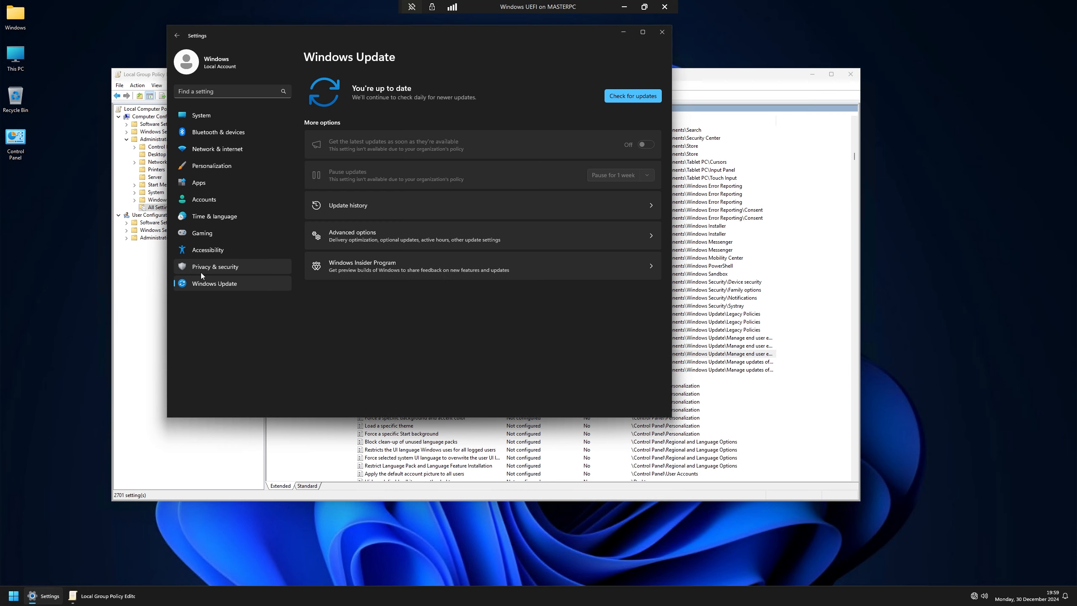
pyautogui.click(214, 266)
pyautogui.click(214, 288)
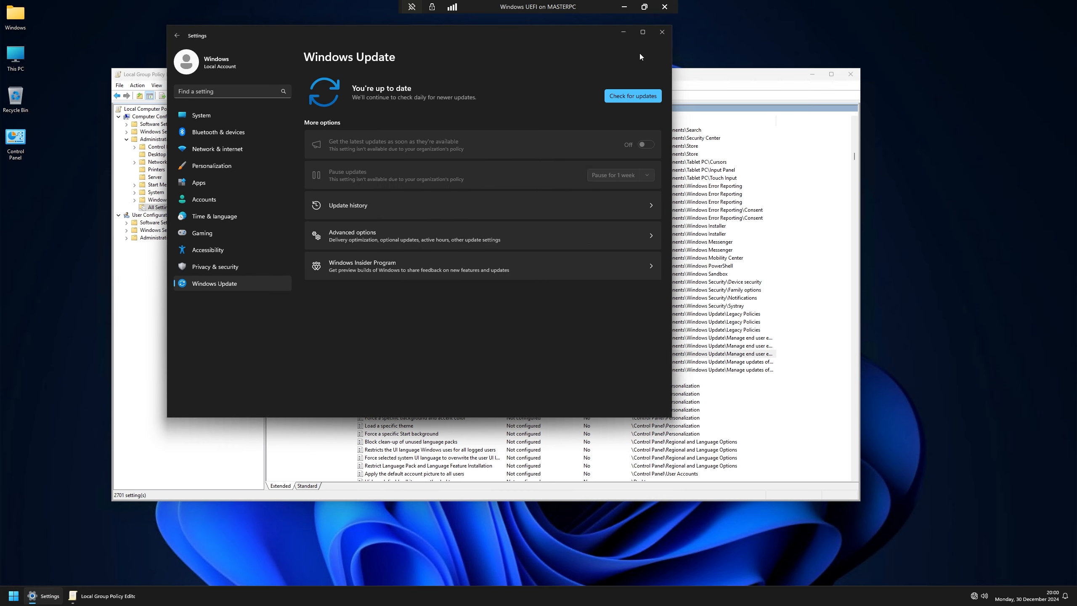
# Step: Run gpupdate /force in an administrator Command Prompt
pyautogui.press('super+r')
pyautogui.write('cmd')
pyautogui.press('Return')
pyautogui.write('gpupda')
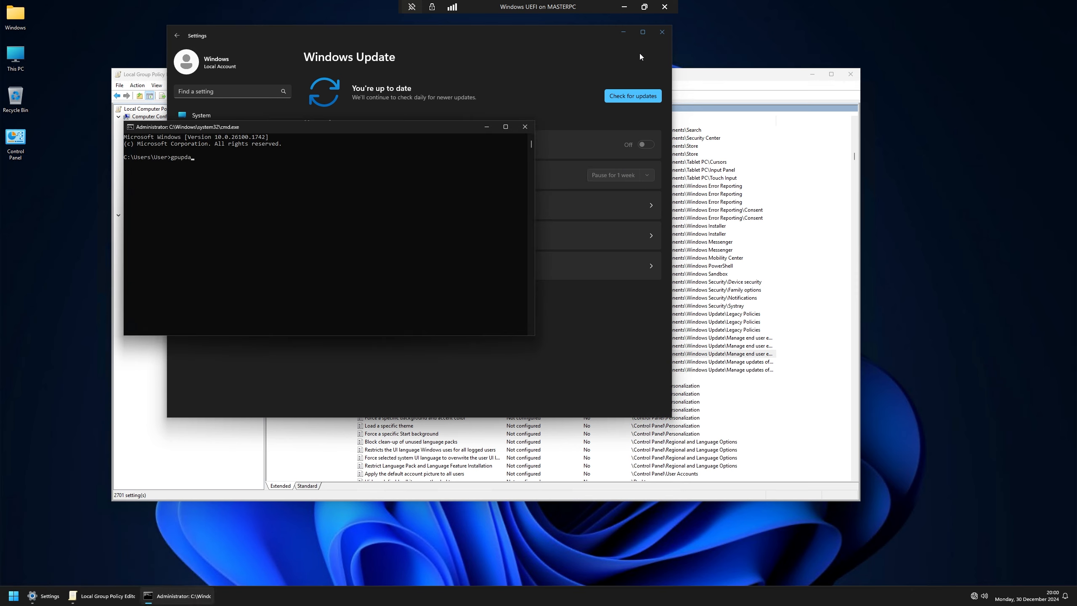
pyautogui.write('te /force')
pyautogui.press('Return')
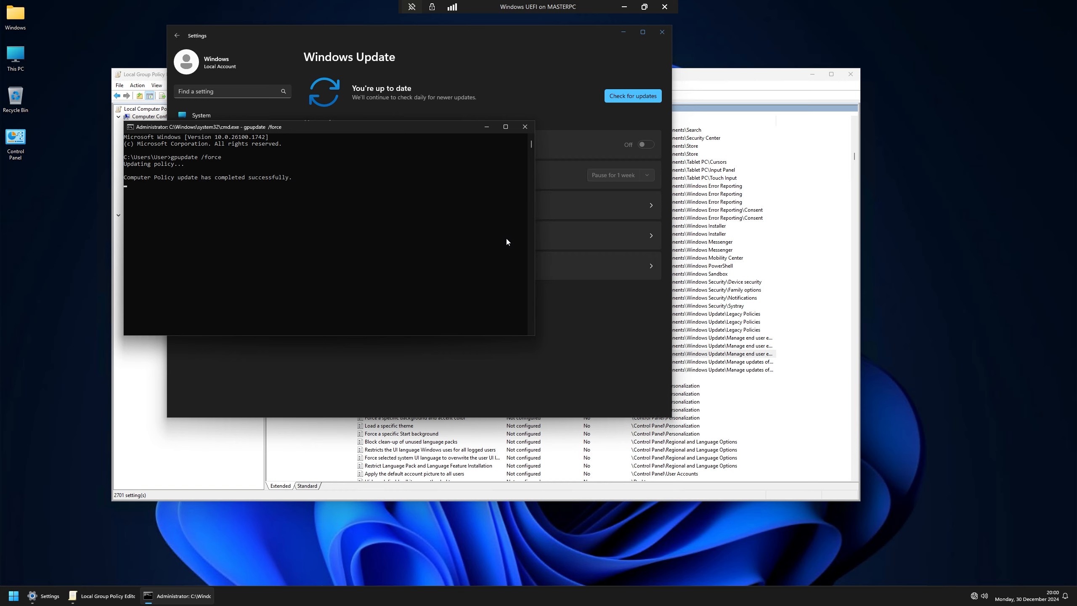
# Step: Recheck the Windows Update page, then close Settings, Command Prompt and the Group Policy Editor
pyautogui.click(513, 74)
pyautogui.click(237, 268)
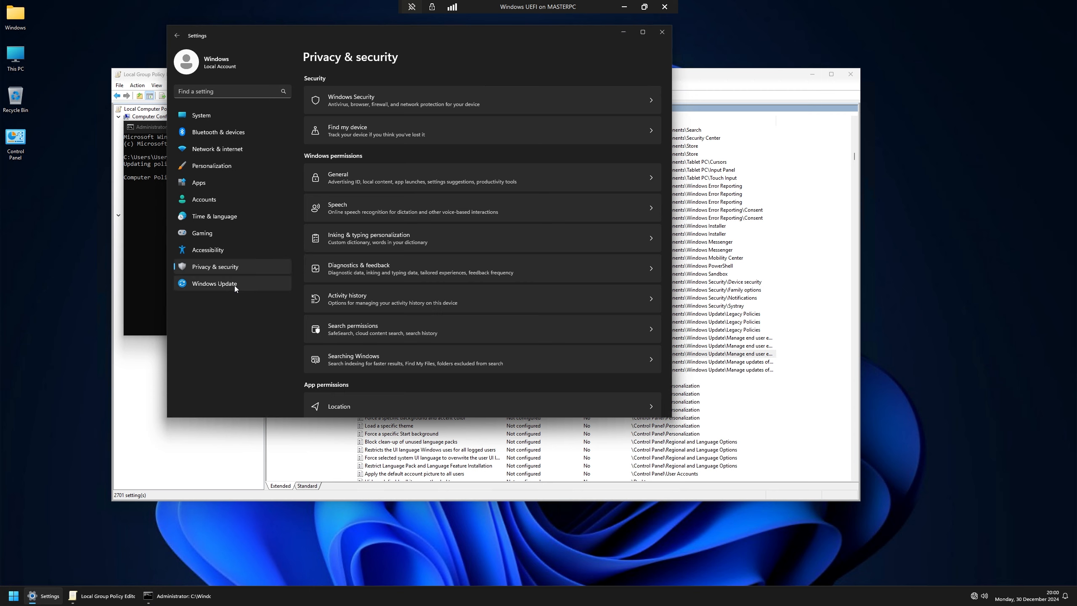
pyautogui.click(236, 284)
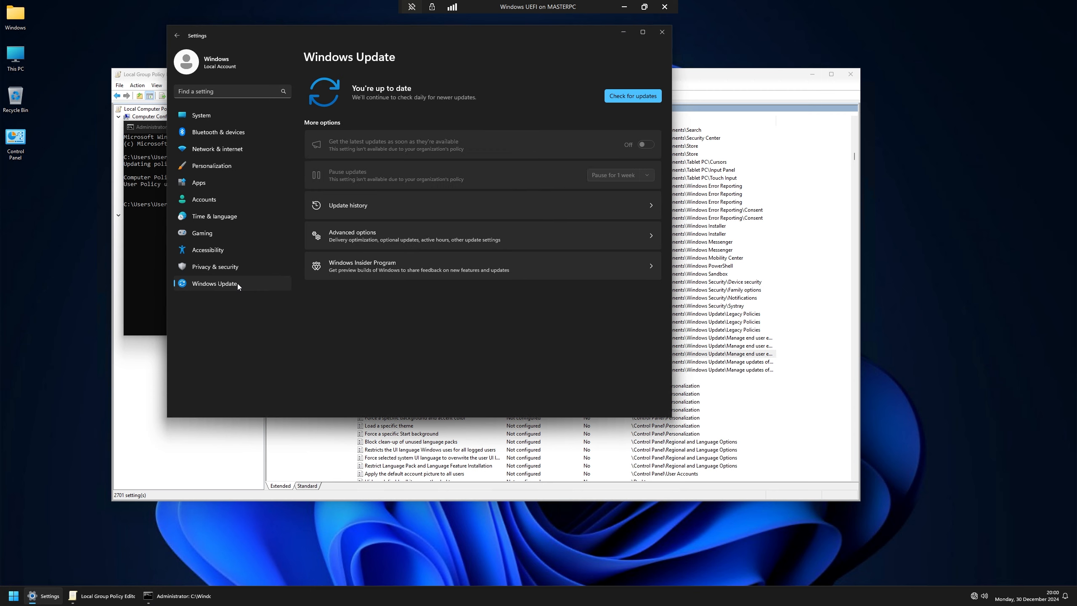
pyautogui.click(151, 245)
pyautogui.click(596, 254)
pyautogui.click(234, 286)
pyautogui.click(662, 32)
pyautogui.click(525, 127)
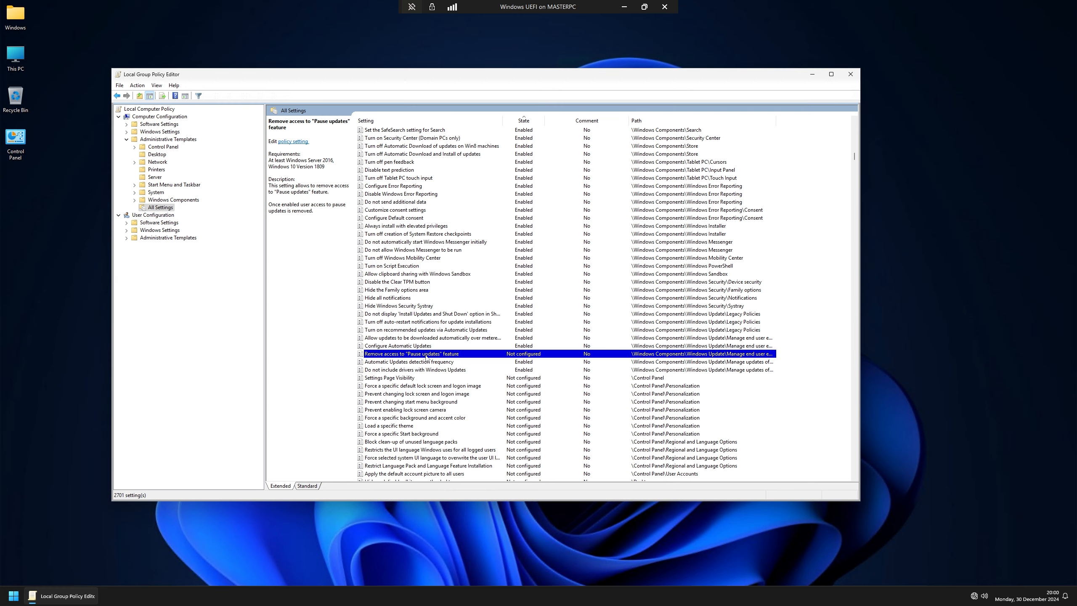
pyautogui.click(850, 73)
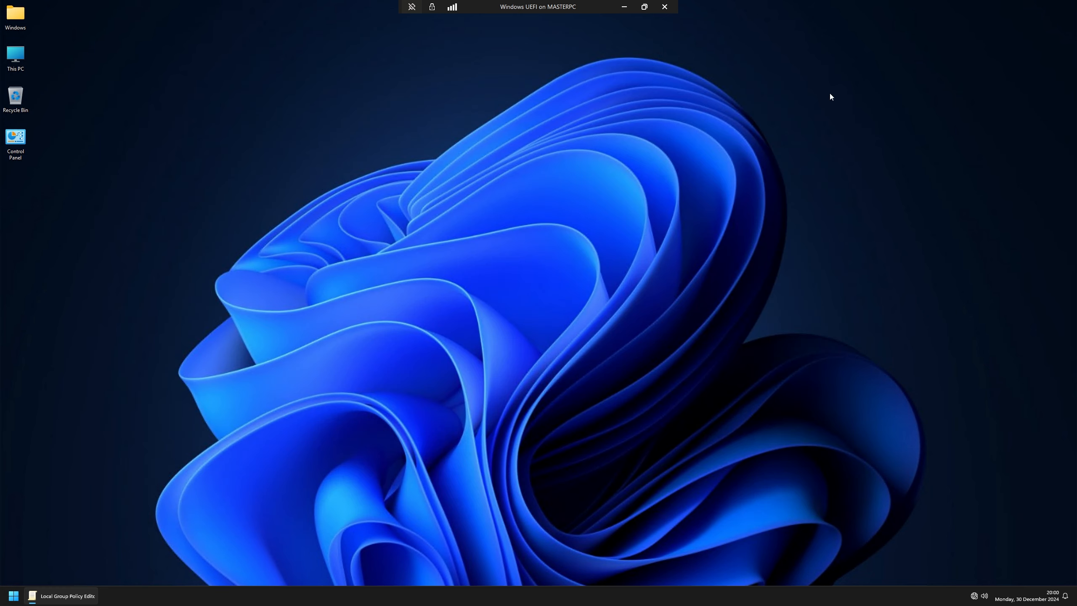
# Step: Relaunch Settings and go to System > Clipboard
pyautogui.click(14, 596)
pyautogui.click(224, 565)
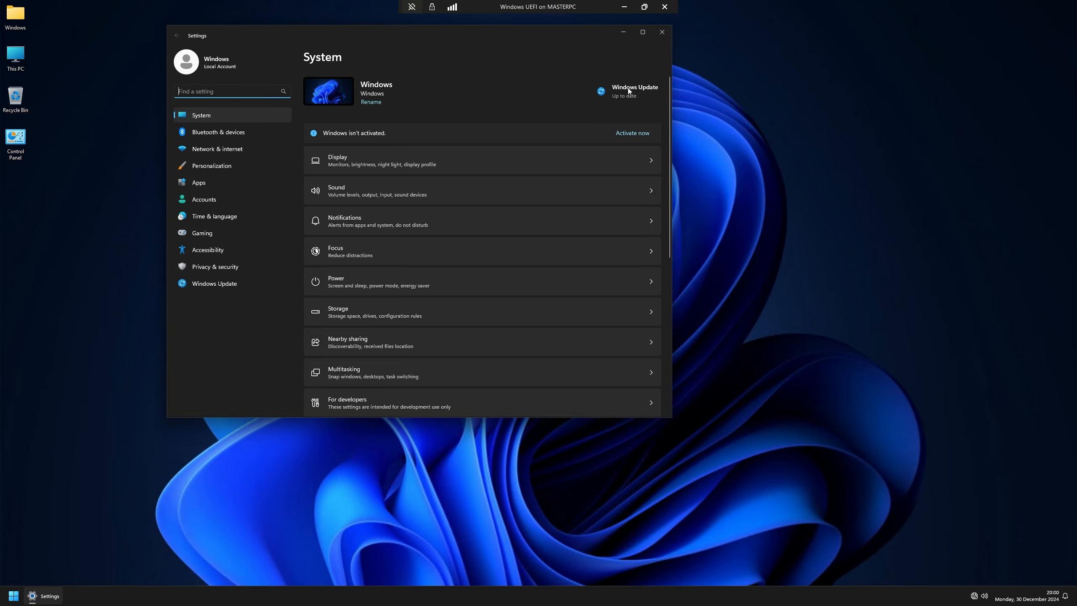
pyautogui.click(627, 90)
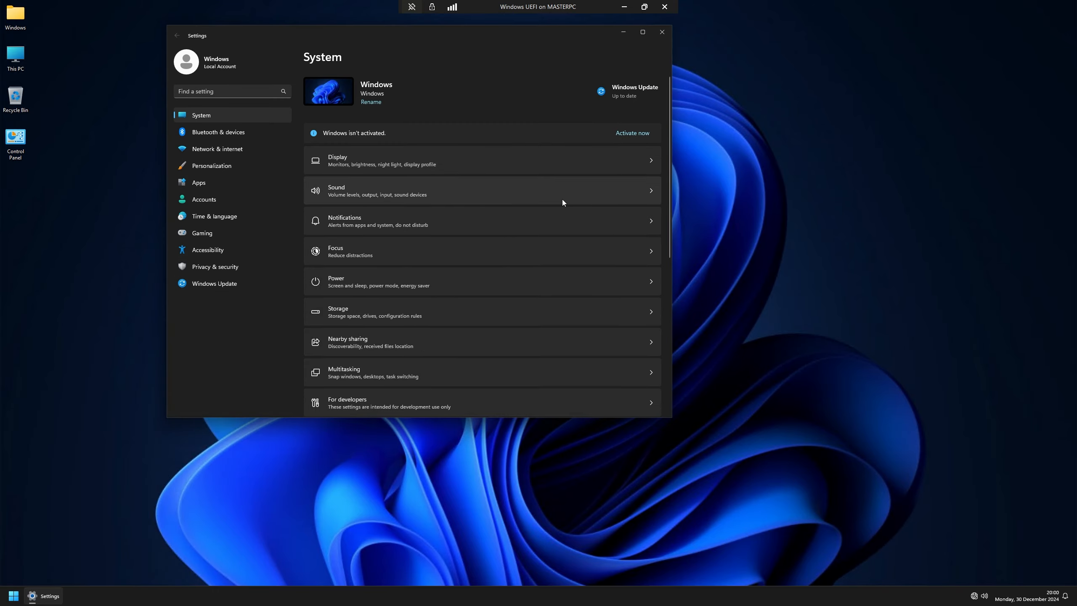
pyautogui.moveTo(398, 39); pyautogui.dragTo(510, 78)
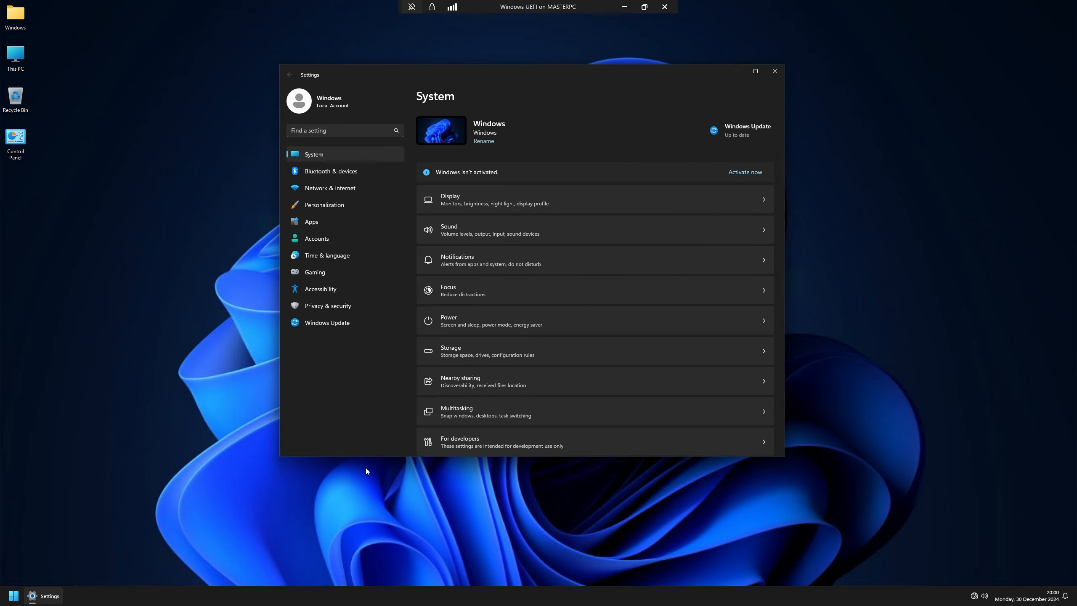
pyautogui.scroll(-5, 509, 447)
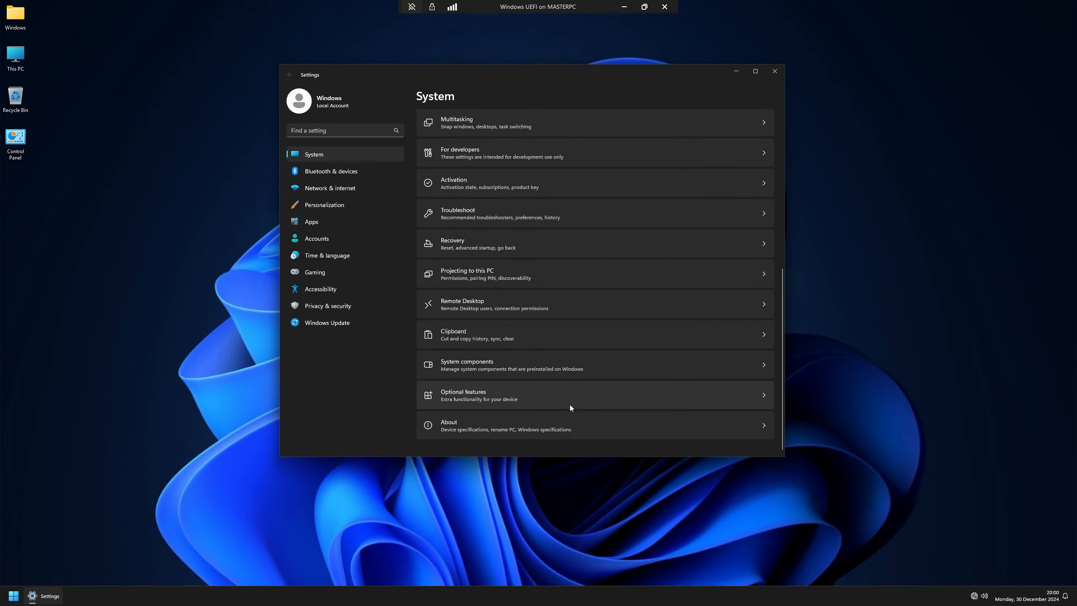
pyautogui.click(479, 332)
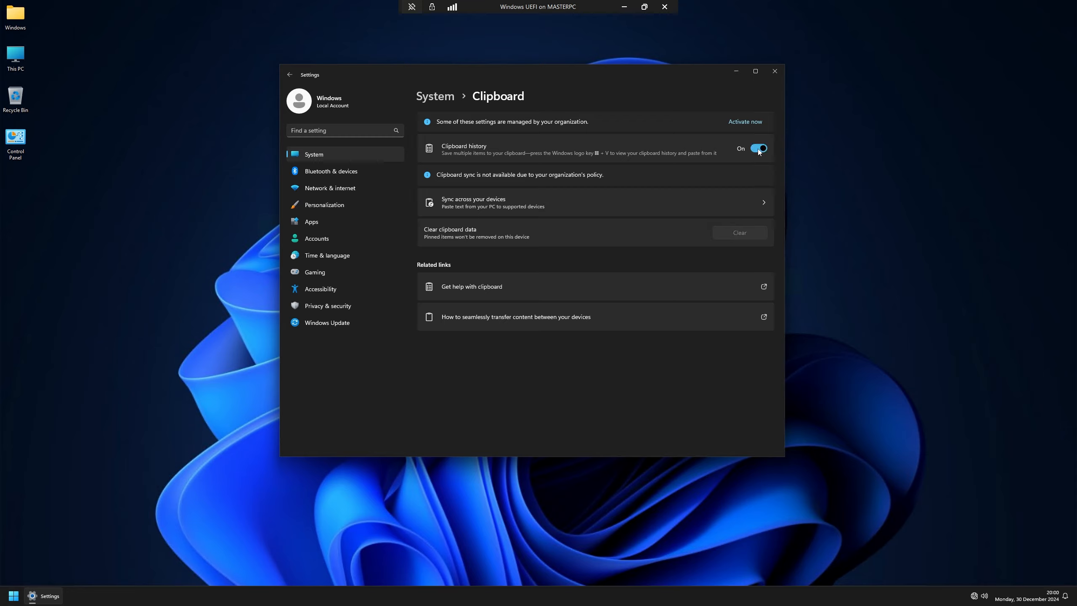
# Step: Copy the test text "dfsdqfdf" and confirm it appears in clipboard history (Win+V)
pyautogui.press('super+v')
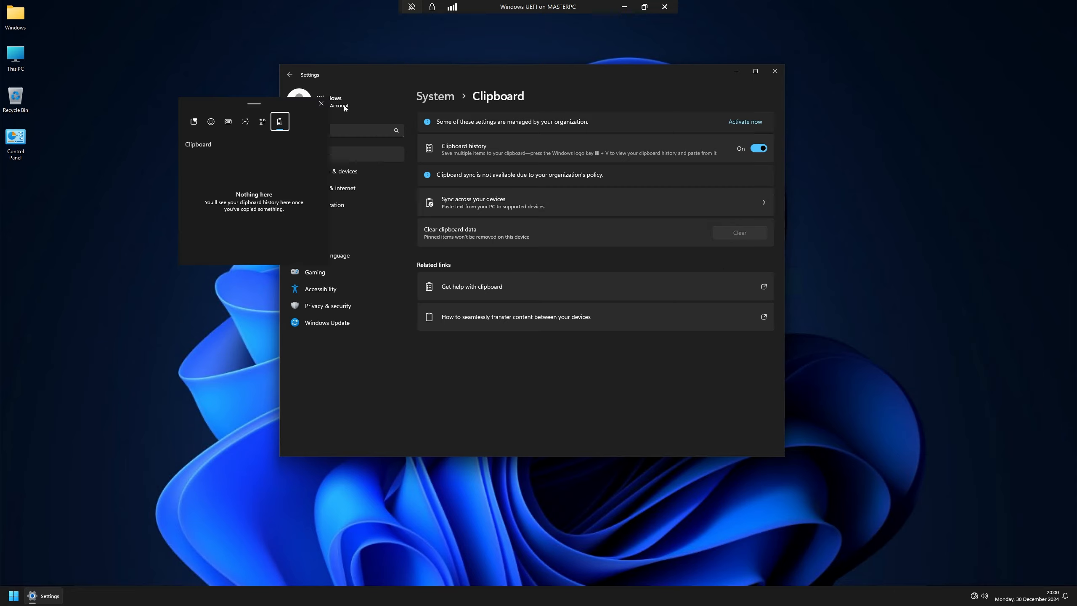
pyautogui.press('Escape')
pyautogui.press('super')
pyautogui.write('dfsdqfdf')
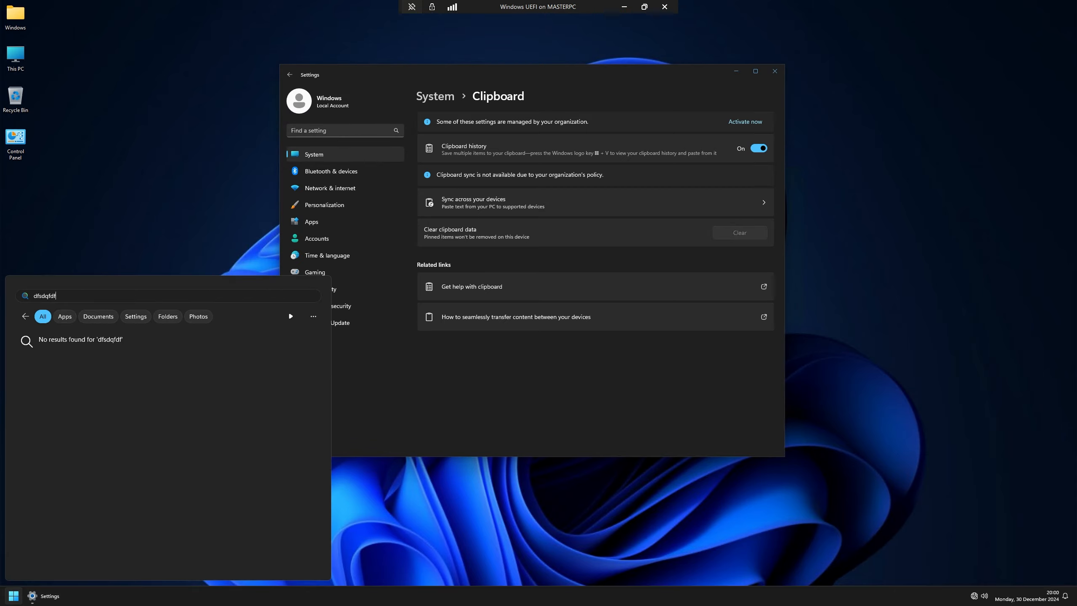
pyautogui.hotkey('ctrl', 'a')
pyautogui.hotkey('ctrl', 'c')
pyautogui.press('Escape')
pyautogui.press('super+v')
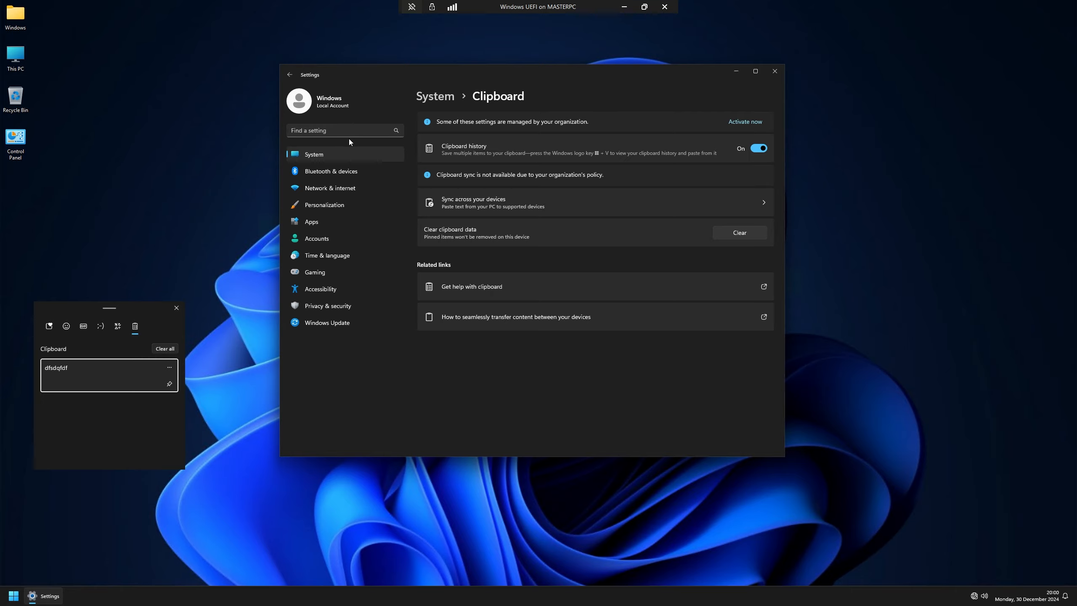
pyautogui.press('Escape')
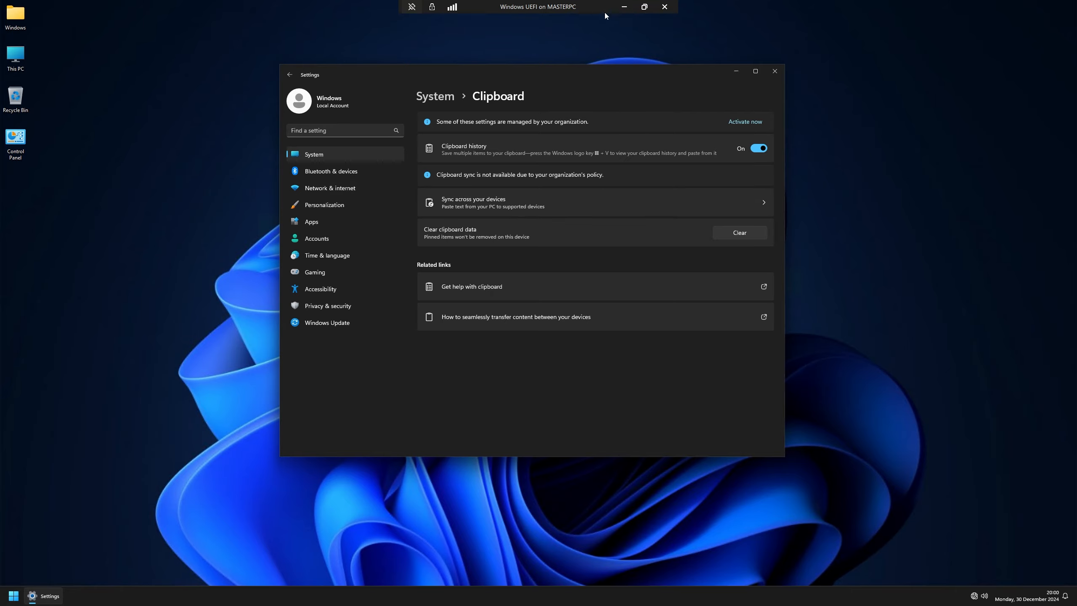
# Step: Copy floorp-win64.installer.exe from the host's OneDrive\WDK\Applications folder onto the VM desktop
pyautogui.click(624, 7)
pyautogui.doubleClick(17, 16)
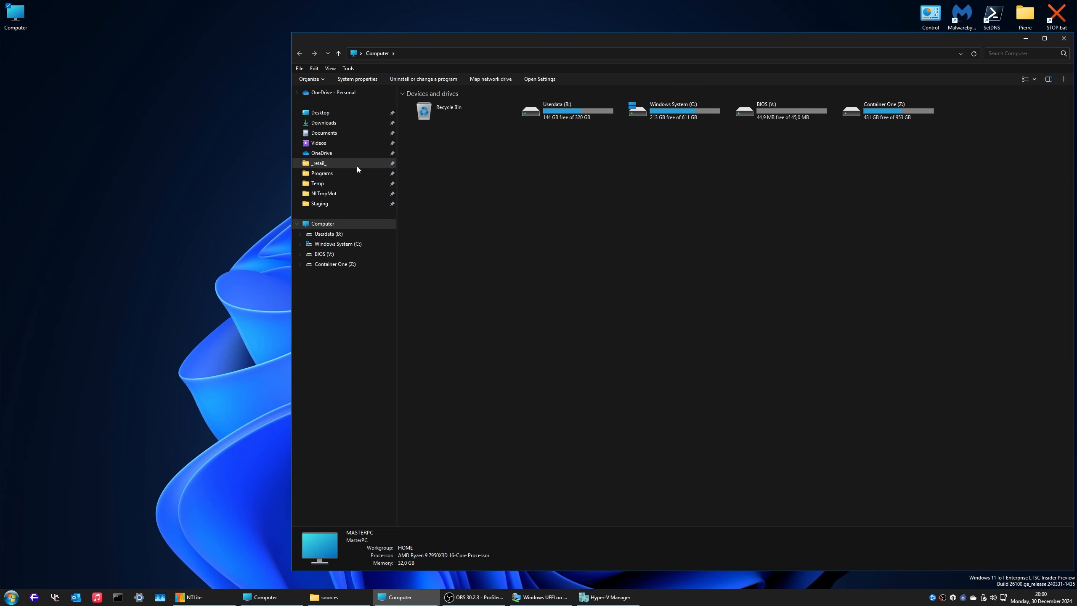
pyautogui.click(329, 154)
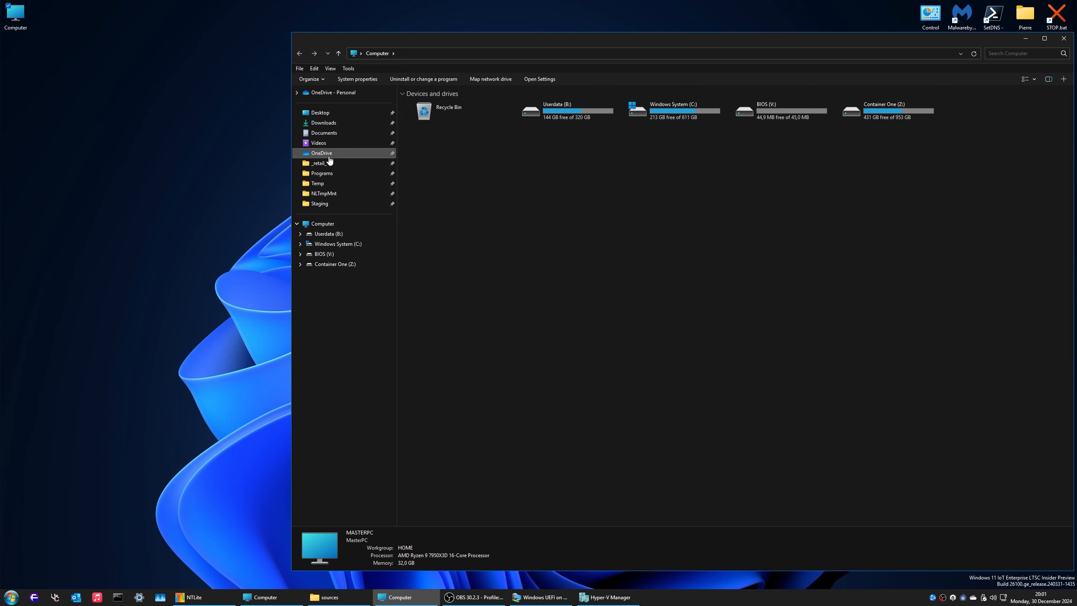
pyautogui.doubleClick(437, 148)
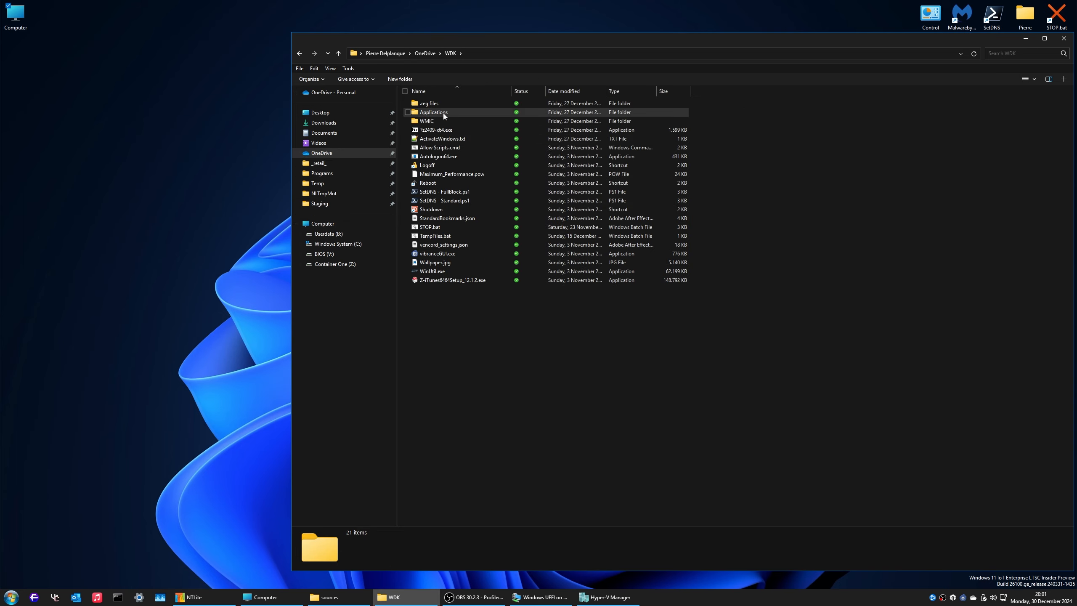
pyautogui.doubleClick(444, 114)
pyautogui.click(449, 236)
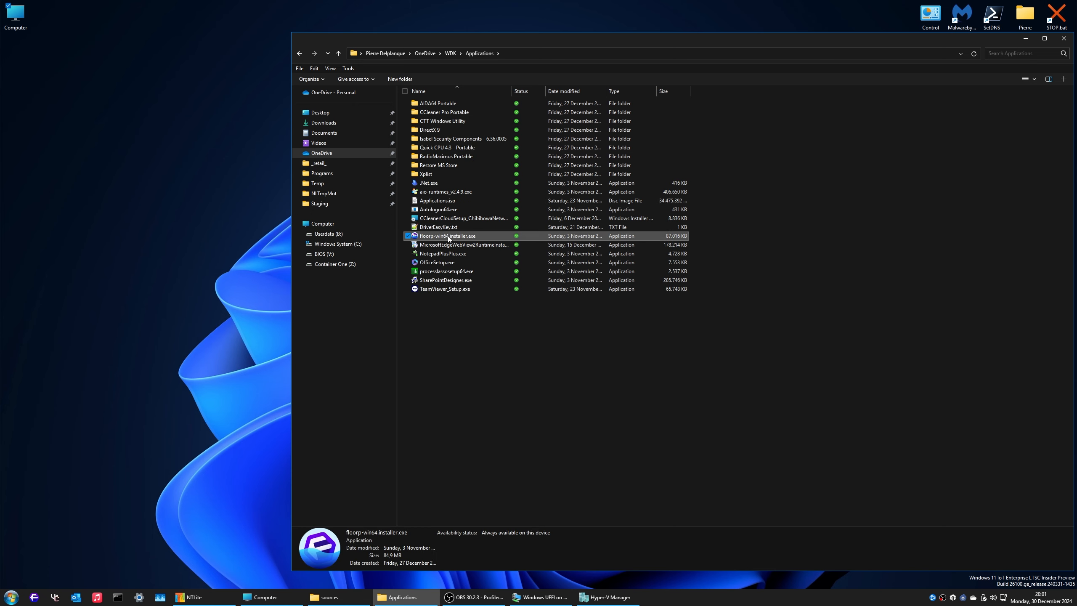
pyautogui.click(1026, 38)
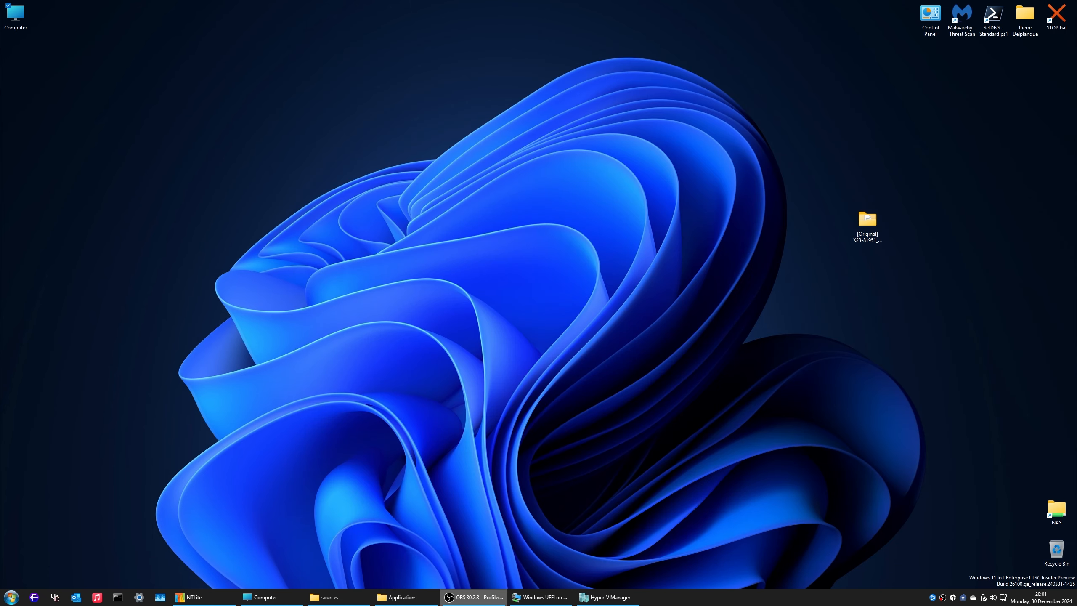
pyautogui.click(539, 597)
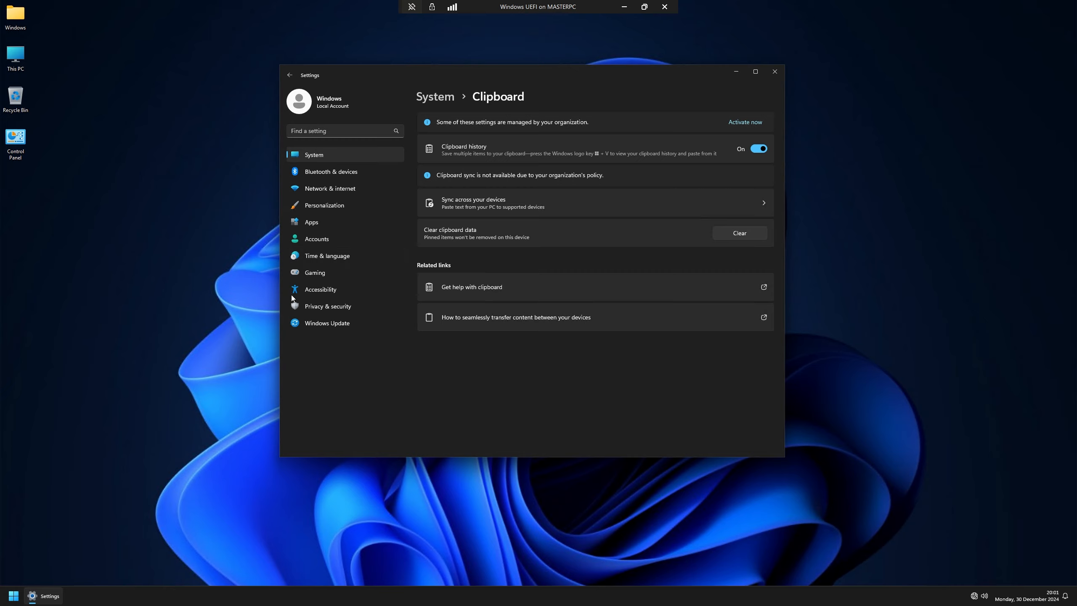
pyautogui.click(142, 469)
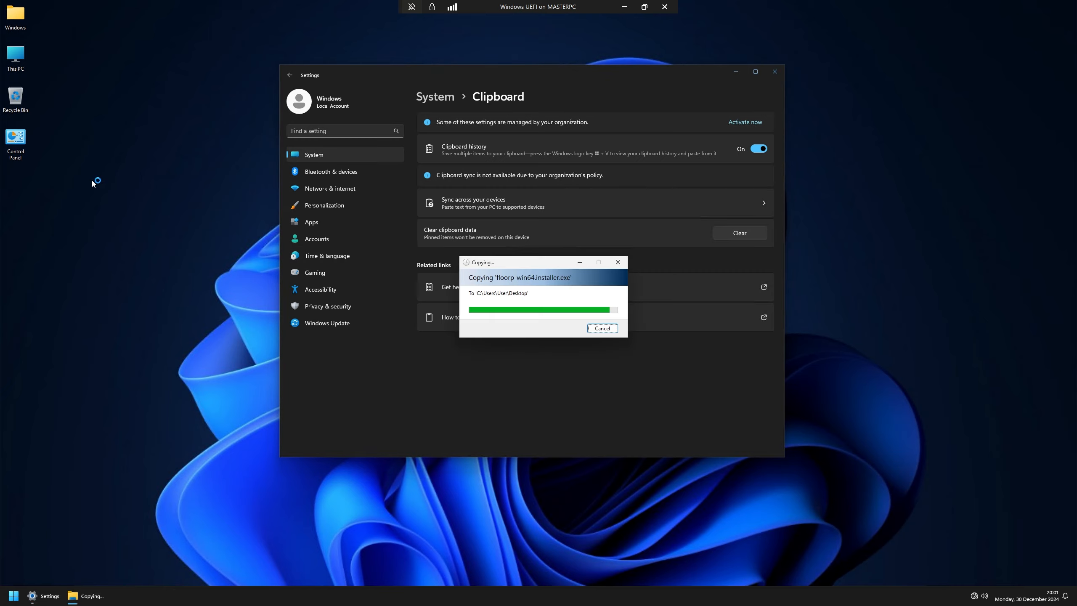
# Step: Install Floorp as administrator into the default Program Files folder and launch it on finish
pyautogui.rightClick(21, 190)
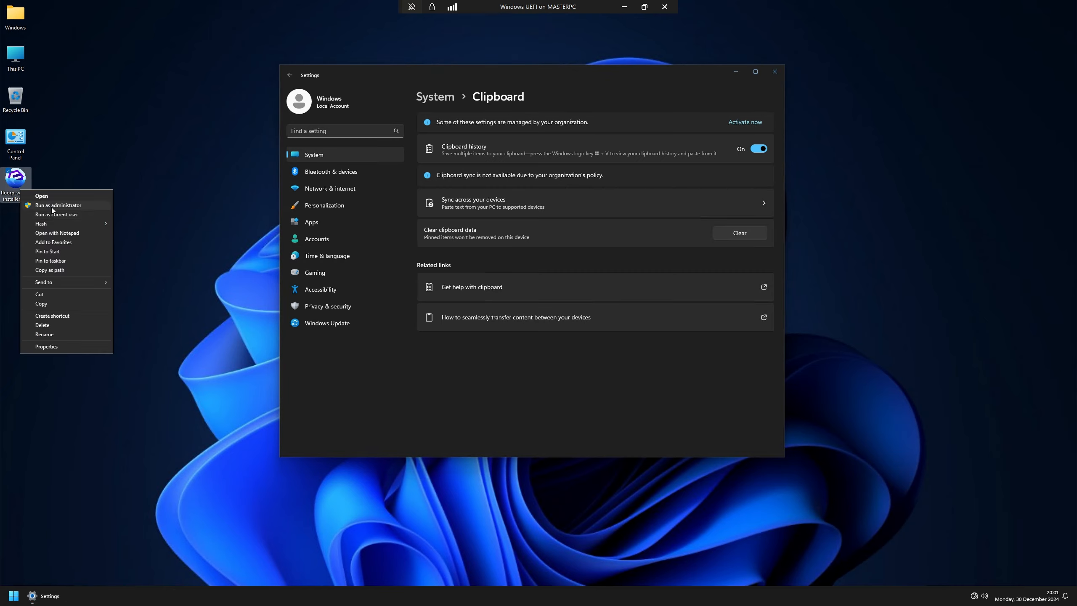
pyautogui.click(52, 206)
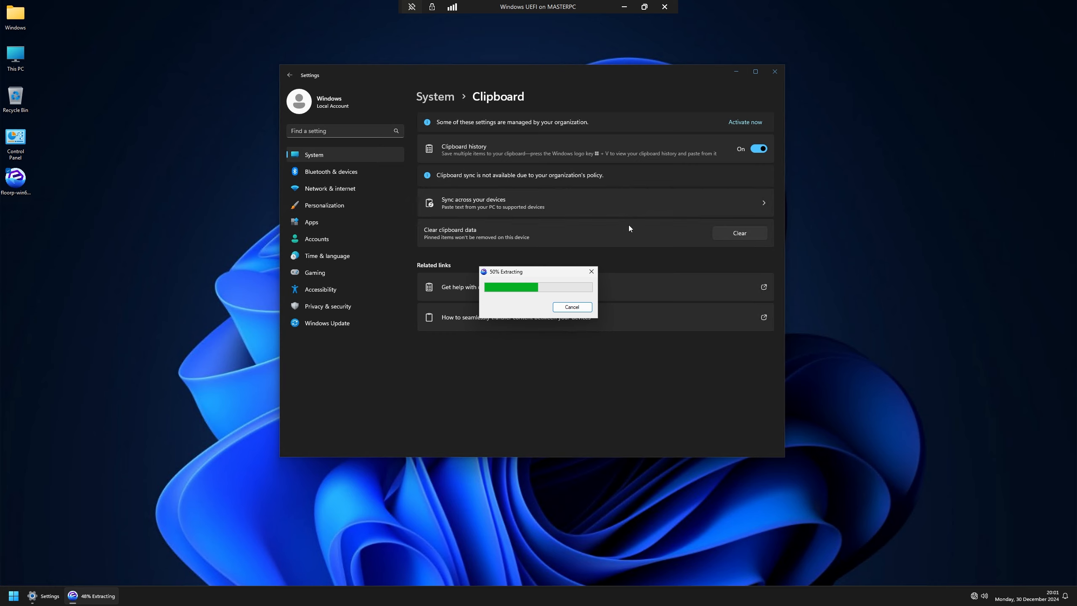
pyautogui.click(780, 65)
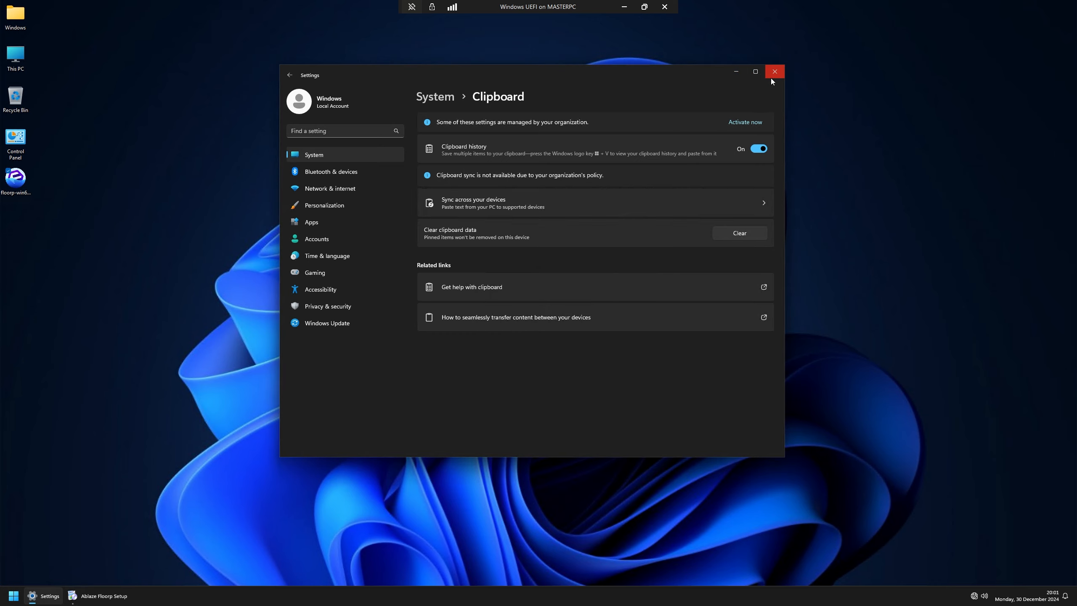
pyautogui.click(779, 77)
pyautogui.click(585, 364)
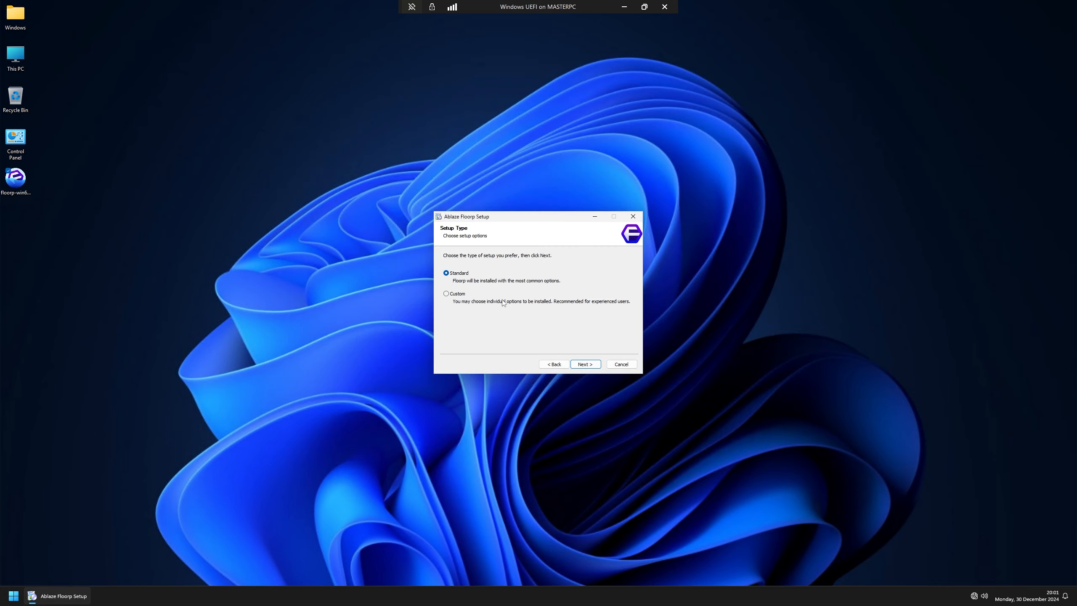
pyautogui.click(457, 294)
pyautogui.click(585, 364)
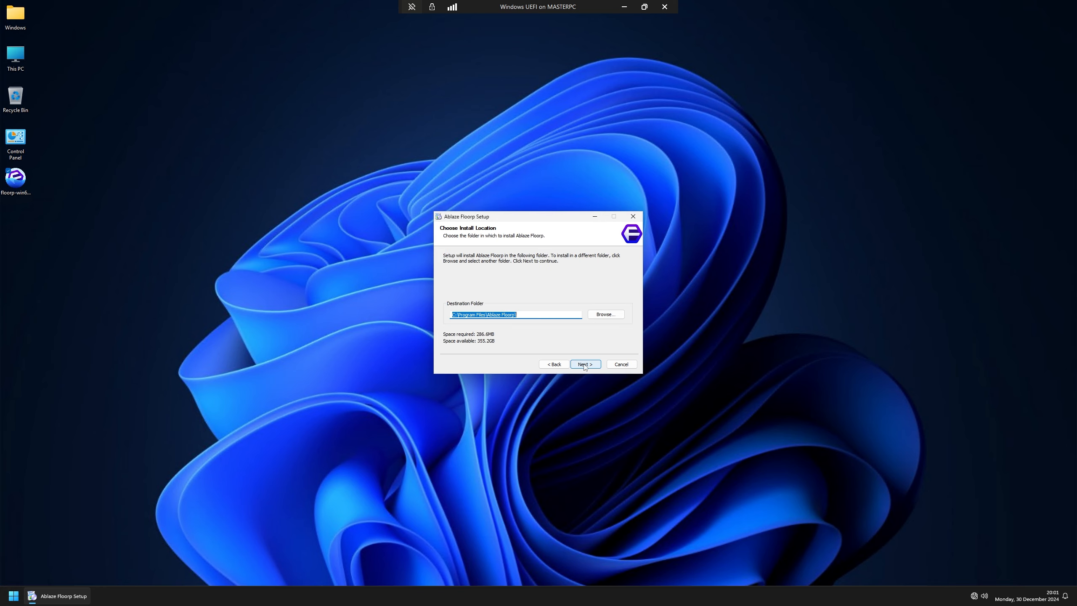
pyautogui.click(584, 365)
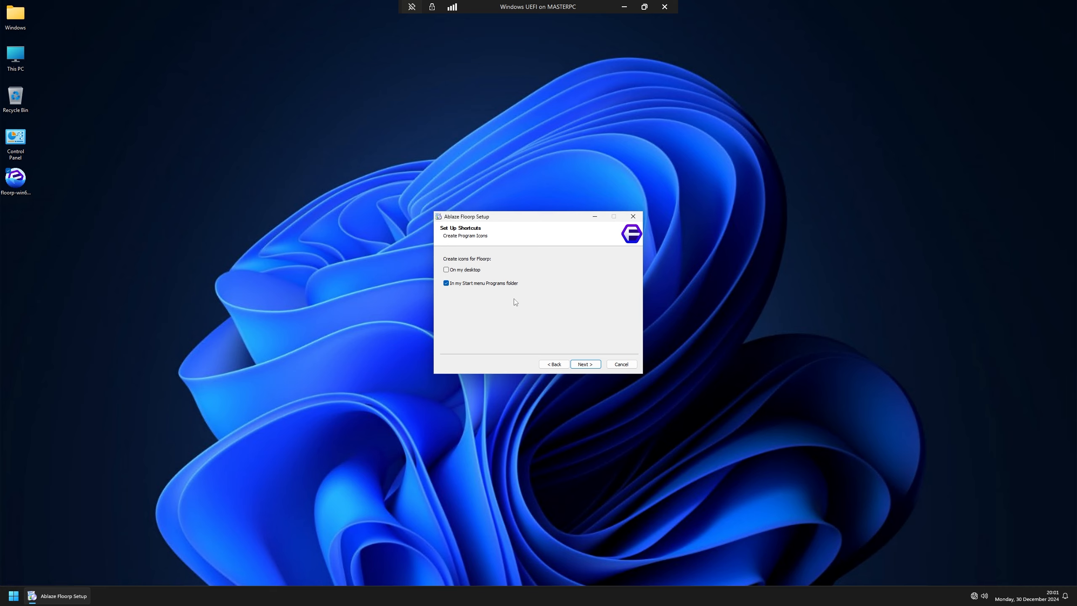
pyautogui.click(585, 364)
pyautogui.click(585, 364)
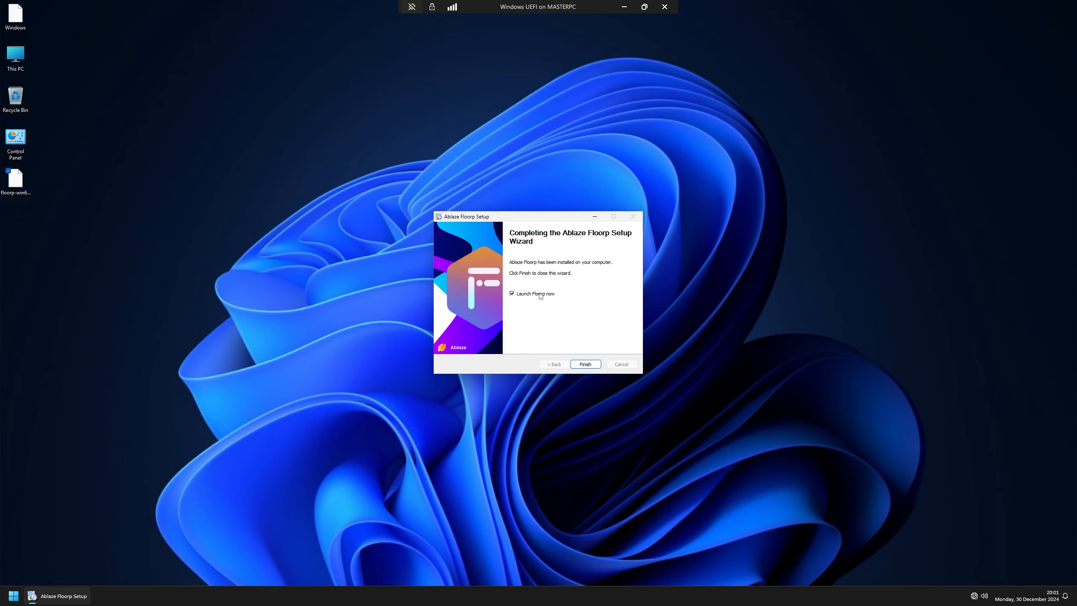
pyautogui.click(594, 365)
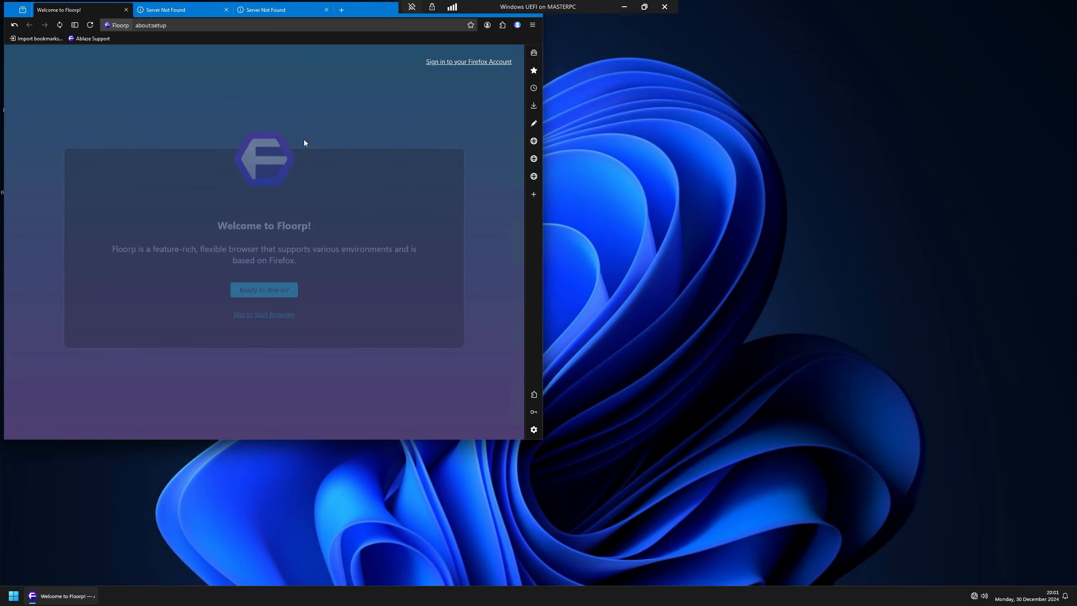
# Step: Close both Server Not Found tabs and delete the Ablaze Support and Import bookmarks toolbar items
pyautogui.click(263, 10)
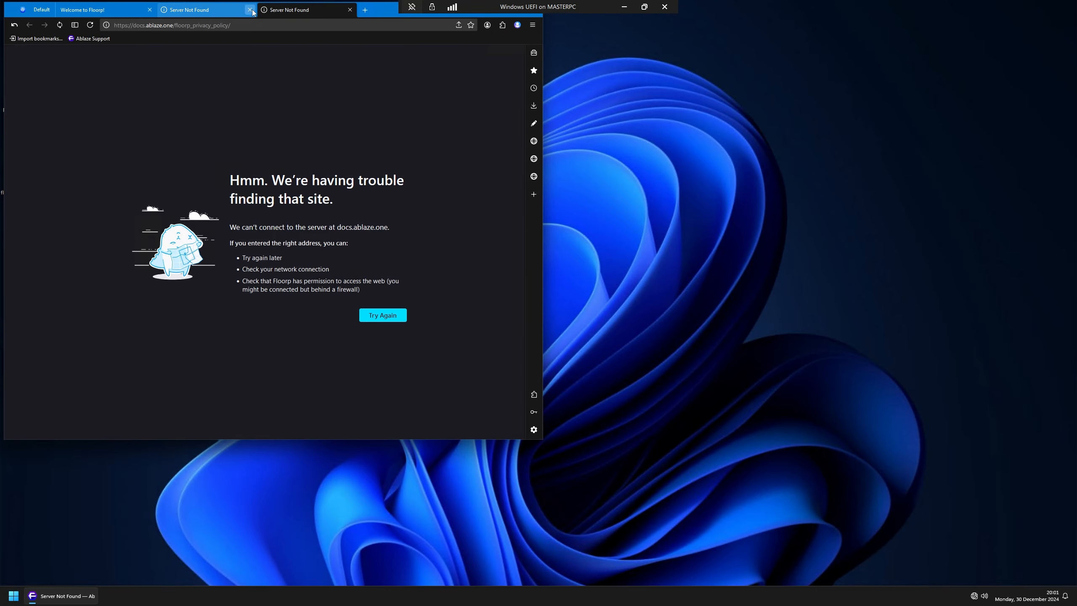
pyautogui.click(250, 9)
pyautogui.click(250, 10)
pyautogui.rightClick(91, 39)
pyautogui.click(127, 106)
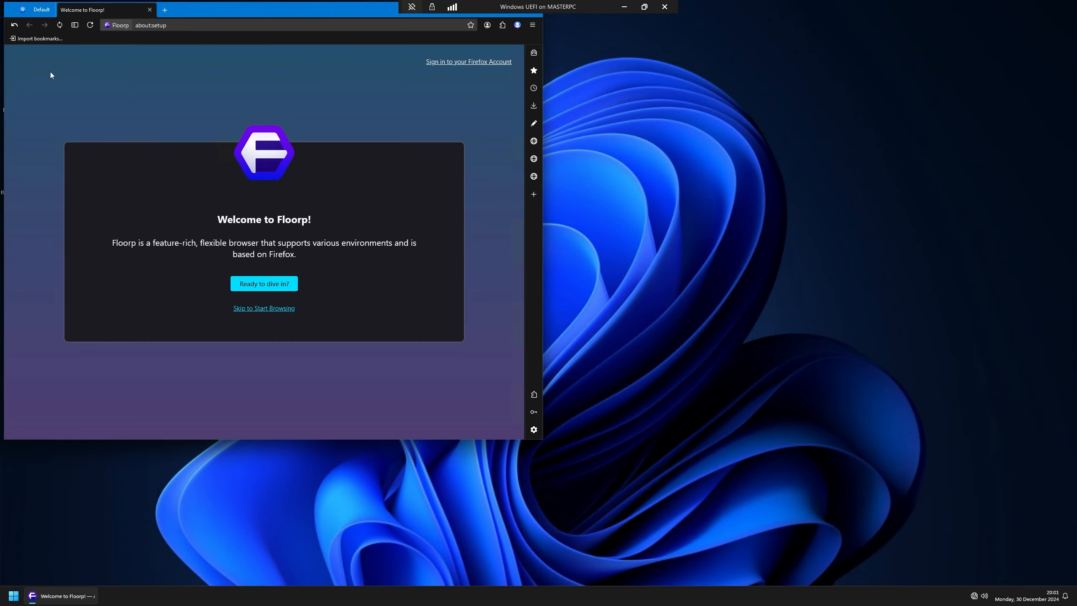
pyautogui.rightClick(38, 38)
pyautogui.click(84, 54)
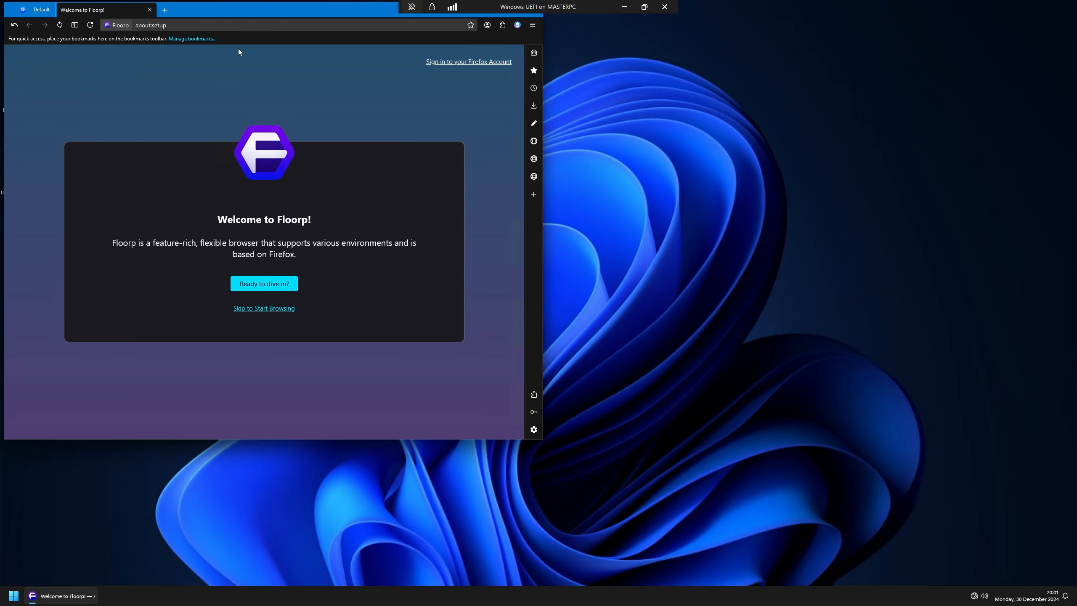
# Step: Centre and enlarge the Floorp window, show the empty Add-ons Manager, then bring up Run
pyautogui.moveTo(294, 14); pyautogui.dragTo(511, 77)
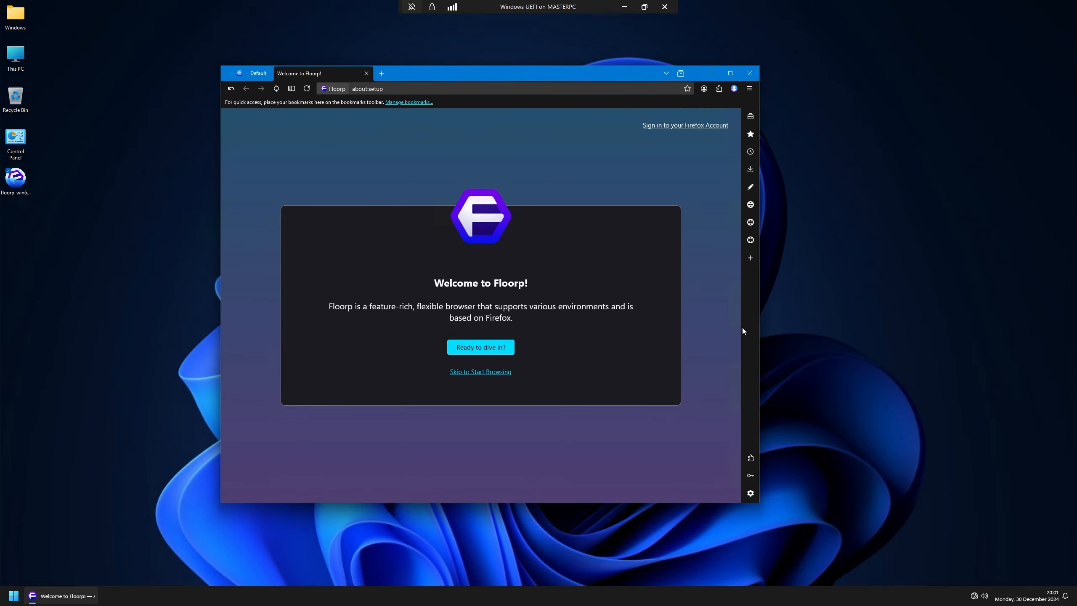
pyautogui.moveTo(761, 353); pyautogui.dragTo(914, 353)
pyautogui.moveTo(720, 504); pyautogui.dragTo(723, 546)
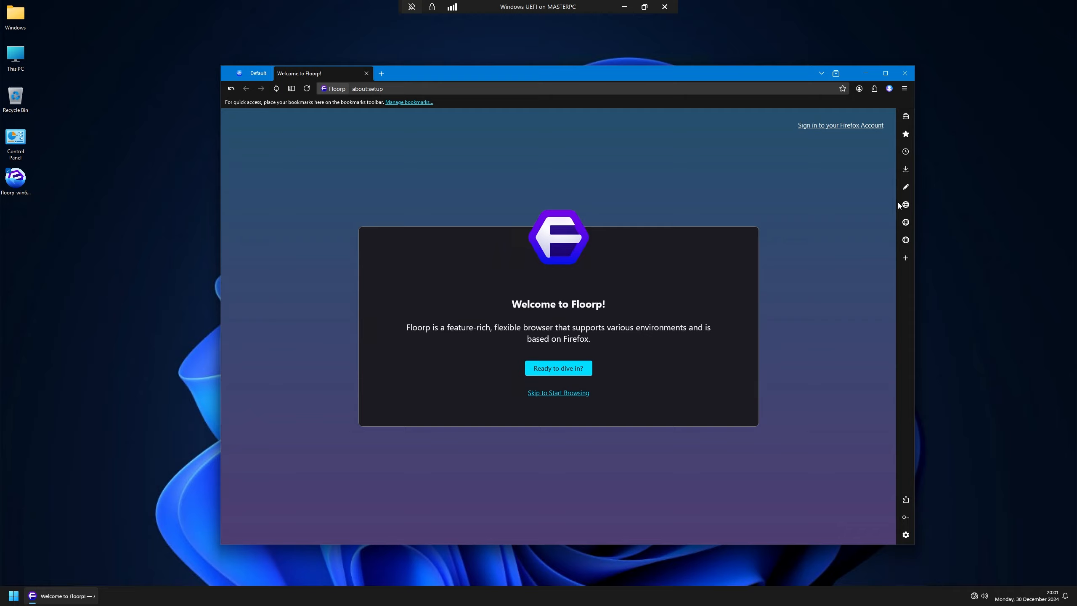
pyautogui.click(874, 89)
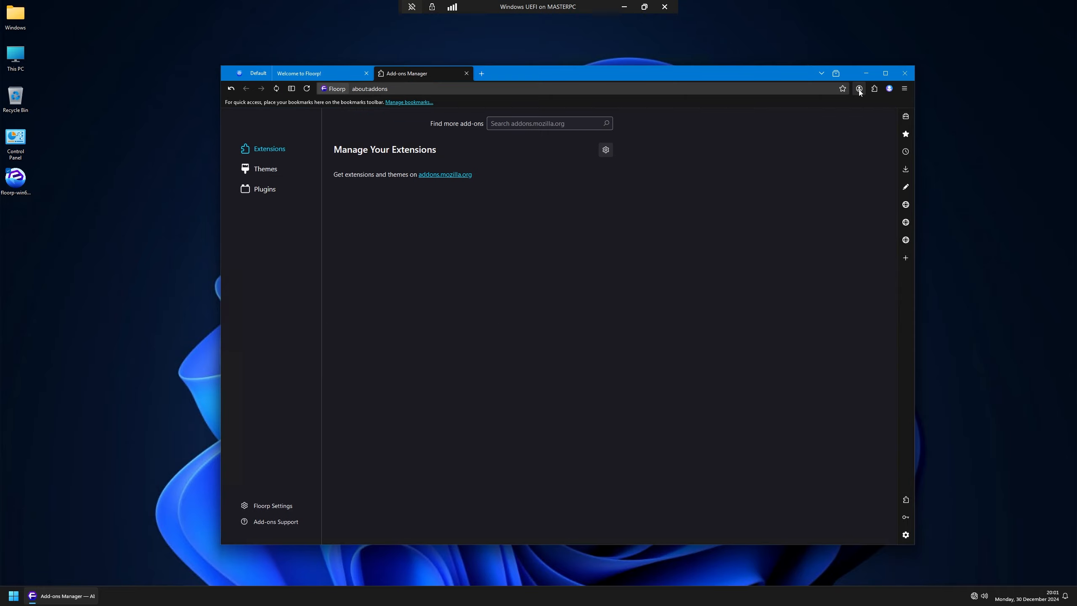
pyautogui.press('super+r')
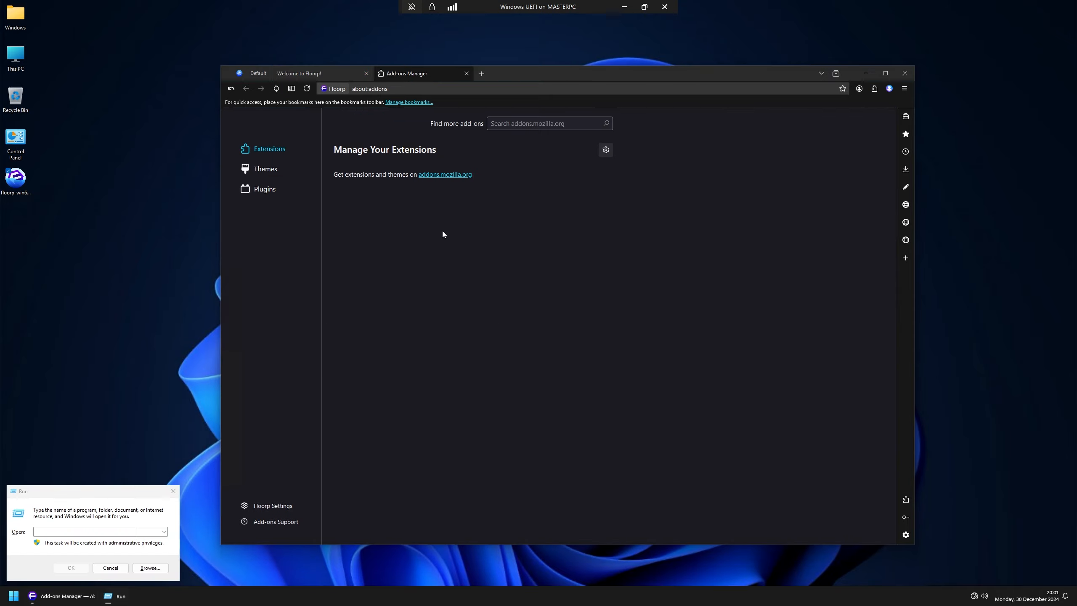
# Step: In the VM's File Explorer, browse to C:\Users and look at the Public and User folders
pyautogui.press('super+e')
pyautogui.click(173, 491)
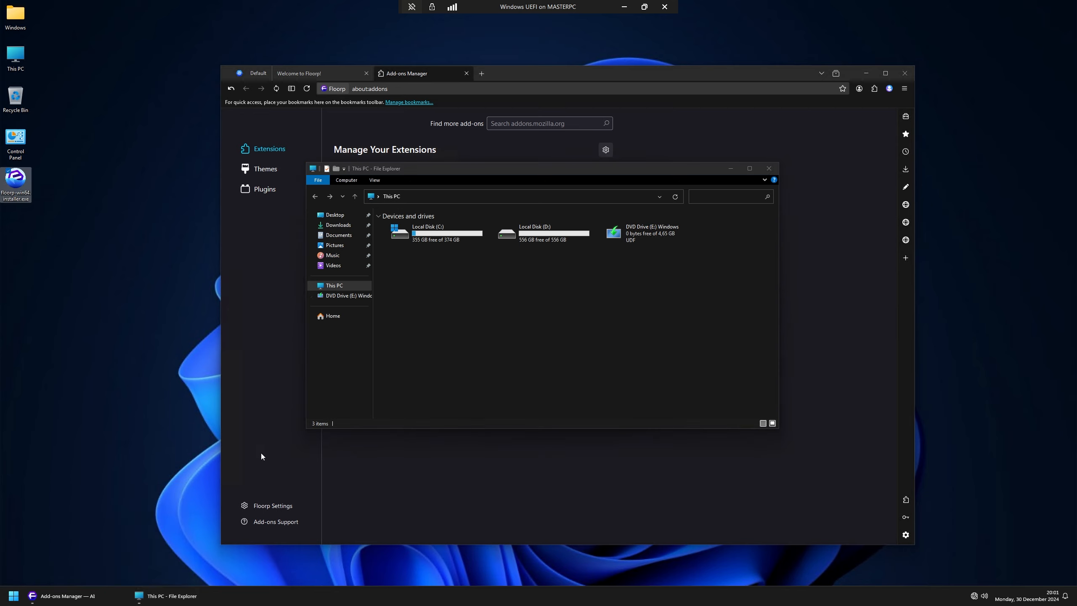
pyautogui.doubleClick(444, 236)
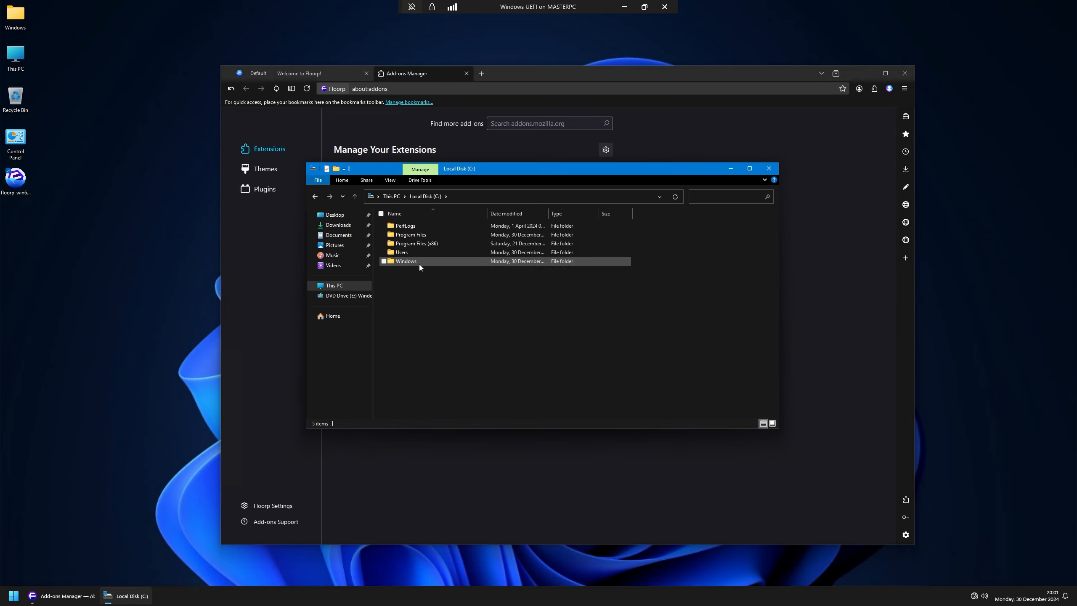
pyautogui.doubleClick(413, 254)
pyautogui.click(398, 229)
pyautogui.click(400, 235)
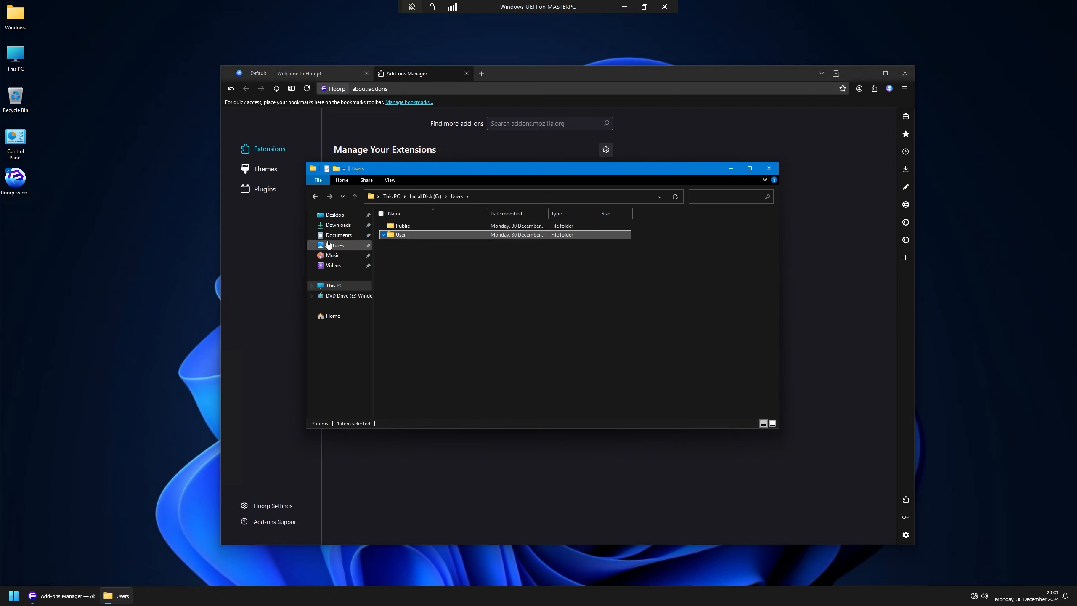
pyautogui.click(13, 27)
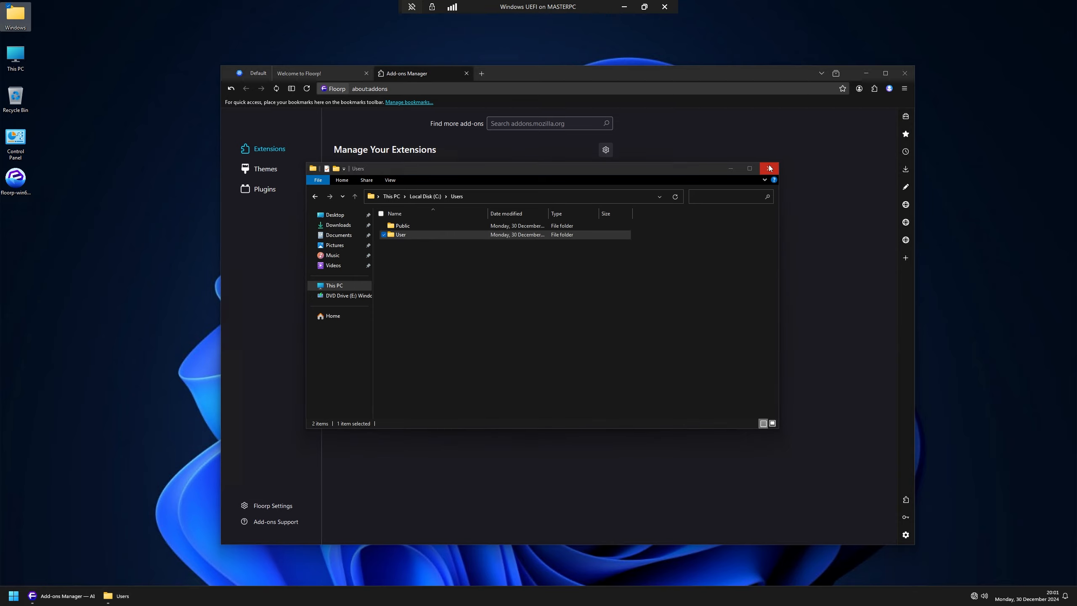
# Step: On the host, open AppData via Run and locate the Floorp folder in Local
pyautogui.click(624, 7)
pyautogui.moveTo(254, 210); pyautogui.dragTo(314, 272)
pyautogui.press('super+r')
pyautogui.write('appdata')
pyautogui.press('Return')
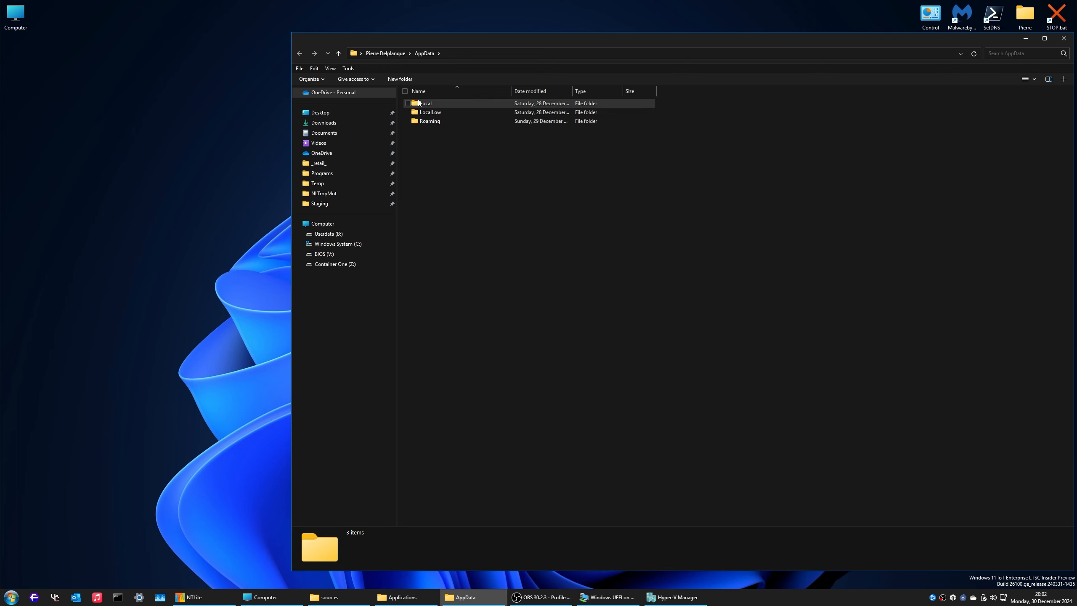
pyautogui.click(439, 141)
pyautogui.press('f')
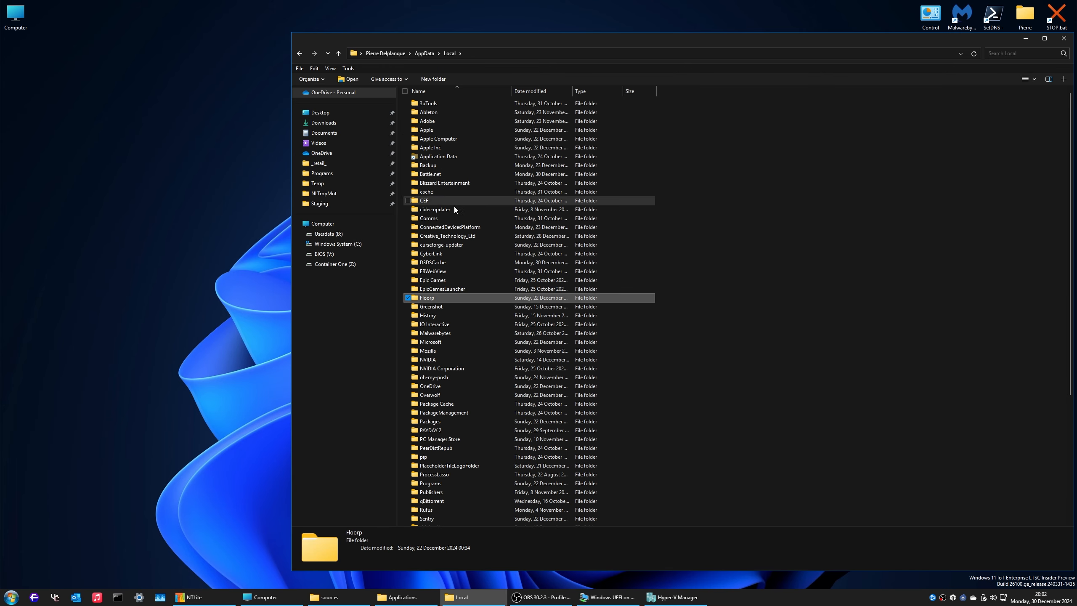
# Step: Back in the VM, browse the Public and User profile folders, then close that window
pyautogui.click(609, 597)
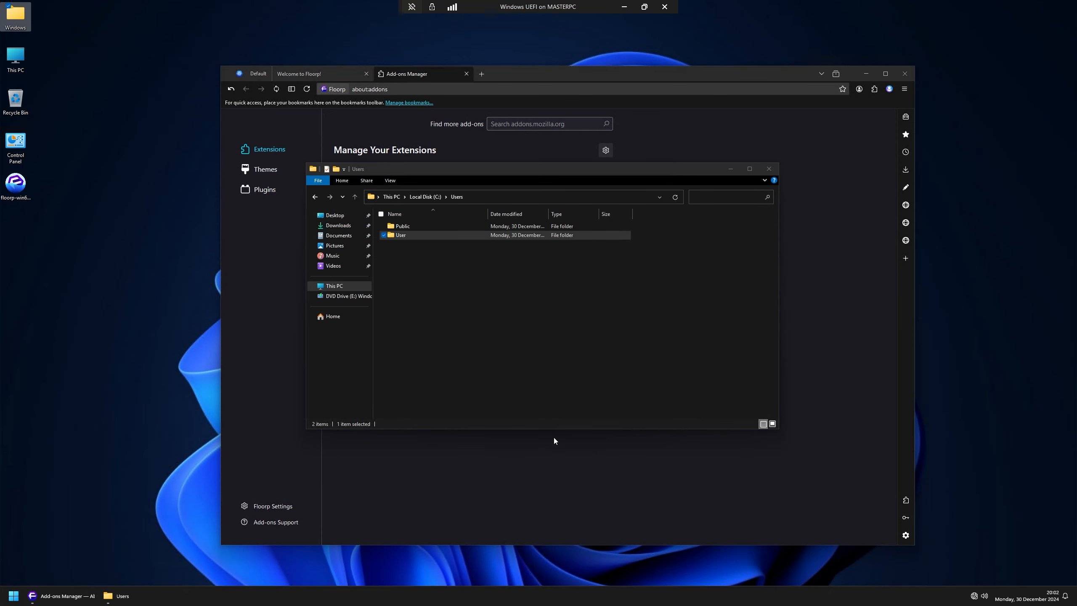
pyautogui.doubleClick(419, 226)
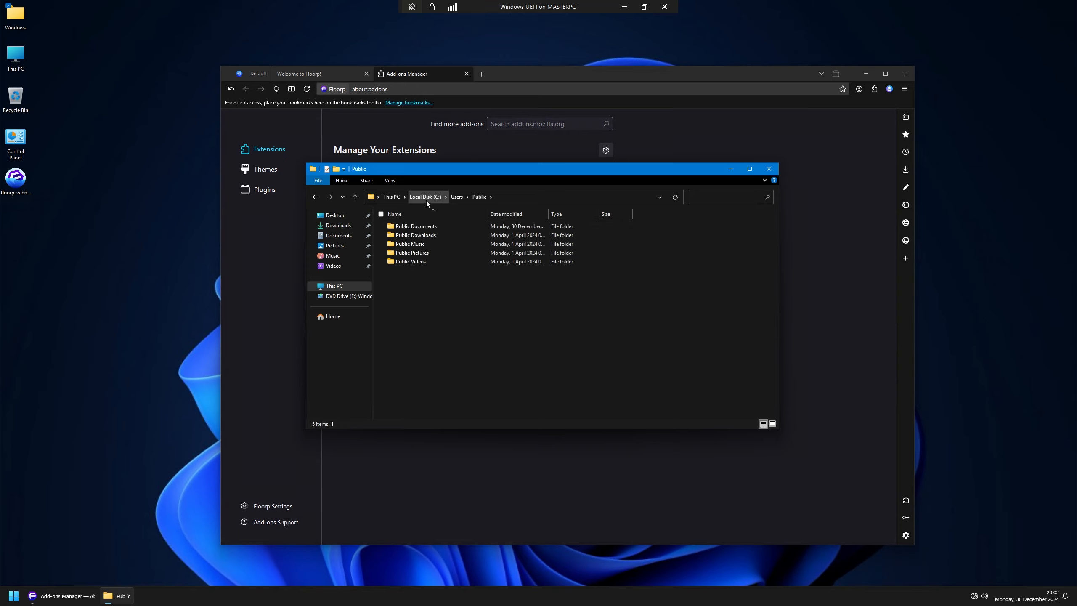
pyautogui.click(460, 197)
pyautogui.doubleClick(406, 236)
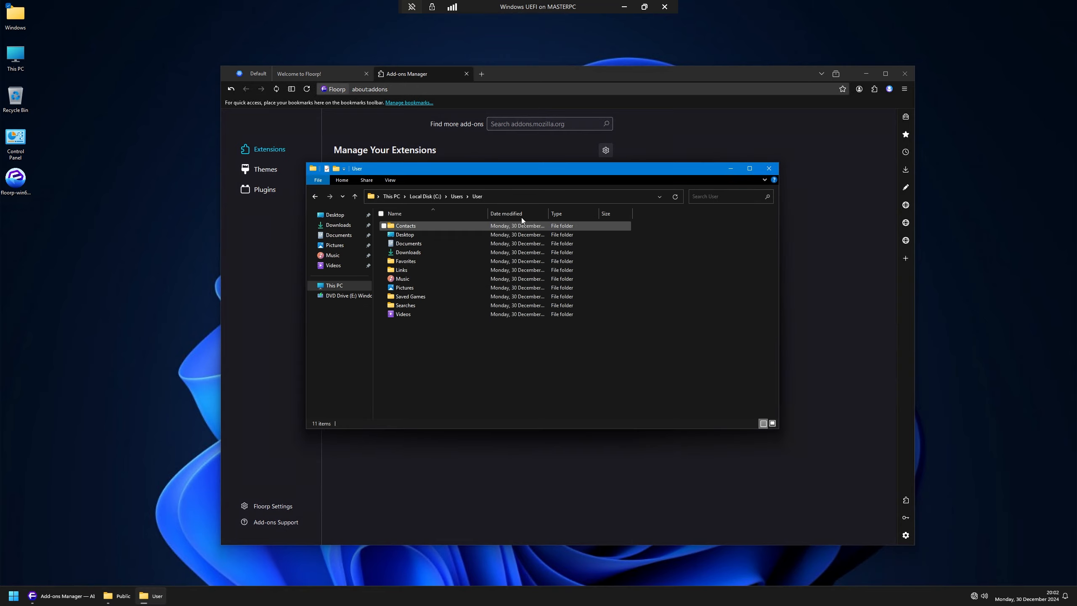
pyautogui.click(768, 168)
# Step: Open the VM's AppData\Local via Run and delete the Floorp folder
pyautogui.press('super+r')
pyautogui.write('appdta')
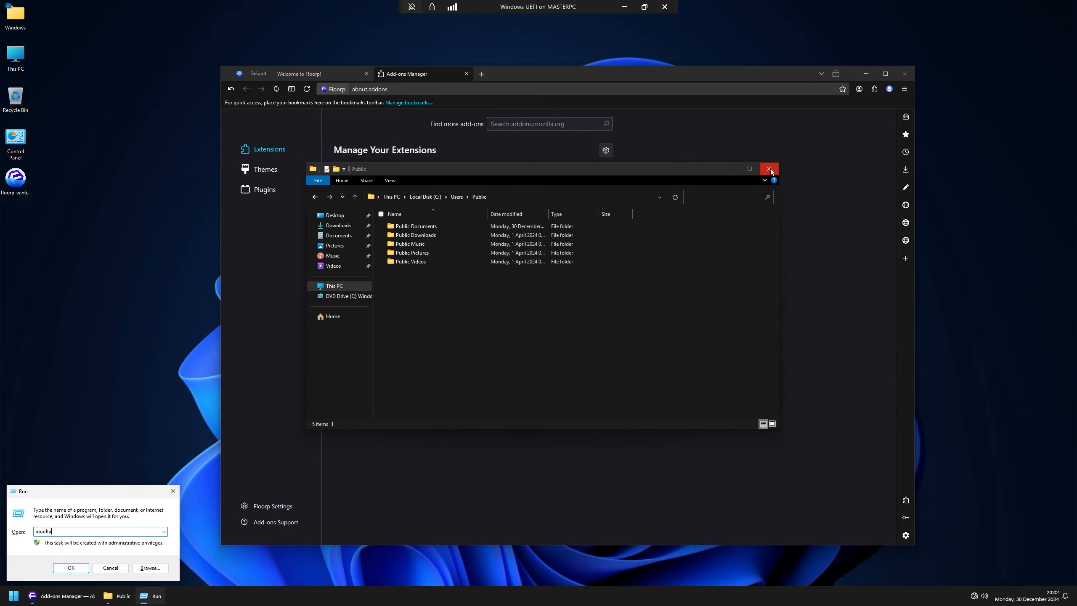
pyautogui.write('a')
pyautogui.press('Return')
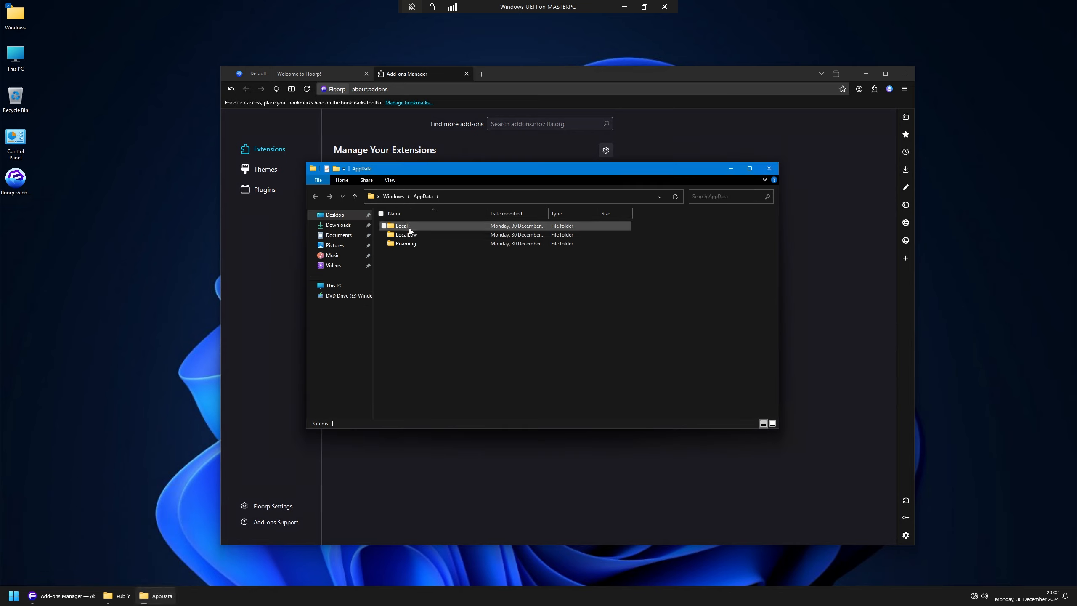
pyautogui.click(406, 244)
pyautogui.press('Delete')
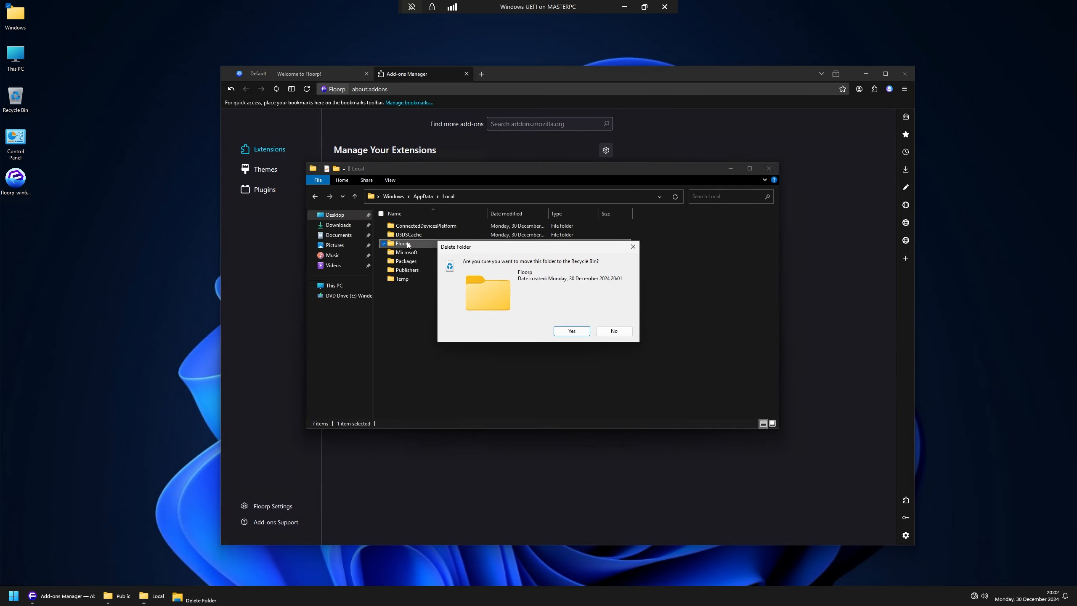
# Step: Confirm recycling the old Floorp folder, then close the Floorp browser and all its tabs
pyautogui.press('Return')
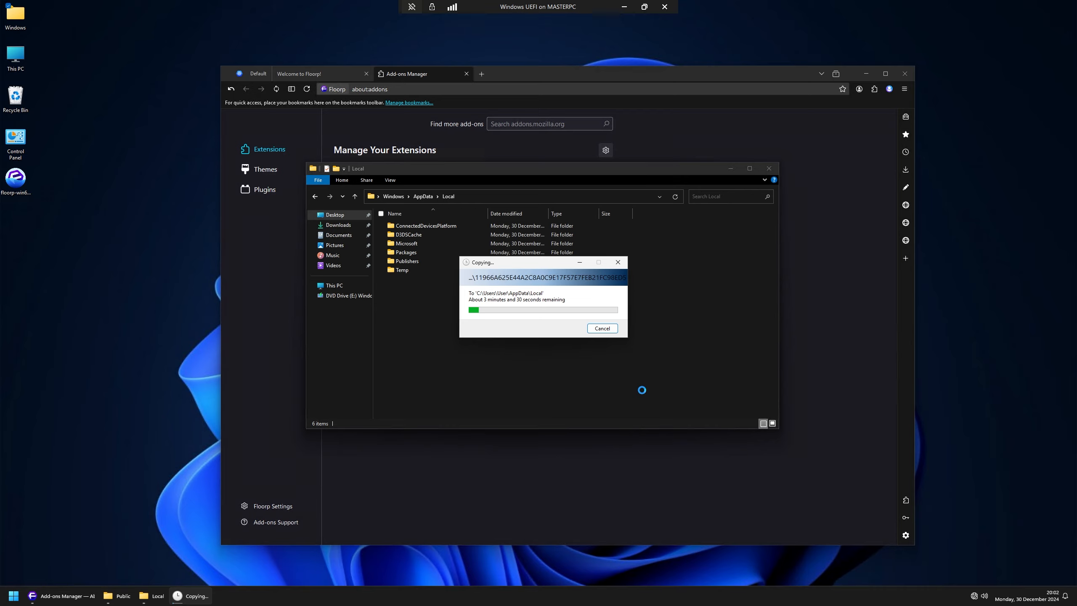
pyautogui.click(47, 596)
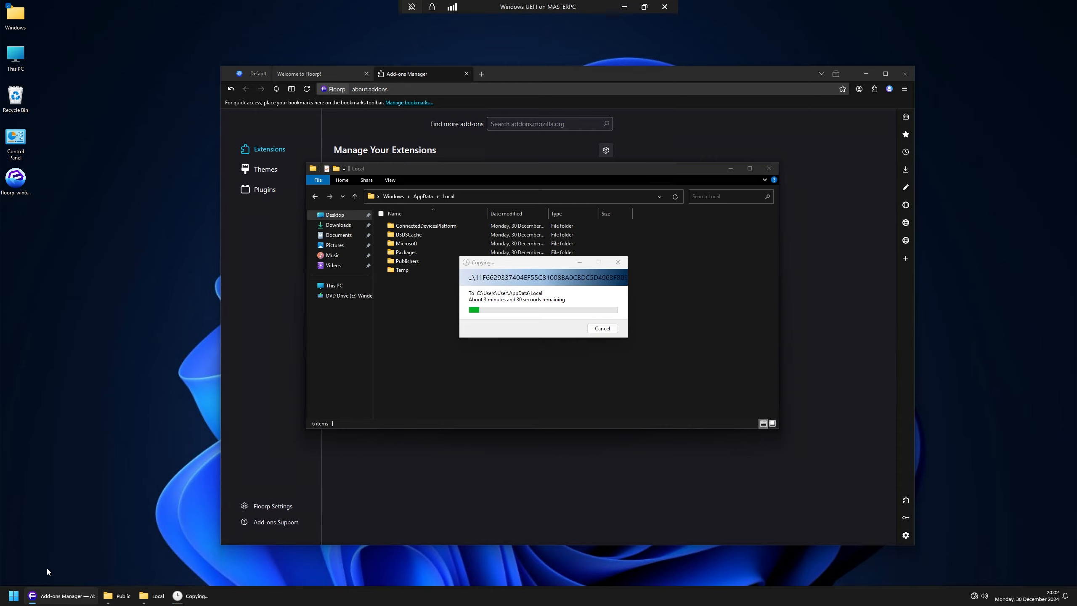
pyautogui.rightClick(47, 596)
pyautogui.click(44, 573)
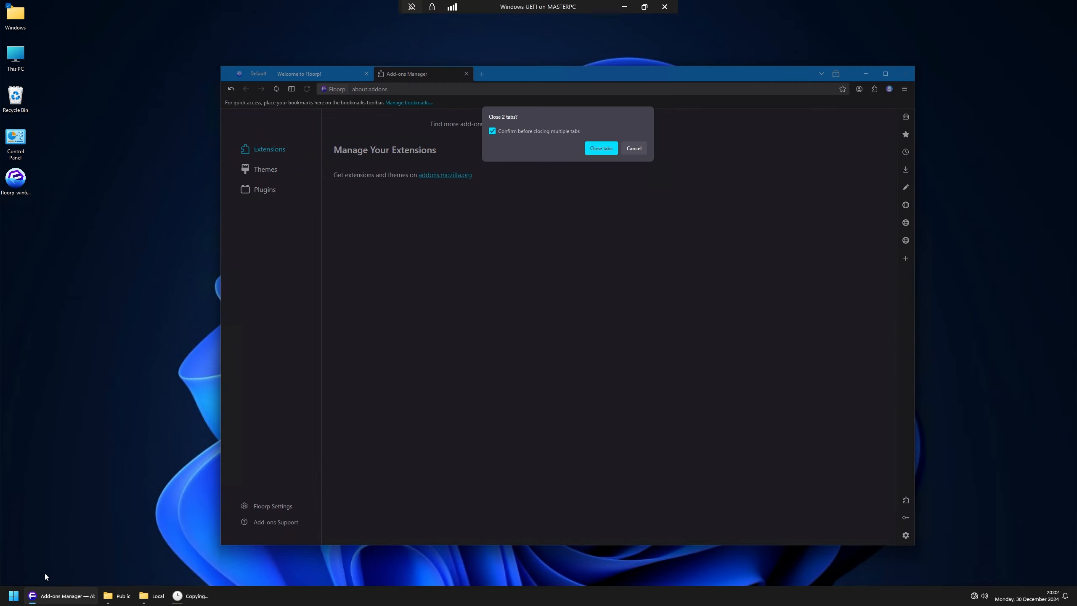
pyautogui.click(614, 150)
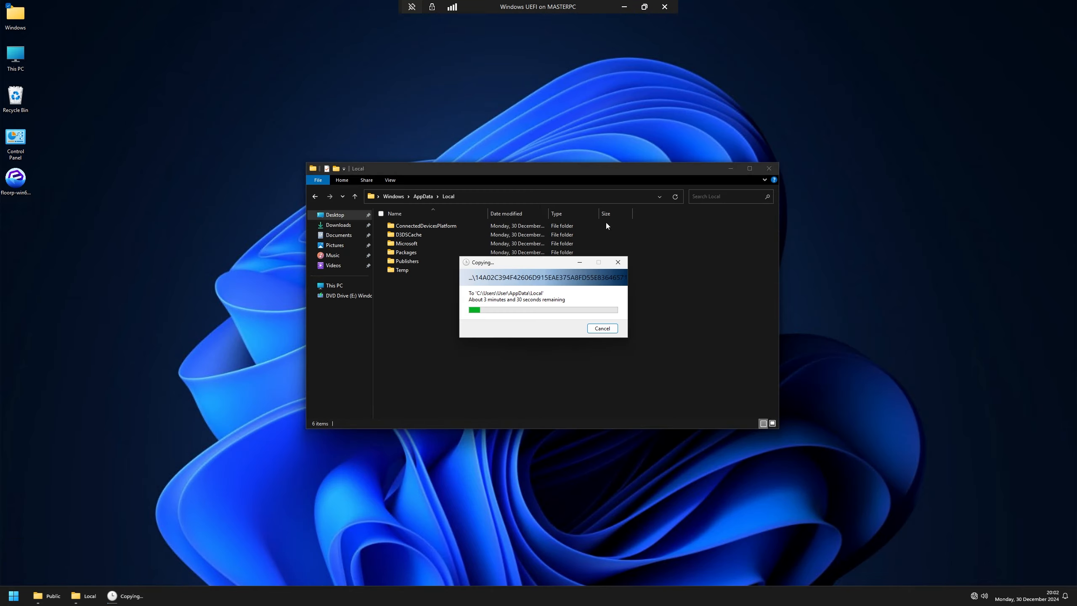
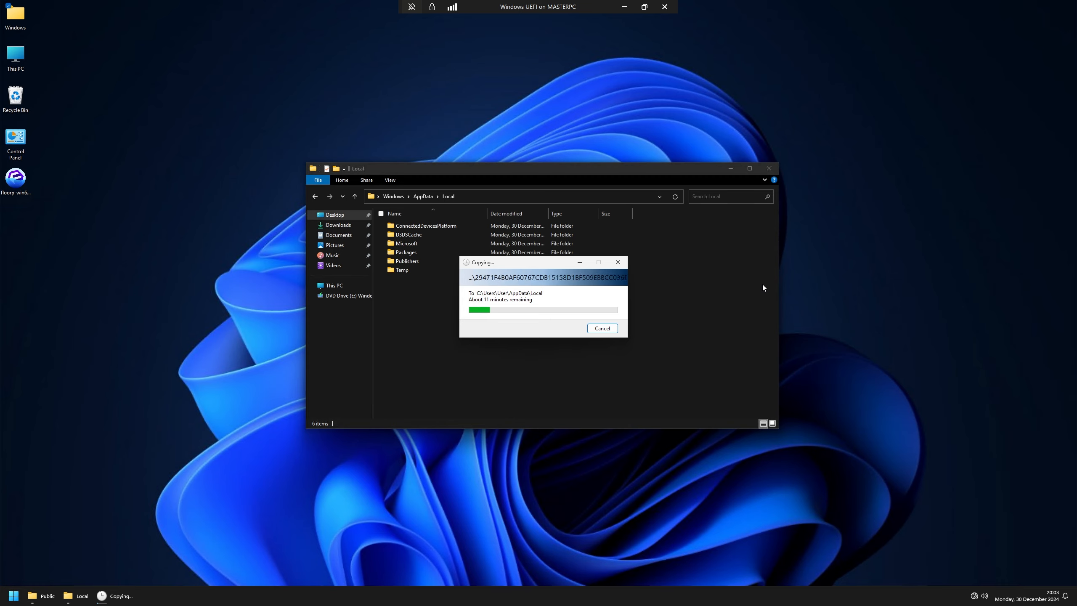
# Step: Glance at NTLite and the host's Local folder, then return to the VM's Start menu
pyautogui.click(627, 11)
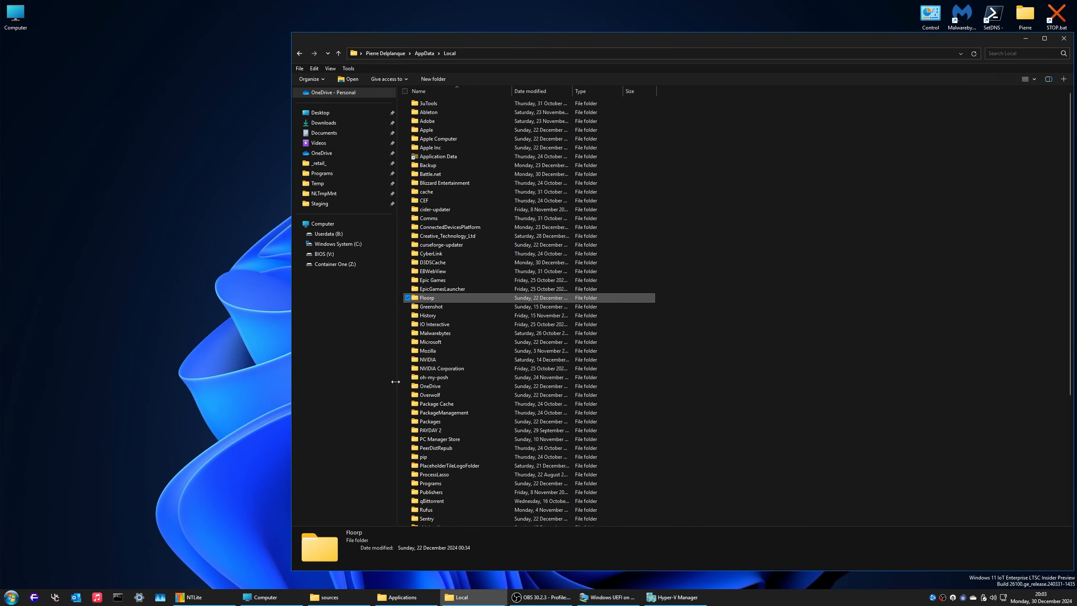
pyautogui.click(194, 598)
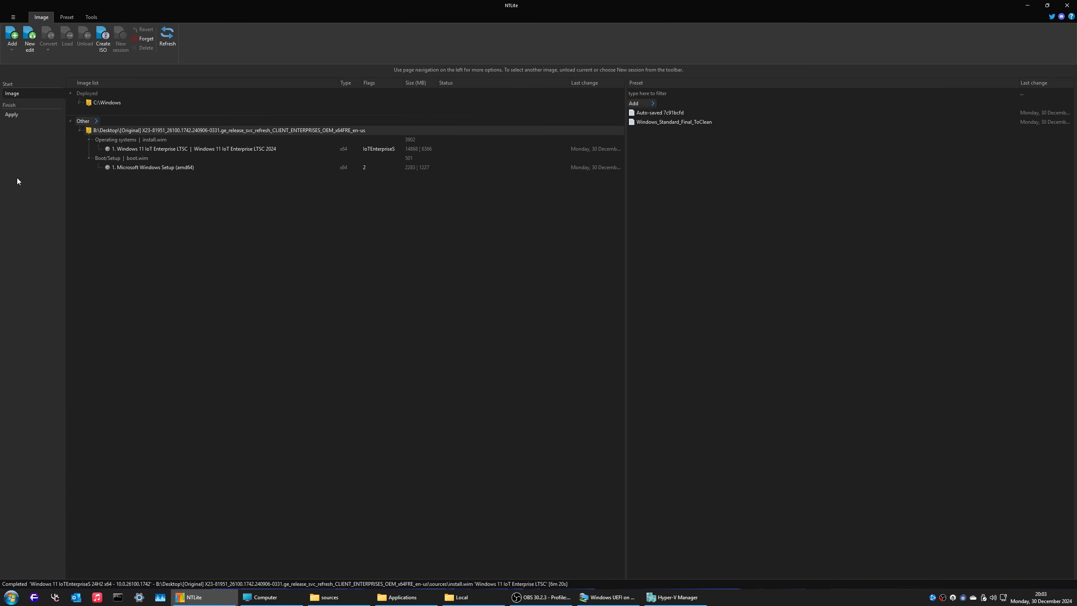
pyautogui.click(1021, 5)
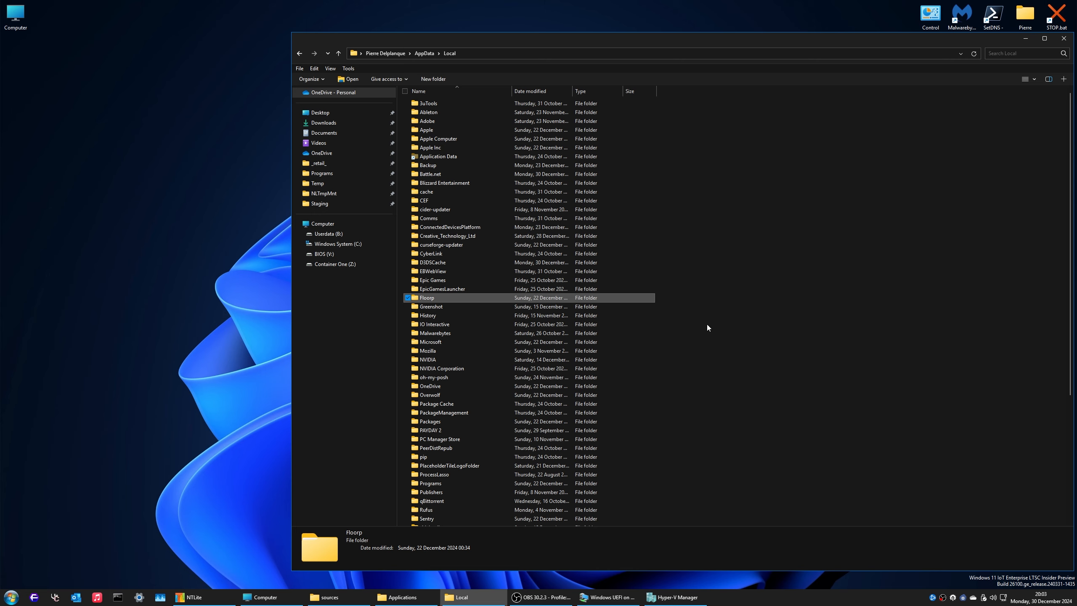
pyautogui.click(610, 597)
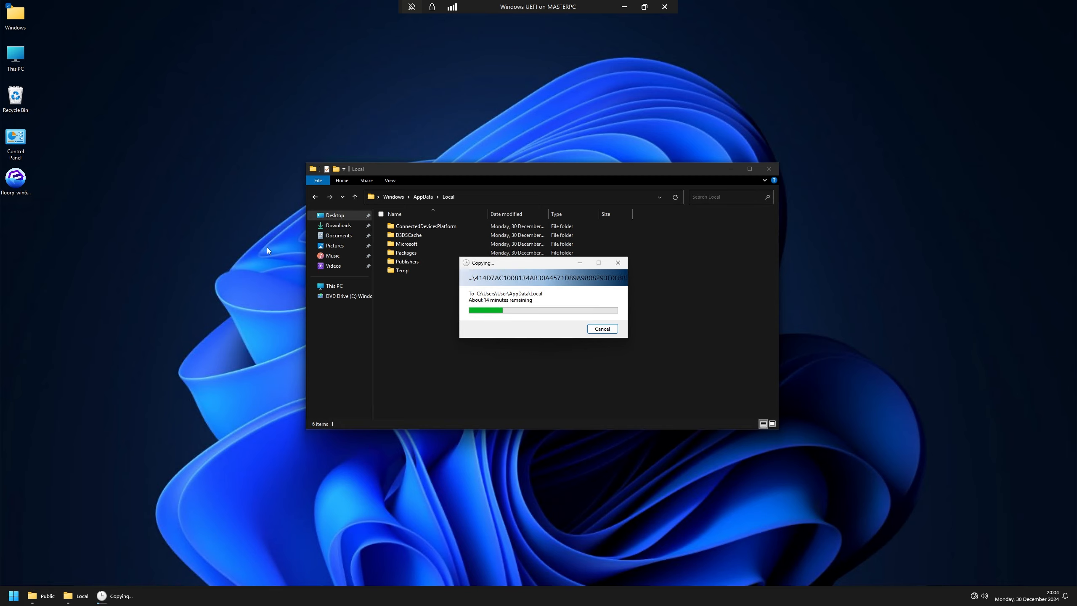
pyautogui.click(13, 596)
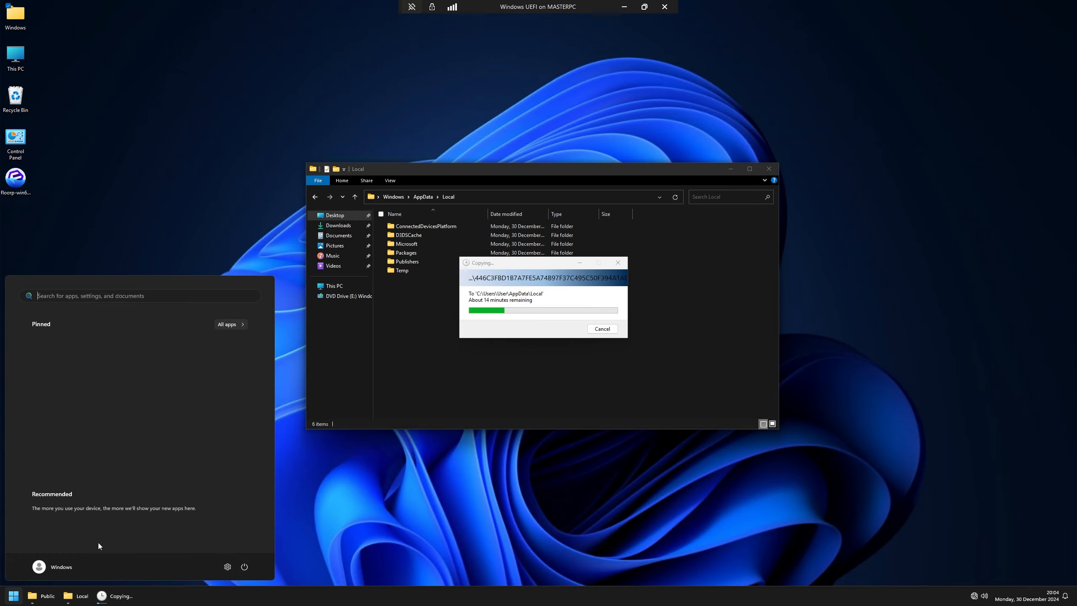
# Step: Launch Settings in the VM and connect its network adapter to Default Switch
pyautogui.click(227, 566)
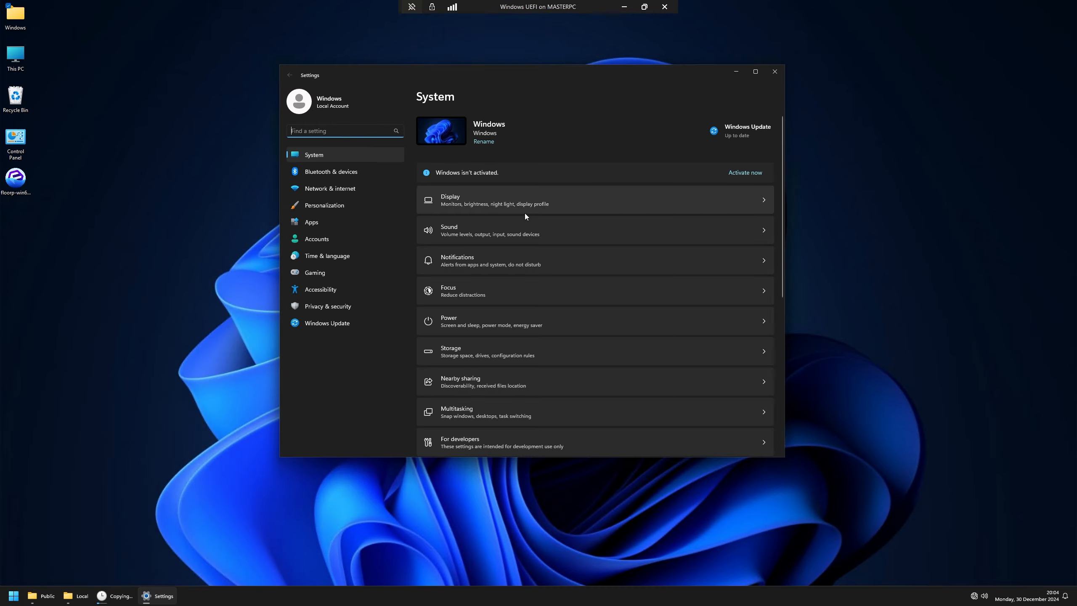
pyautogui.moveTo(517, 82); pyautogui.dragTo(532, 105)
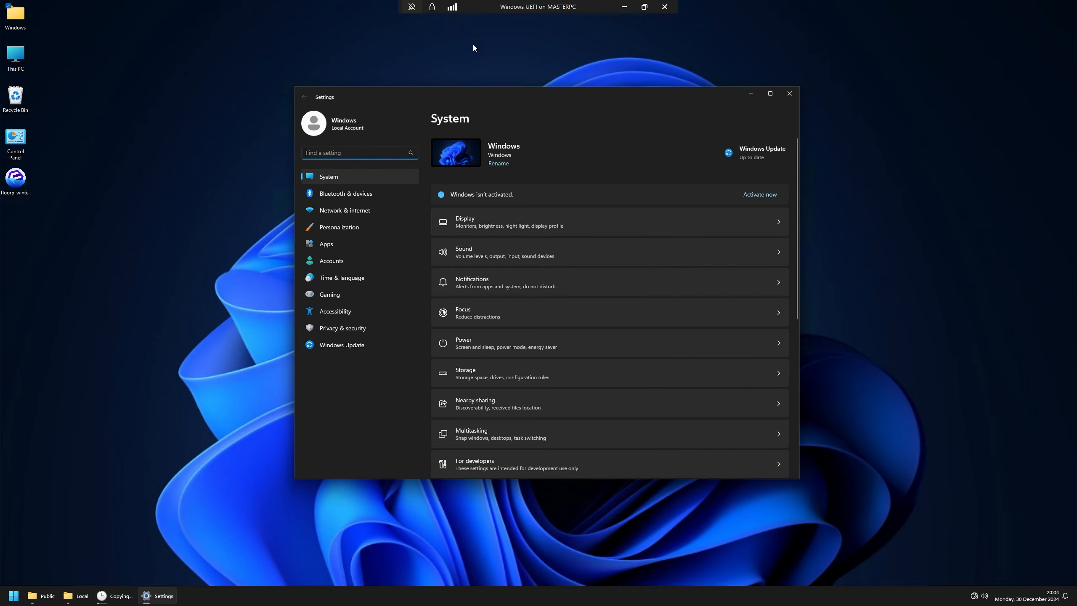
pyautogui.click(644, 7)
pyautogui.click(225, 63)
pyautogui.click(239, 72)
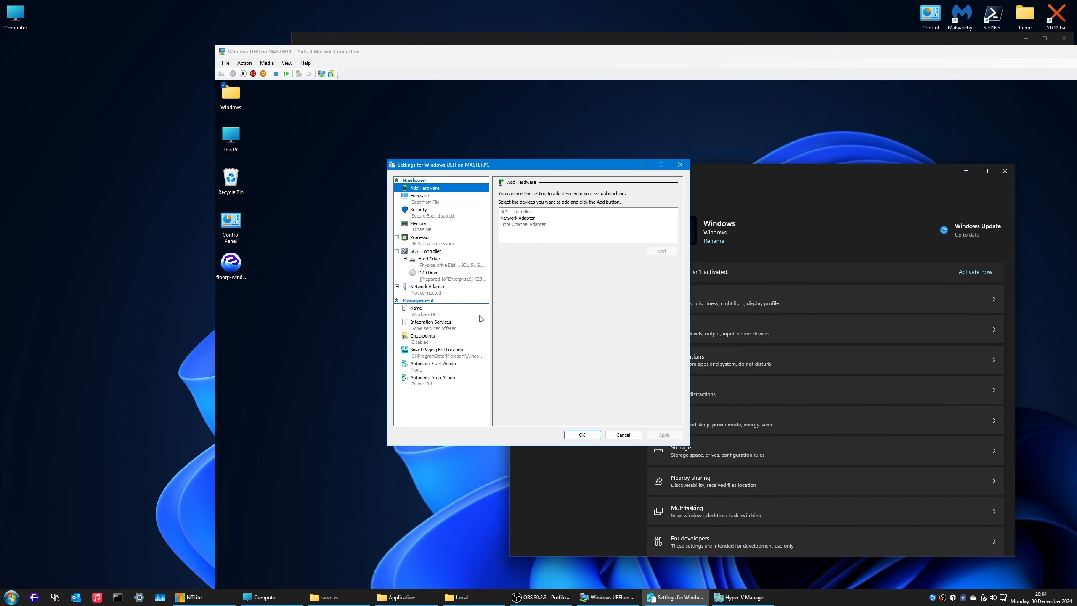
pyautogui.click(427, 287)
pyautogui.click(569, 210)
pyautogui.click(570, 219)
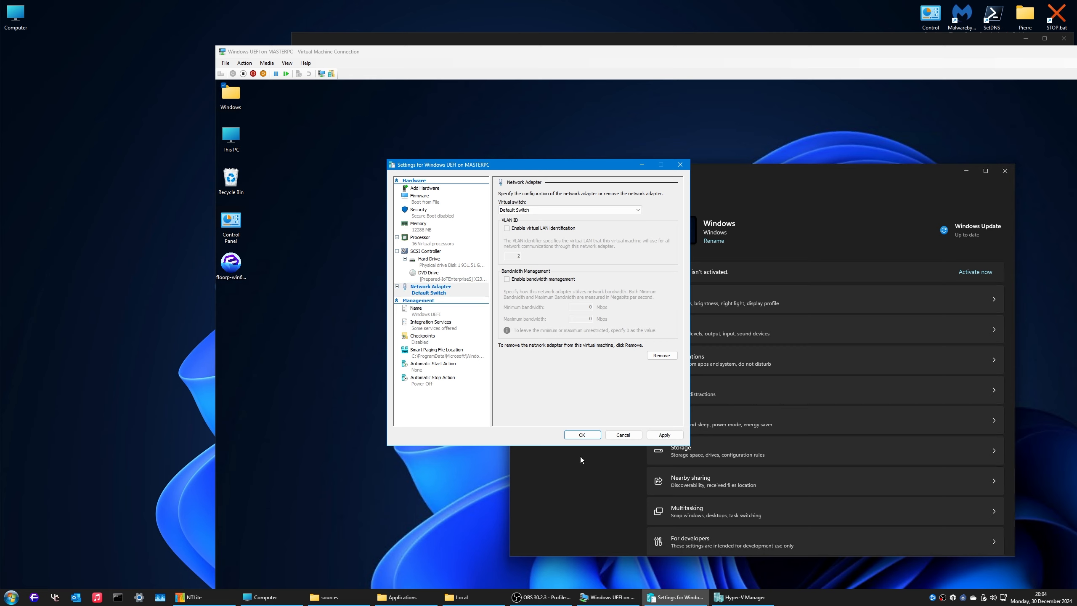
pyautogui.click(589, 439)
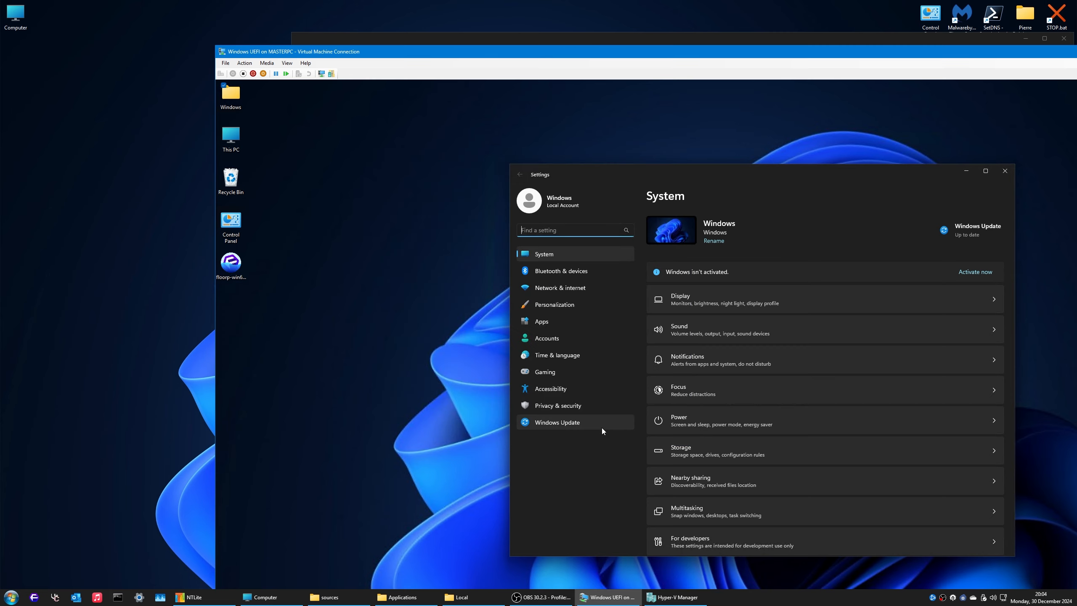
pyautogui.doubleClick(688, 24)
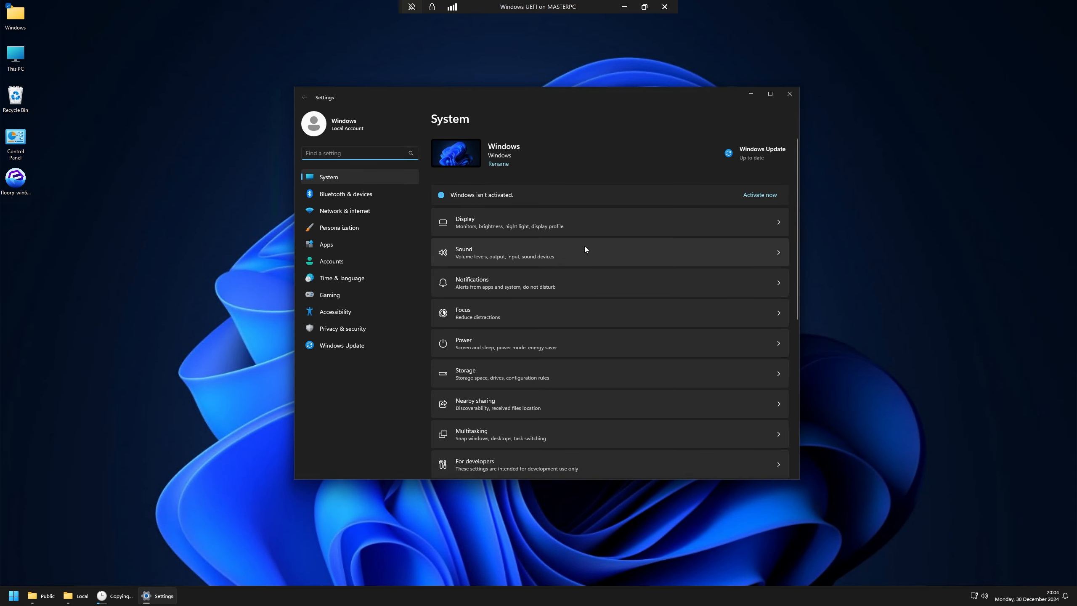
# Step: Activate Windows 11 IoT Enterprise LTSC via the activation troubleshooter, then go to Windows Update
pyautogui.click(747, 196)
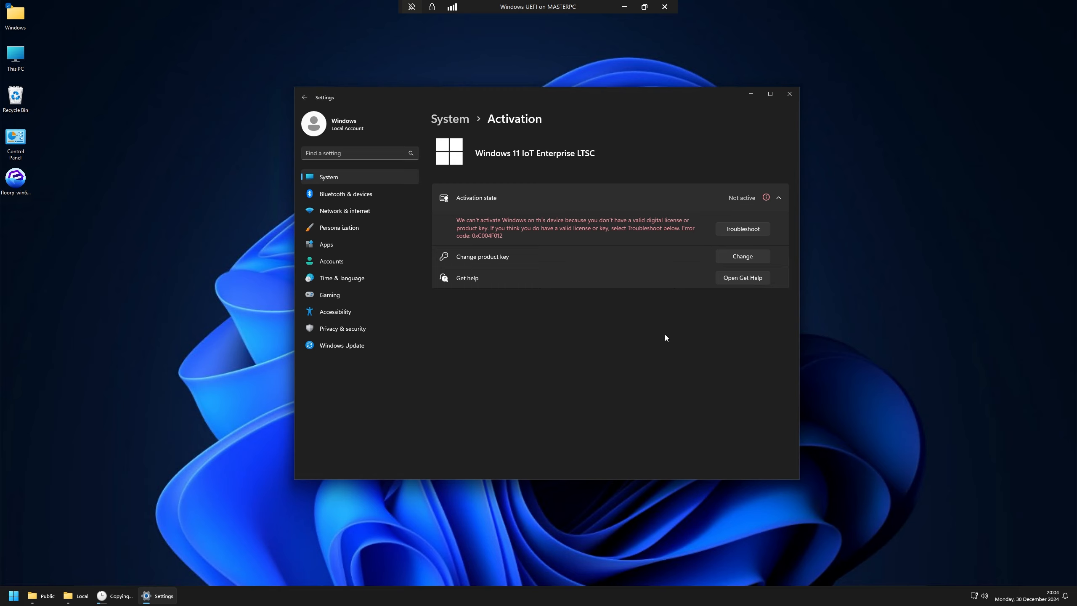
pyautogui.click(729, 232)
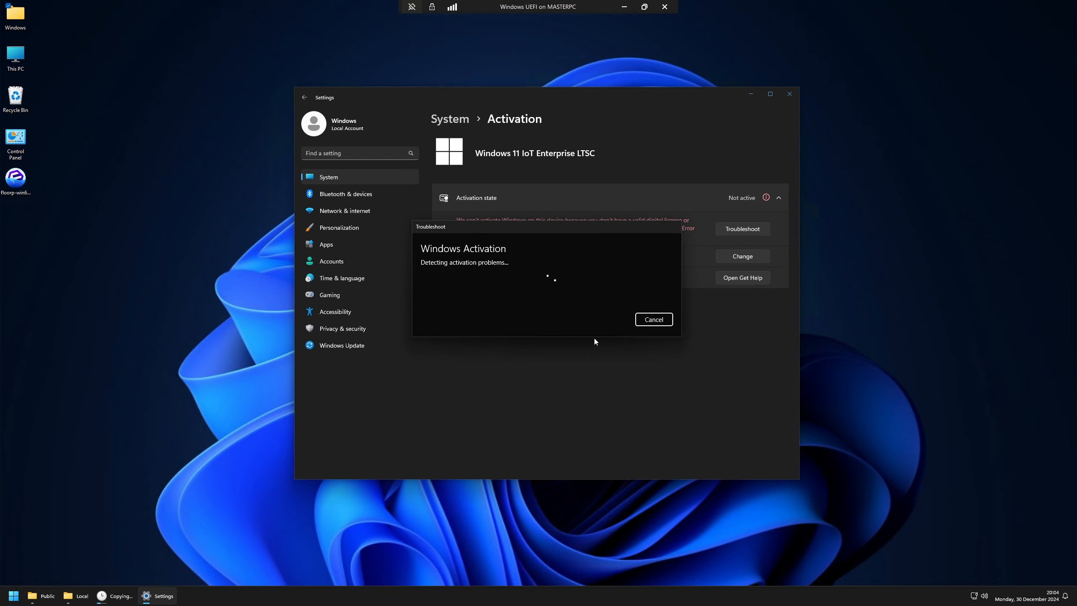
pyautogui.click(654, 304)
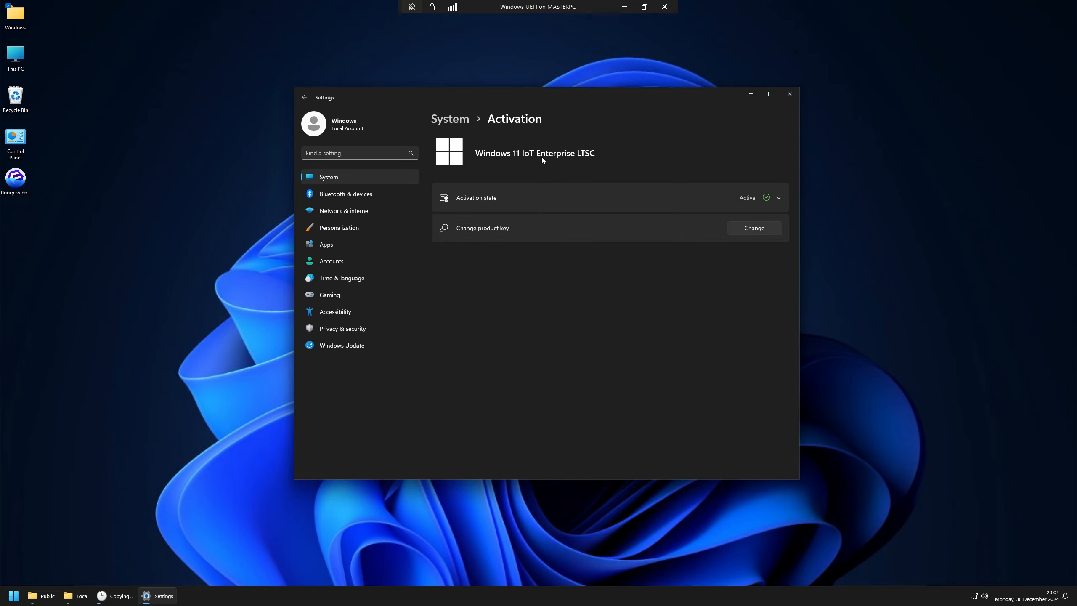
pyautogui.click(465, 120)
pyautogui.click(342, 345)
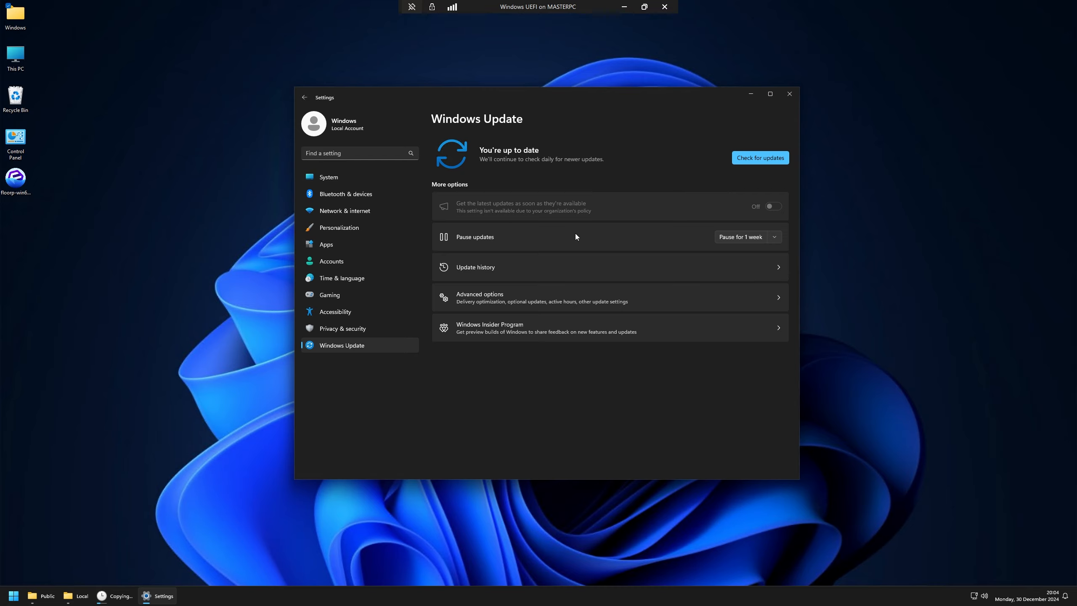
# Step: Pause updates and extend to 3 February 2025, then resume updates and check for new ones
pyautogui.click(739, 236)
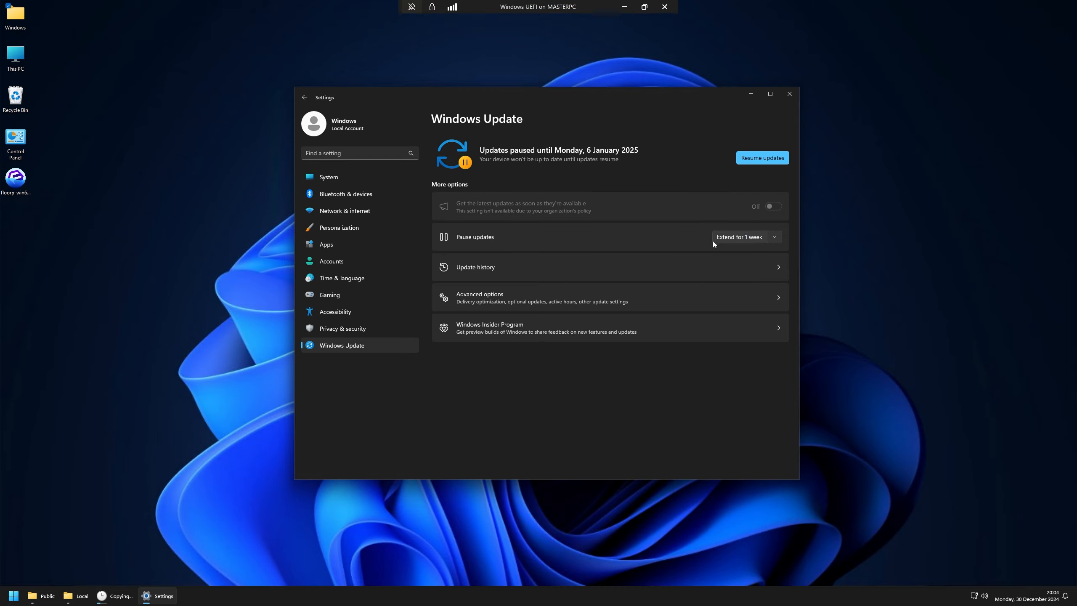
pyautogui.click(755, 239)
pyautogui.click(747, 240)
pyautogui.click(750, 239)
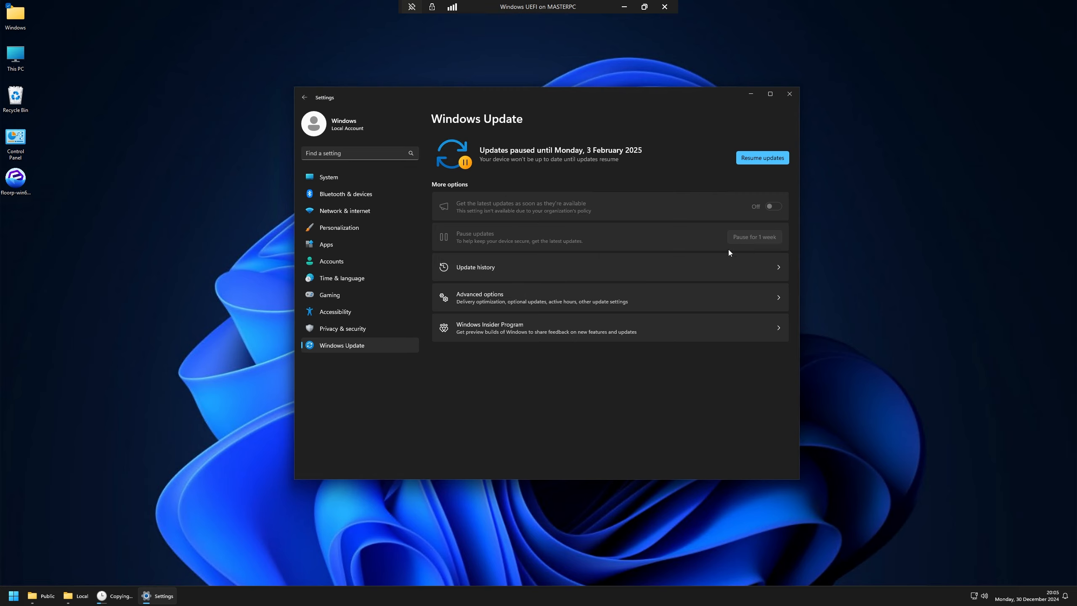
pyautogui.click(748, 158)
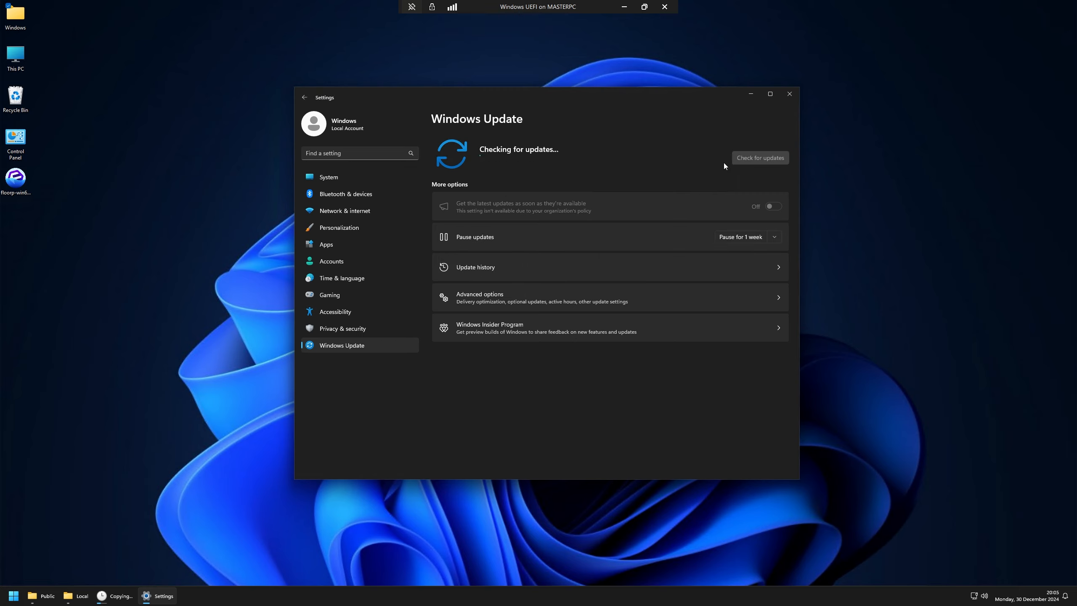
pyautogui.click(347, 327)
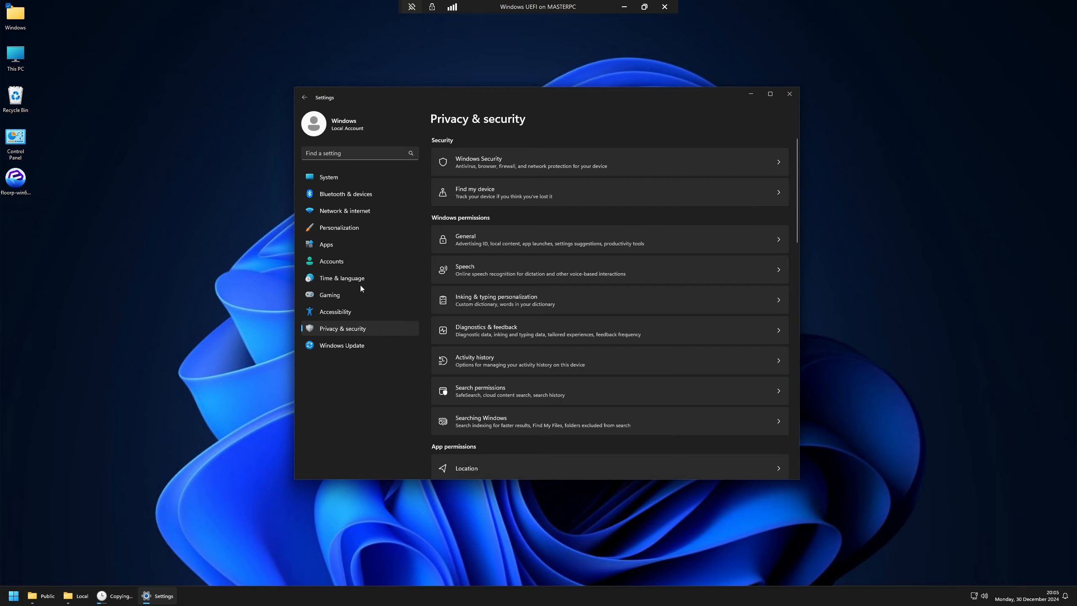
# Step: Permanently empty the Recycle Bin and bring up the Windows Security page
pyautogui.rightClick(14, 103)
pyautogui.click(34, 120)
pyautogui.rightClick(18, 105)
pyautogui.click(33, 118)
pyautogui.press('Return')
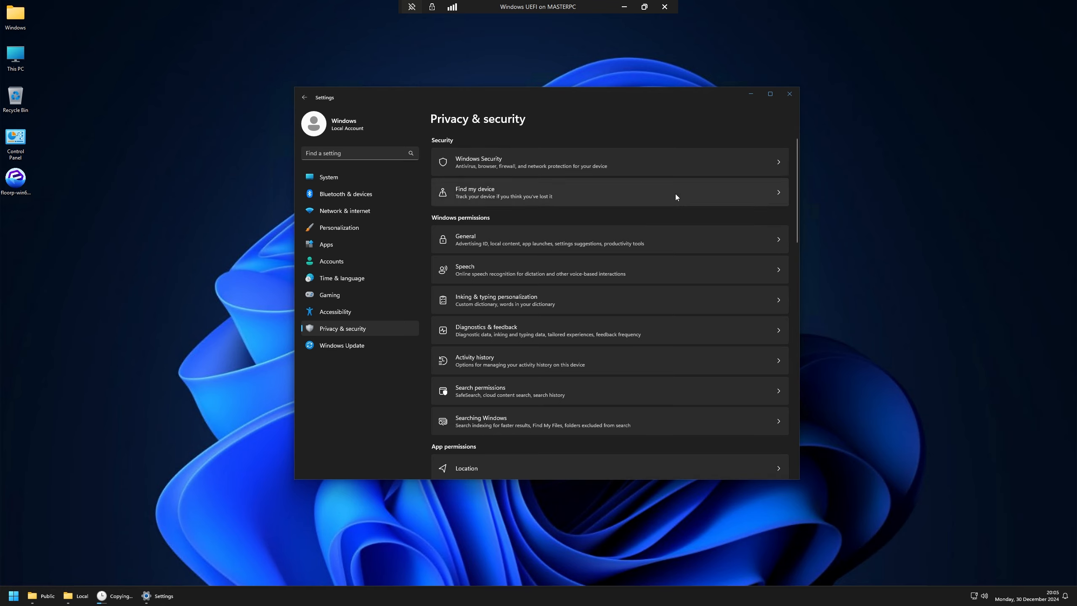
pyautogui.click(652, 165)
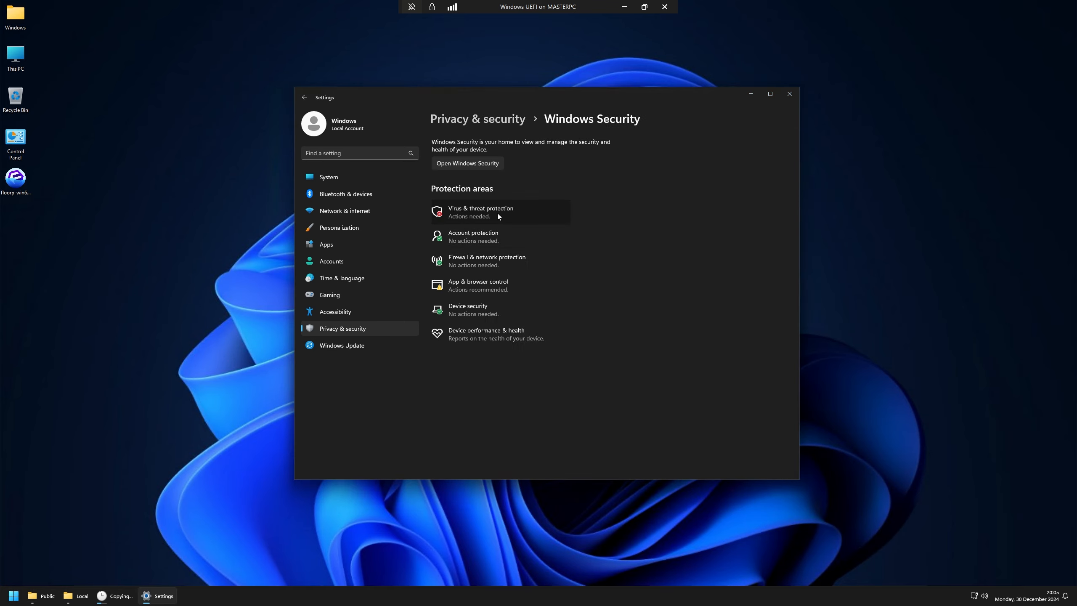
# Step: Arrange the windows and check for protection definition updates in Virus & threat protection
pyautogui.click(496, 213)
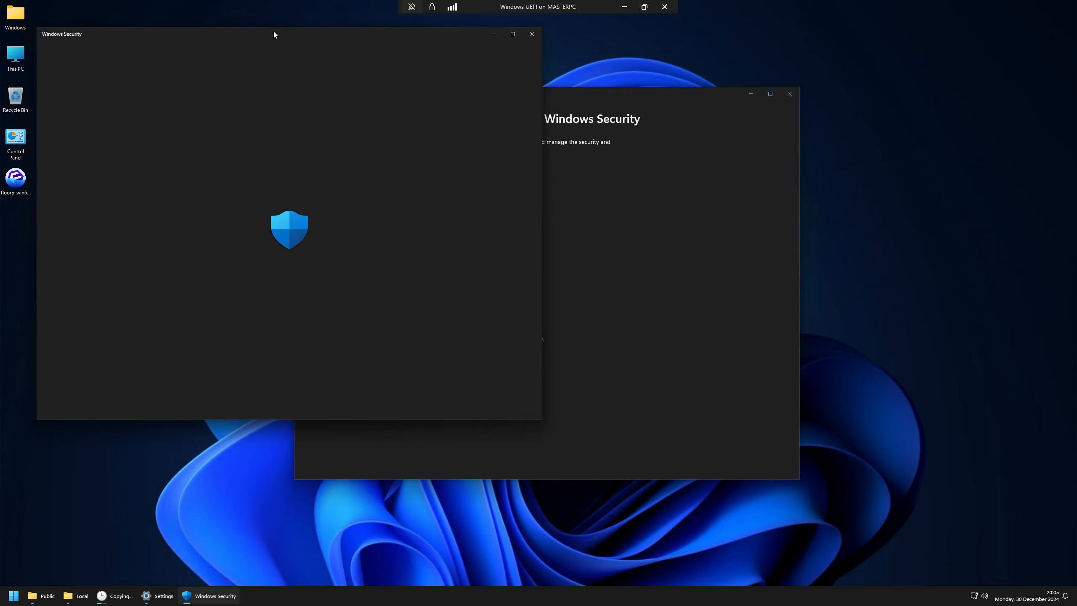
pyautogui.moveTo(273, 32); pyautogui.dragTo(664, 126)
pyautogui.moveTo(514, 87); pyautogui.dragTo(355, 47)
pyautogui.click(759, 163)
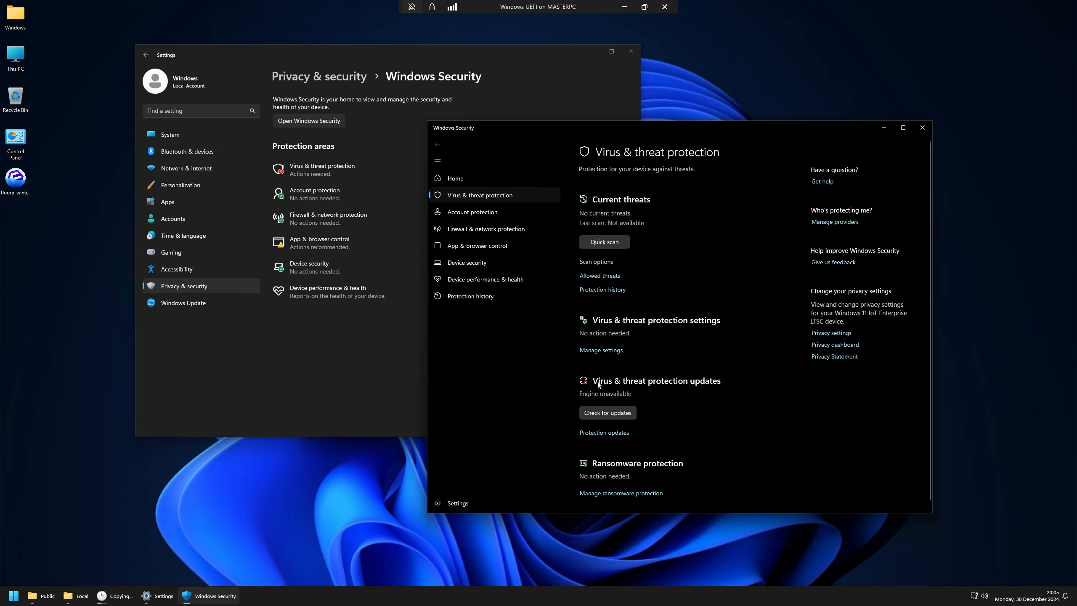
pyautogui.click(608, 412)
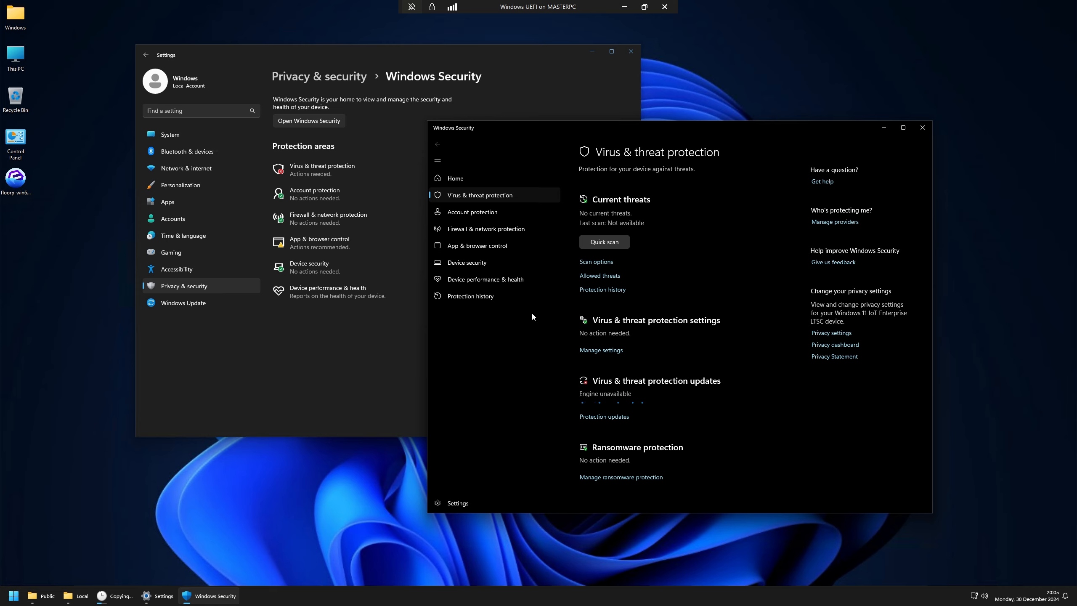
# Step: Turn off Automatic sample submission and Tamper Protection, keeping cloud-delivered protection on
pyautogui.click(601, 350)
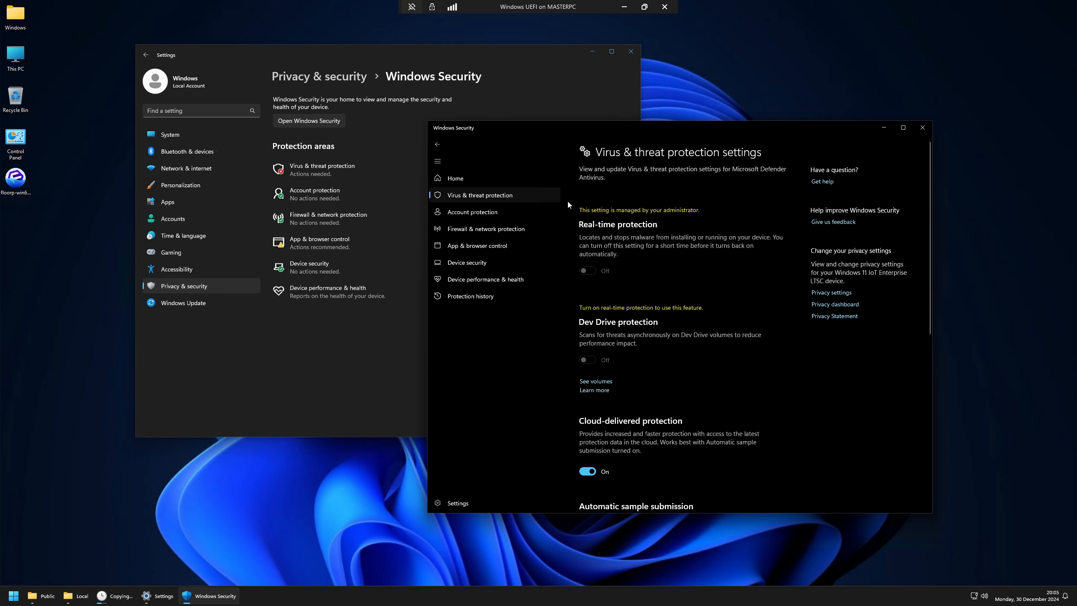
pyautogui.scroll(-7, 670, 428)
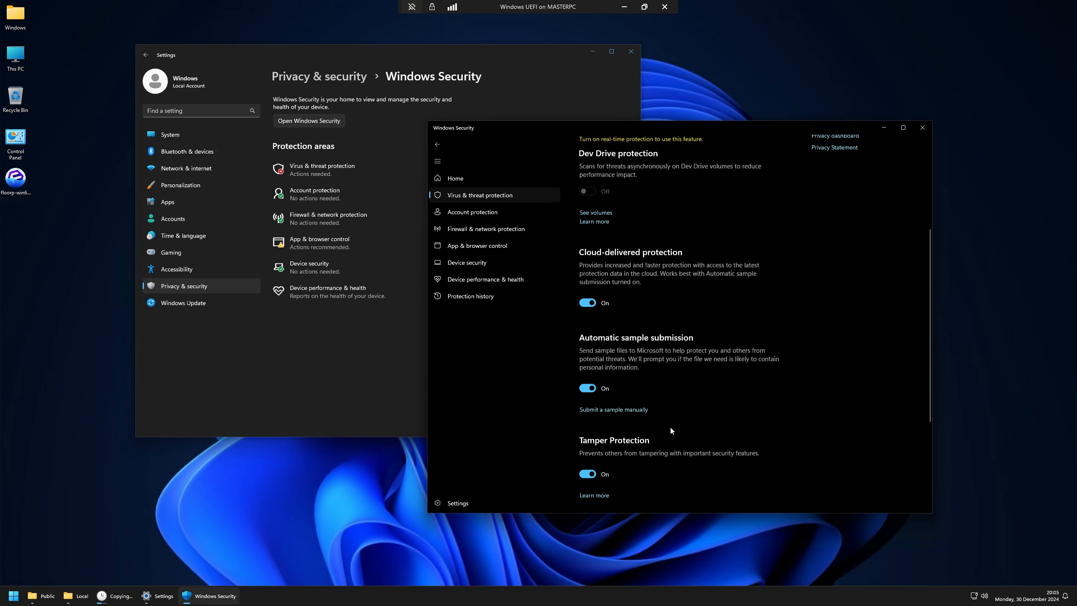
pyautogui.scroll(2, 607, 346)
pyautogui.click(587, 338)
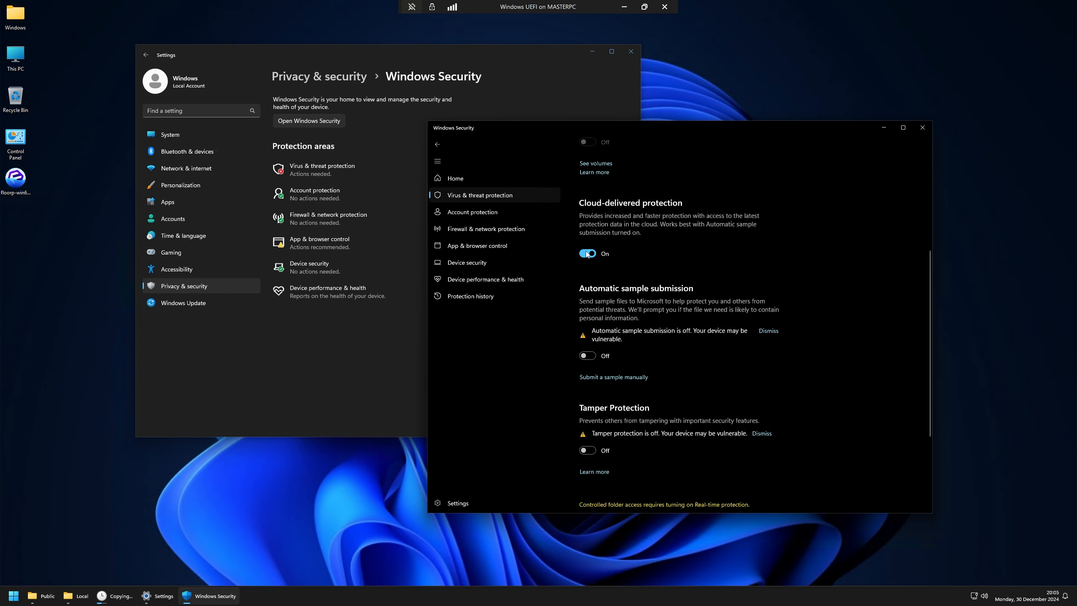
pyautogui.click(588, 253)
pyautogui.click(624, 7)
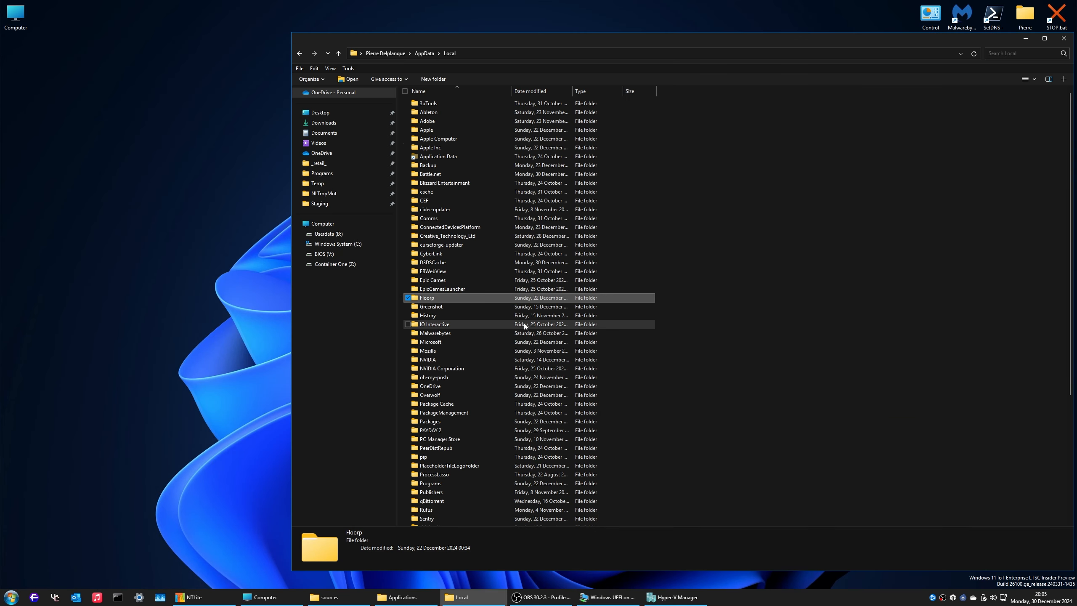
# Step: Launch the host's Windows Security app from Settings > Privacy & security and view Defender options
pyautogui.press('super')
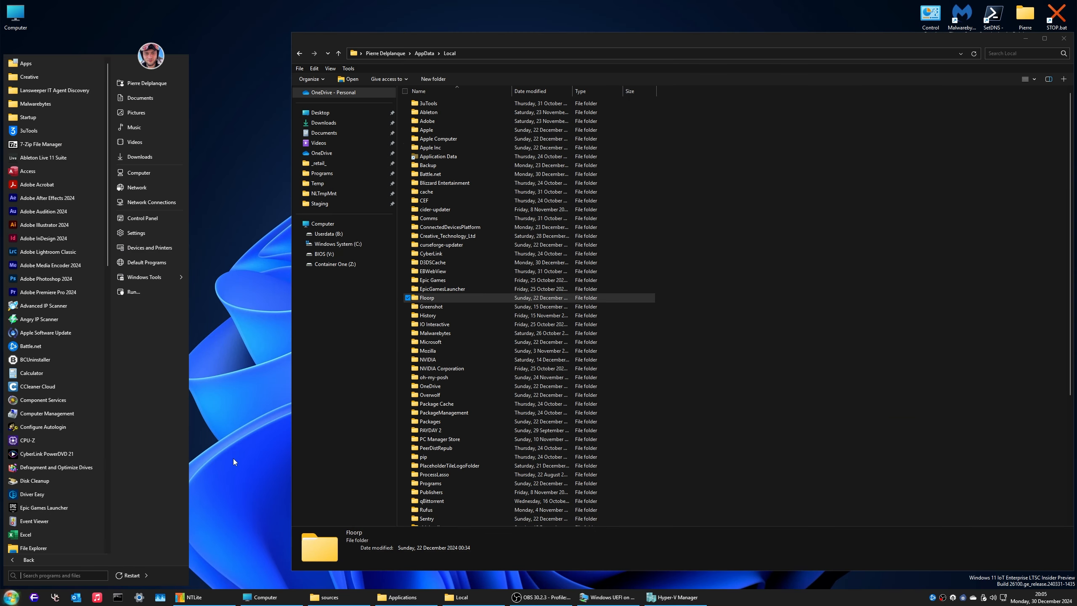
pyautogui.press('super+i')
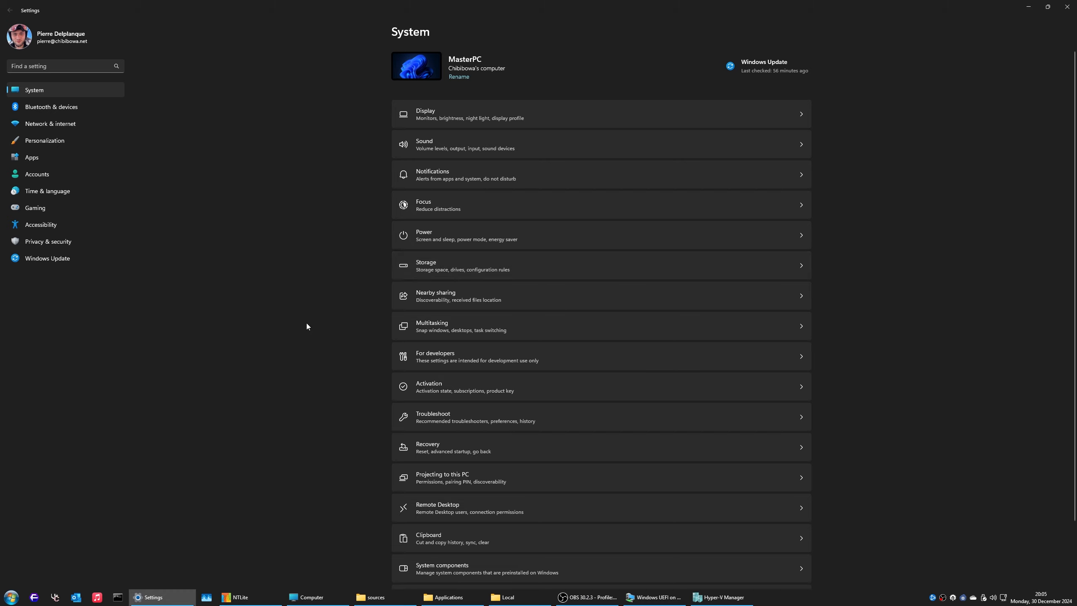
pyautogui.click(45, 238)
pyautogui.click(428, 86)
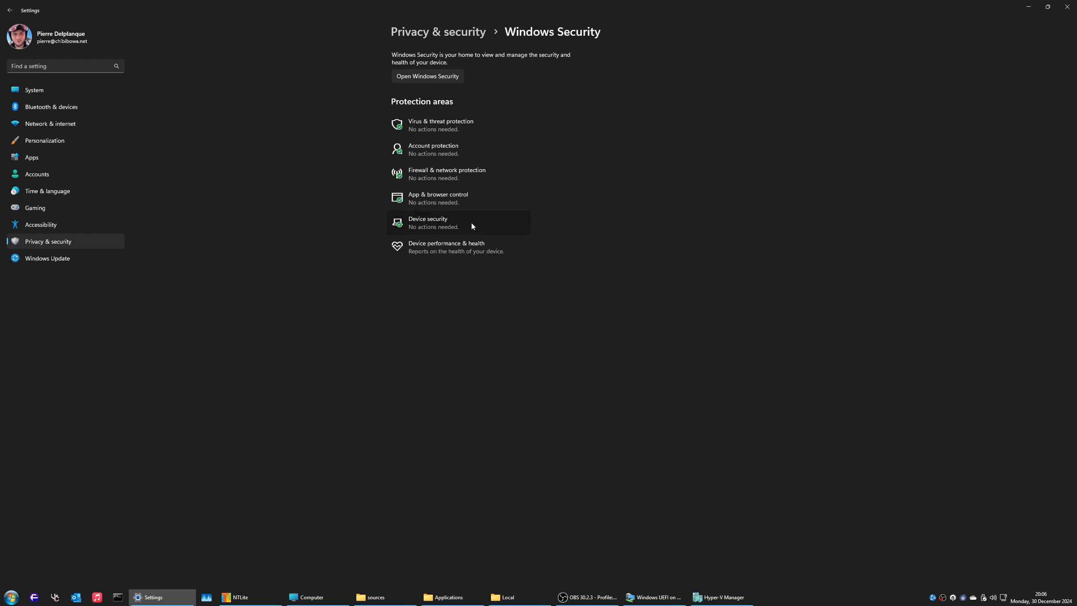
pyautogui.click(471, 222)
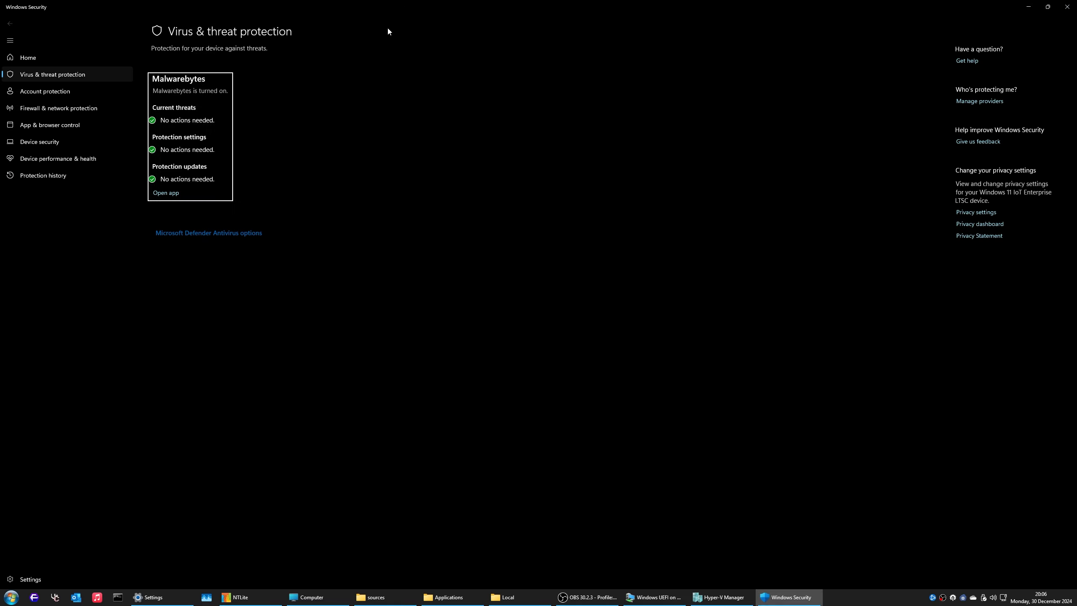
pyautogui.click(245, 241)
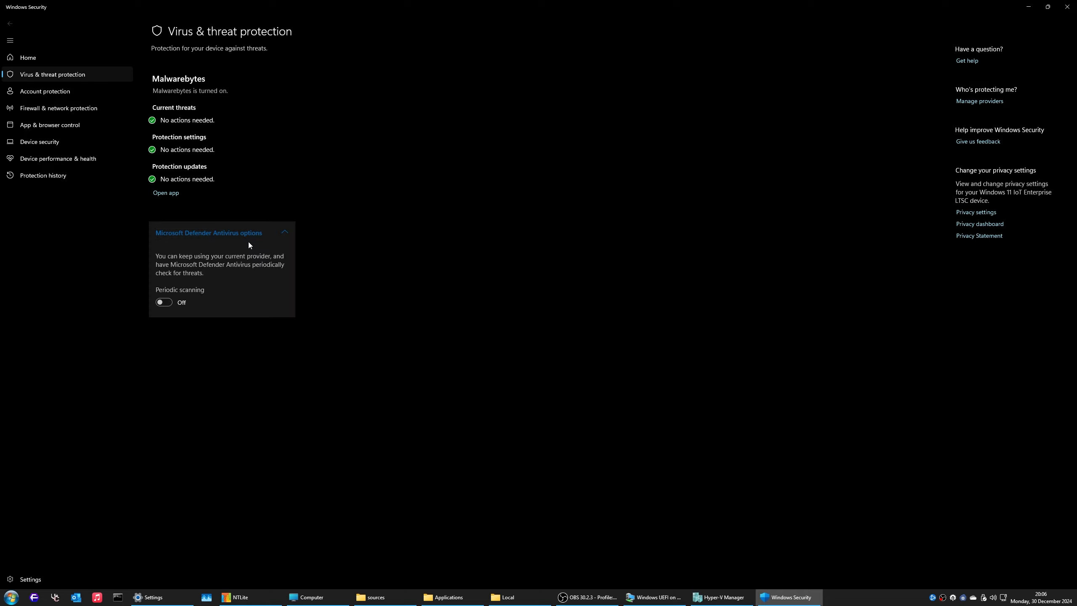
# Step: Review account protection, device health and device security, and dismiss the missing-TPM warning
pyautogui.click(48, 92)
pyautogui.click(53, 158)
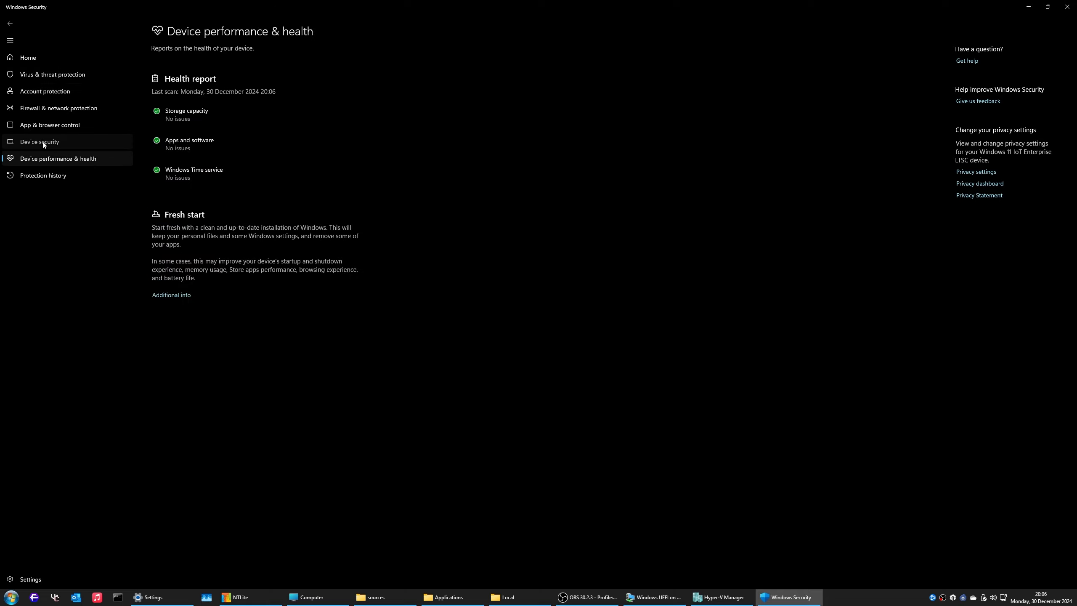
pyautogui.click(48, 142)
pyautogui.click(184, 122)
pyautogui.hotkey('alt', 'Left')
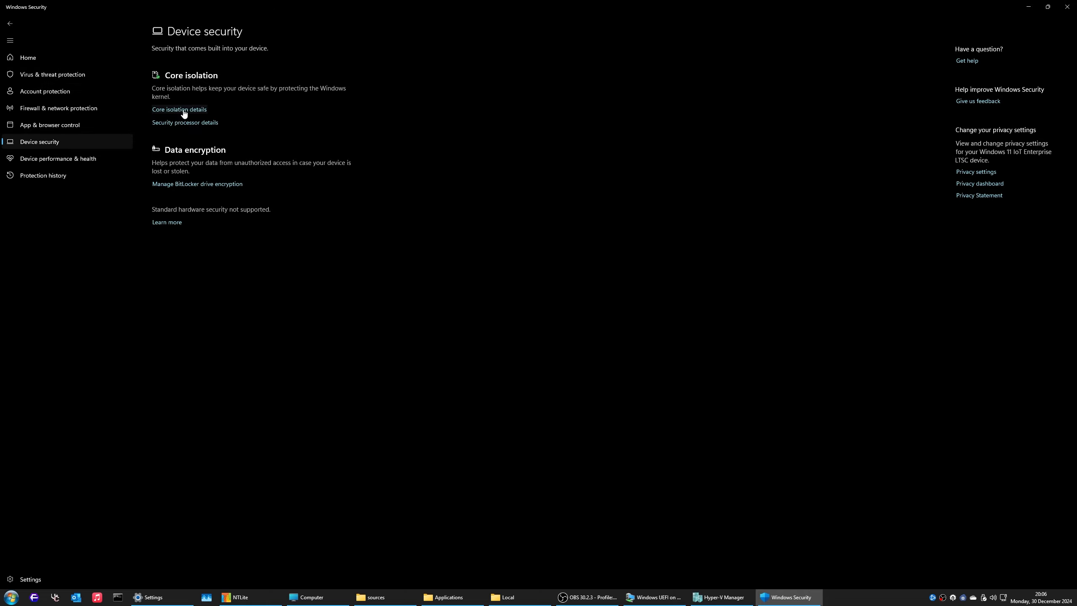
pyautogui.click(182, 109)
pyautogui.hotkey('alt', 'Left')
pyautogui.click(184, 123)
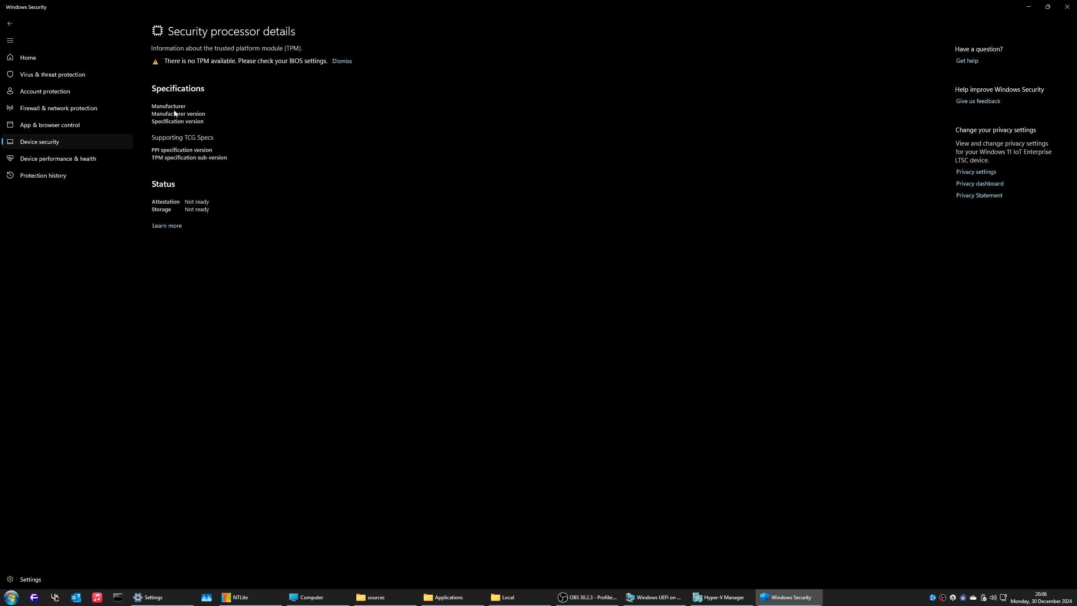
pyautogui.click(341, 61)
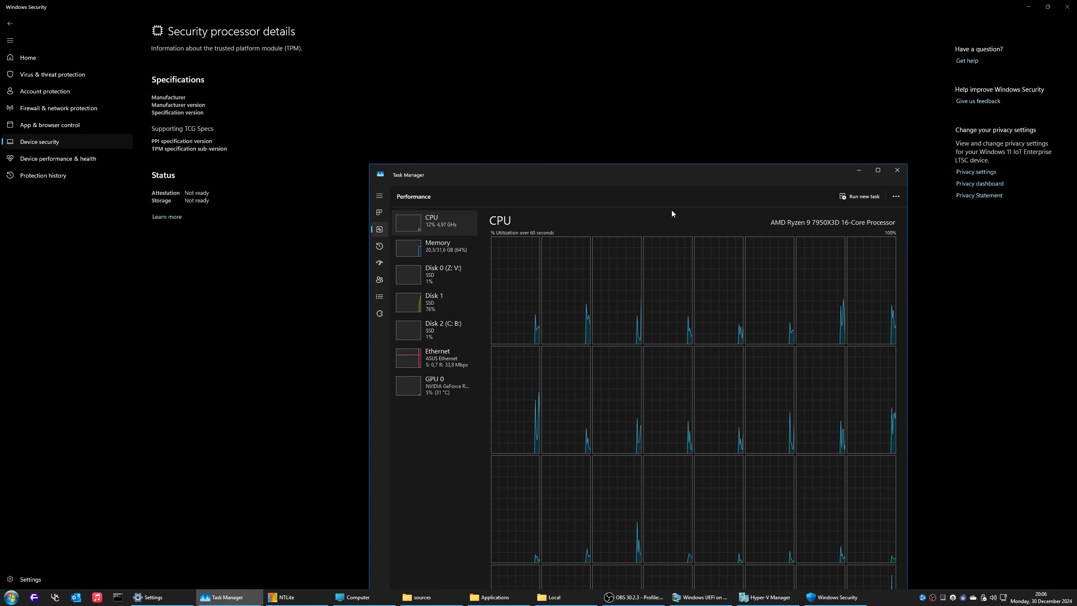
pyautogui.click(897, 170)
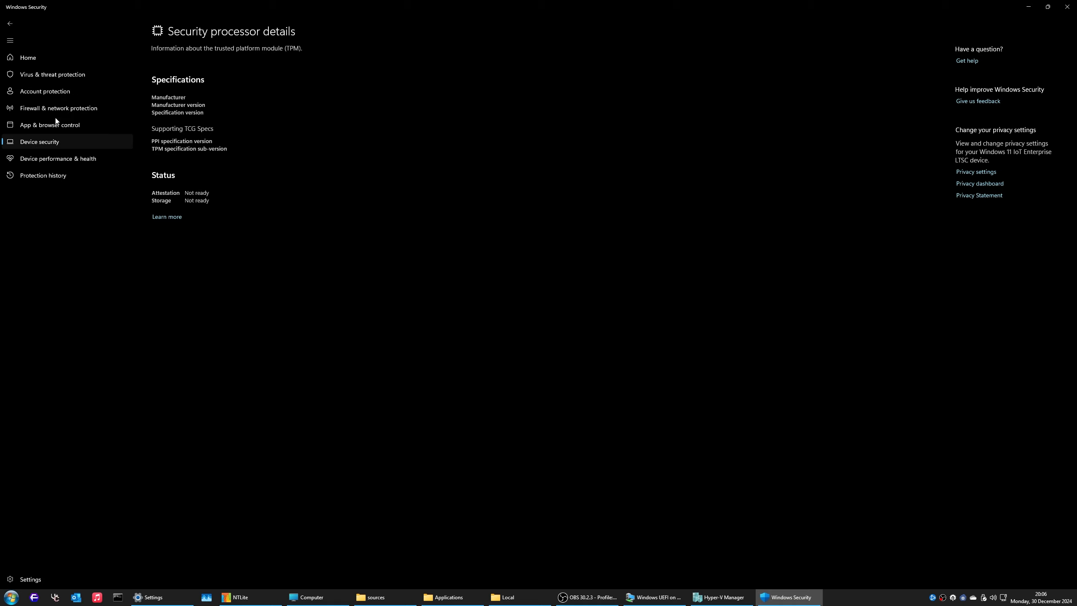
# Step: Review Smart App Control, reputation-based protection and exploit protection under App & browser control
pyautogui.click(66, 128)
pyautogui.click(190, 104)
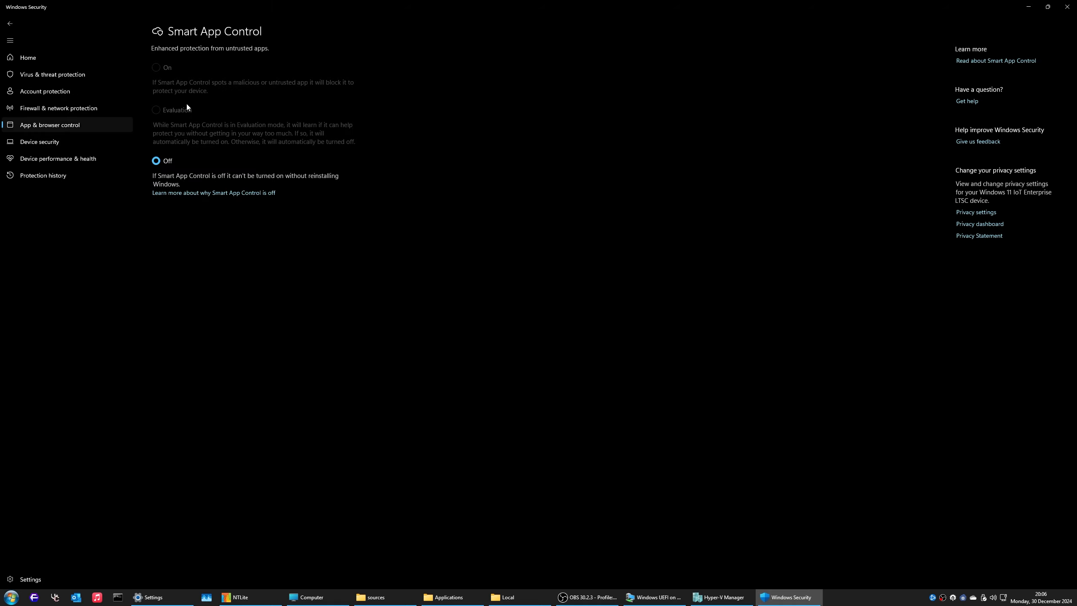
pyautogui.hotkey('alt', 'Left')
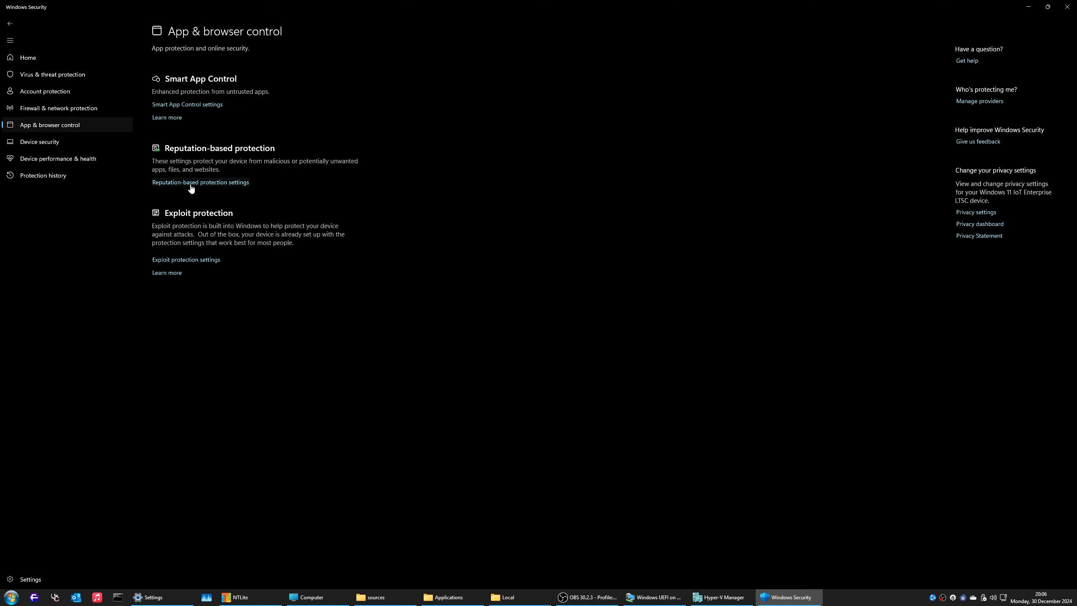
pyautogui.click(190, 183)
pyautogui.hotkey('alt', 'Left')
pyautogui.click(182, 260)
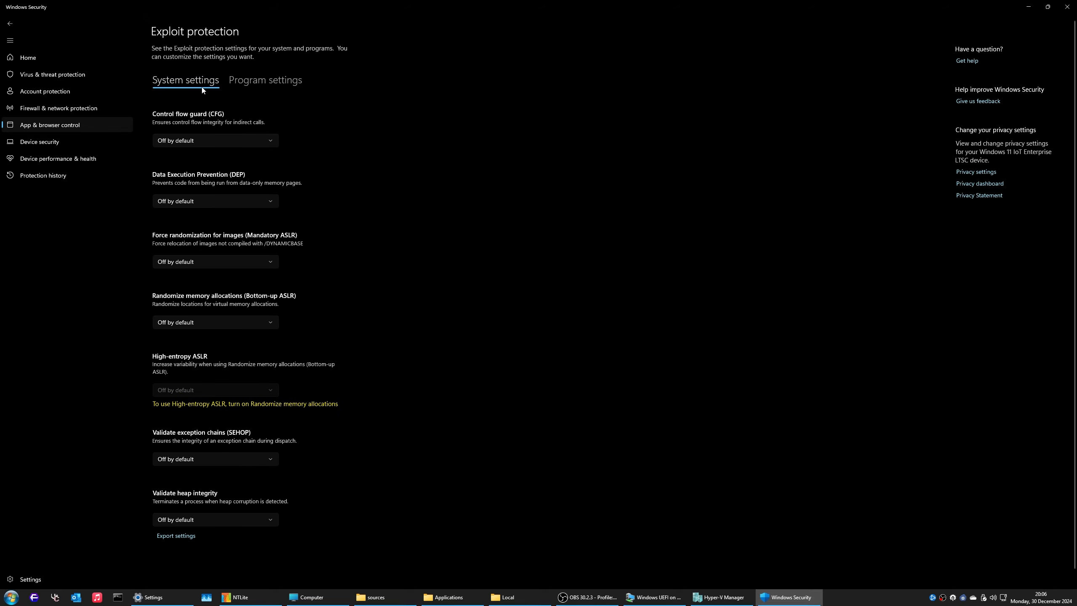
pyautogui.click(54, 58)
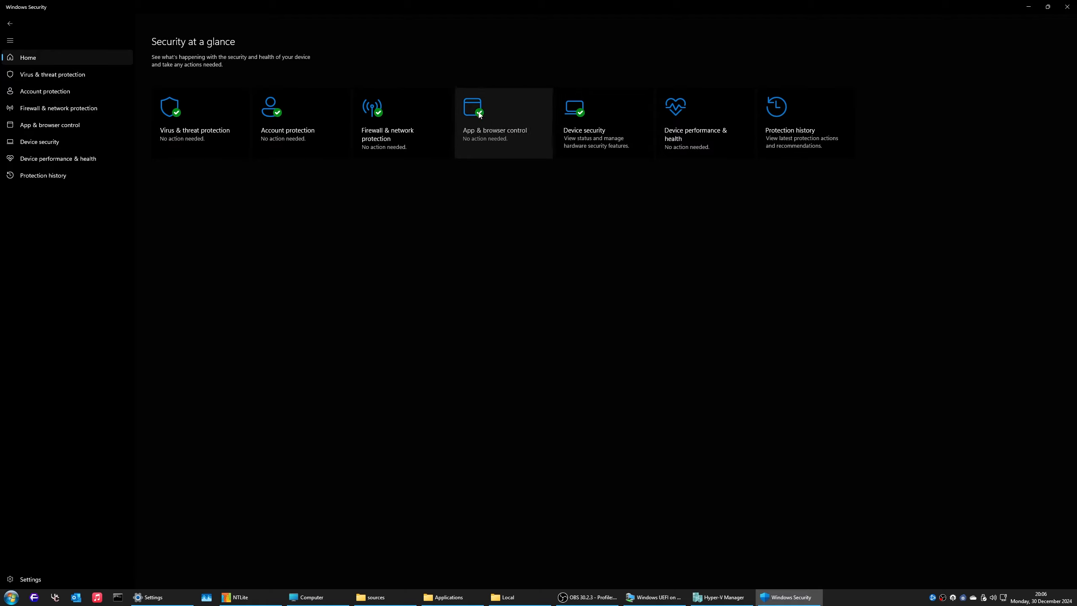
# Step: Check the Microsoft Defender Antivirus options, then close Windows Security and return to System settings
pyautogui.click(230, 125)
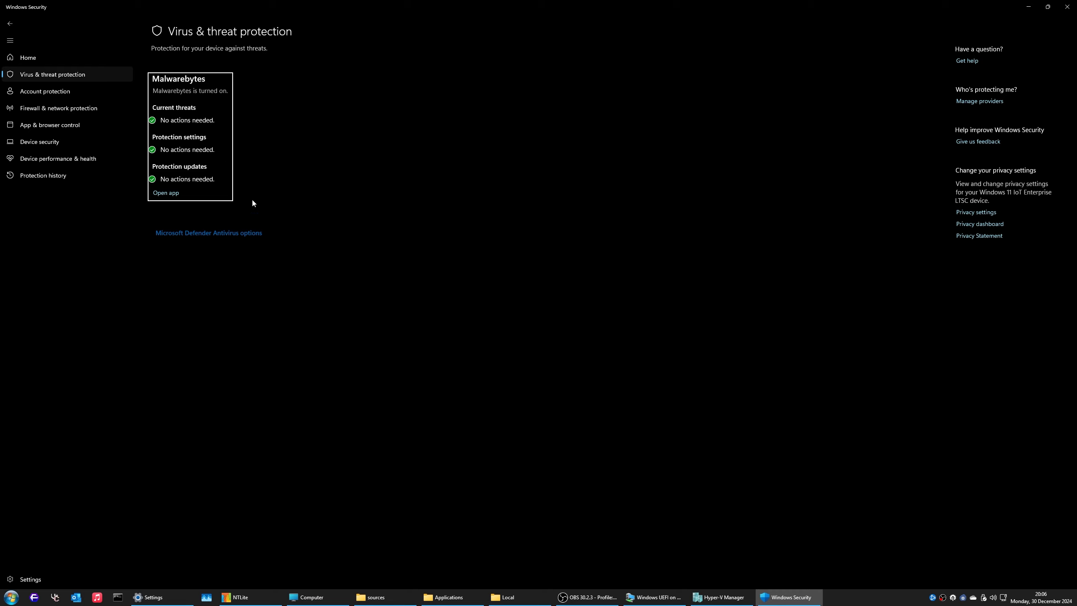
pyautogui.click(285, 234)
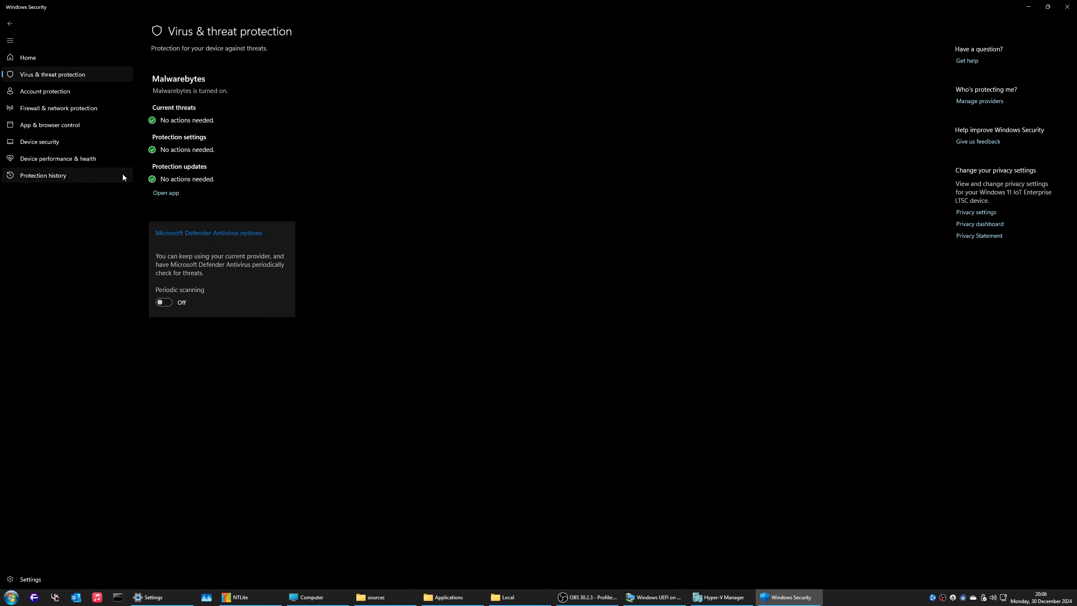
pyautogui.click(285, 233)
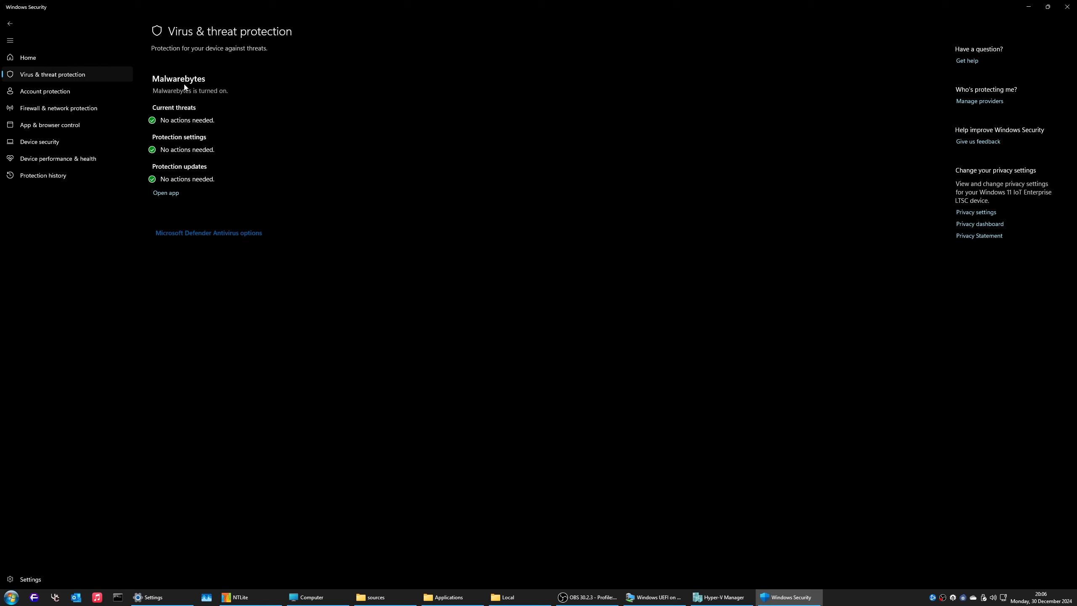
pyautogui.click(1067, 7)
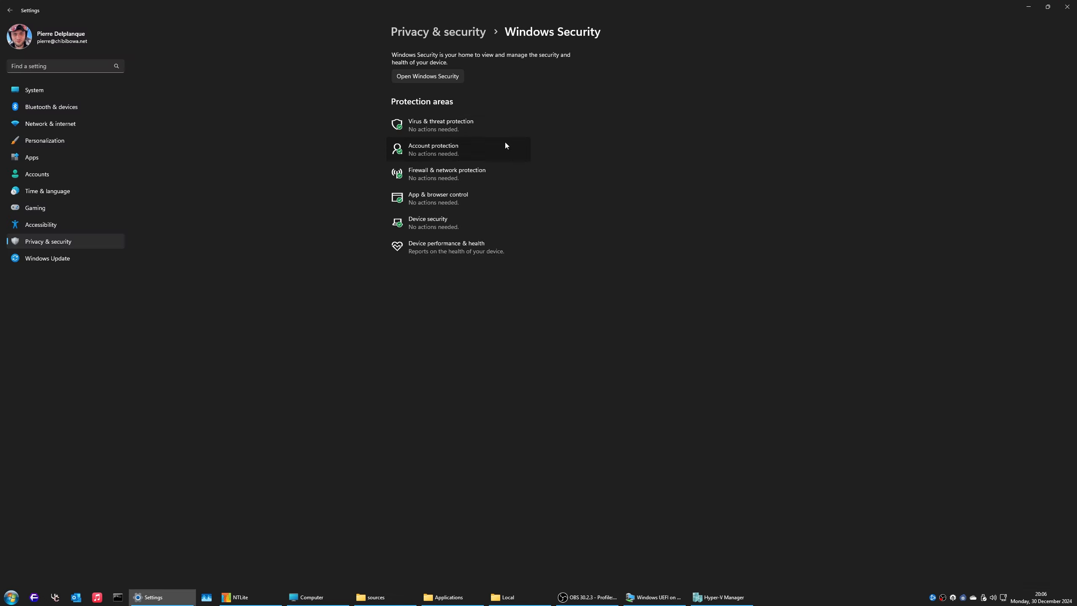
pyautogui.click(54, 89)
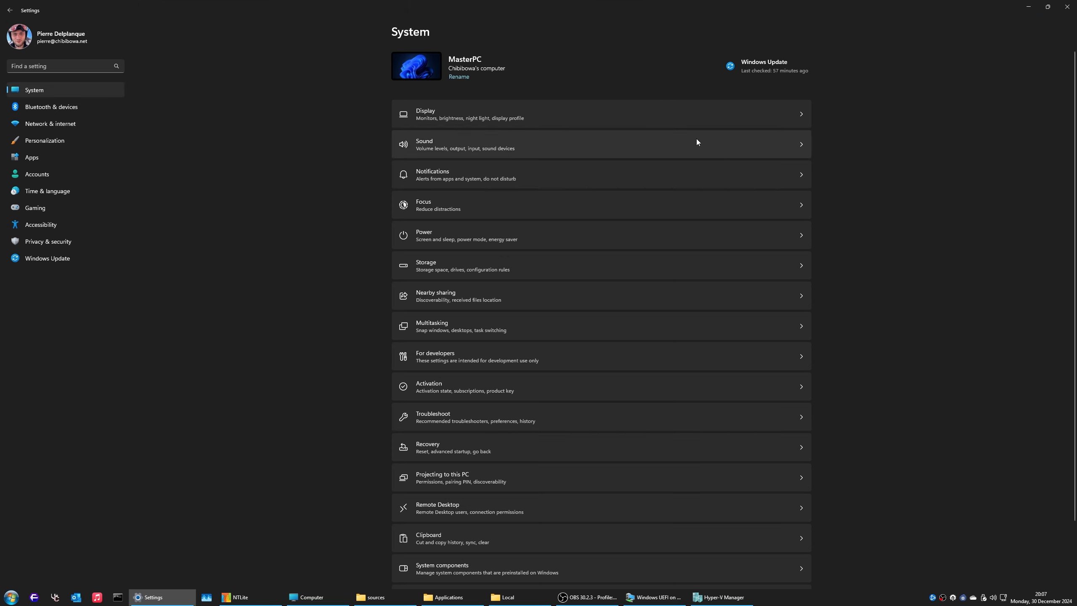
# Step: Check the copy progress and For developers options, then show the VM Settings' System page
pyautogui.click(655, 597)
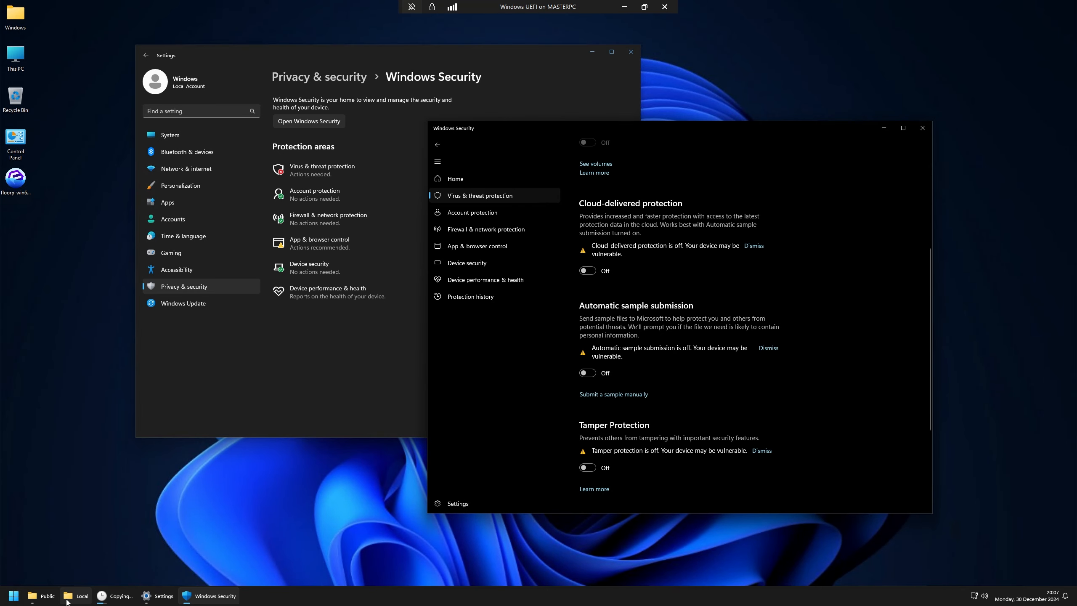
pyautogui.click(115, 597)
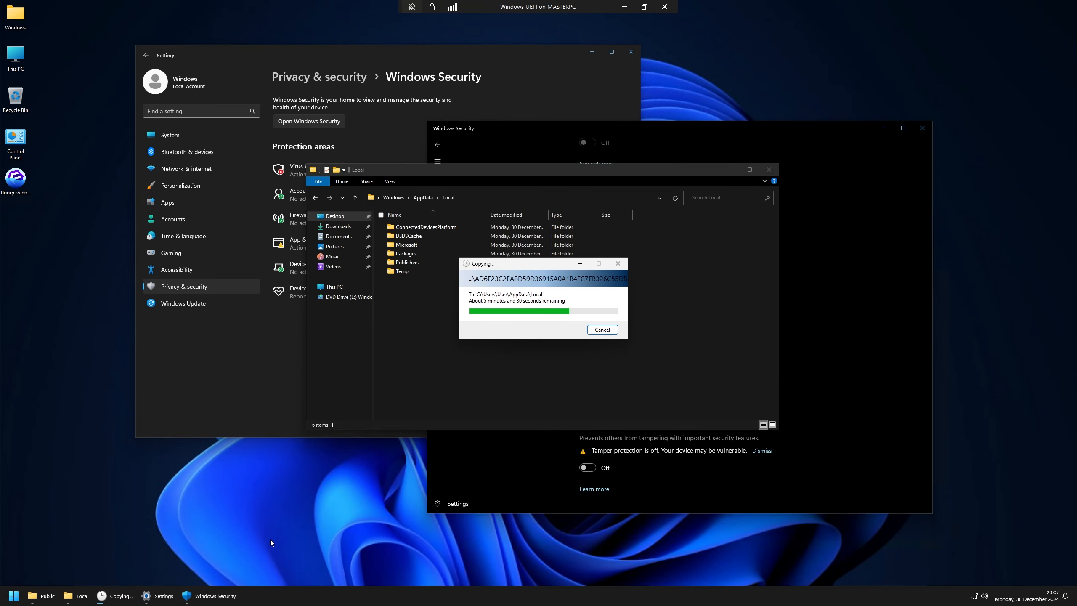
pyautogui.click(623, 6)
pyautogui.click(544, 357)
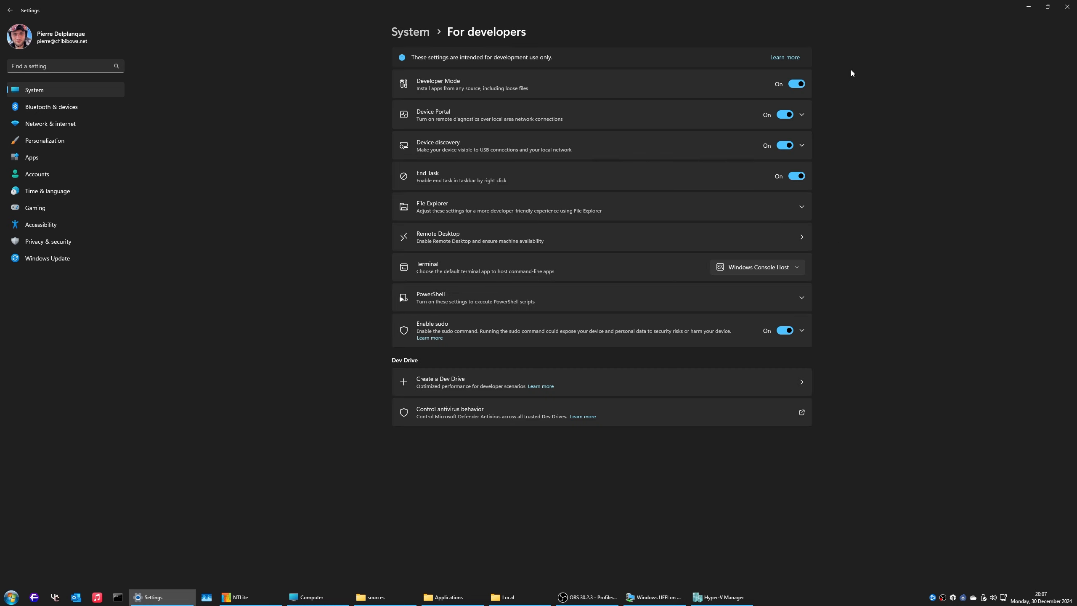
pyautogui.click(731, 205)
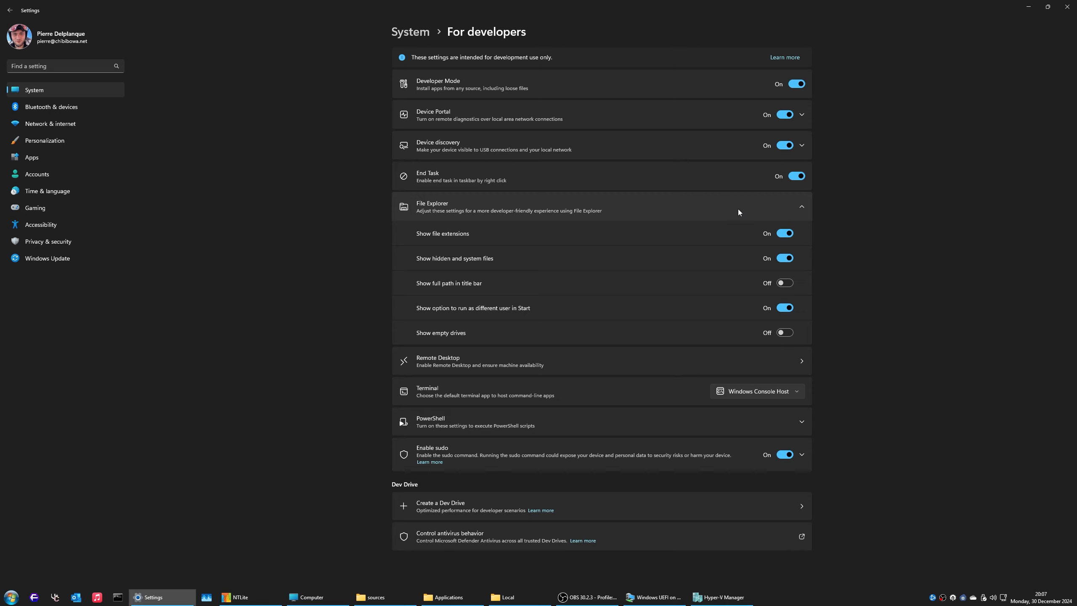
pyautogui.click(738, 209)
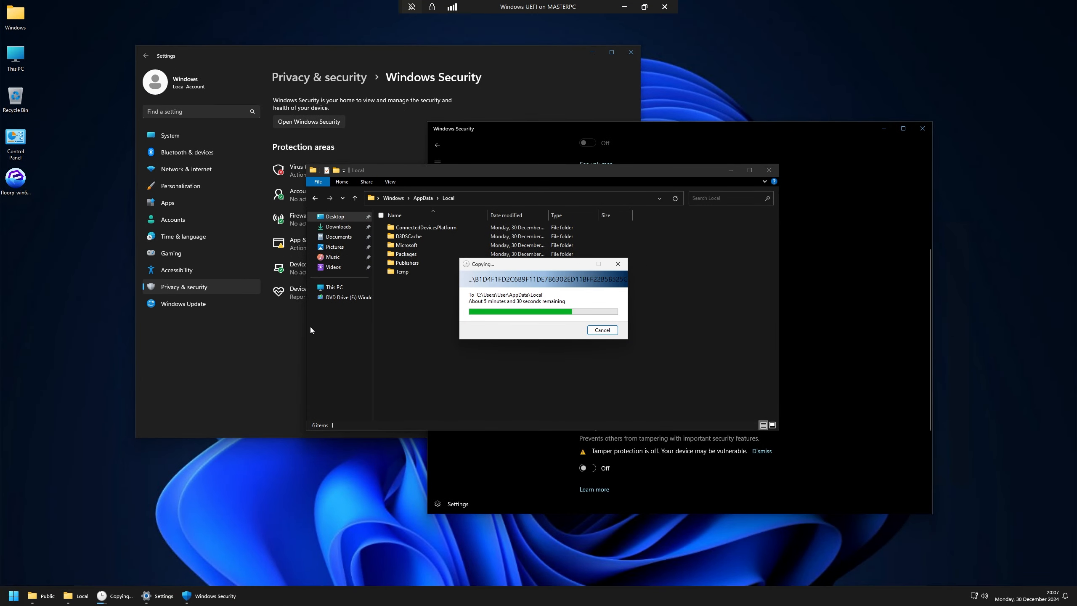
pyautogui.click(244, 282)
pyautogui.click(181, 135)
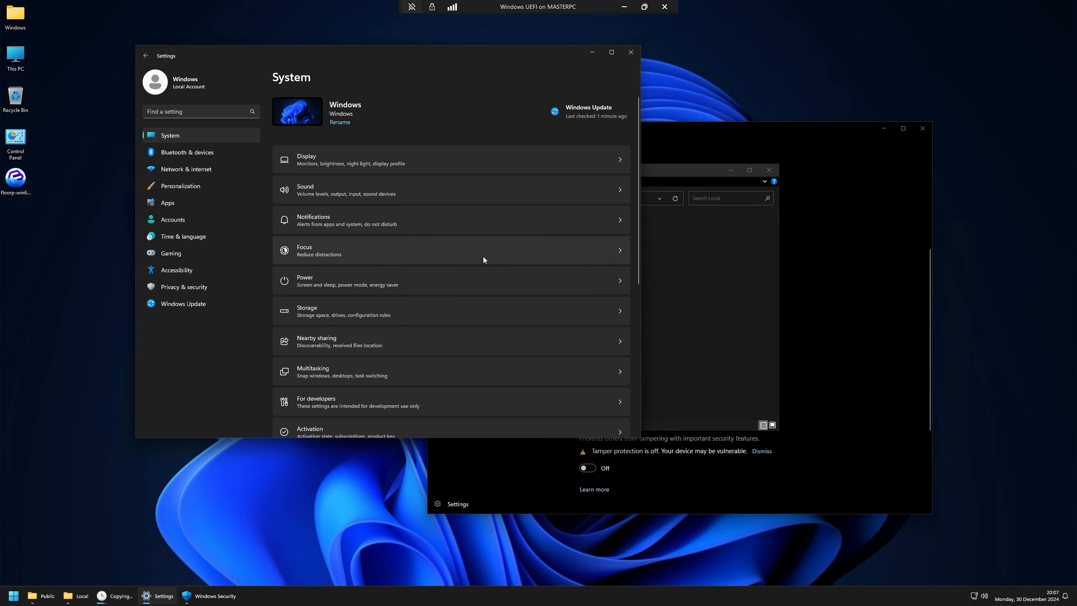
# Step: Rename the This PC desktop icon to 'Computer'
pyautogui.scroll(-2, 421, 189)
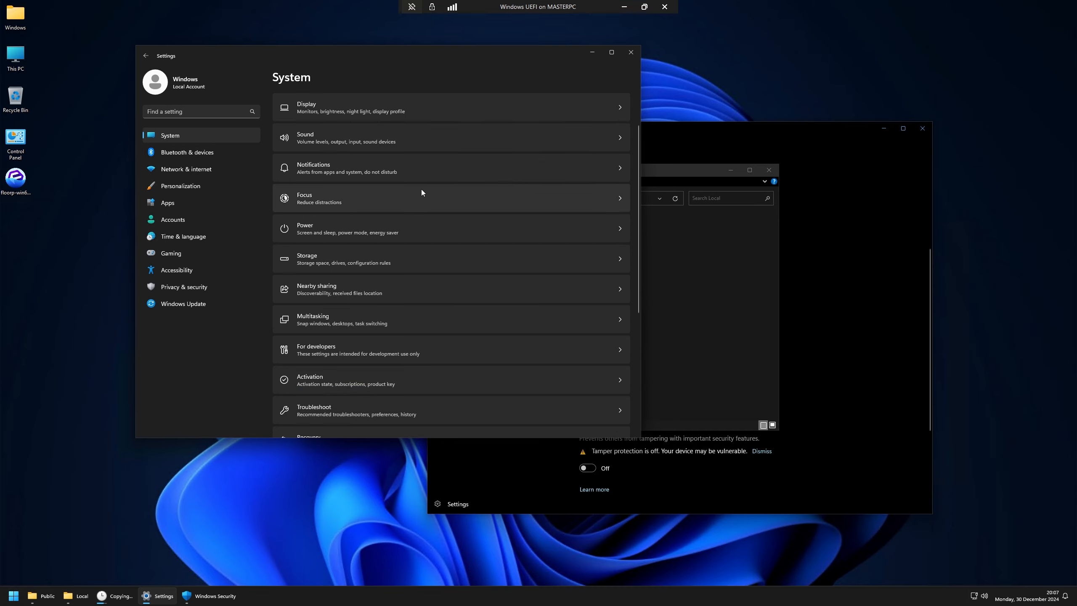
pyautogui.rightClick(16, 60)
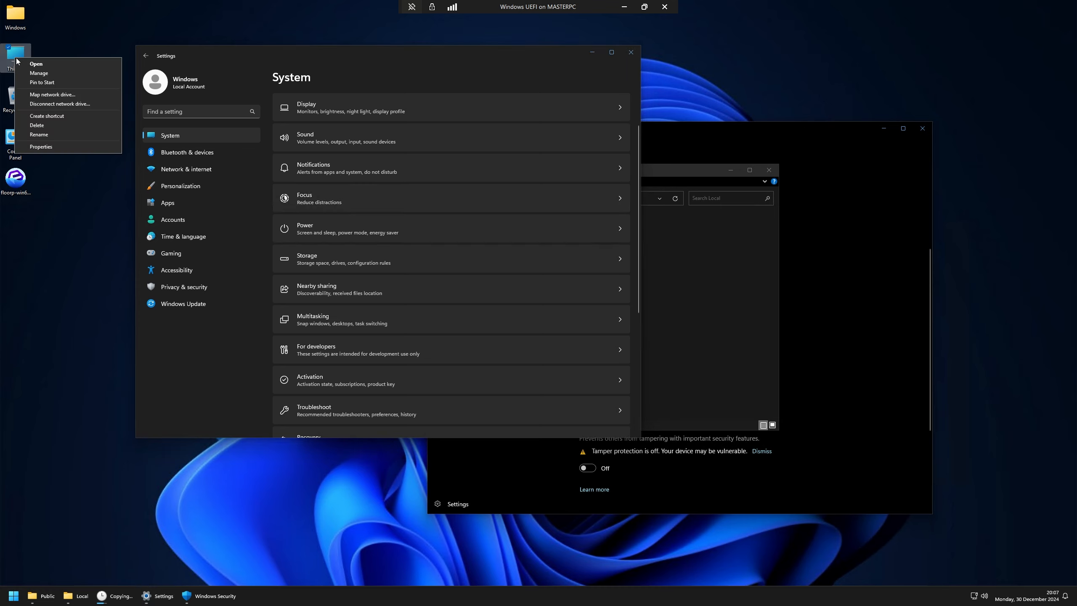
pyautogui.click(39, 134)
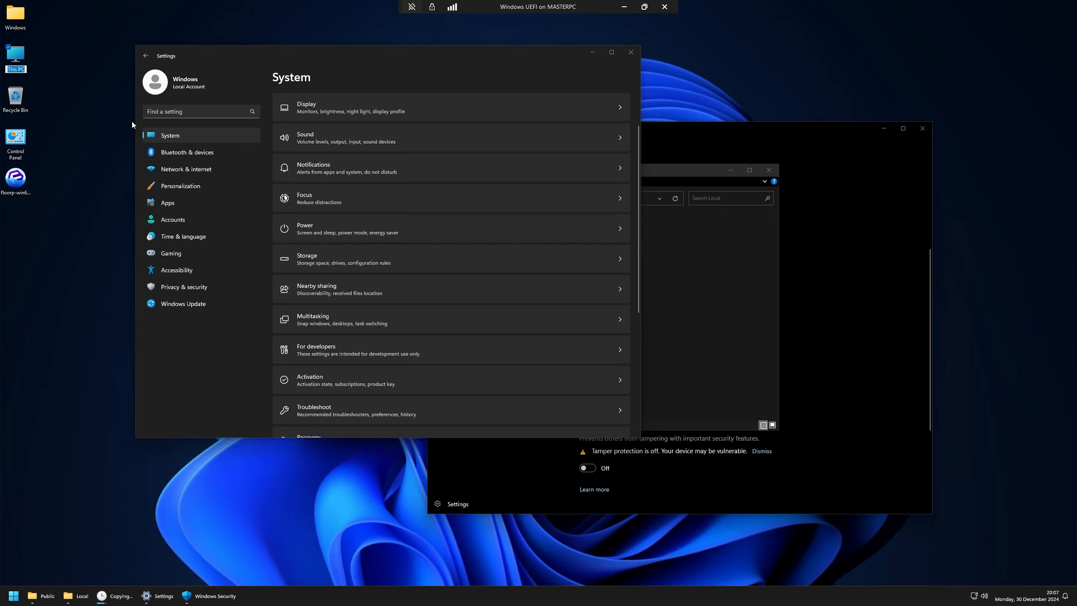
pyautogui.write('Computer')
pyautogui.press('Return')
# Step: Open System Properties from the Computer icon and reach the visual effects Performance Options
pyautogui.rightClick(23, 60)
pyautogui.click(69, 149)
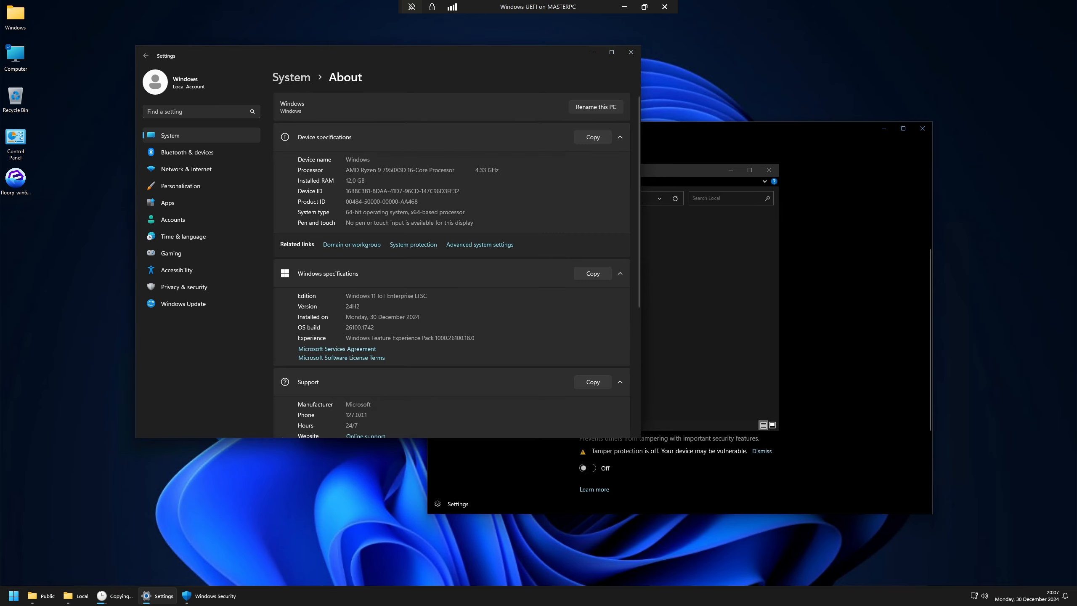
pyautogui.click(479, 245)
pyautogui.click(136, 43)
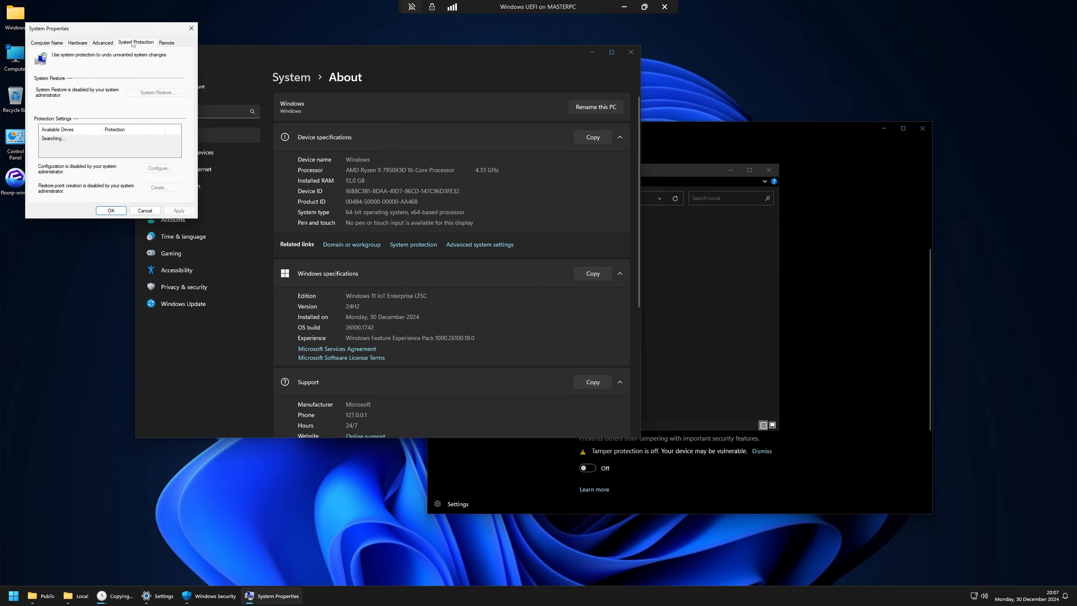
pyautogui.click(46, 43)
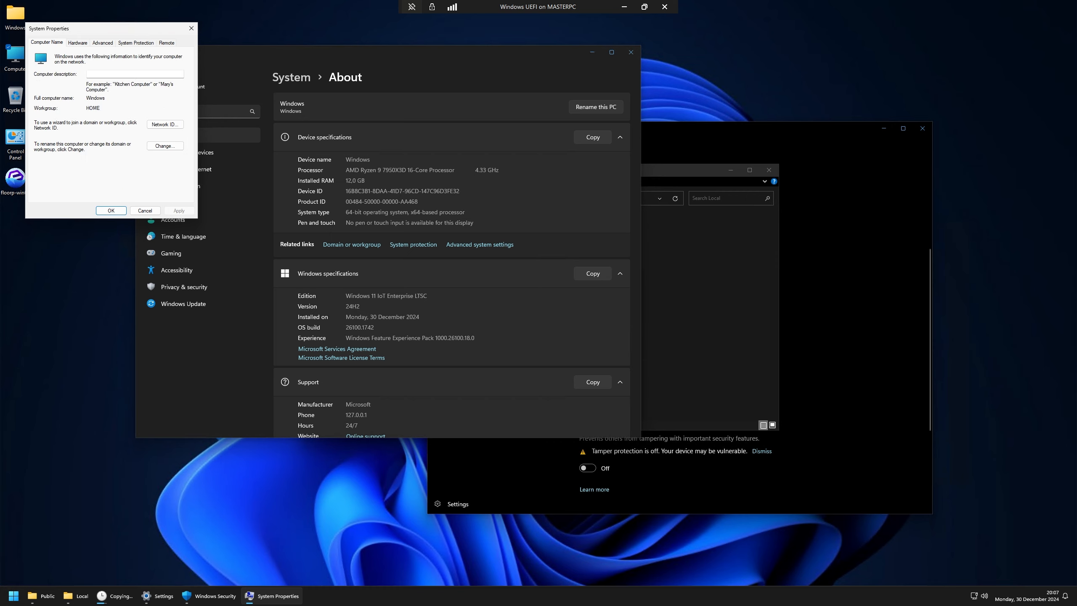
pyautogui.click(101, 43)
pyautogui.click(184, 89)
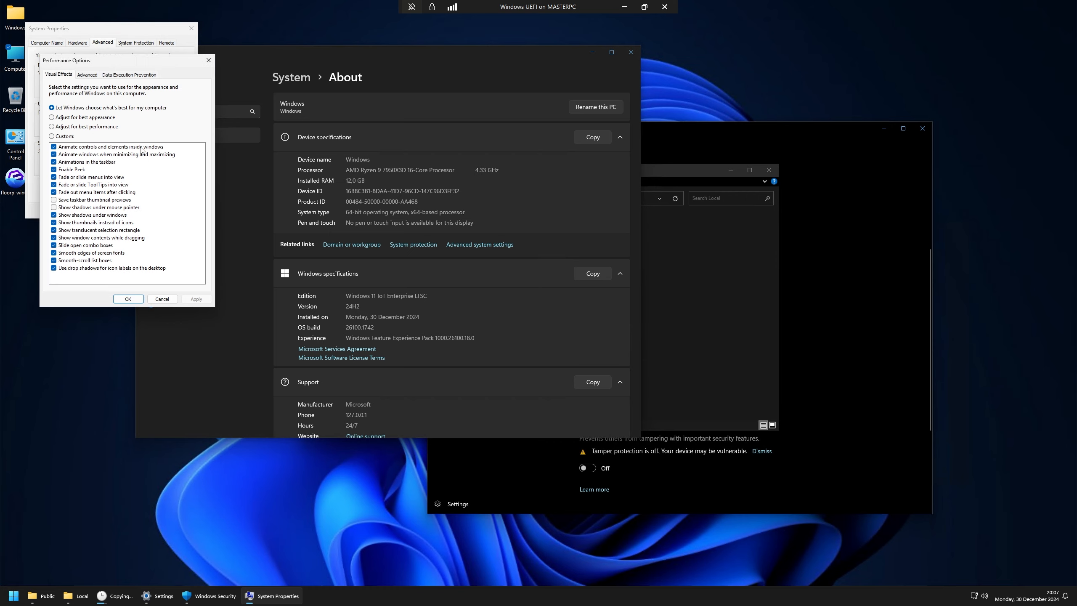
# Step: Use best performance, keeping font smoothing, thumbnails, taskbar previews, translucent selection and smooth scrolling
pyautogui.click(53, 127)
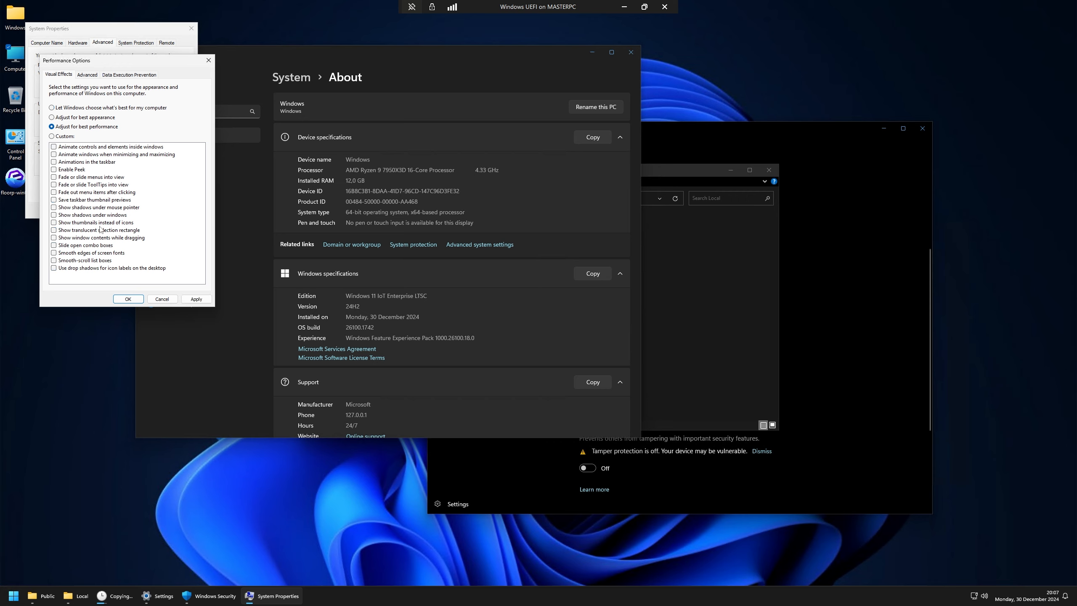
pyautogui.click(54, 261)
pyautogui.click(54, 260)
pyautogui.click(54, 254)
pyautogui.click(55, 238)
pyautogui.click(54, 231)
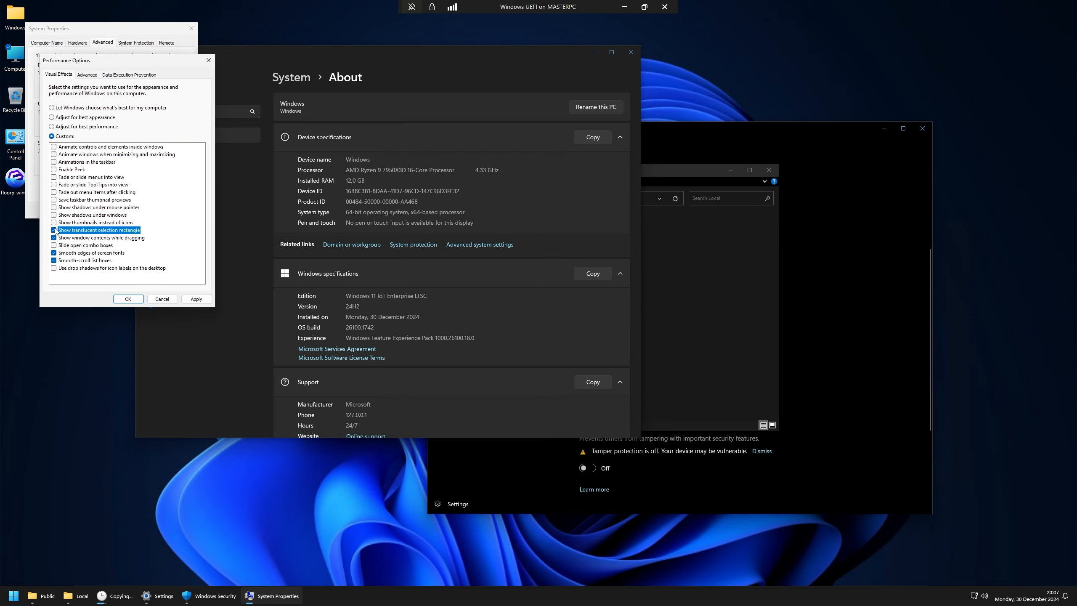
pyautogui.click(54, 223)
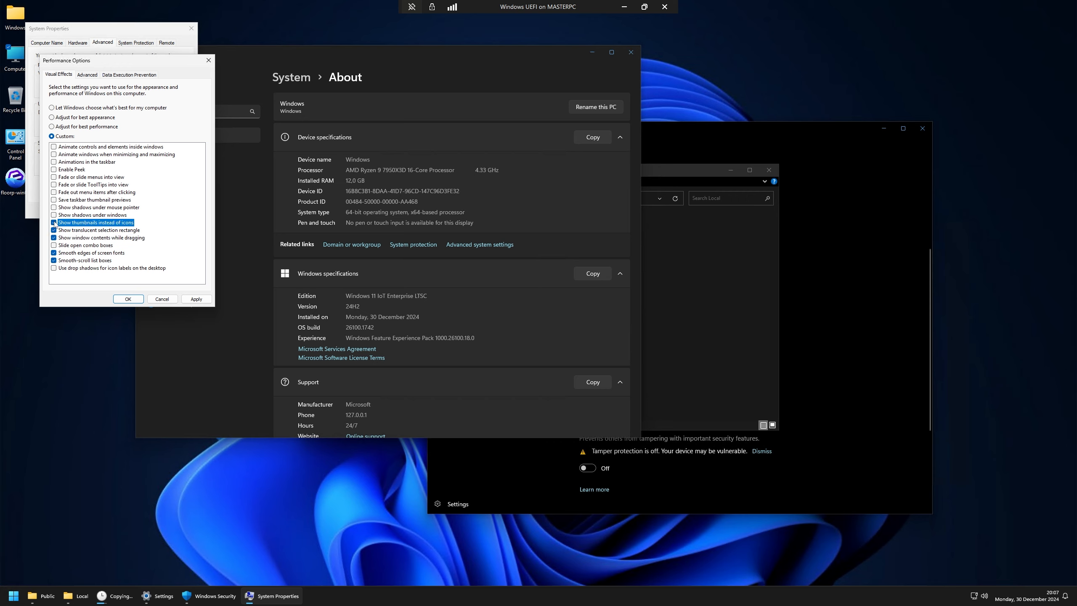
pyautogui.click(54, 200)
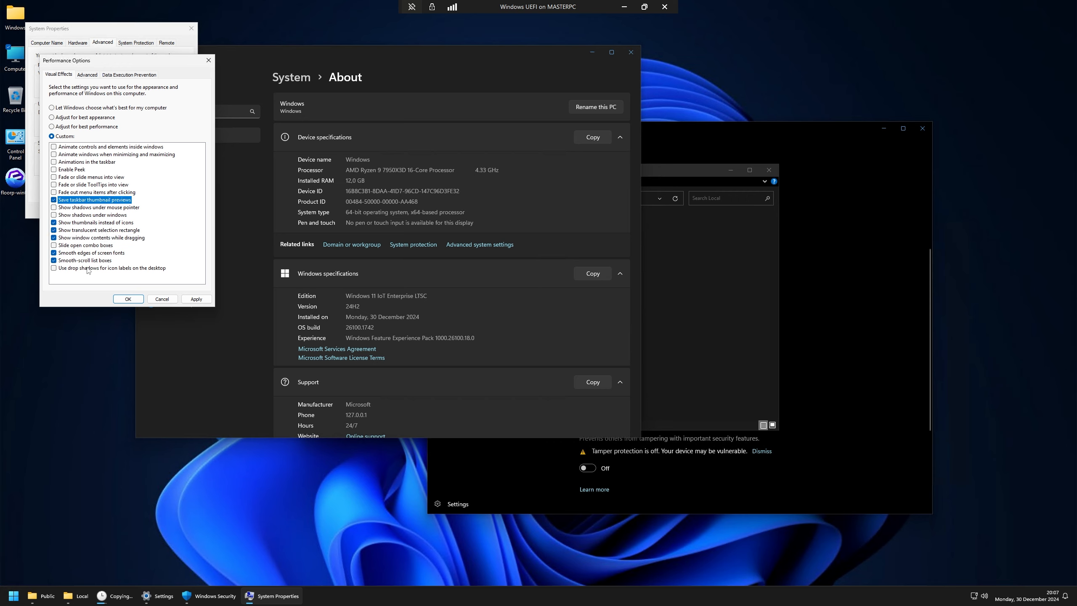
pyautogui.click(53, 238)
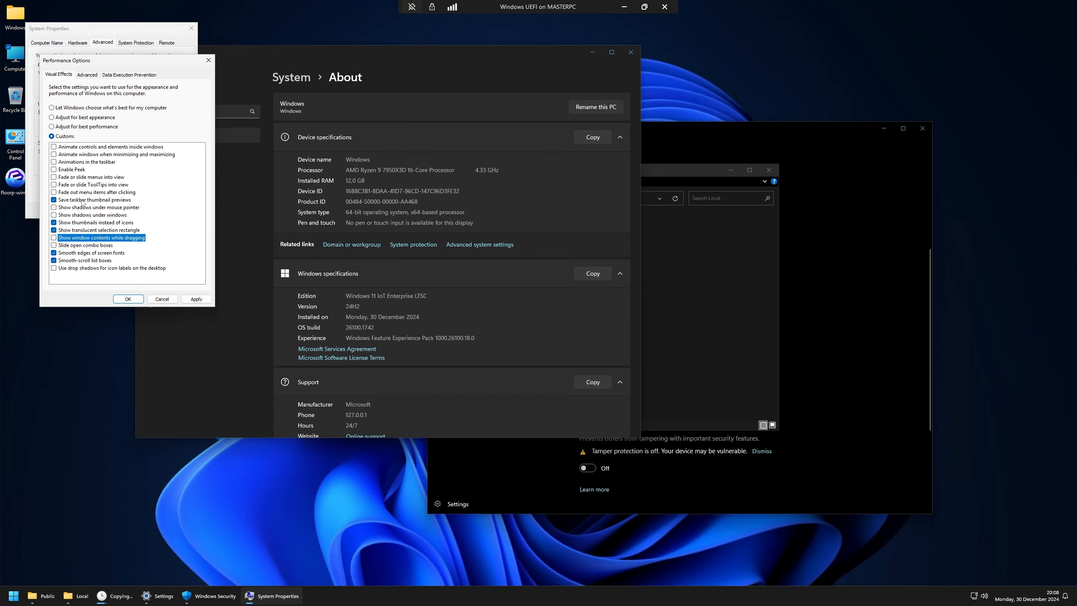
pyautogui.click(127, 299)
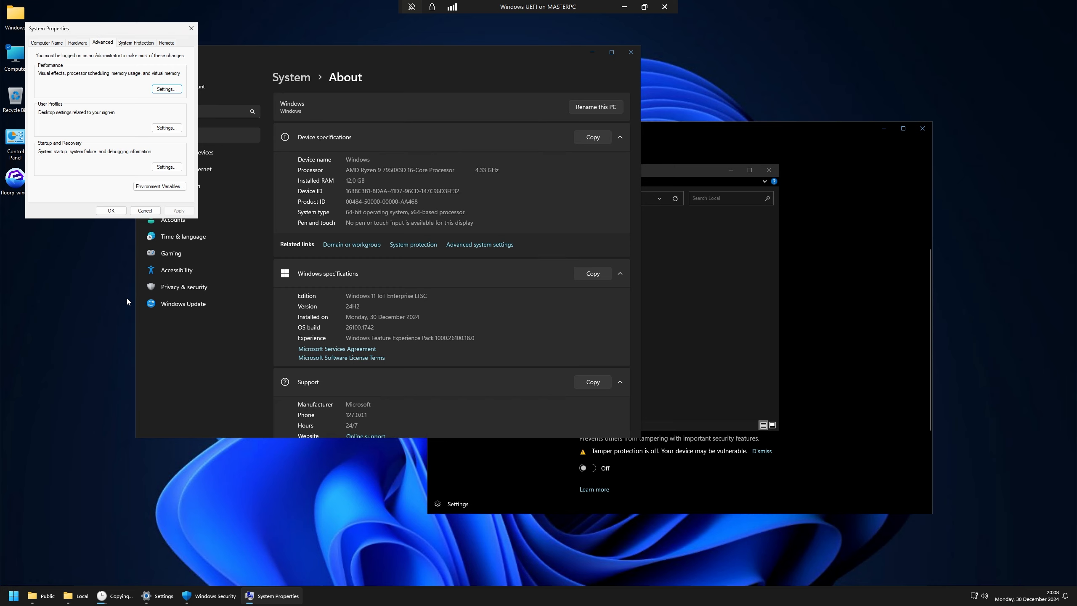
# Step: Close System Properties keeping the changes
pyautogui.moveTo(107, 24); pyautogui.dragTo(345, 253)
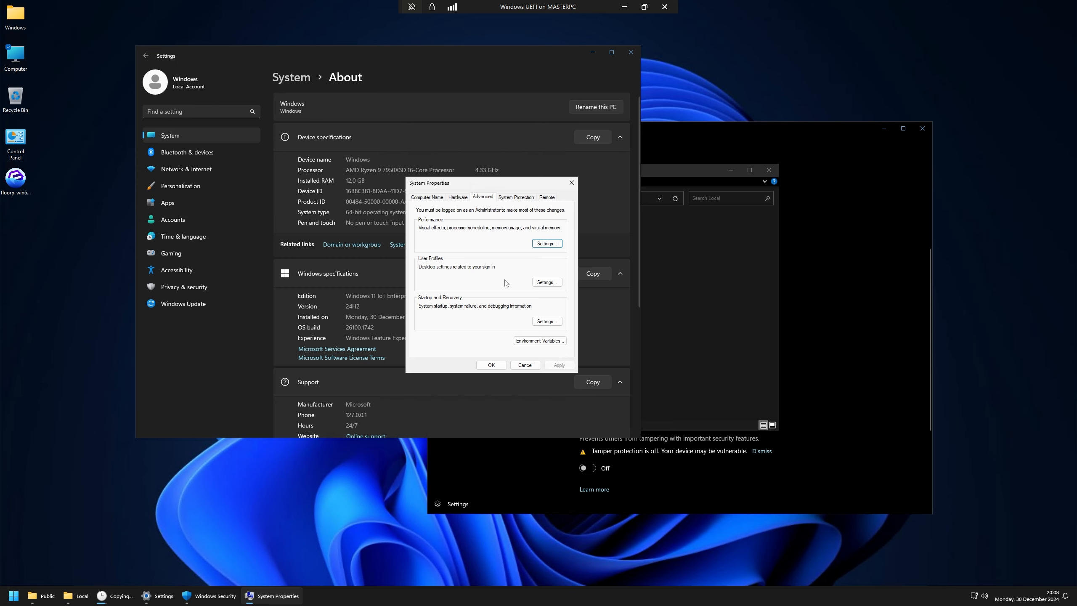
pyautogui.click(491, 365)
pyautogui.moveTo(331, 53); pyautogui.dragTo(424, 76)
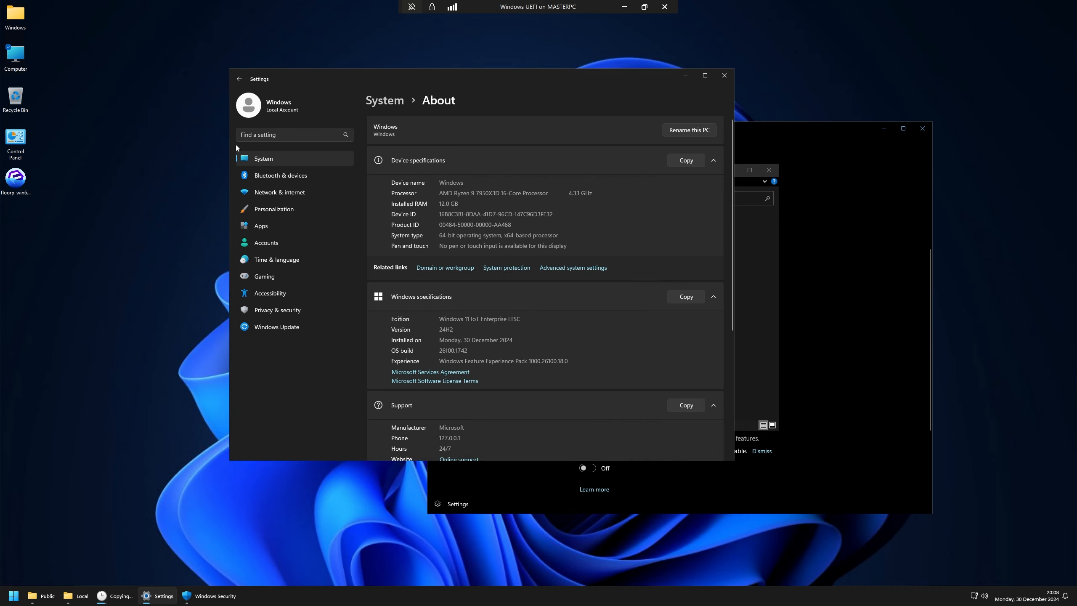
# Step: Remove Floorp Private Browsing from the Start menu's recommendations
pyautogui.click(18, 599)
pyautogui.click(14, 596)
pyautogui.click(14, 596)
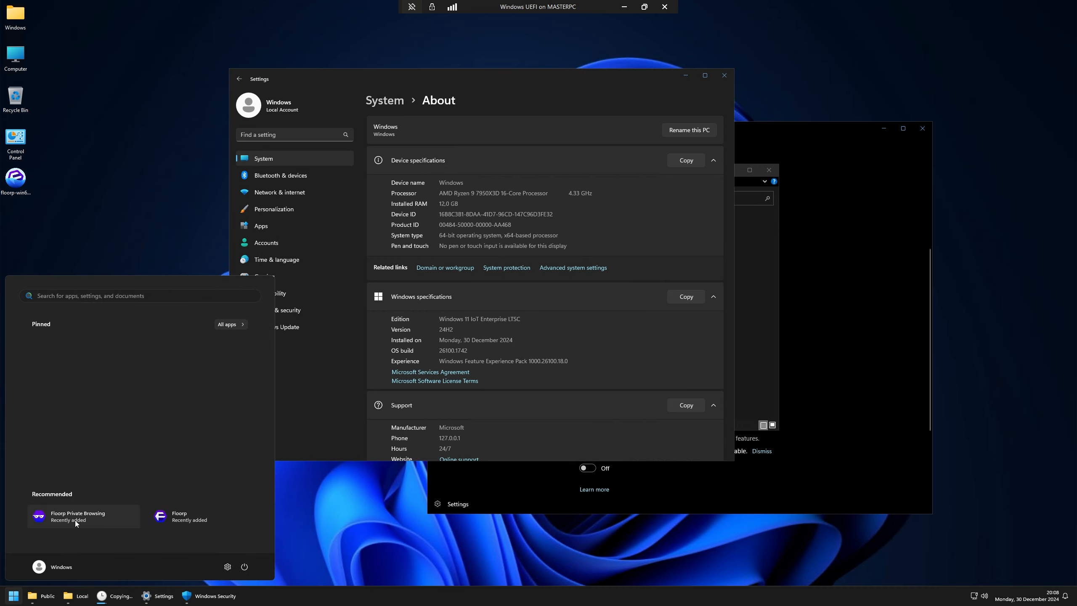
pyautogui.rightClick(115, 512)
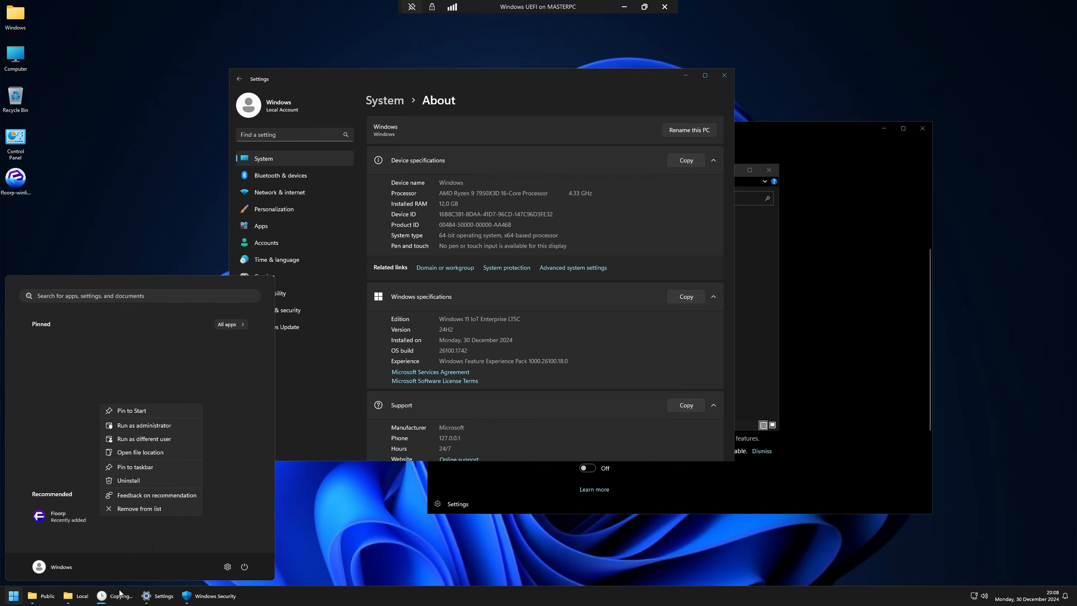
pyautogui.click(115, 594)
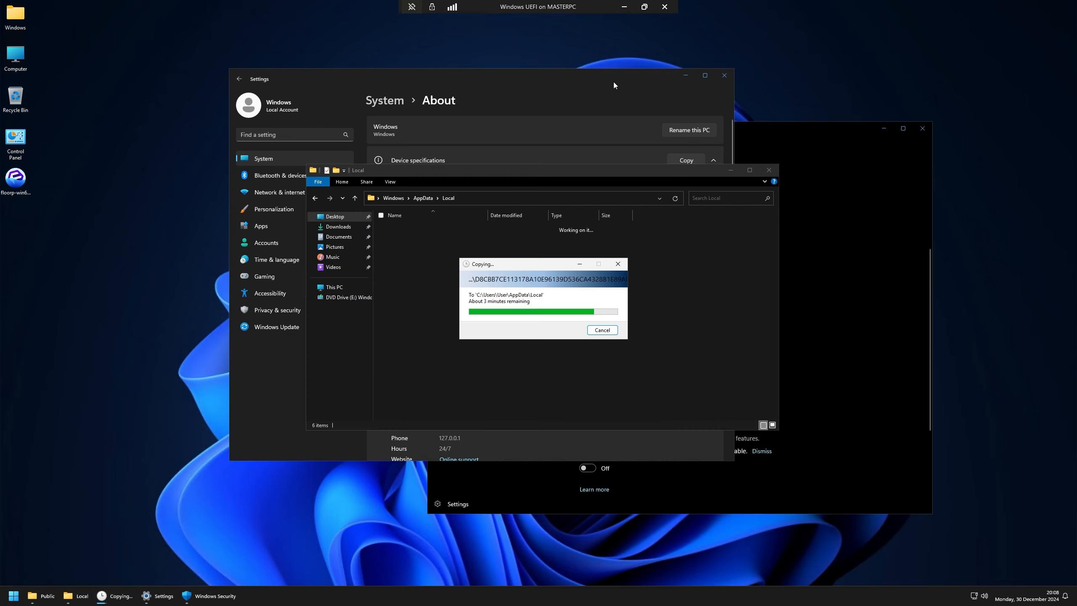
# Step: Rename the PC to VideoOfNTLite, postponing the required restart
pyautogui.click(535, 116)
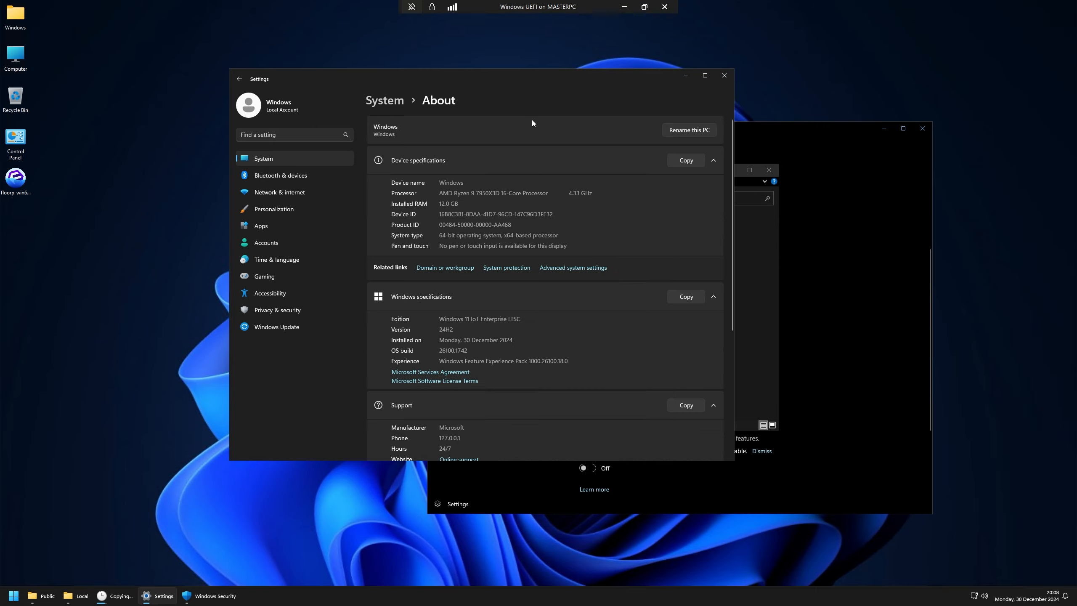
pyautogui.scroll(-5, 496, 216)
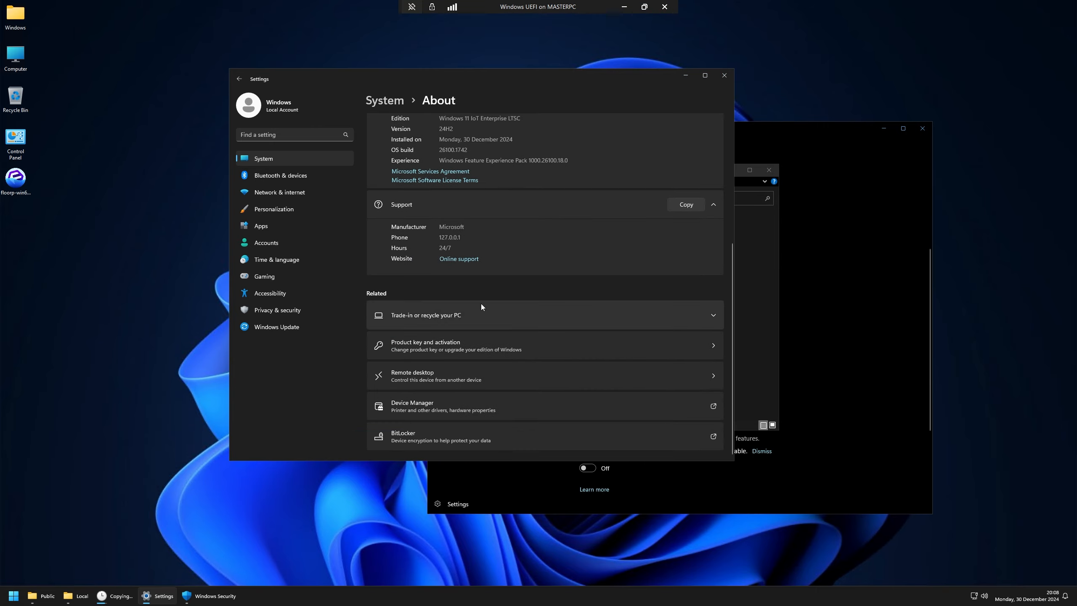
pyautogui.scroll(5, 481, 297)
pyautogui.click(383, 99)
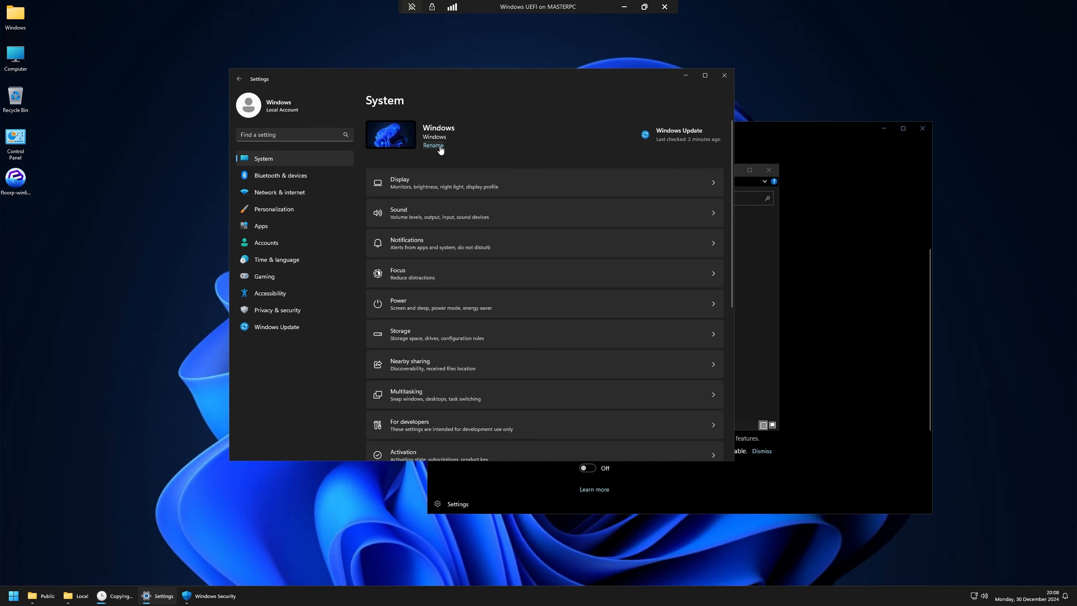
pyautogui.click(433, 145)
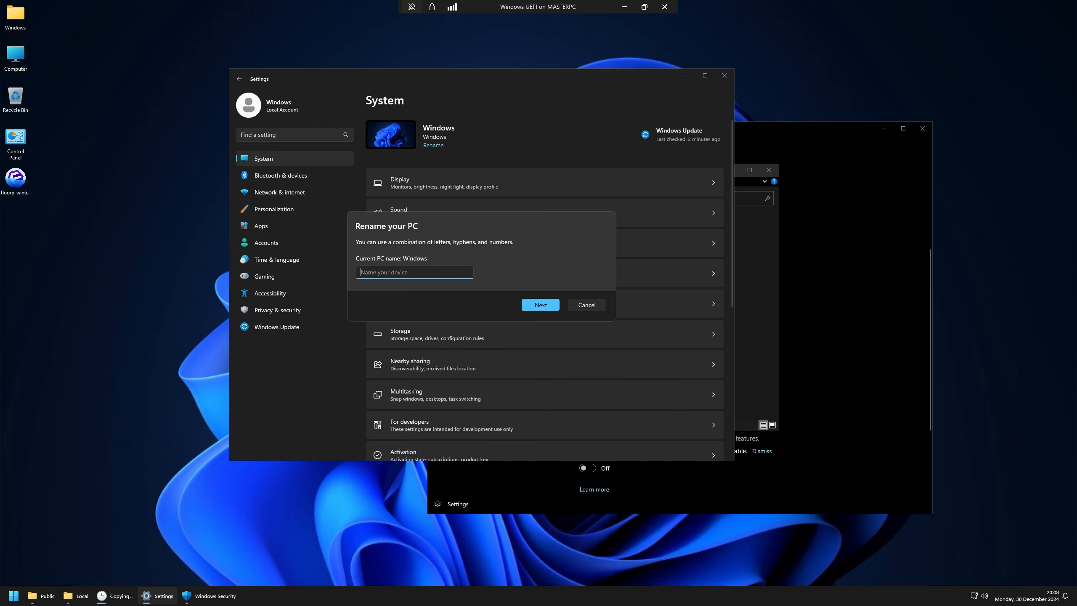
pyautogui.write('Vic')
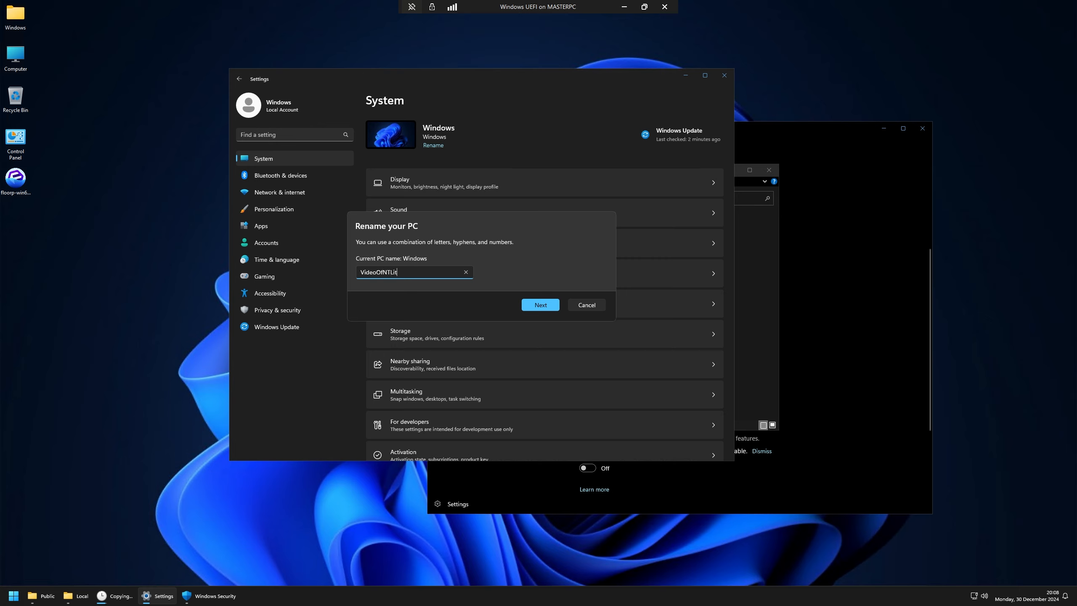
pyautogui.click(540, 305)
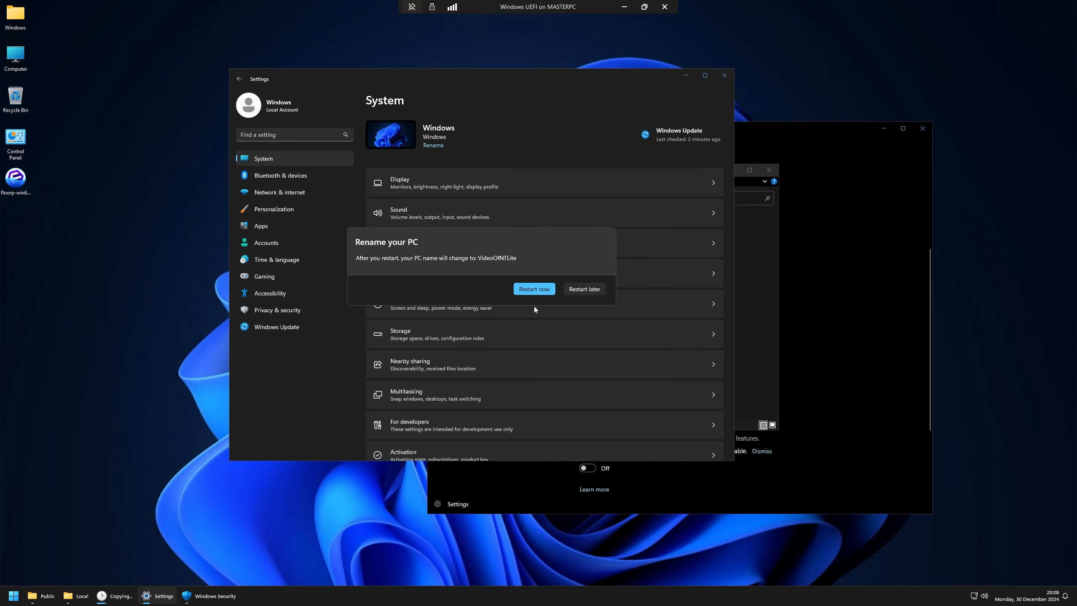
pyautogui.click(594, 291)
pyautogui.click(115, 596)
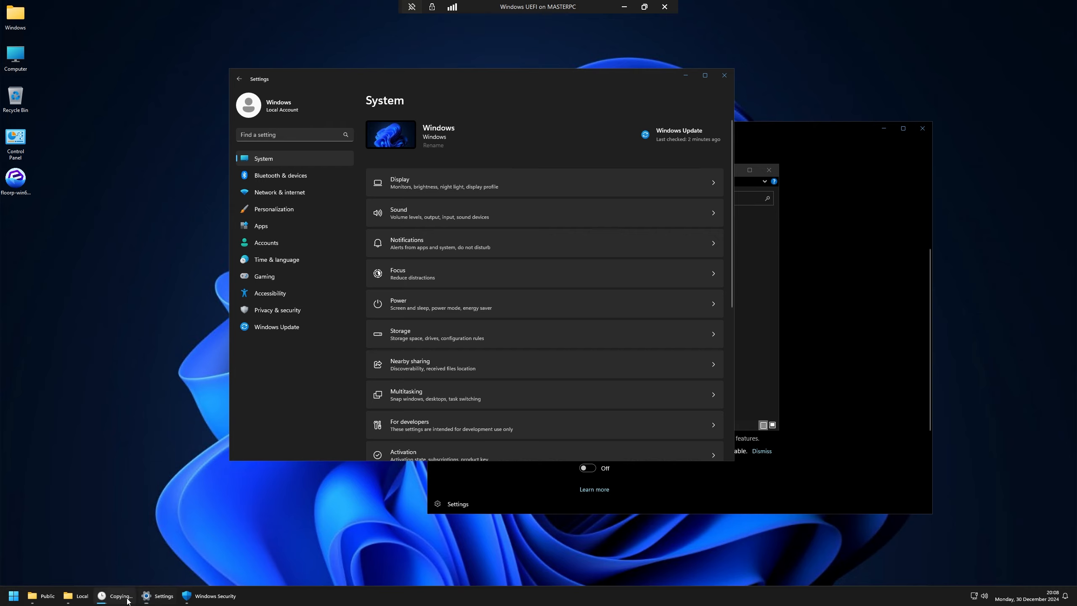
# Step: Launch System Configuration with msconfig and move through its tabs to Boot
pyautogui.press('super+r')
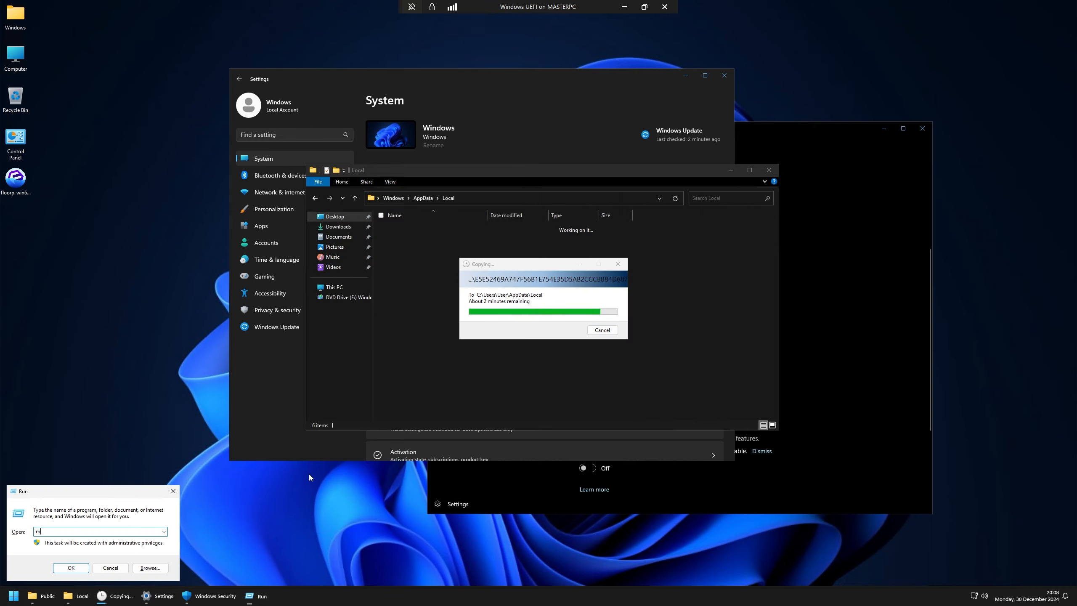
pyautogui.write('msconfig')
pyautogui.press('Return')
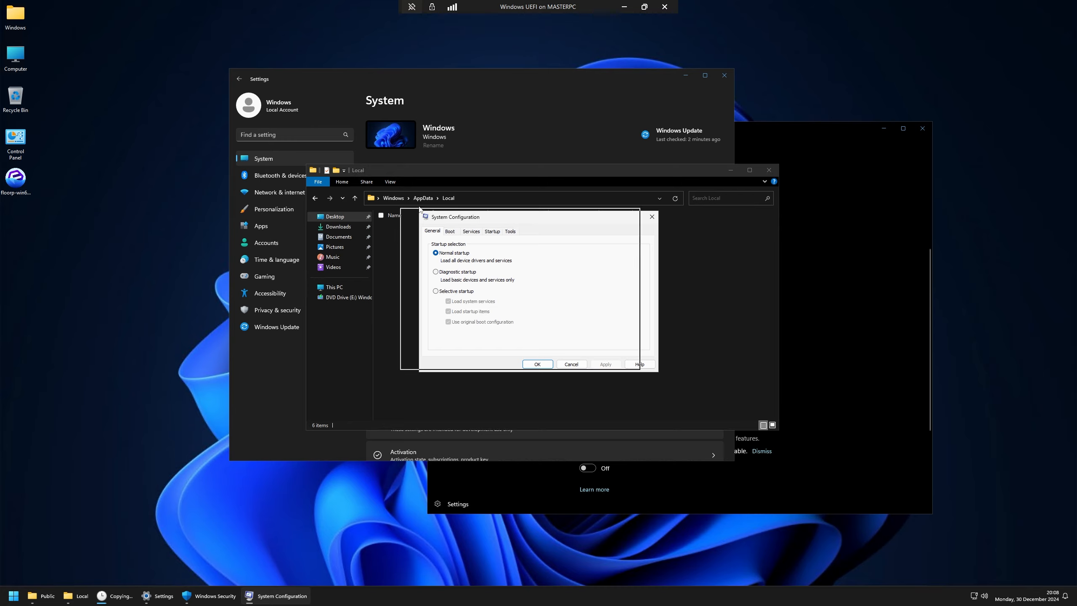
pyautogui.click(185, 189)
pyautogui.click(165, 189)
pyautogui.click(142, 190)
# Step: Enable No GUI boot, Boot log and OS boot information with a 15-second timeout, made permanent, without restarting
pyautogui.click(217, 271)
pyautogui.click(221, 279)
pyautogui.click(228, 295)
pyautogui.press('Tab')
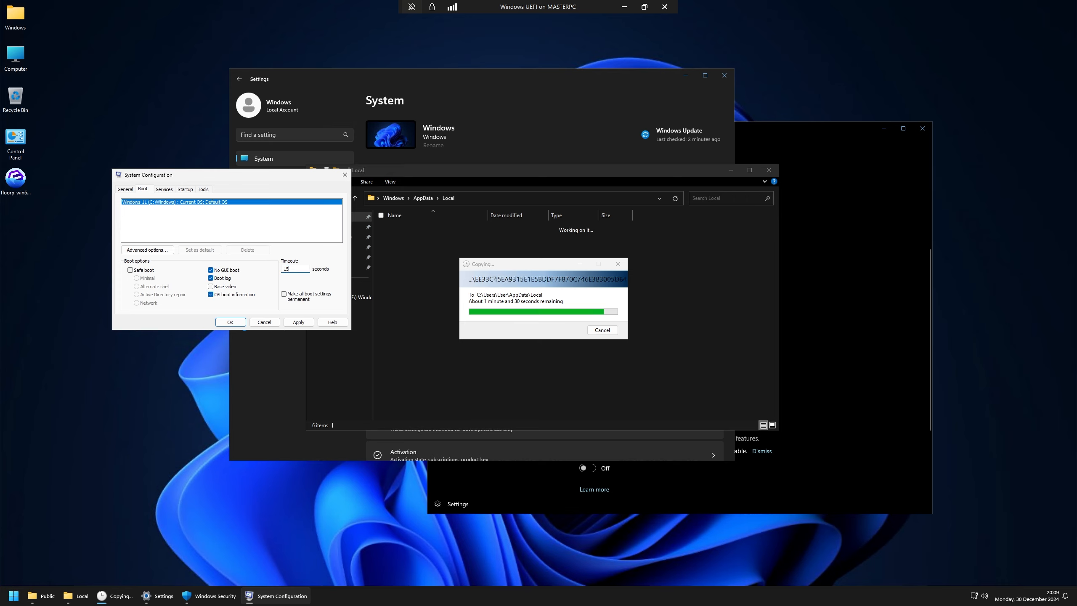
pyautogui.write('15')
pyautogui.click(283, 294)
pyautogui.click(231, 322)
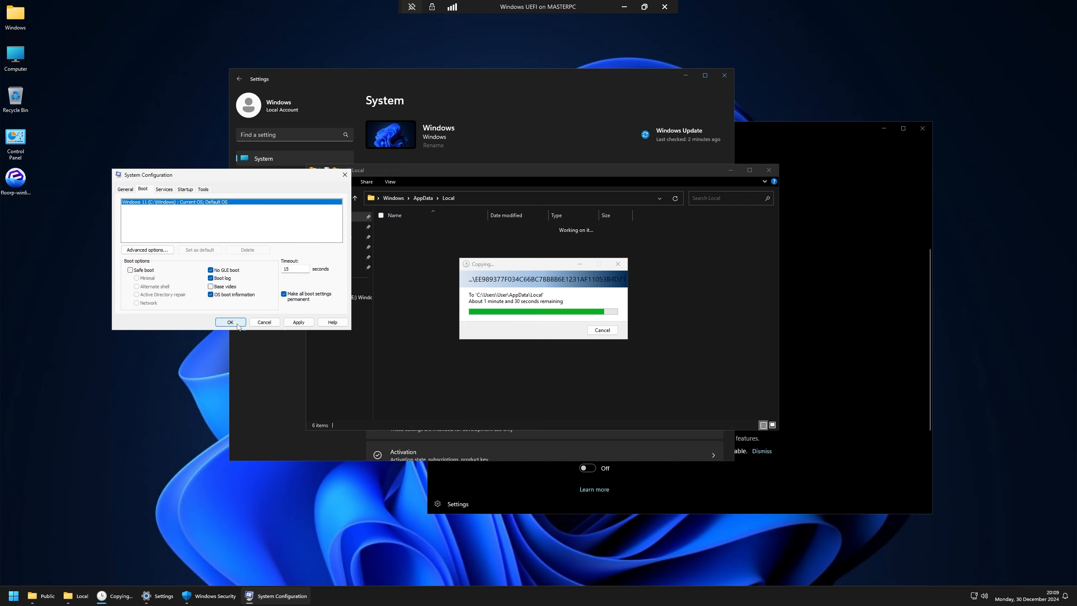
pyautogui.click(575, 320)
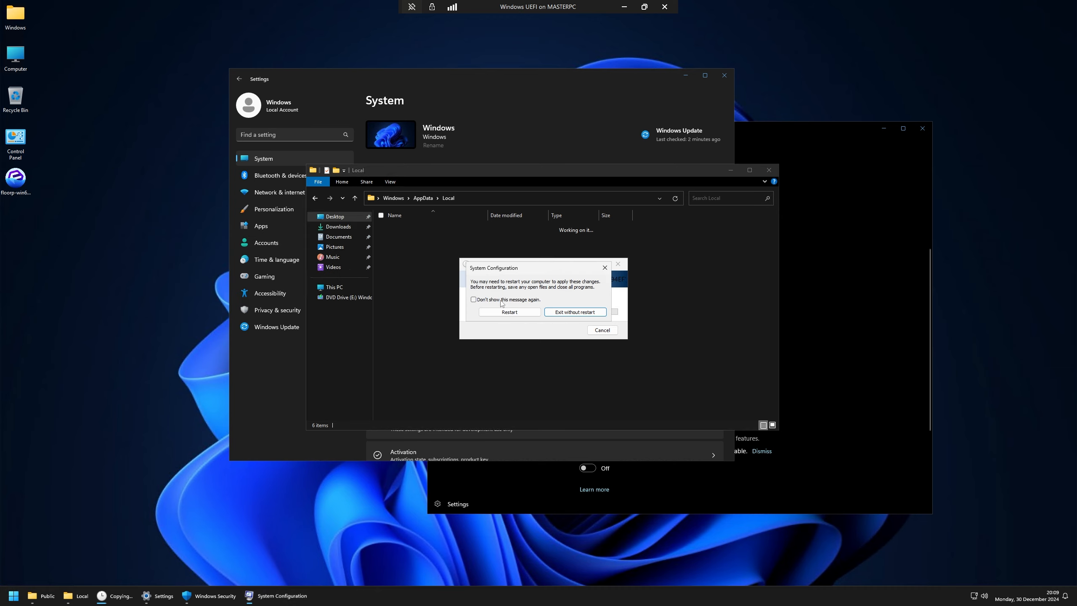
pyautogui.click(582, 314)
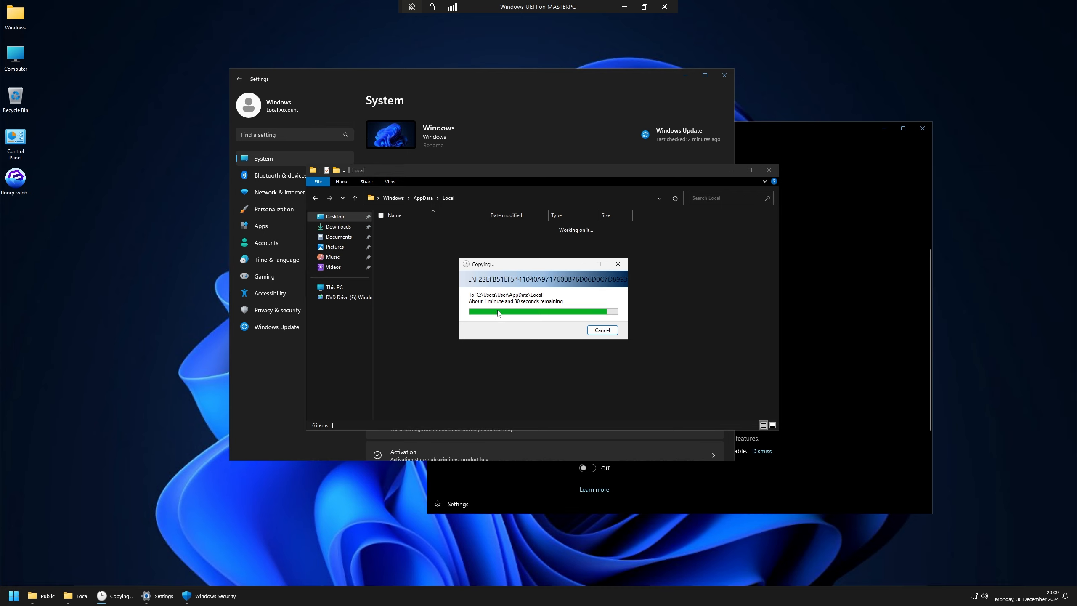
# Step: In Settings, view the Windows Update page and then the Gaming > Game Mode page
pyautogui.click(520, 134)
pyautogui.click(674, 149)
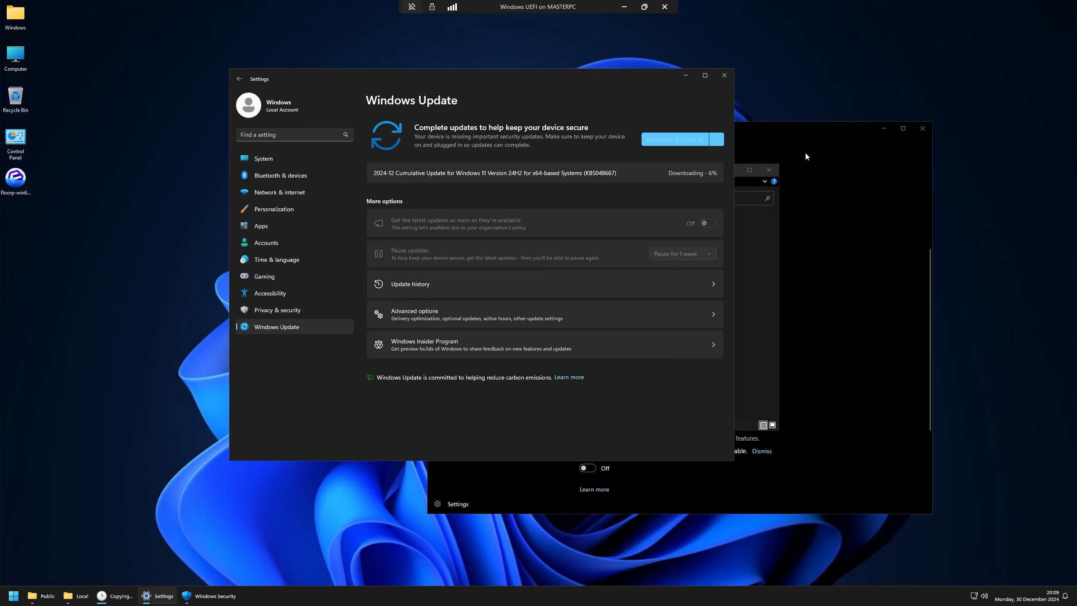
pyautogui.click(269, 274)
pyautogui.click(543, 192)
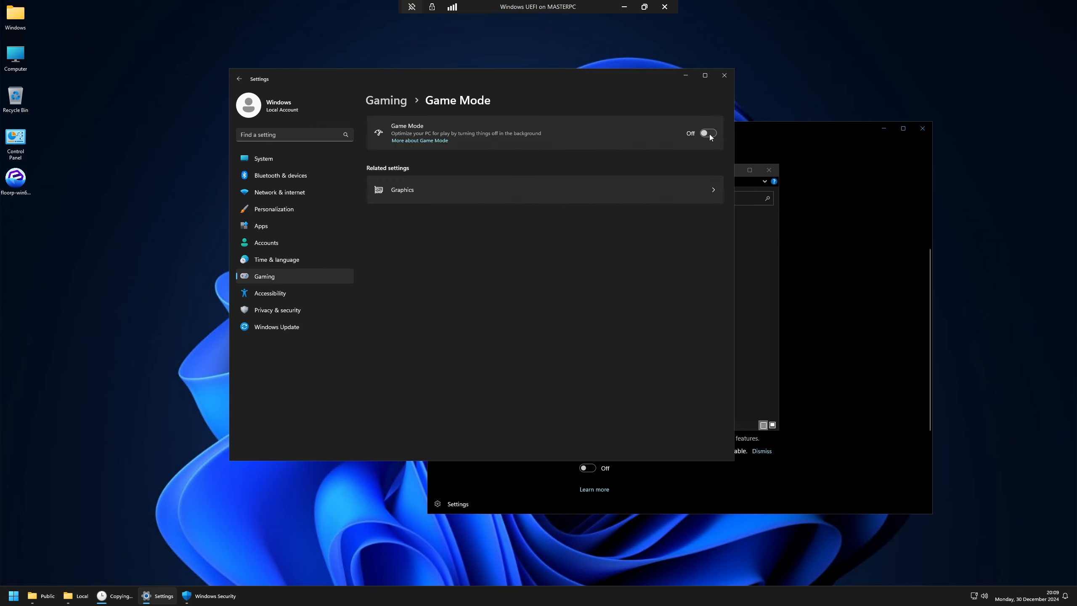
pyautogui.click(386, 100)
# Step: Turn Game Bar's controller-opening option on and back off
pyautogui.click(429, 138)
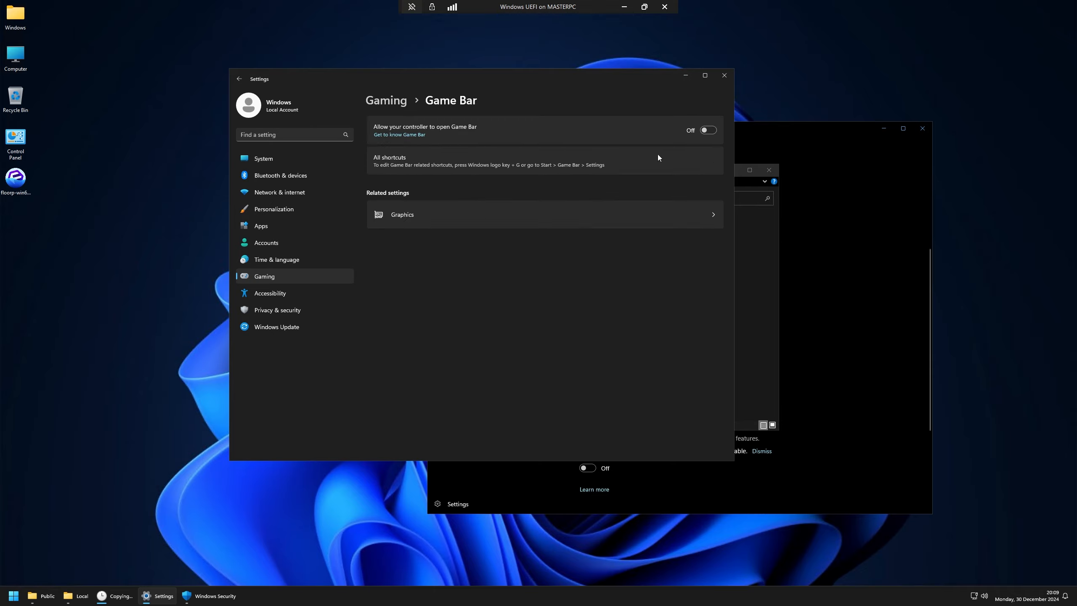
pyautogui.click(391, 102)
pyautogui.click(558, 140)
pyautogui.click(391, 105)
pyautogui.click(611, 125)
pyautogui.click(707, 134)
pyautogui.click(707, 133)
pyautogui.click(376, 99)
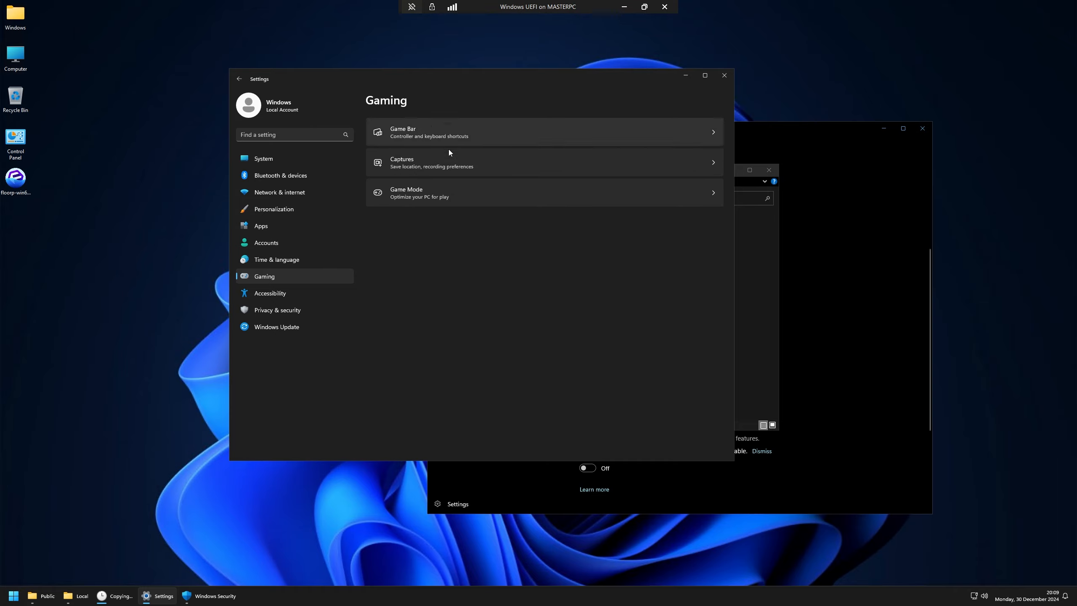
# Step: From Captures settings, confirm the Videos\Captures folder is empty, then close the Videos window
pyautogui.click(455, 172)
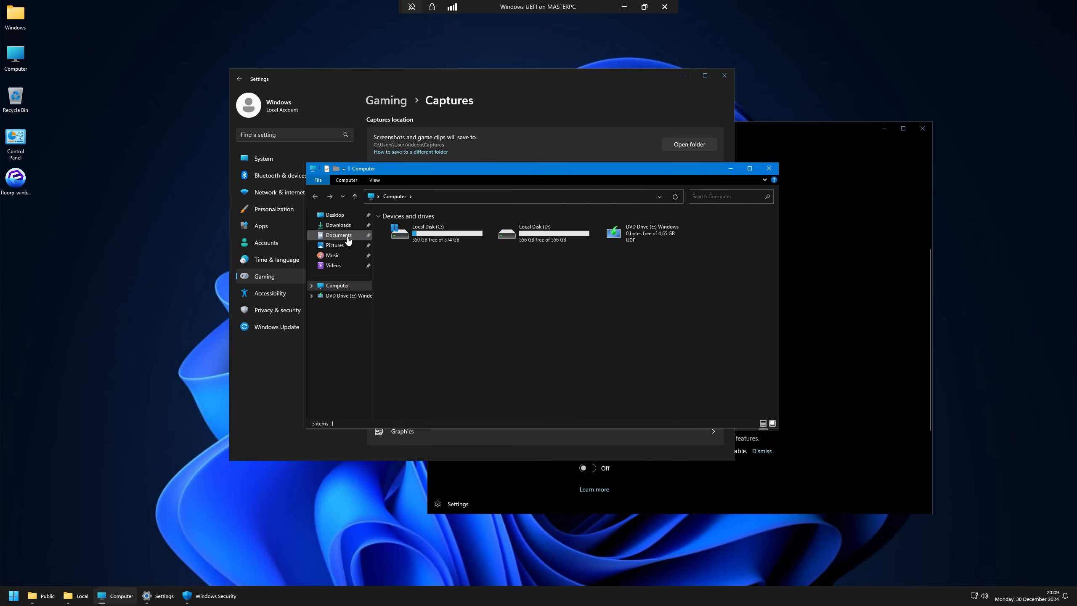
pyautogui.click(347, 238)
pyautogui.click(341, 246)
pyautogui.click(338, 257)
pyautogui.click(334, 266)
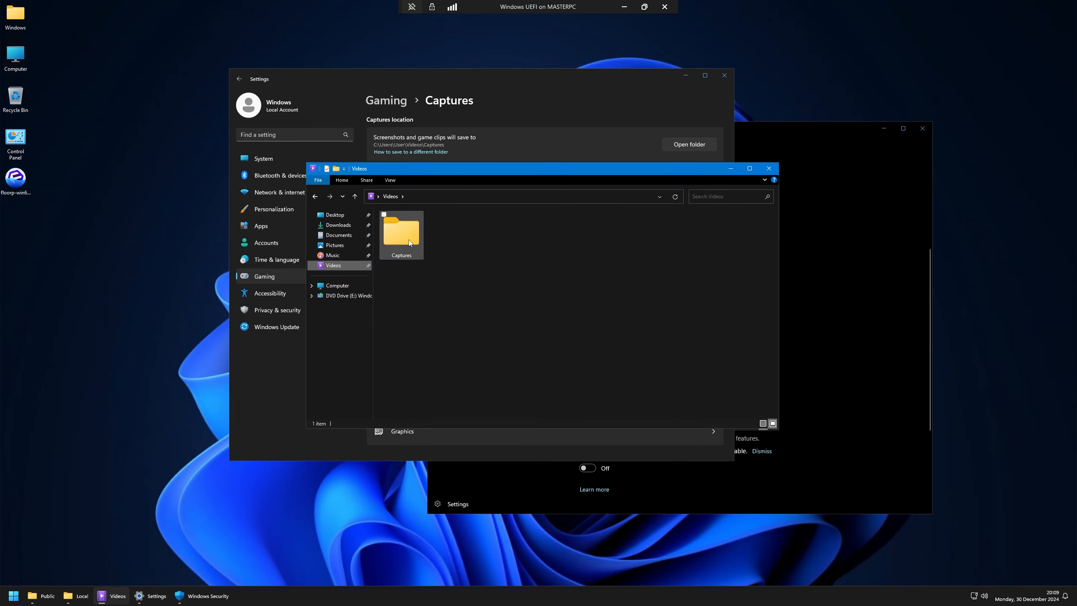
pyautogui.click(410, 243)
pyautogui.moveTo(510, 244); pyautogui.dragTo(657, 329)
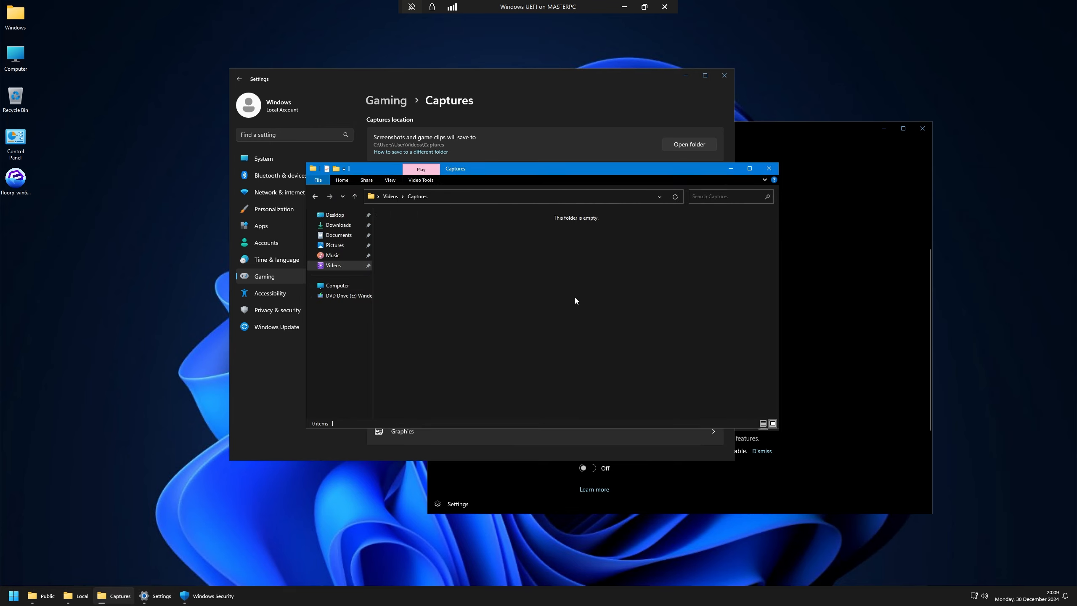
pyautogui.hotkey('alt', 'Left')
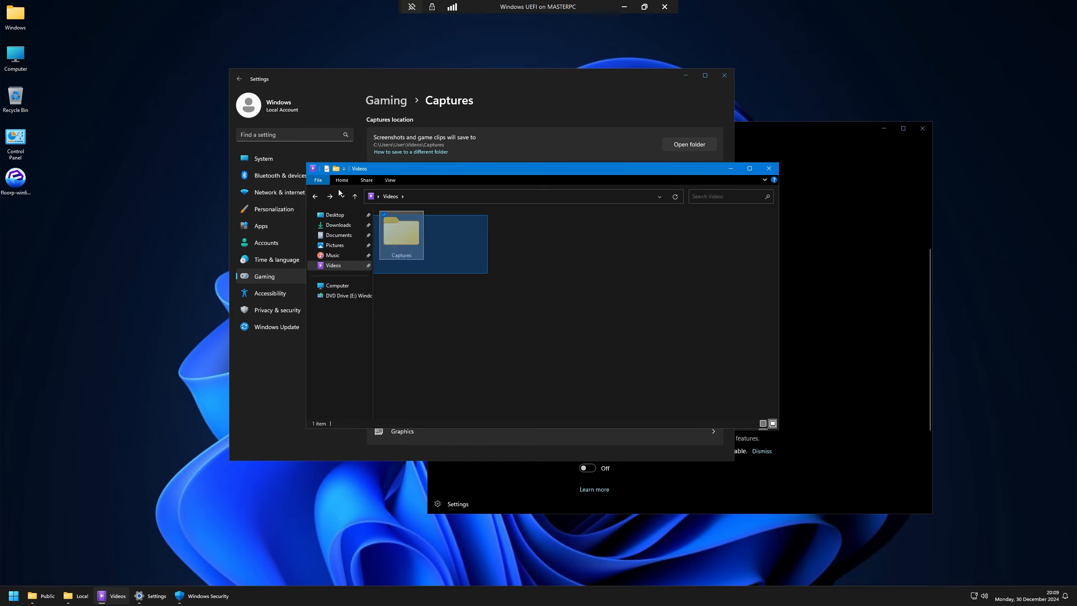
pyautogui.click(768, 169)
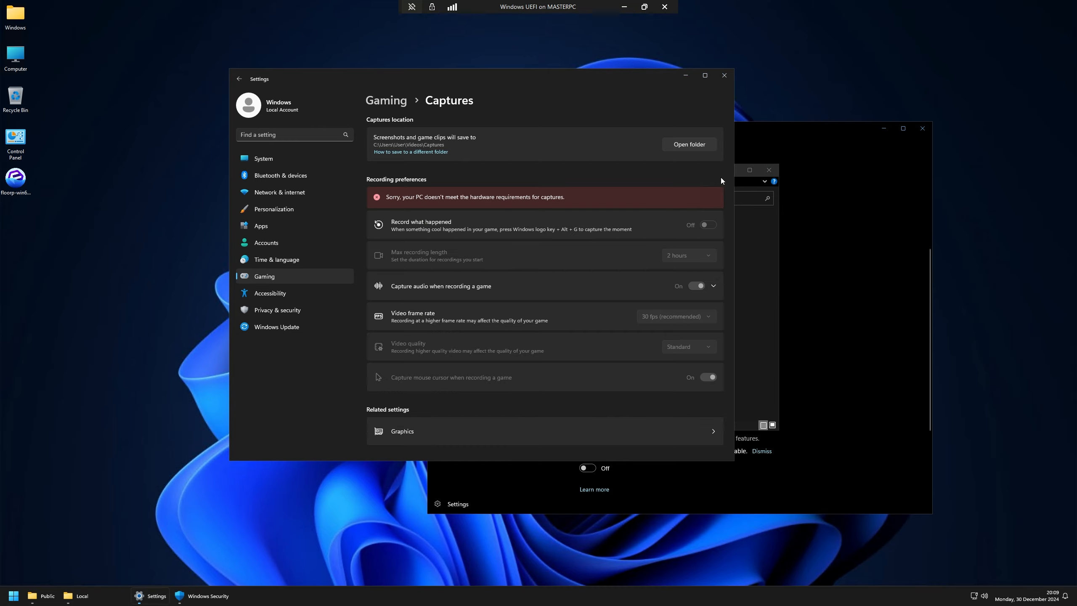
pyautogui.click(759, 250)
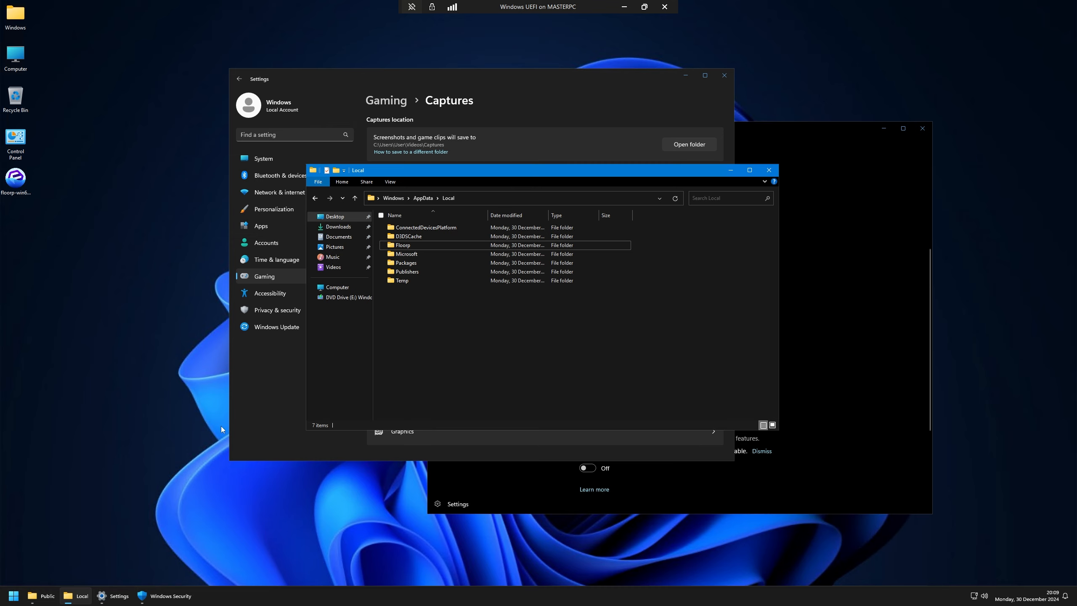
# Step: Delete the Floorp folder from the VM's AppData\Roaming
pyautogui.click(423, 198)
pyautogui.click(411, 246)
pyautogui.doubleClick(411, 246)
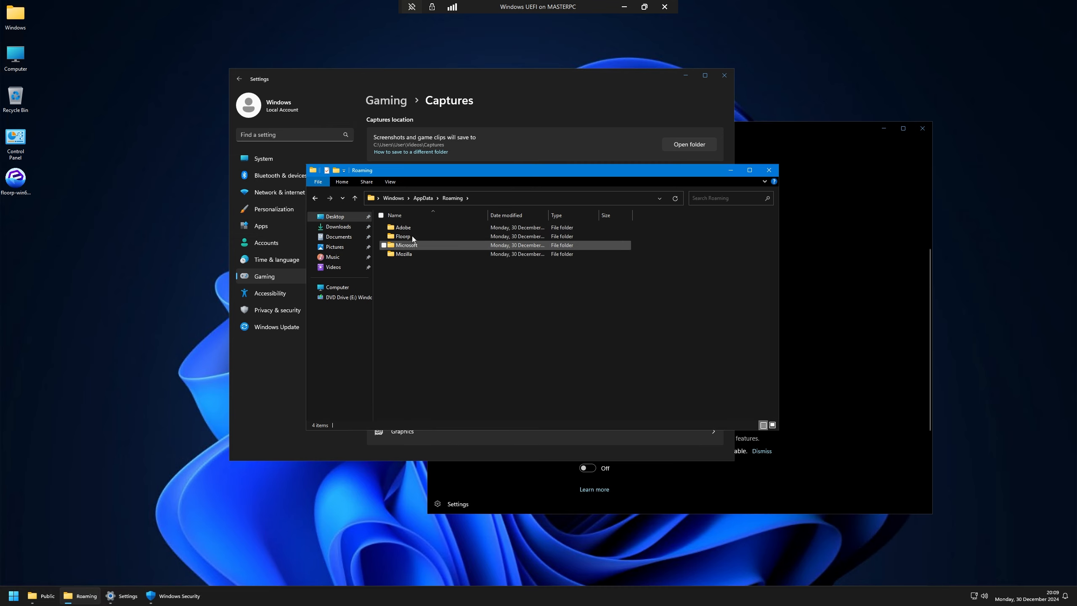
pyautogui.click(413, 236)
pyautogui.press('Delete')
pyautogui.press('Return')
# Step: Copy the host's Roaming\Floorp folder and paste it into the VM's AppData\Roaming
pyautogui.click(625, 7)
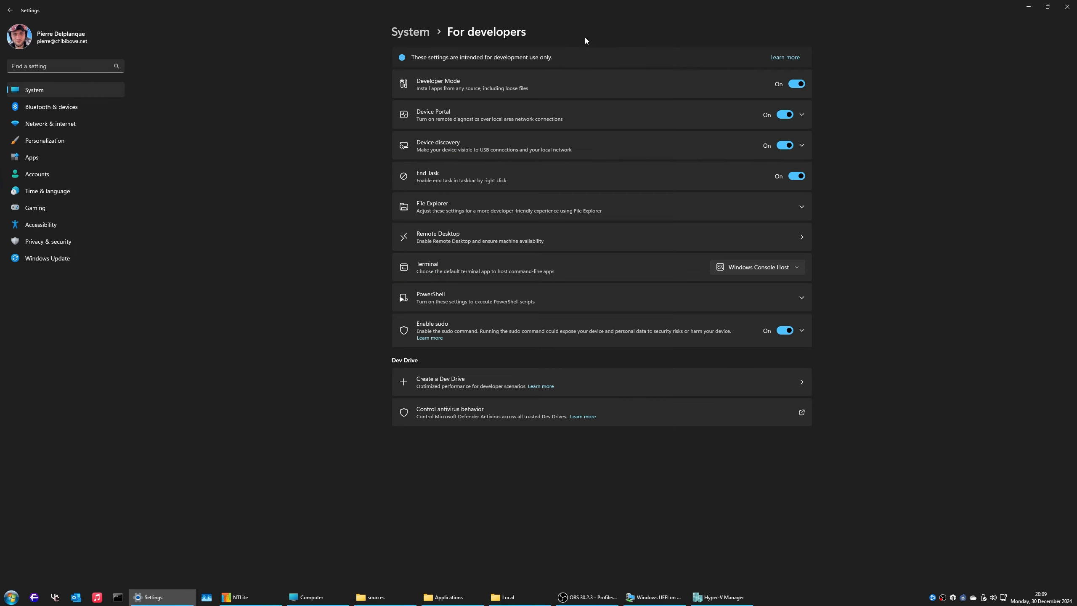
pyautogui.click(38, 598)
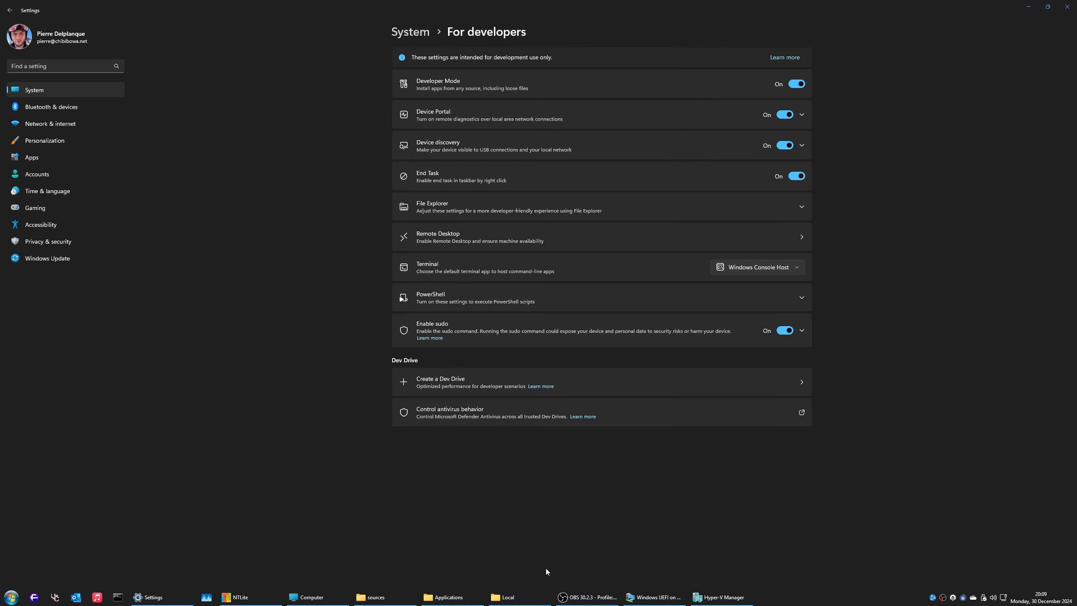
pyautogui.click(520, 599)
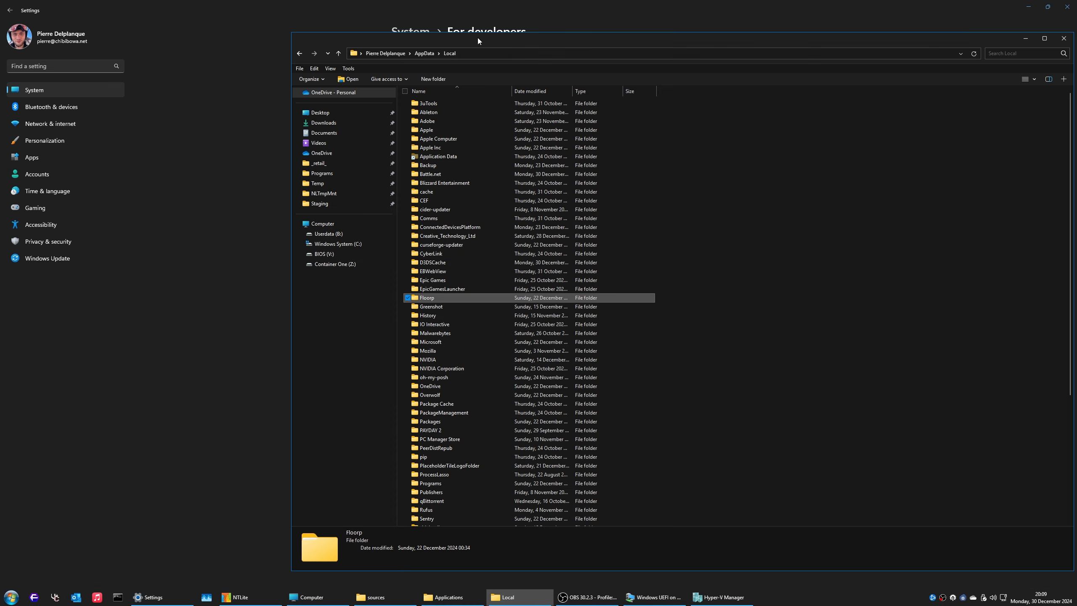
pyautogui.click(424, 54)
pyautogui.doubleClick(443, 125)
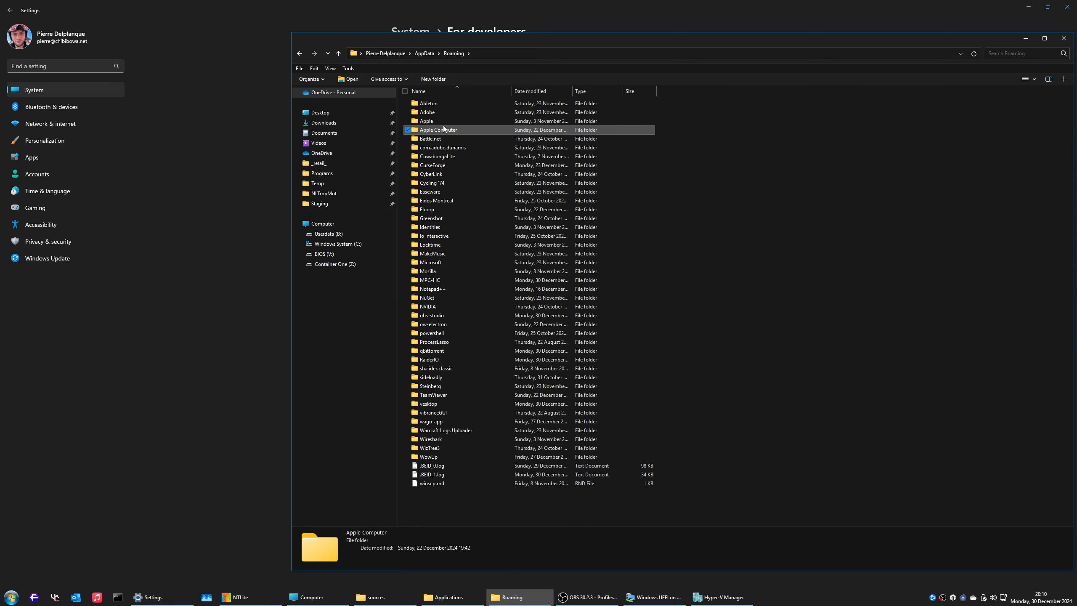
pyautogui.press('f')
pyautogui.click(661, 597)
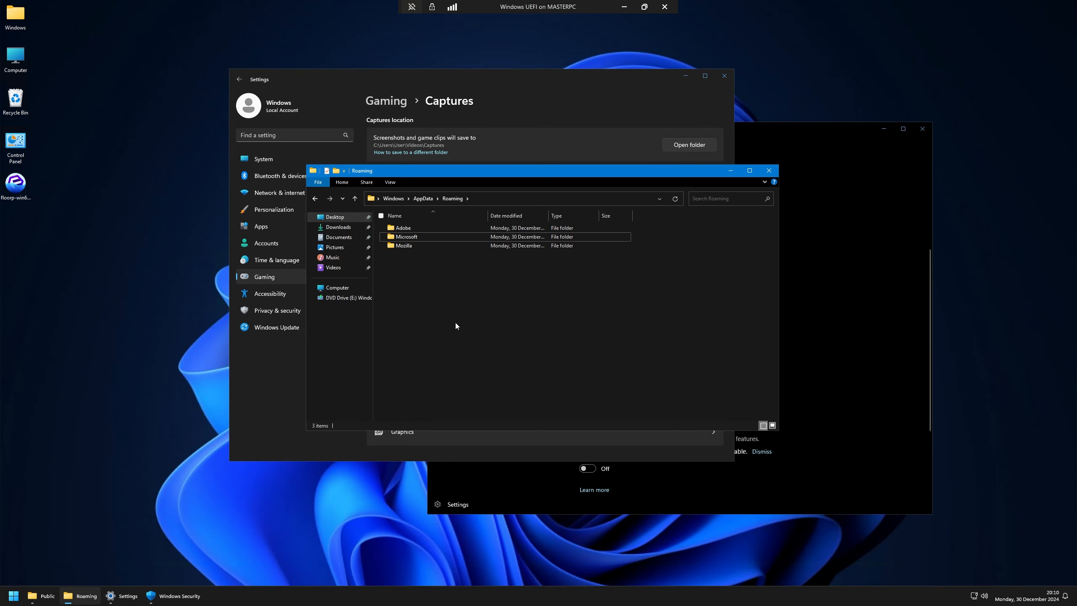
pyautogui.hotkey('ctrl', 'v')
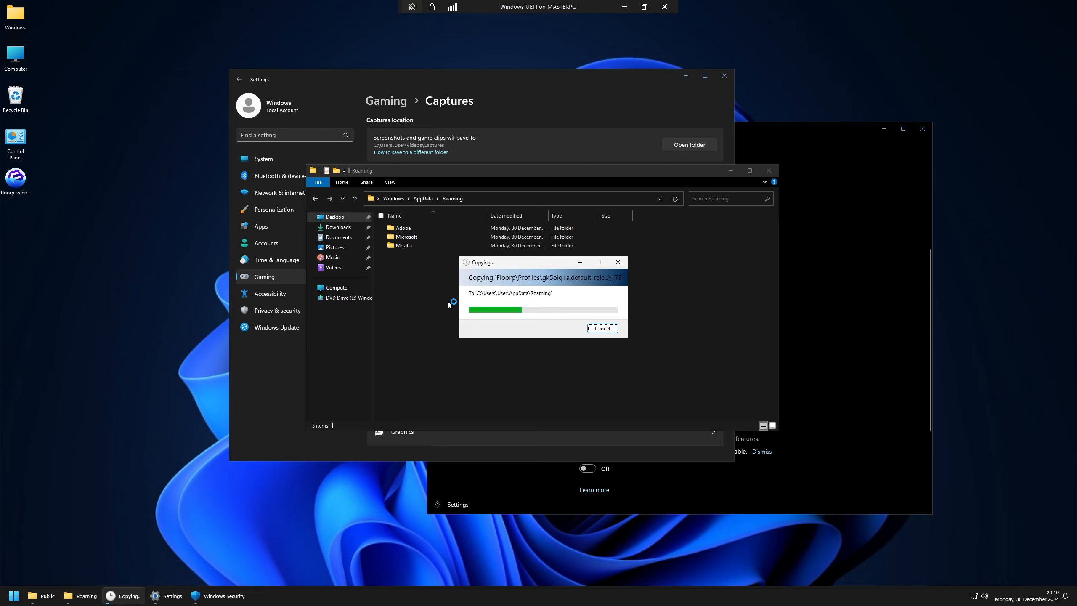
pyautogui.click(270, 106)
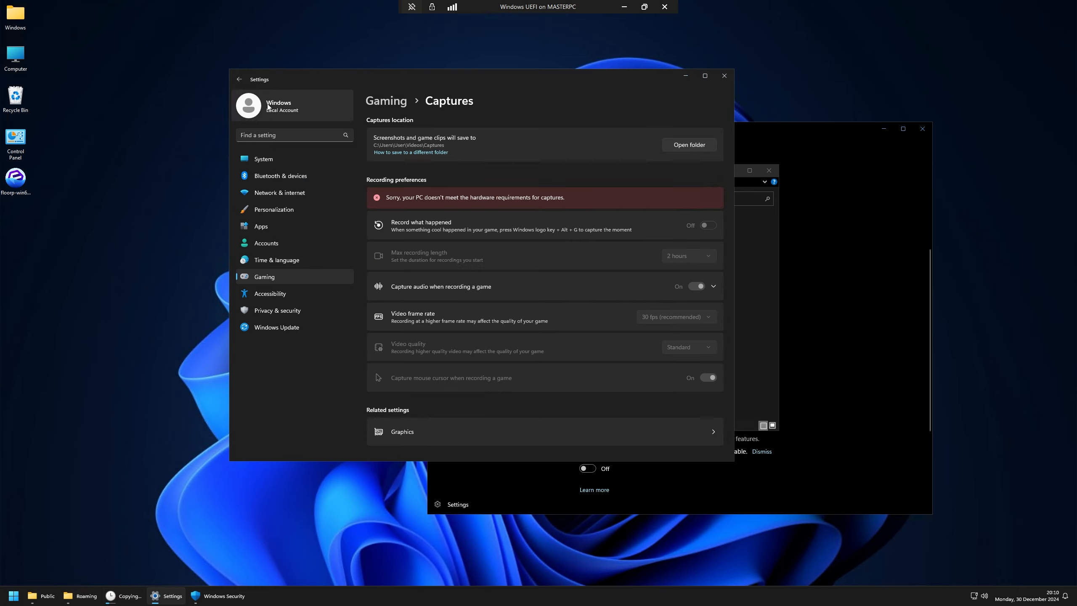
# Step: Nudge the VM's settings window right, then go to the host's Accounts > Sign-in options
pyautogui.click(624, 6)
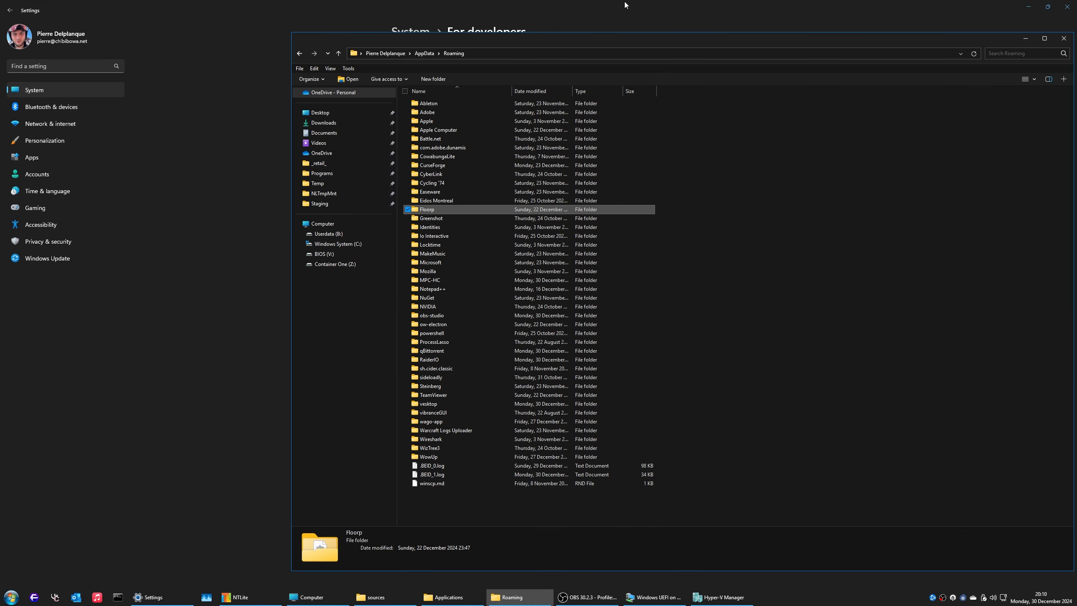
pyautogui.click(665, 594)
pyautogui.moveTo(432, 78); pyautogui.dragTo(470, 80)
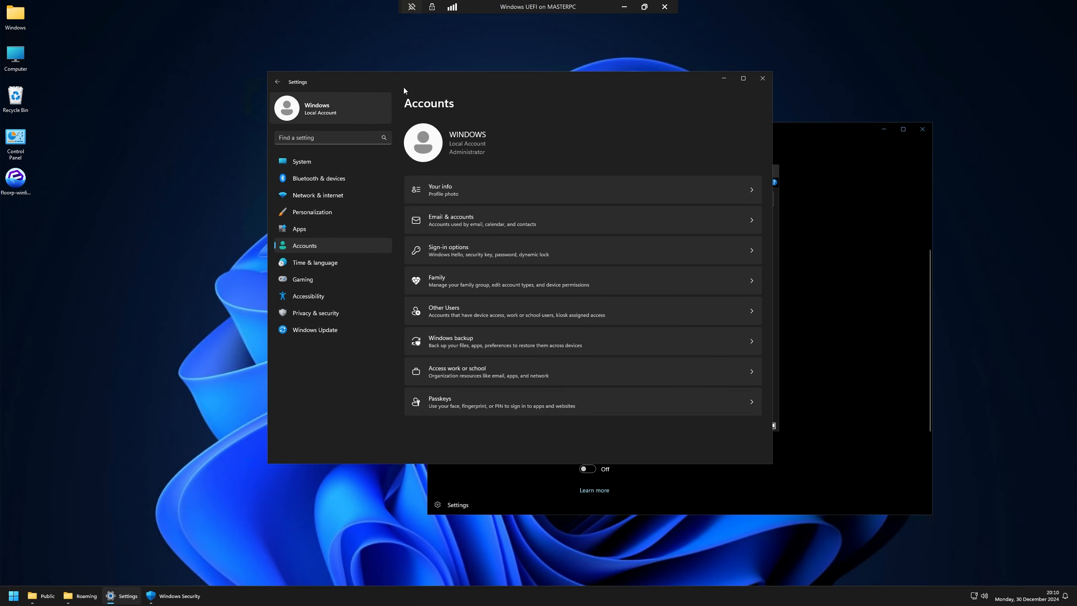
pyautogui.click(625, 6)
pyautogui.click(87, 41)
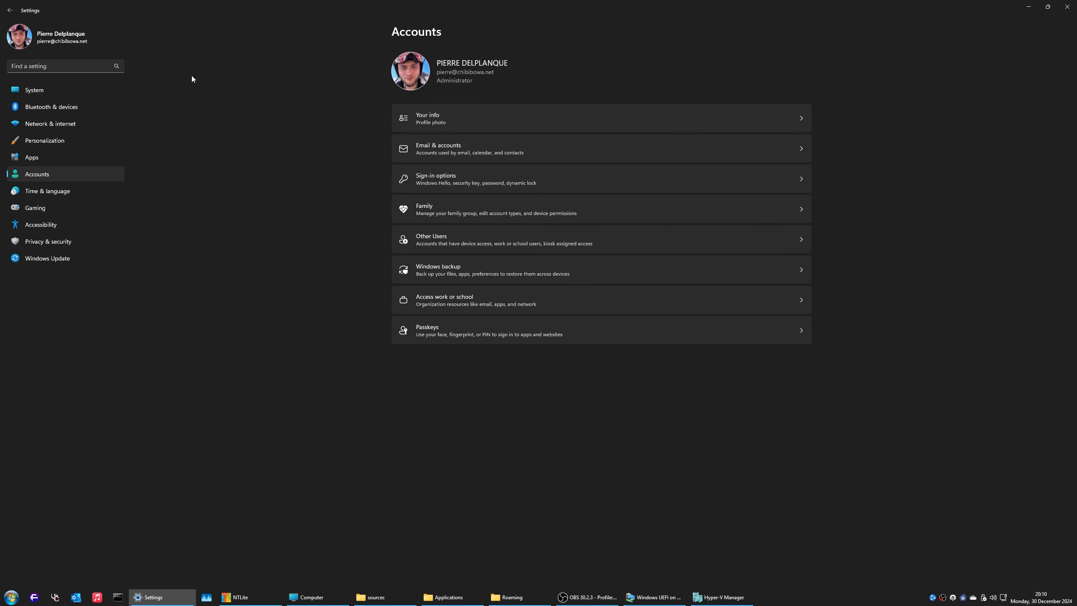
pyautogui.click(473, 174)
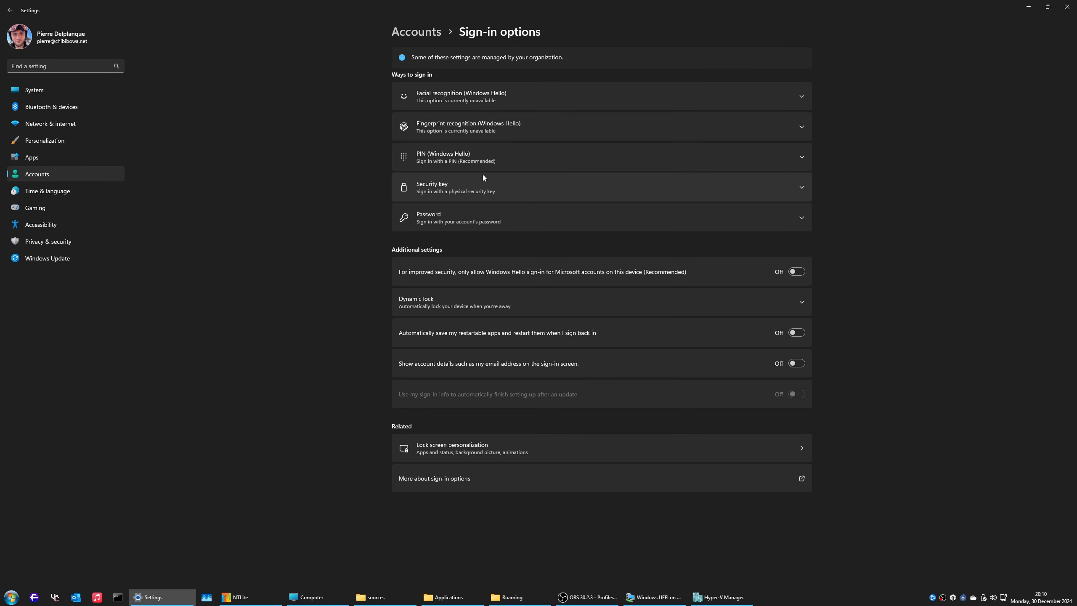
# Step: Expand and collapse the PIN, Security key and Dynamic lock rows
pyautogui.click(536, 164)
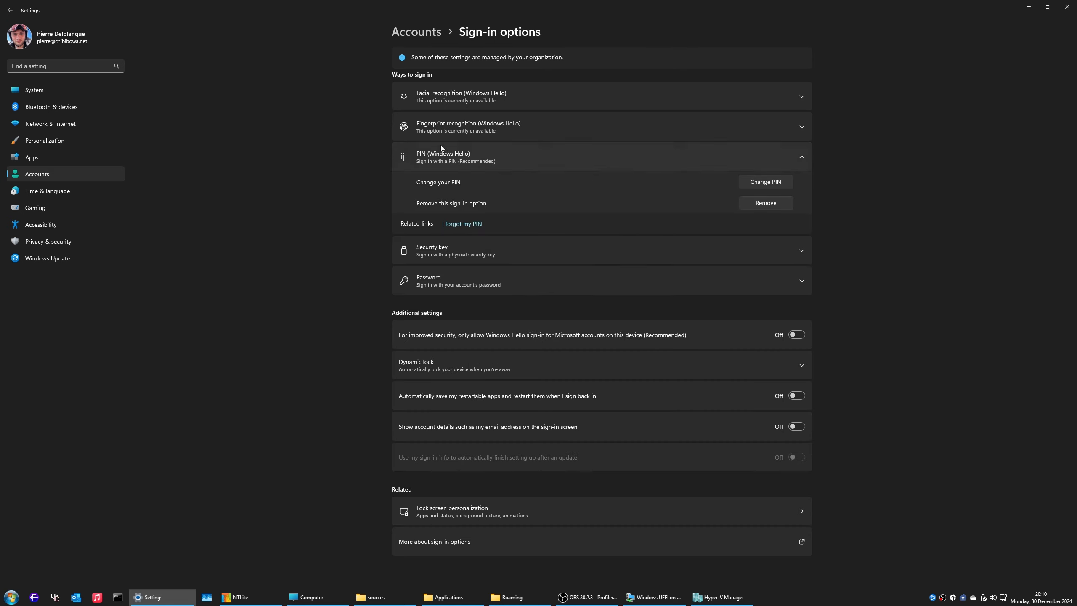
pyautogui.click(556, 165)
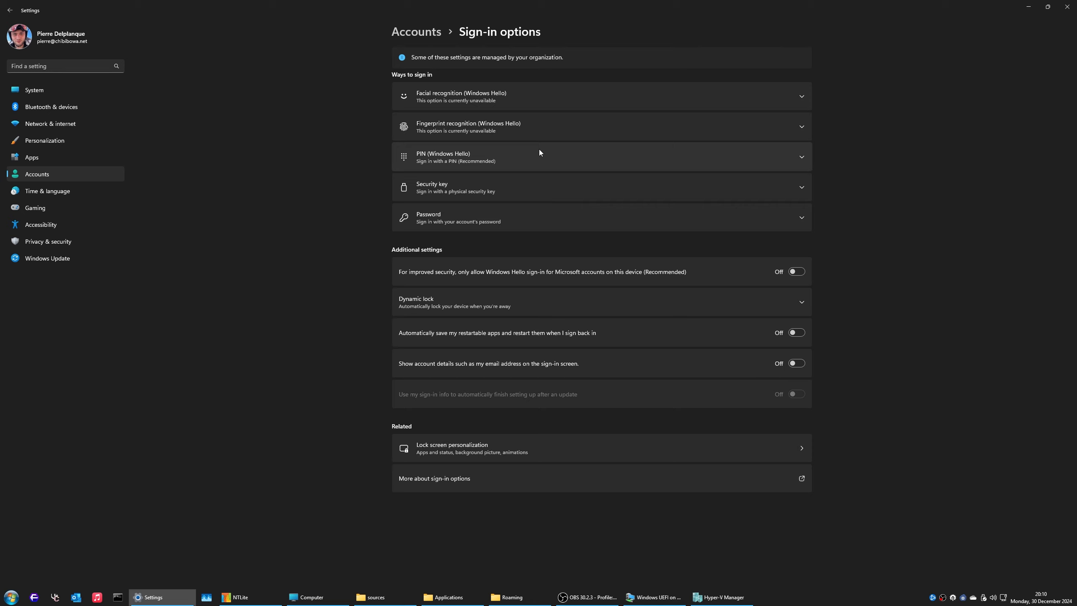
pyautogui.click(483, 189)
pyautogui.click(522, 188)
pyautogui.click(484, 311)
pyautogui.click(477, 303)
# Step: Open the Power Options control panel with powercfg.cpl and move it up-left
pyautogui.press('super+r')
pyautogui.write('pow')
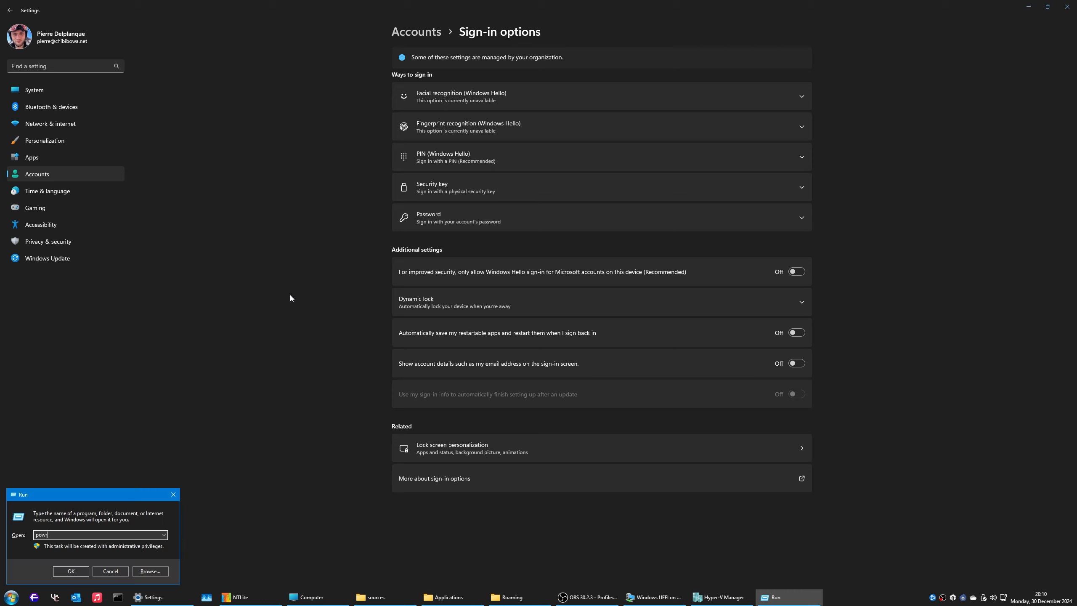
pyautogui.write('ercfg.cpl')
pyautogui.press('Return')
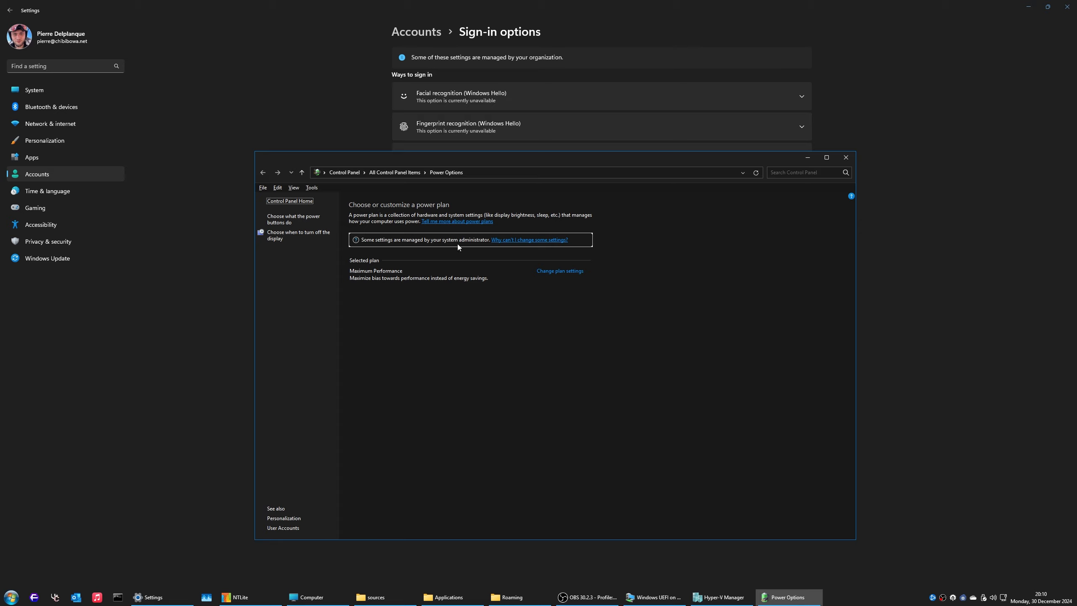
pyautogui.moveTo(496, 157); pyautogui.dragTo(421, 113)
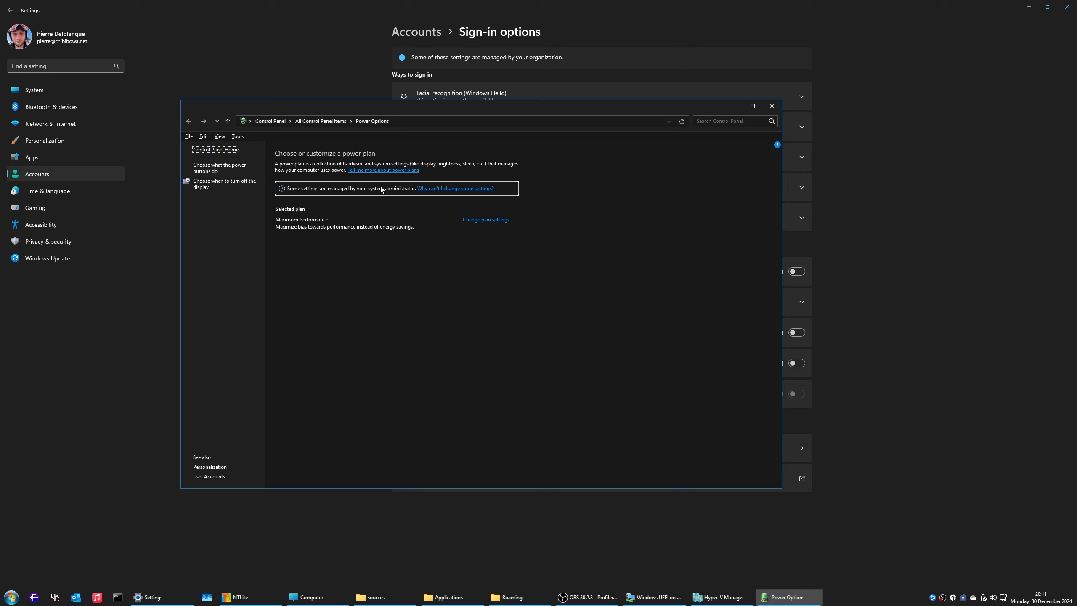
# Step: In an elevated cmd, run powercfg /l and copy the Maximum Performance GUID
pyautogui.press('super+r')
pyautogui.write('cmd')
pyautogui.press('Return')
pyautogui.write('powe')
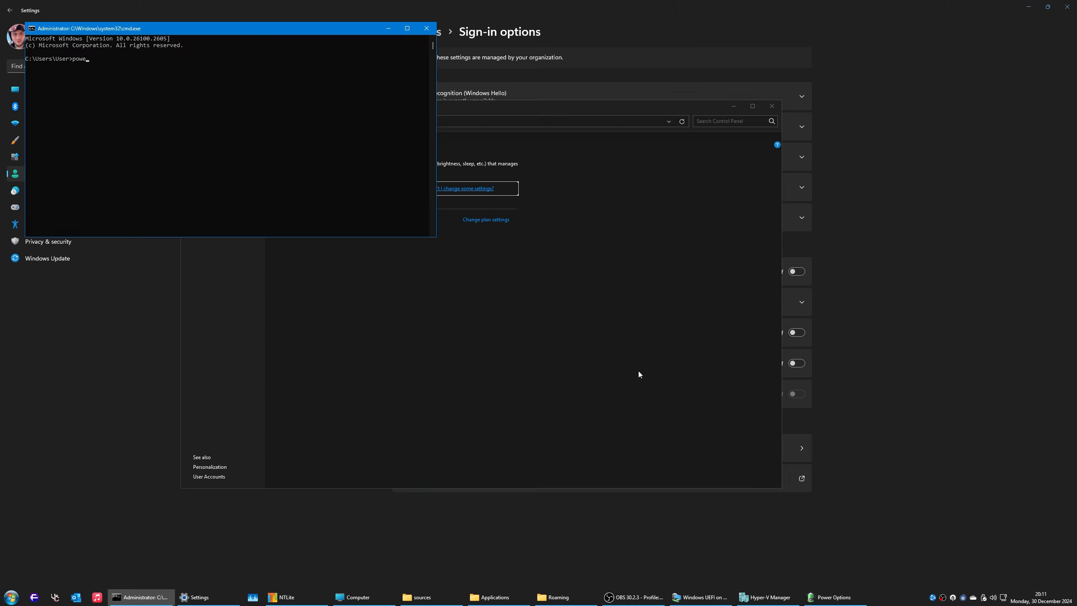
pyautogui.write('rcfg /l')
pyautogui.press('Return')
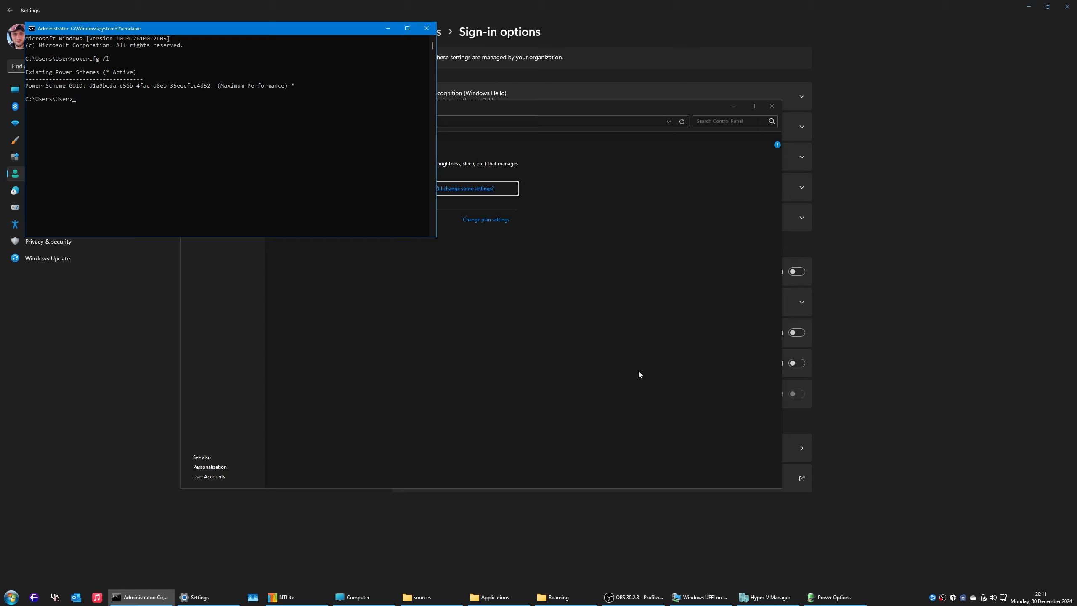
pyautogui.moveTo(213, 86); pyautogui.dragTo(91, 87)
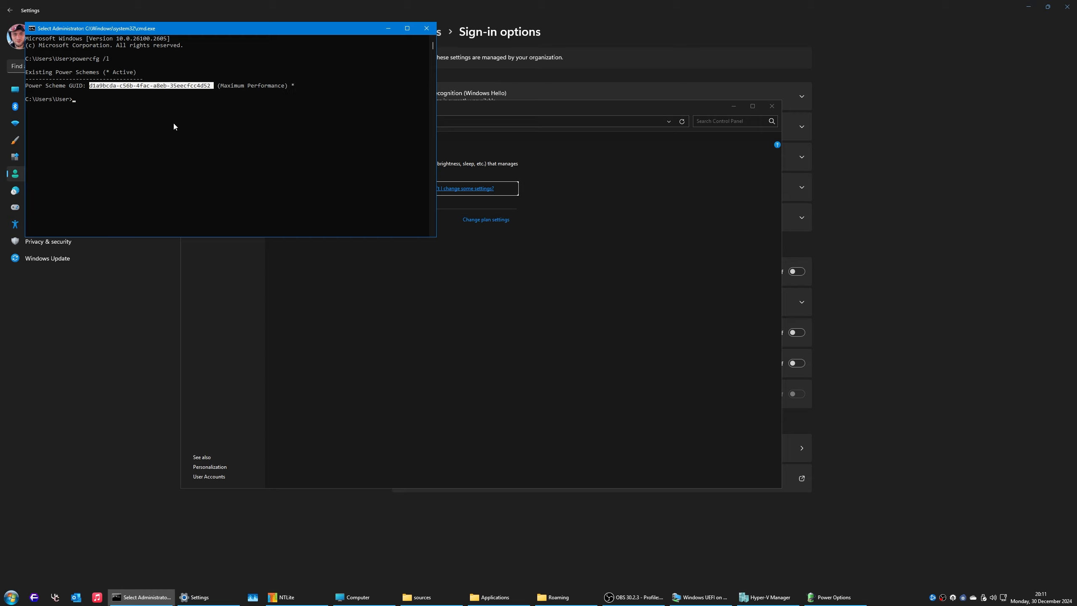
pyautogui.hotkey('ctrl', 'c')
pyautogui.press('super+r')
# Step: Open gpedit.msc and find 'Specify a custom active power plan' under All Settings
pyautogui.write('gpe')
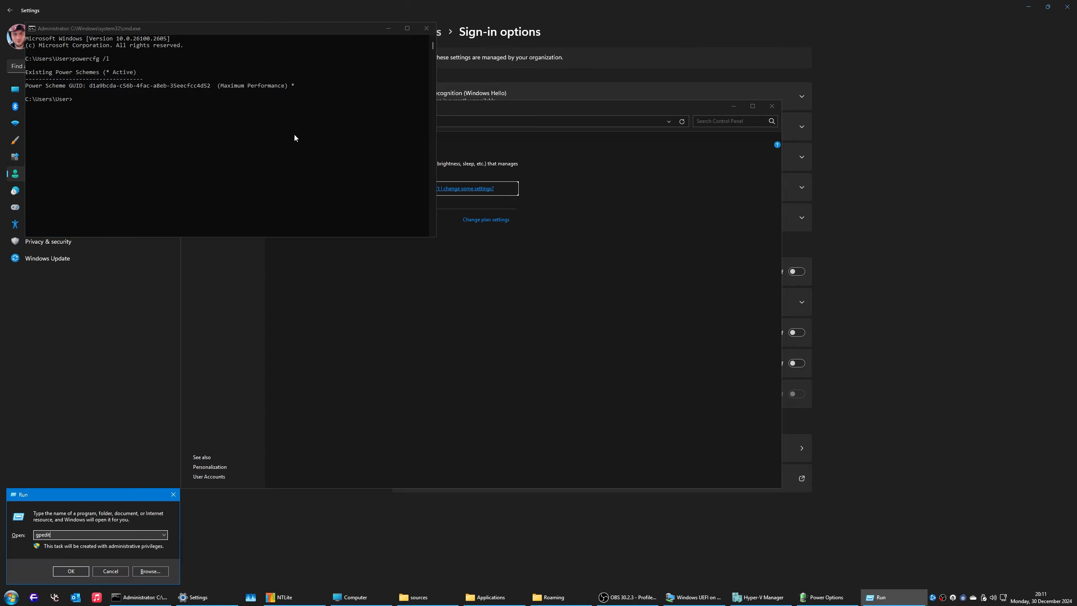
pyautogui.write('dit.msc')
pyautogui.press('Return')
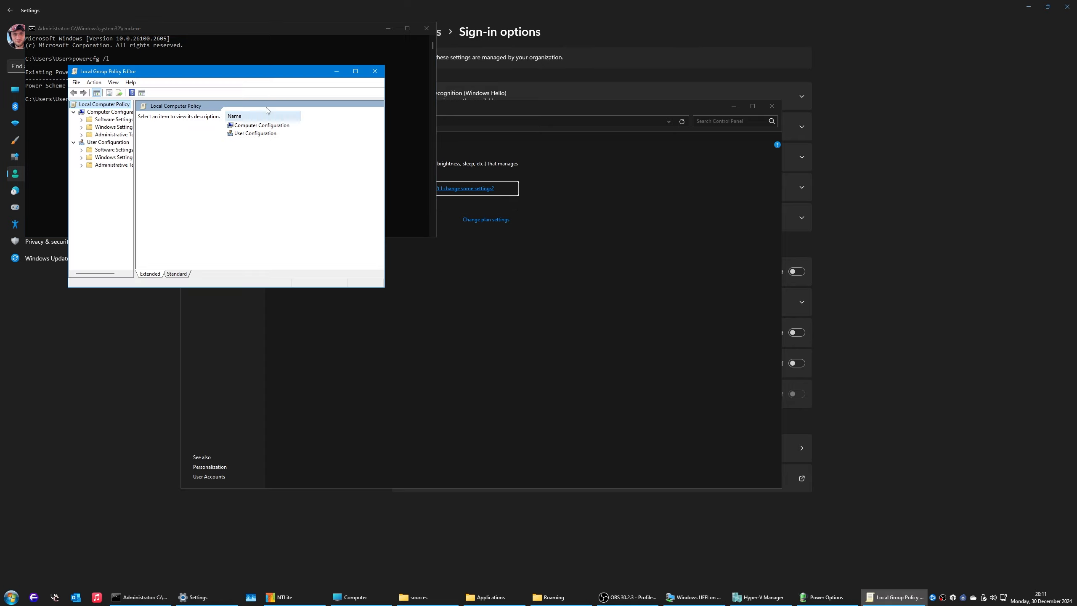
pyautogui.moveTo(280, 70); pyautogui.dragTo(472, 41)
pyautogui.moveTo(636, 258); pyautogui.dragTo(910, 423)
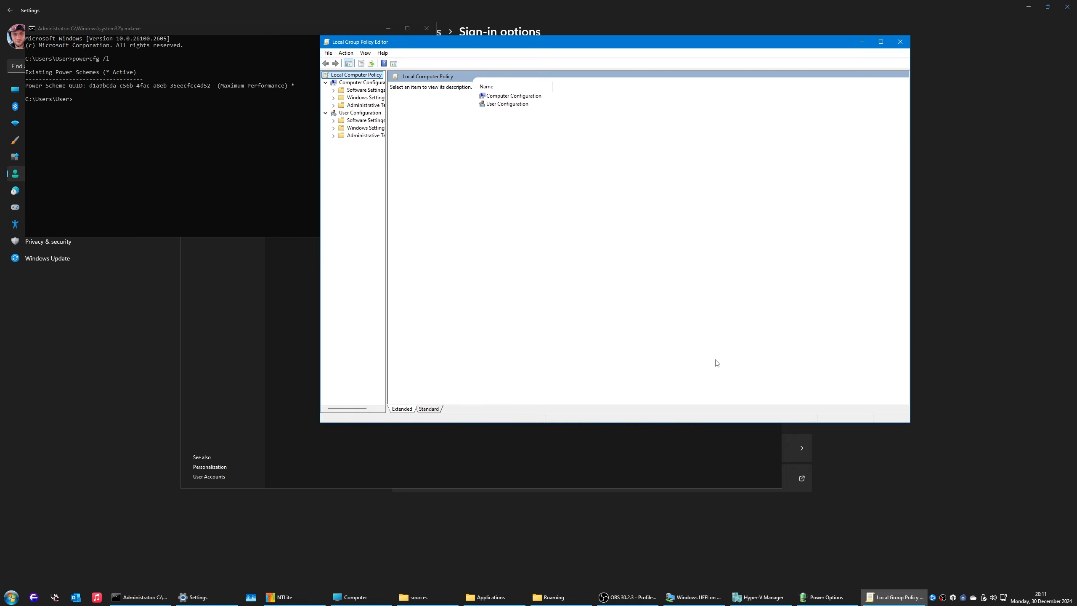
pyautogui.moveTo(385, 202); pyautogui.dragTo(543, 201)
pyautogui.click(390, 106)
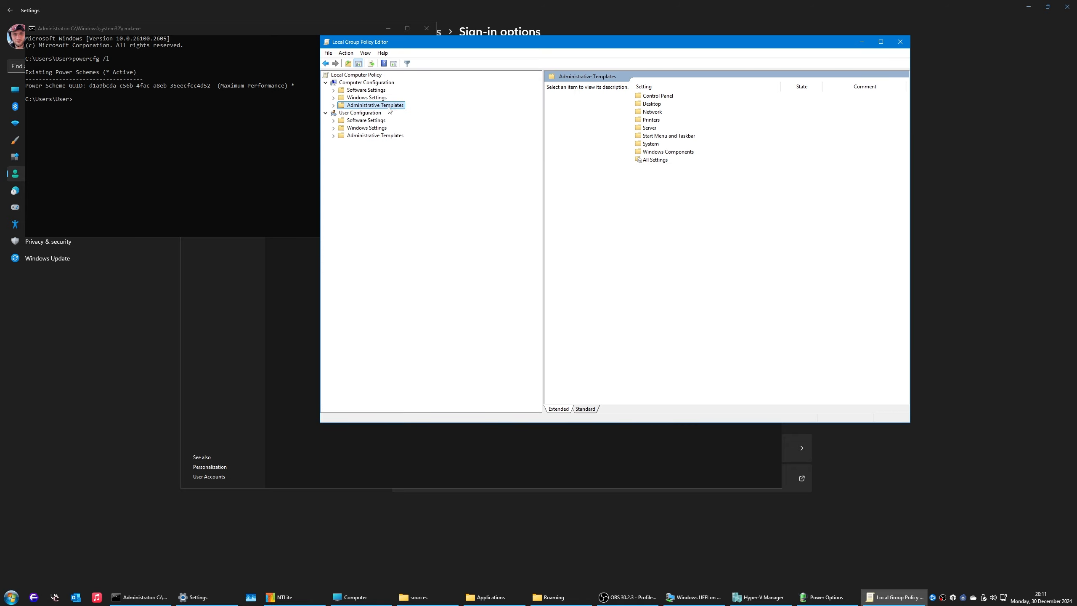
pyautogui.doubleClick(655, 160)
pyautogui.moveTo(703, 43); pyautogui.dragTo(486, 34)
pyautogui.click(460, 104)
pyautogui.write('sp')
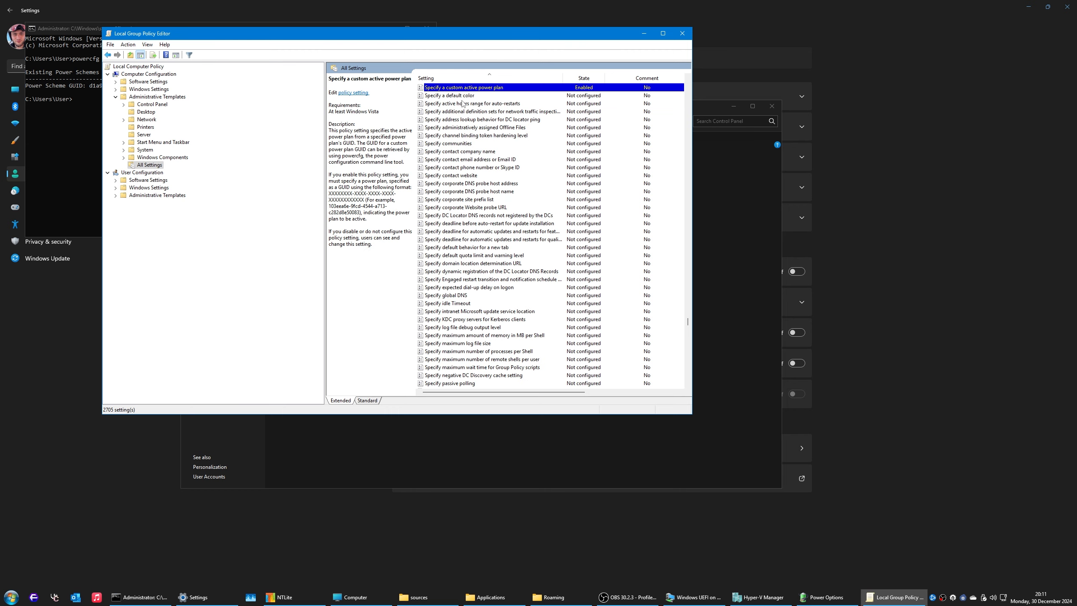
pyautogui.press('Return')
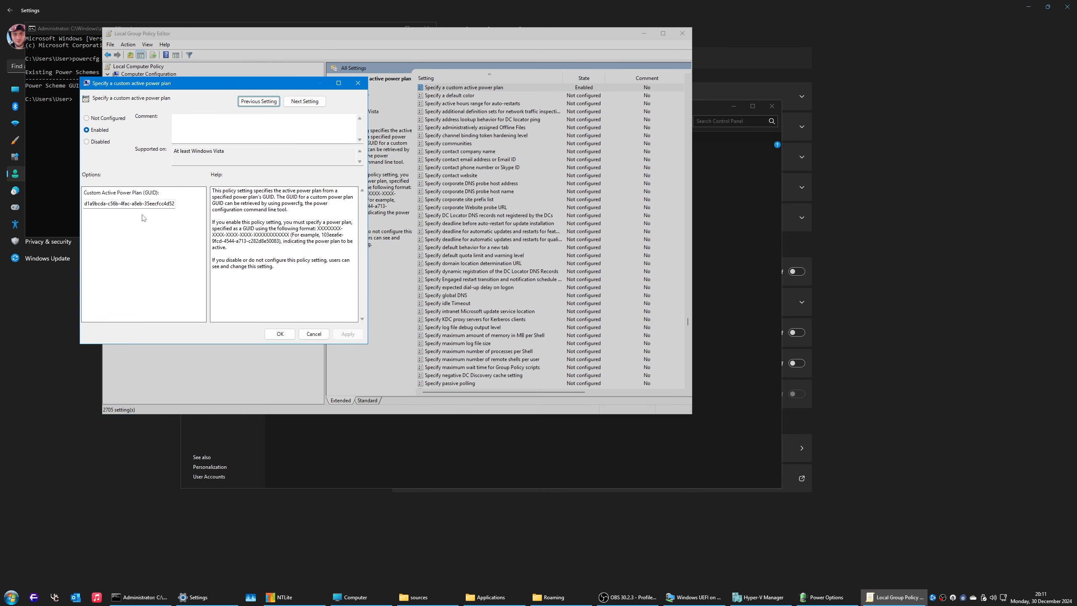
# Step: Compare the policy's GUID with the active scheme in powercfg output, cancel, and close the editor
pyautogui.moveTo(145, 204); pyautogui.dragTo(63, 206)
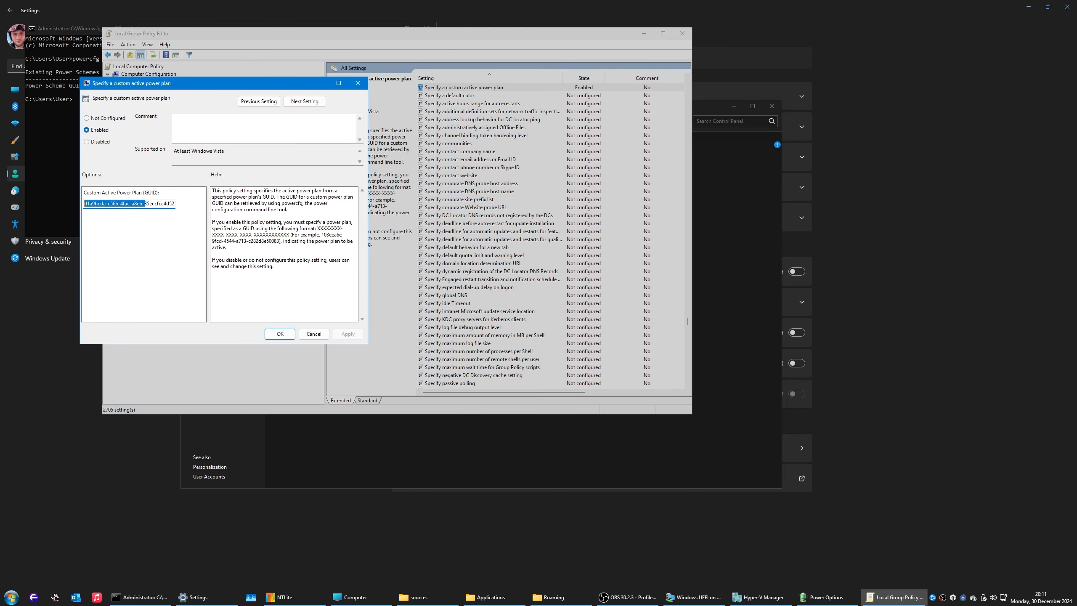
pyautogui.click(320, 335)
pyautogui.click(53, 145)
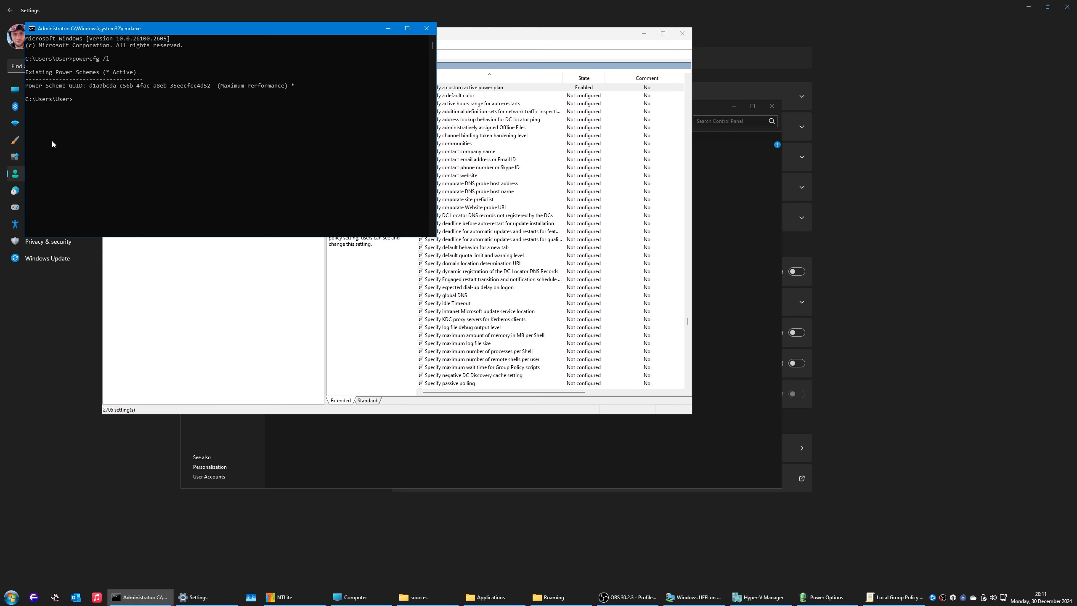
pyautogui.moveTo(199, 88); pyautogui.dragTo(237, 89)
pyautogui.click(479, 133)
pyautogui.doubleClick(479, 89)
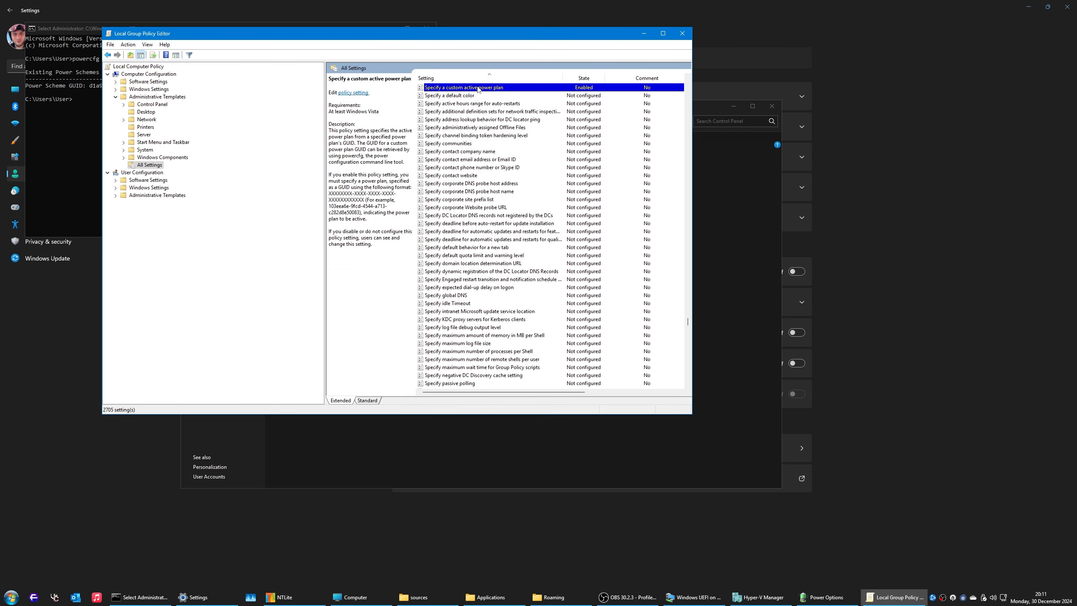
pyautogui.moveTo(161, 214); pyautogui.dragTo(234, 215)
pyautogui.moveTo(136, 215); pyautogui.dragTo(94, 215)
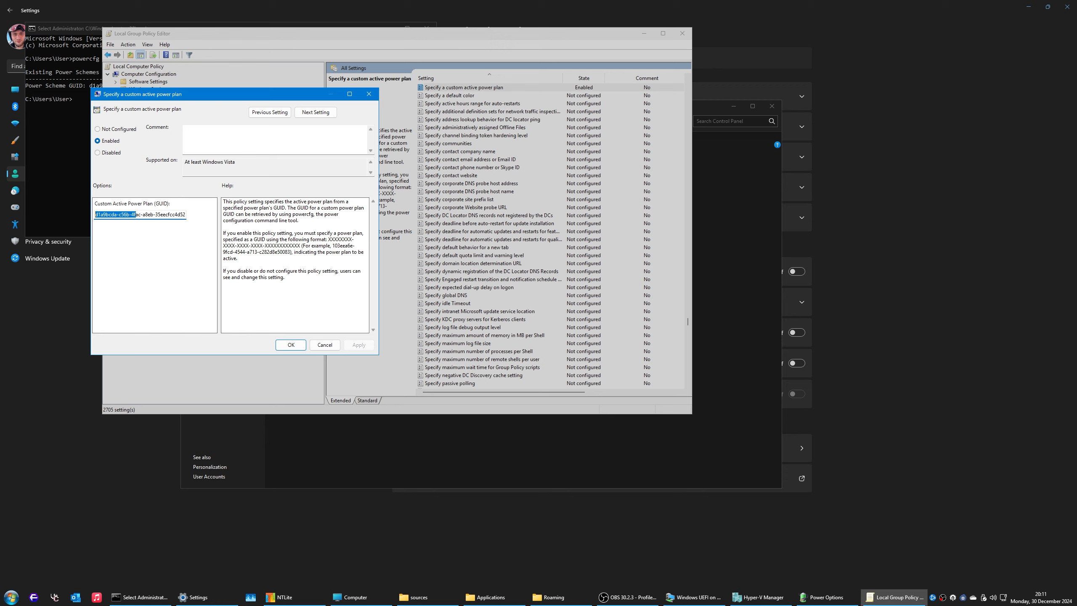
pyautogui.click(325, 345)
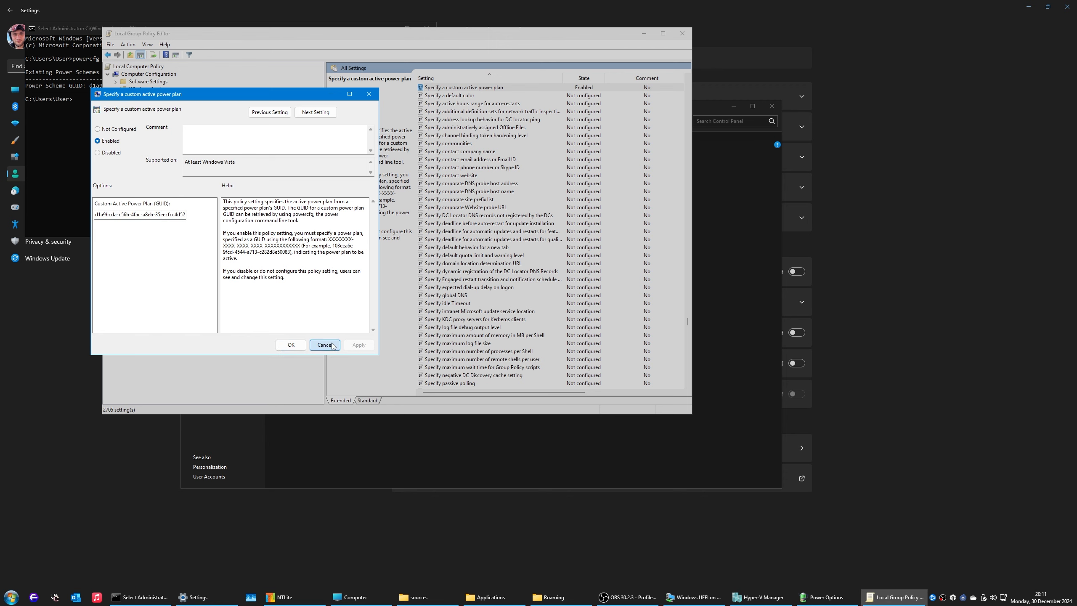
pyautogui.click(683, 34)
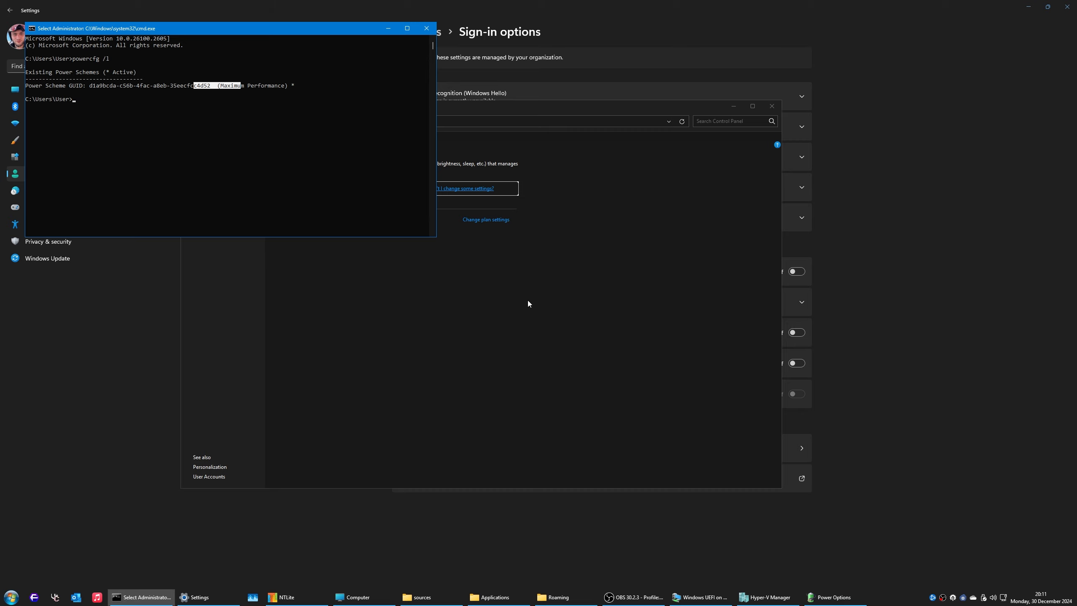
pyautogui.click(192, 86)
# Step: Select the active scheme GUID in cmd, then close cmd and Power Options
pyautogui.moveTo(213, 86); pyautogui.dragTo(93, 88)
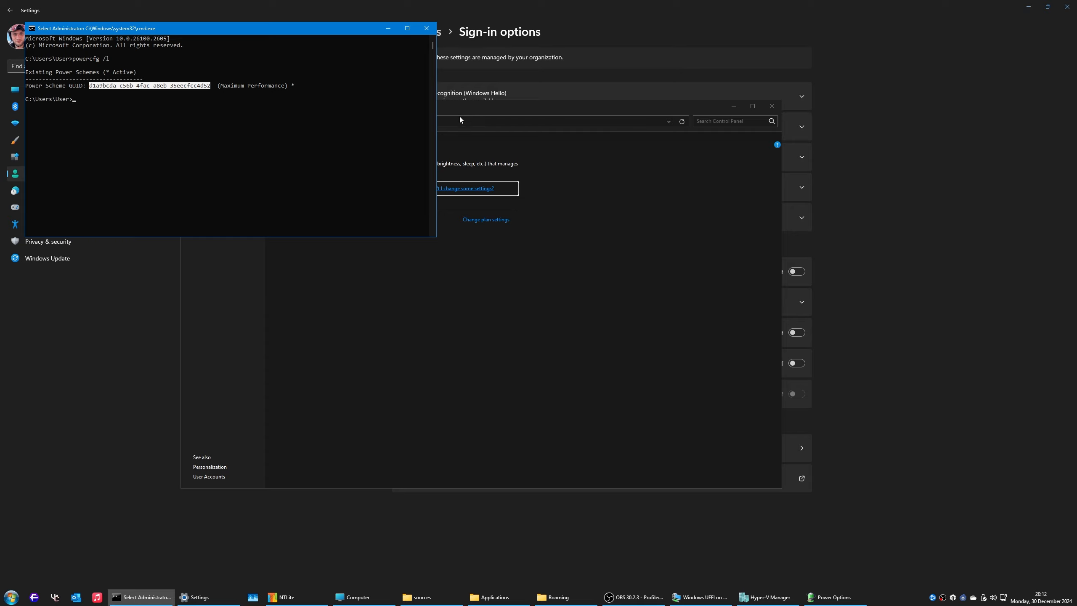
pyautogui.click(351, 92)
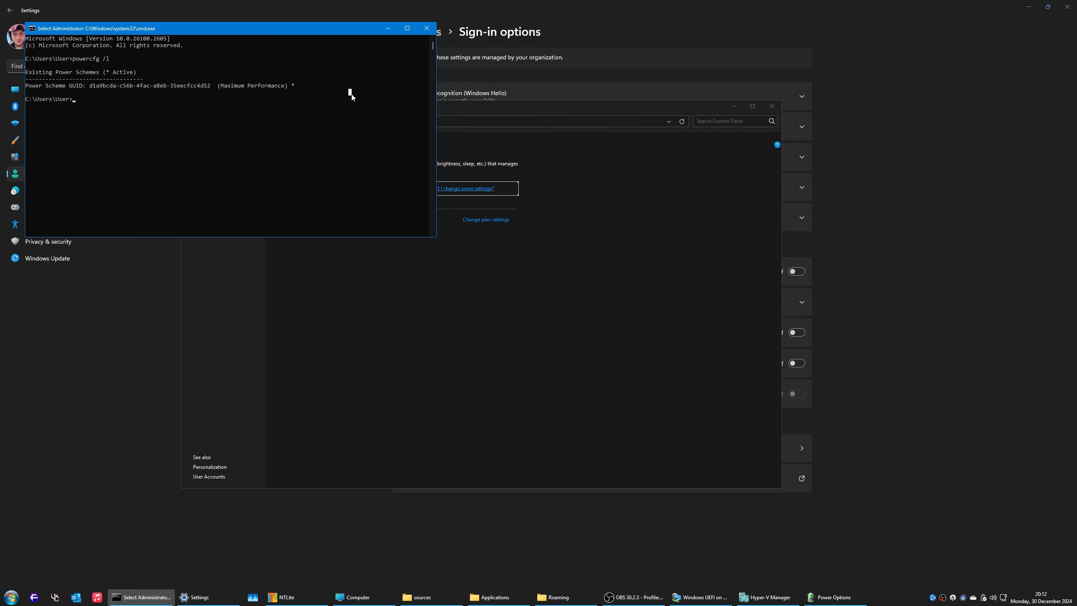
pyautogui.click(426, 29)
pyautogui.click(772, 106)
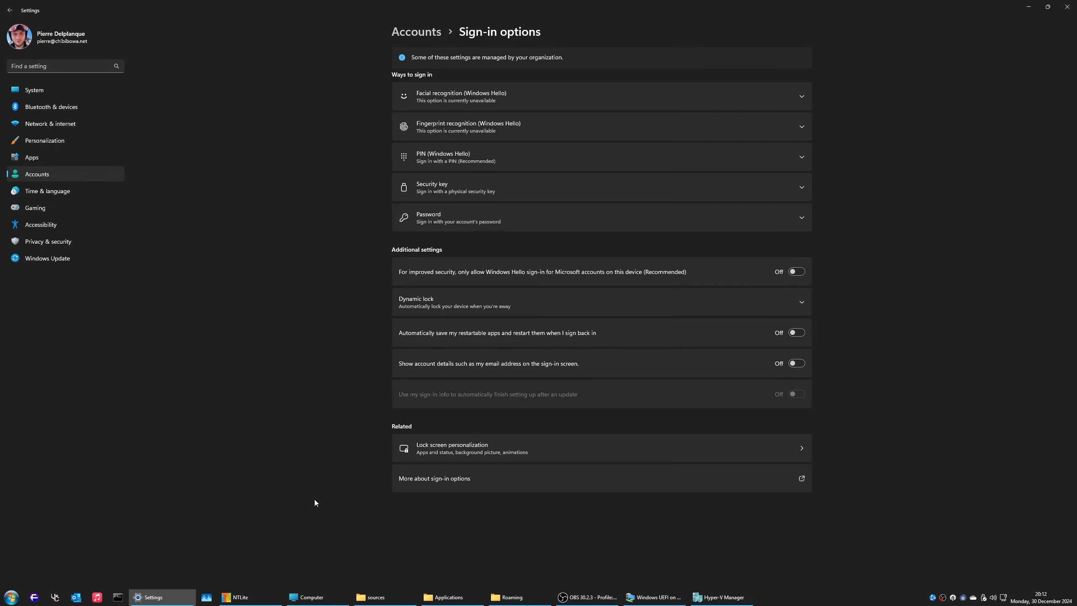
# Step: On the VM desktop, empty the Recycle Bin to permanently remove the old Floorp folder
pyautogui.click(657, 598)
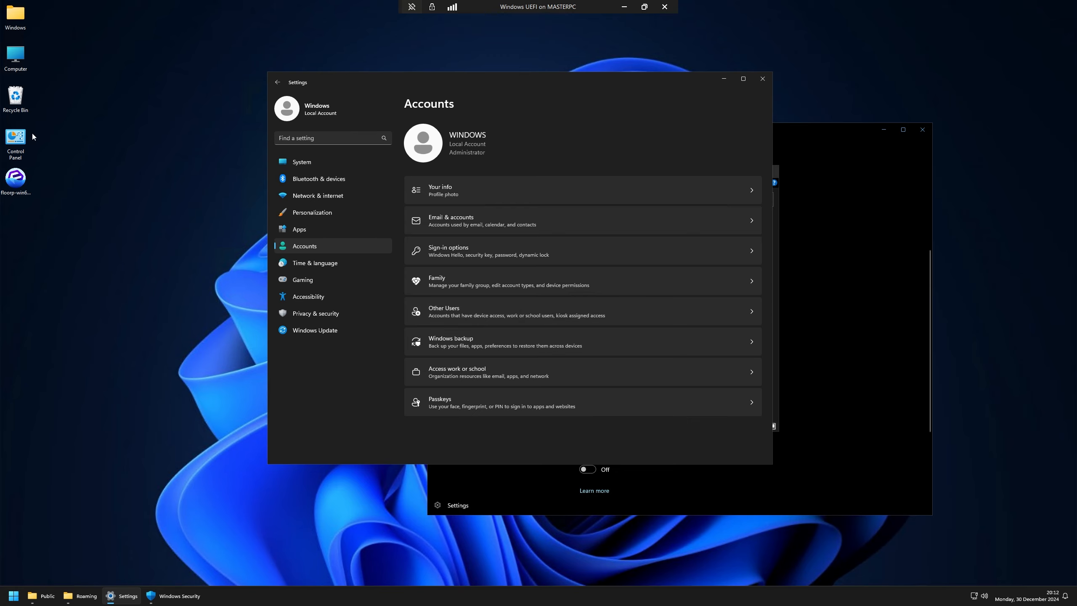
pyautogui.rightClick(16, 97)
pyautogui.click(36, 111)
pyautogui.press('Return')
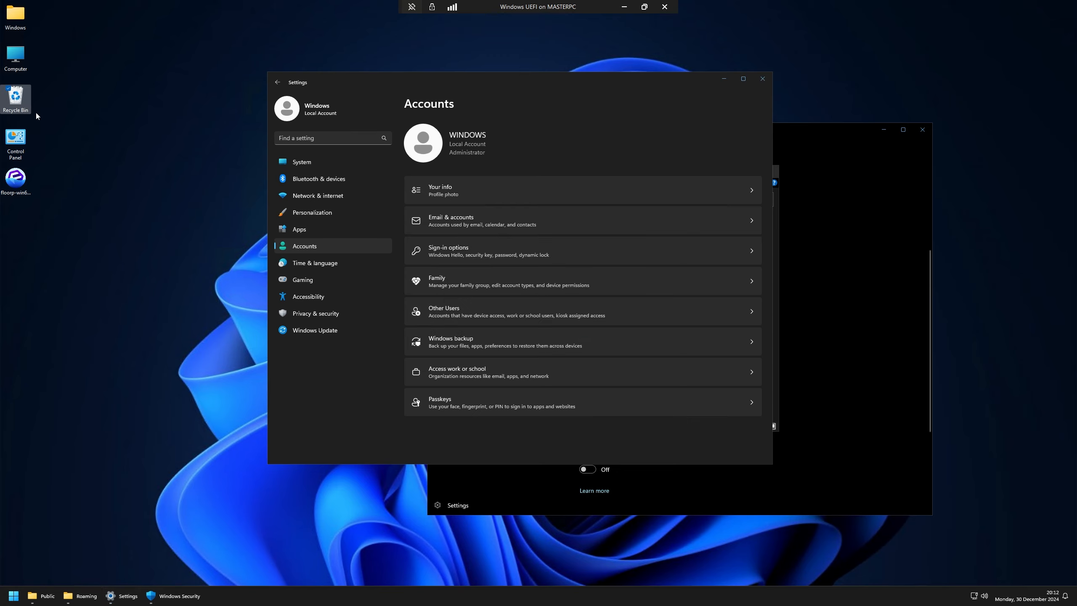
pyautogui.click(13, 595)
# Step: Launch Floorp, close it, and relaunch it by searching 'flor' in Start
pyautogui.click(67, 523)
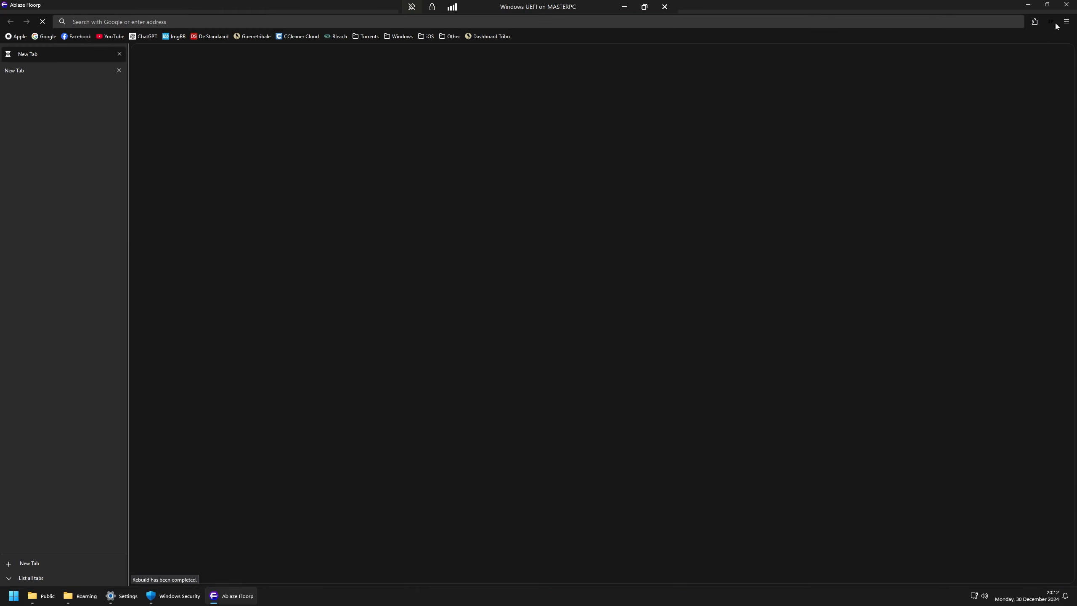
pyautogui.click(1073, 22)
pyautogui.click(118, 54)
pyautogui.click(119, 54)
pyautogui.click(119, 54)
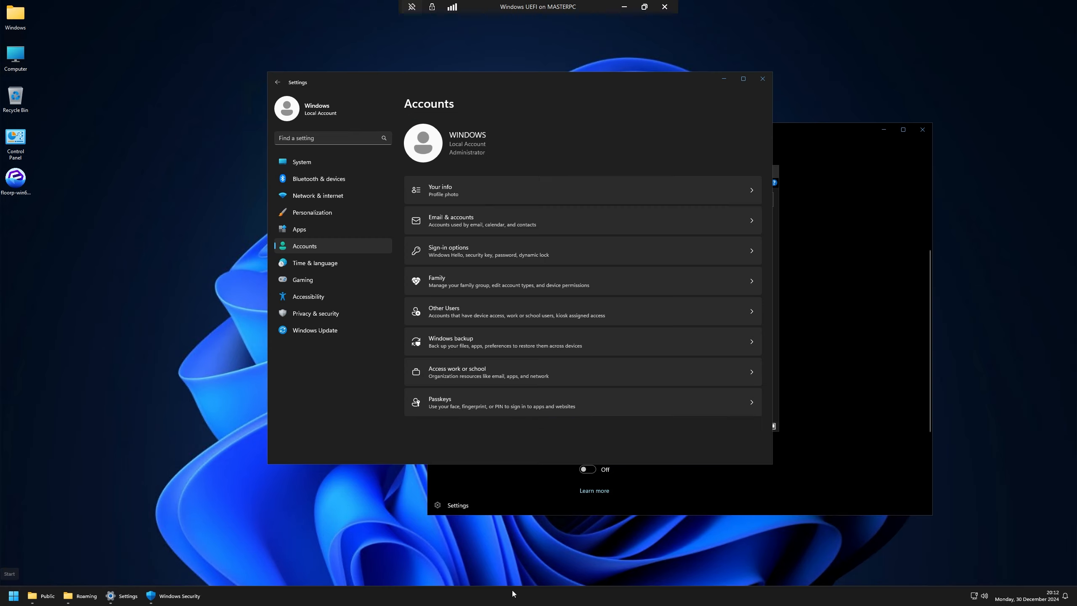
pyautogui.click(16, 599)
pyautogui.write('flor')
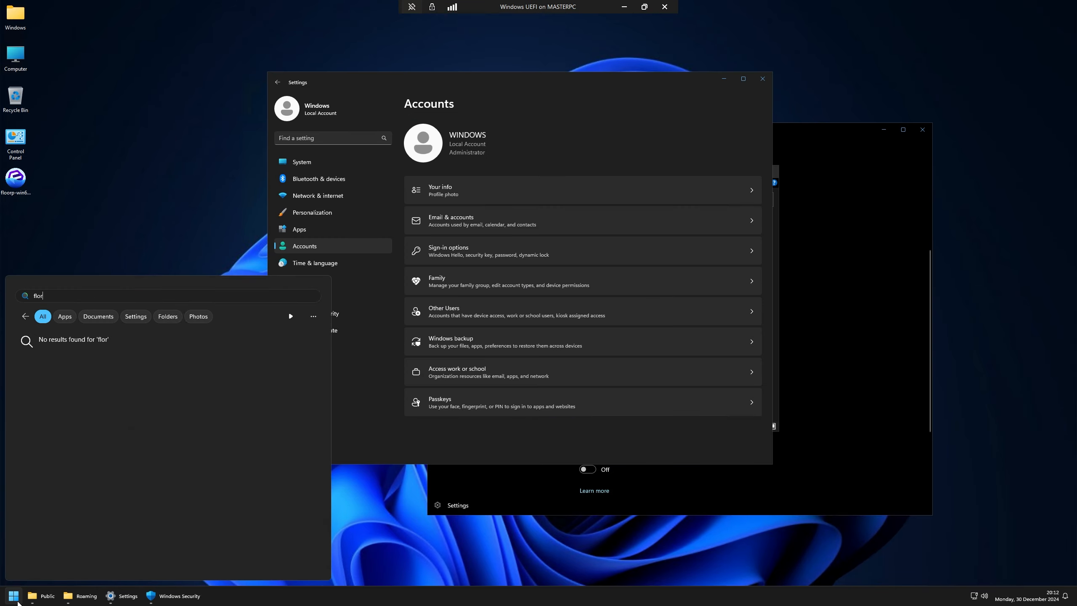
pyautogui.press('BackSpace')
pyautogui.press('Return')
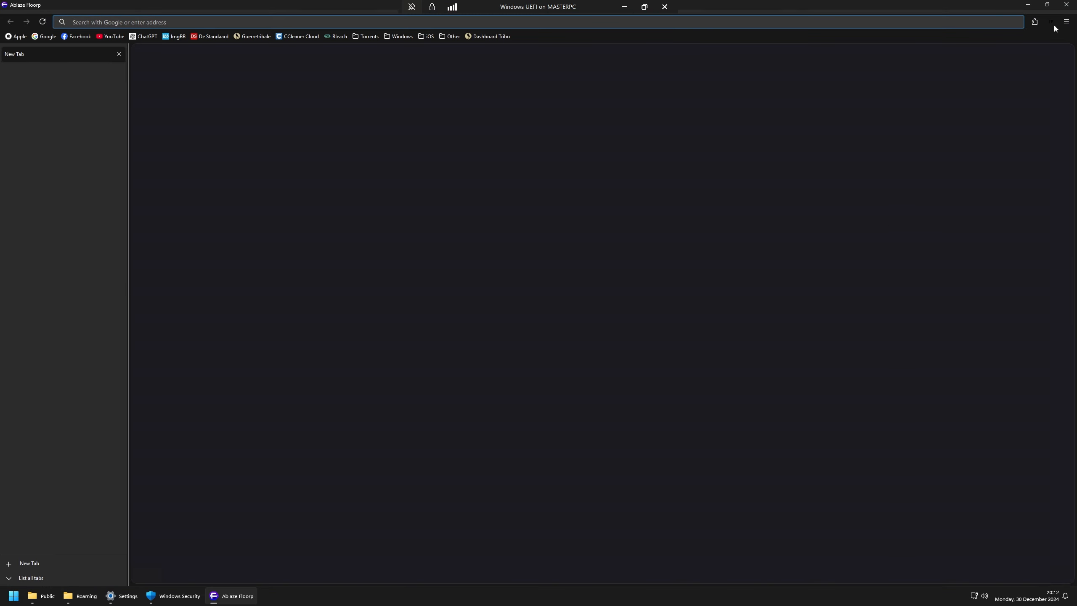
# Step: Open History > Clear recent history, cancel it, then restart Floorp via 'fl' search
pyautogui.click(1065, 22)
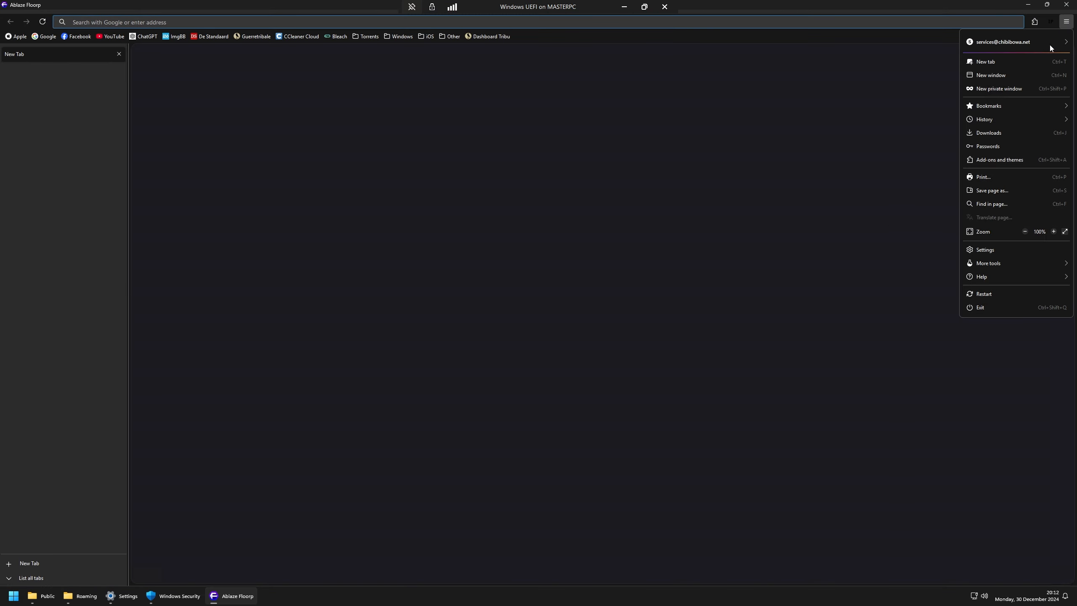
pyautogui.click(988, 119)
pyautogui.click(990, 112)
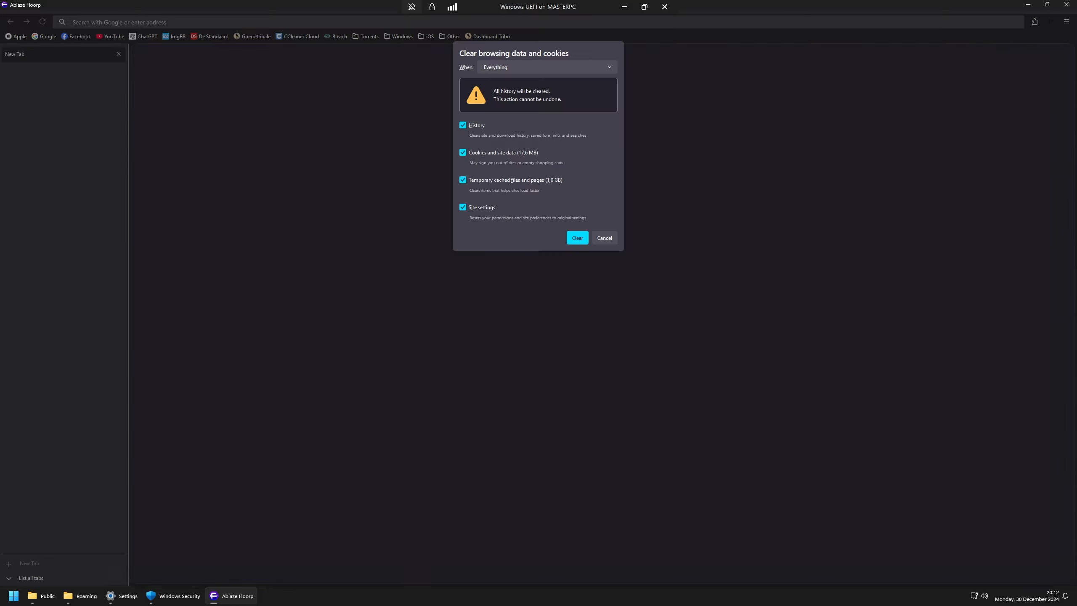
pyautogui.click(578, 238)
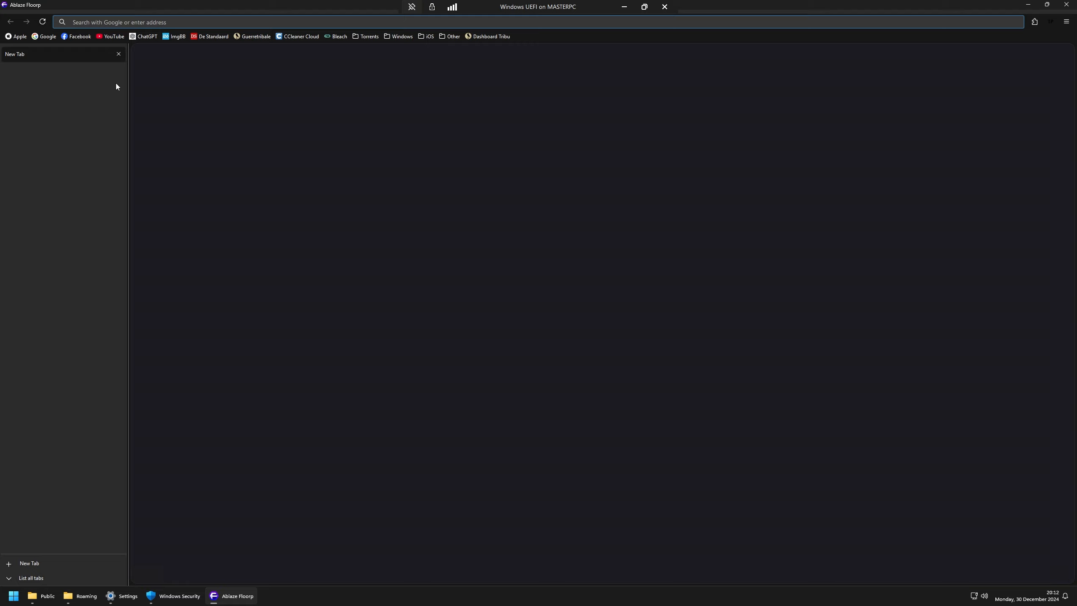
pyautogui.click(118, 54)
pyautogui.press('super')
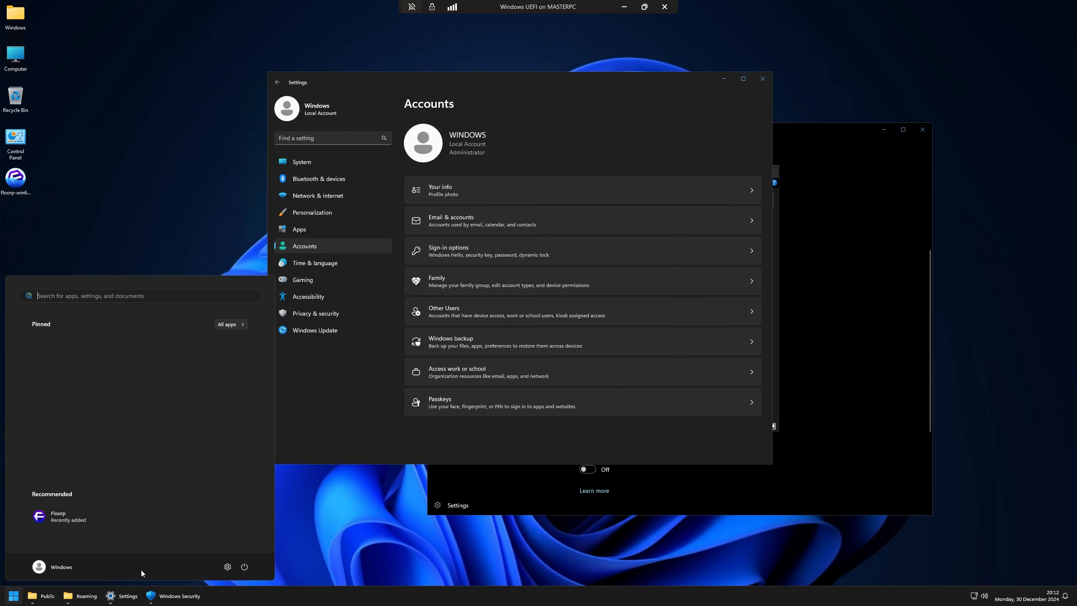
pyautogui.write('fl')
pyautogui.press('Return')
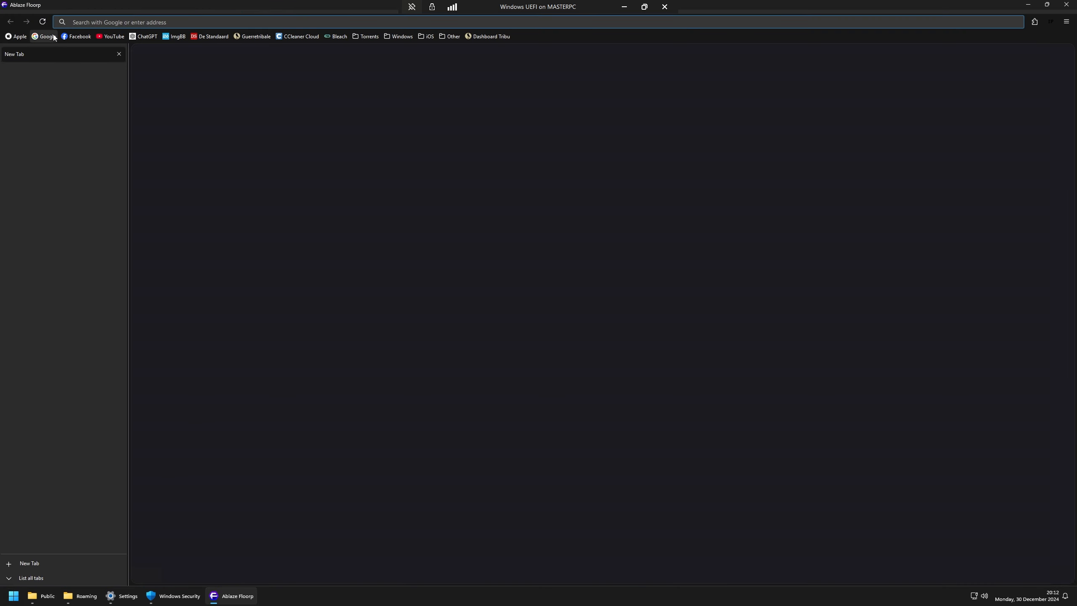
# Step: Open Google from bookmarks, confirm its consent choices, and check the installed extensions list
pyautogui.click(54, 36)
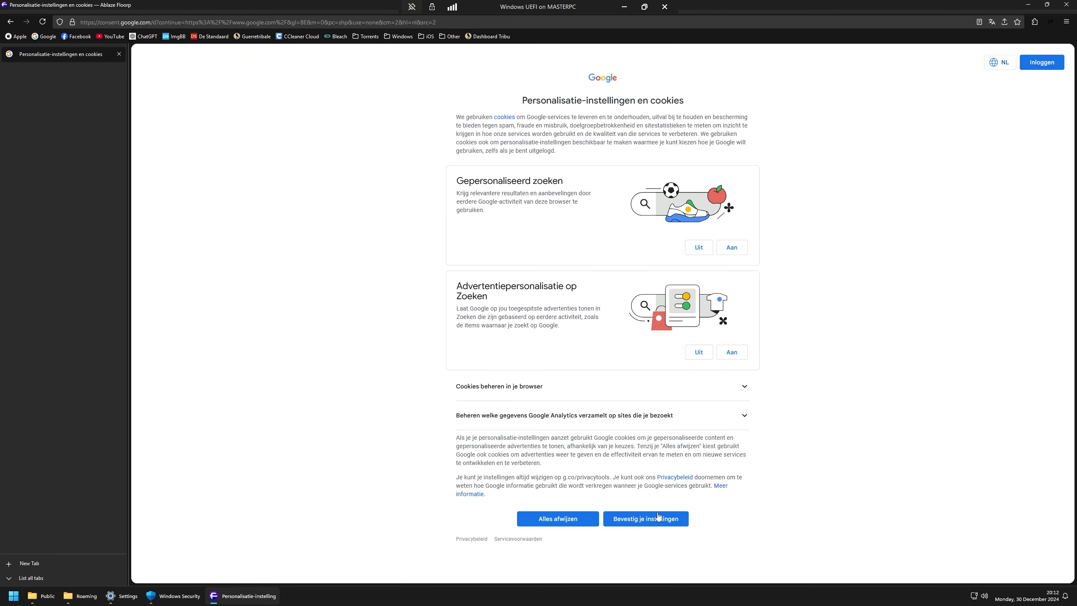
pyautogui.click(658, 516)
pyautogui.click(1035, 22)
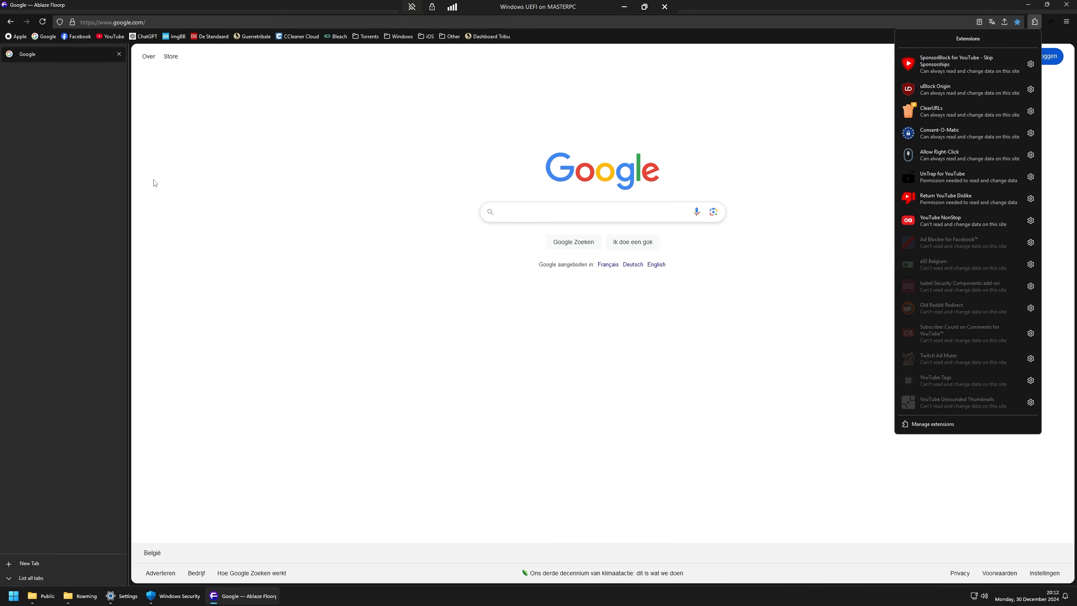
pyautogui.click(255, 185)
# Step: On YouTube, accept all cookies, search 'asmongold', play a result, and return home
pyautogui.click(110, 36)
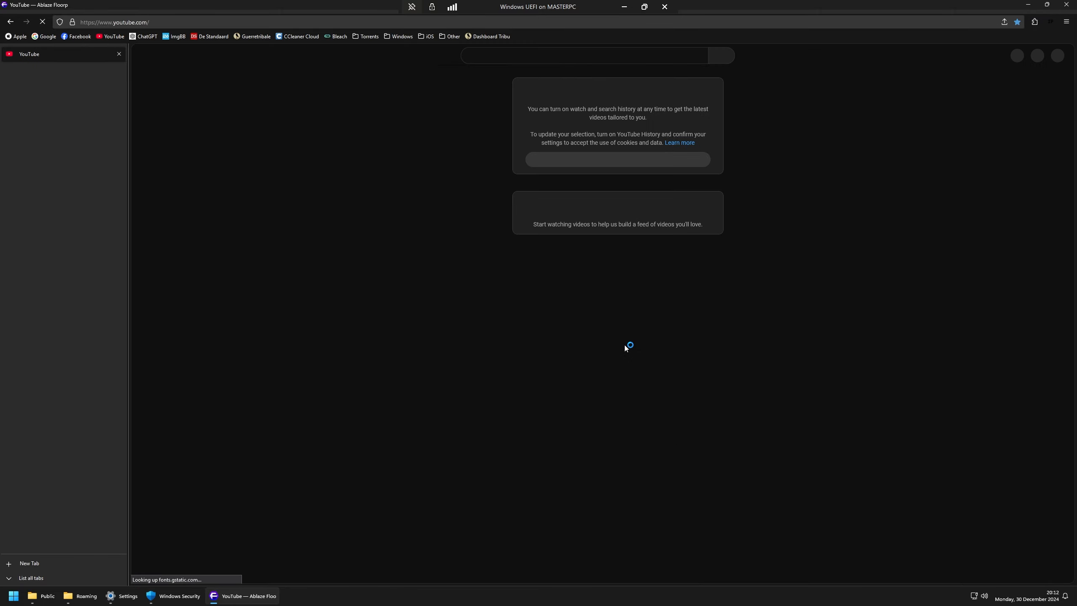
pyautogui.click(650, 451)
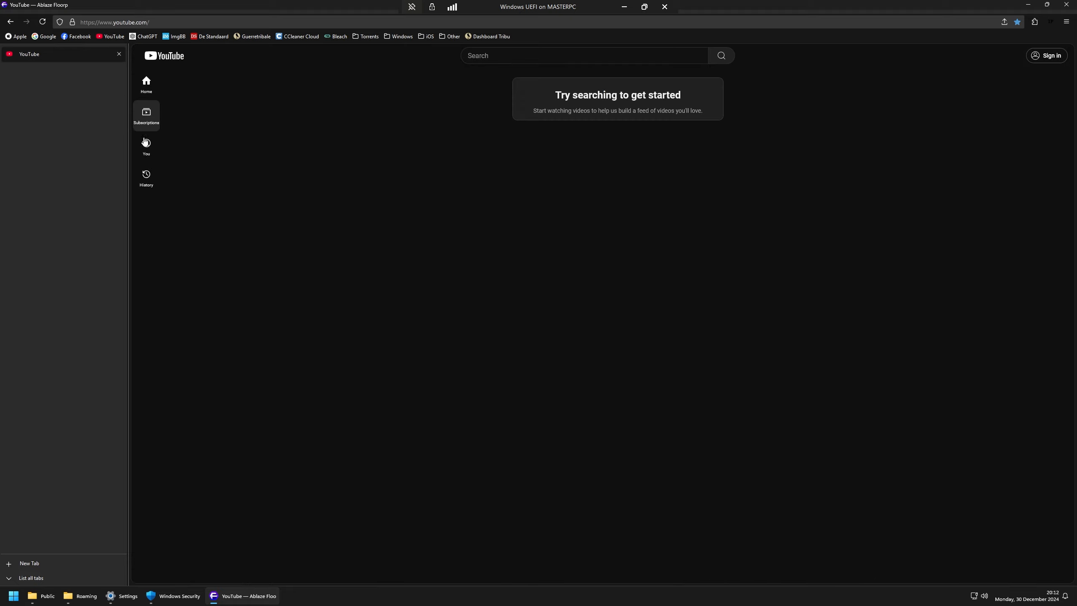
pyautogui.click(585, 56)
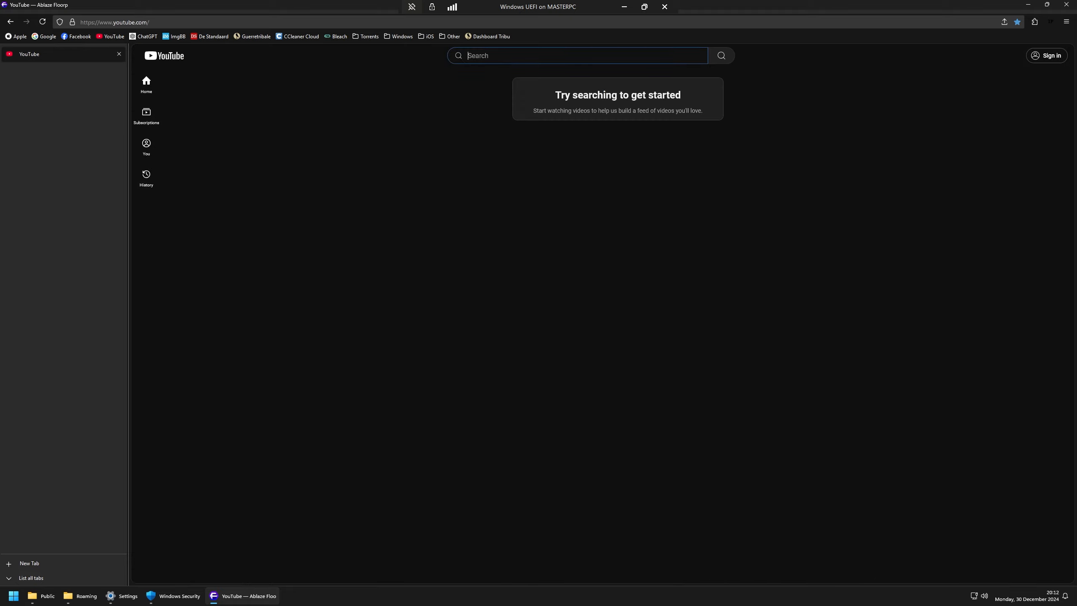
pyautogui.write('asmongold')
pyautogui.press('Return')
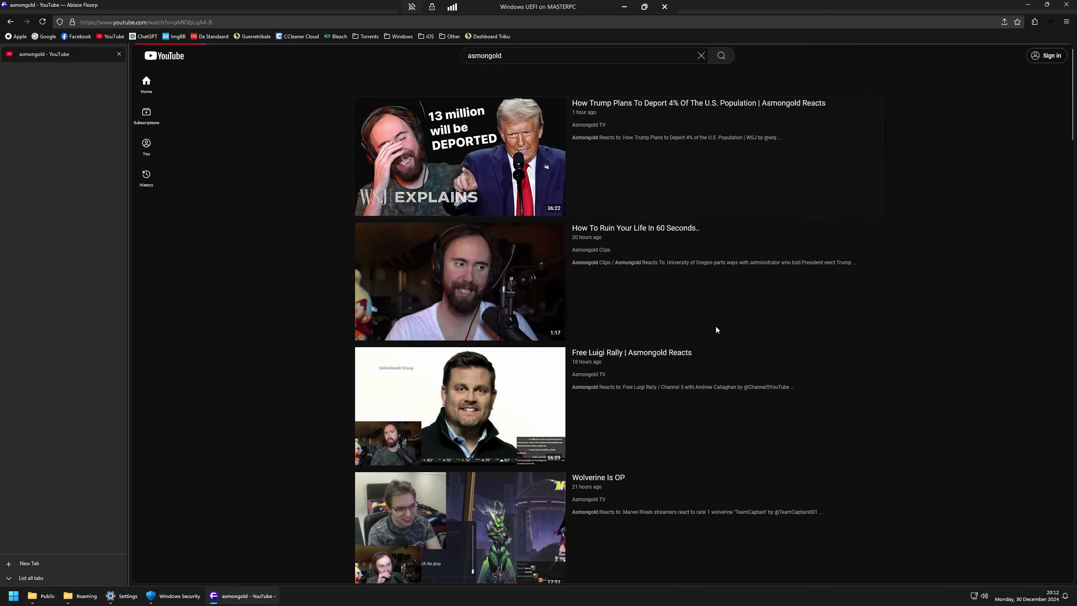
pyautogui.click(686, 260)
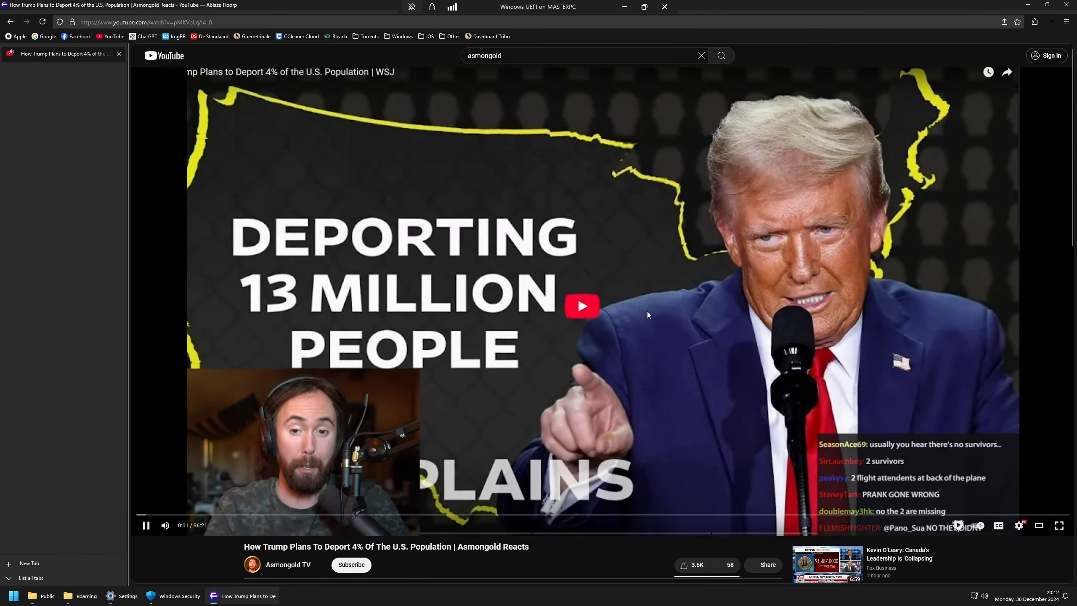
pyautogui.click(165, 56)
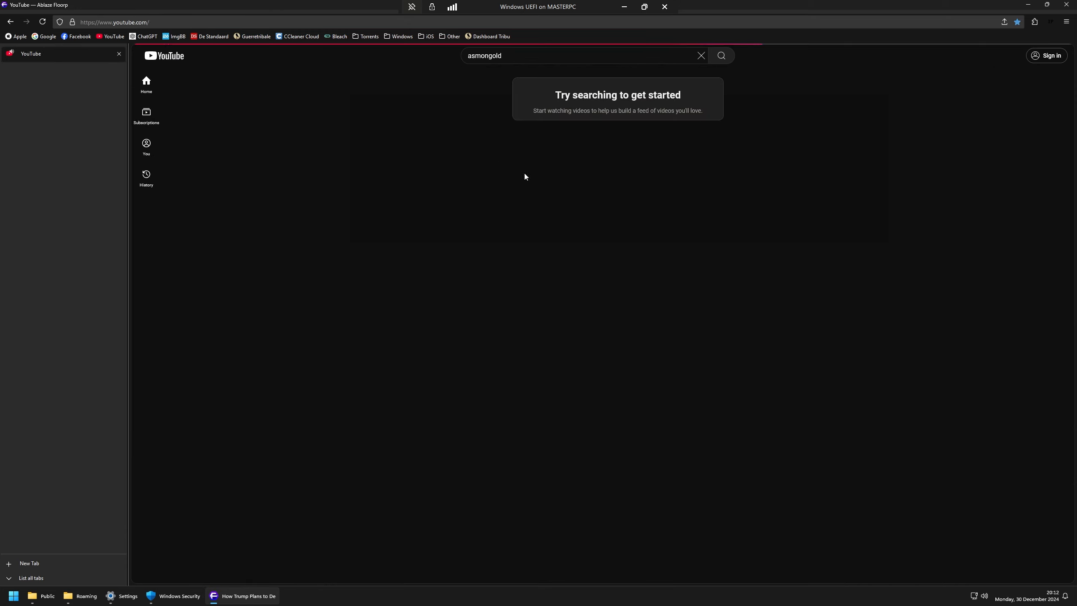
pyautogui.click(701, 54)
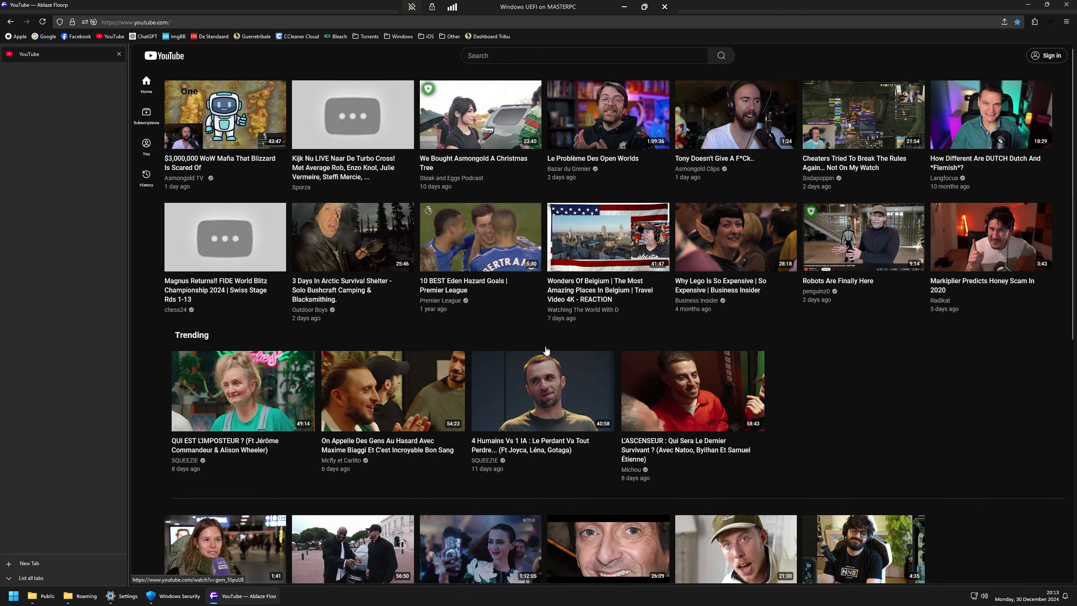
# Step: Scroll through the YouTube home page and review the installed extensions list in Floorp
pyautogui.scroll(-5, 743, 307)
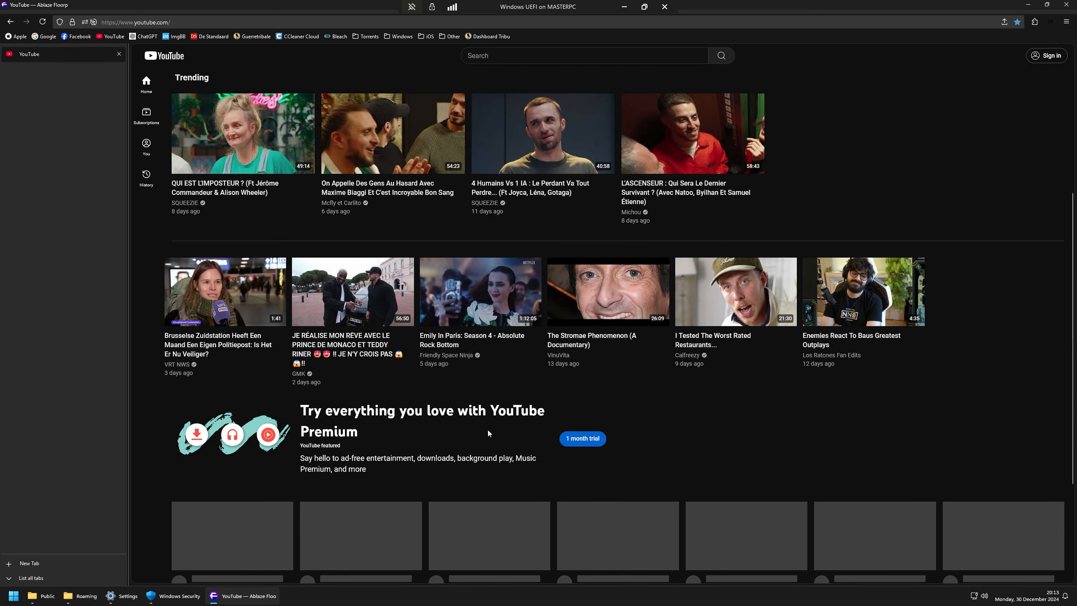
pyautogui.scroll(-8, 776, 435)
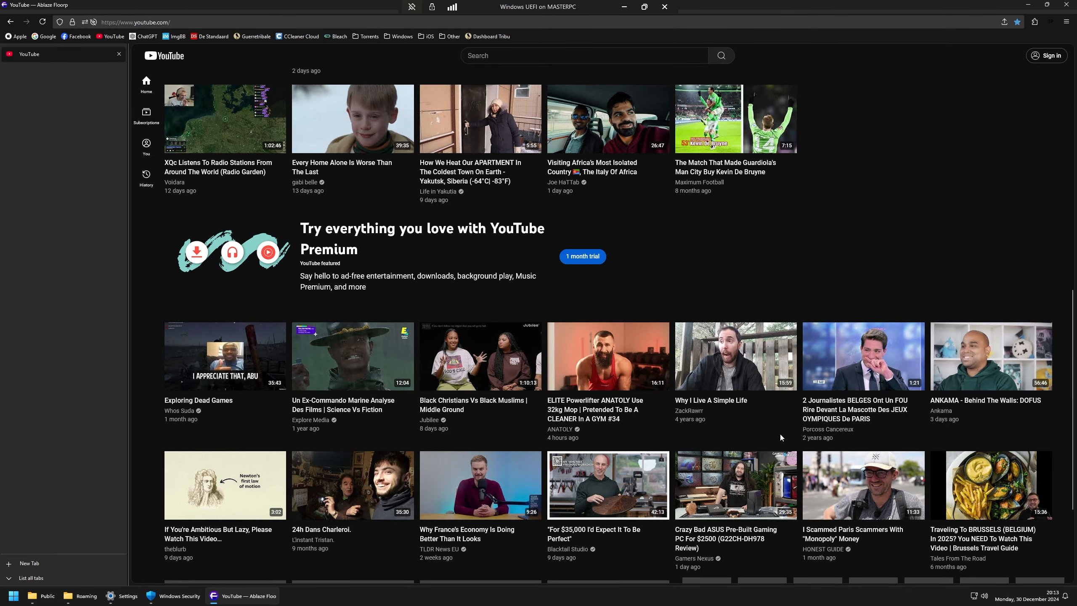
pyautogui.scroll(10, 878, 333)
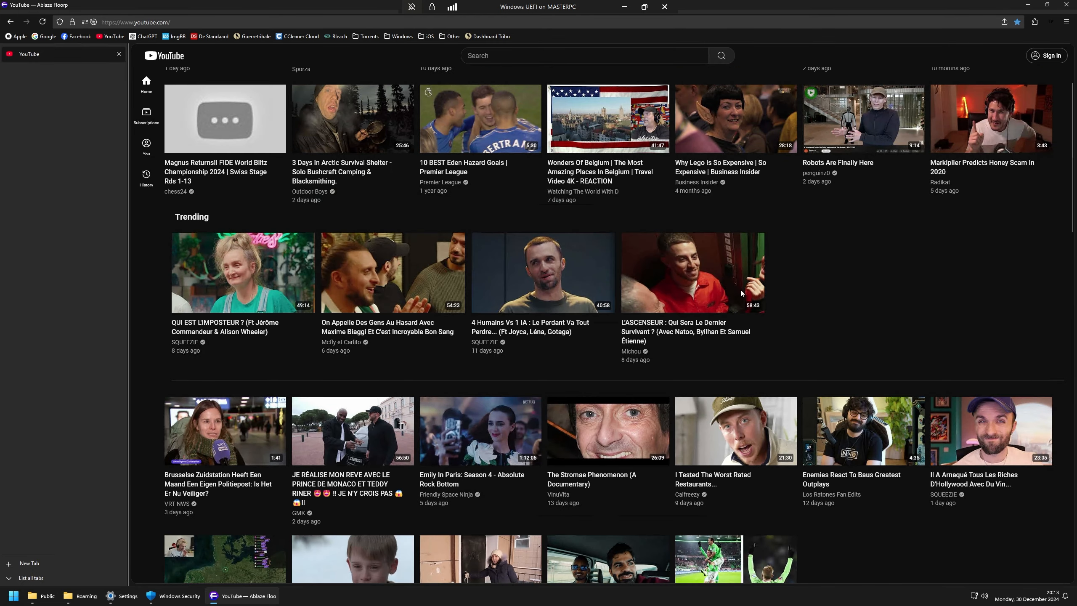
pyautogui.scroll(3, 617, 338)
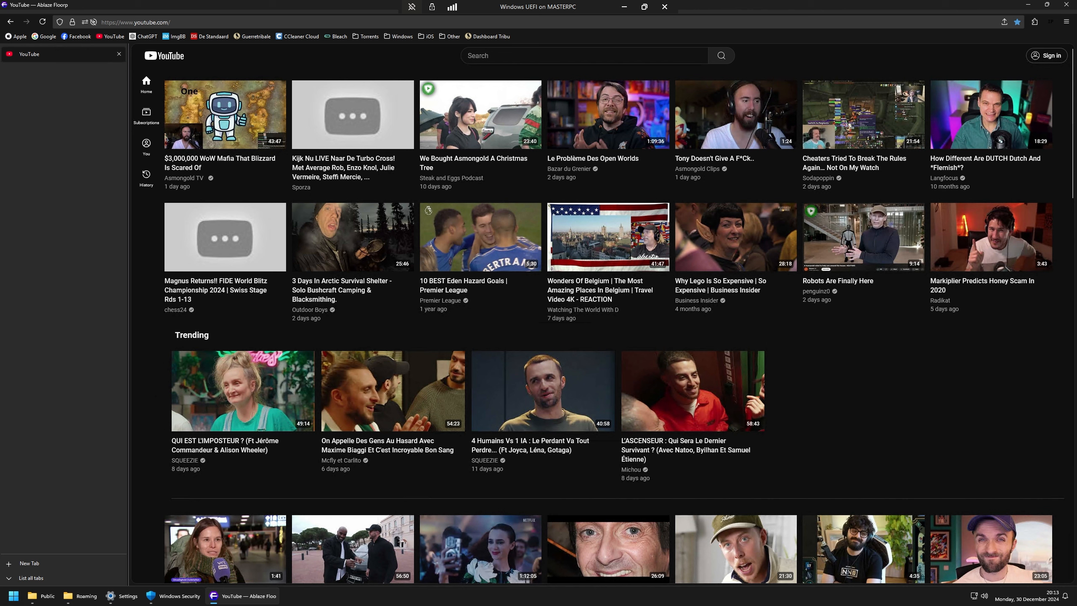
pyautogui.click(1035, 22)
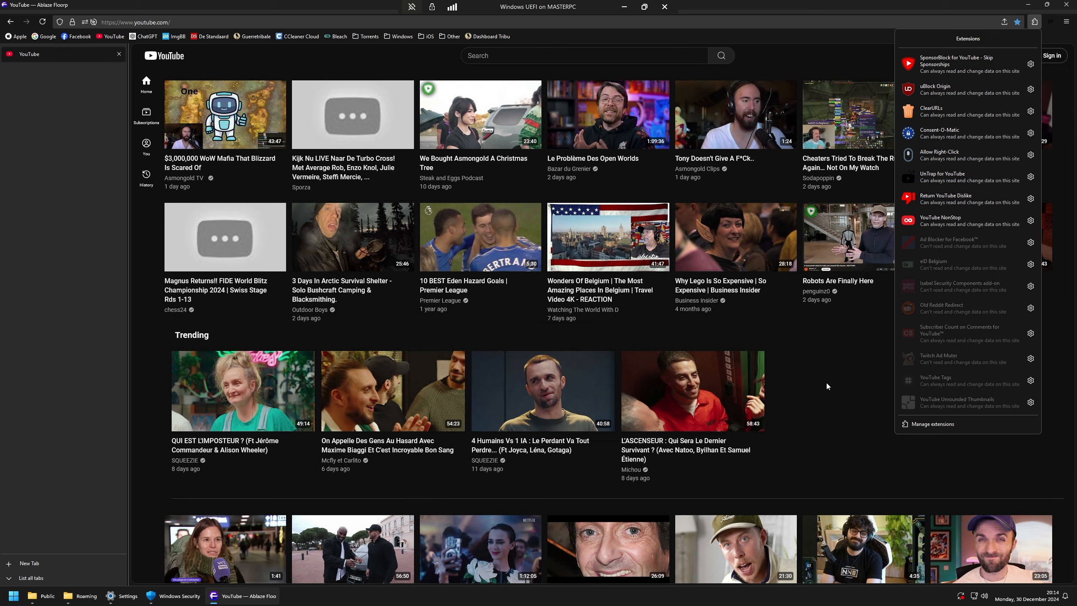
pyautogui.click(813, 379)
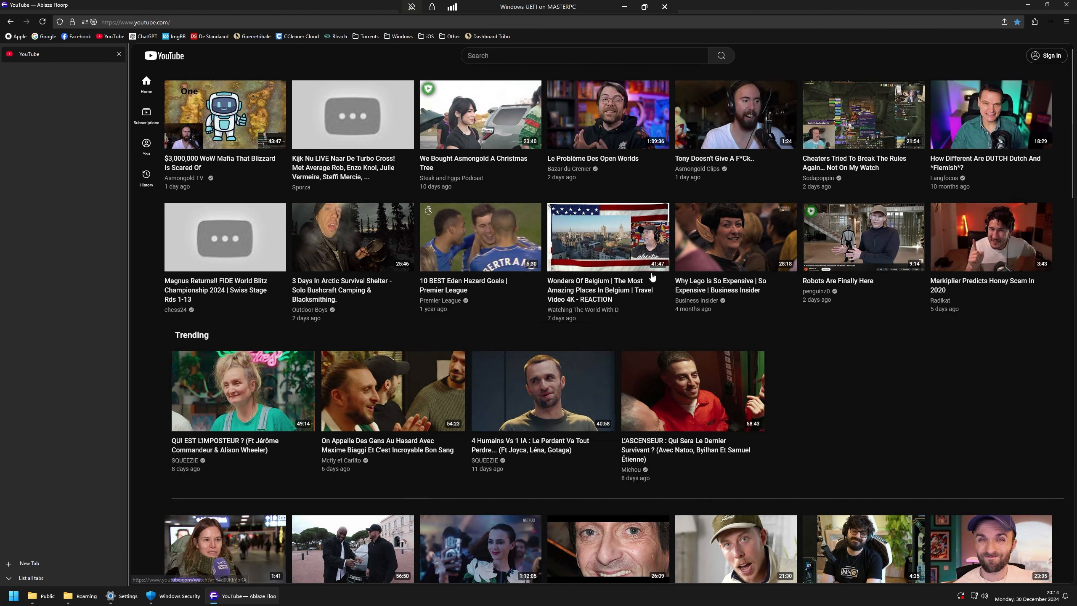
# Step: Play the Yakutsk apartment heating and abandoned castle hotel videos, then close Floorp
pyautogui.scroll(-10, 831, 339)
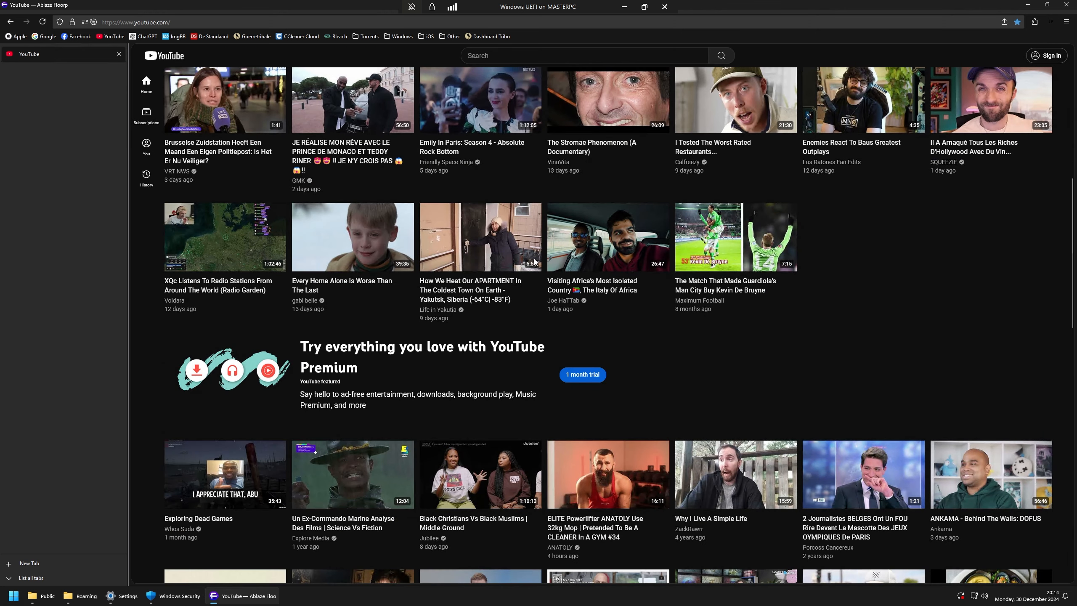
pyautogui.click(501, 238)
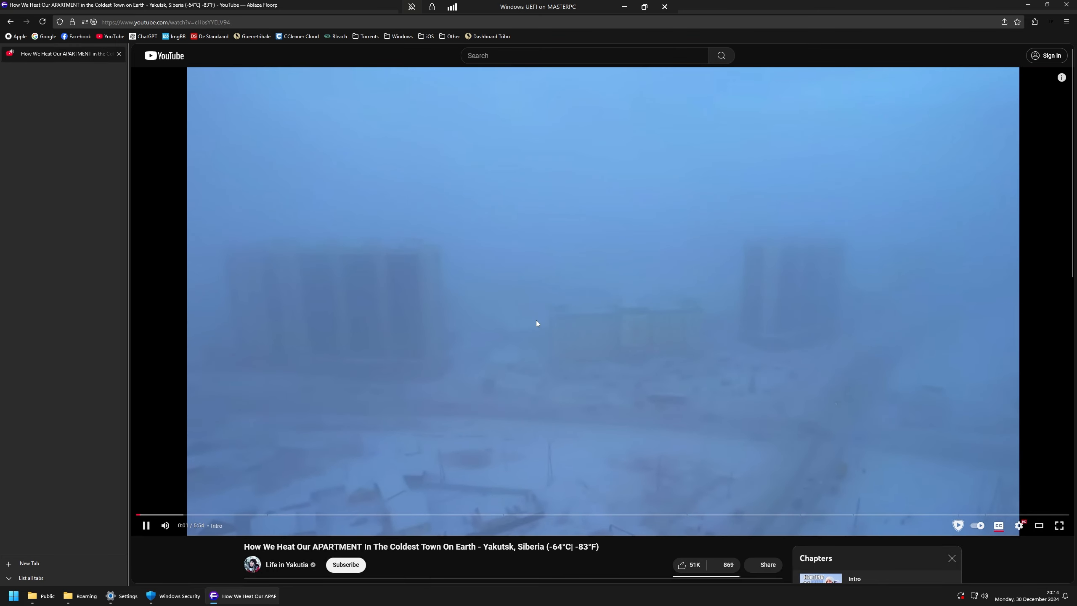
pyautogui.scroll(-10, 564, 334)
pyautogui.click(829, 439)
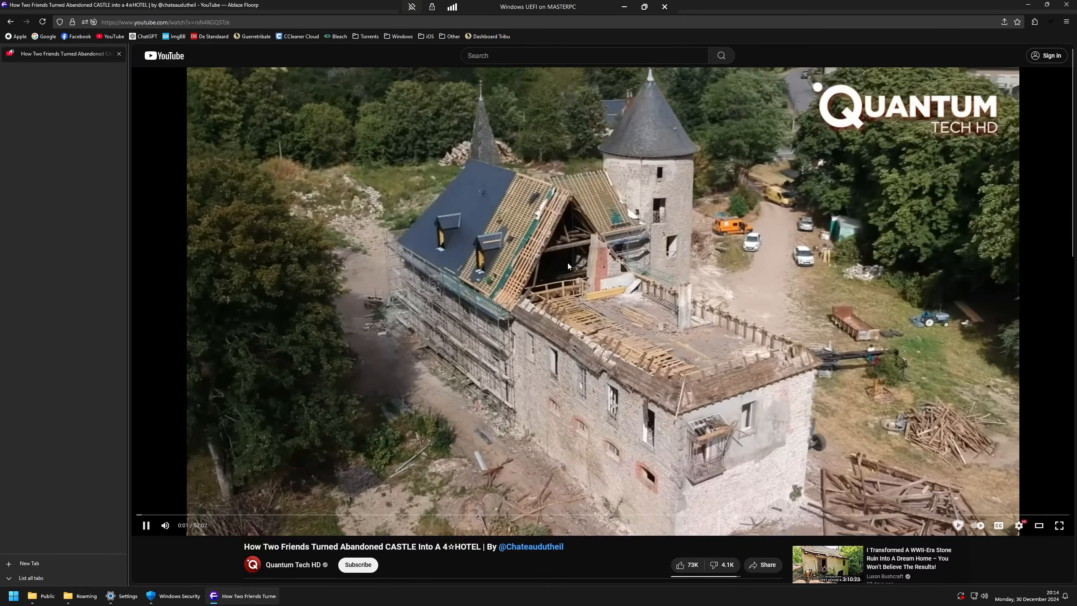
pyautogui.click(155, 58)
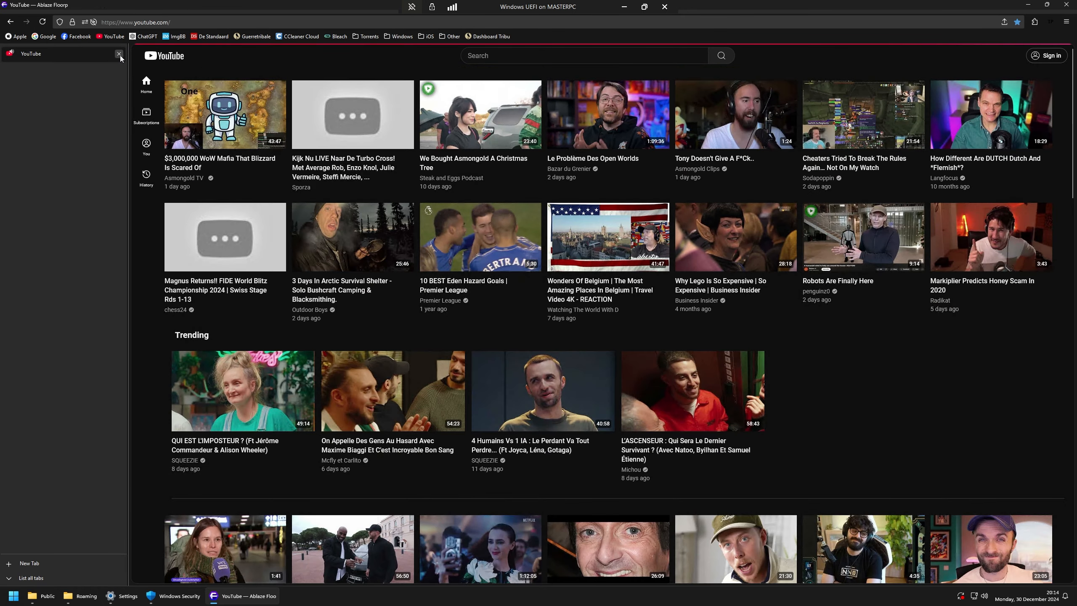
pyautogui.click(119, 54)
pyautogui.click(857, 140)
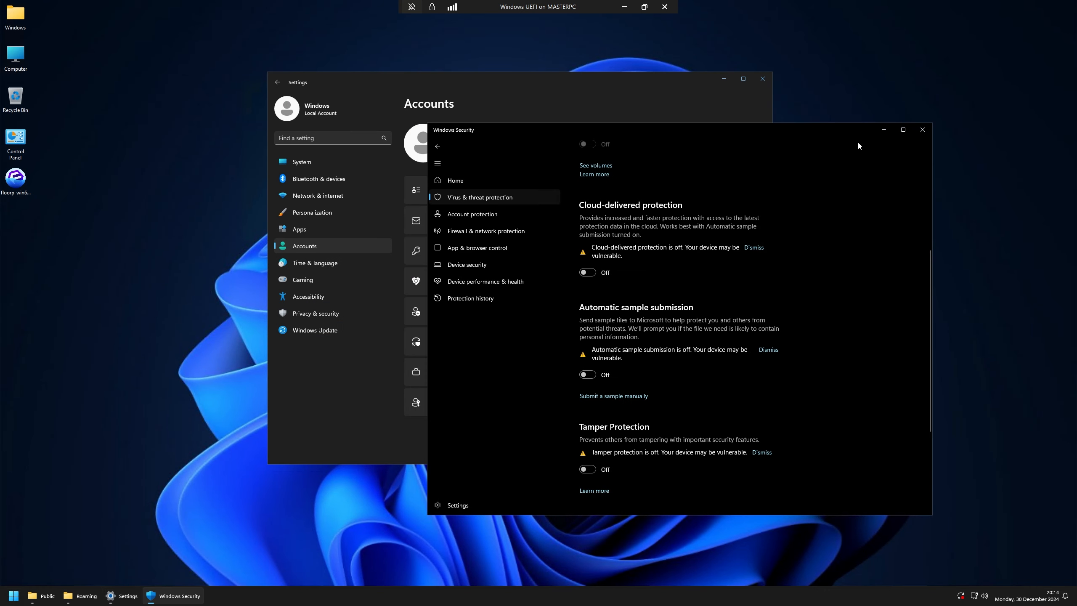
# Step: Close the Windows Security, Settings, Roaming and Public folder windows in the VM
pyautogui.click(923, 130)
pyautogui.doubleClick(764, 88)
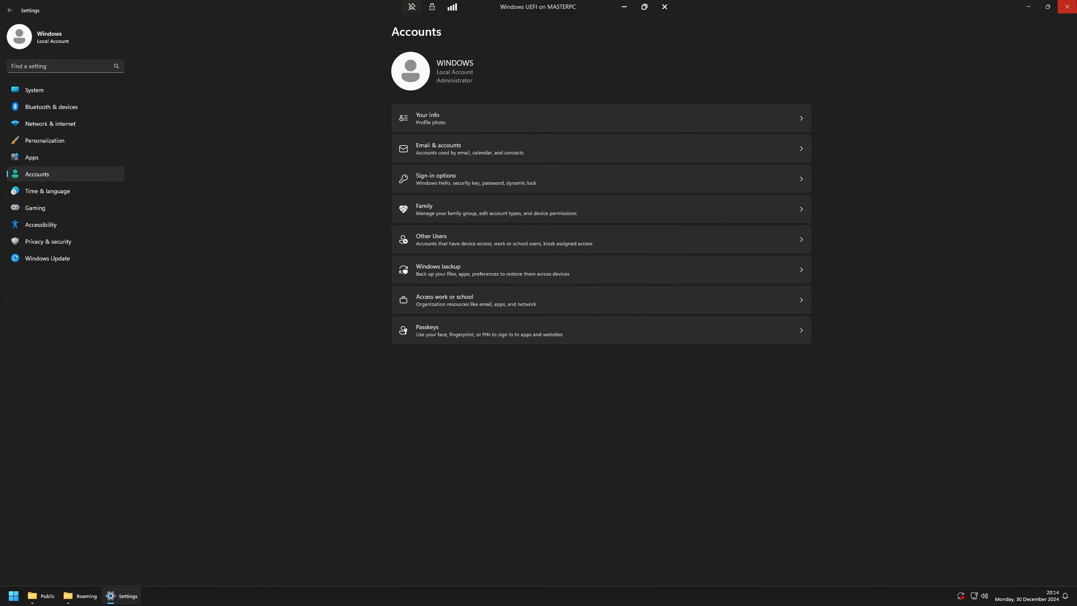
pyautogui.click(1068, 7)
pyautogui.click(769, 171)
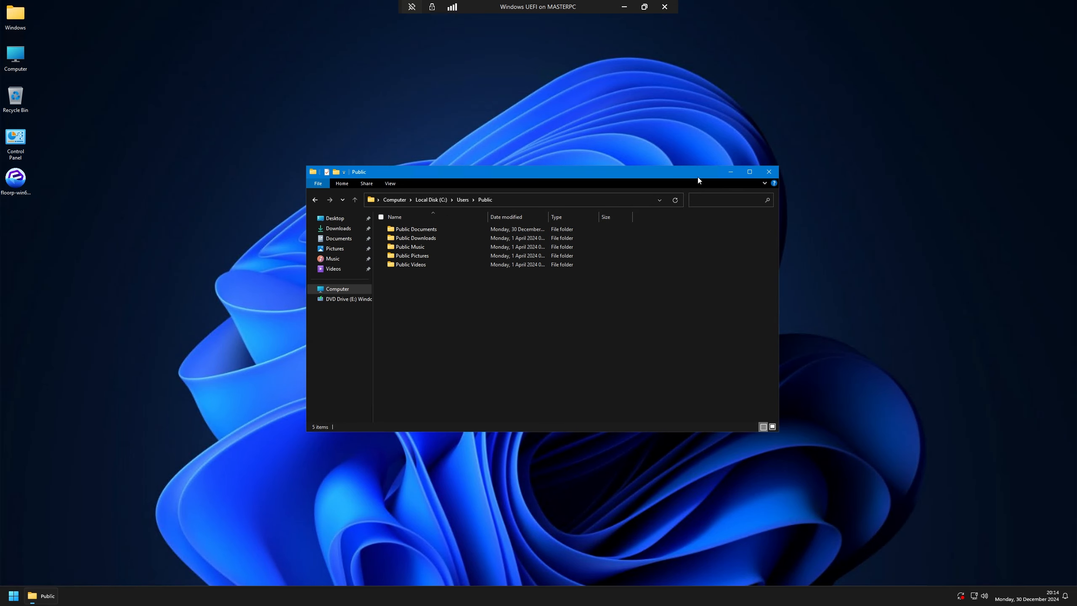
pyautogui.click(776, 168)
# Step: Remove Floorp from Start's recommended apps and minimize the VM connection window
pyautogui.press('super')
pyautogui.write('edge')
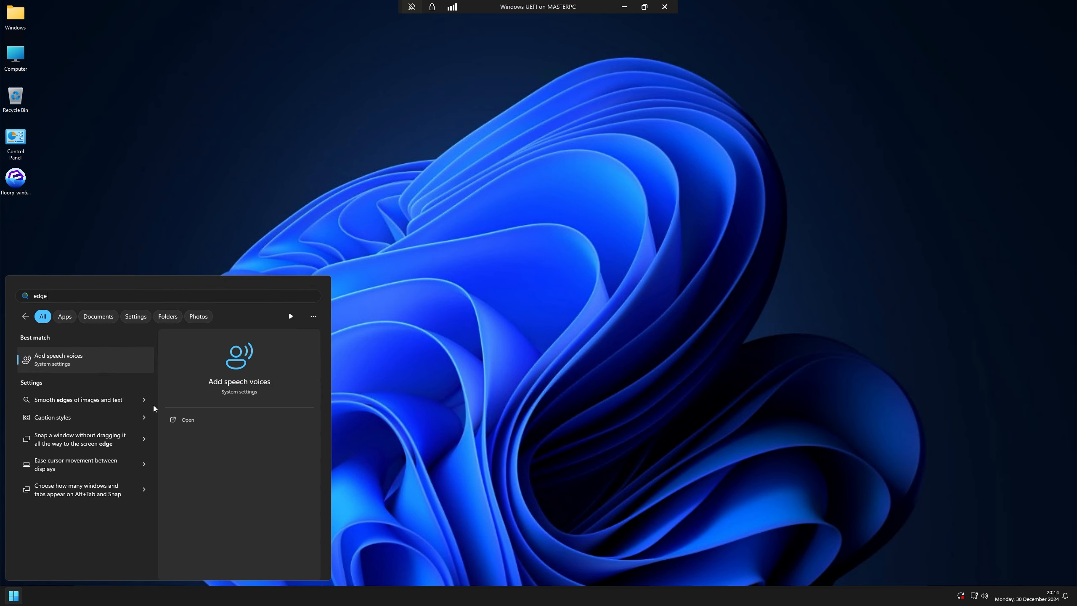
pyautogui.press('BackSpace')
pyautogui.press('BackSpace')
pyautogui.press('BackSpace')
pyautogui.press('BackSpace')
pyautogui.rightClick(105, 516)
pyautogui.click(117, 515)
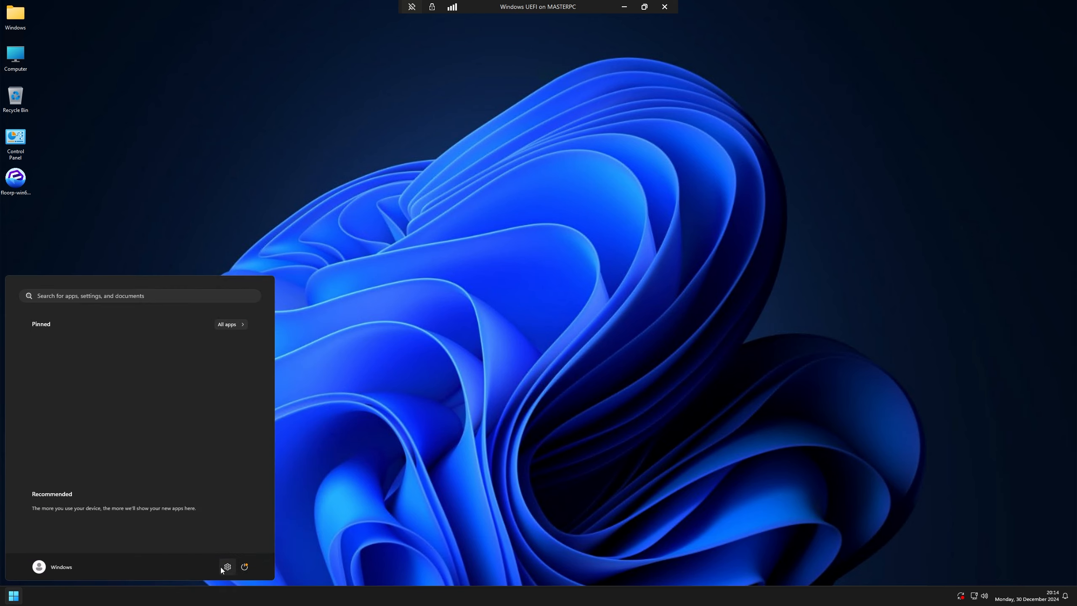
pyautogui.click(624, 6)
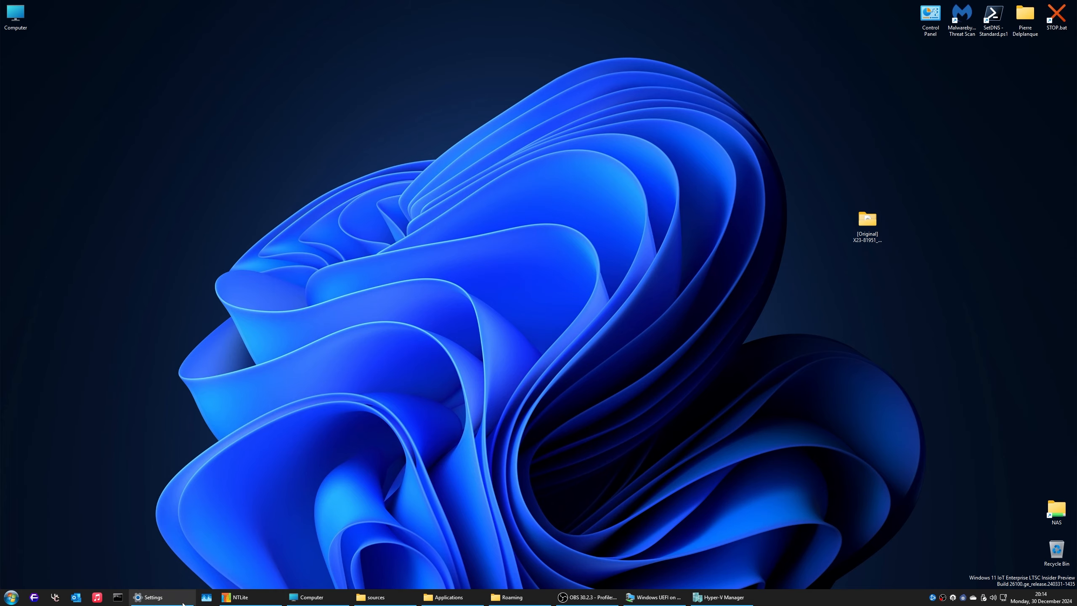
# Step: On the host, glance at Windows Update advanced options, then go to System > For developers
pyautogui.click(161, 597)
pyautogui.click(67, 258)
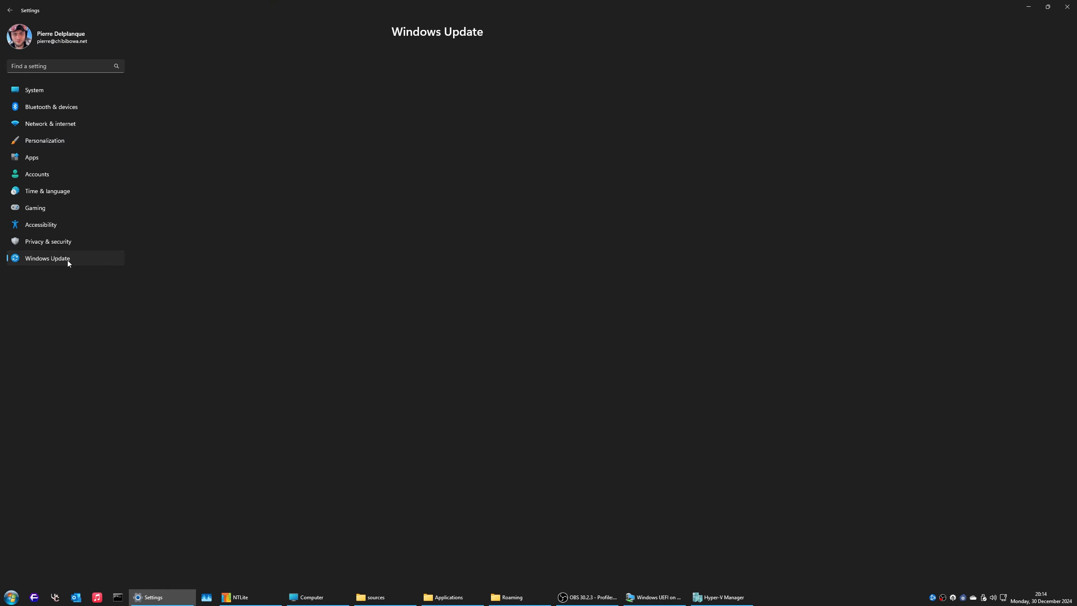
pyautogui.click(471, 209)
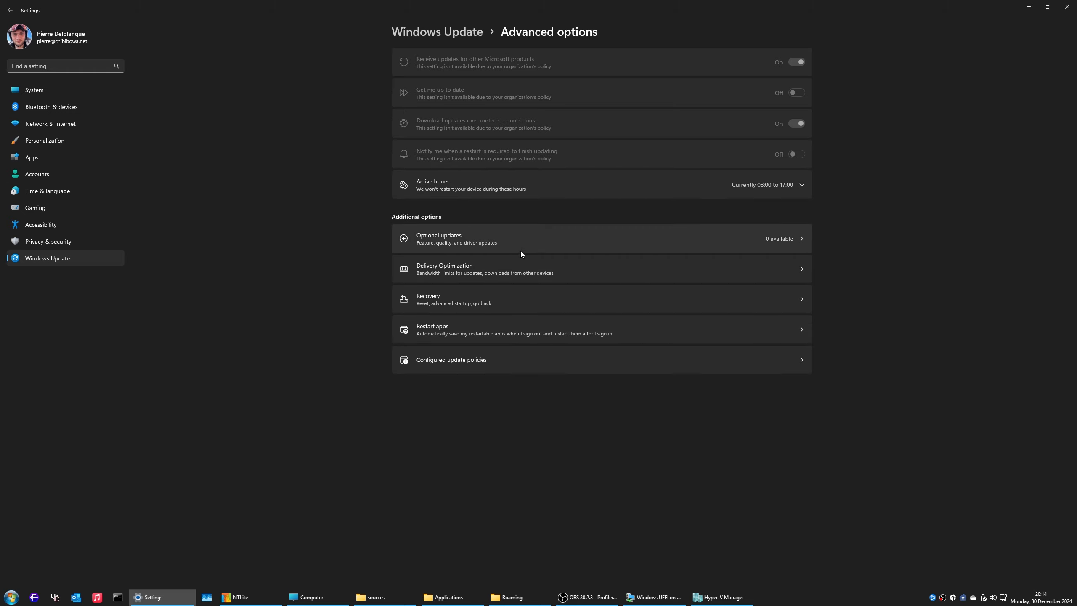
pyautogui.hotkey('alt', 'Left')
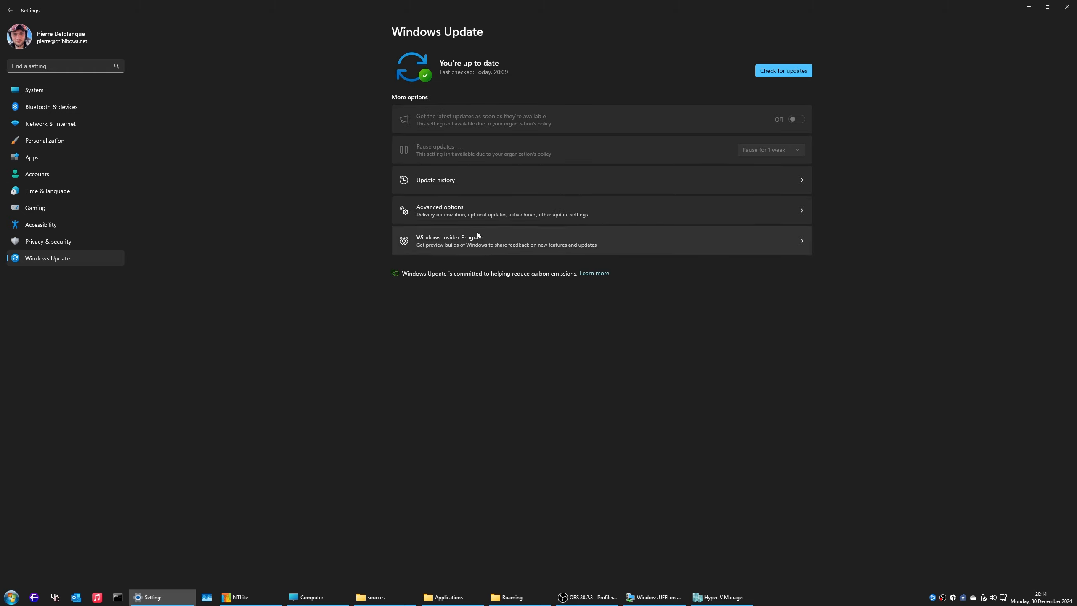
pyautogui.hotkey('alt', 'Left')
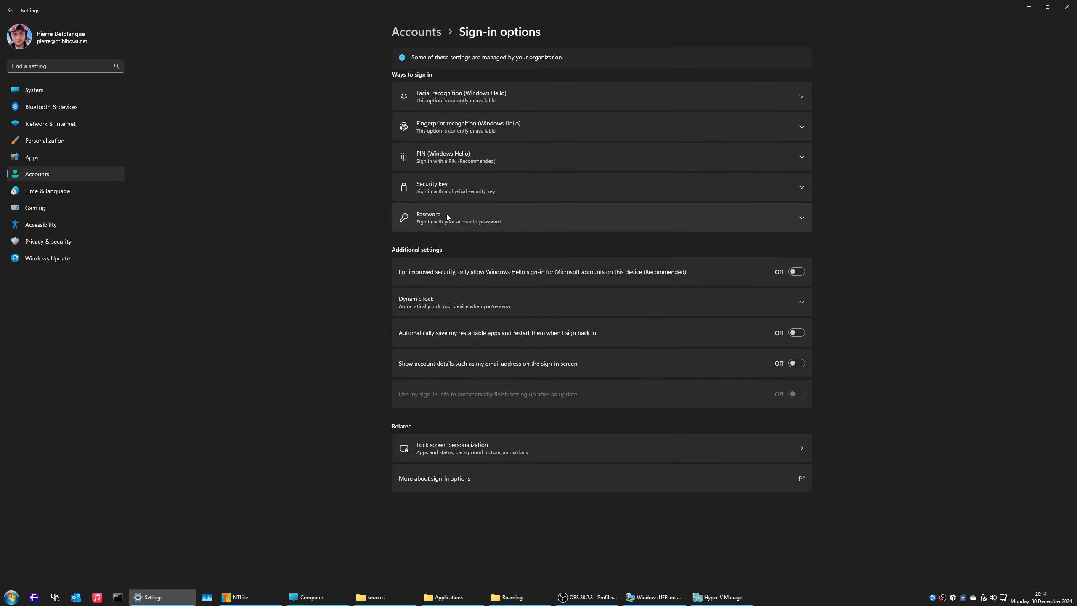
pyautogui.click(76, 89)
pyautogui.click(502, 366)
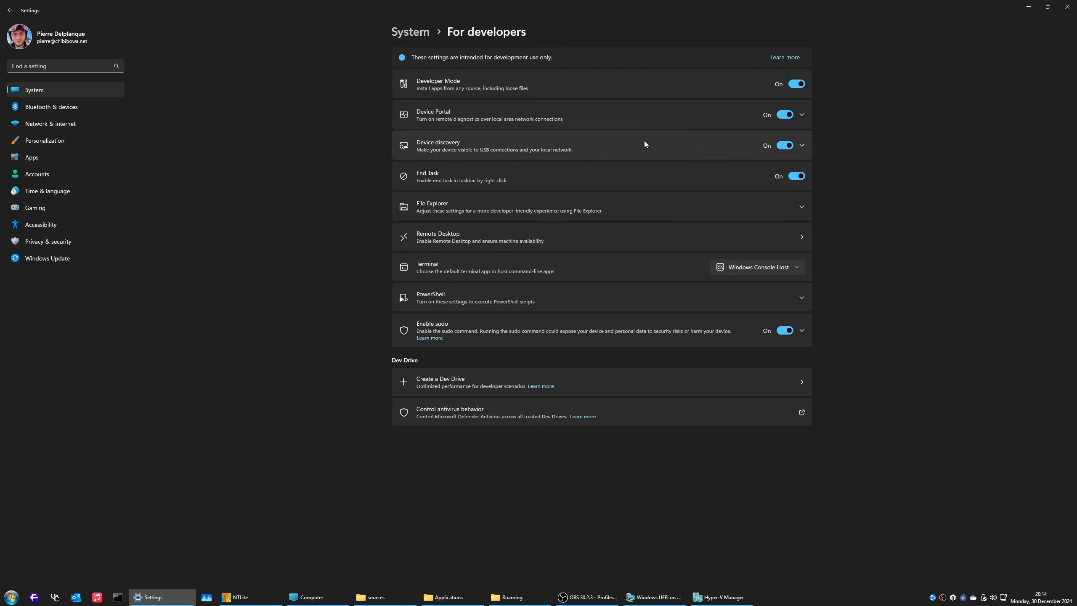
# Step: Review the File Explorer and Remote Desktop developer options, then go to Windows Update > Windows Insider Program
pyautogui.click(767, 206)
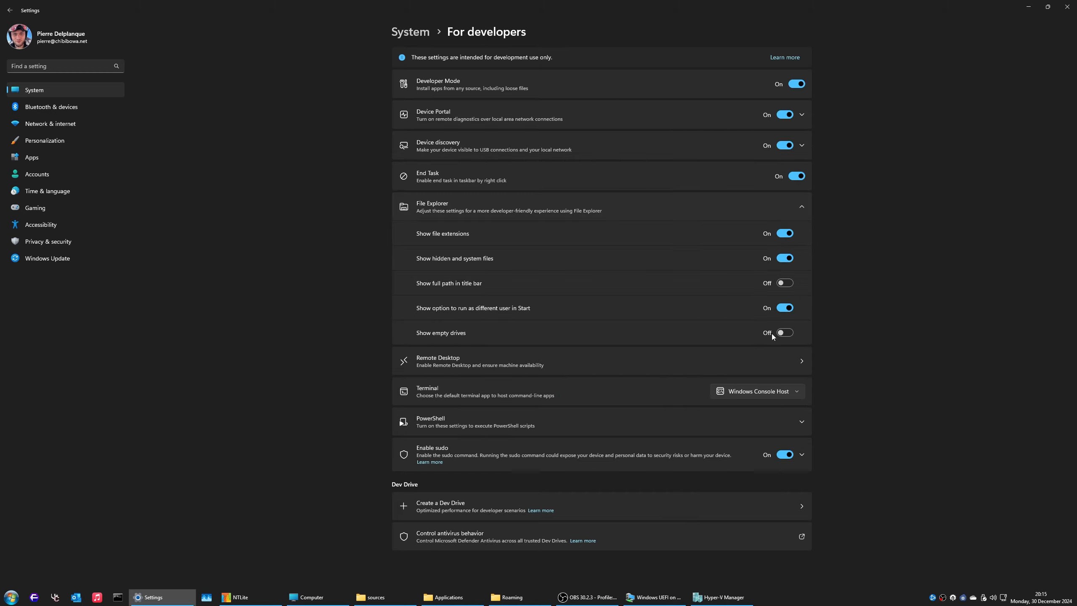
pyautogui.click(743, 364)
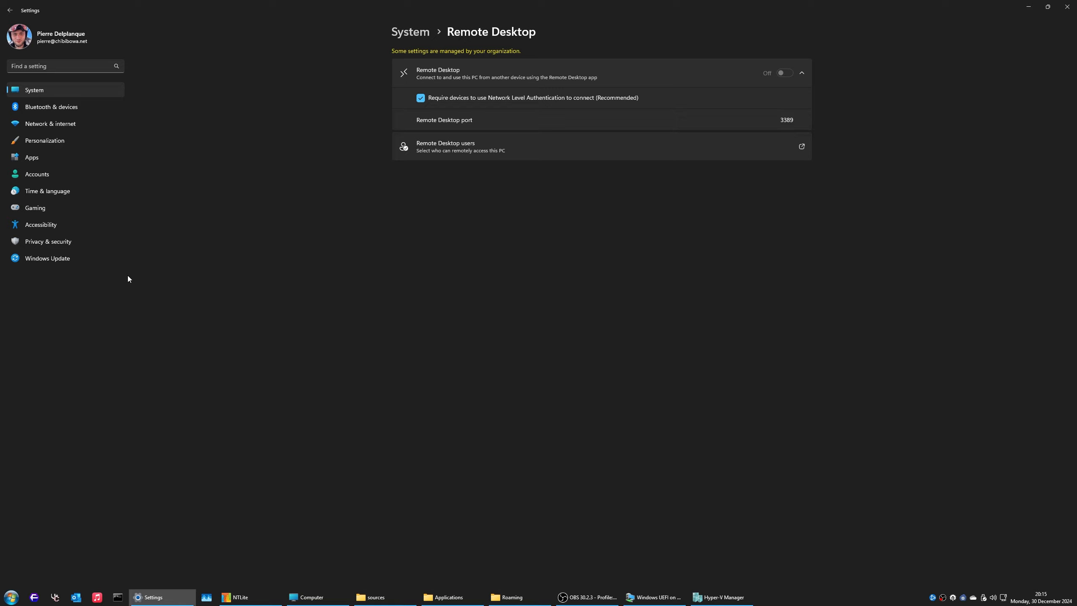
pyautogui.click(62, 257)
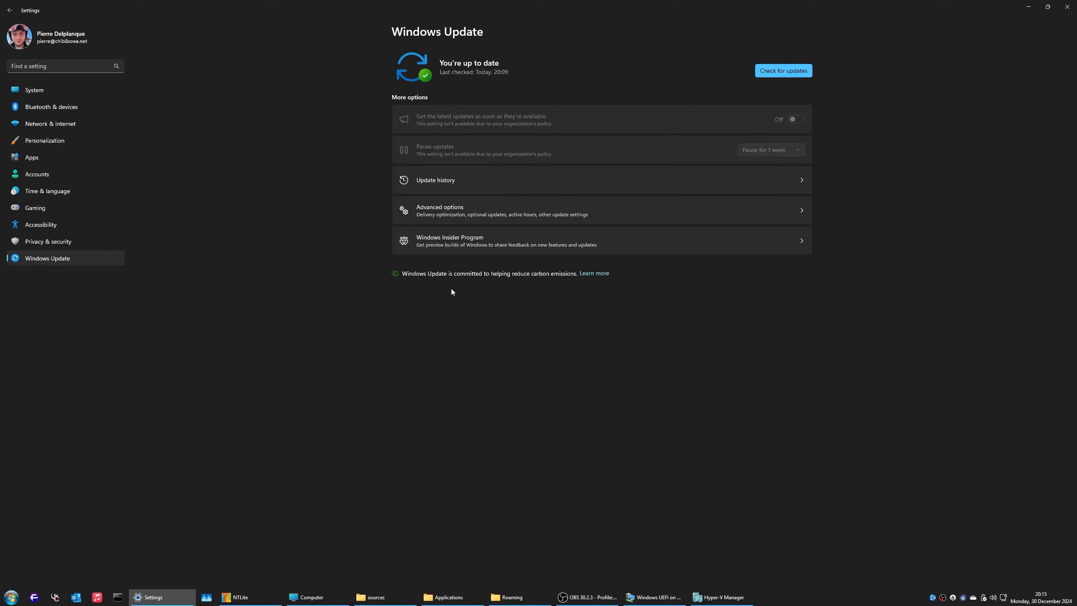
pyautogui.click(522, 244)
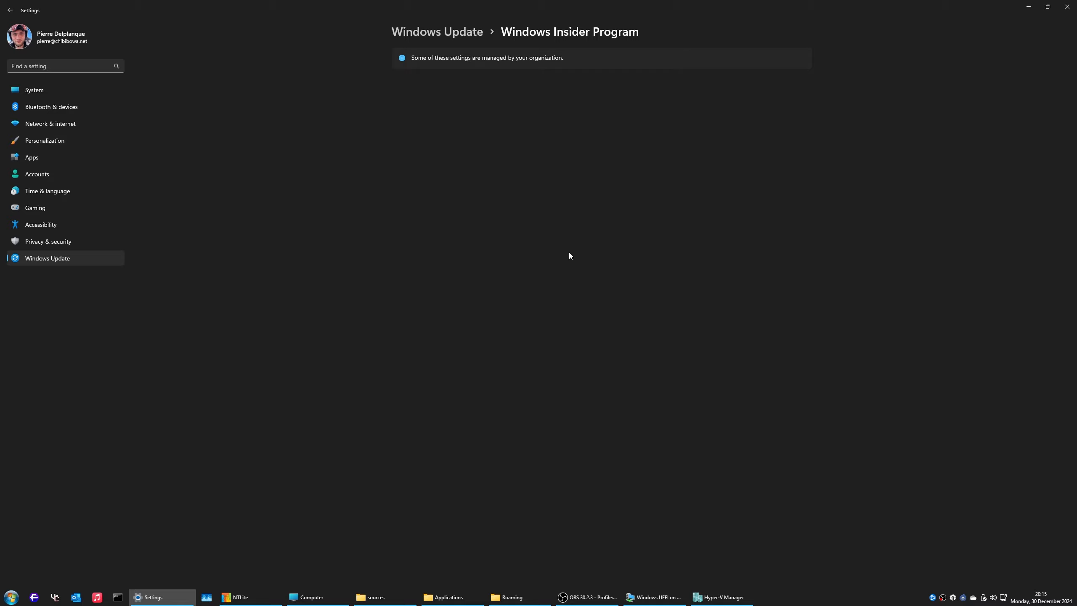
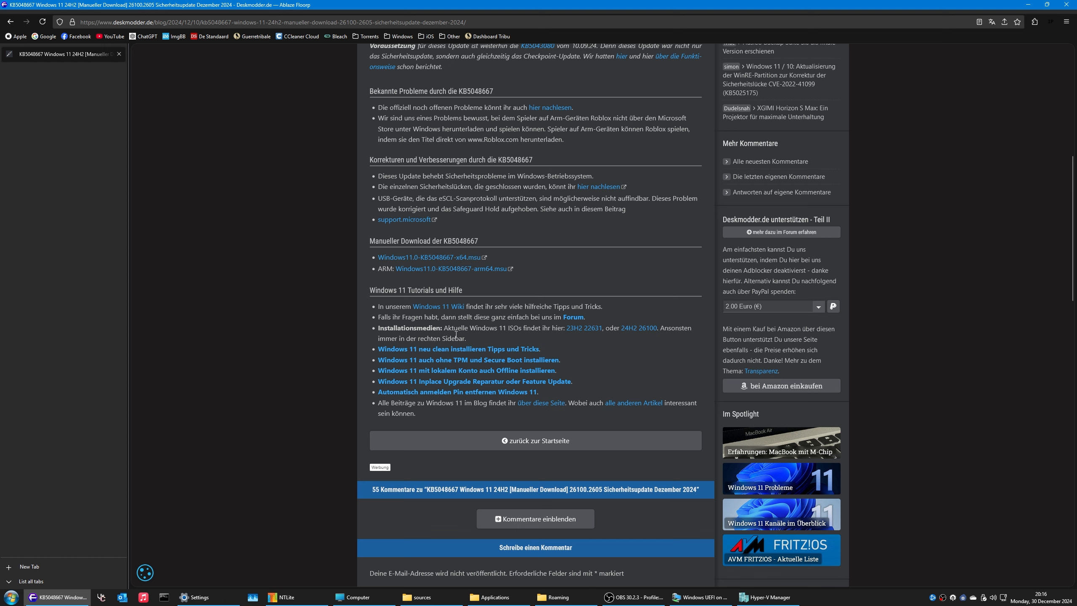
# Step: Start downloading the x64 KB5048667 .msu package, then cancel it in Downloads
pyautogui.scroll(9, 456, 335)
pyautogui.scroll(-11, 462, 332)
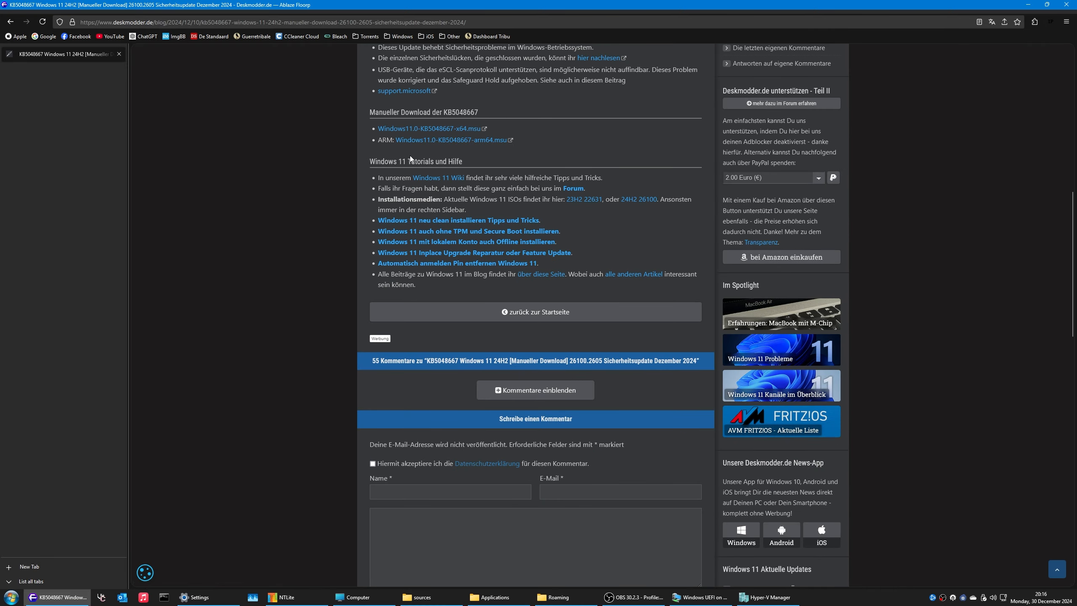
pyautogui.scroll(5, 481, 183)
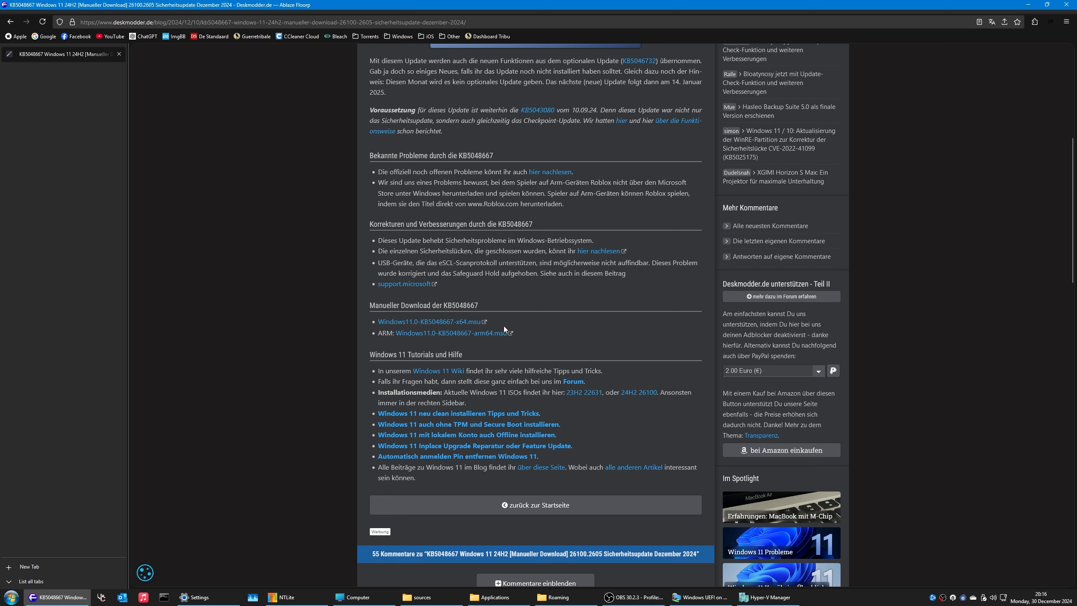
pyautogui.moveTo(517, 321); pyautogui.dragTo(379, 322)
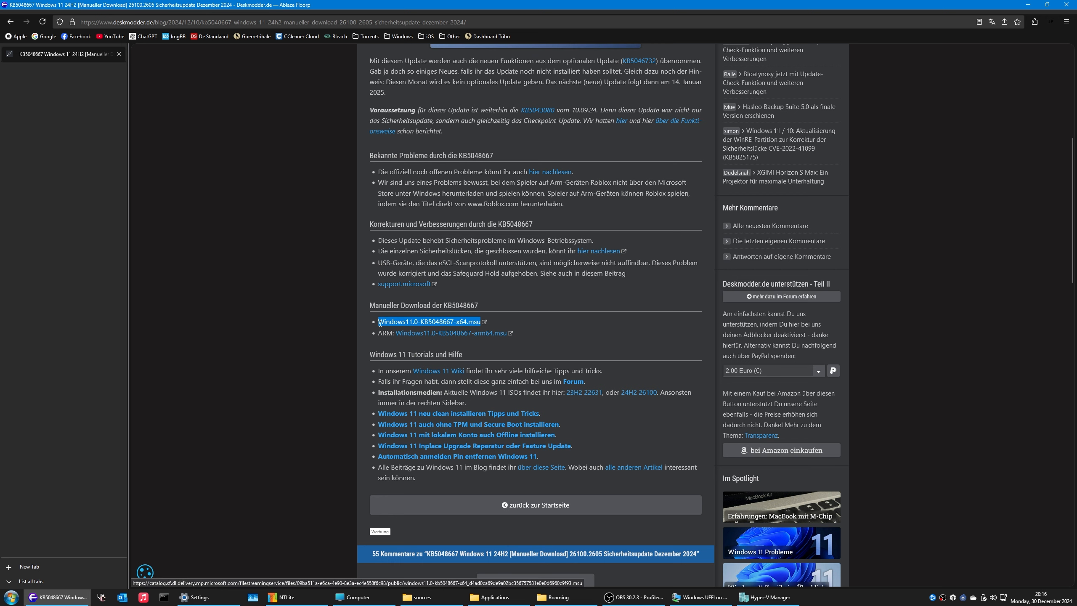
pyautogui.click(450, 322)
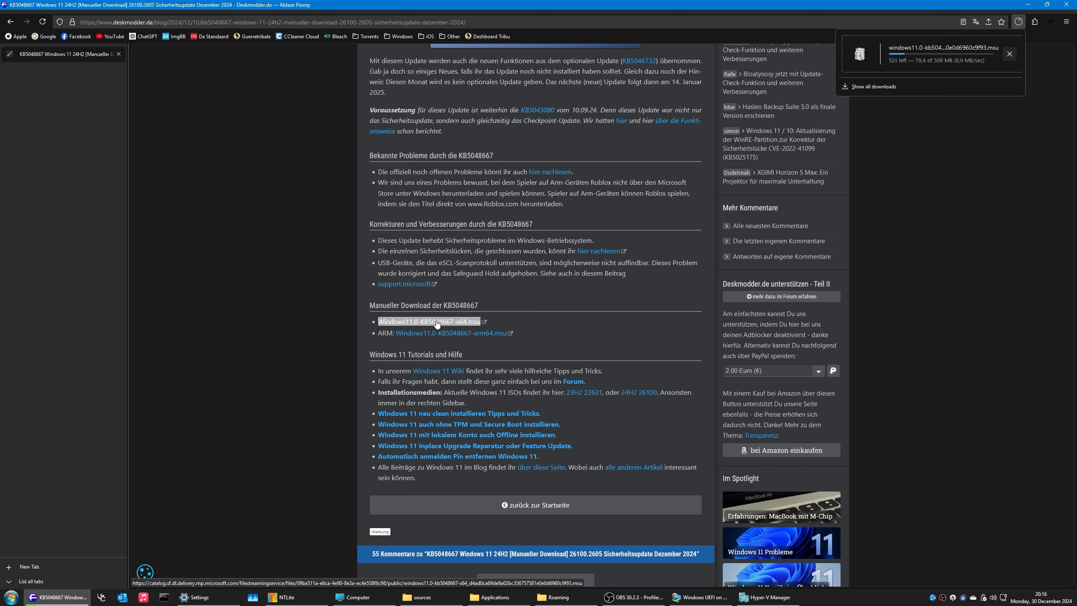
pyautogui.click(1010, 54)
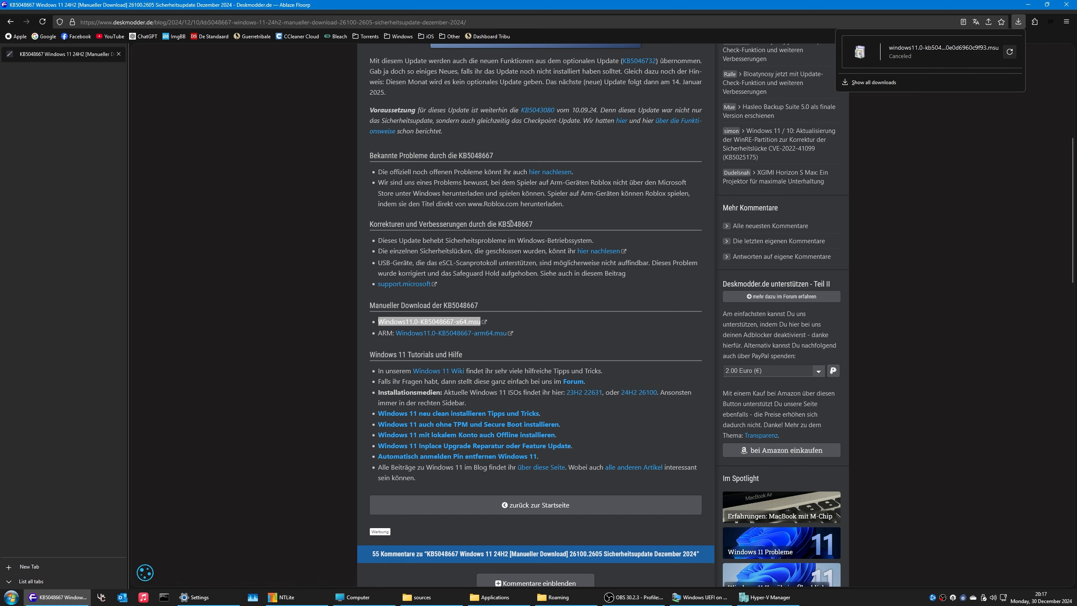
# Step: Go back to the Deskmodder blog home and page through its listing to page 3
pyautogui.hotkey('alt', 'Left')
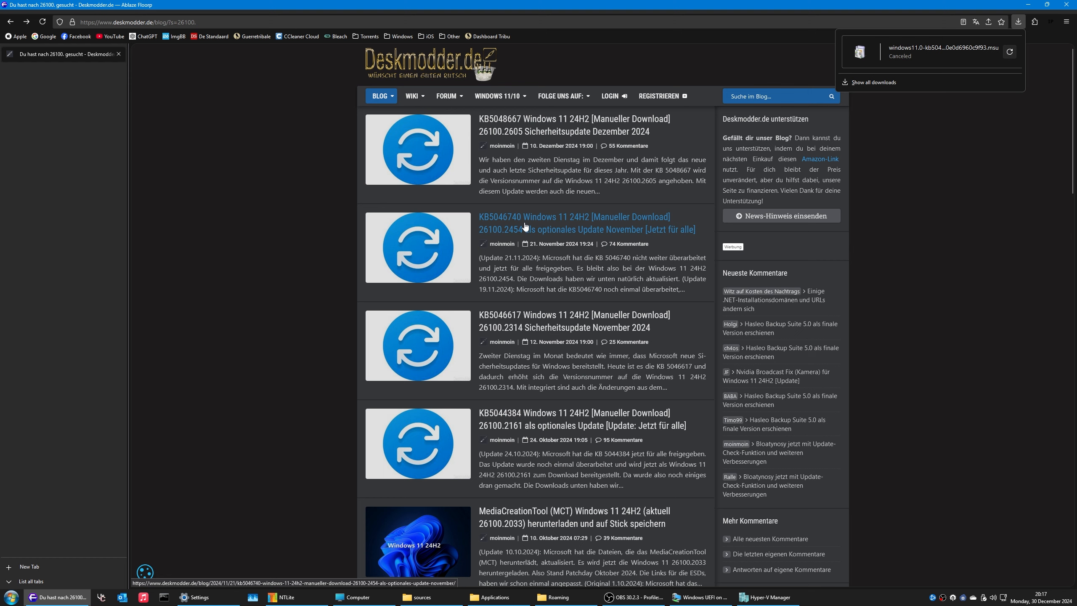
pyautogui.scroll(-6, 554, 348)
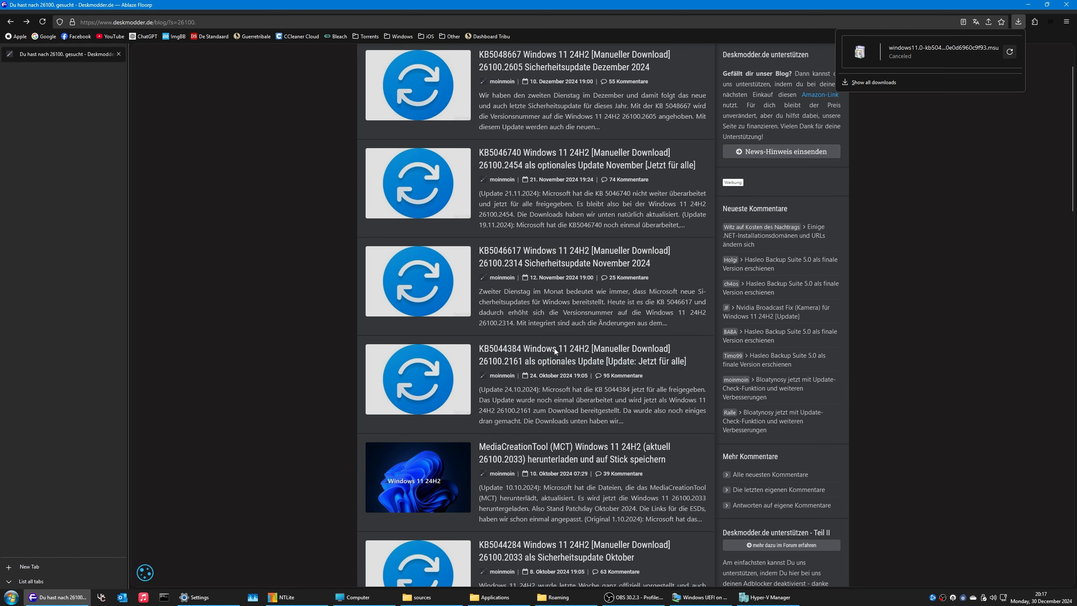
pyautogui.scroll(6, 656, 312)
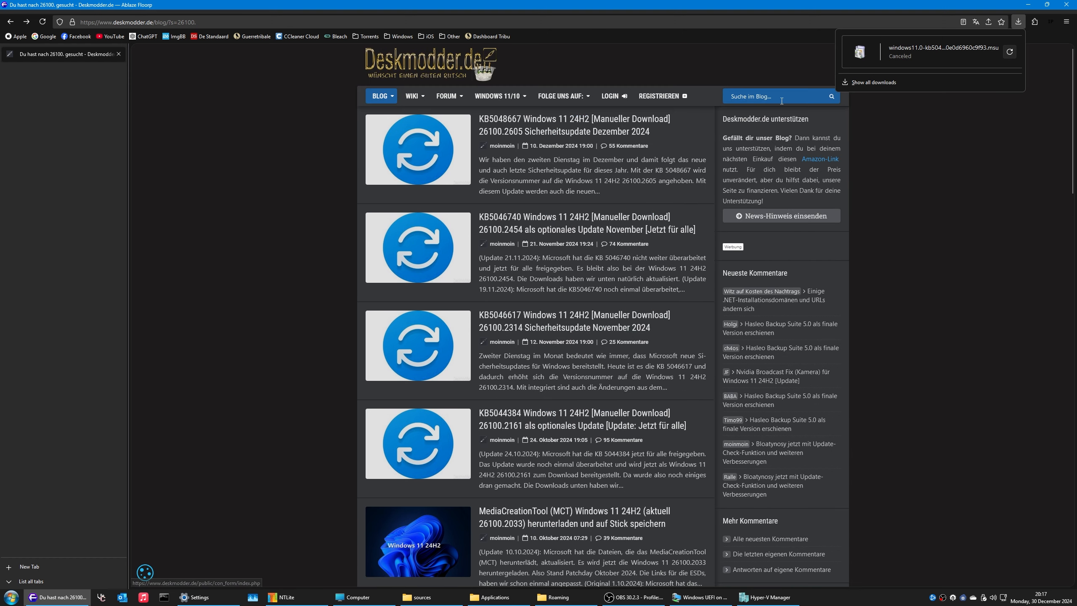
pyautogui.click(418, 77)
pyautogui.scroll(-20, 476, 292)
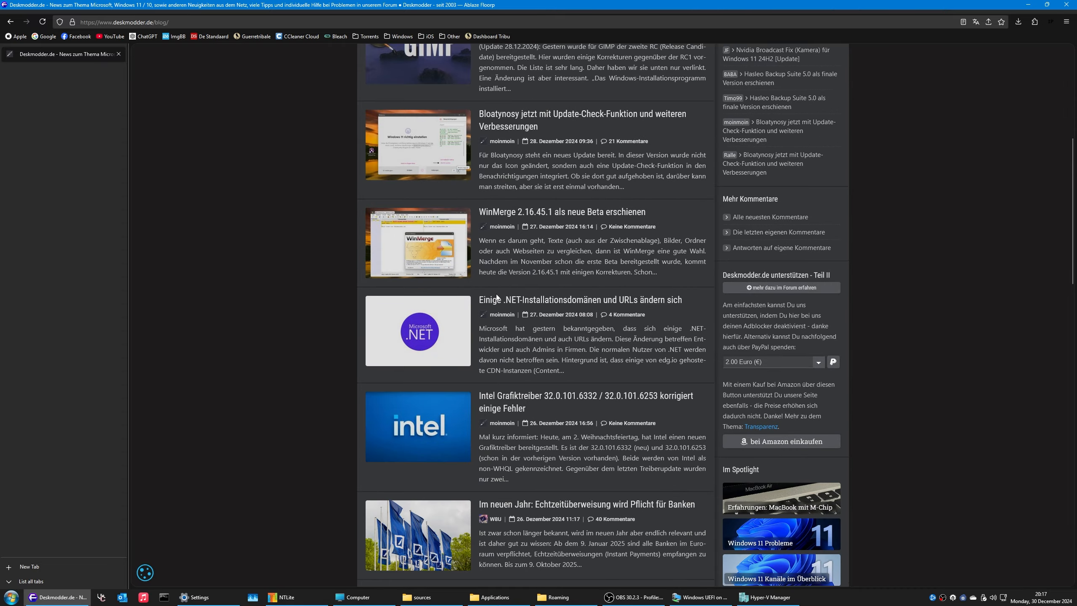
pyautogui.scroll(8, 496, 310)
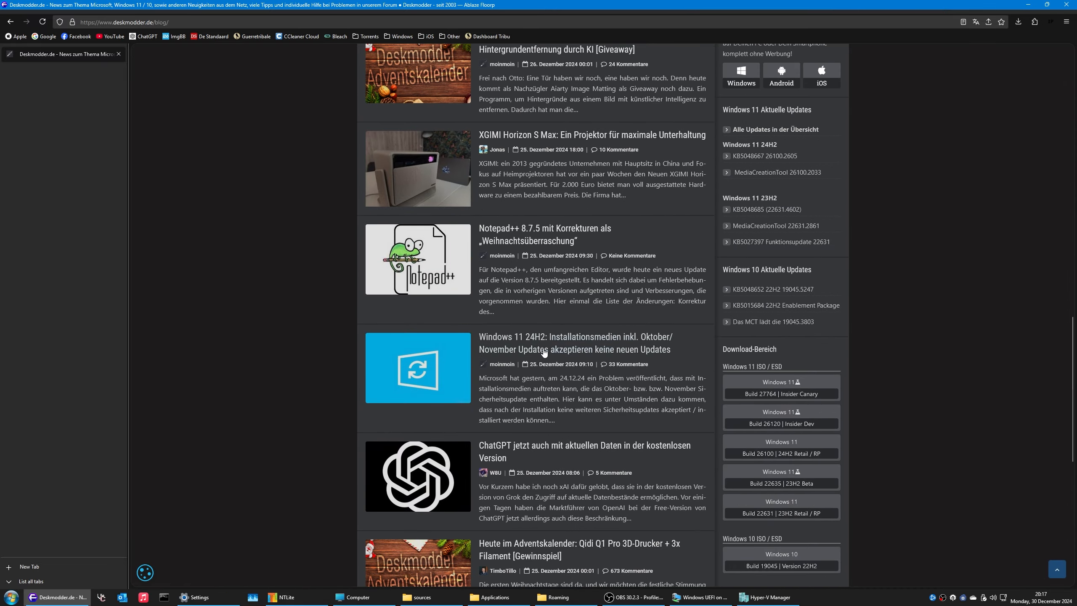
pyautogui.scroll(-8, 626, 361)
pyautogui.click(494, 517)
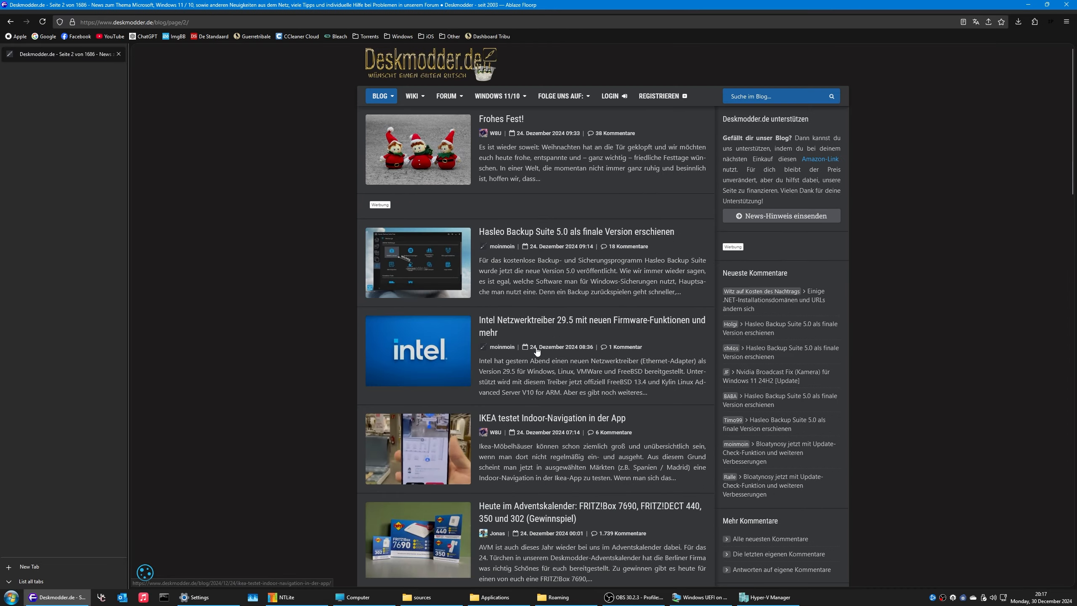
pyautogui.scroll(-15, 539, 345)
pyautogui.scroll(-10, 541, 347)
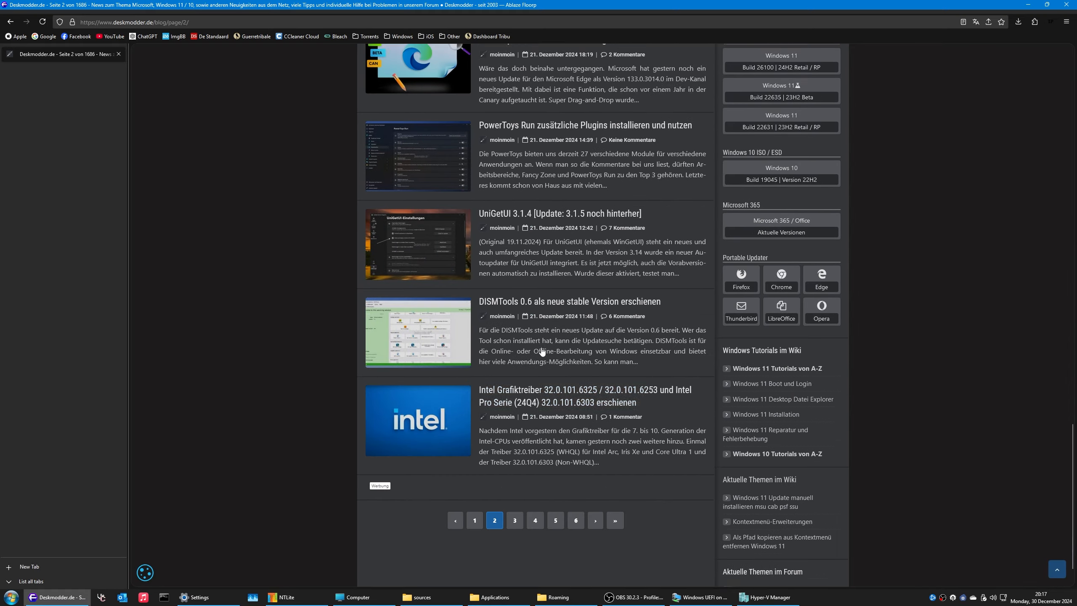
pyautogui.click(513, 513)
pyautogui.scroll(-9, 512, 359)
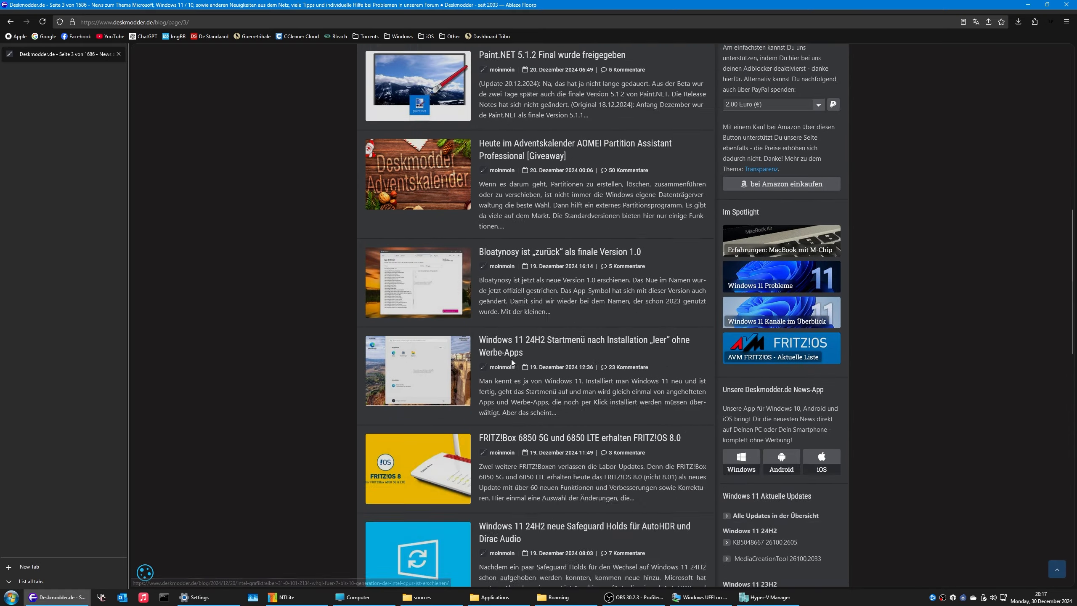
pyautogui.scroll(10, 636, 222)
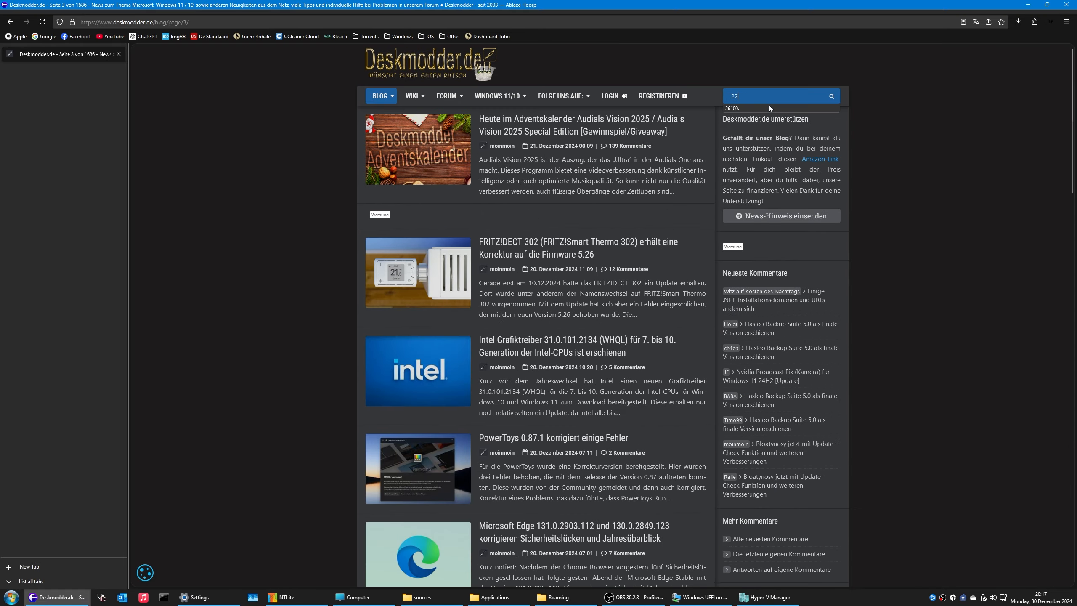
# Step: Search the blog for 22635 and open the KB5048753 Windows 11 23H2 article
pyautogui.write('22635')
pyautogui.press('Return')
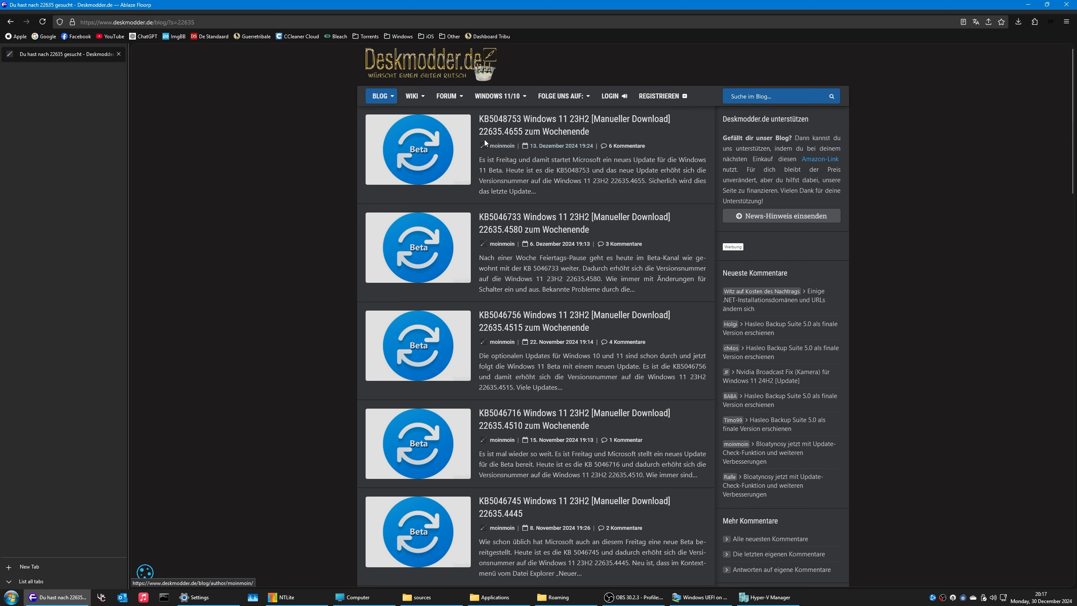
pyautogui.click(523, 140)
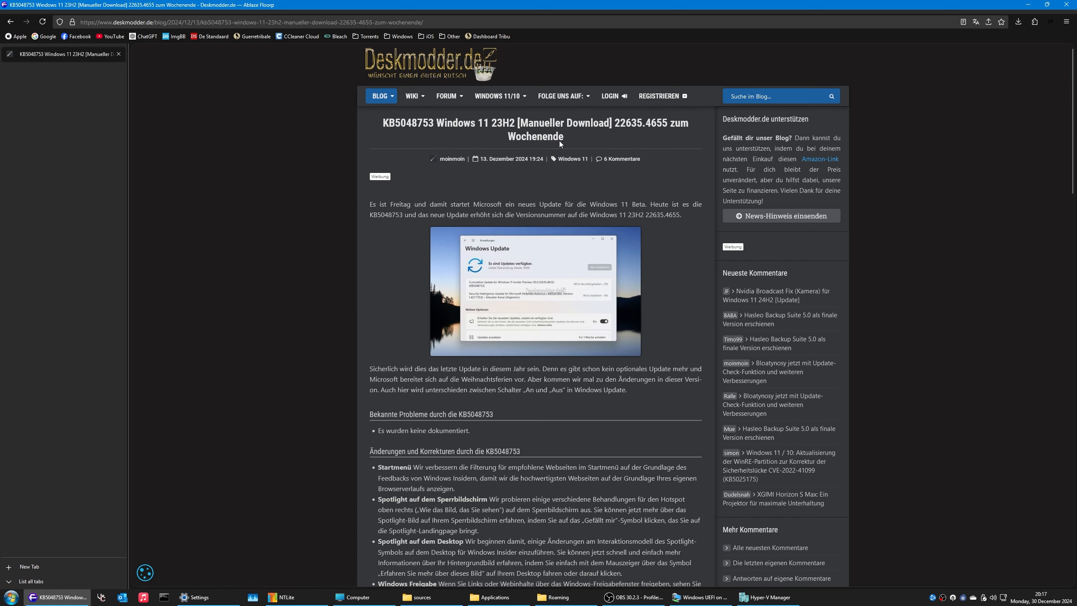
pyautogui.scroll(-10, 564, 194)
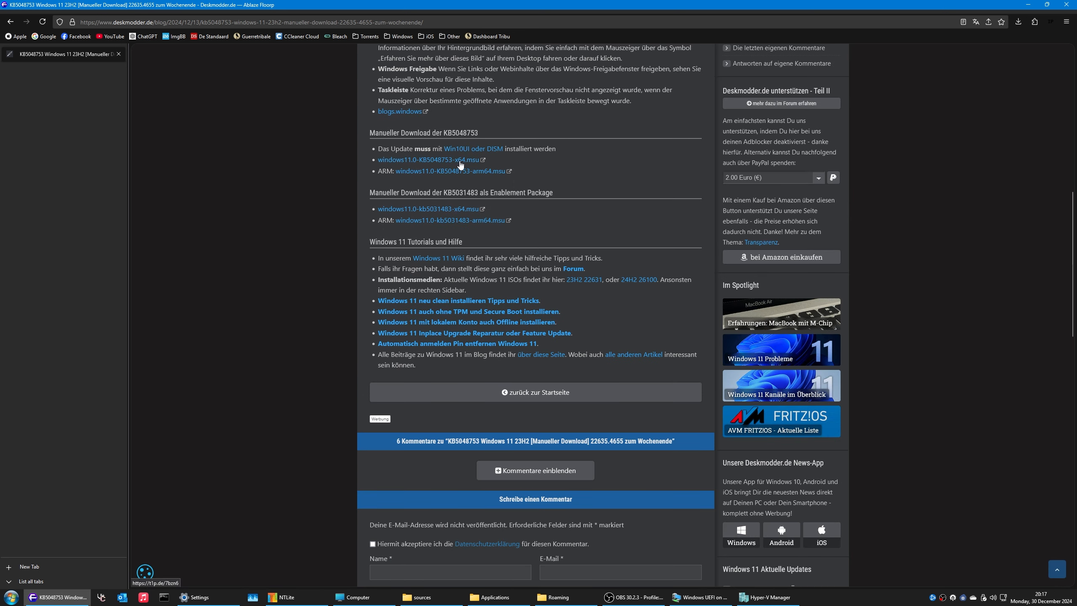
# Step: Check the x64 KB5048753 package page, close it, and bring Windows Update Settings forward
pyautogui.click(461, 165)
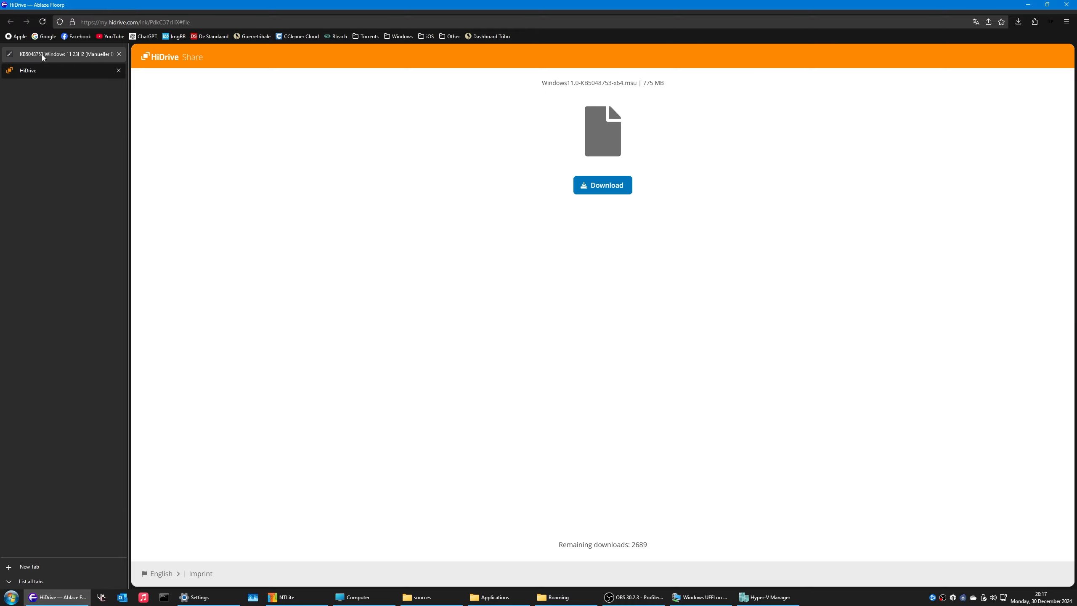
pyautogui.click(118, 69)
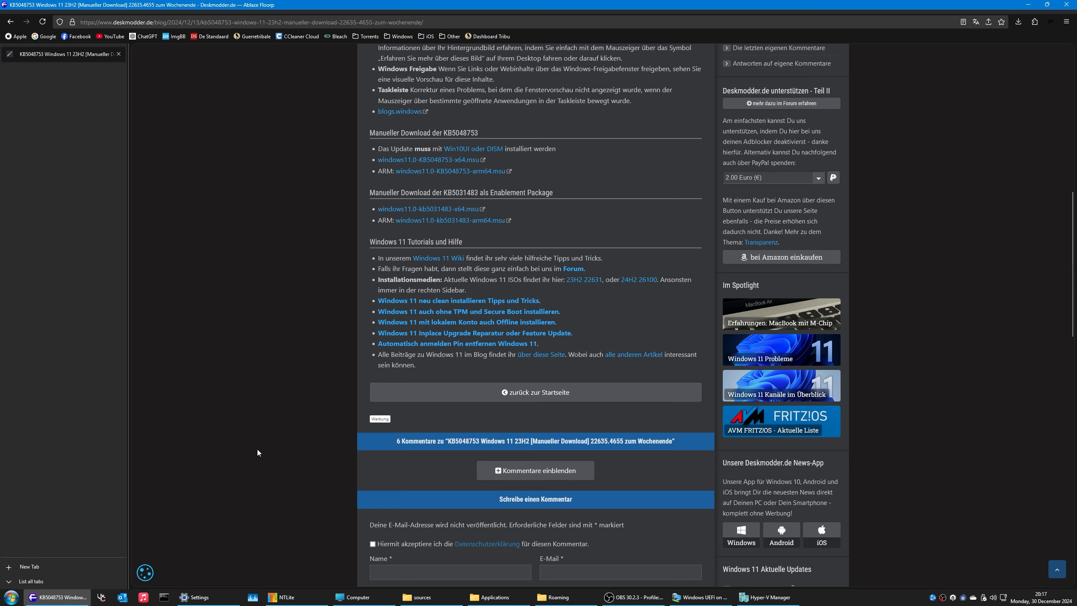
pyautogui.click(197, 597)
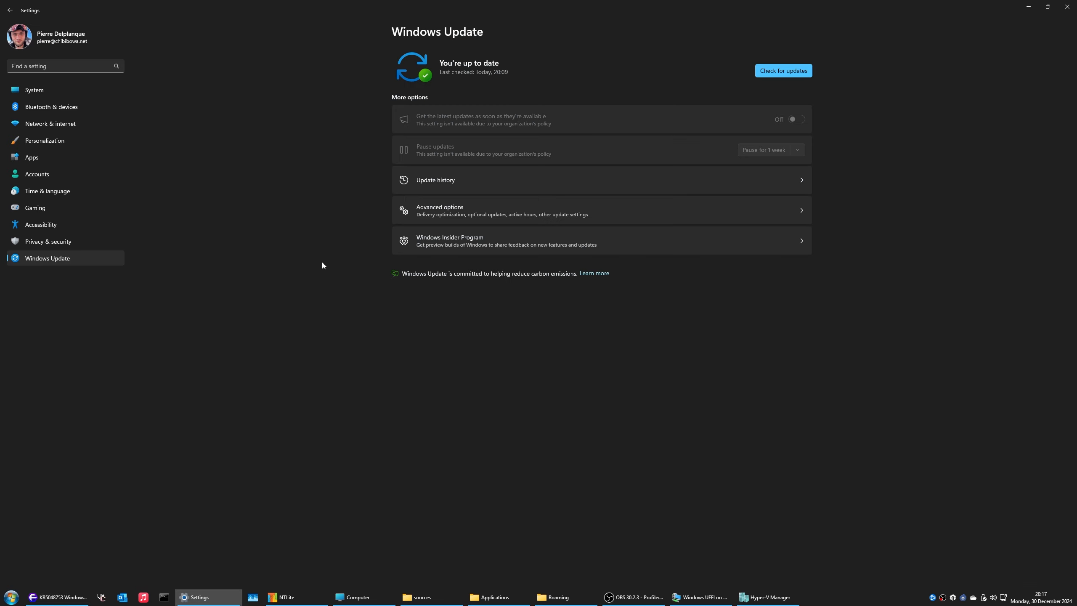
# Step: View the Windows Insider Program page and Advanced options, then minimize Settings
pyautogui.click(500, 243)
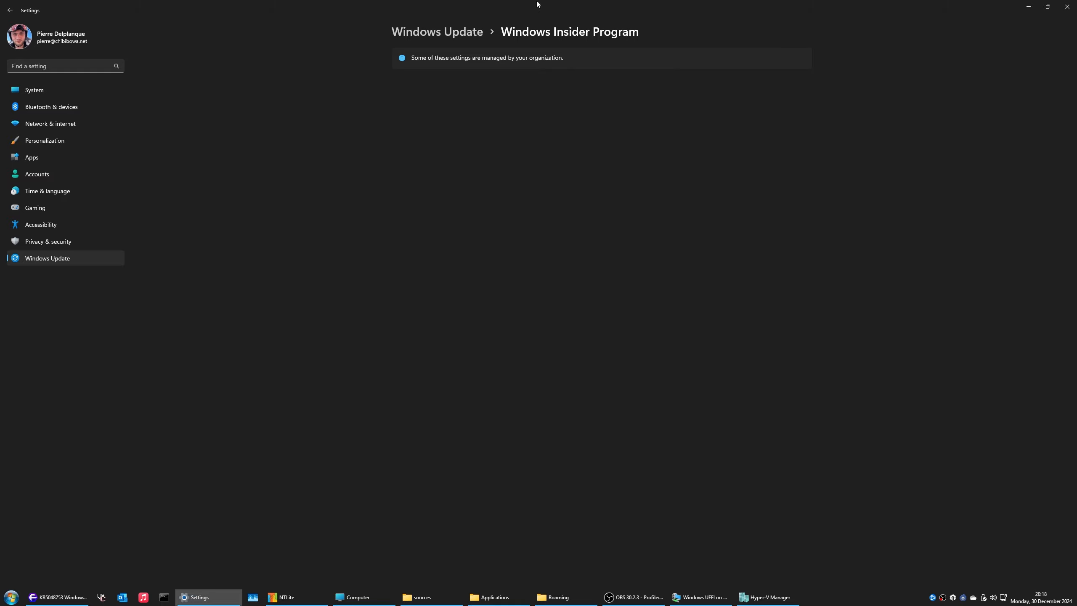
pyautogui.click(476, 33)
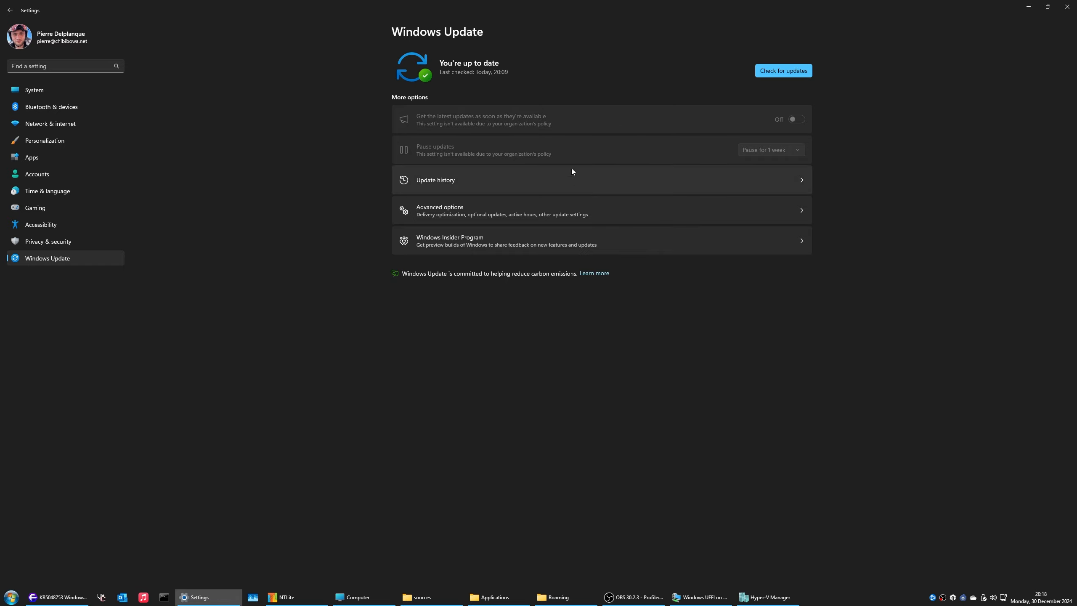
pyautogui.click(556, 212)
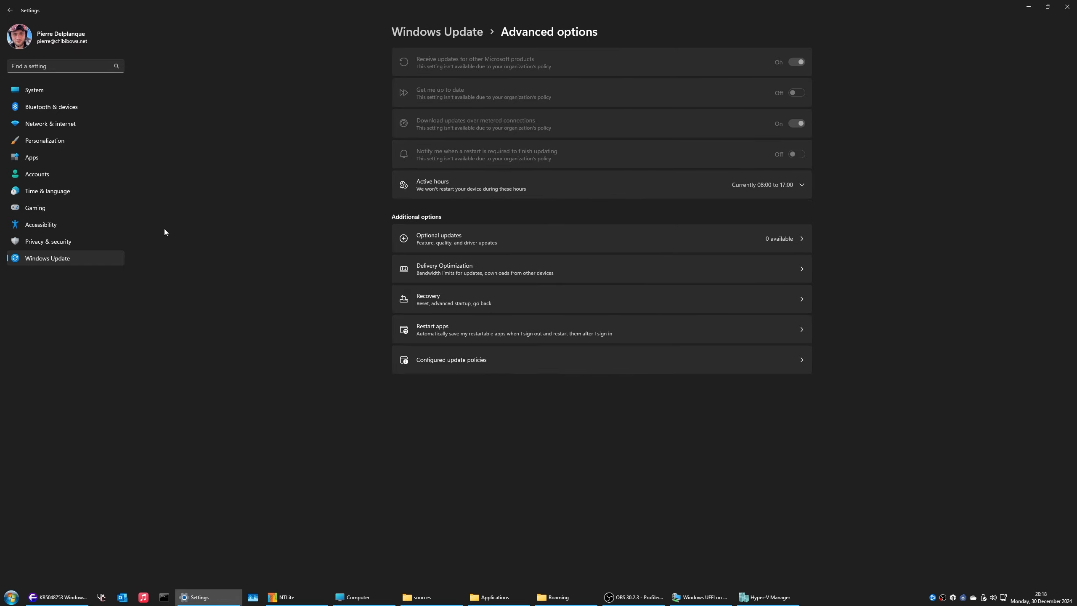
pyautogui.click(1029, 6)
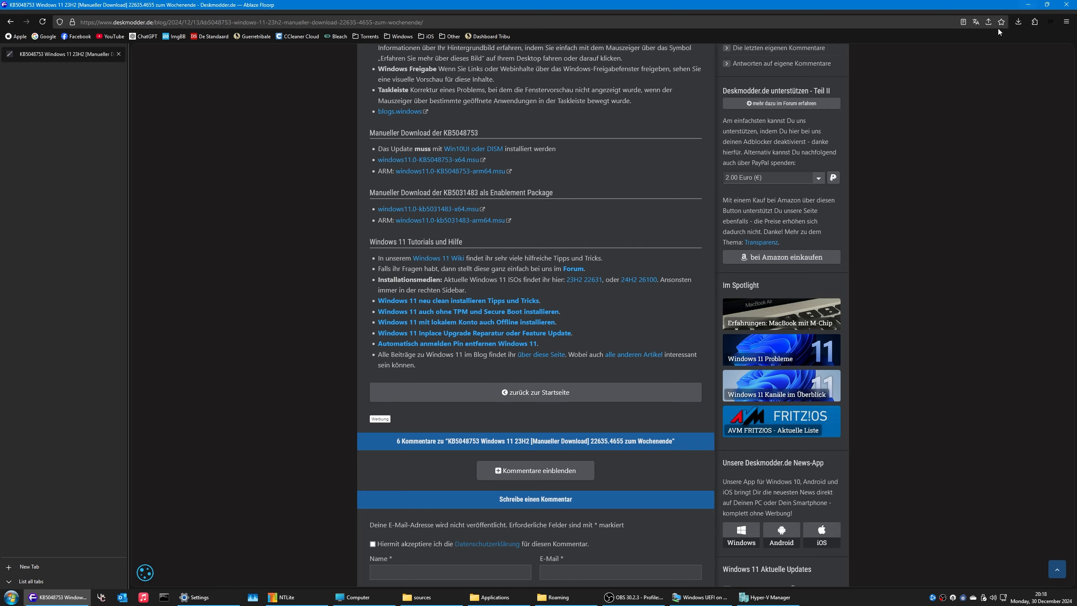
# Step: Bring up the Windows 11 VM and check the Floorp installer's context menu
pyautogui.click(1028, 6)
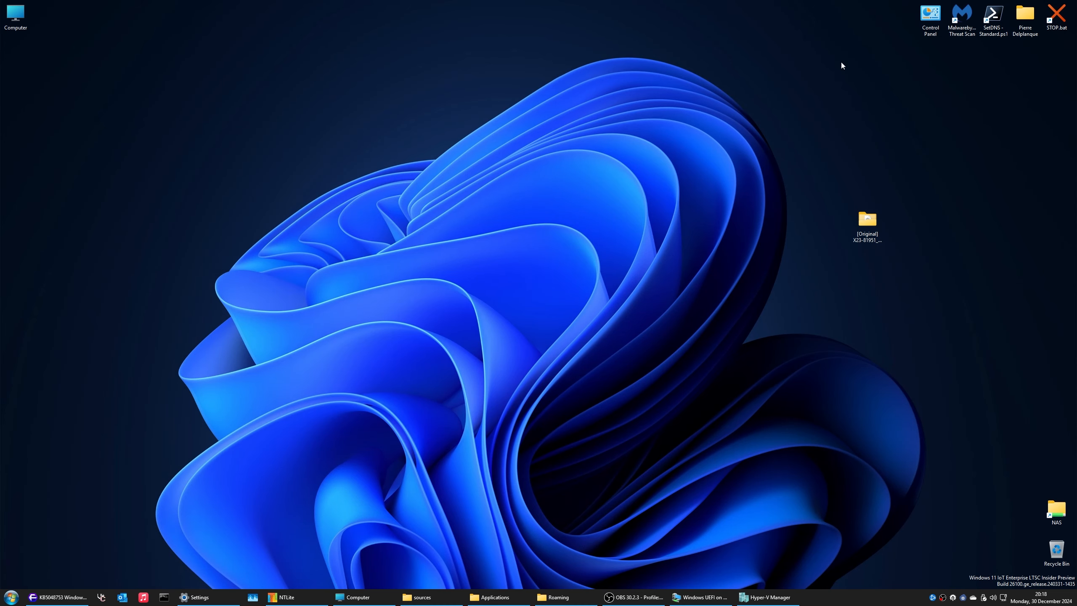
pyautogui.click(699, 597)
pyautogui.click(21, 183)
pyautogui.rightClick(27, 187)
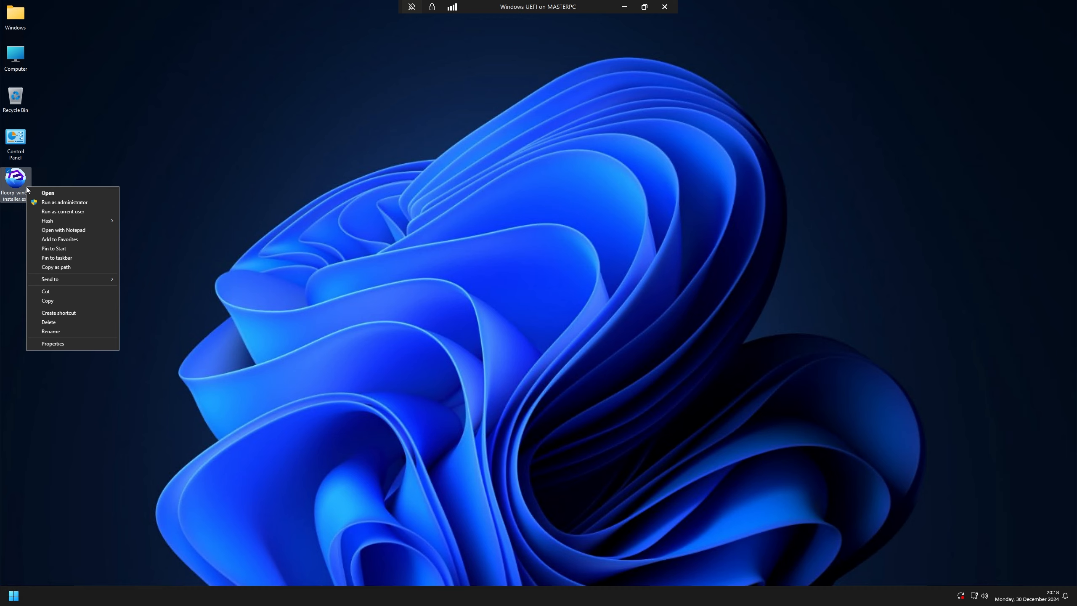
pyautogui.moveTo(83, 222)
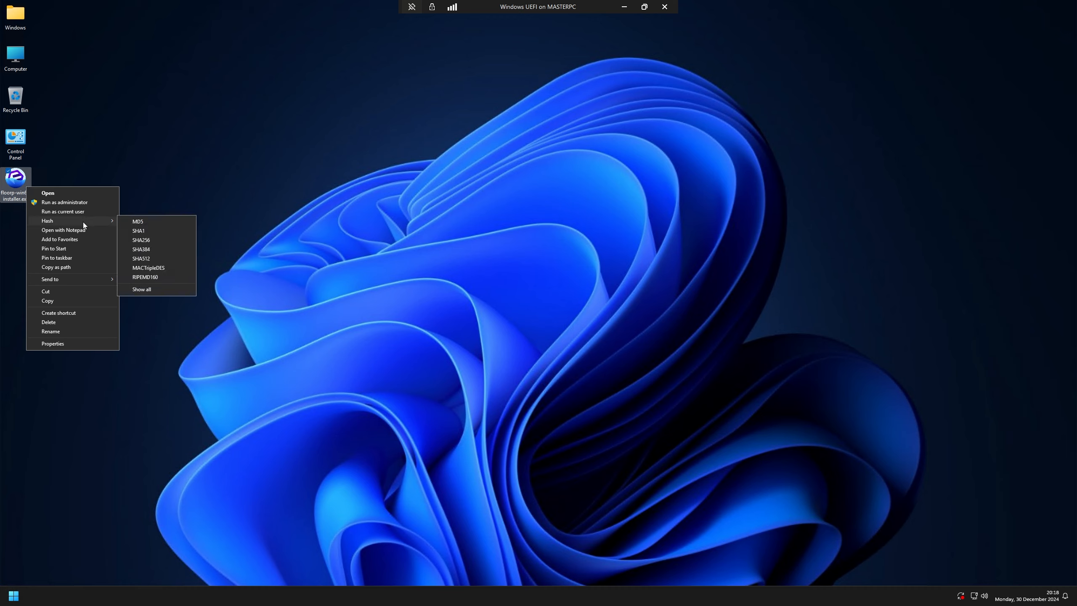
# Step: Open Computer in File Explorer, turn on Hidden items, then close Explorer
pyautogui.doubleClick(15, 55)
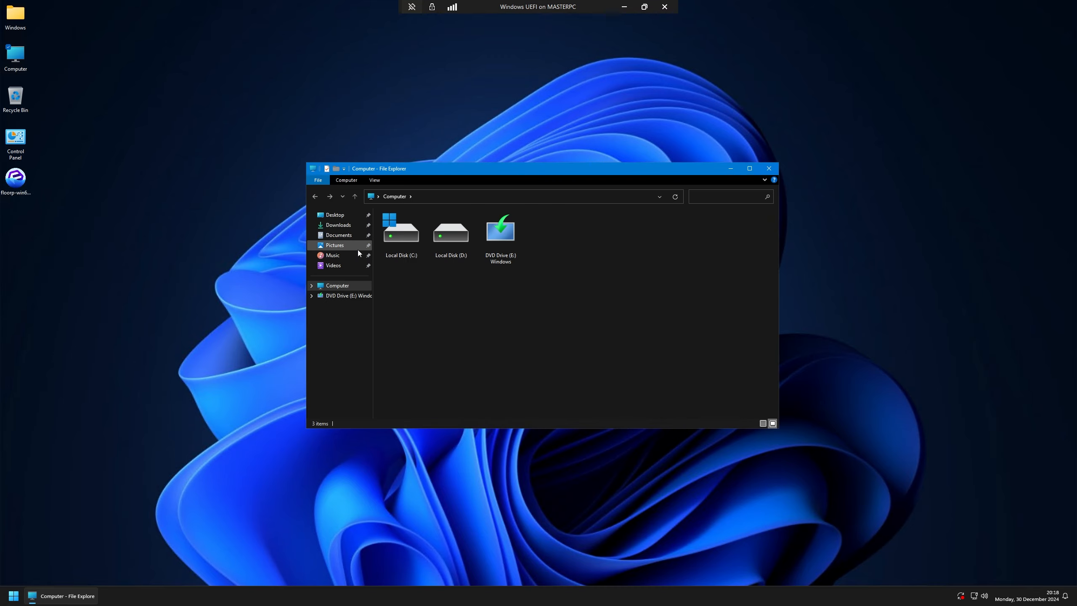
pyautogui.click(375, 180)
pyautogui.moveTo(405, 166); pyautogui.dragTo(315, 86)
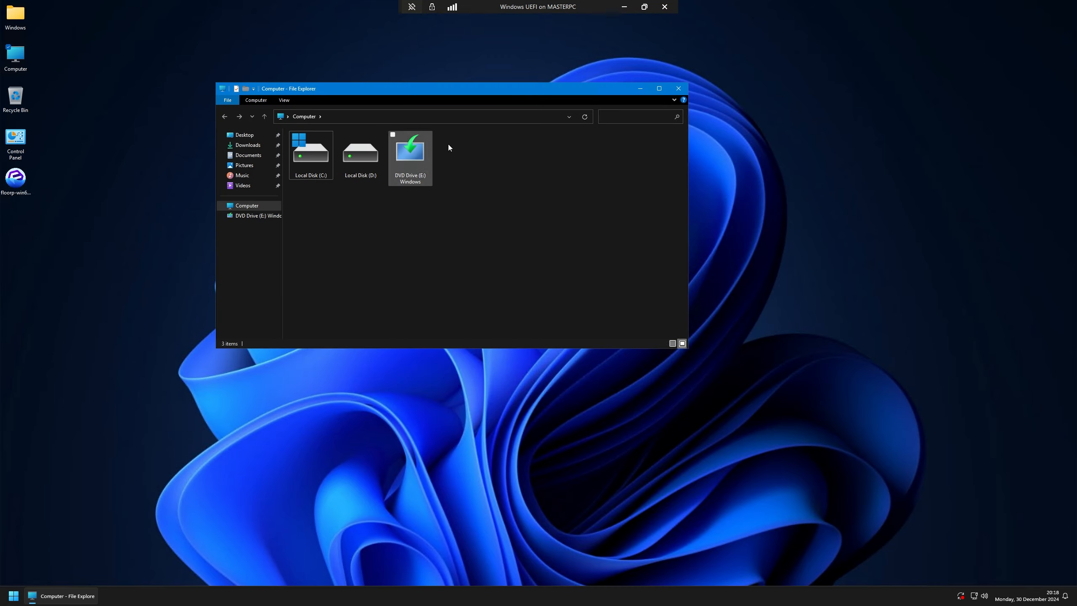
pyautogui.click(288, 96)
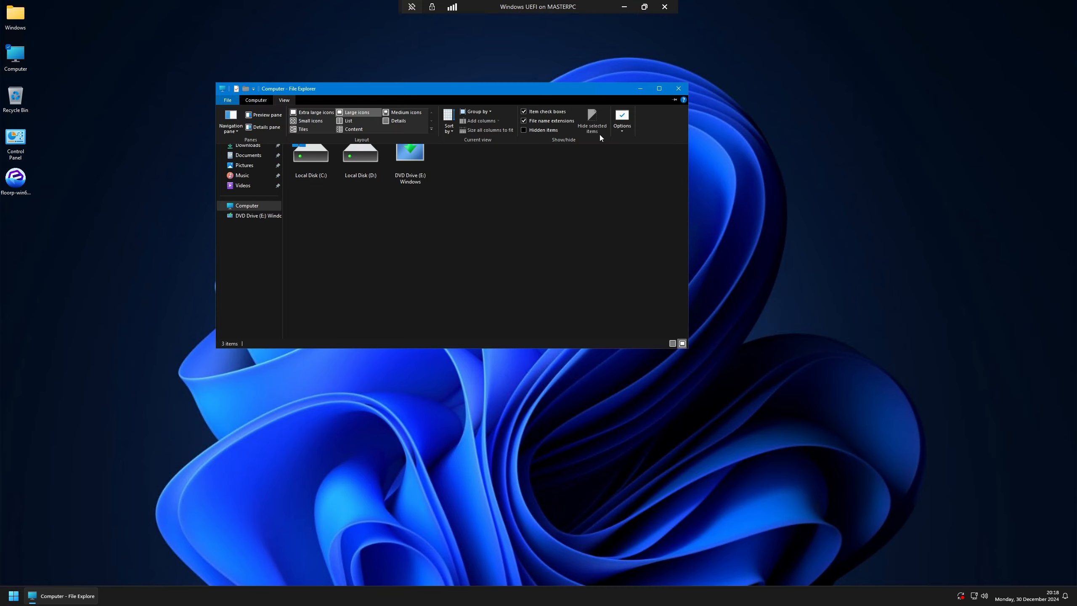
pyautogui.click(525, 129)
pyautogui.click(283, 101)
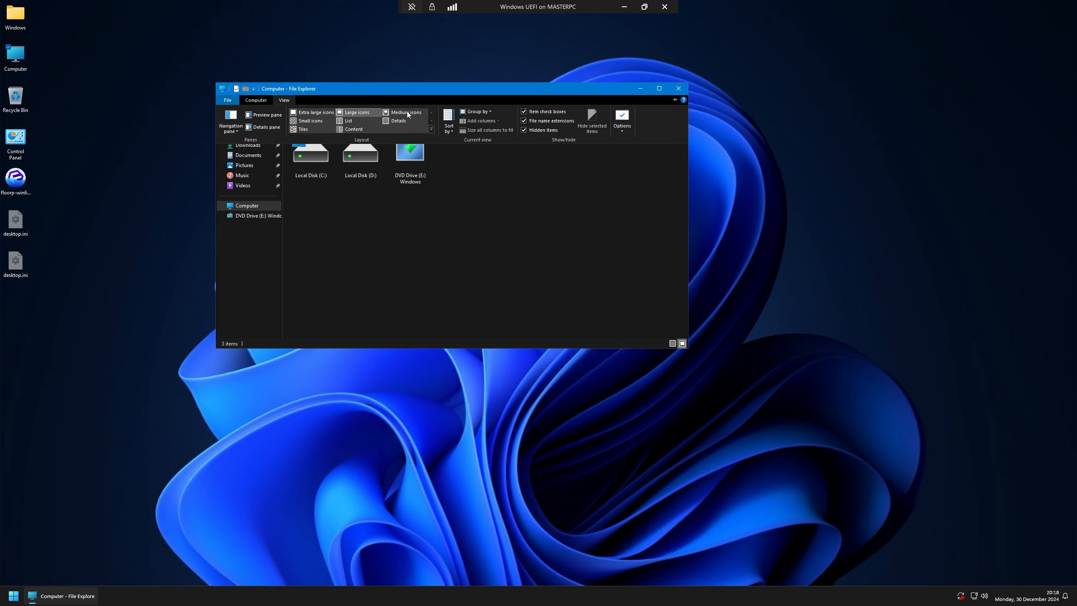
pyautogui.click(679, 88)
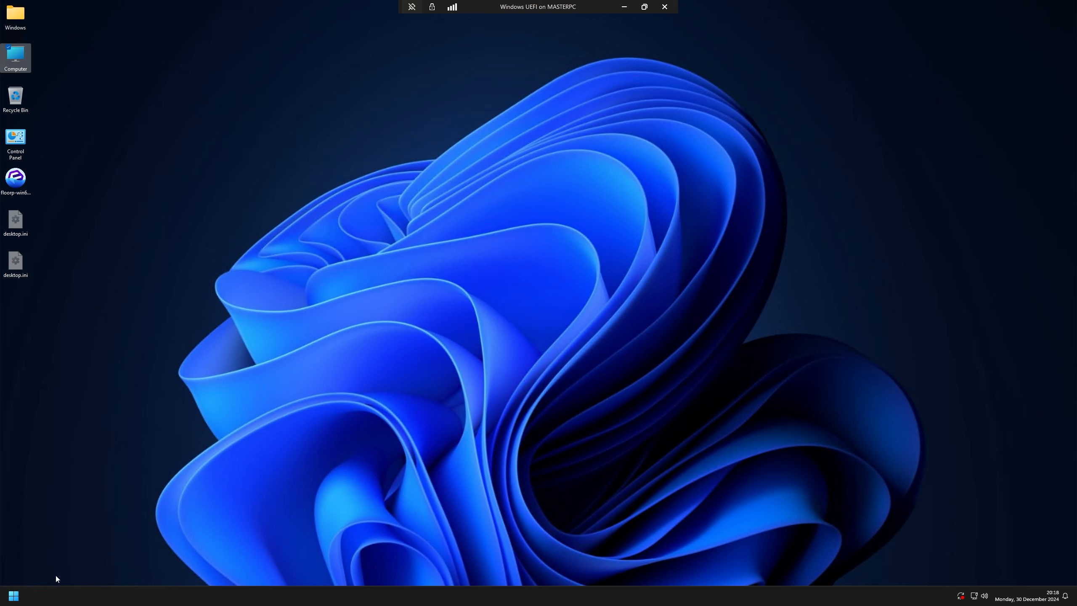
# Step: Restart the VM from Windows Update to install the pending KB5048667 update, then minimize it
pyautogui.click(13, 595)
pyautogui.click(228, 569)
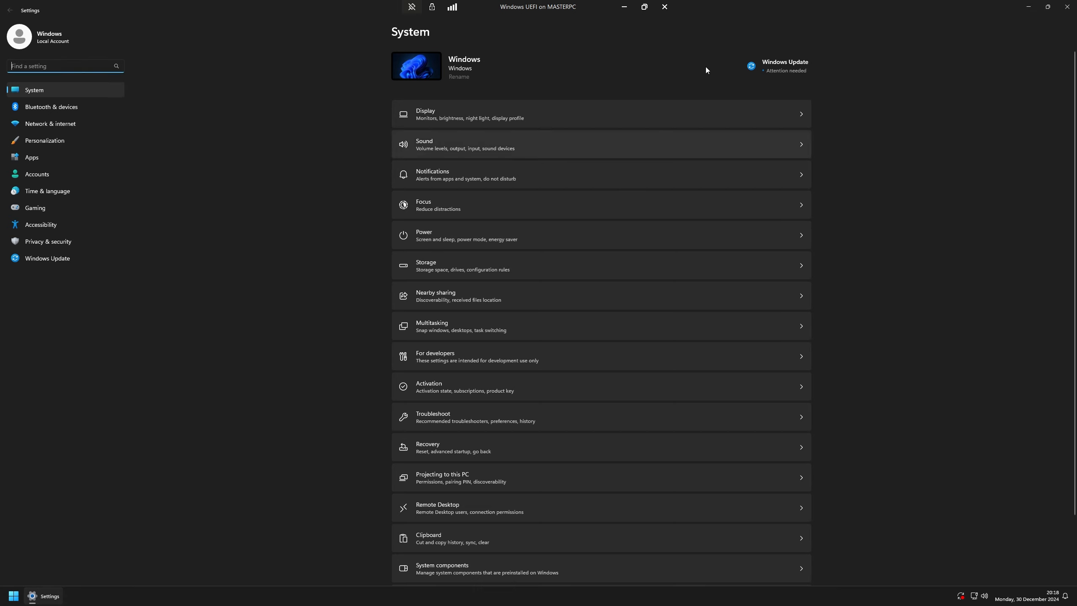
pyautogui.click(758, 59)
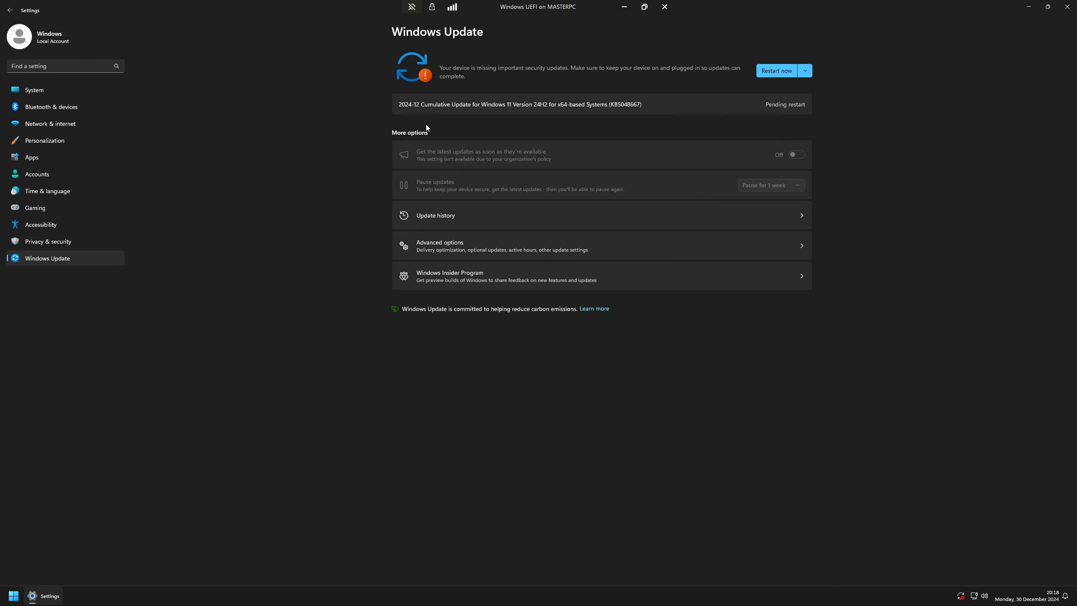
pyautogui.click(773, 68)
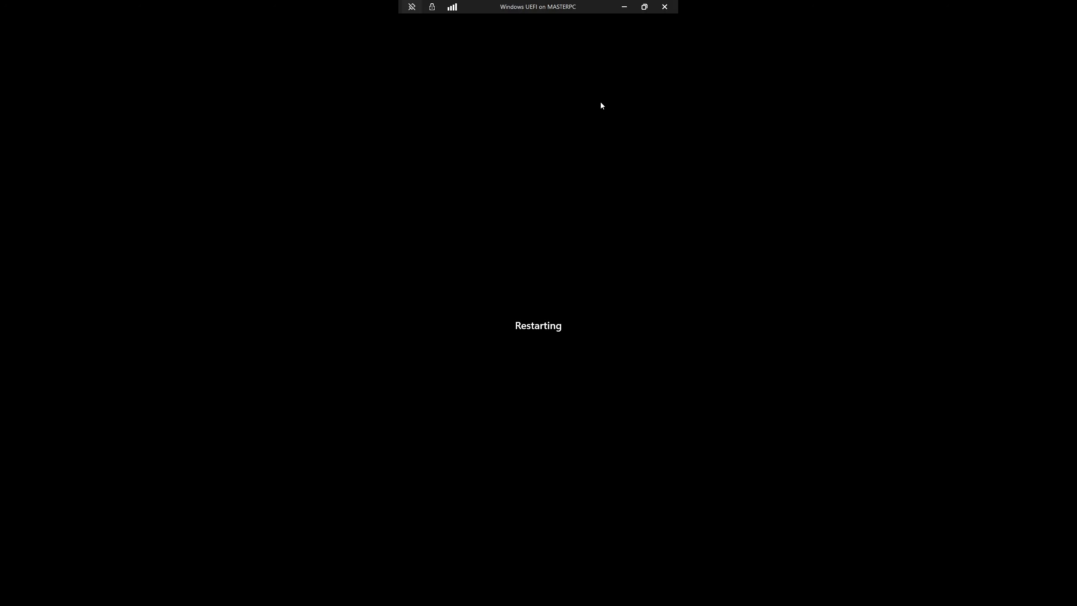
pyautogui.click(624, 6)
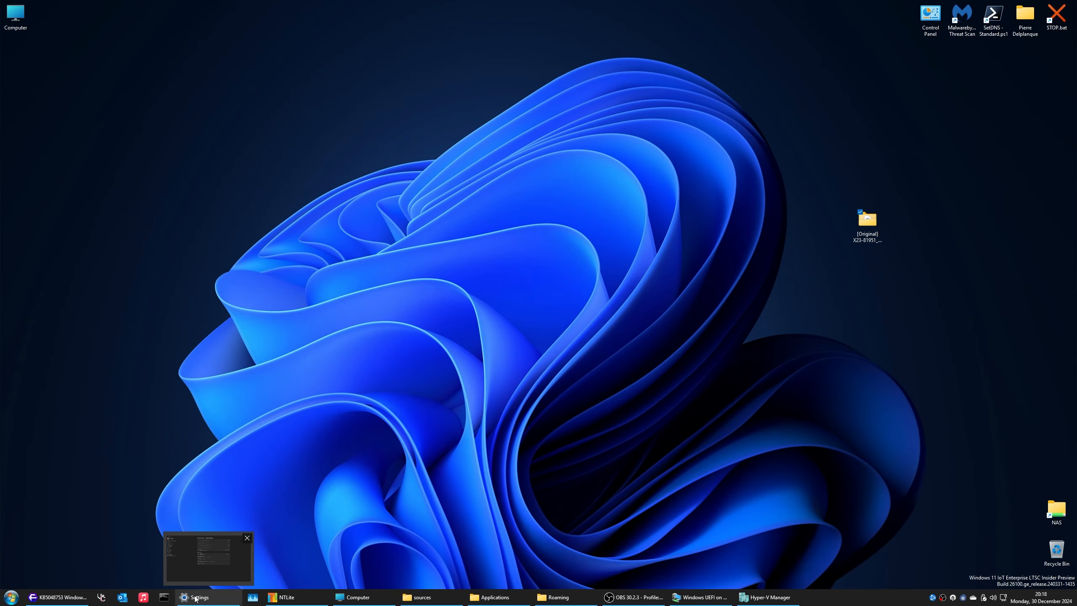
# Step: Glance at the host Start menu, then delete the [Original] media folder from the desktop
pyautogui.click(10, 597)
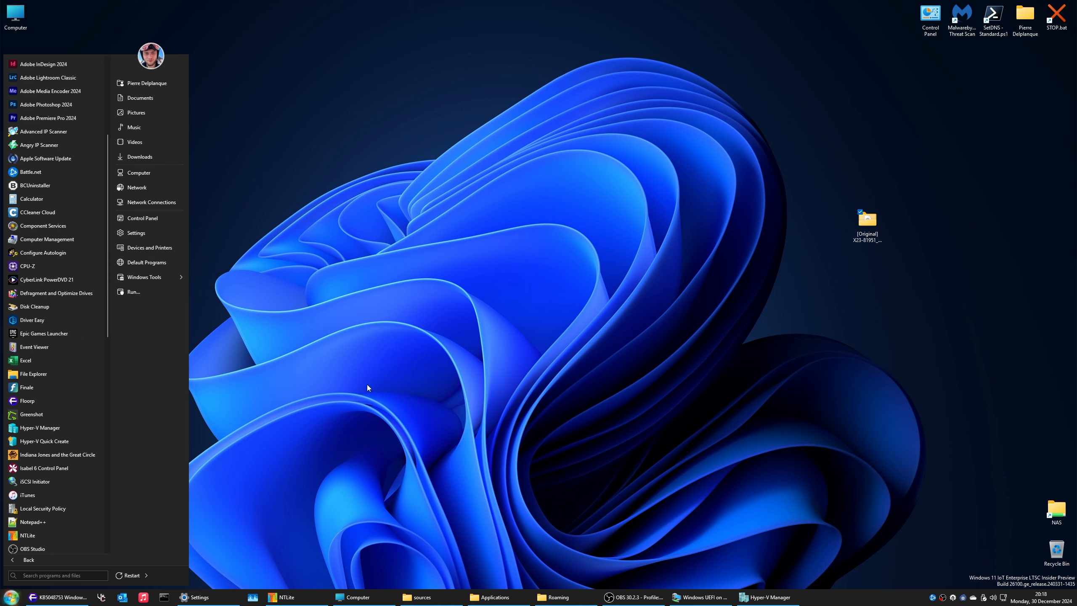
pyautogui.scroll(-10, 51, 388)
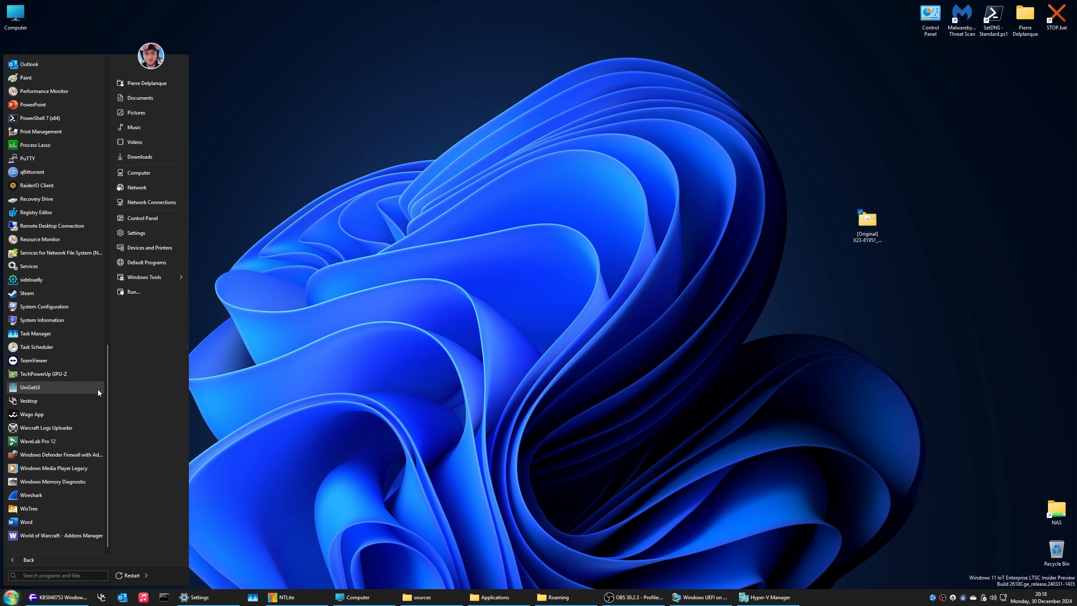
pyautogui.press('Escape')
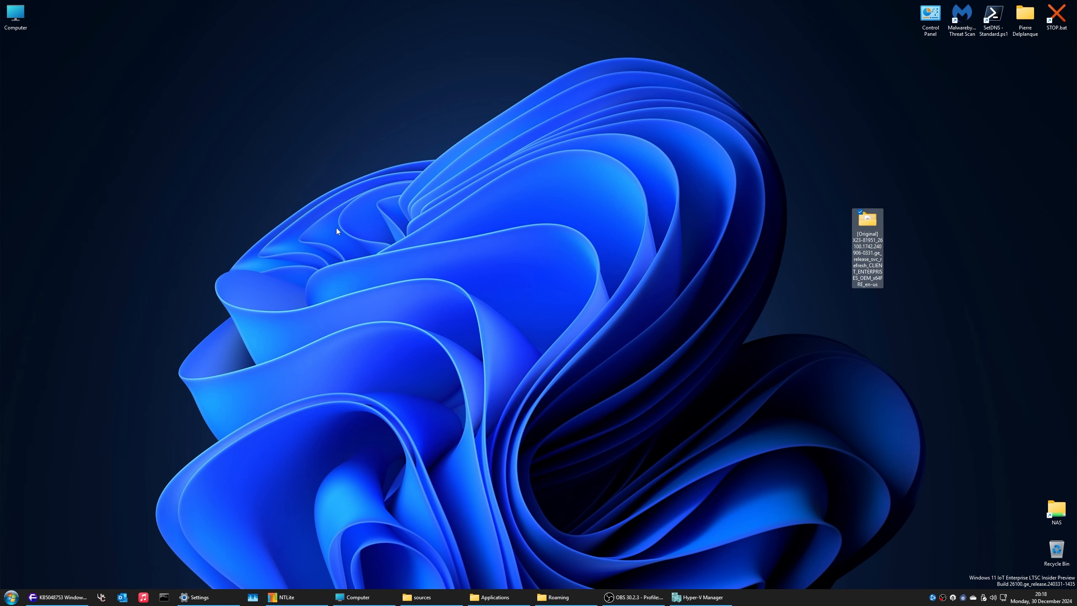
pyautogui.moveTo(685, 163); pyautogui.dragTo(916, 269)
pyautogui.press('Delete')
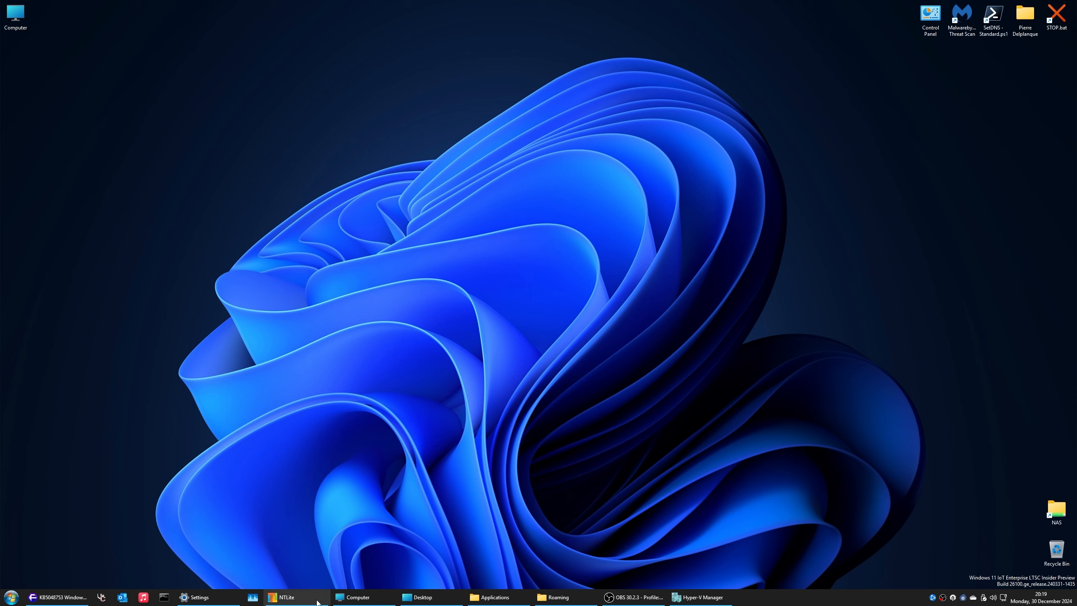
# Step: Open StartAllBack configuration on its Magic preview page, then load Google in Floorp
pyautogui.rightClick(760, 594)
pyautogui.click(776, 587)
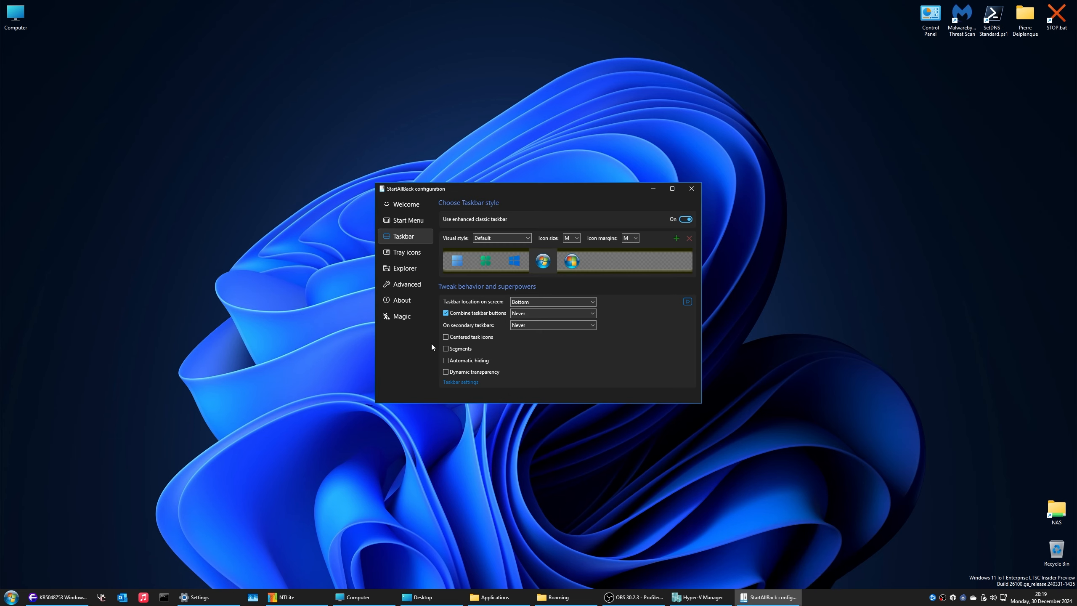
pyautogui.moveTo(512, 191); pyautogui.dragTo(322, 77)
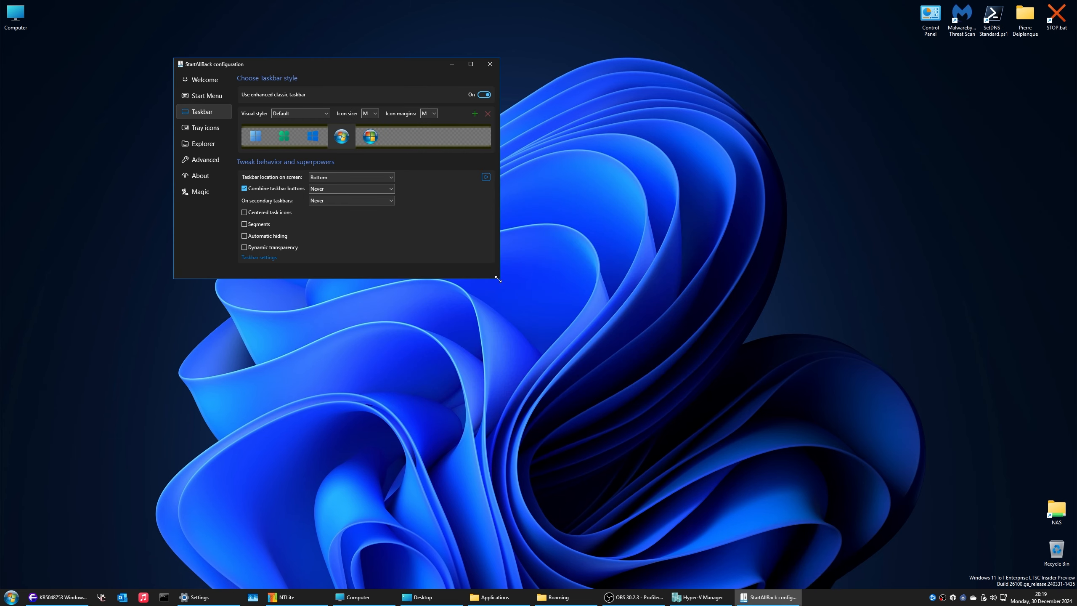
pyautogui.moveTo(502, 280); pyautogui.dragTo(887, 487)
pyautogui.click(206, 192)
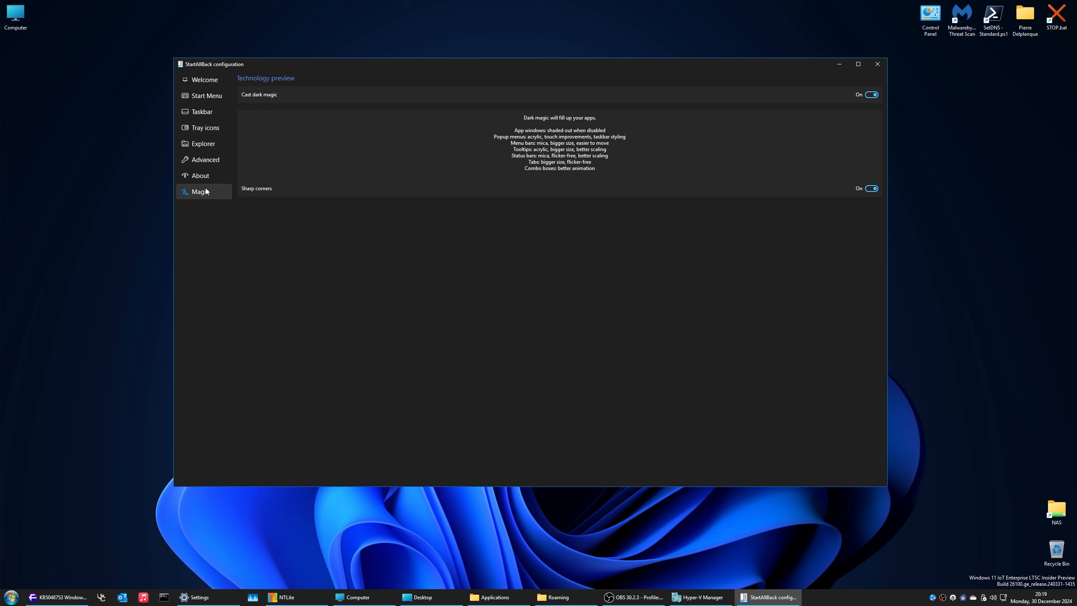
pyautogui.moveTo(472, 67); pyautogui.dragTo(540, 115)
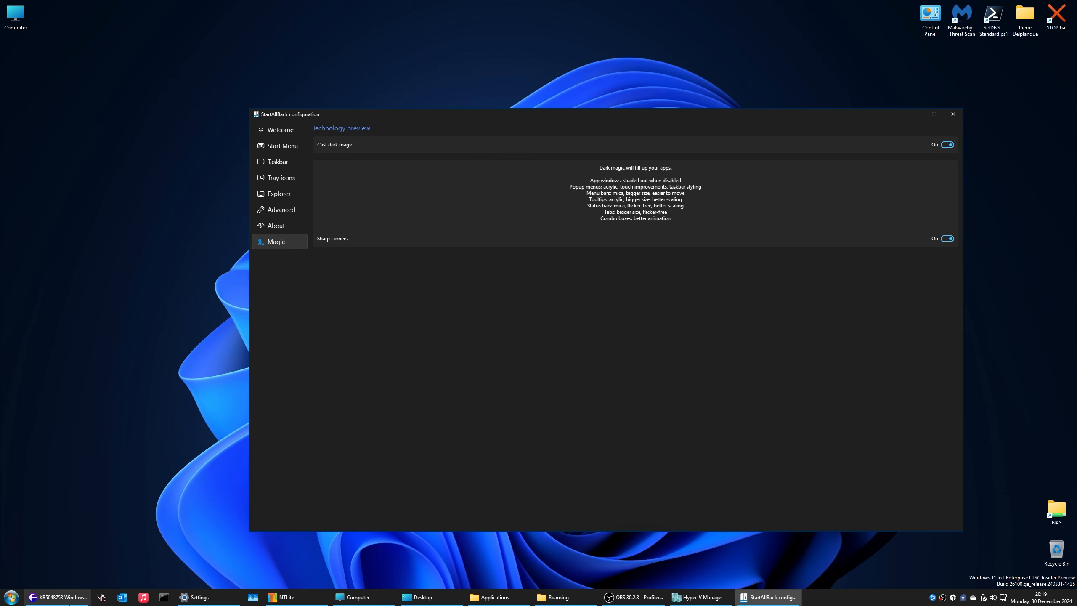
pyautogui.click(69, 602)
pyautogui.click(37, 37)
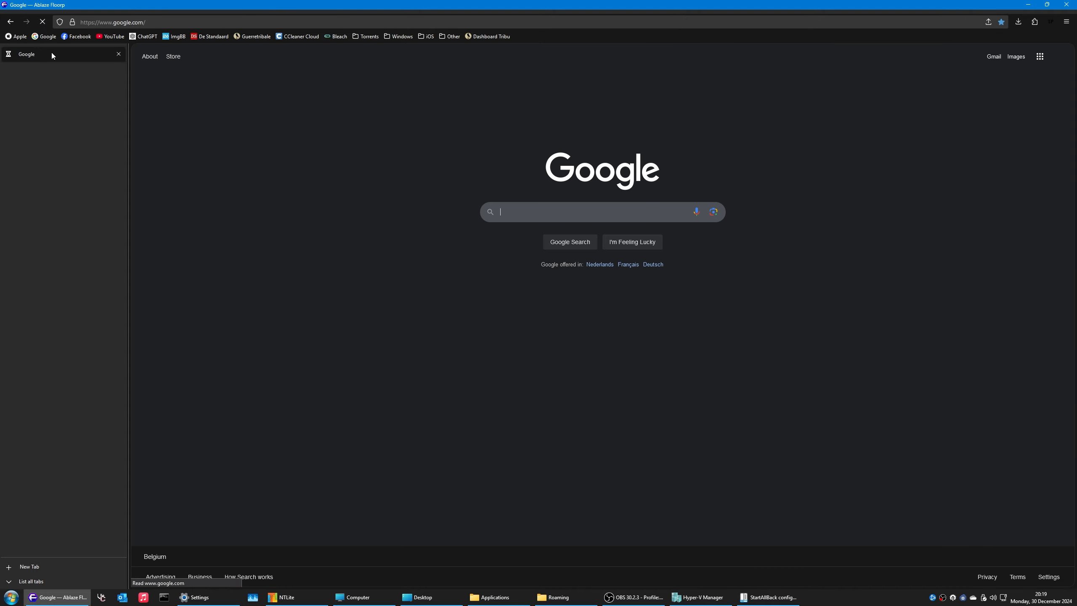
# Step: Google 'startisback magic', fixing the typo, and open the MSFN Dark Magic post
pyautogui.write('startisba')
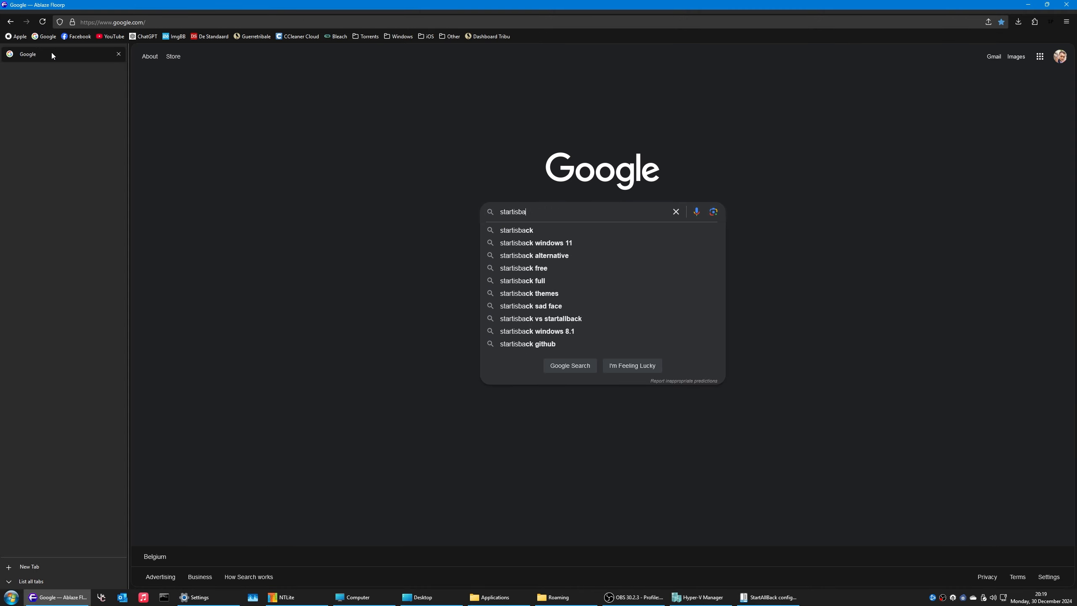
pyautogui.write('ck magix')
pyautogui.press('Return')
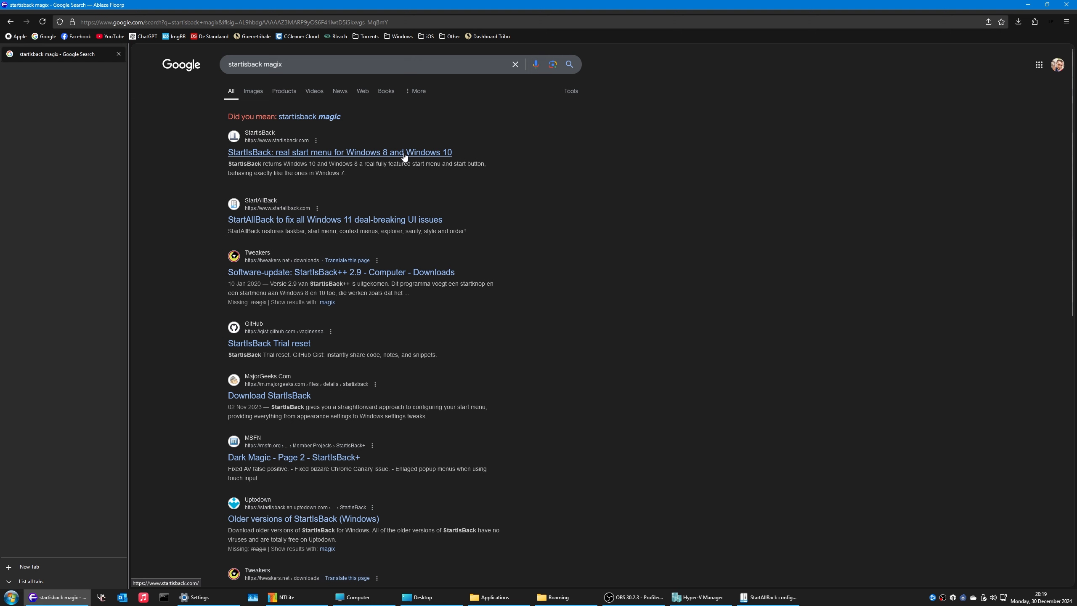
pyautogui.click(404, 158)
pyautogui.hotkey('alt', 'Left')
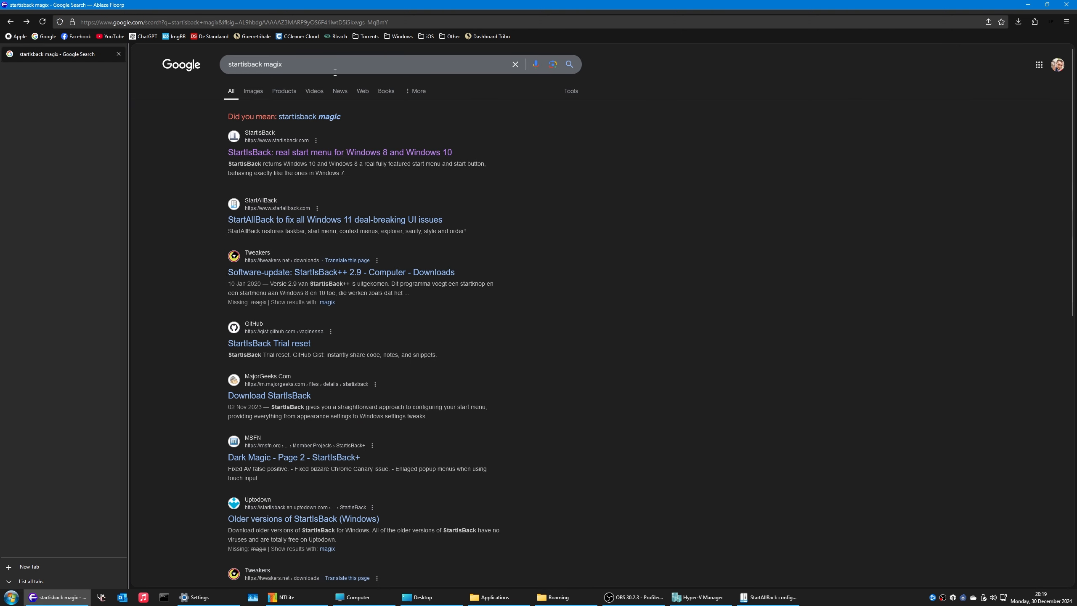
pyautogui.click(335, 72)
pyautogui.press('BackSpace')
pyautogui.write('c')
pyautogui.press('Return')
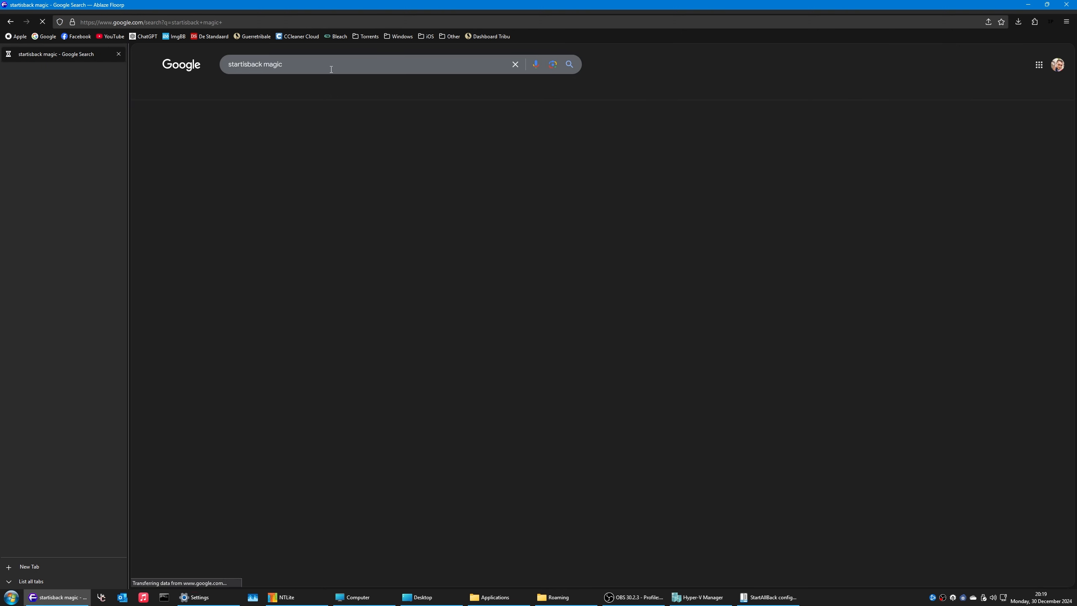
pyautogui.click(308, 160)
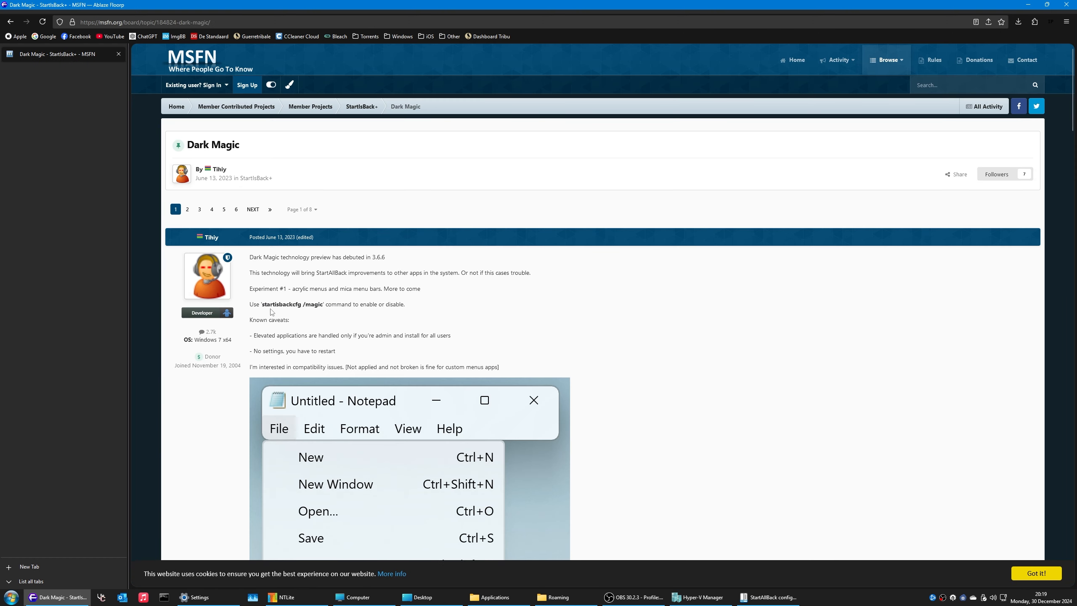
# Step: Select the startisbackcfg /magic command, close StartAllBack configuration, and open the Run box
pyautogui.moveTo(261, 305); pyautogui.dragTo(324, 305)
pyautogui.hotkey('ctrl', 'c')
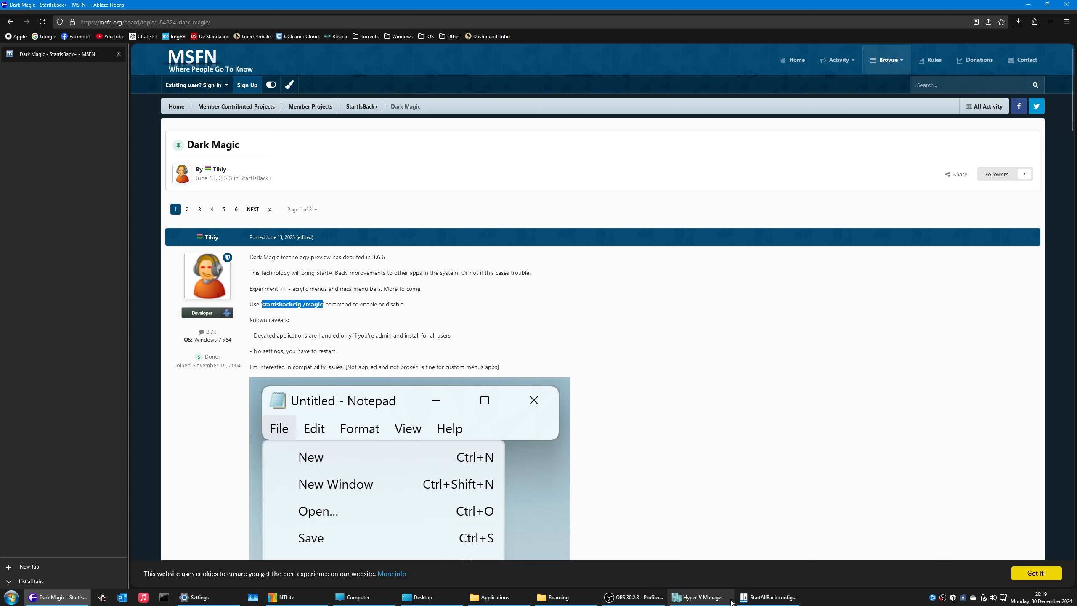
pyautogui.rightClick(765, 597)
pyautogui.click(747, 557)
pyautogui.press('super+r')
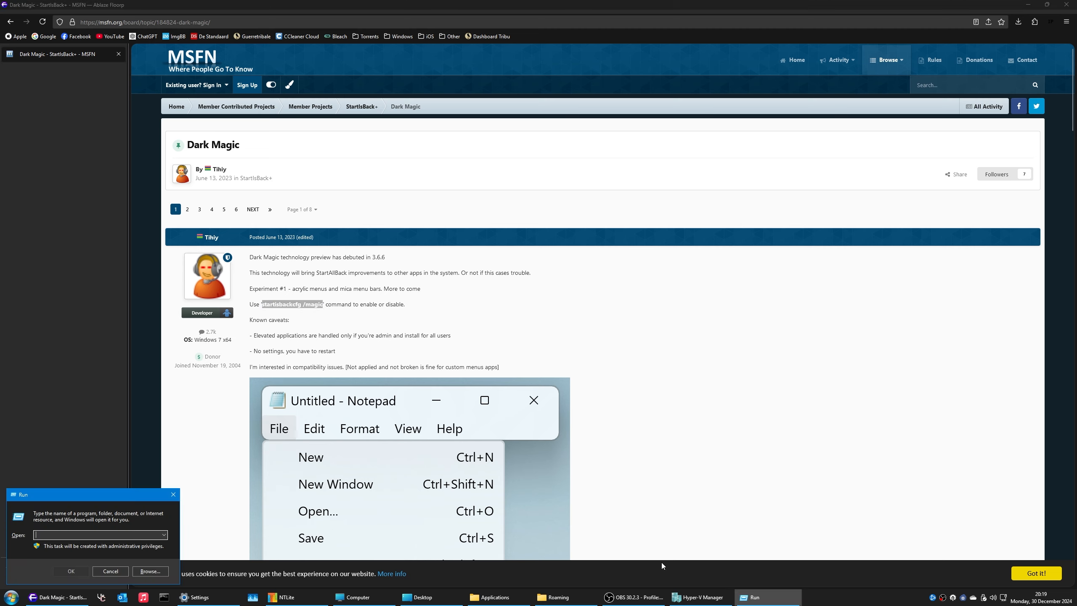
# Step: Run the pasted /magic command, then toggle sharp corners off and back on
pyautogui.hotkey('ctrl', 'v')
pyautogui.press('Return')
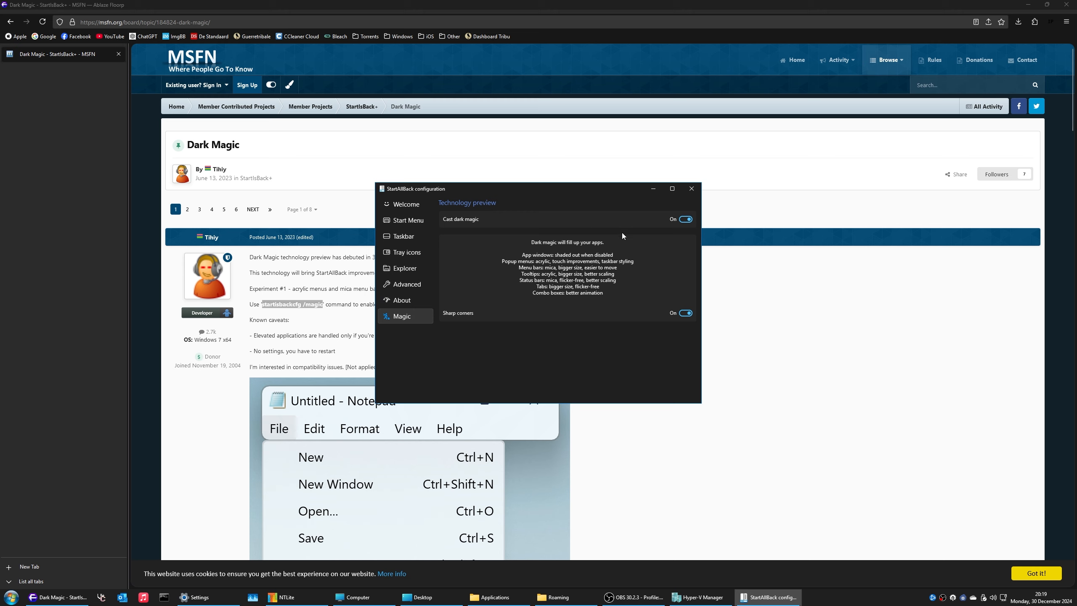
pyautogui.click(686, 314)
pyautogui.moveTo(447, 189); pyautogui.dragTo(124, 219)
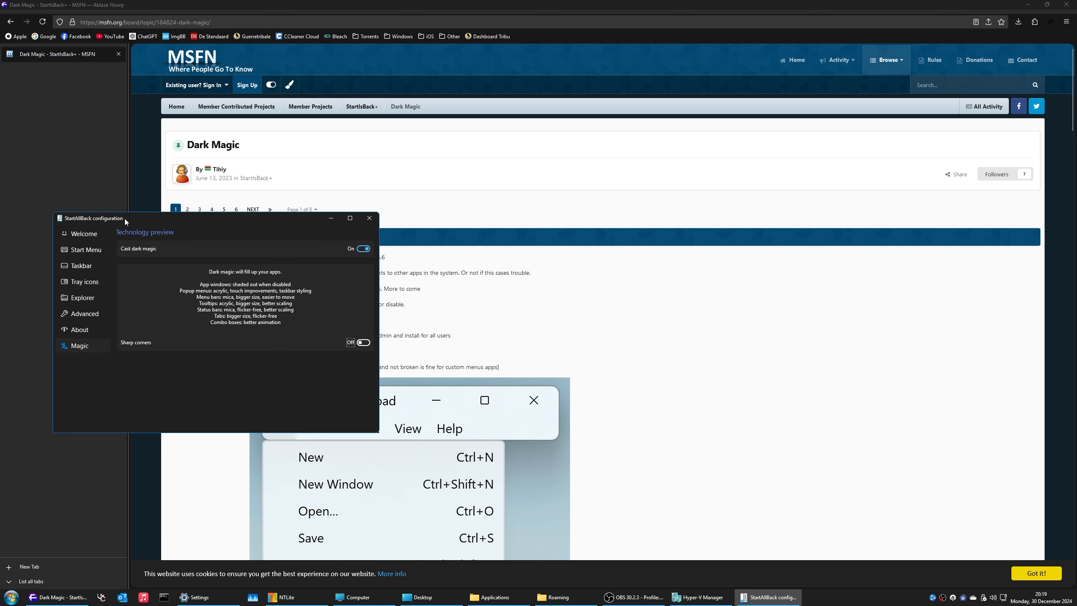
pyautogui.click(363, 343)
pyautogui.moveTo(111, 218); pyautogui.dragTo(529, 207)
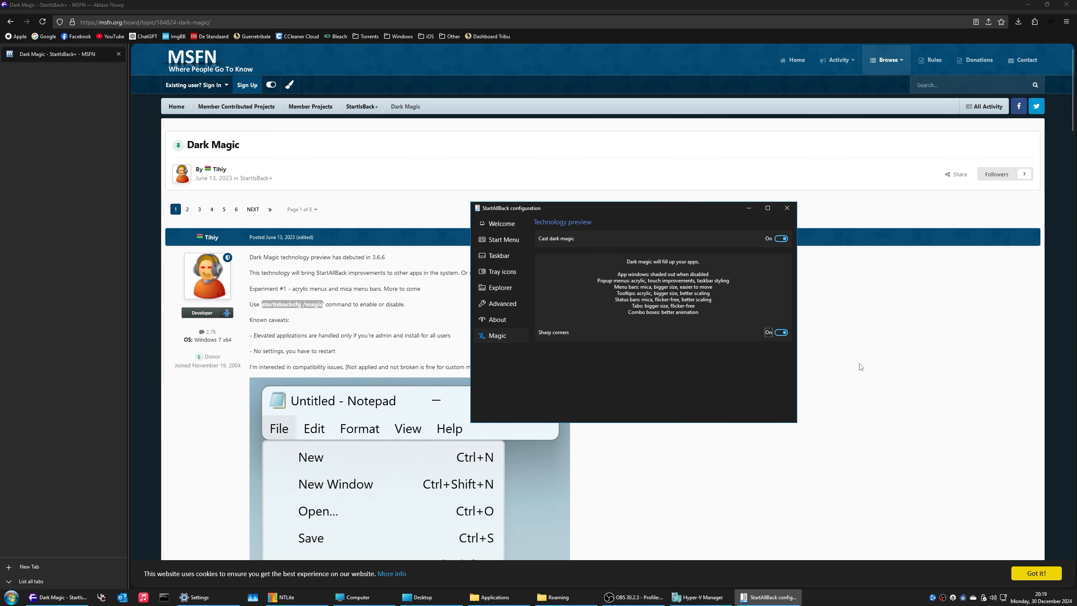
# Step: Compare Windows 11, 10 and 7 clock flyouts, keeping the Windows 7 style
pyautogui.click(509, 272)
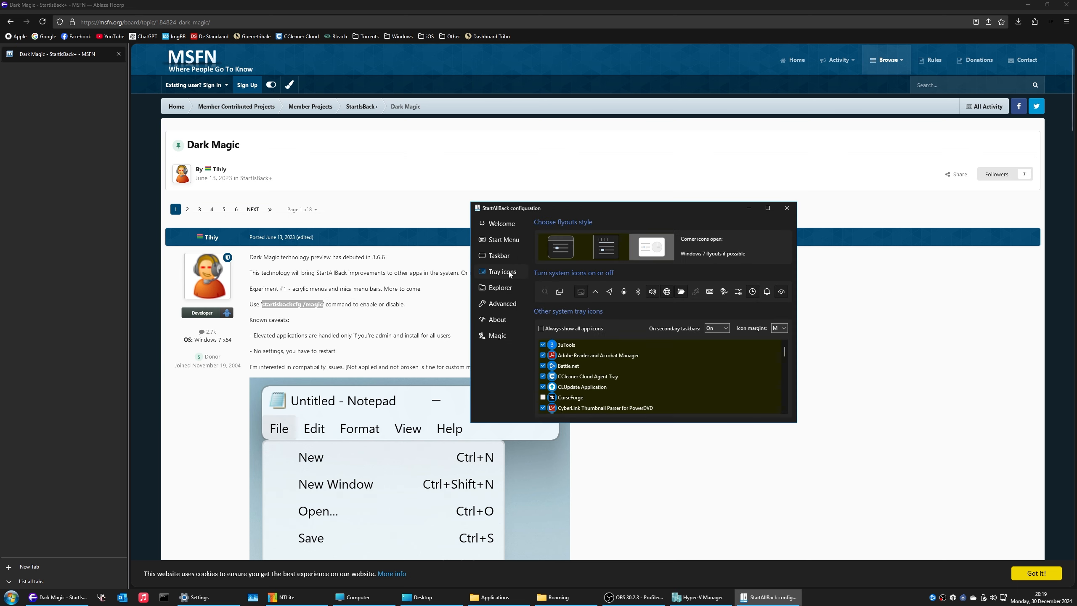
pyautogui.click(1040, 597)
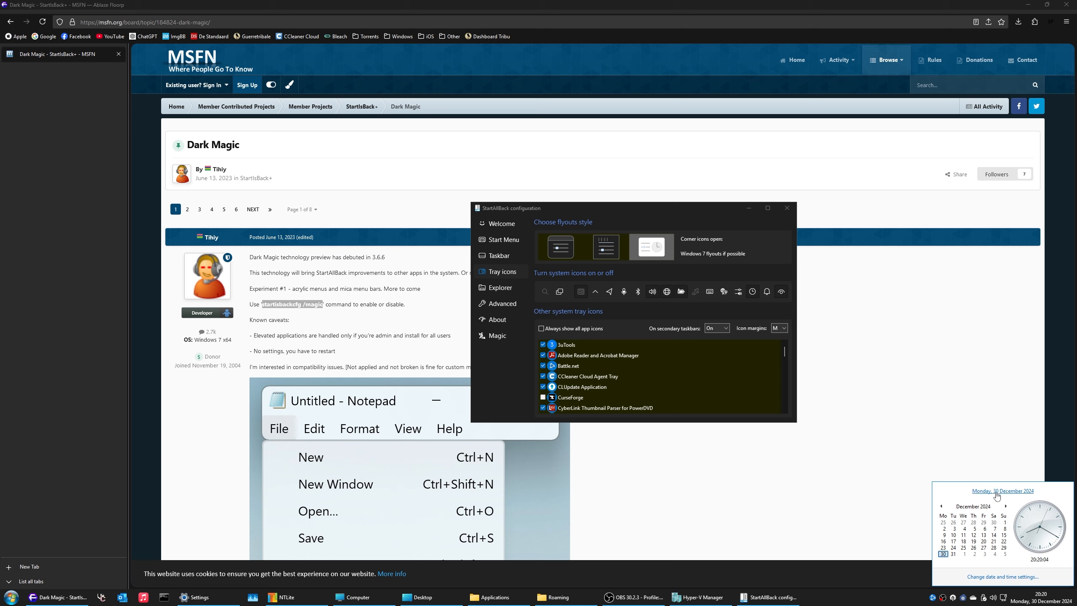
pyautogui.click(575, 245)
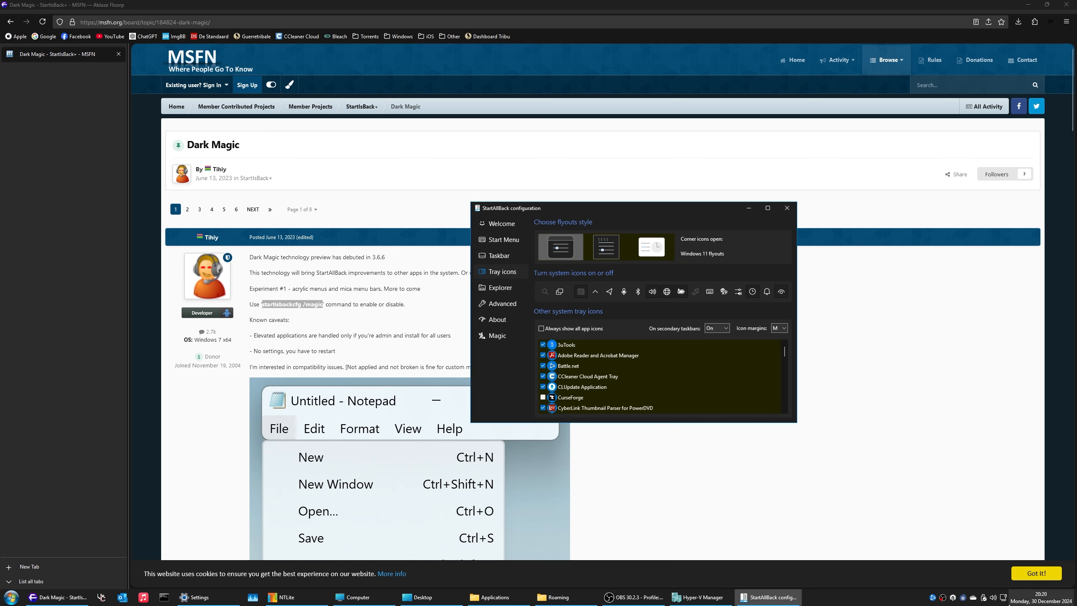
pyautogui.click(1024, 602)
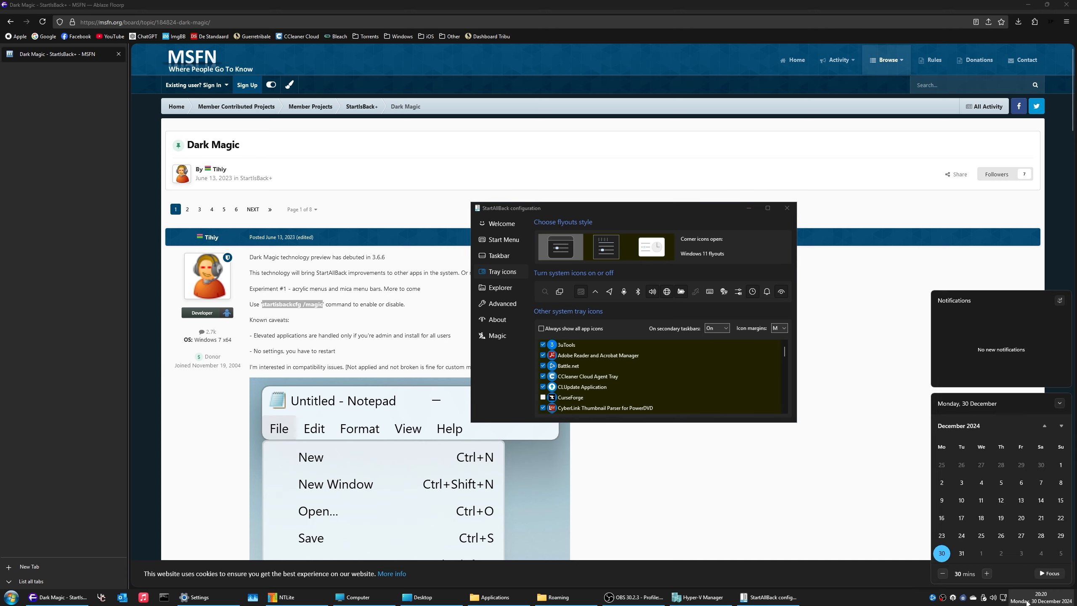
pyautogui.click(648, 247)
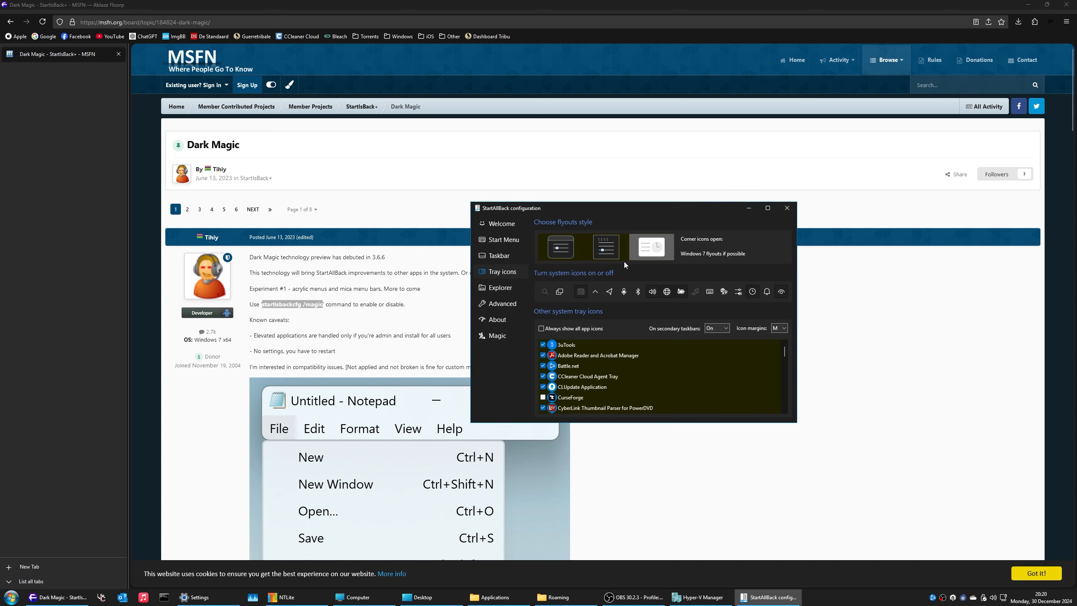
pyautogui.click(617, 252)
pyautogui.click(1041, 597)
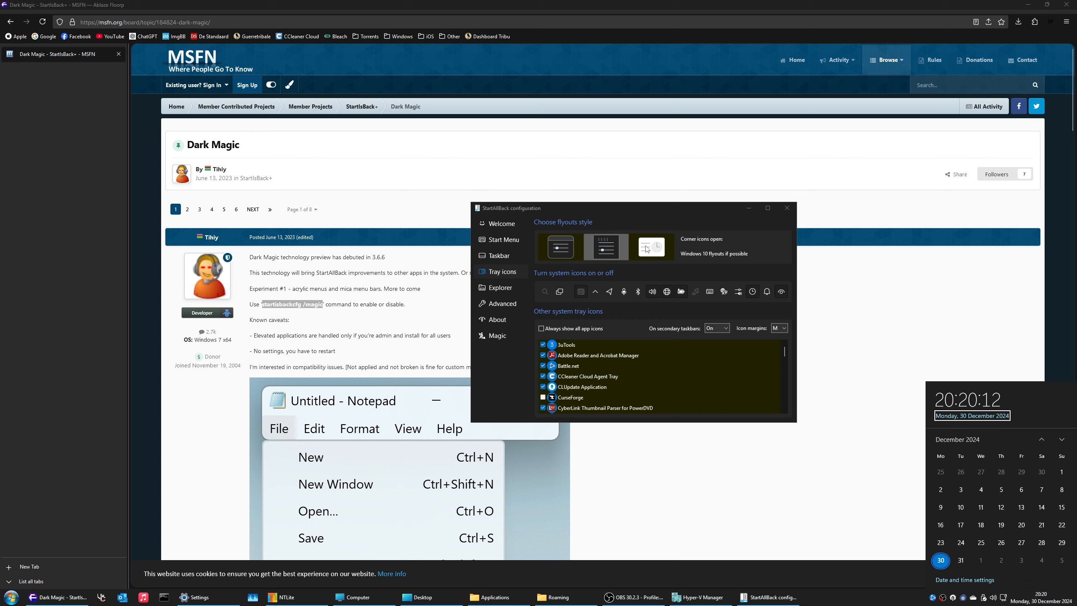
pyautogui.click(646, 249)
pyautogui.click(1041, 597)
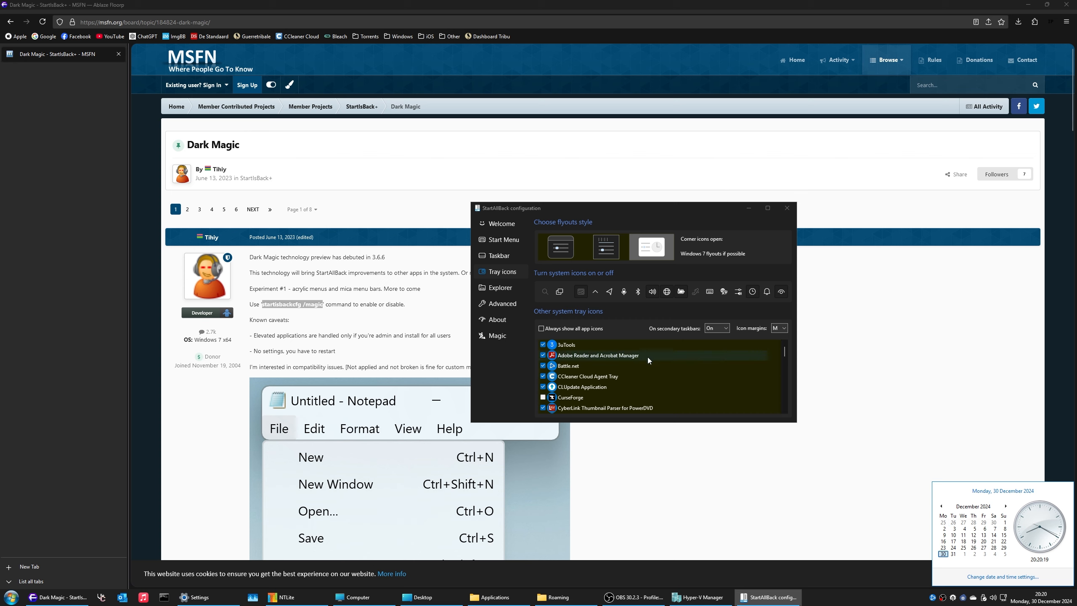
# Step: Choose the Windows 7 orb taskbar style, then view Dark Magic and the Welcome page
pyautogui.click(505, 257)
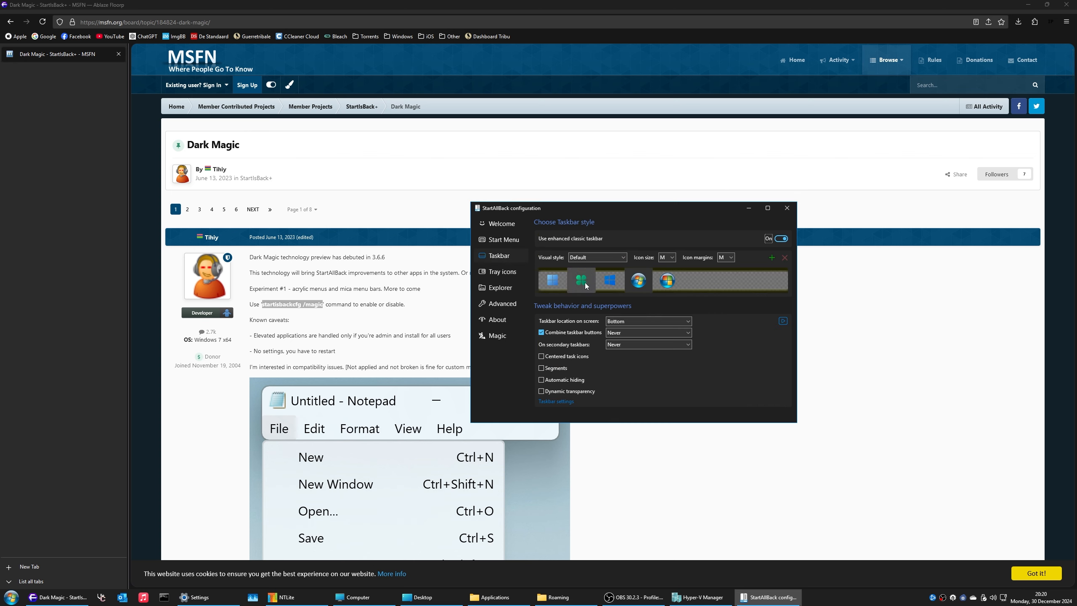
pyautogui.click(551, 281)
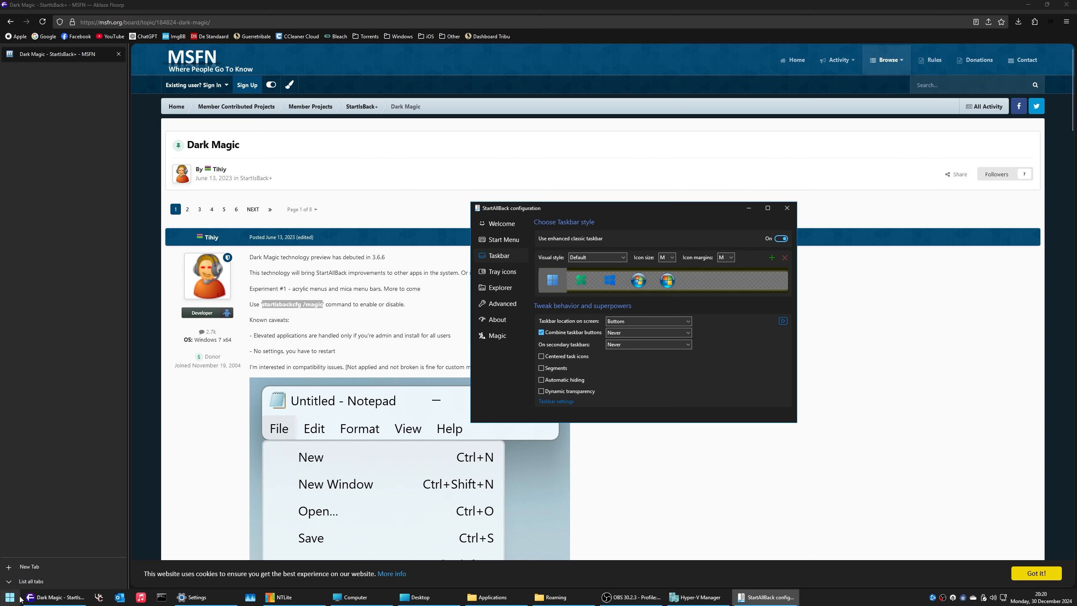
pyautogui.click(639, 282)
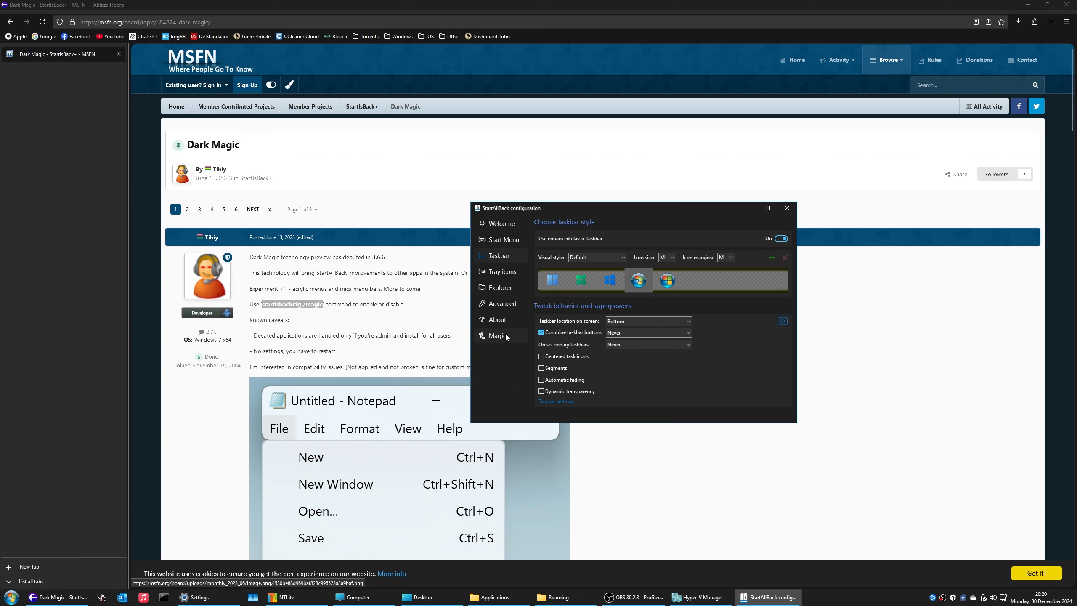
pyautogui.click(497, 336)
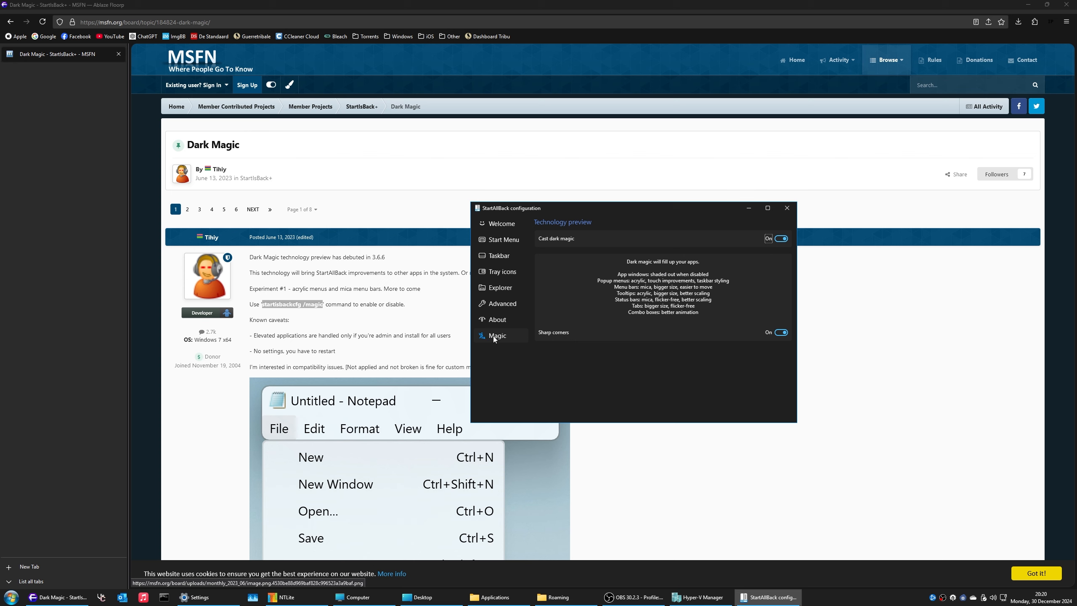
pyautogui.click(516, 226)
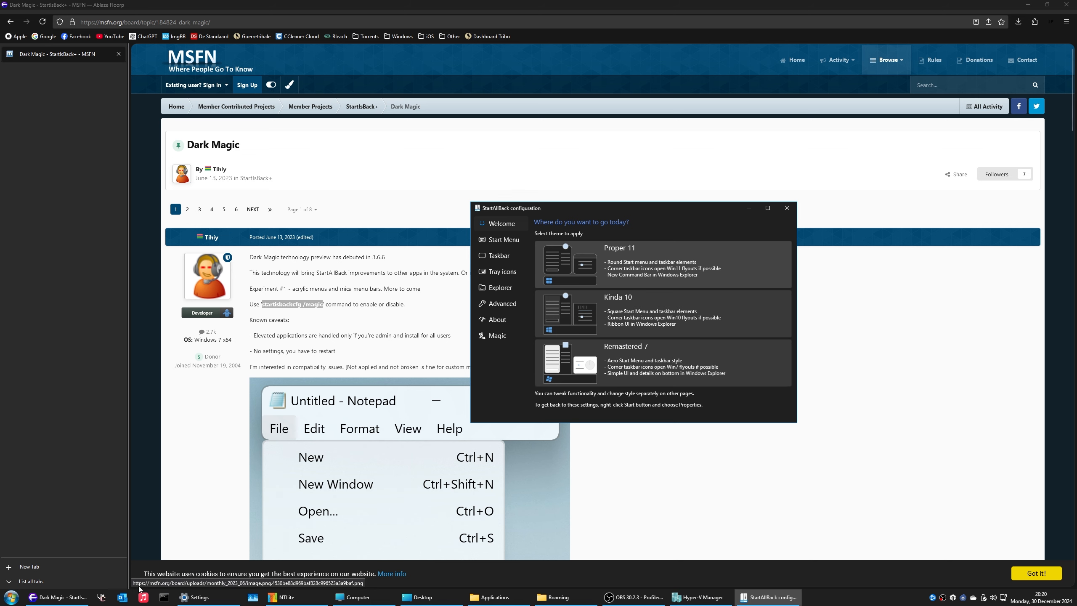
# Step: Browse the host Start menu, then close the StartAllBack configuration window
pyautogui.click(10, 597)
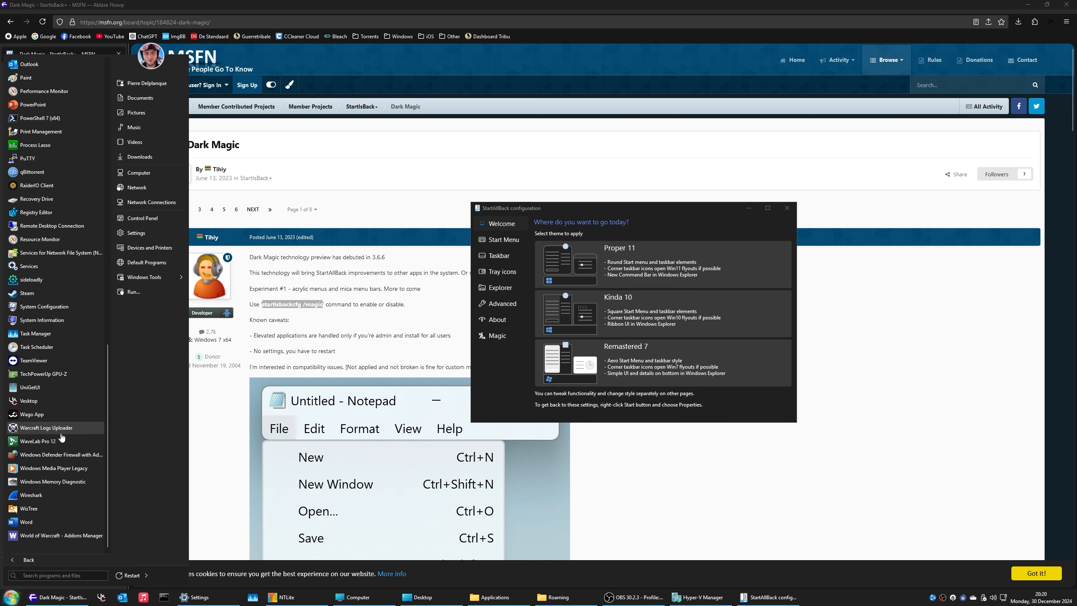
pyautogui.scroll(15, 61, 436)
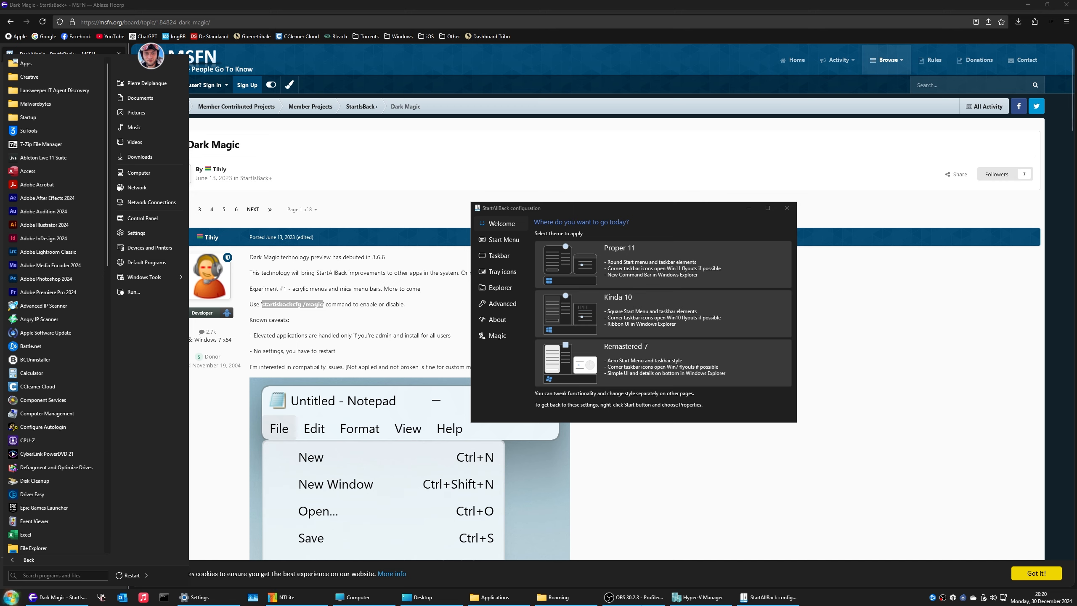
pyautogui.click(632, 597)
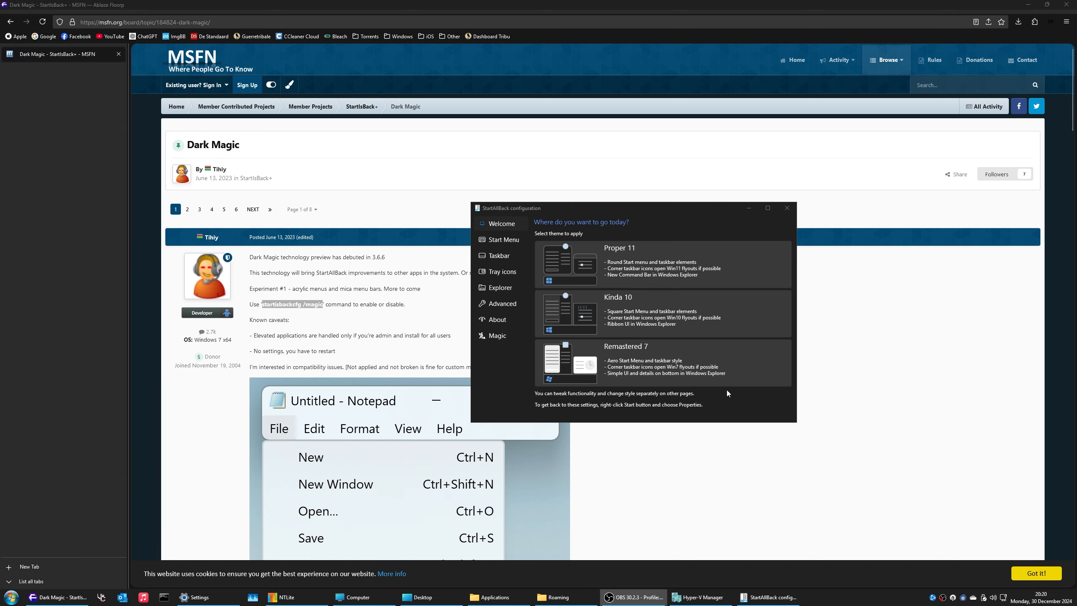
pyautogui.click(787, 208)
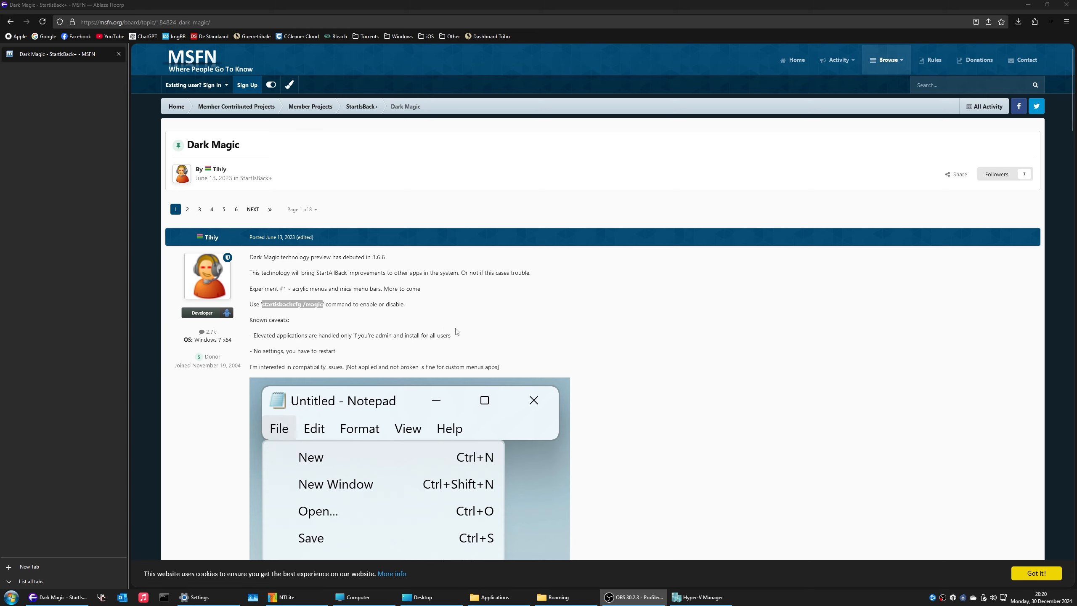
# Step: Clear Floorp's download history, close the browser, and bring Hyper-V Manager forward
pyautogui.scroll(-5, 789, 339)
pyautogui.click(725, 216)
pyautogui.scroll(5, 726, 215)
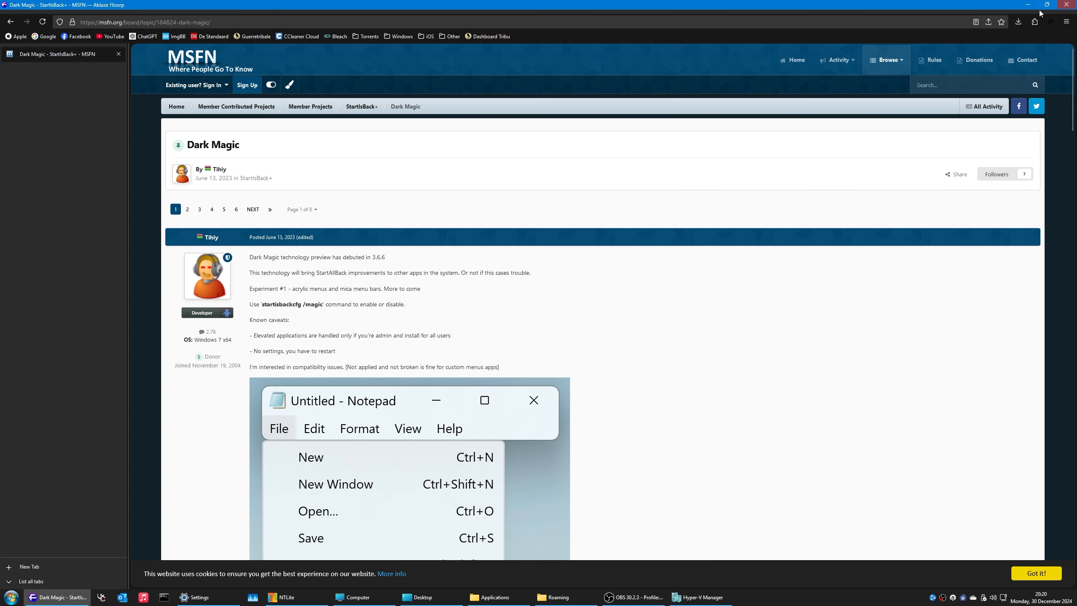
pyautogui.click(1018, 21)
pyautogui.click(900, 81)
pyautogui.click(208, 131)
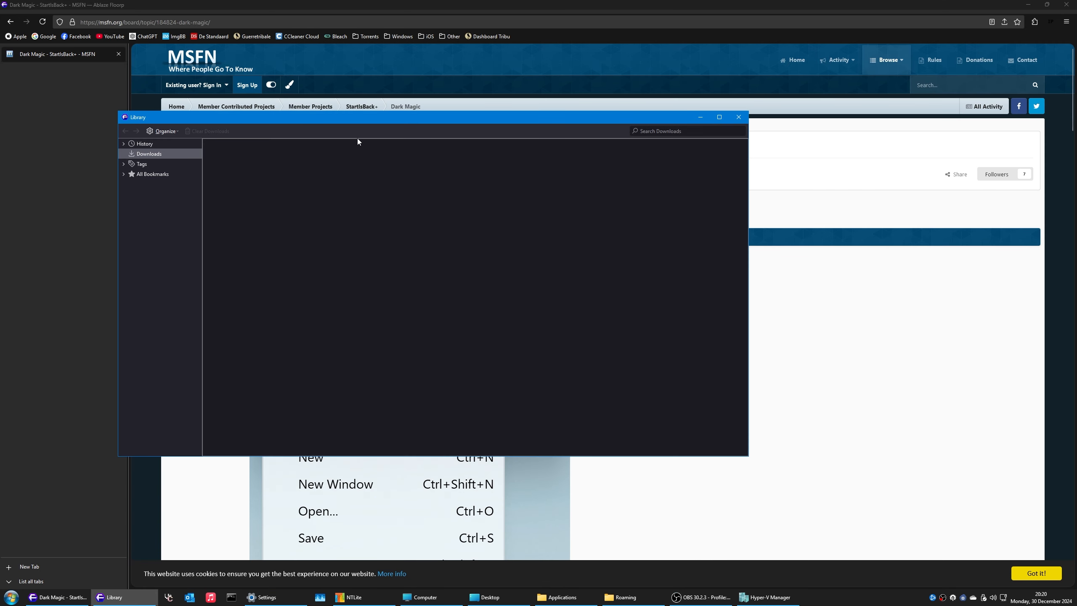
pyautogui.click(739, 117)
pyautogui.click(119, 54)
pyautogui.moveTo(390, 200); pyautogui.dragTo(547, 370)
pyautogui.click(655, 597)
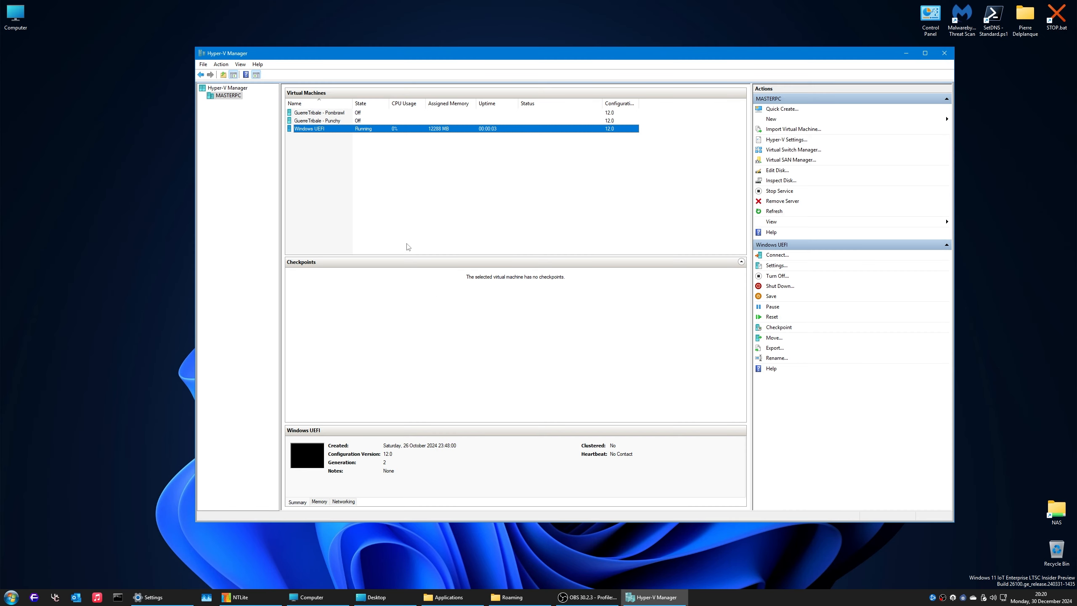
# Step: Connect to the Windows UEFI VM at the default display size and sign in
pyautogui.rightClick(316, 129)
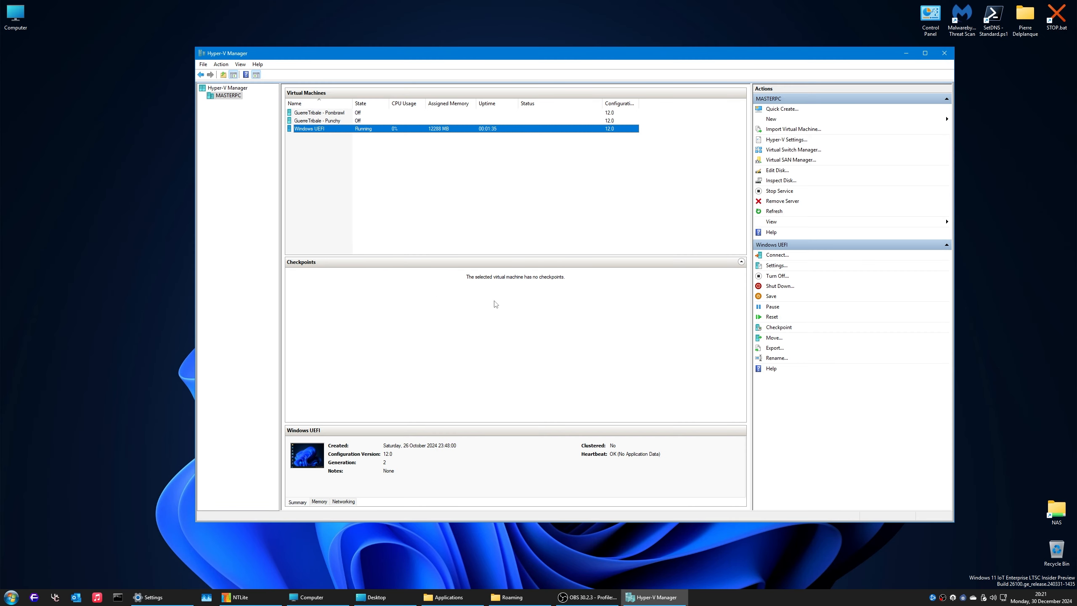
pyautogui.doubleClick(314, 455)
pyautogui.click(555, 159)
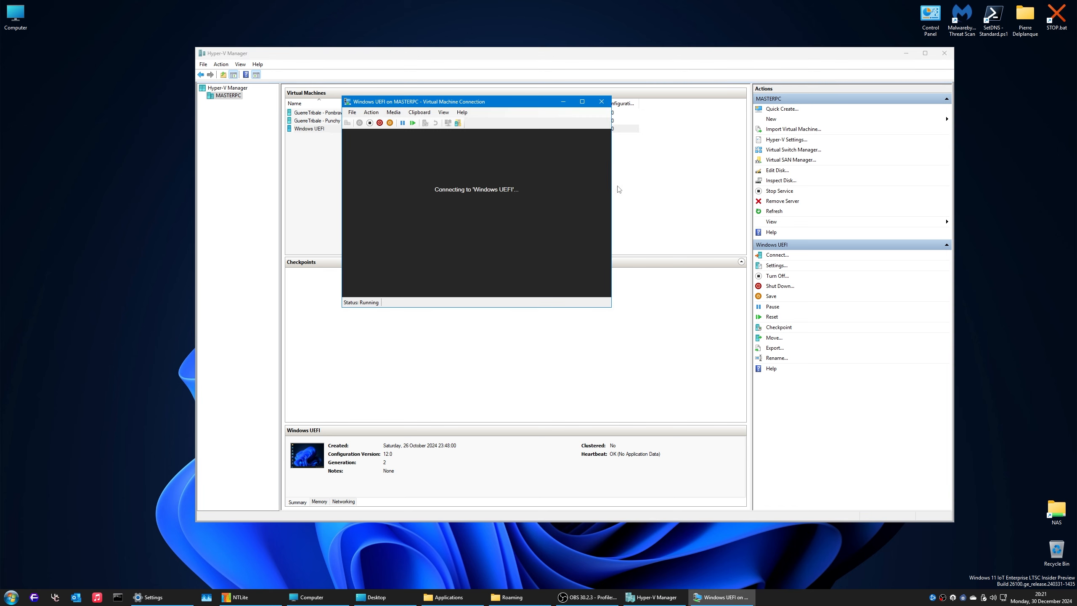
pyautogui.click(925, 53)
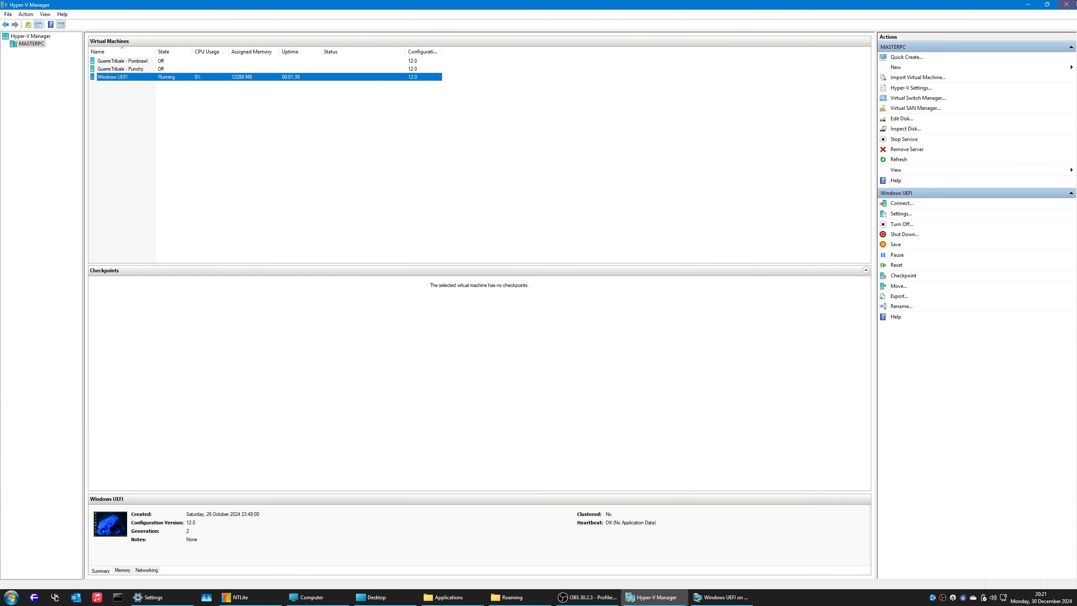
pyautogui.click(1028, 5)
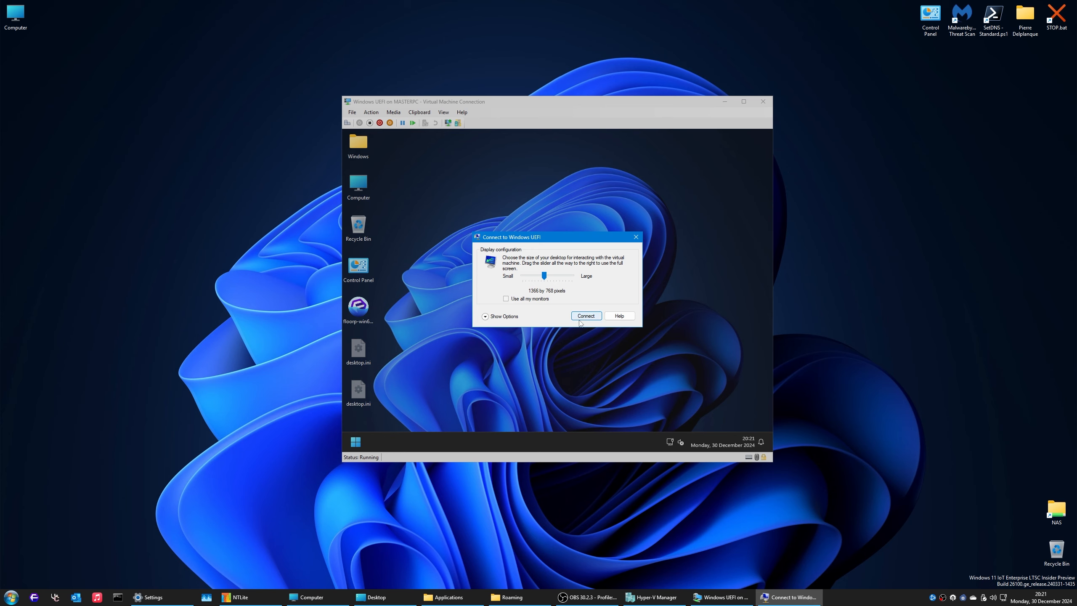
pyautogui.click(583, 316)
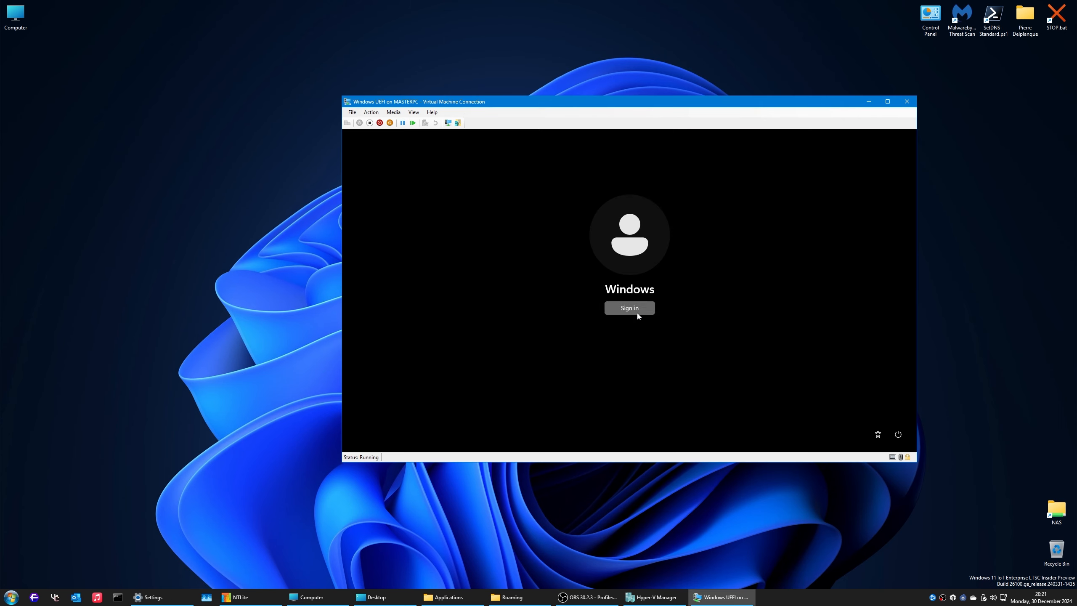
pyautogui.click(638, 316)
# Step: In the guest, open Start's All apps list and launch Get Started
pyautogui.moveTo(595, 101); pyautogui.dragTo(445, 55)
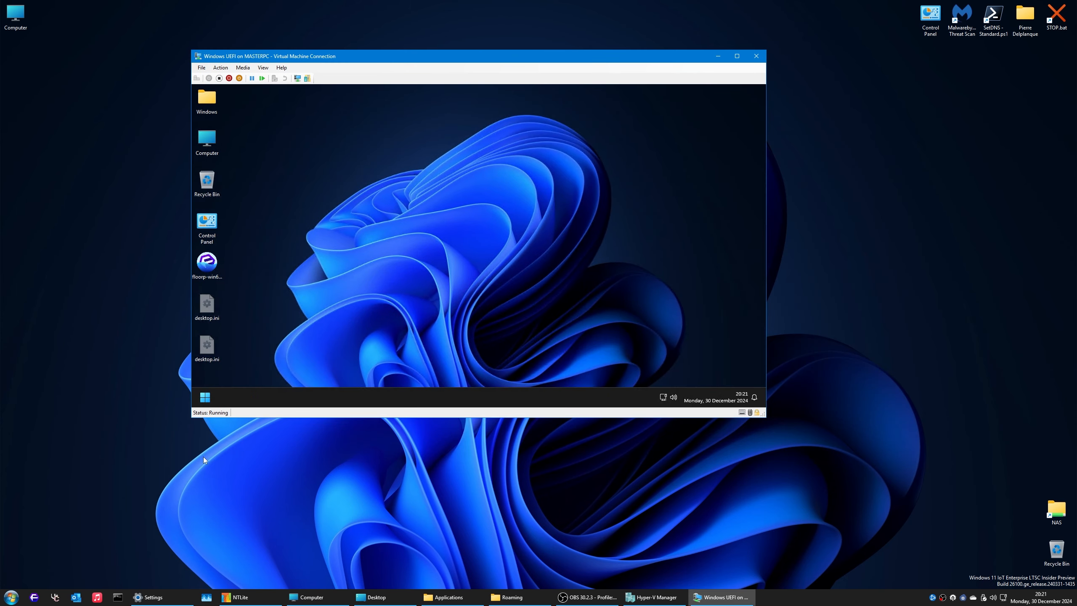
pyautogui.click(205, 397)
pyautogui.click(426, 149)
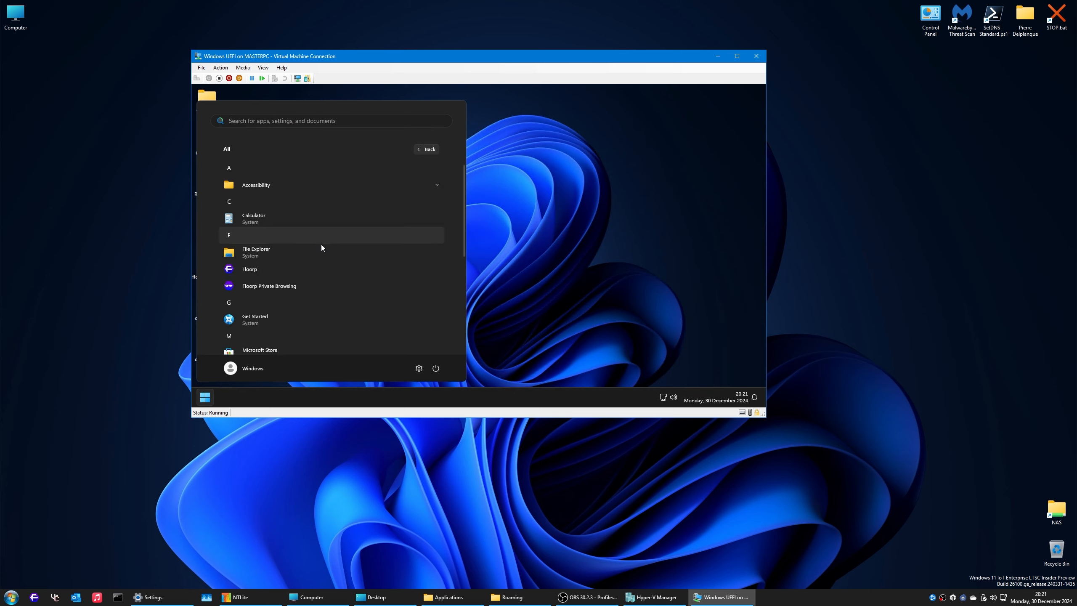
pyautogui.rightClick(284, 286)
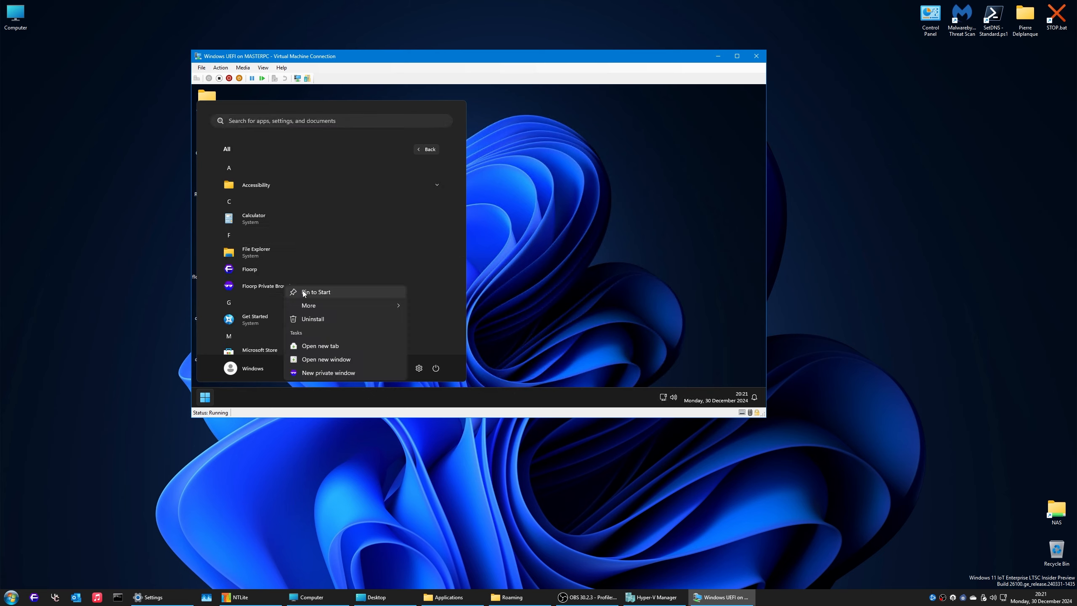
pyautogui.click(211, 280)
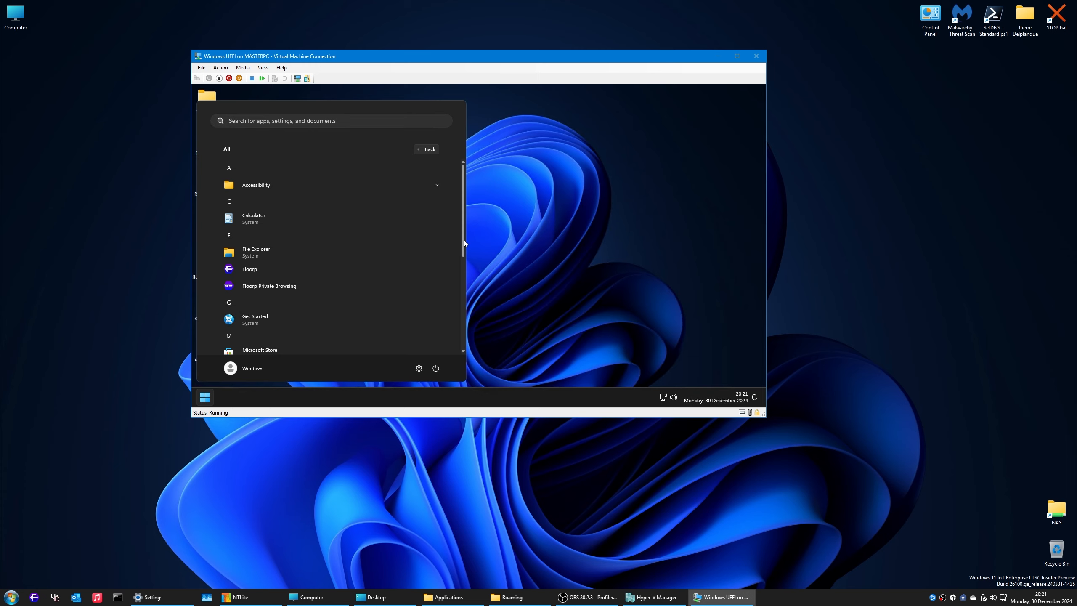
pyautogui.click(343, 314)
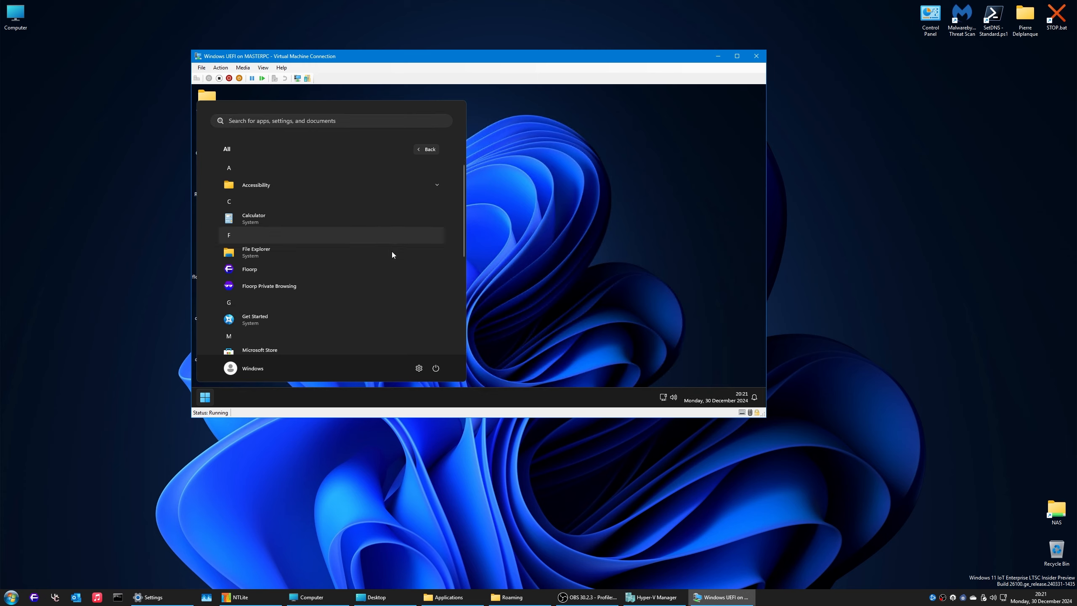
# Step: In guest Settings, open Accounts > Email & accounts and cancel adding an account
pyautogui.scroll(-2, 383, 280)
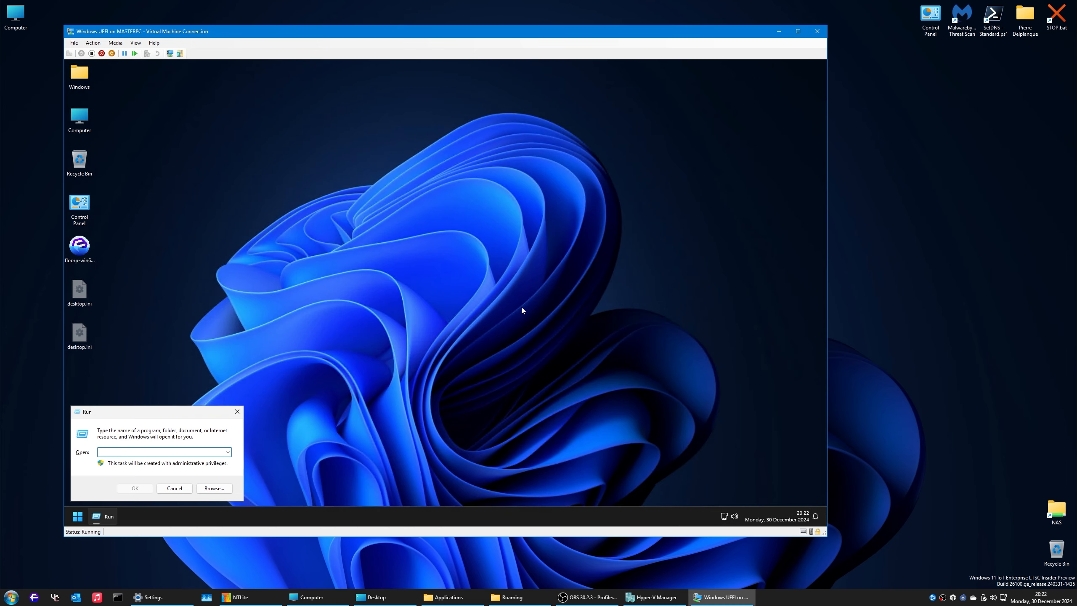
pyautogui.write('lus')
pyautogui.press('Return')
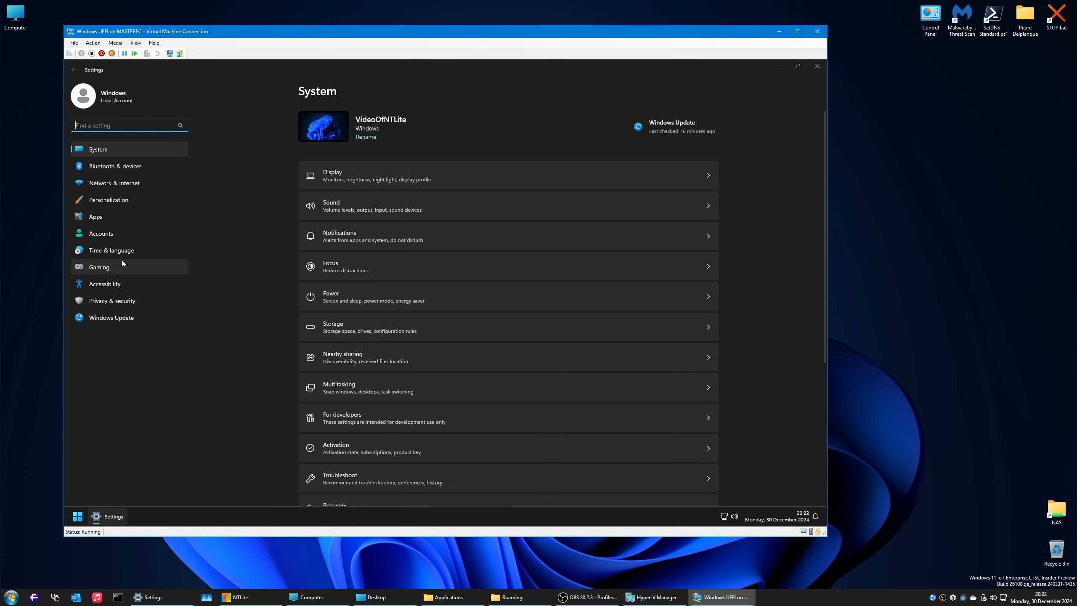
pyautogui.click(106, 233)
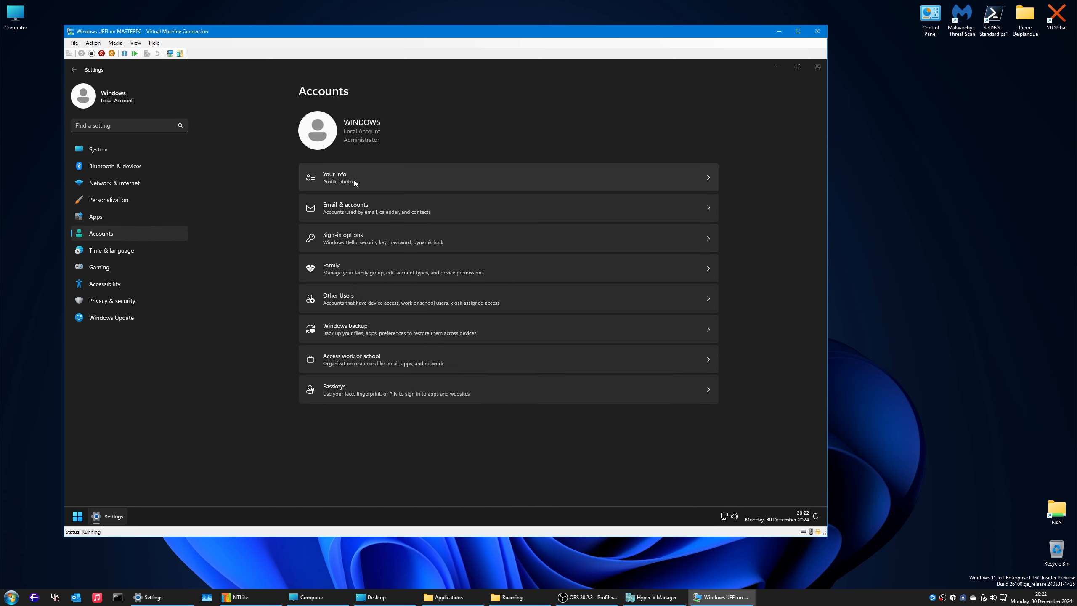
pyautogui.click(362, 205)
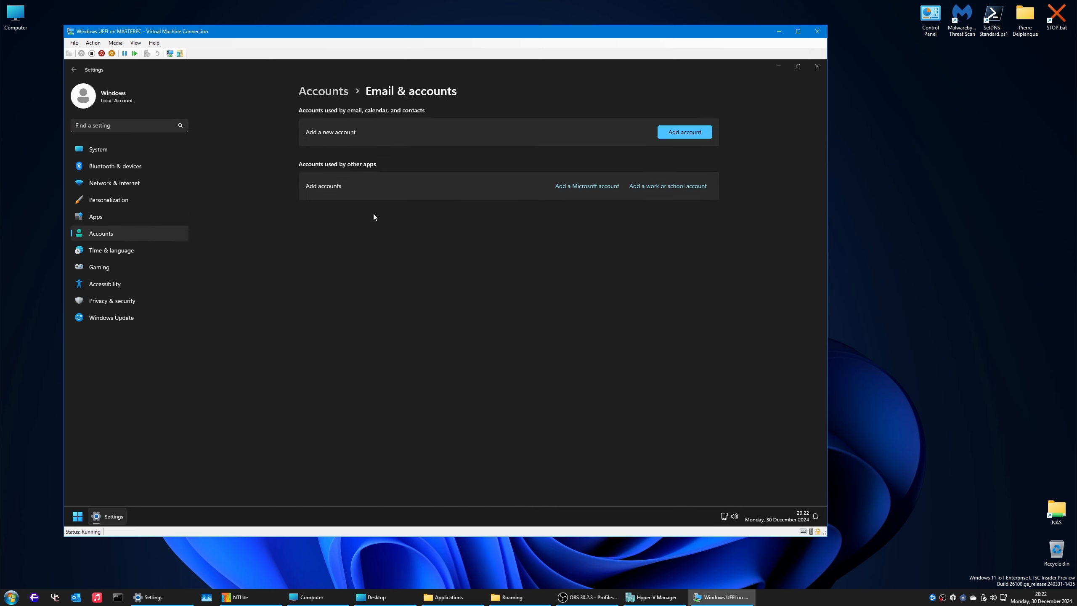
pyautogui.click(678, 132)
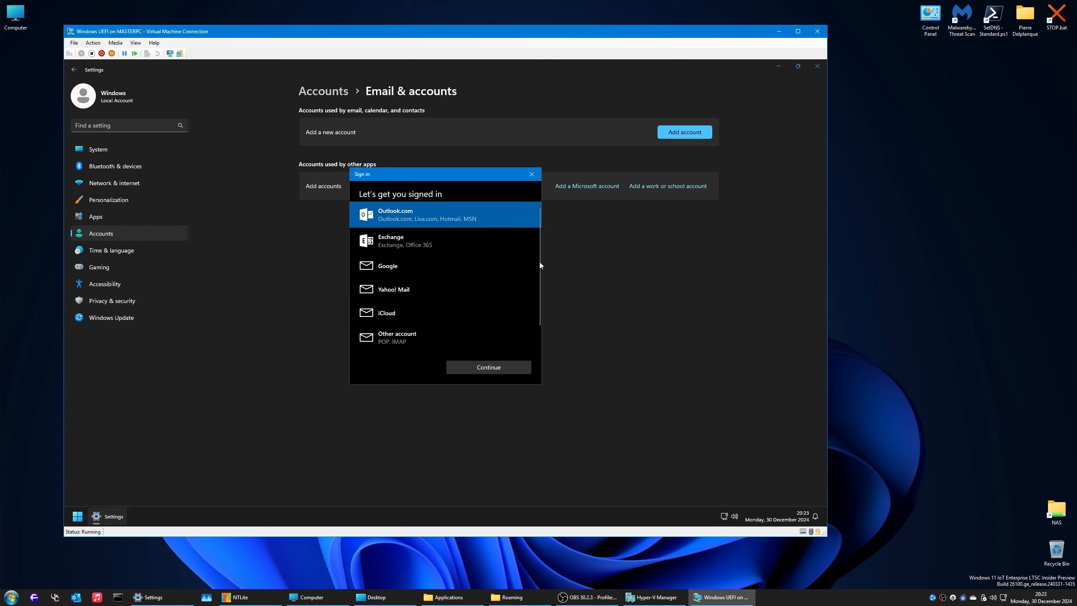
pyautogui.click(531, 174)
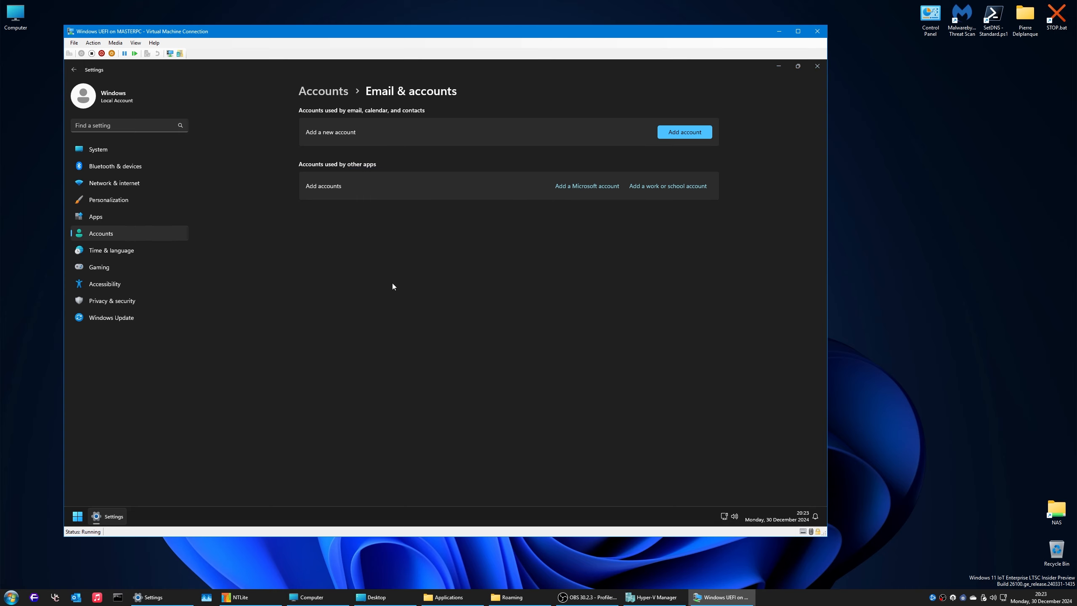
# Step: Run lusmgr.msc, dismiss the not-found error, and retype it as lusrmgr.msc
pyautogui.press('super+r')
pyautogui.write('lusmgr.msc')
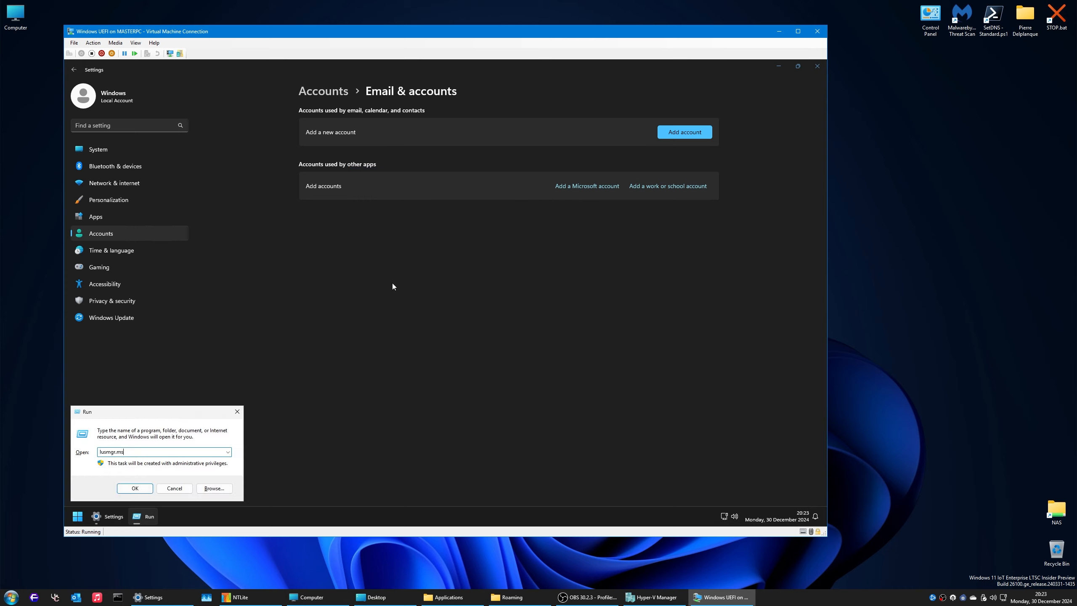
pyautogui.press('Return')
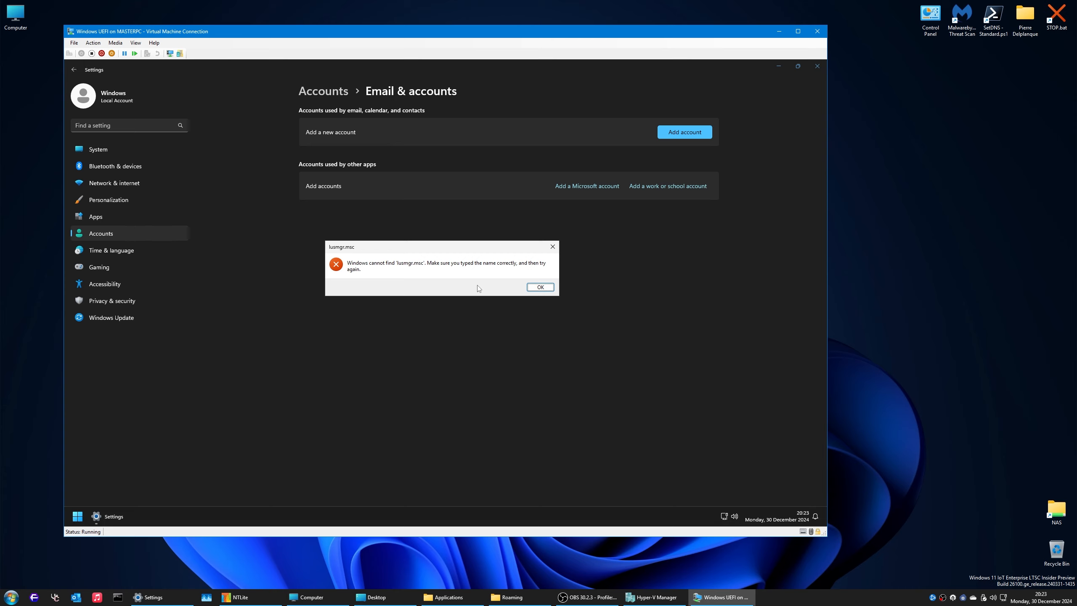
pyautogui.click(552, 289)
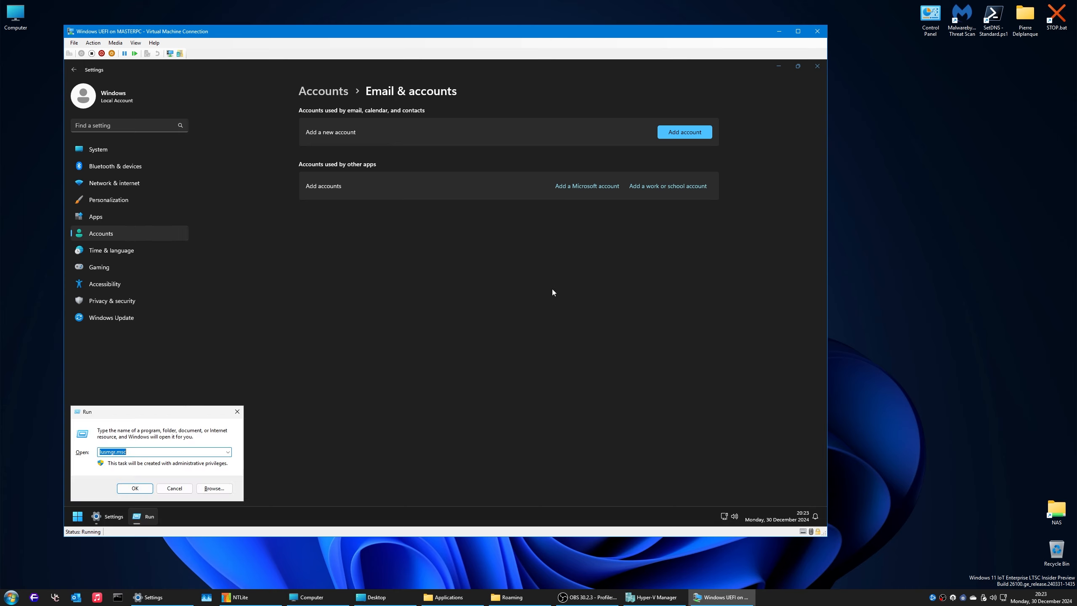
pyautogui.write('lusrmgr.msc')
# Step: Open Local Users and Groups on the Users list and enlarge the console window
pyautogui.press('Return')
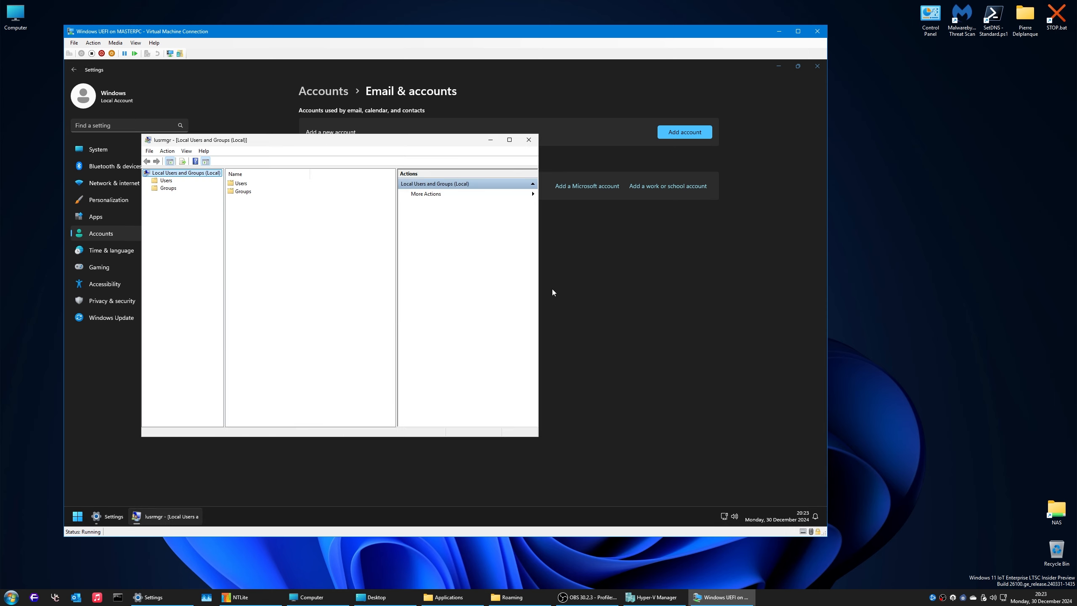
pyautogui.doubleClick(238, 185)
pyautogui.moveTo(295, 143); pyautogui.dragTo(285, 96)
pyautogui.moveTo(530, 391); pyautogui.dragTo(756, 486)
# Step: Start a new local user named Video, filling in the description and the password twice
pyautogui.click(156, 104)
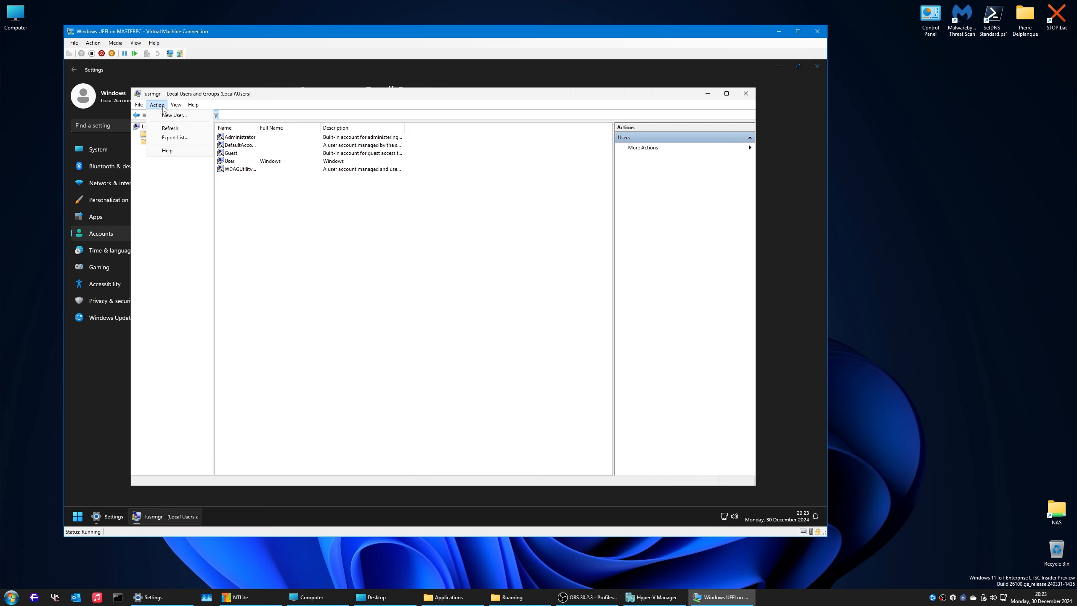
pyautogui.click(168, 116)
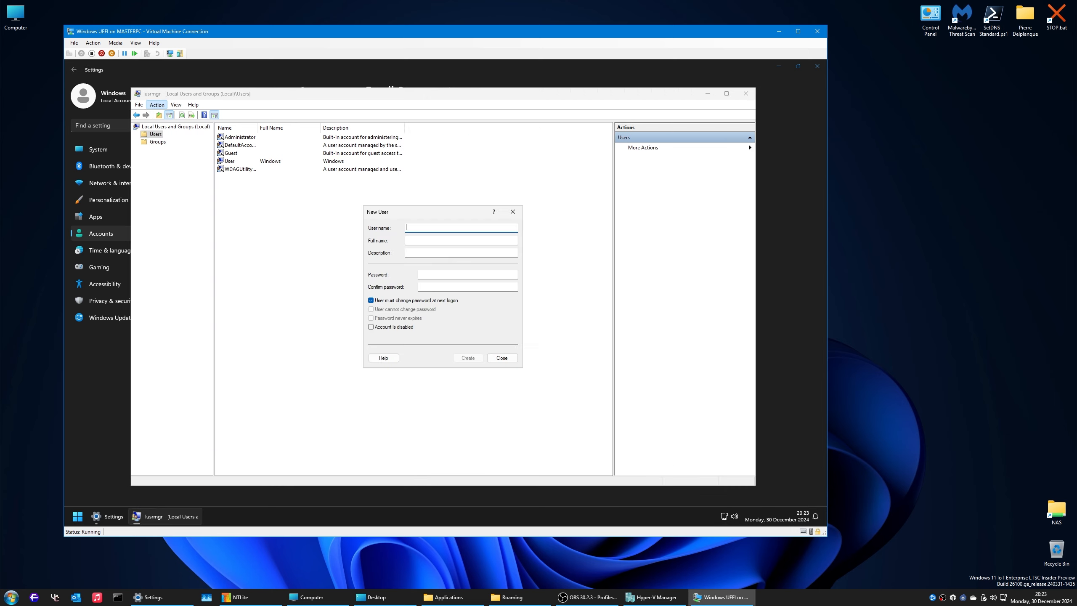
pyautogui.write('Video')
pyautogui.press('Tab')
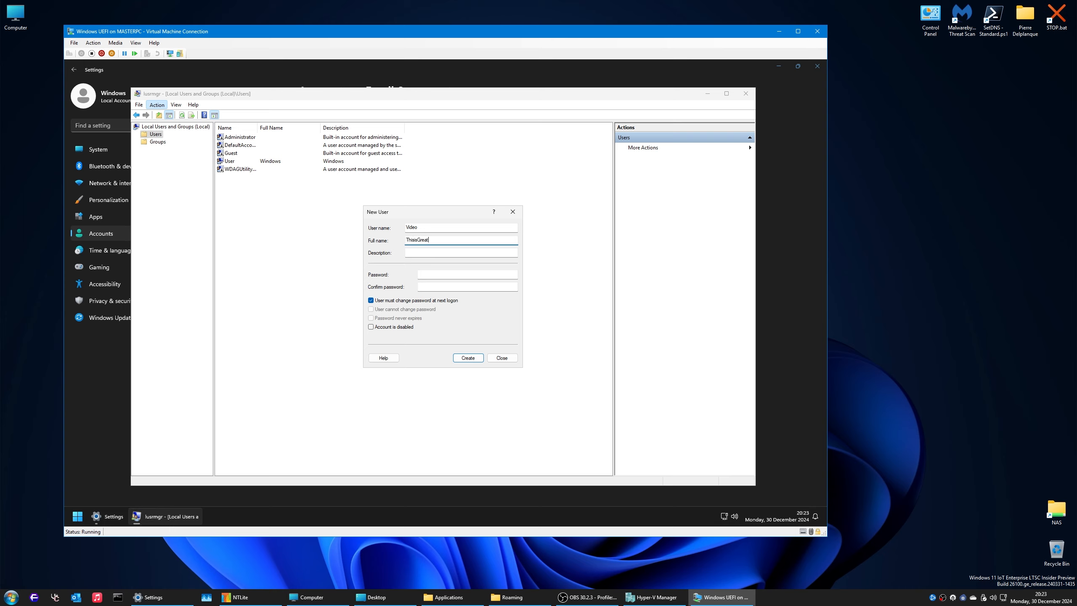
pyautogui.press('Tab')
pyautogui.write('SeeYouNe')
pyautogui.press('Tab')
pyautogui.write('6')
pyautogui.press('Tab')
pyautogui.write('123456')
# Step: Turn off the forced password change, set the password to never expire, and create the user
pyautogui.press('Tab')
pyautogui.press('space')
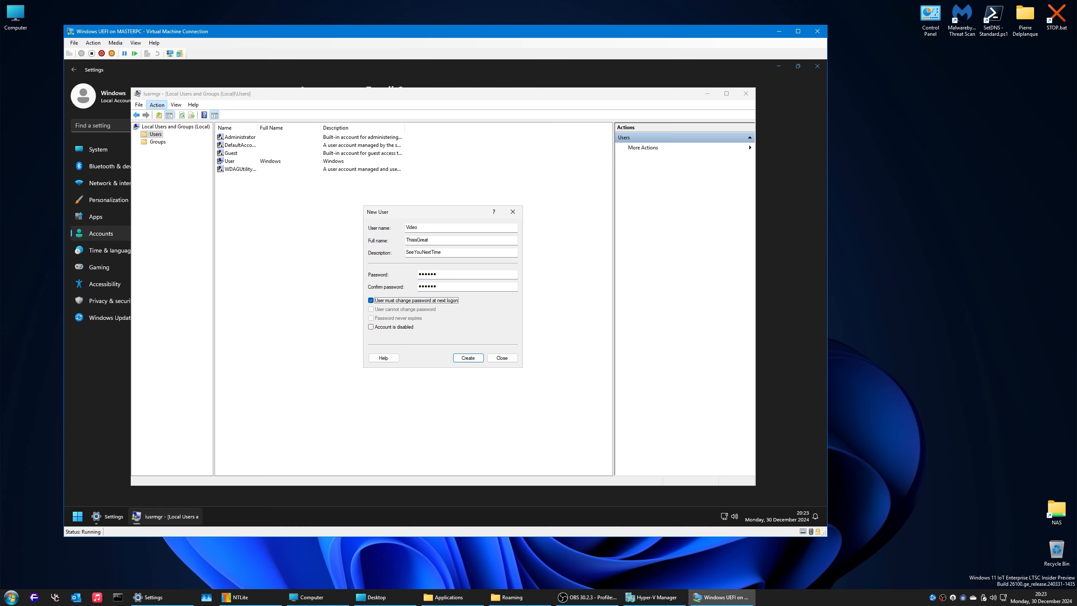
pyautogui.press('Tab')
pyautogui.press('Tab')
pyautogui.press('space')
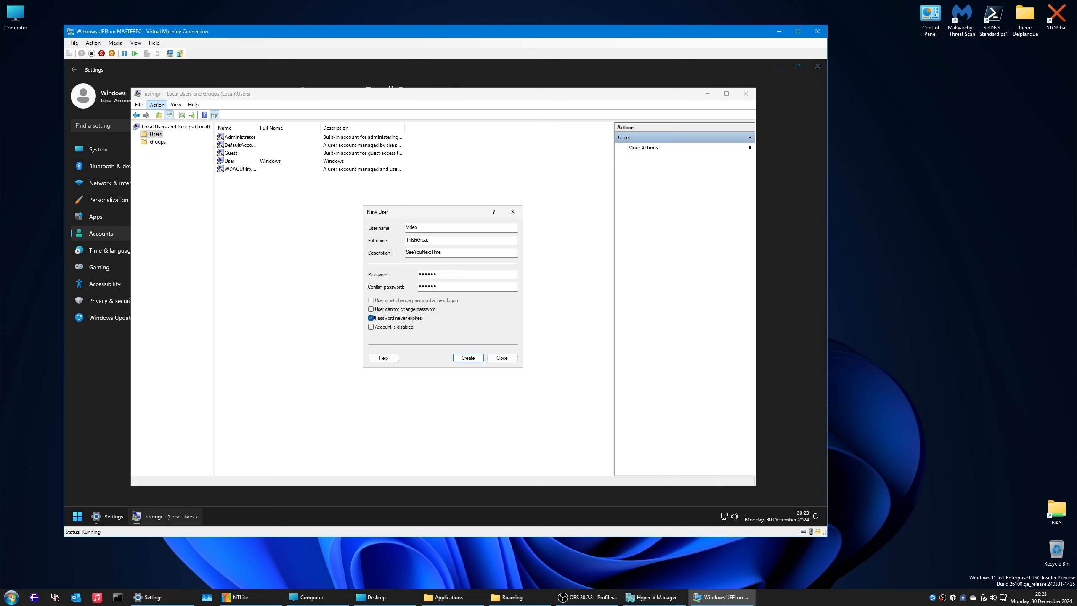
pyautogui.click(468, 358)
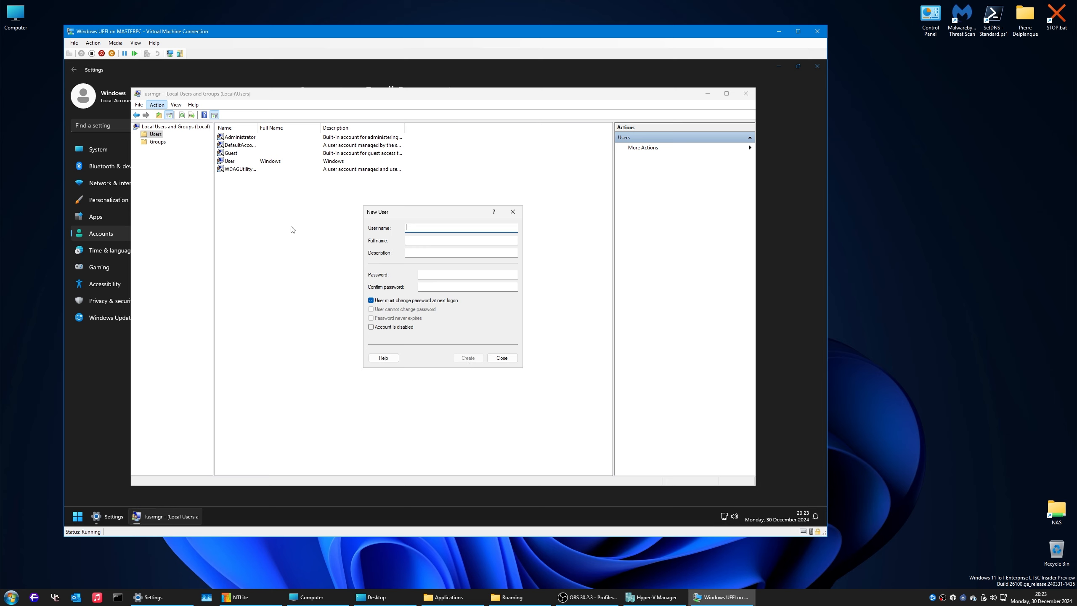
pyautogui.click(513, 211)
# Step: Remove the User account from the Administrators group, leaving it in Users
pyautogui.doubleClick(229, 162)
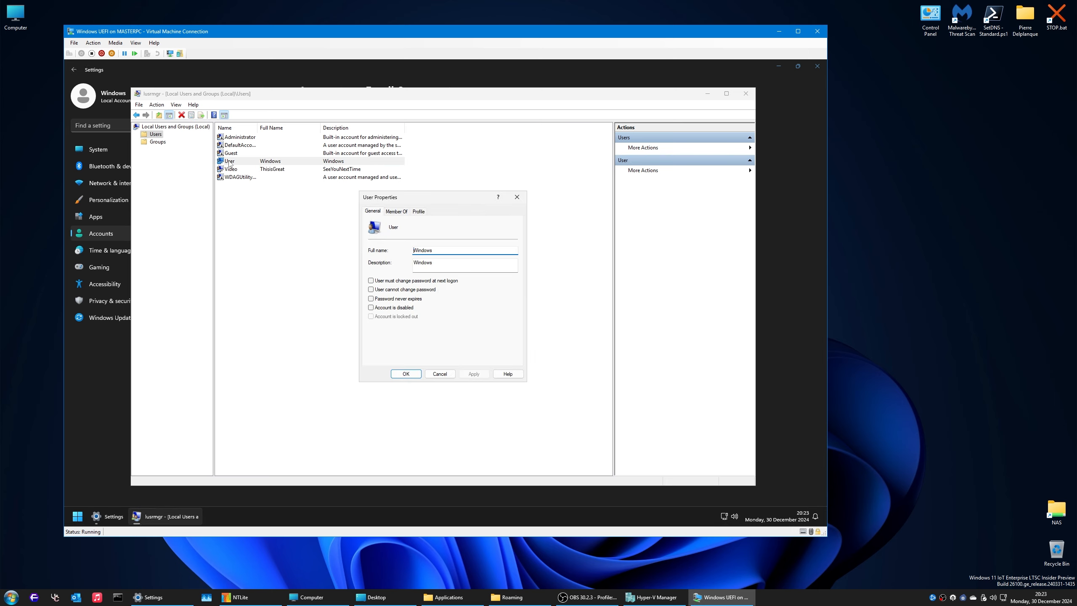
pyautogui.click(403, 212)
pyautogui.click(388, 234)
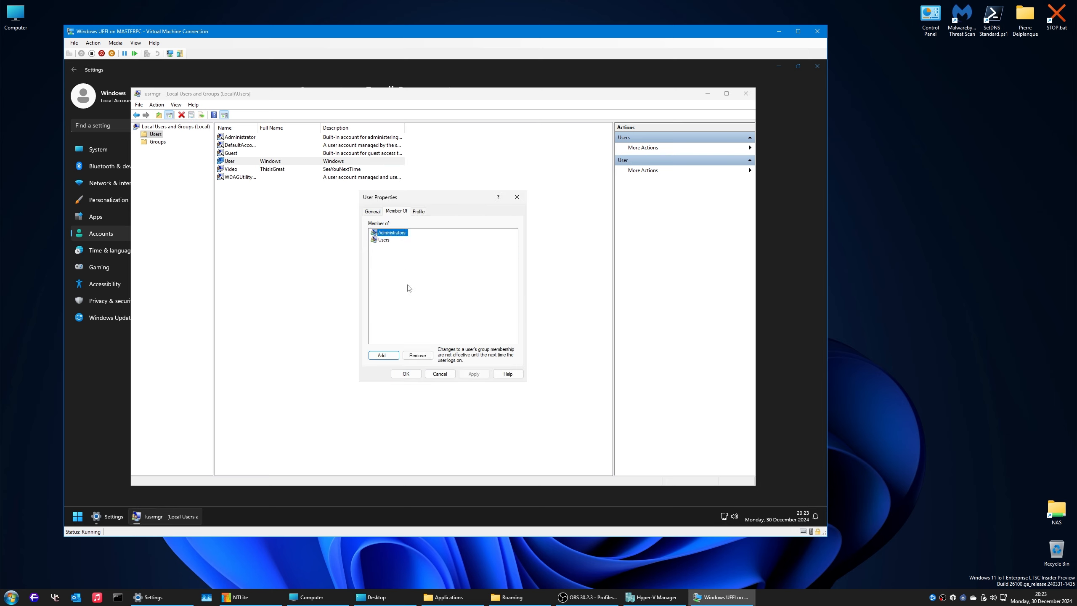
pyautogui.click(417, 355)
pyautogui.click(384, 233)
pyautogui.click(406, 374)
# Step: Sign out of the guest by running logoff
pyautogui.press('super+r')
pyautogui.write('logoff')
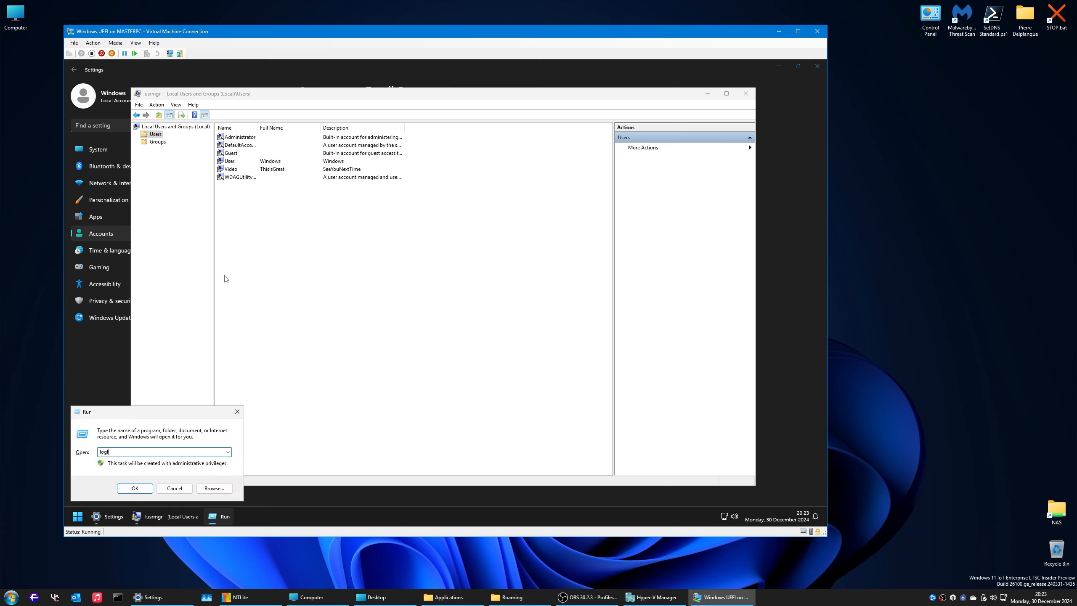
pyautogui.press('Return')
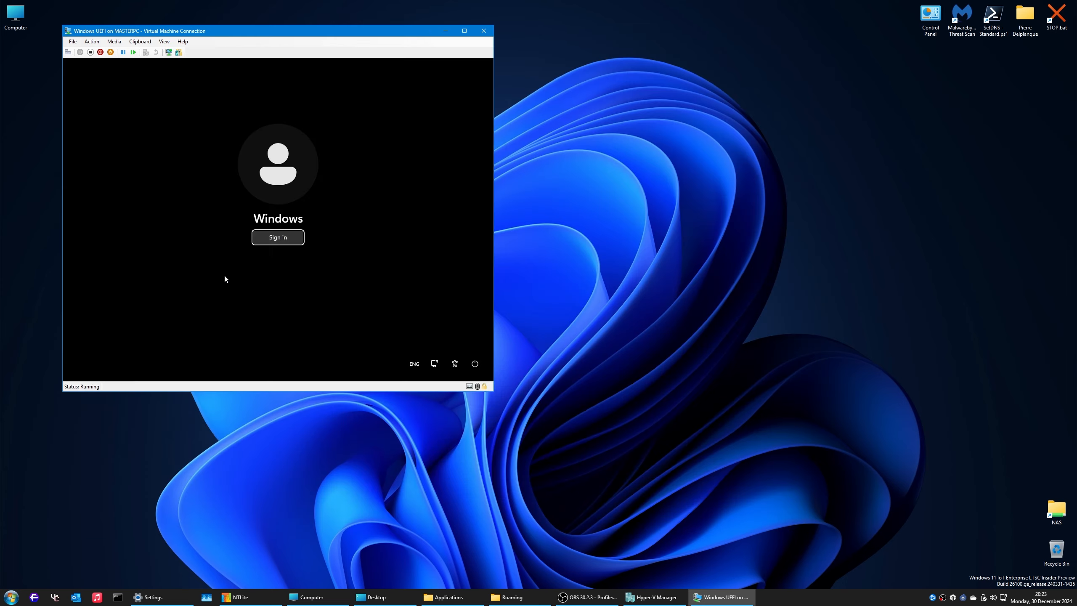
# Step: Sign back in as the Windows account and restart the virtual machine
pyautogui.click(277, 238)
pyautogui.click(76, 372)
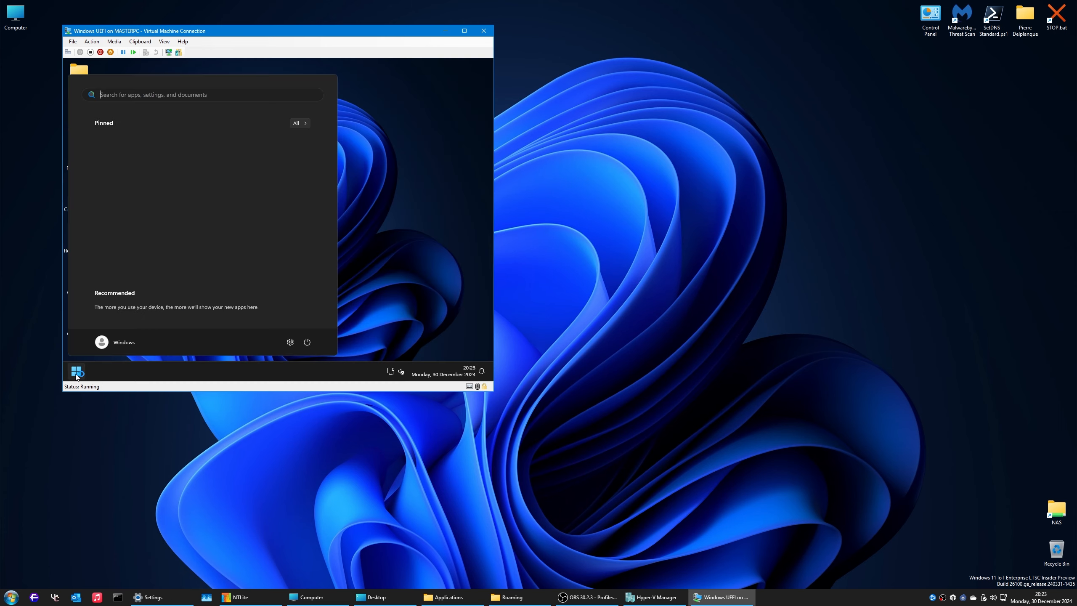
pyautogui.click(304, 343)
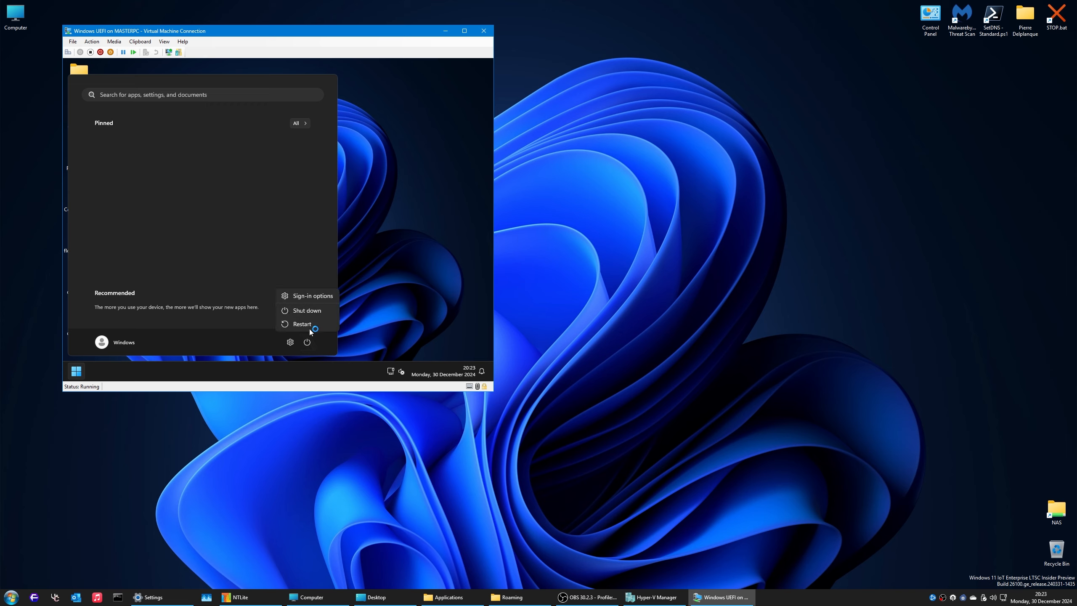
pyautogui.click(309, 327)
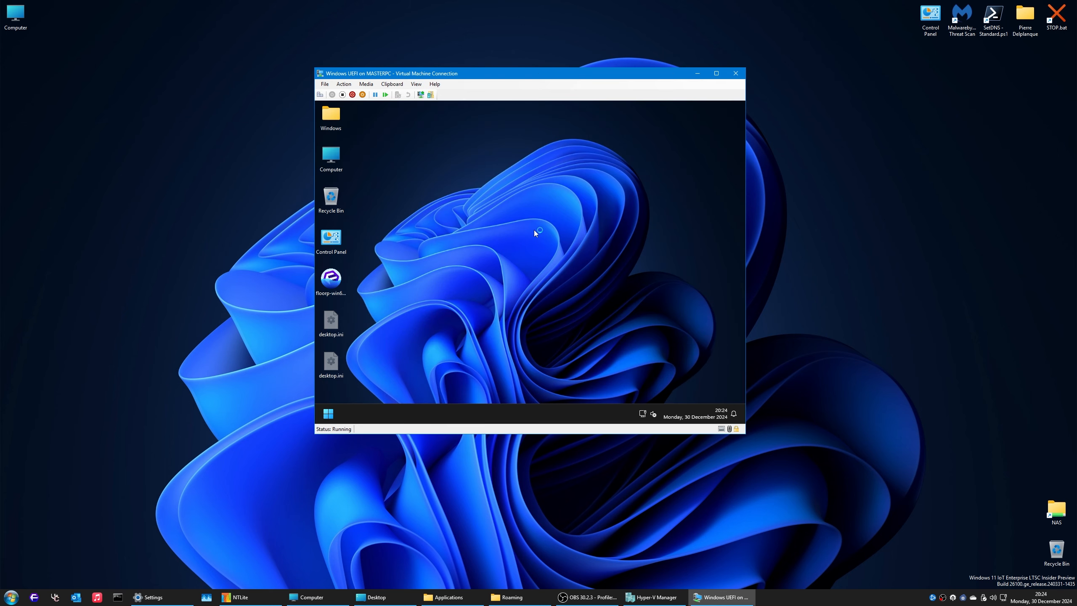
# Step: Run net users in a Command Prompt to confirm the Video account, then log off
pyautogui.click(328, 415)
pyautogui.click(328, 417)
pyautogui.press('super+r')
pyautogui.write('cmd')
pyautogui.press('Return')
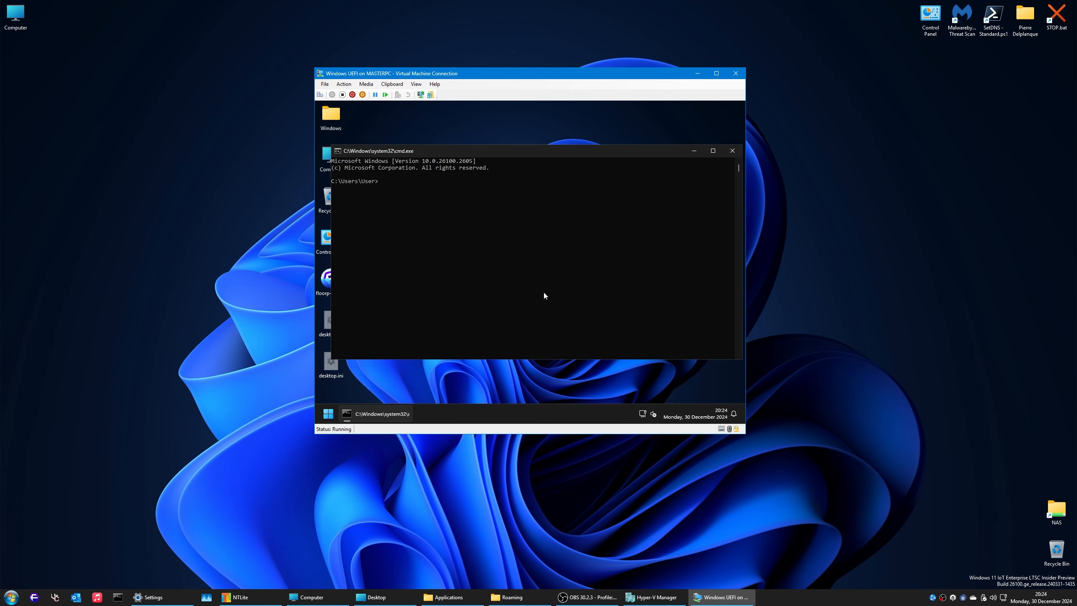
pyautogui.write('net users')
pyautogui.press('Return')
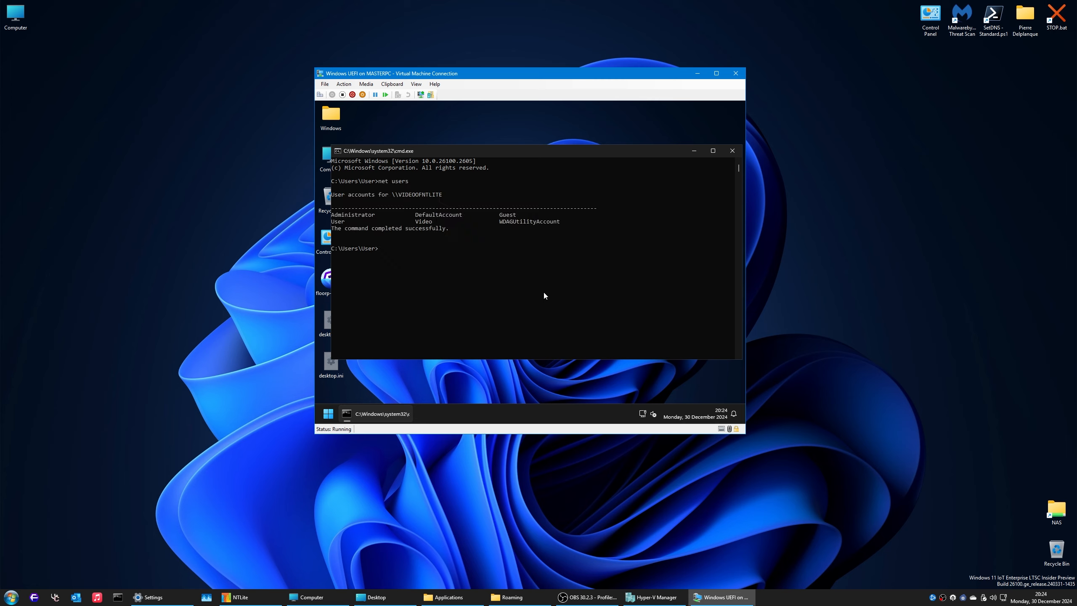
pyautogui.write('logoff')
pyautogui.press('Return')
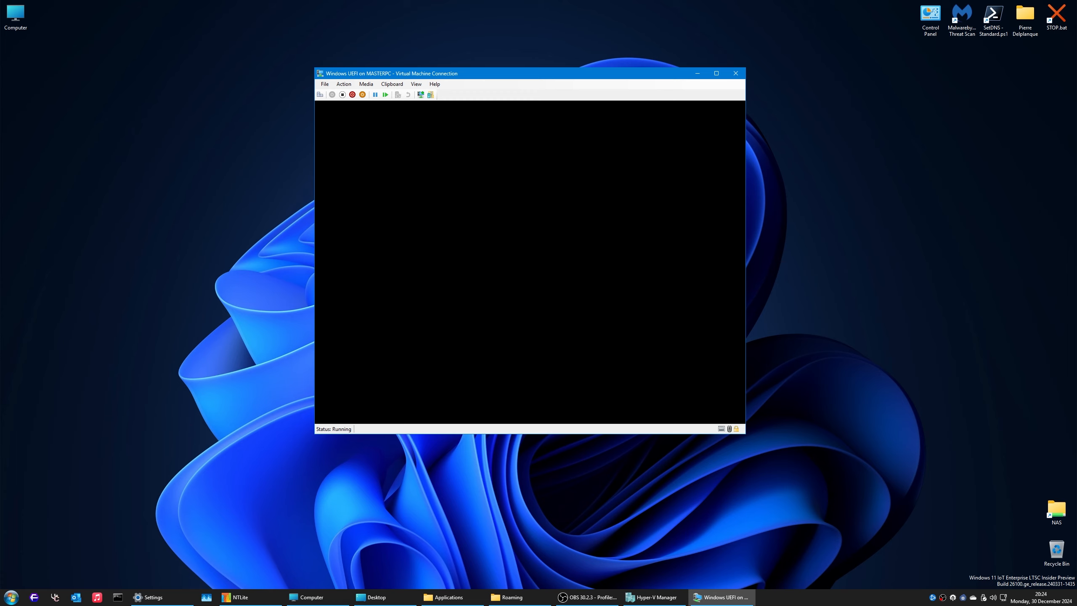
# Step: Sign in as ThisisGreat, correcting the mistyped password
pyautogui.click(363, 404)
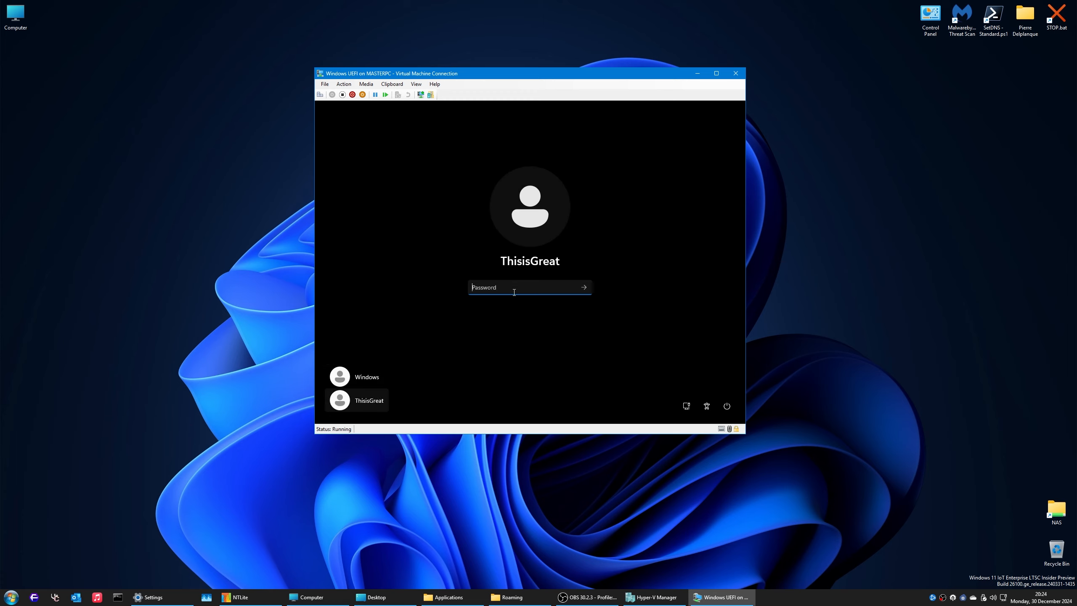
pyautogui.write('•••')
pyautogui.press('BackSpace')
pyautogui.press('BackSpace')
pyautogui.press('BackSpace')
pyautogui.write('•••••••••')
pyautogui.press('Return')
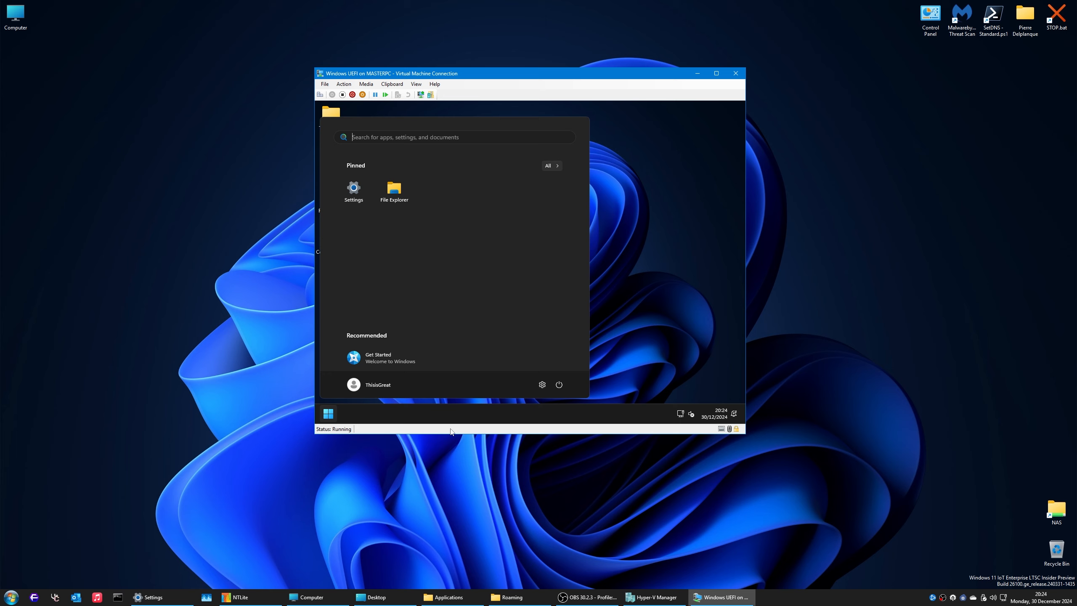
# Step: Remove Get Started from Recommended and unpin File Explorer and Settings from Start
pyautogui.rightClick(409, 362)
pyautogui.click(438, 356)
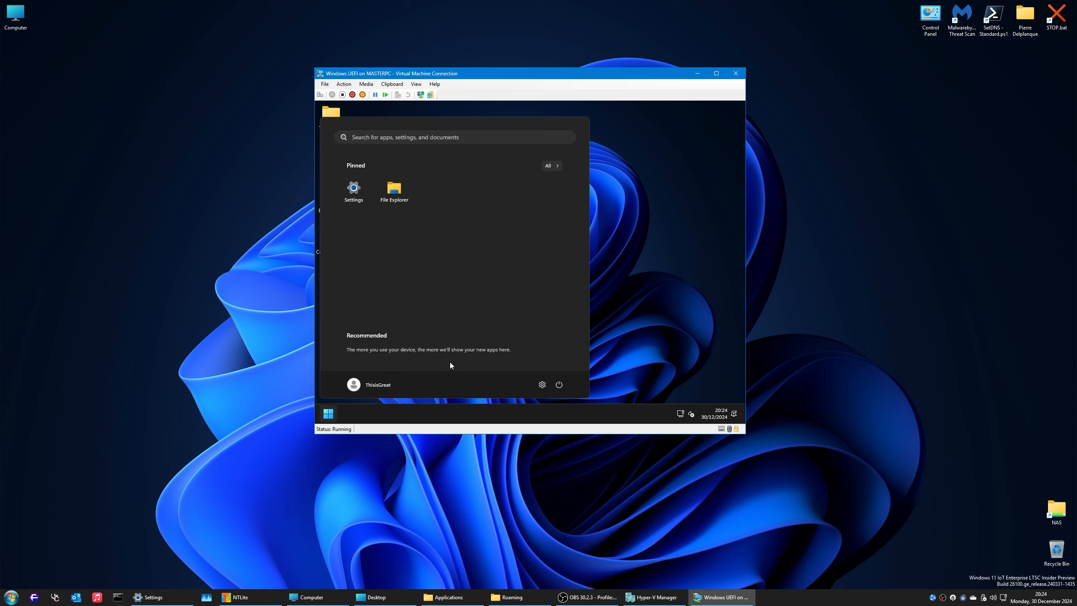
pyautogui.click(630, 319)
pyautogui.click(328, 413)
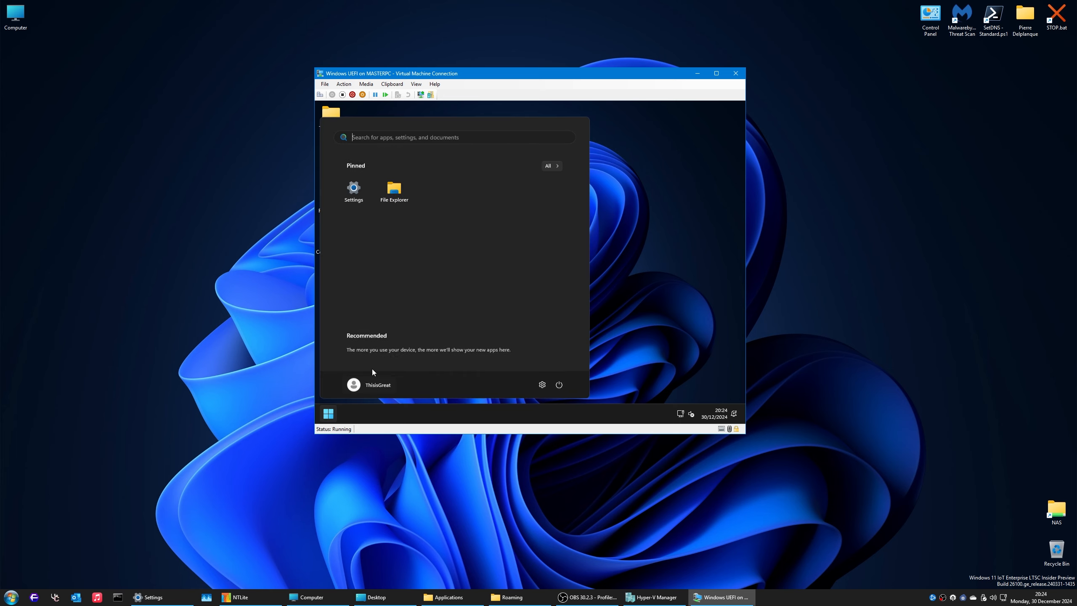
pyautogui.rightClick(401, 193)
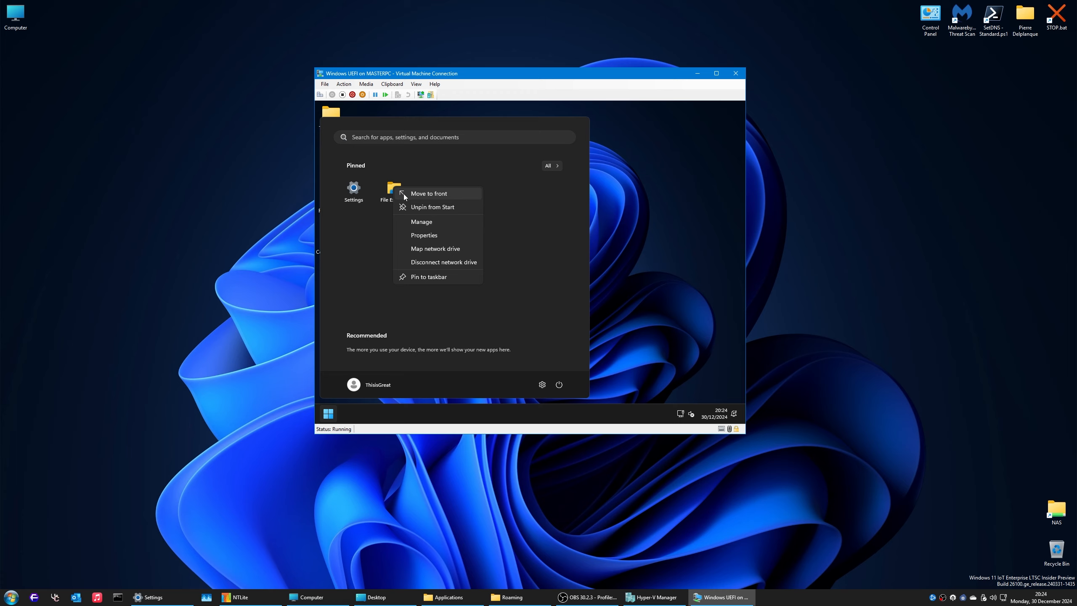
pyautogui.click(418, 206)
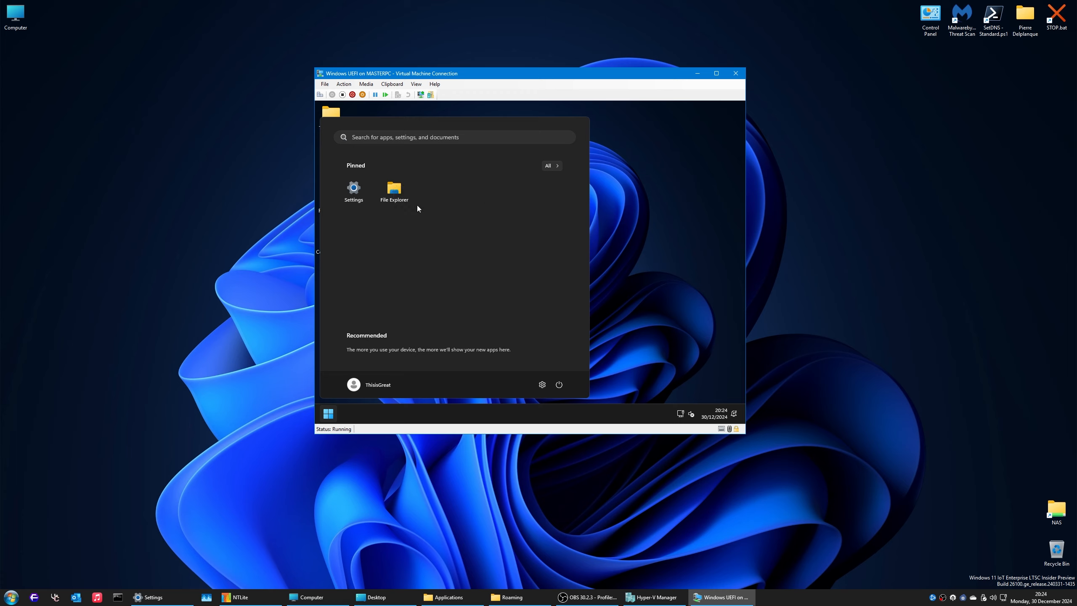
pyautogui.rightClick(356, 191)
pyautogui.click(382, 199)
# Step: Browse the full app list, then open and cancel the Run dialog and recheck Start
pyautogui.click(551, 166)
pyautogui.scroll(-5, 472, 334)
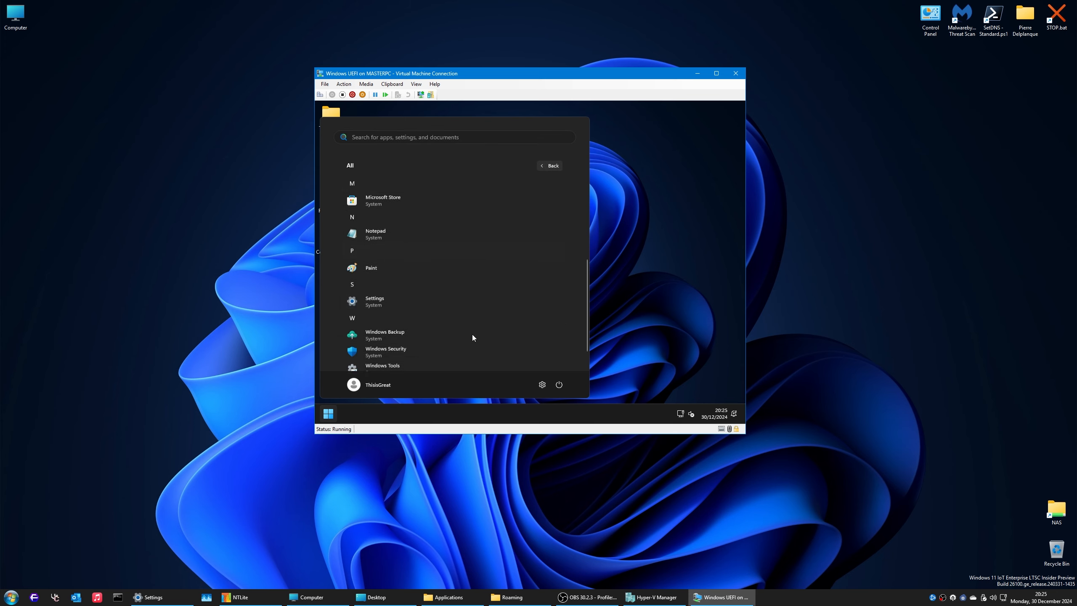
pyautogui.click(671, 296)
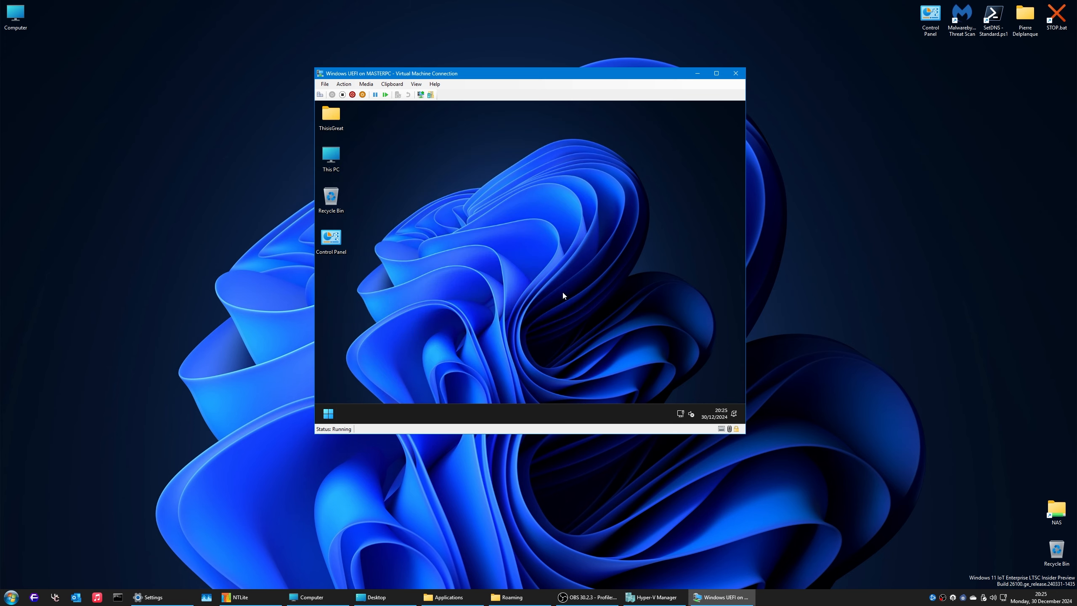
pyautogui.press('super+r')
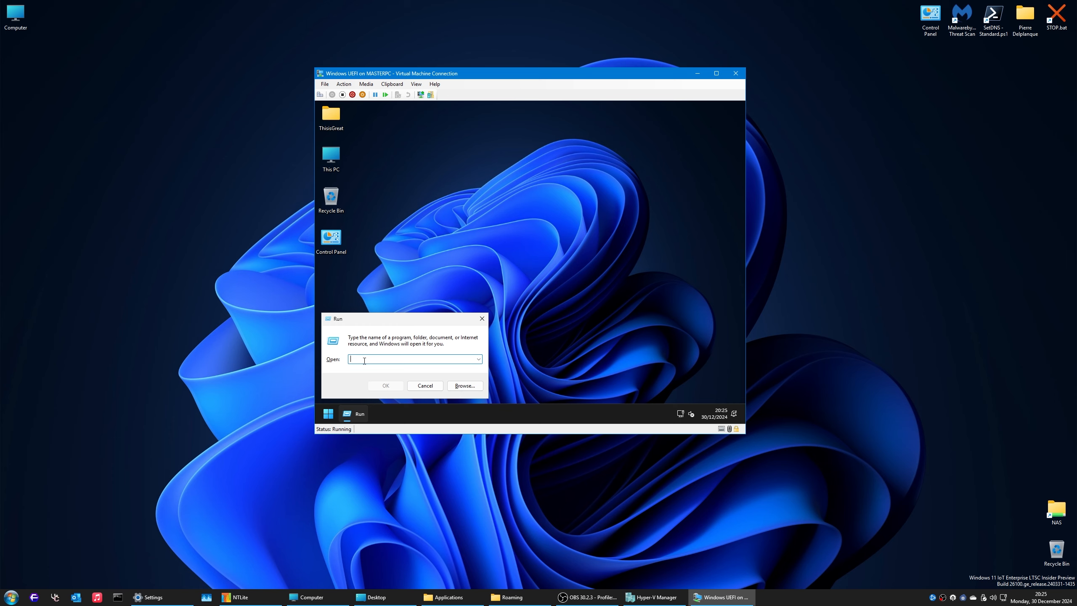
pyautogui.click(425, 385)
pyautogui.press('super')
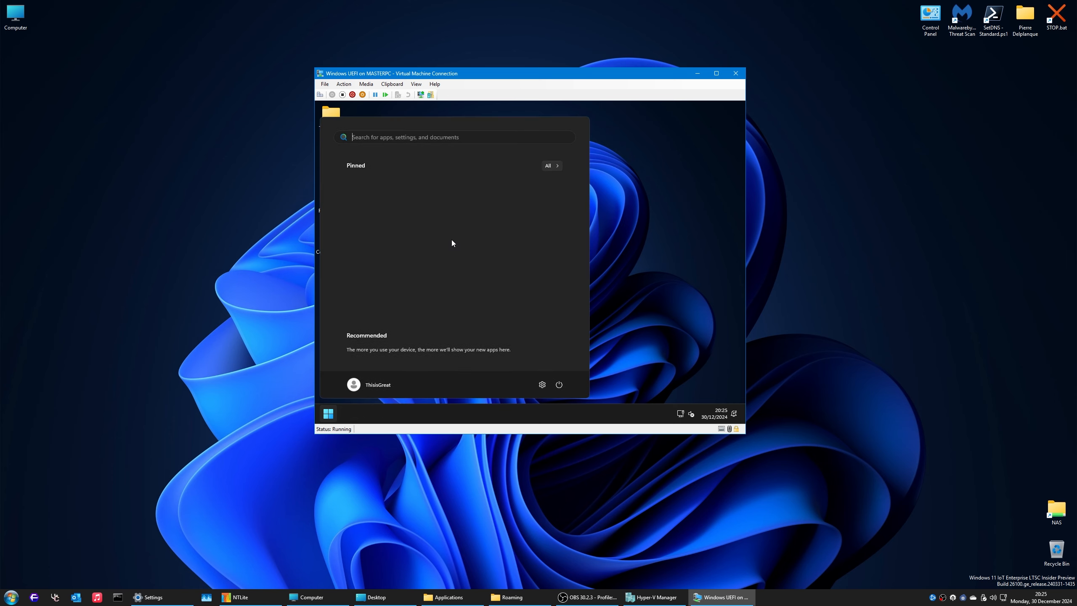
pyautogui.click(632, 255)
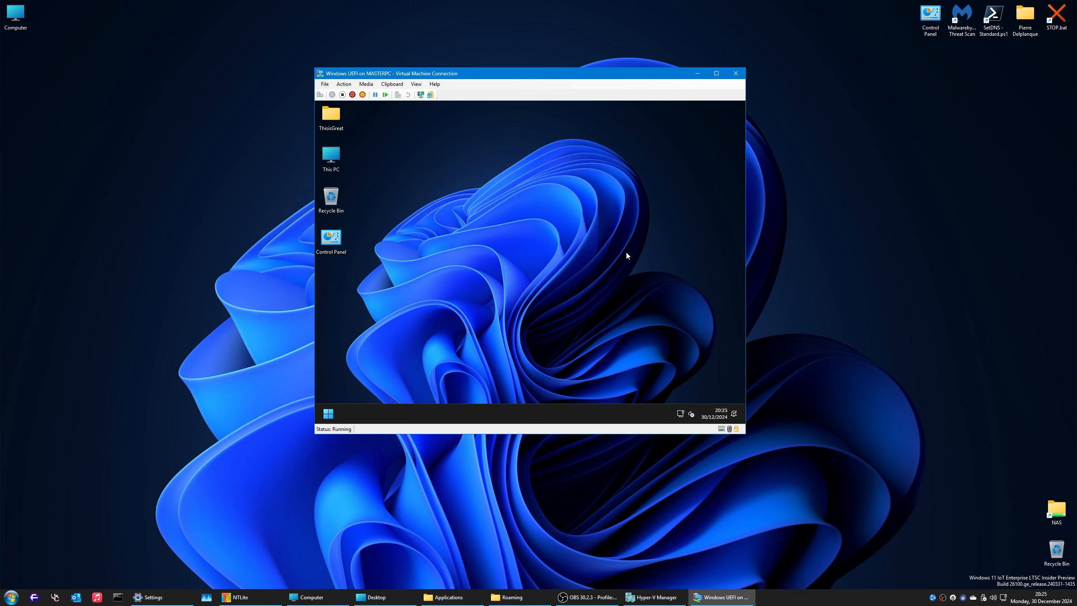
# Step: Open This PC's system properties and go to Advanced system settings
pyautogui.rightClick(331, 157)
pyautogui.click(377, 251)
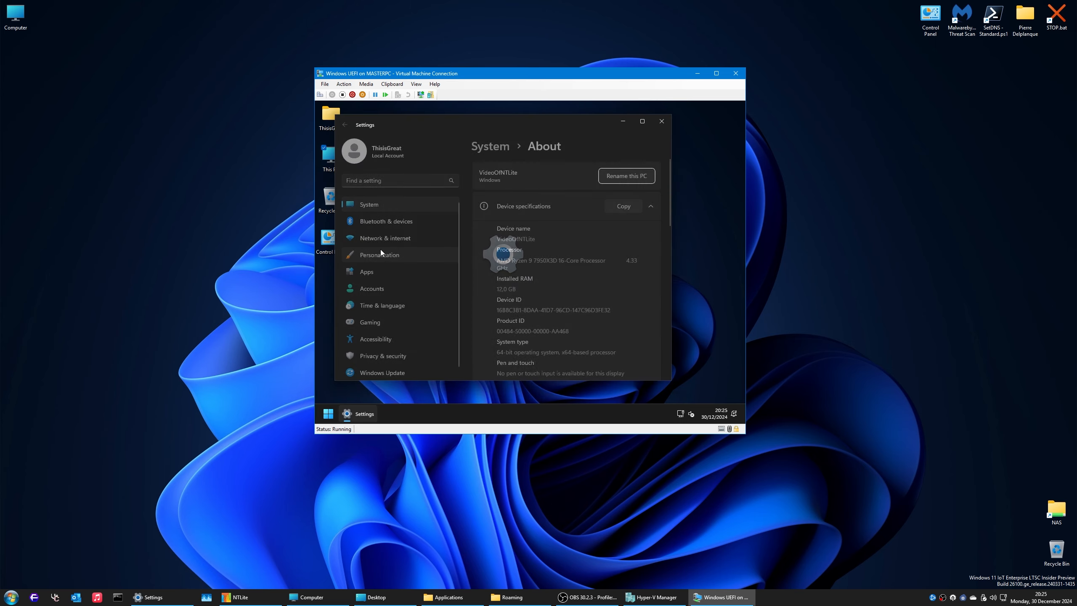
pyautogui.scroll(-5, 590, 295)
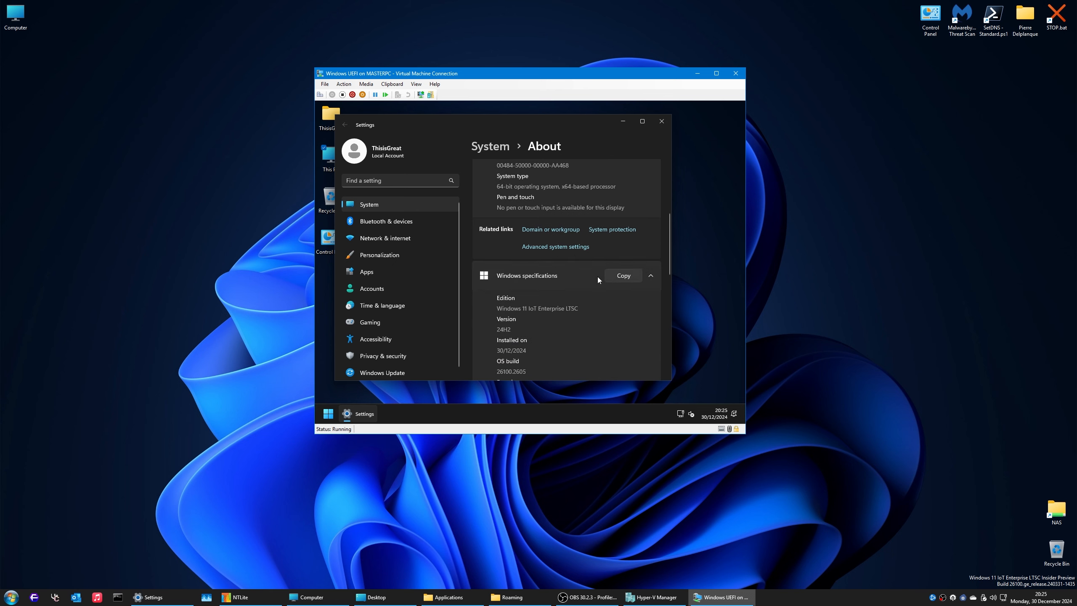
pyautogui.click(562, 250)
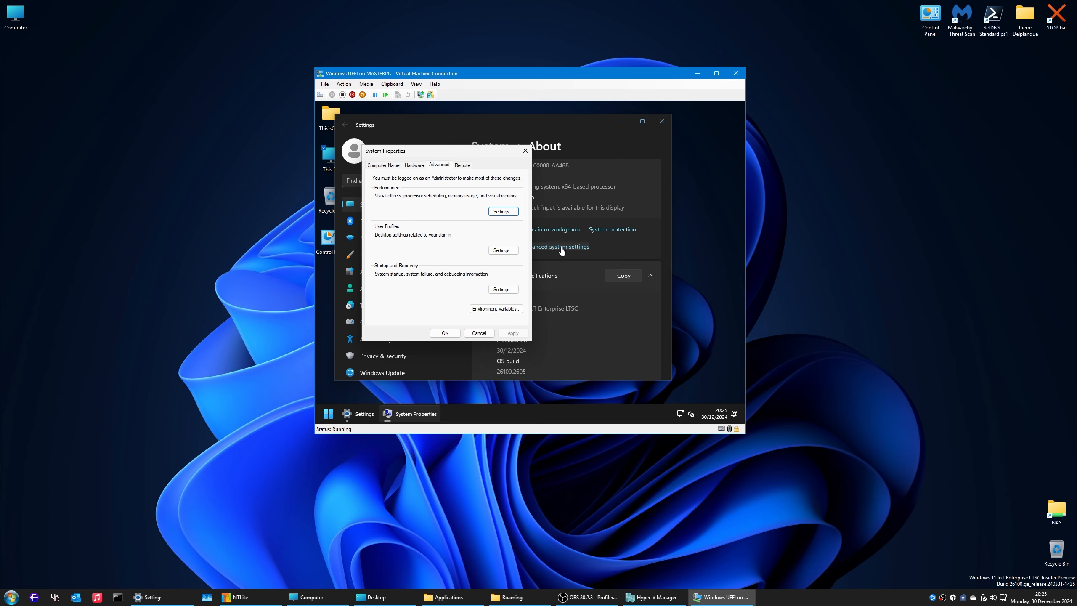
# Step: Inspect the Performance Options dialog, then close it
pyautogui.click(504, 211)
pyautogui.moveTo(446, 150); pyautogui.dragTo(608, 130)
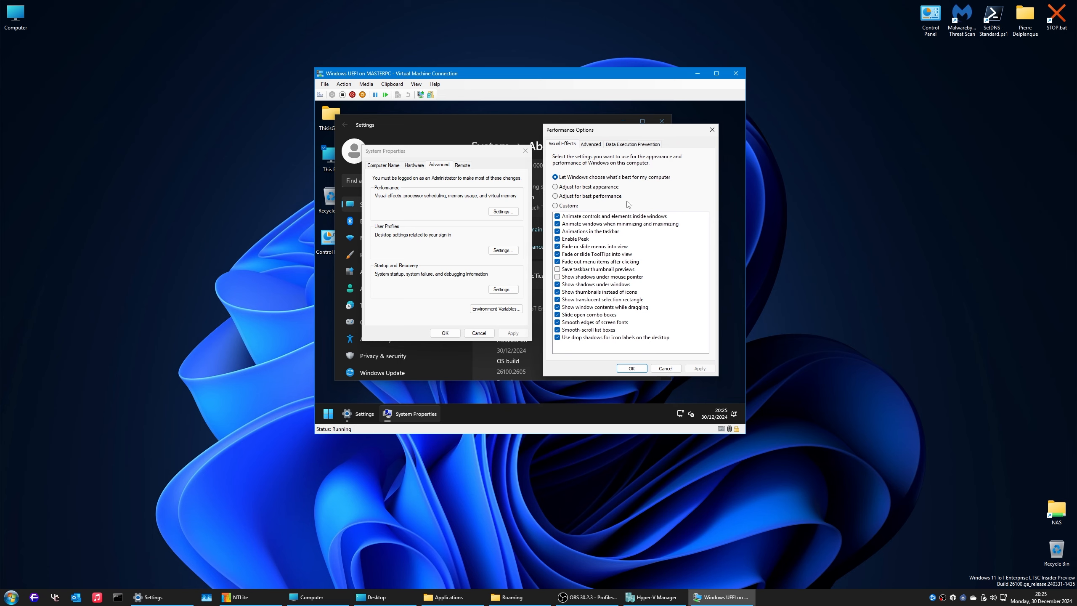
pyautogui.click(407, 150)
pyautogui.click(712, 130)
# Step: Check the Remote tab and try Device Manager from search, dismissing the standard-user warning
pyautogui.moveTo(481, 159); pyautogui.dragTo(592, 155)
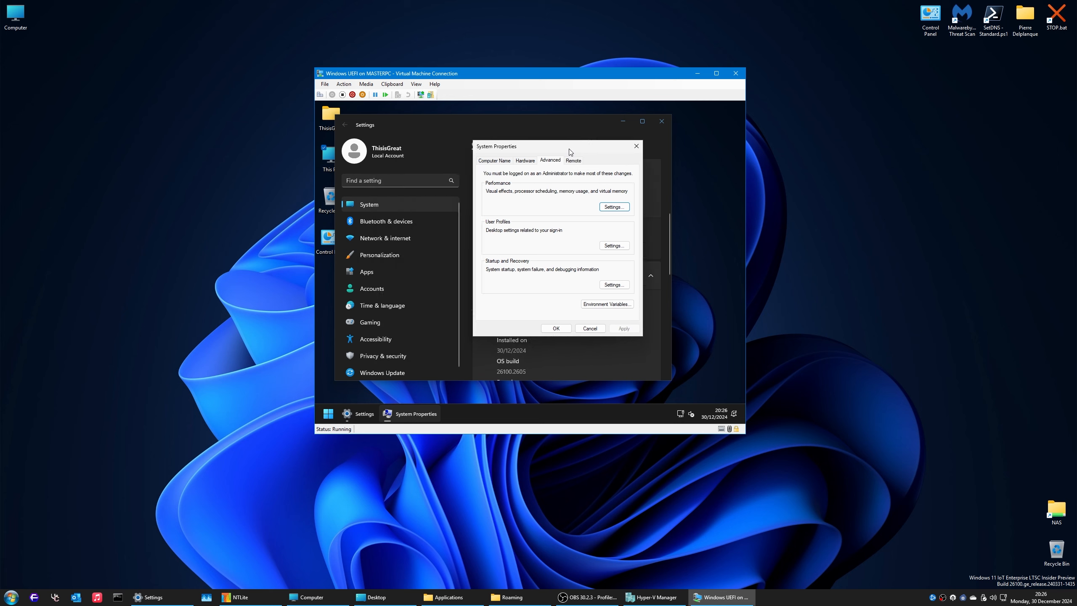
pyautogui.click(574, 161)
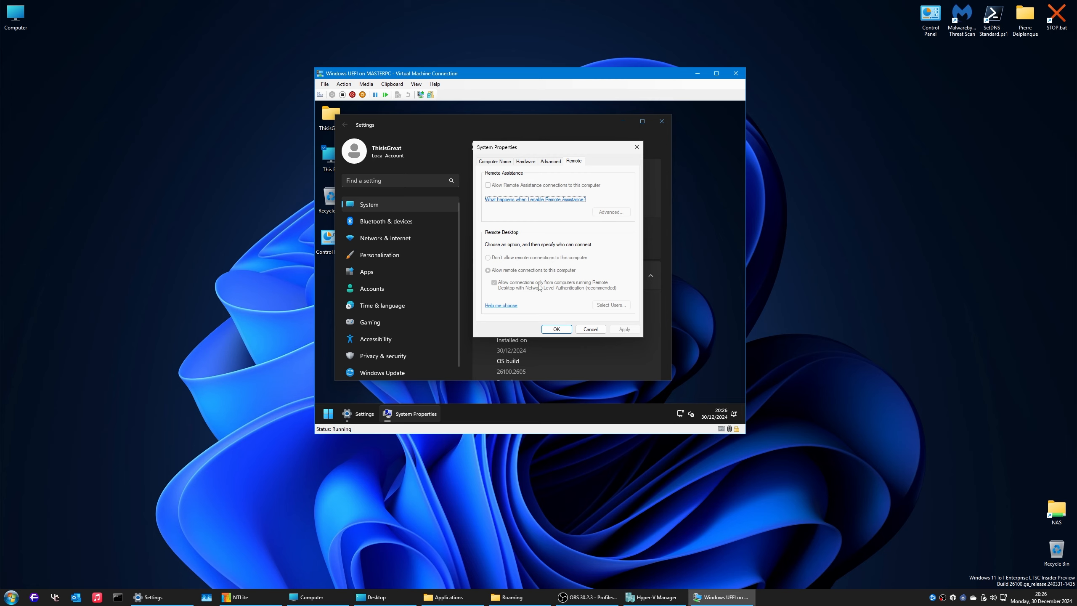
pyautogui.press('super')
pyautogui.write('device')
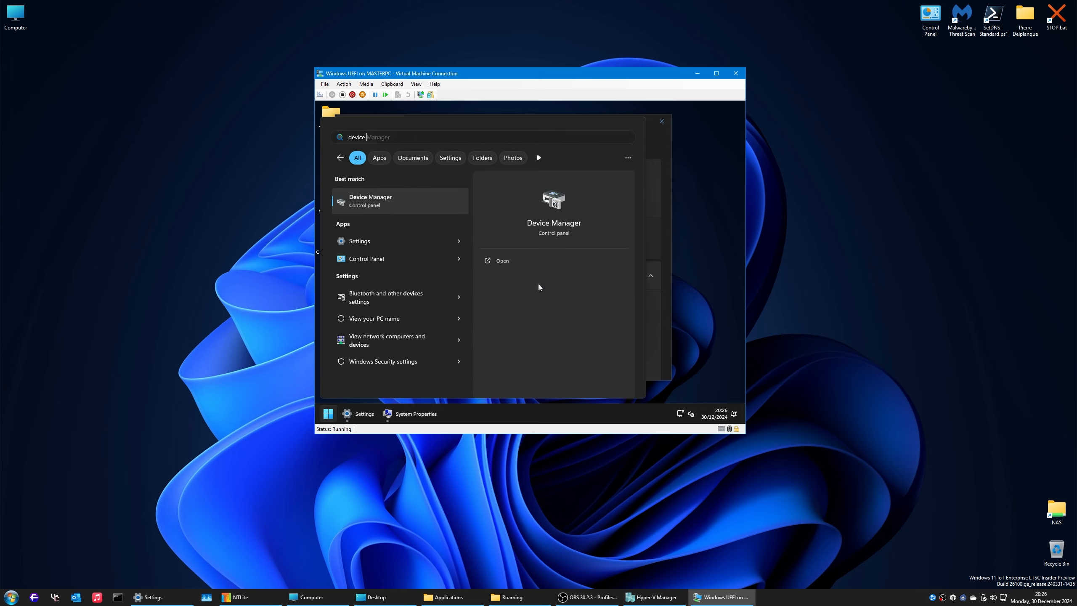
pyautogui.press('Return')
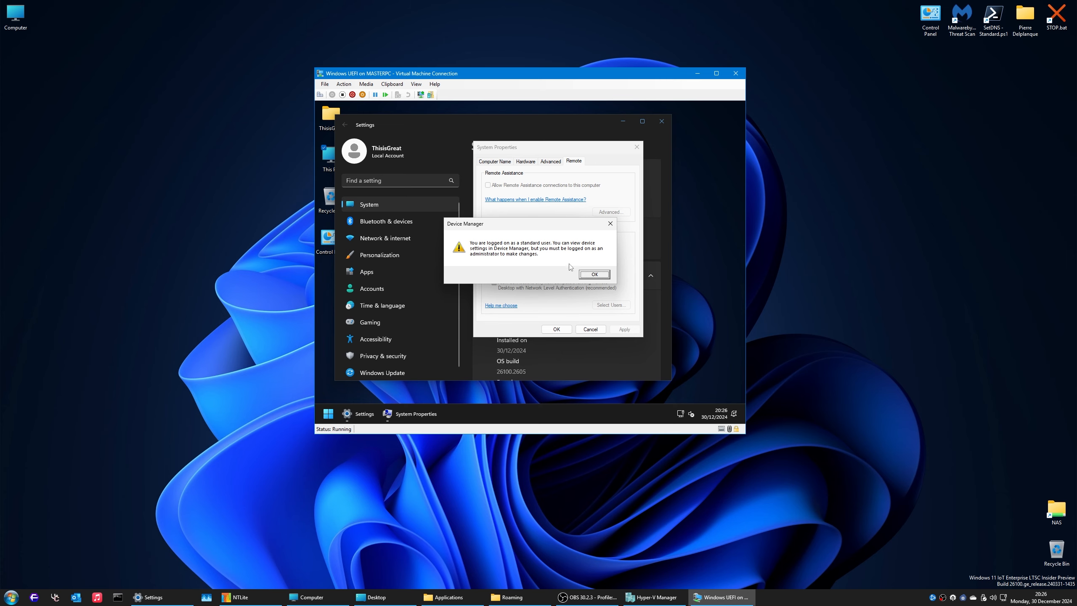
pyautogui.click(582, 275)
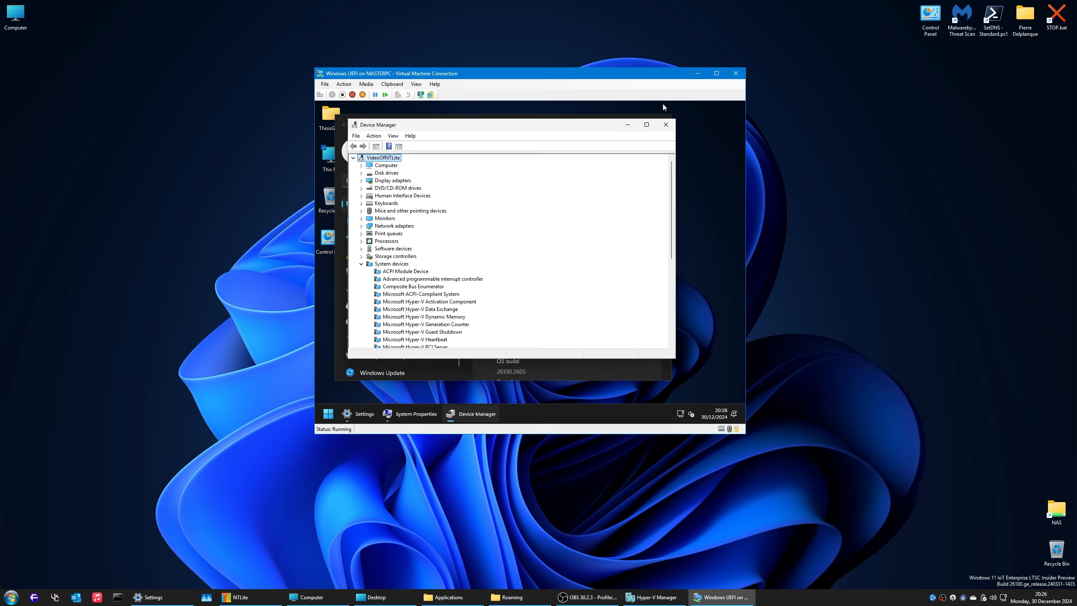
pyautogui.click(665, 125)
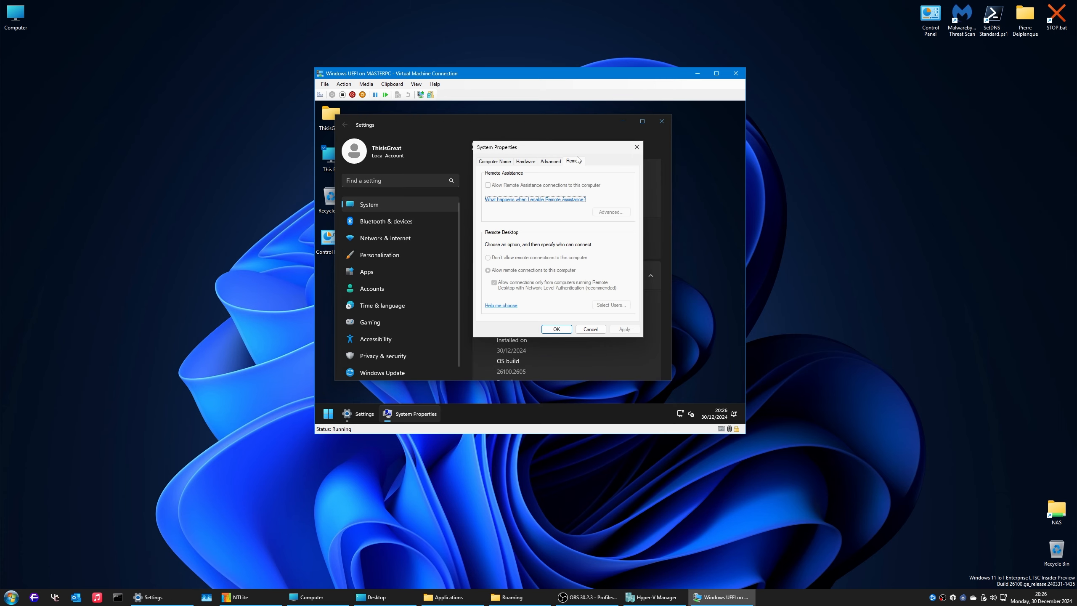
# Step: Try Device Manager from the Hardware tab, review Computer Name and Remote, and close System Properties
pyautogui.click(525, 162)
pyautogui.click(584, 208)
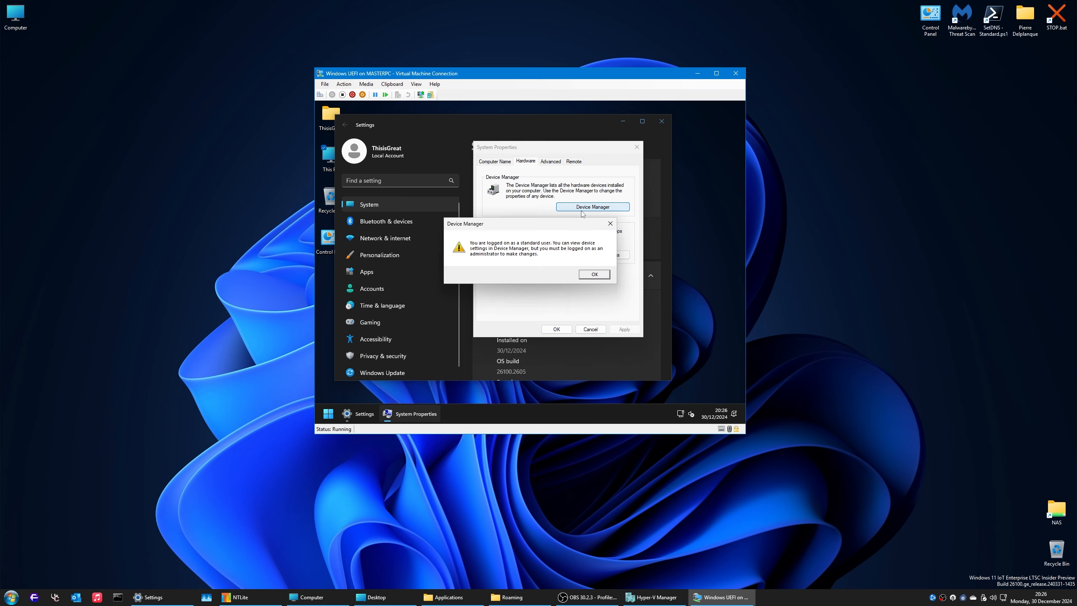
pyautogui.click(587, 276)
pyautogui.click(666, 125)
pyautogui.click(494, 164)
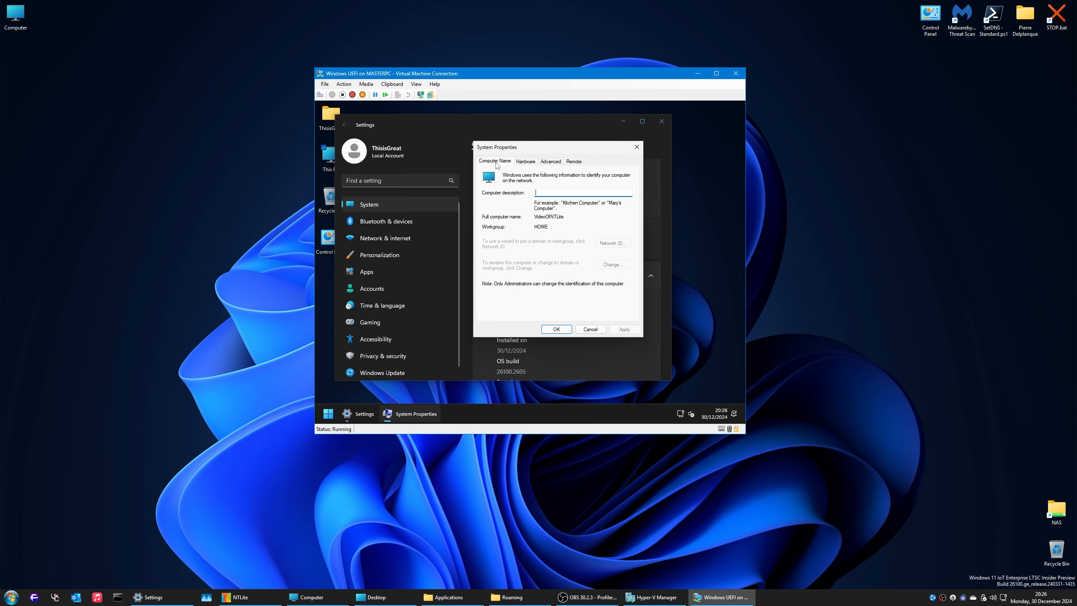
pyautogui.click(576, 163)
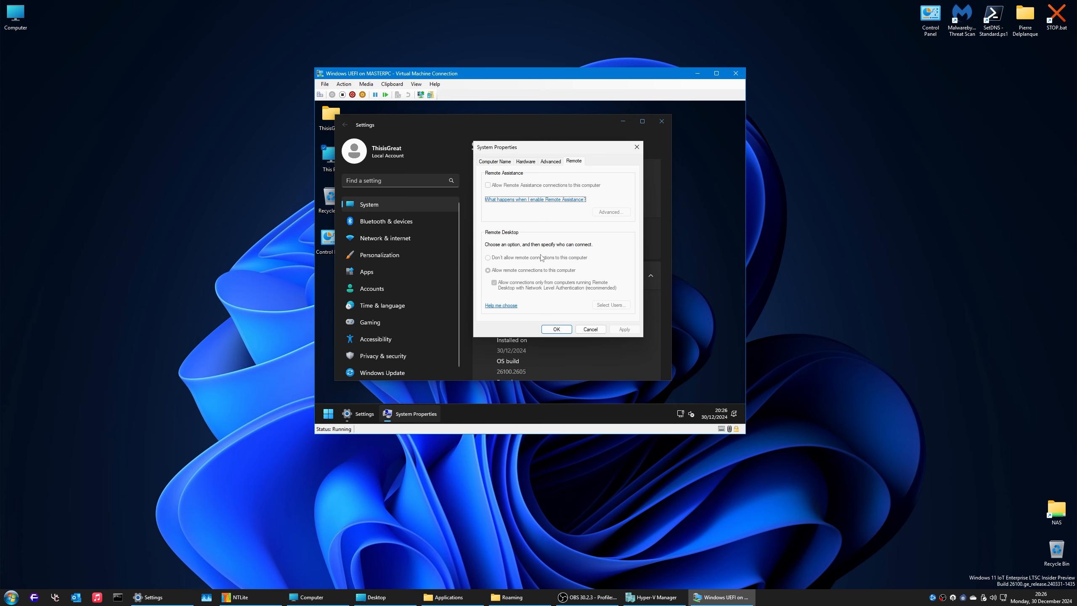
pyautogui.click(637, 147)
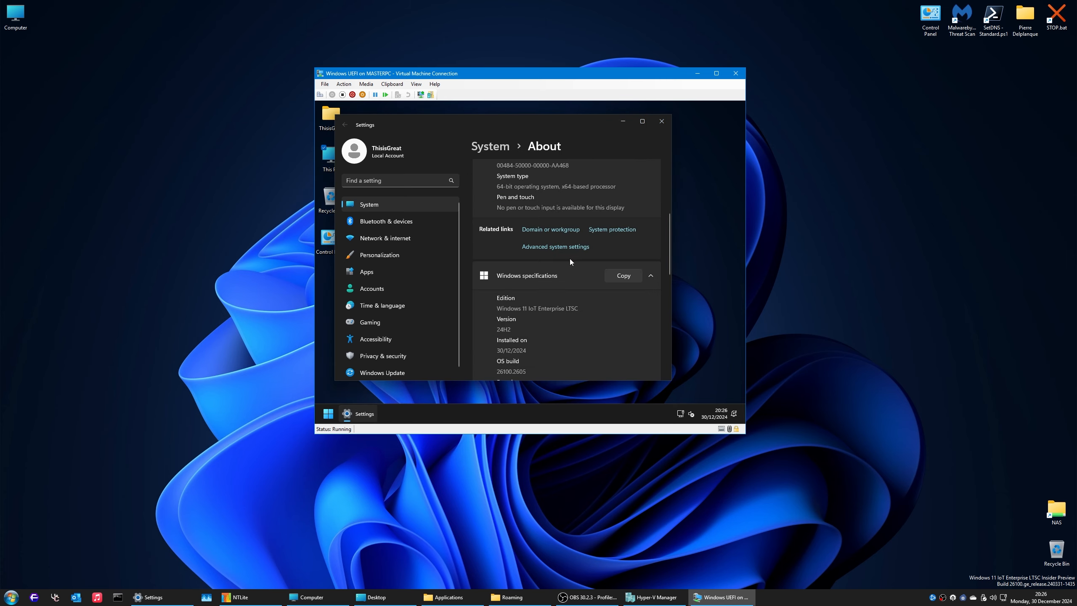
# Step: Open Remote Desktop from About's Related section, showing it off on port 3389, and maximize Settings
pyautogui.scroll(-5, 569, 259)
pyautogui.scroll(-3, 552, 265)
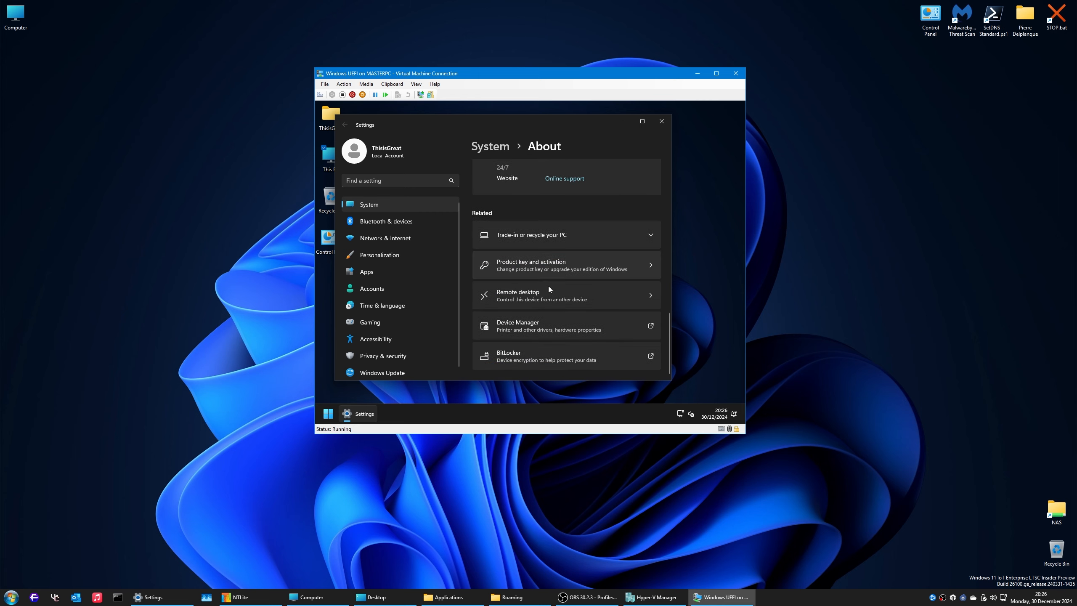
pyautogui.click(543, 290)
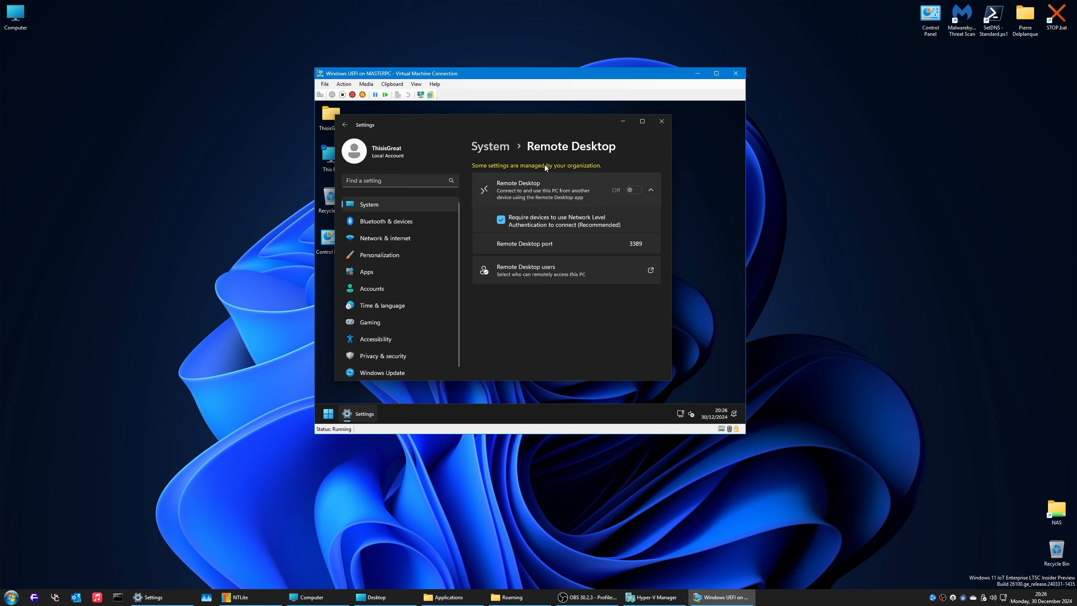
pyautogui.click(642, 121)
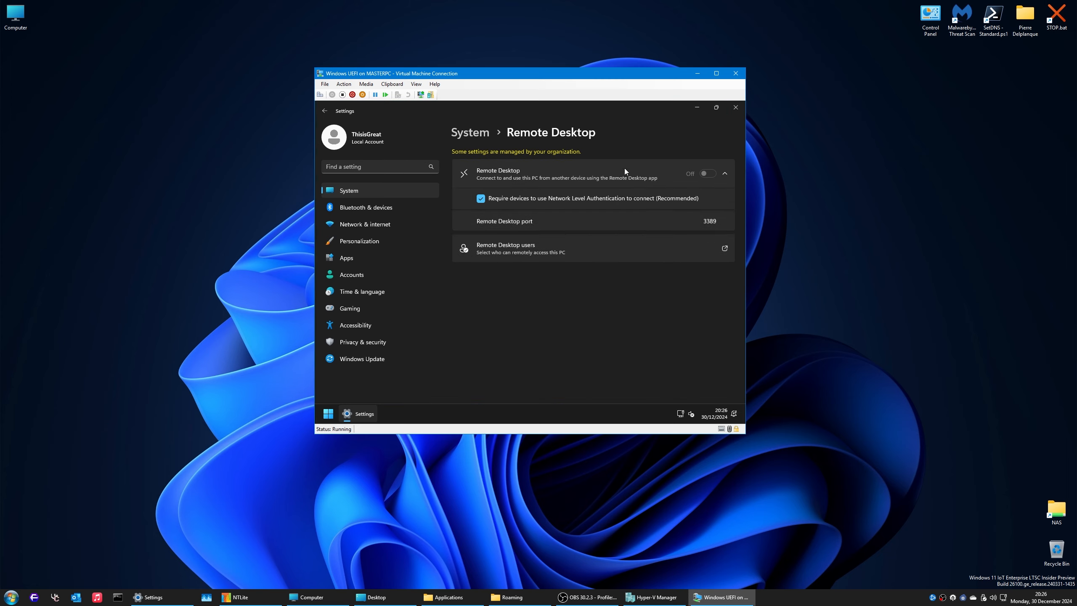
# Step: Launch Command Prompt as administrator, run a junk command, and close the window
pyautogui.press('super')
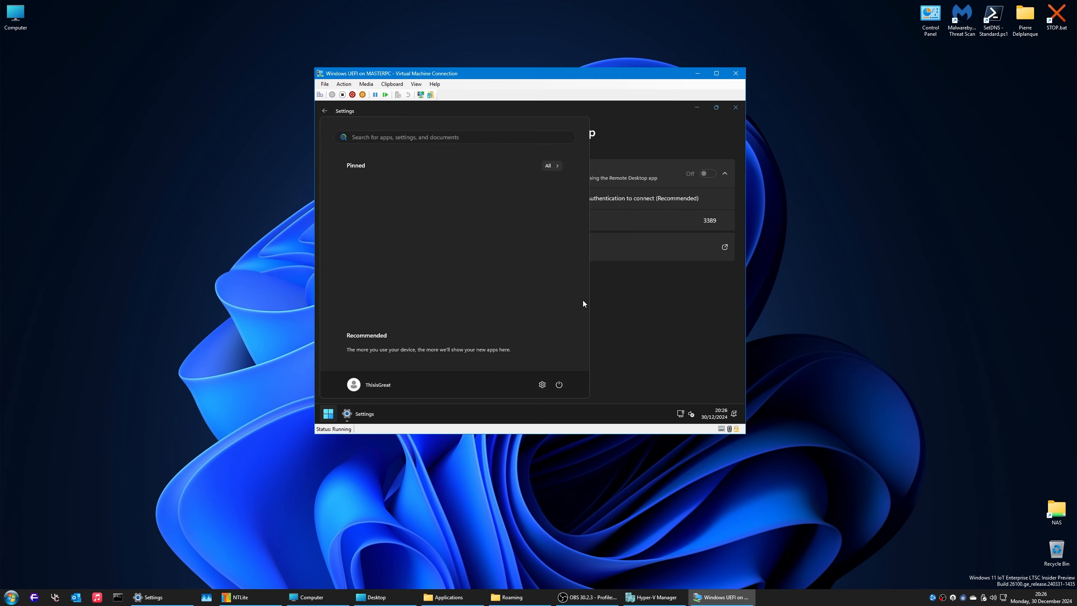
pyautogui.write('cmd')
pyautogui.rightClick(397, 201)
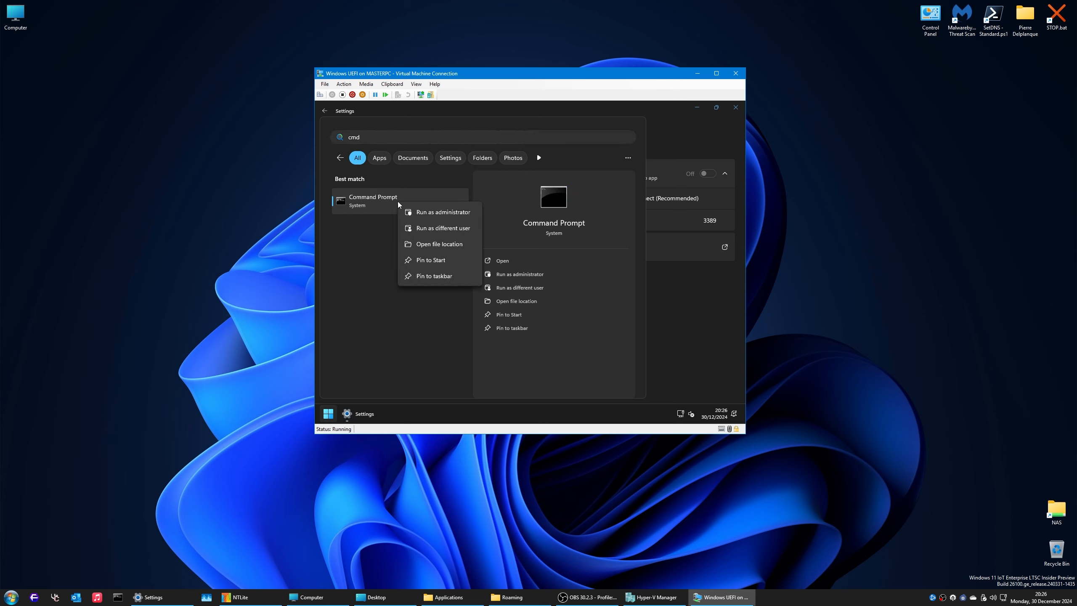
pyautogui.click(423, 213)
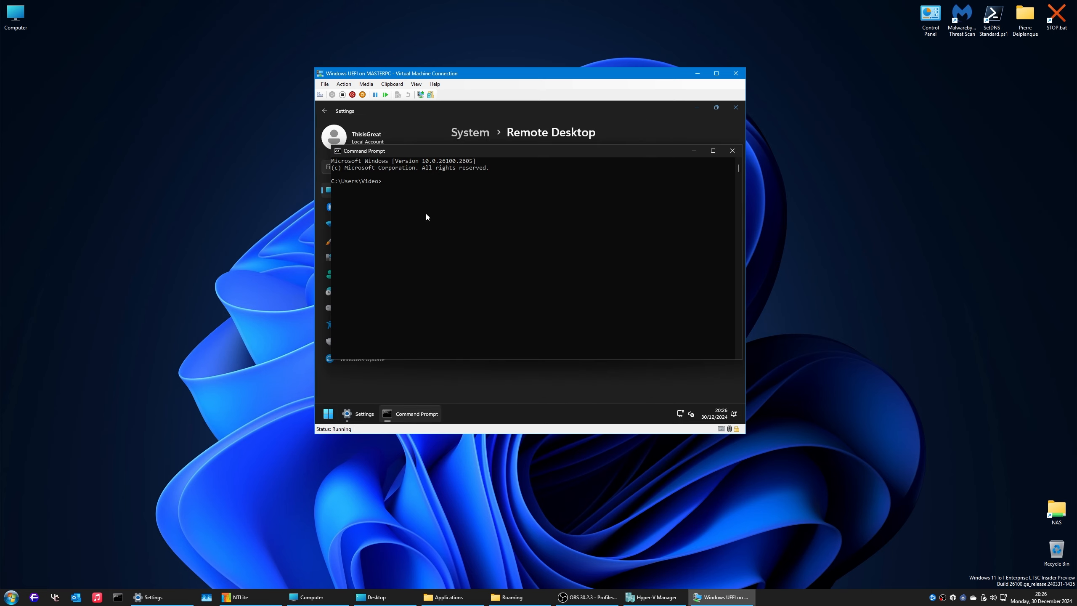
pyautogui.write('dfdsnfqds,f,qds,fdsfds')
pyautogui.press('Return')
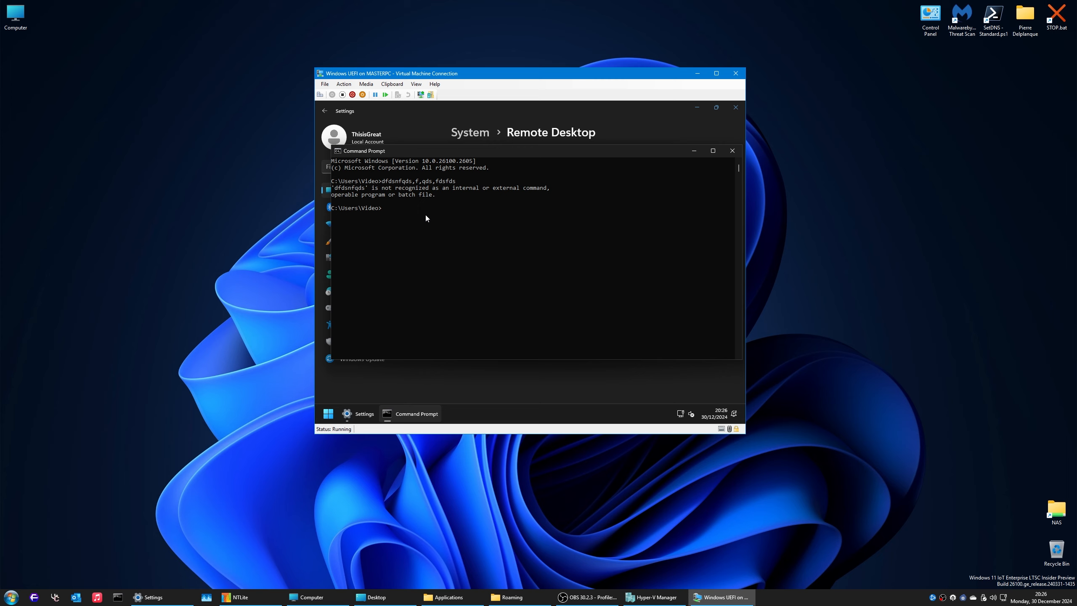
pyautogui.click(731, 150)
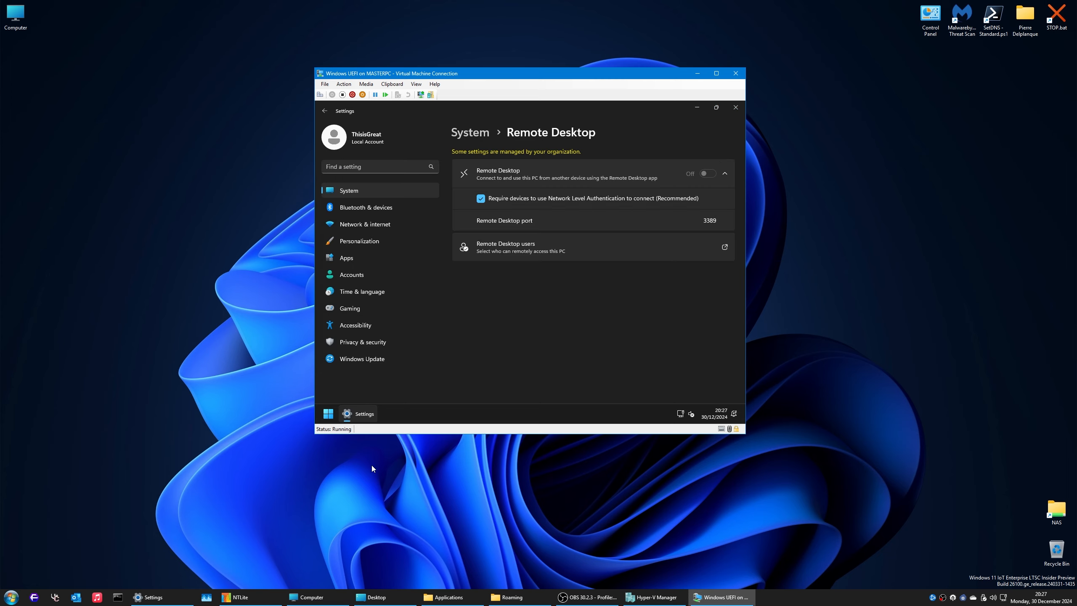
# Step: Try Command Prompt as a different user, cancel the credentials prompt, and open Run
pyautogui.click(328, 414)
pyautogui.write('cmd')
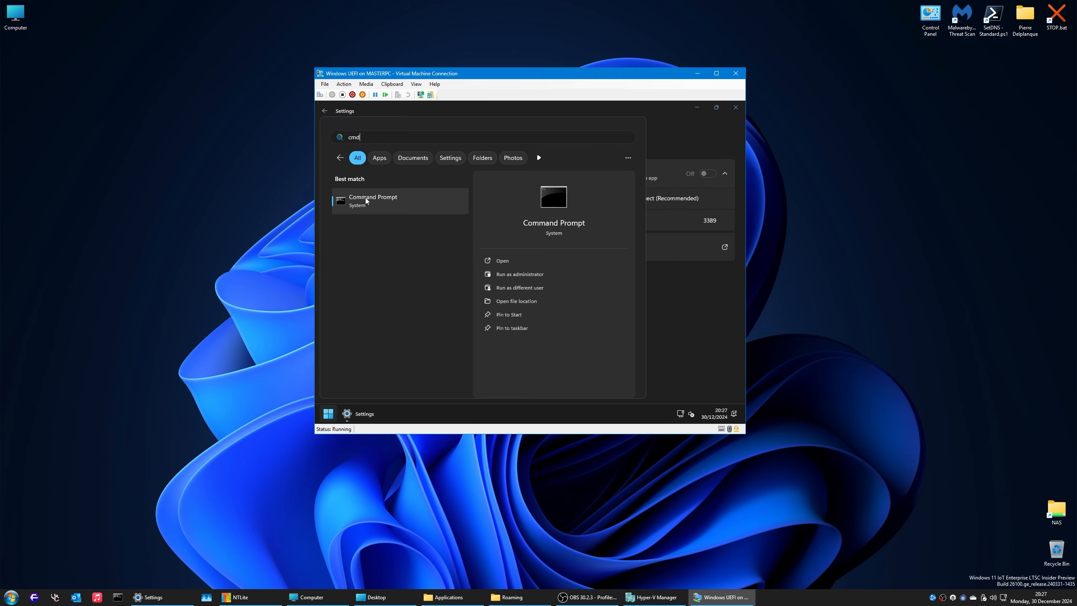
pyautogui.rightClick(369, 198)
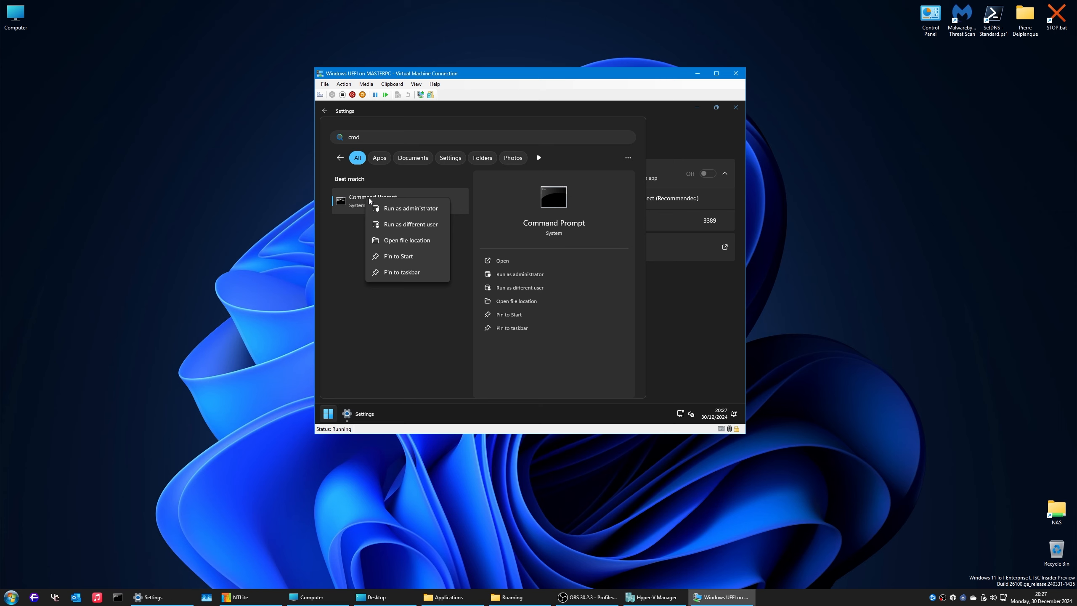
pyautogui.click(401, 225)
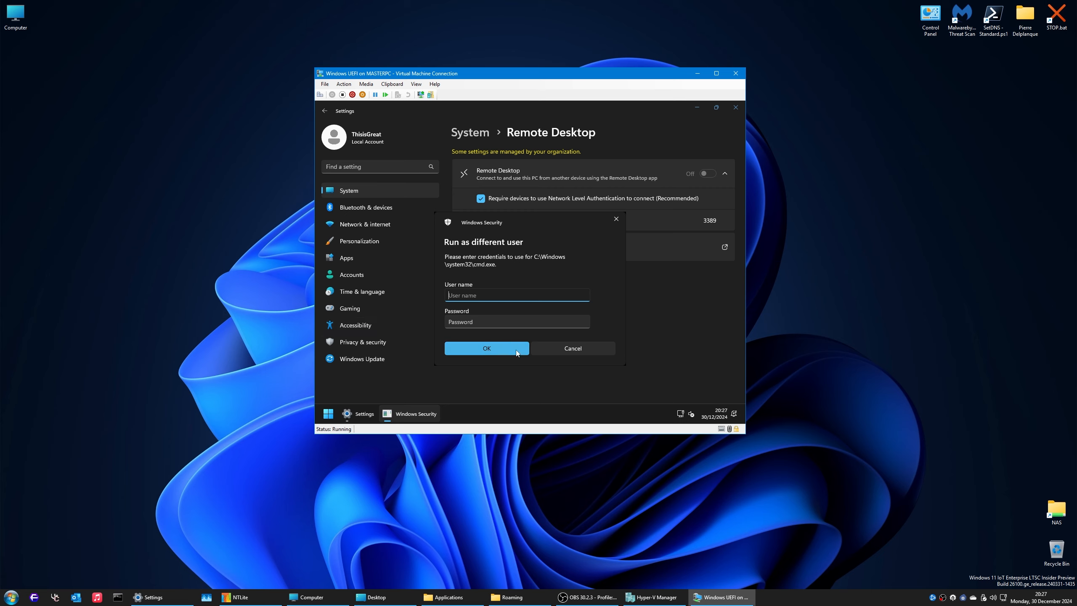
pyautogui.click(579, 349)
pyautogui.press('super+r')
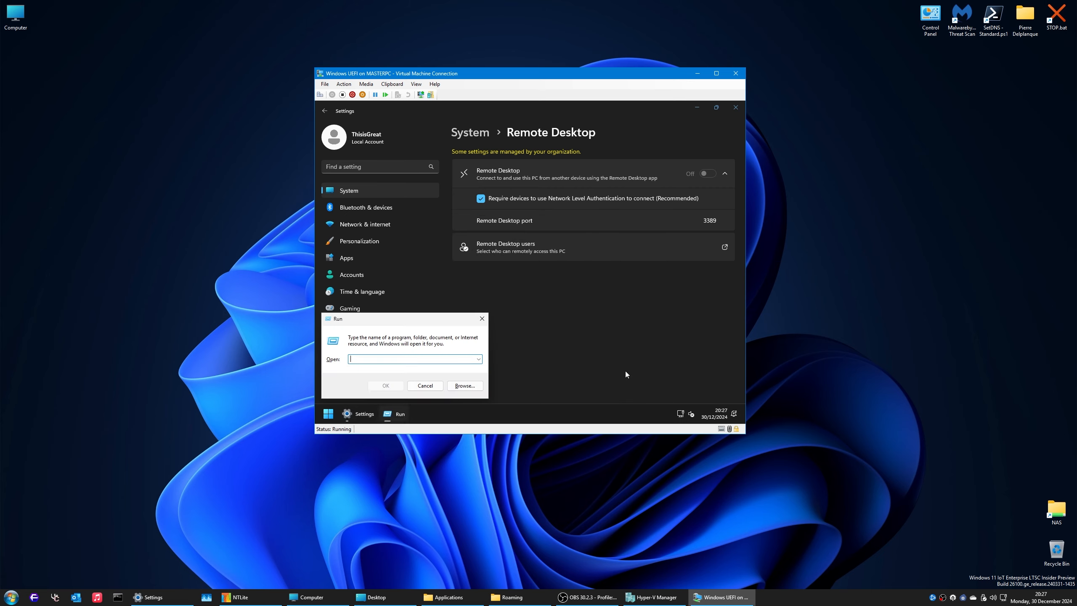
# Step: Open Control Panel in category view and reach the User Accounts list of accounts
pyautogui.write('regedit')
pyautogui.press('Return')
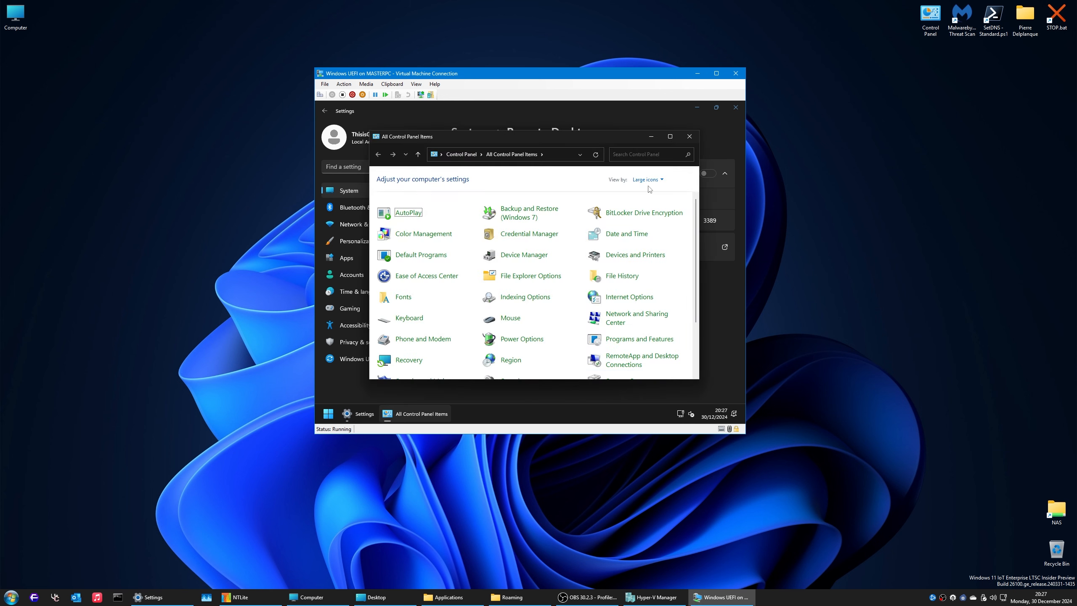
pyautogui.click(649, 183)
pyautogui.click(649, 191)
pyautogui.click(581, 202)
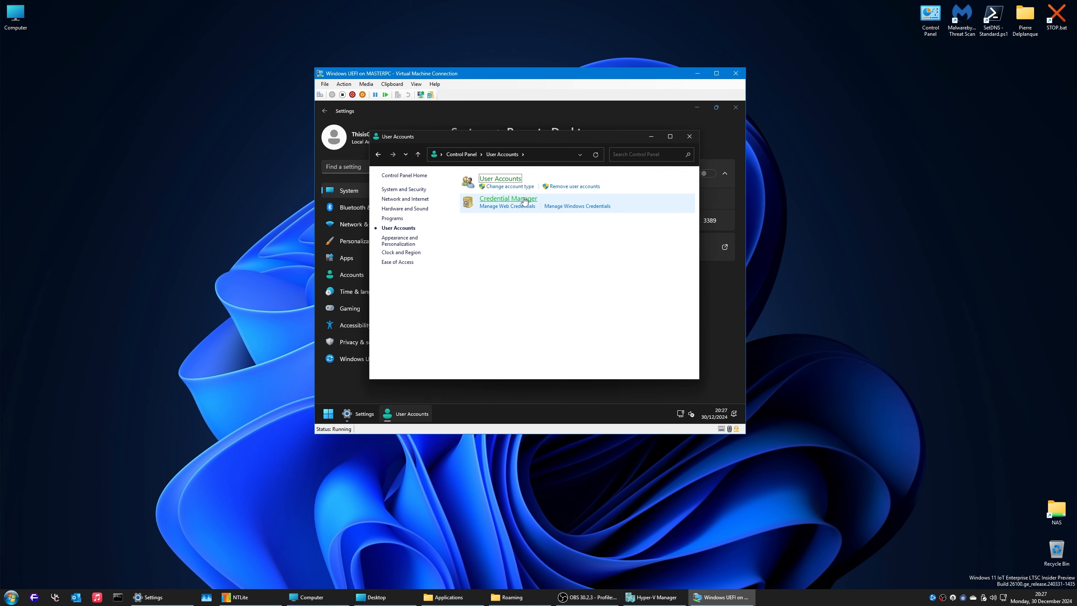
pyautogui.click(503, 188)
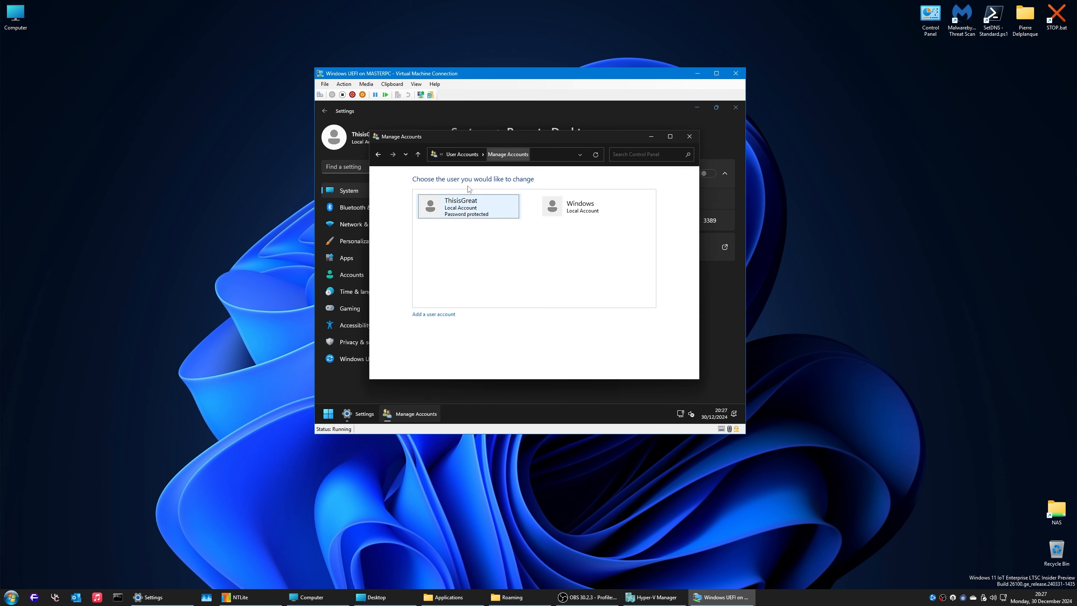
pyautogui.click(379, 155)
pyautogui.click(513, 188)
# Step: Change the new local user's account type to Administrator, then close Control Panel and Settings
pyautogui.click(473, 213)
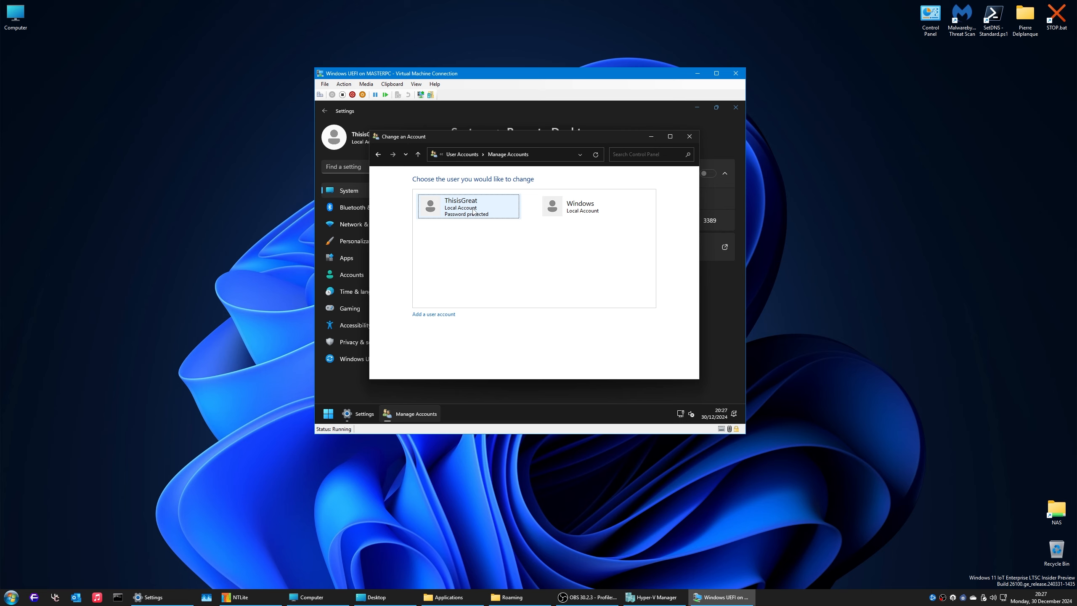
pyautogui.click(448, 217)
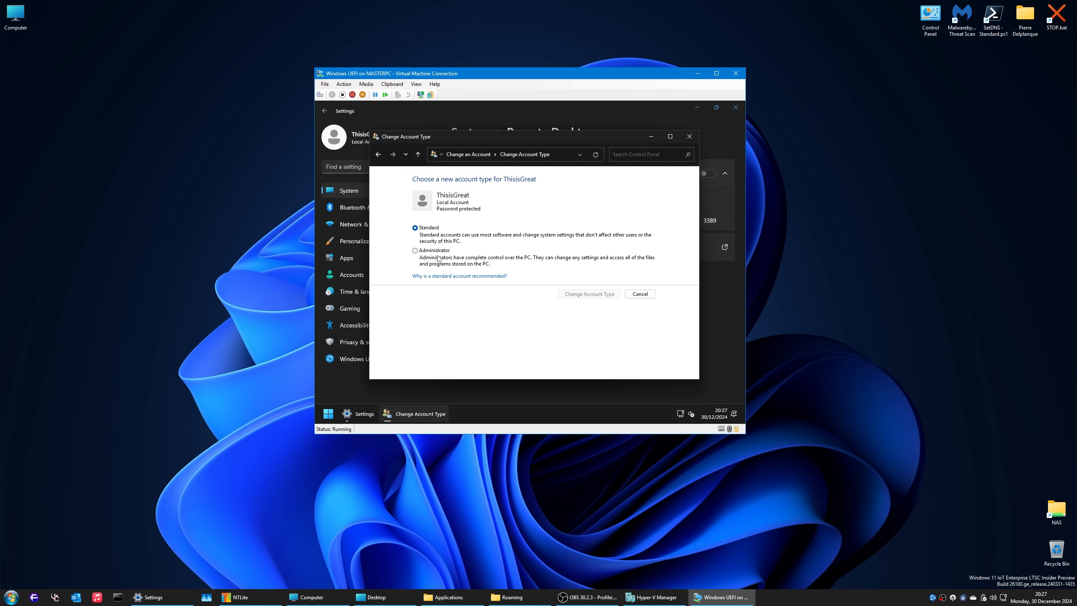
pyautogui.click(416, 250)
pyautogui.click(589, 293)
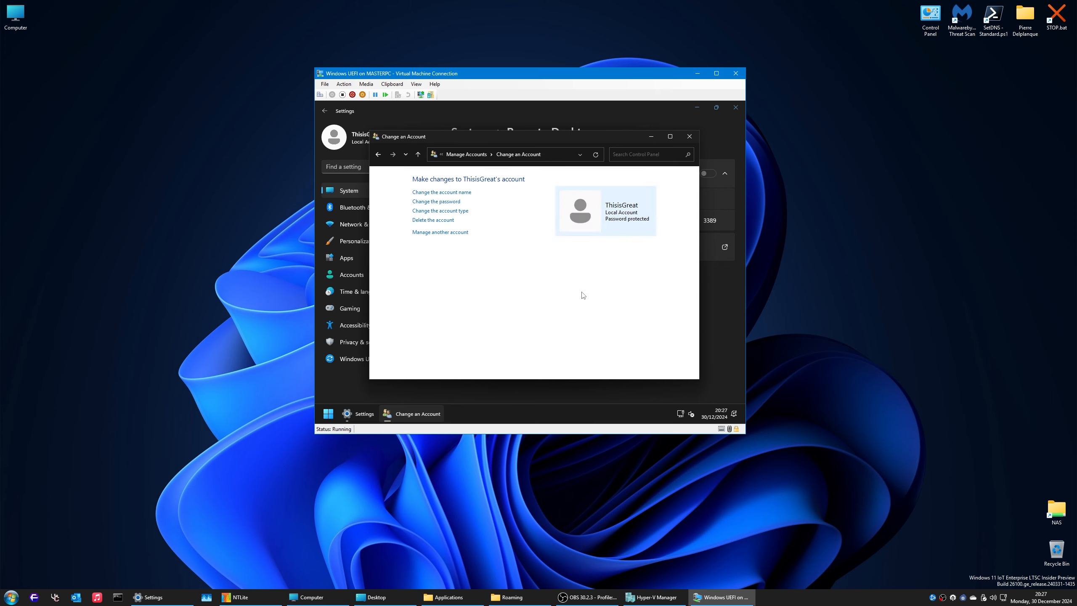
pyautogui.click(441, 211)
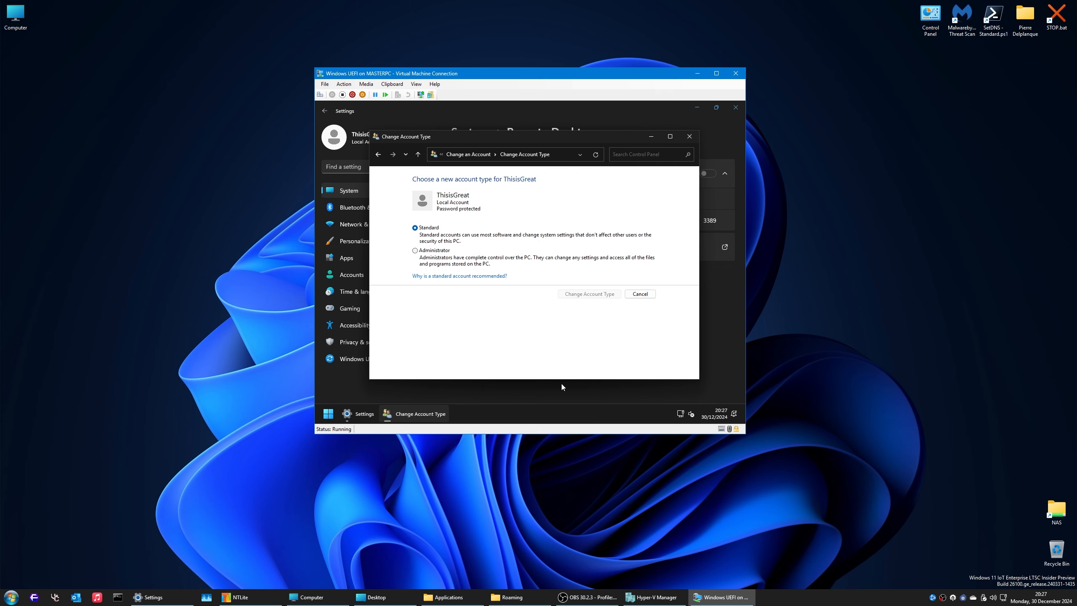
pyautogui.click(416, 251)
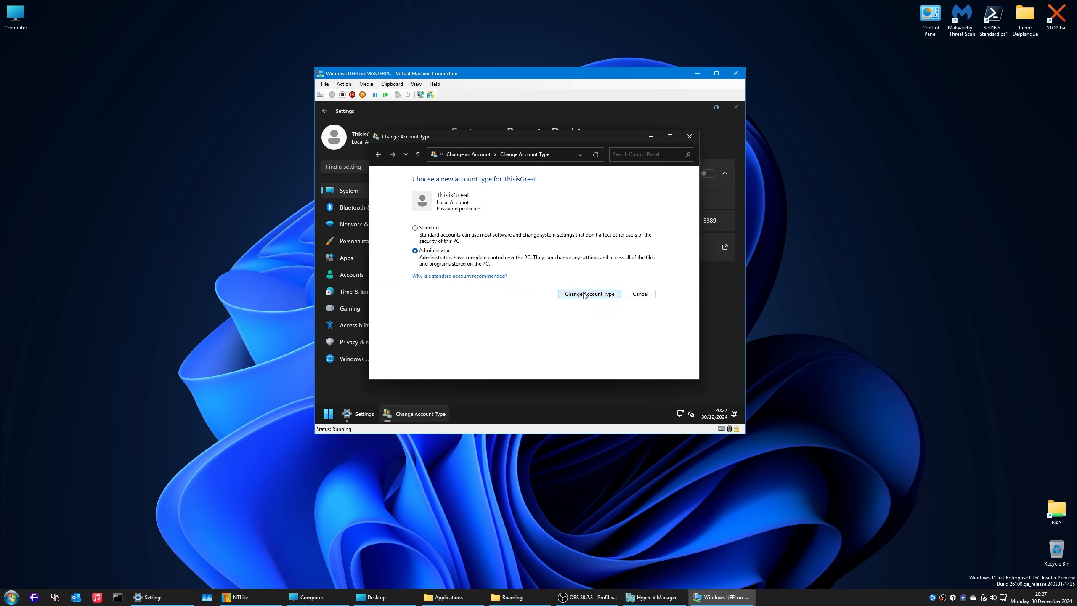
pyautogui.click(585, 293)
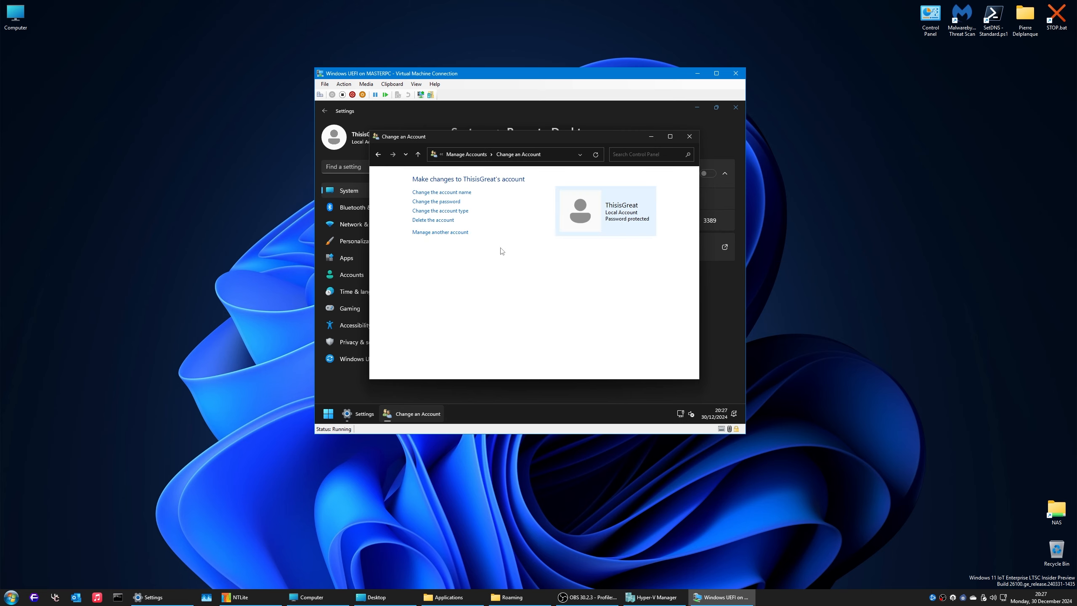
pyautogui.click(465, 155)
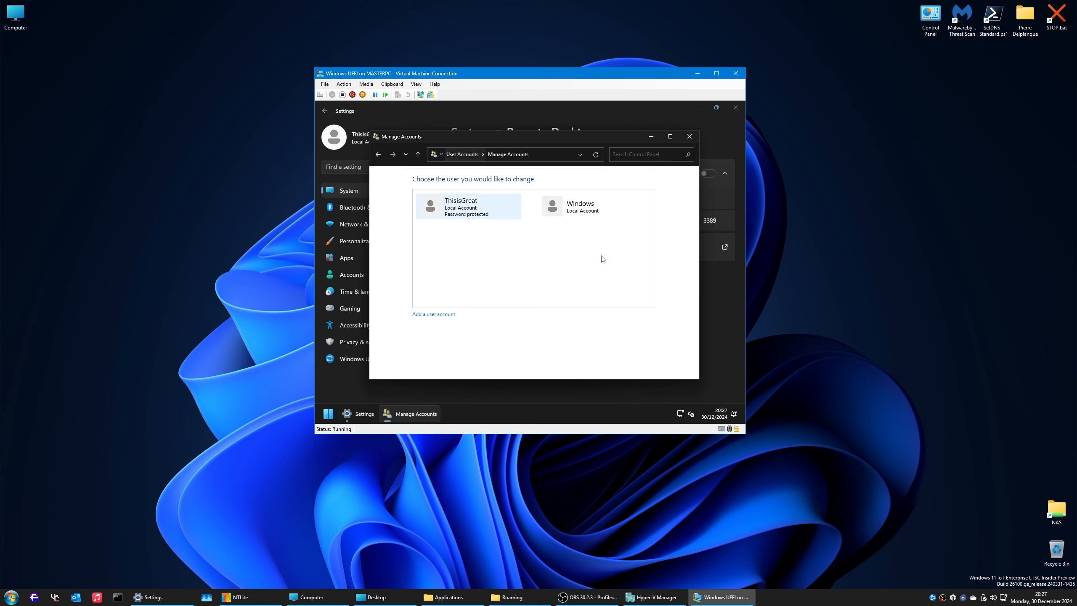
pyautogui.click(692, 139)
pyautogui.click(735, 106)
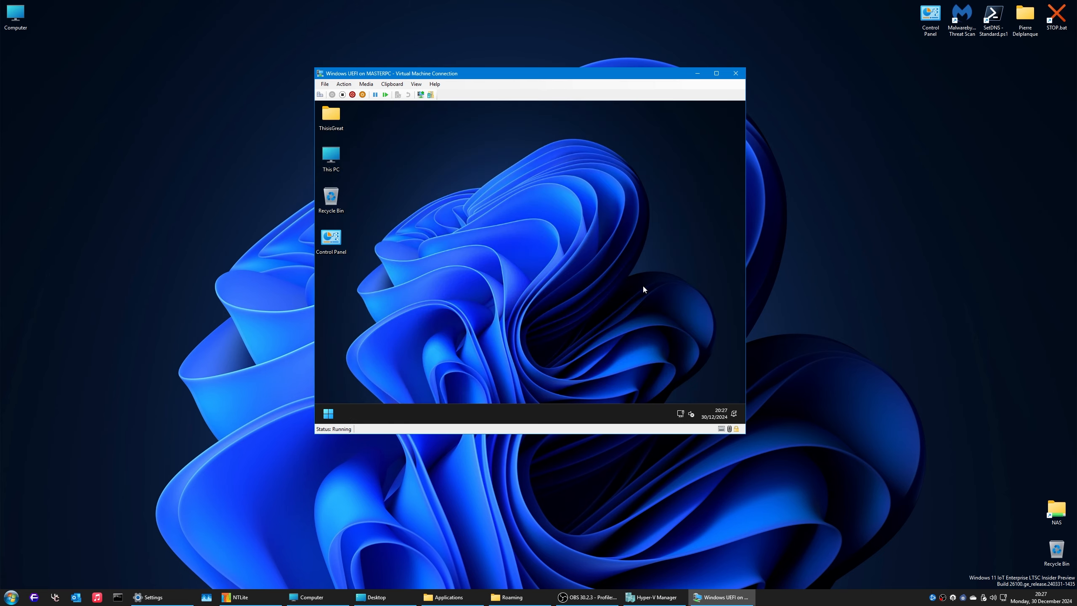
# Step: Log off, sign back in with the promoted user's password, and open the Run prompt
pyautogui.press('super+r')
pyautogui.write('logoff')
pyautogui.press('Return')
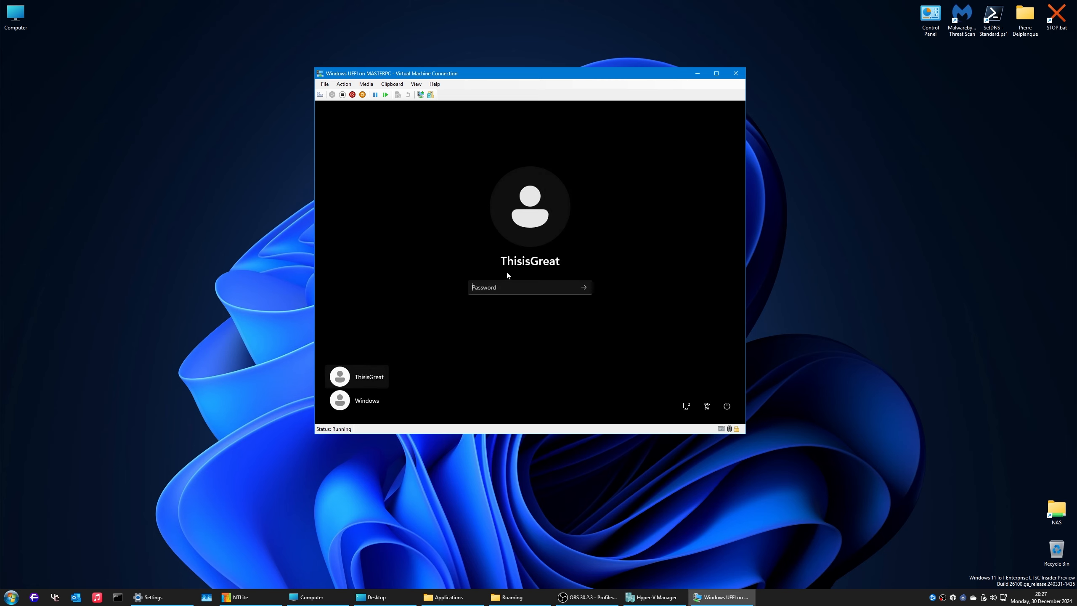
pyautogui.write('••••')
pyautogui.press('BackSpace')
pyautogui.press('BackSpace')
pyautogui.press('BackSpace')
pyautogui.press('BackSpace')
pyautogui.write('•••••')
pyautogui.press('Return')
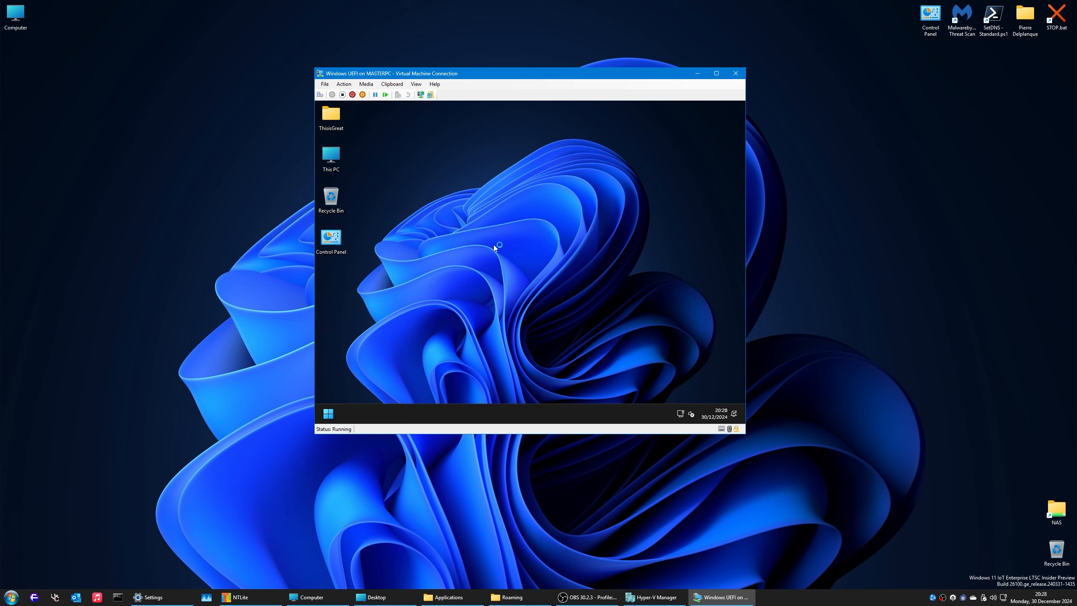
pyautogui.press('super+r')
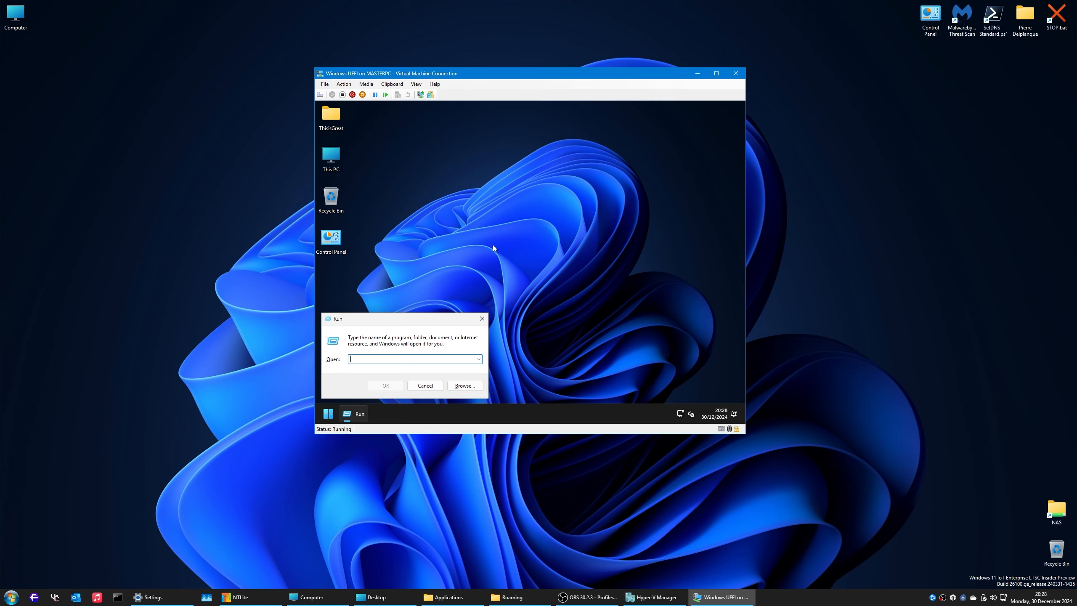
# Step: Launch Settings from Start to the System page showing the device name VideoOfNTLite
pyautogui.press('super')
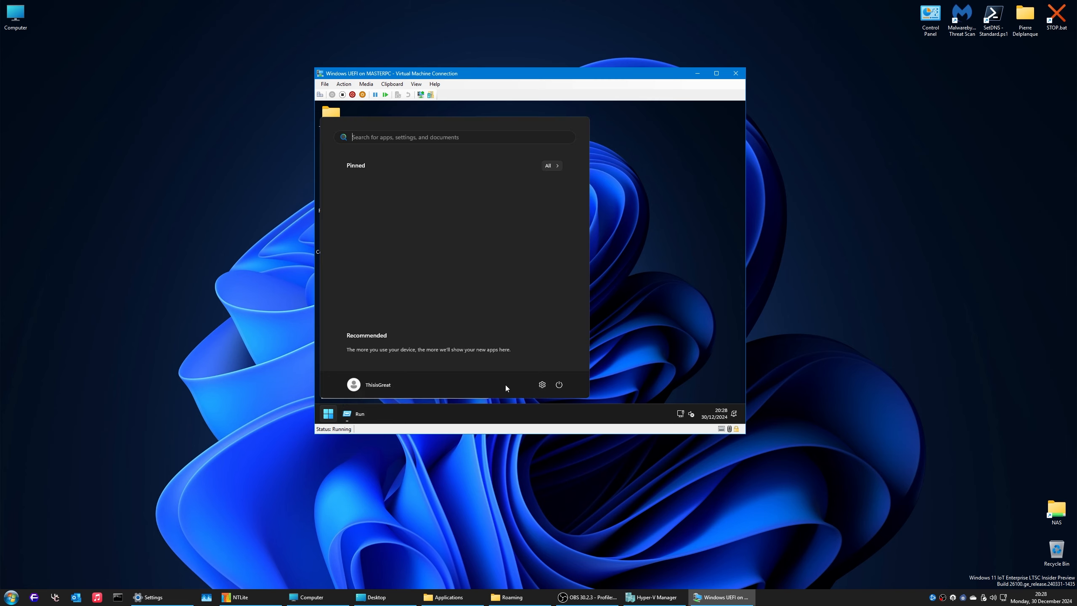
pyautogui.click(543, 388)
pyautogui.press('super')
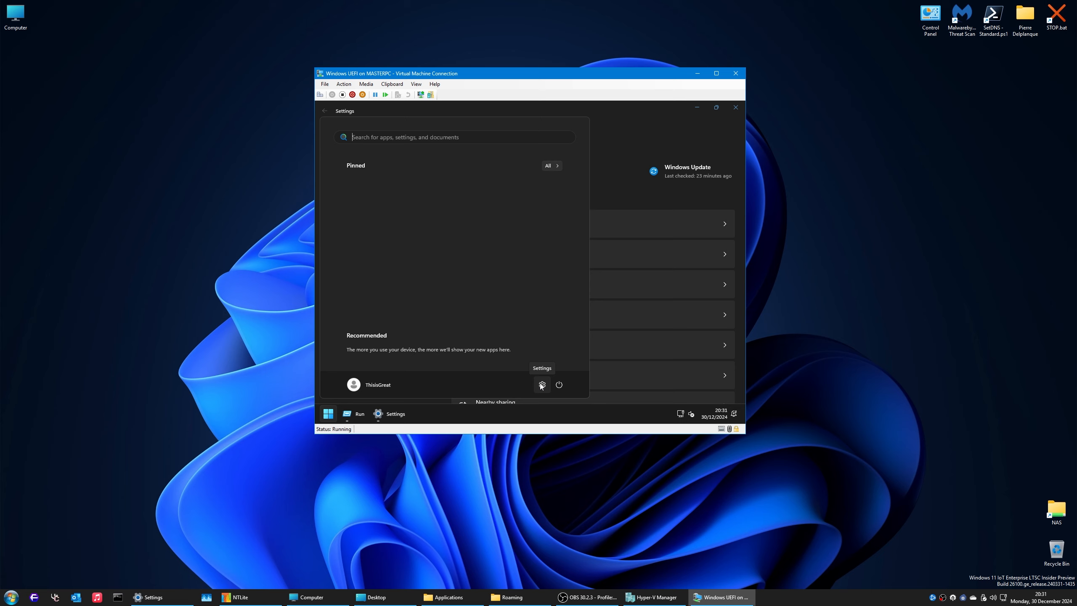
pyautogui.click(541, 385)
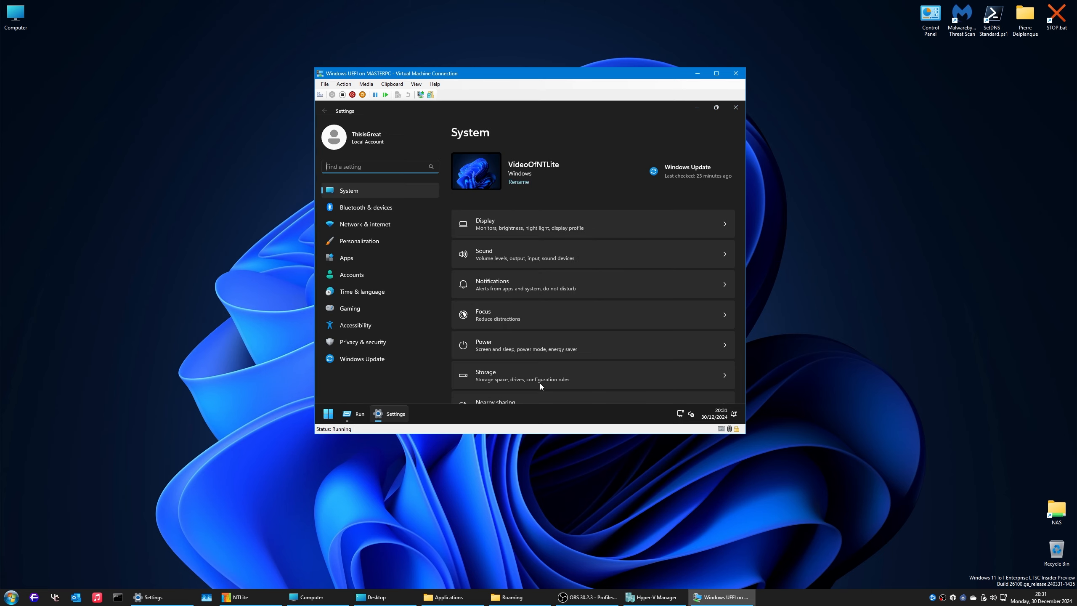